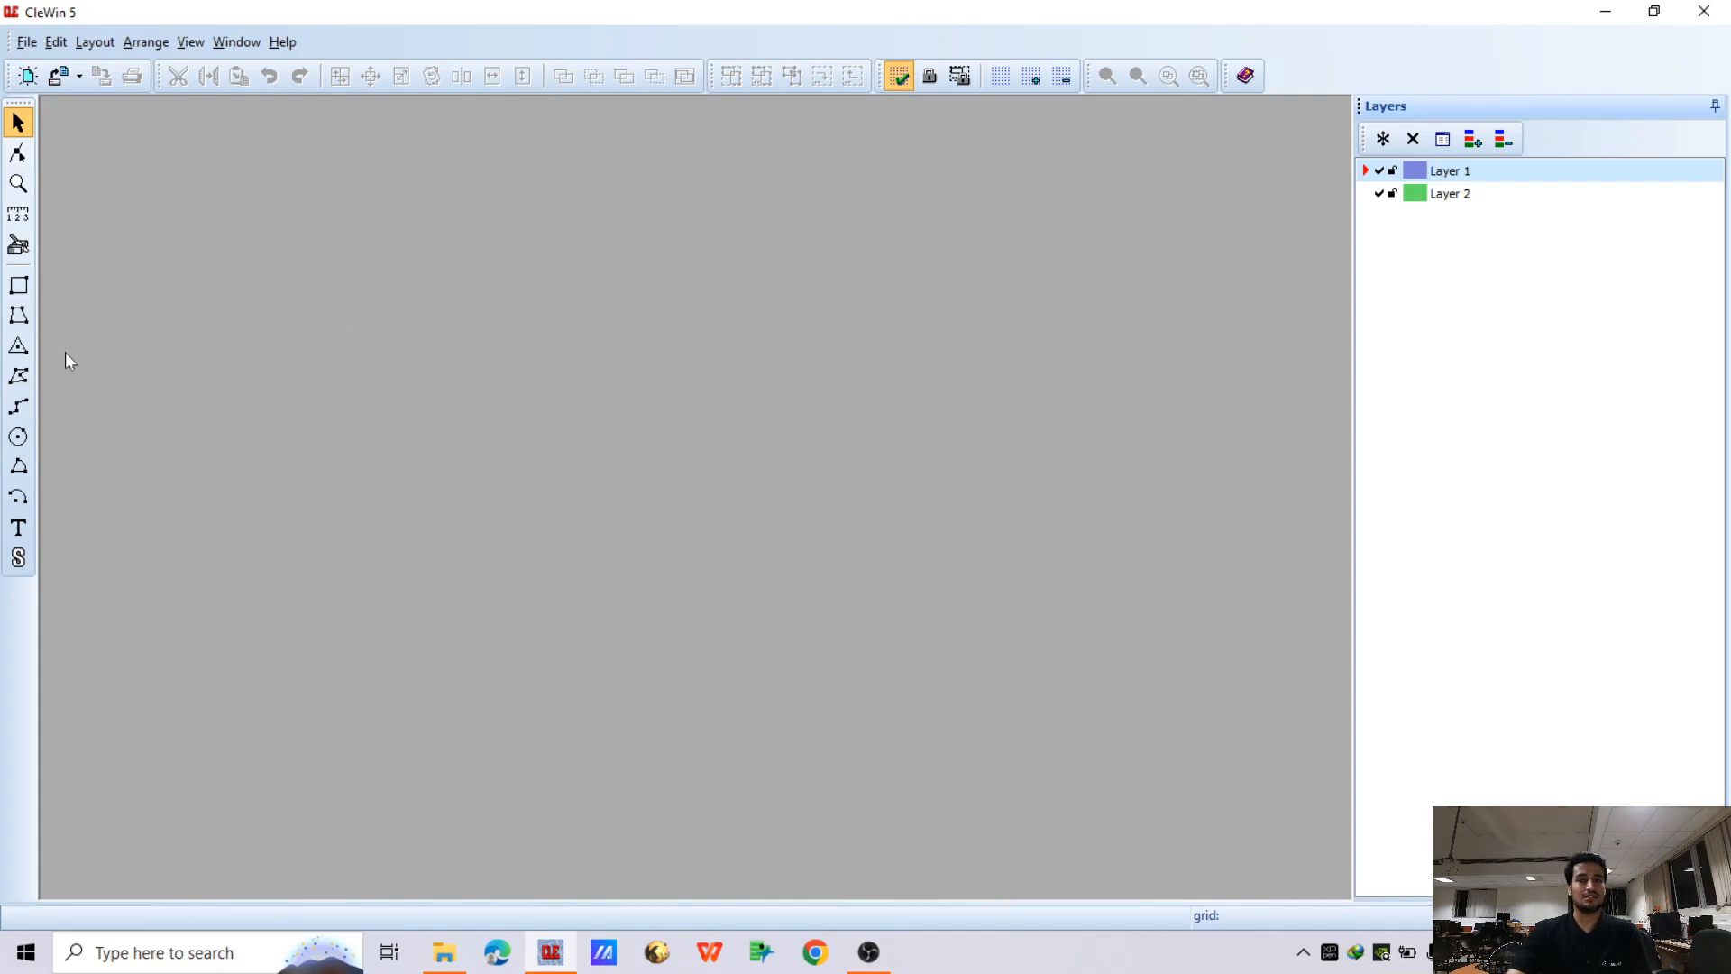
Create a new layout file and show the whole mask and wafer outline
left_click(27, 42)
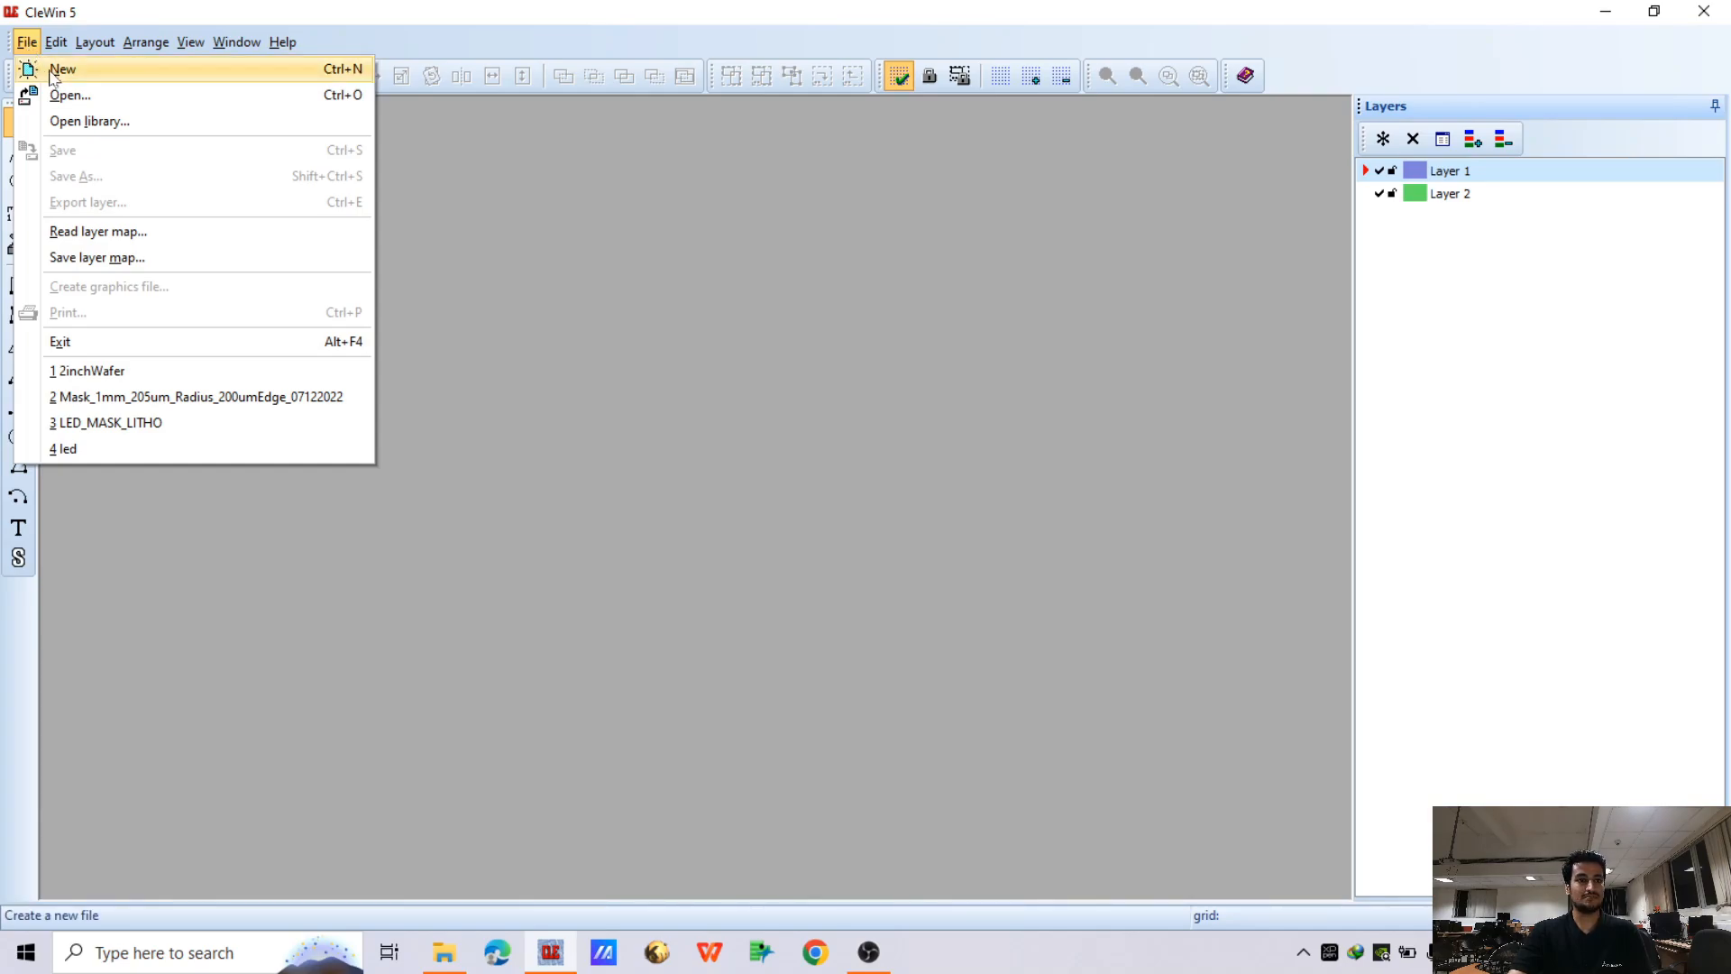
left_click(61, 70)
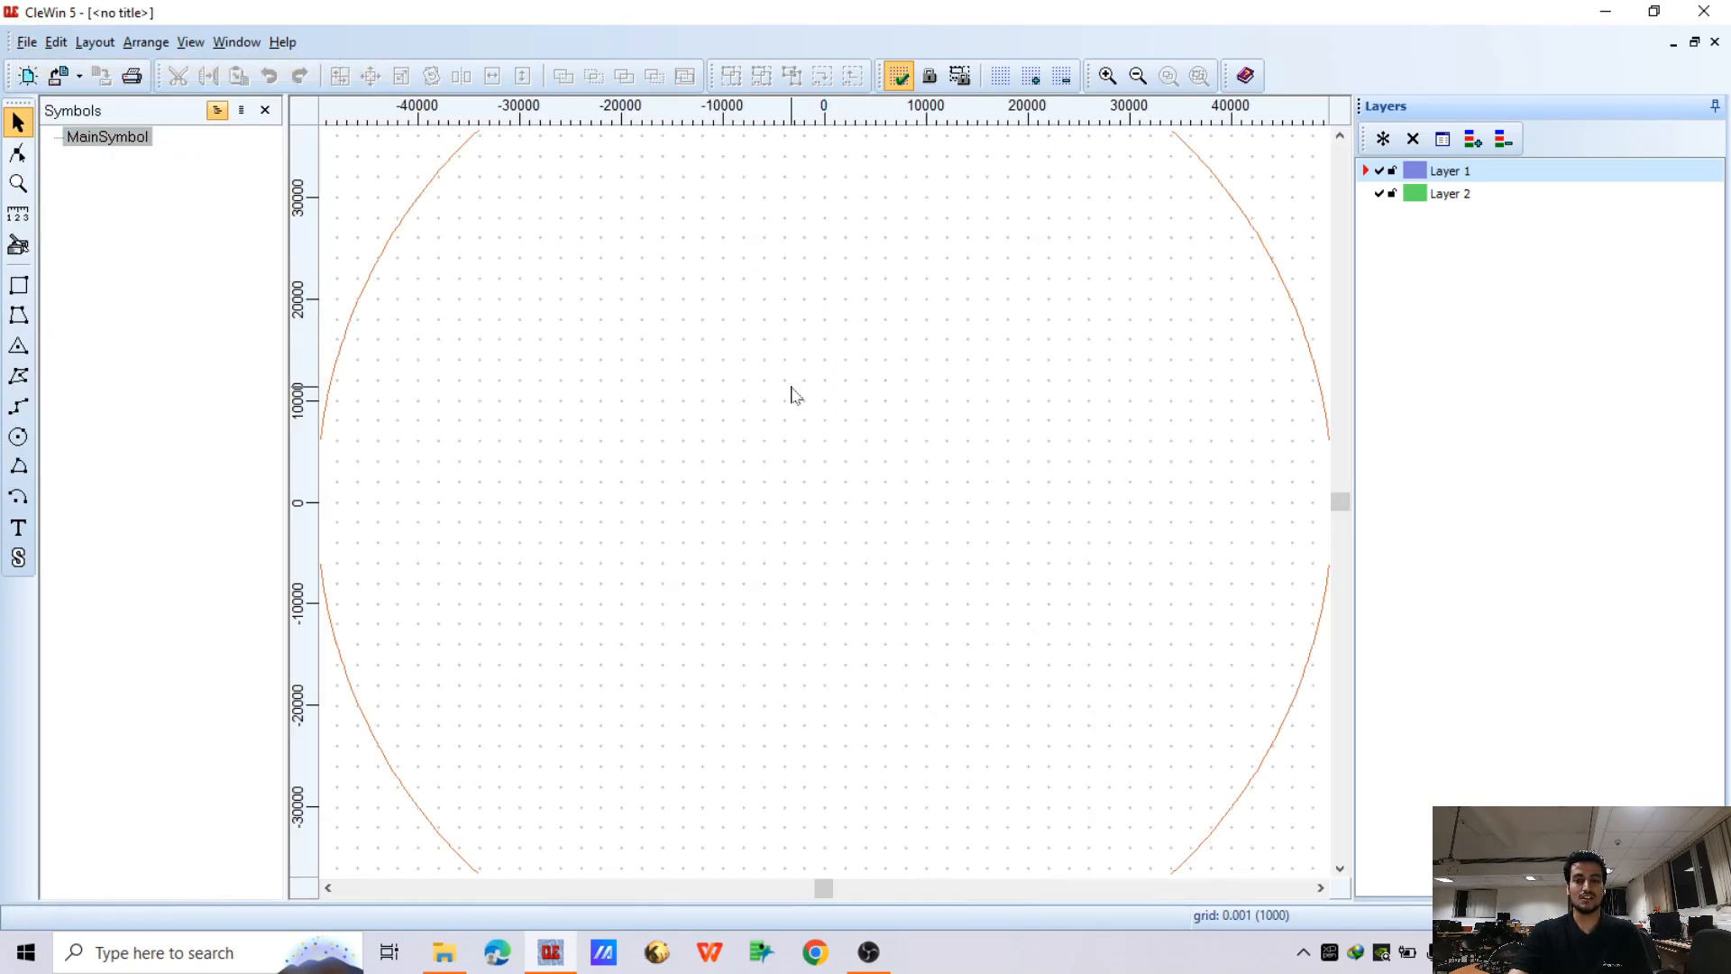
scroll(783, 369, "down", 1)
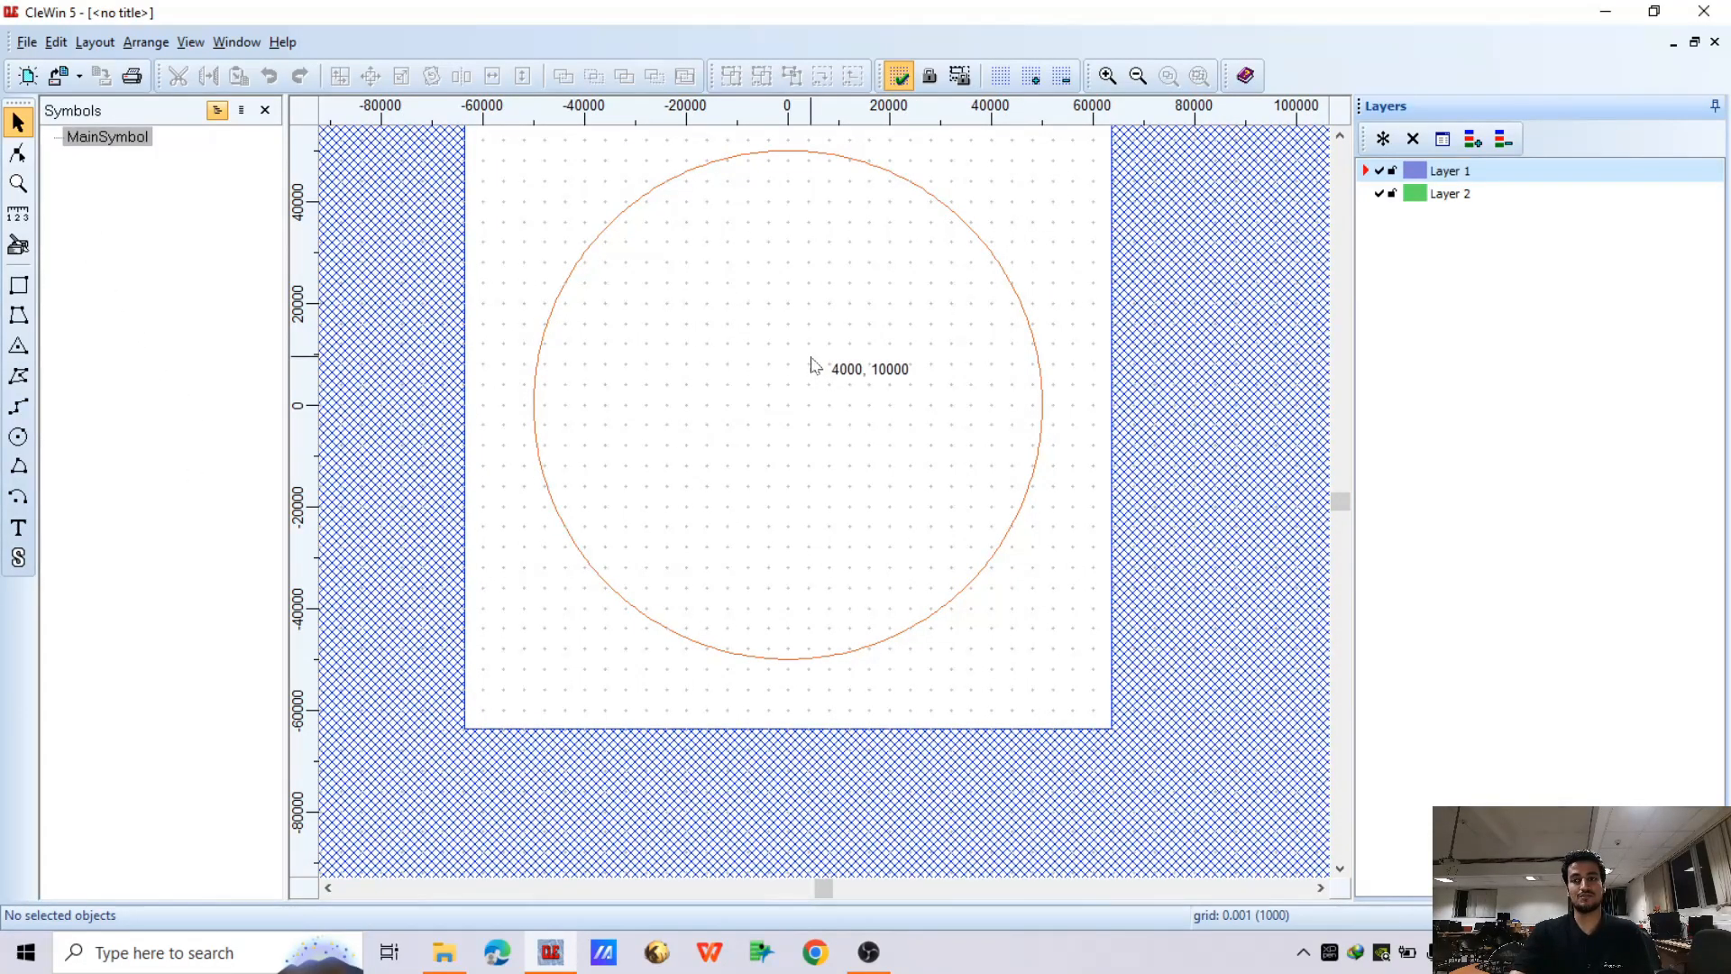
scroll(811, 363, "down", 2)
Review the wafer and mask pages of the background settings without changing them
right_click(825, 202)
left_click(906, 257)
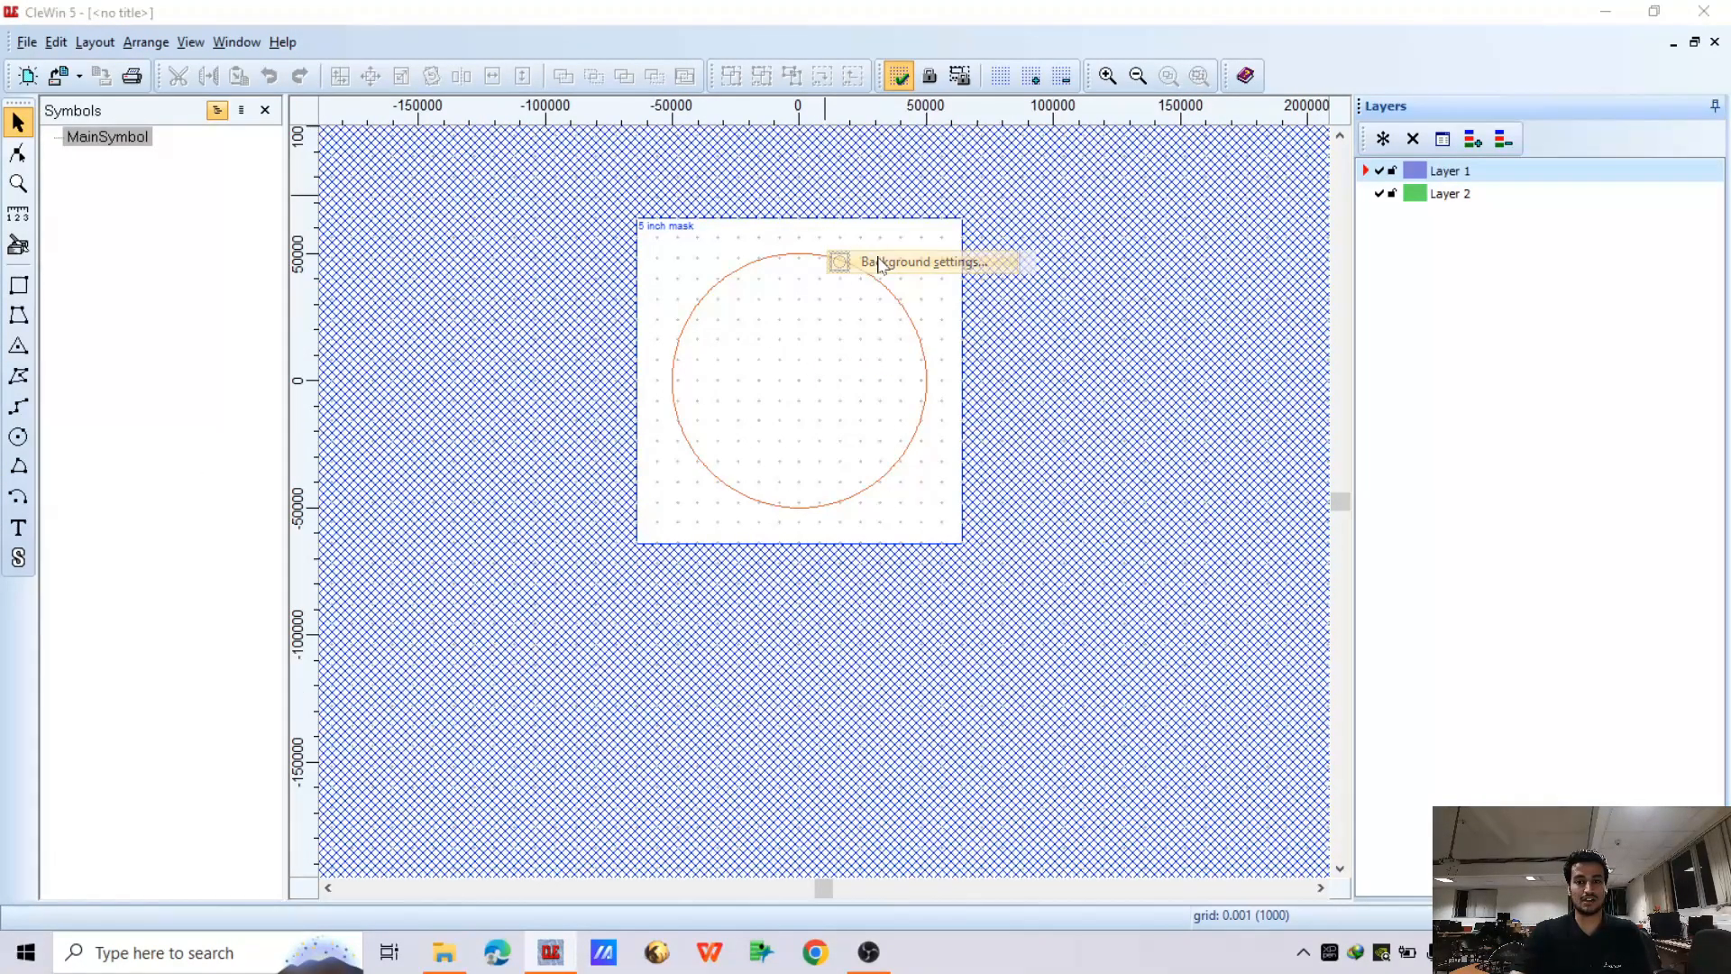
left_click(732, 266)
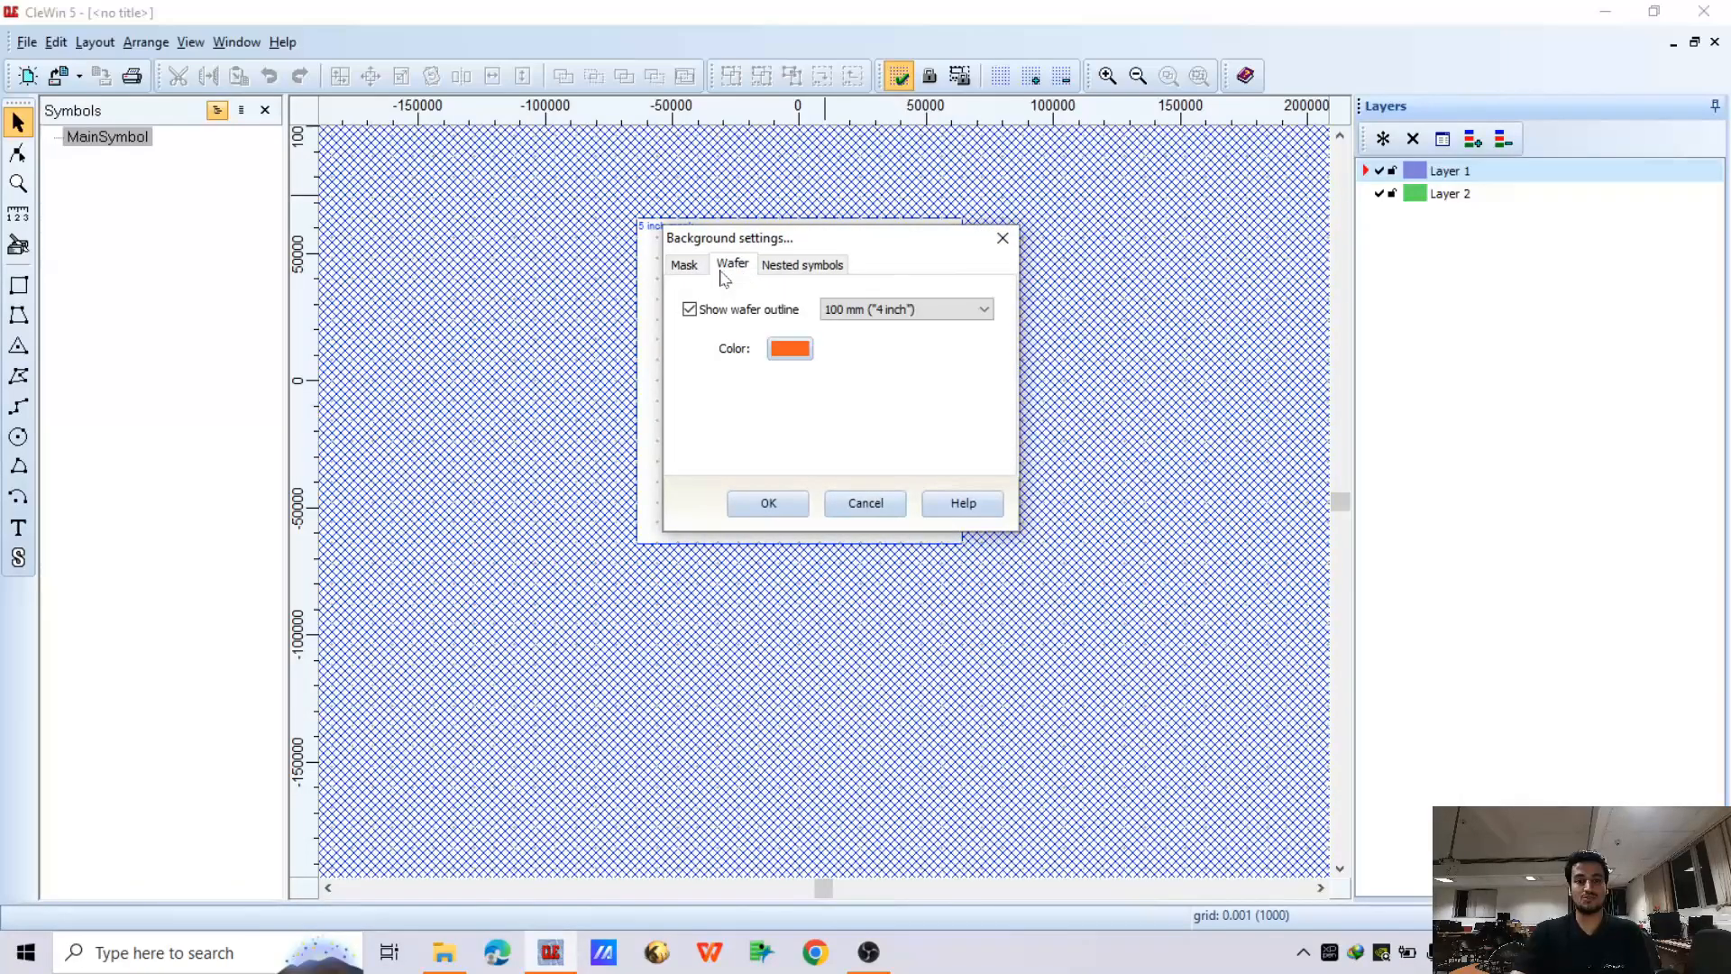
left_click(687, 265)
left_click(1002, 237)
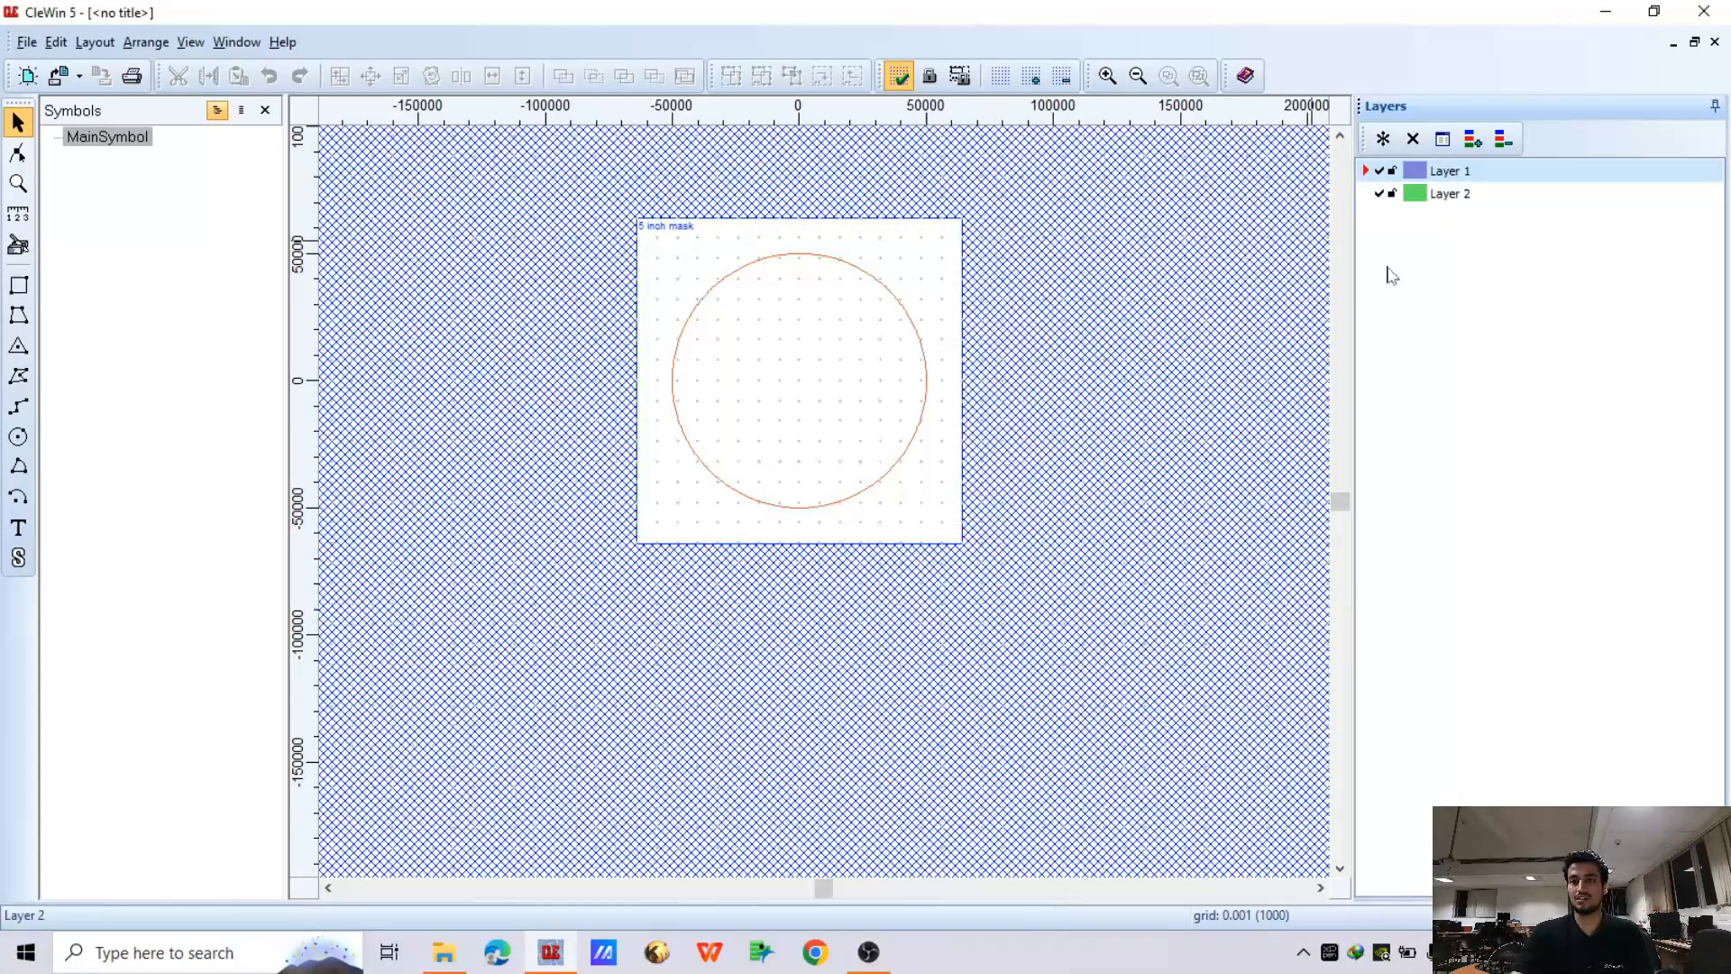
Try deleting the active layer and undo the deletion
scroll(799, 406, "up", 2)
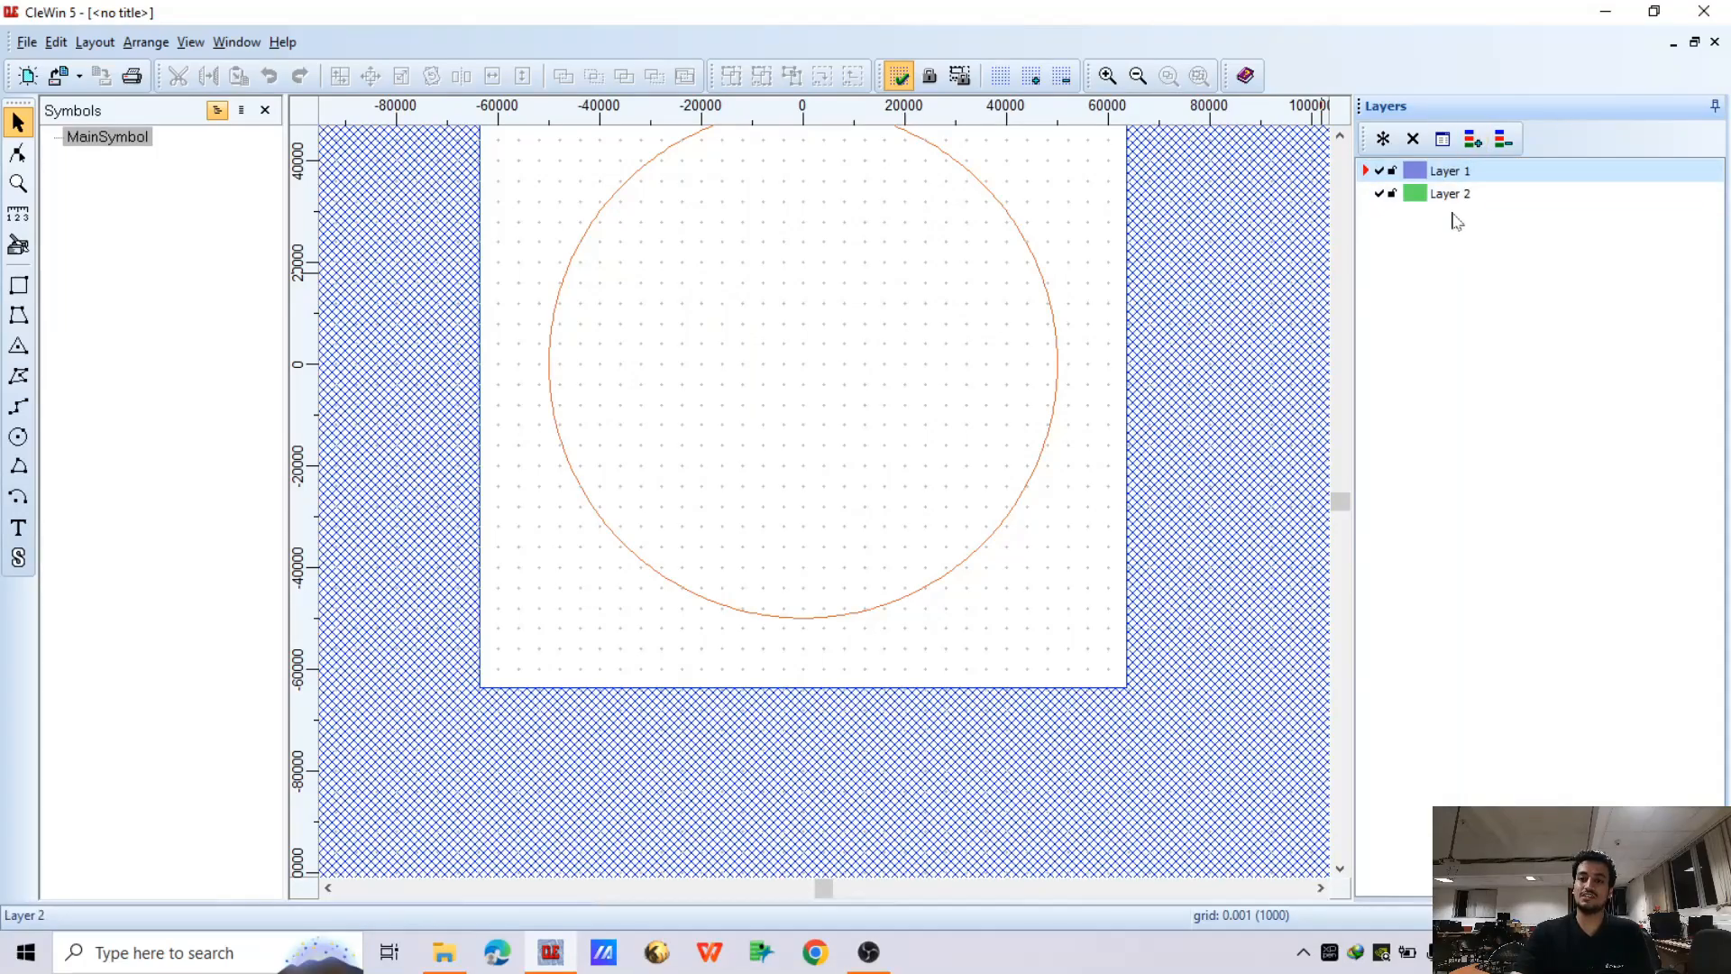
left_click(1413, 139)
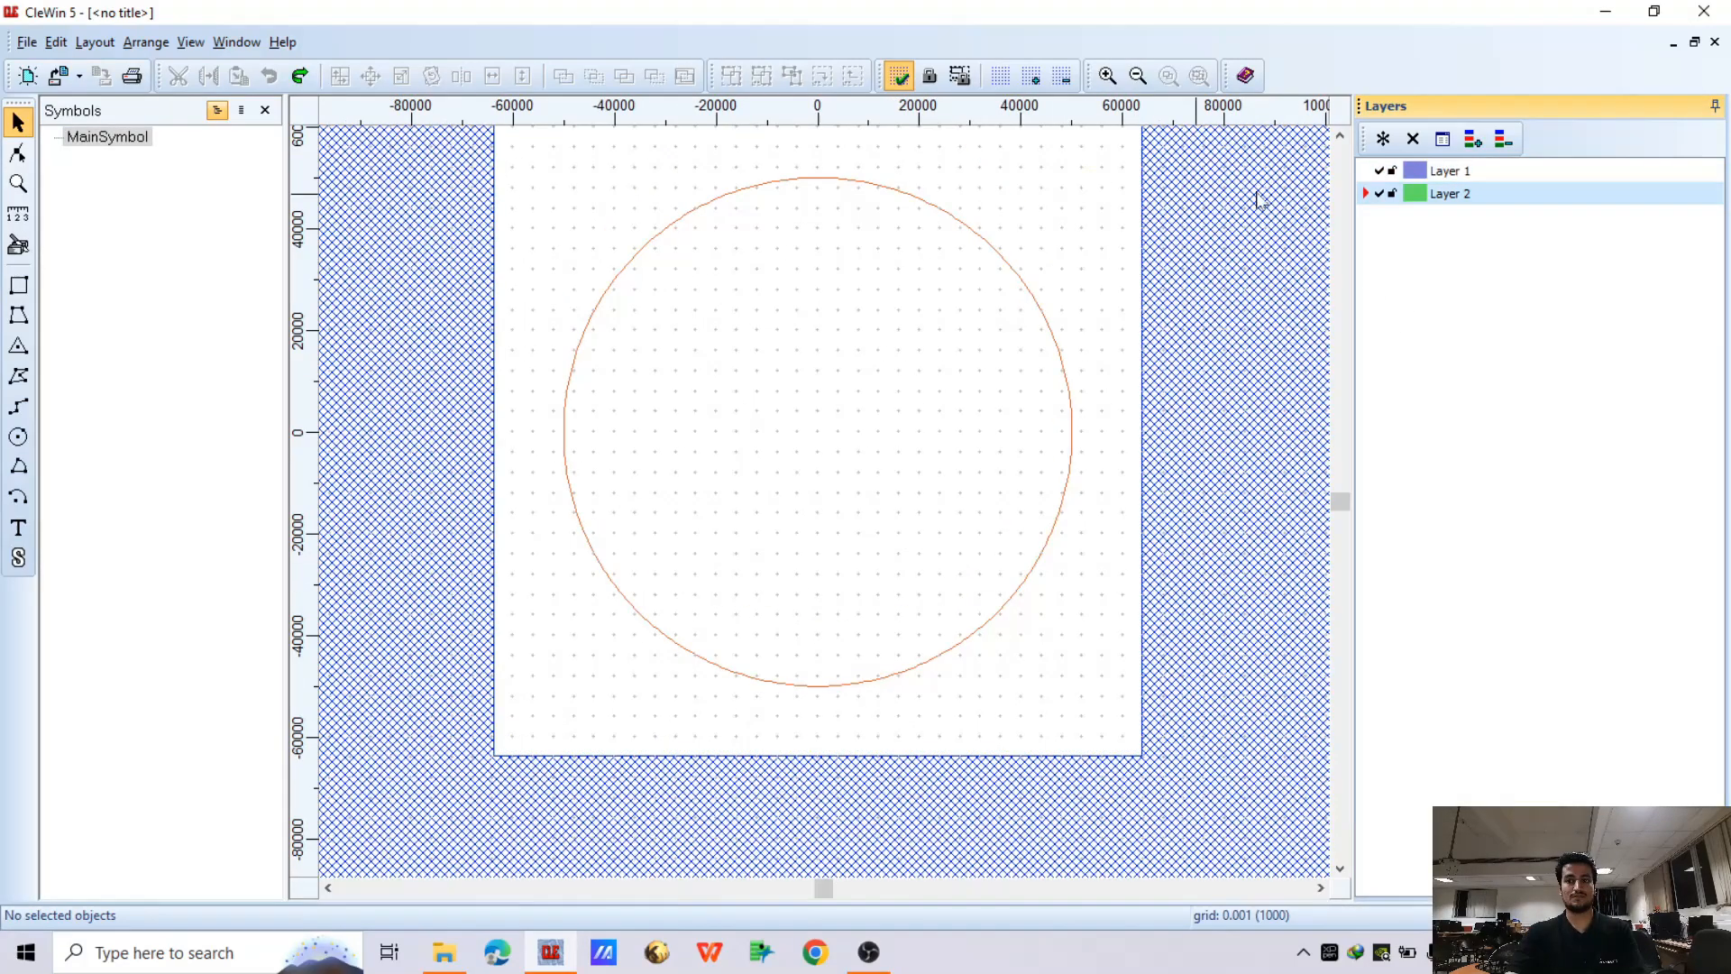
Draw a rectangle about 19000 wide and 9000 high on Layer 1 in the upper-left part of the wafer
left_click(1503, 175)
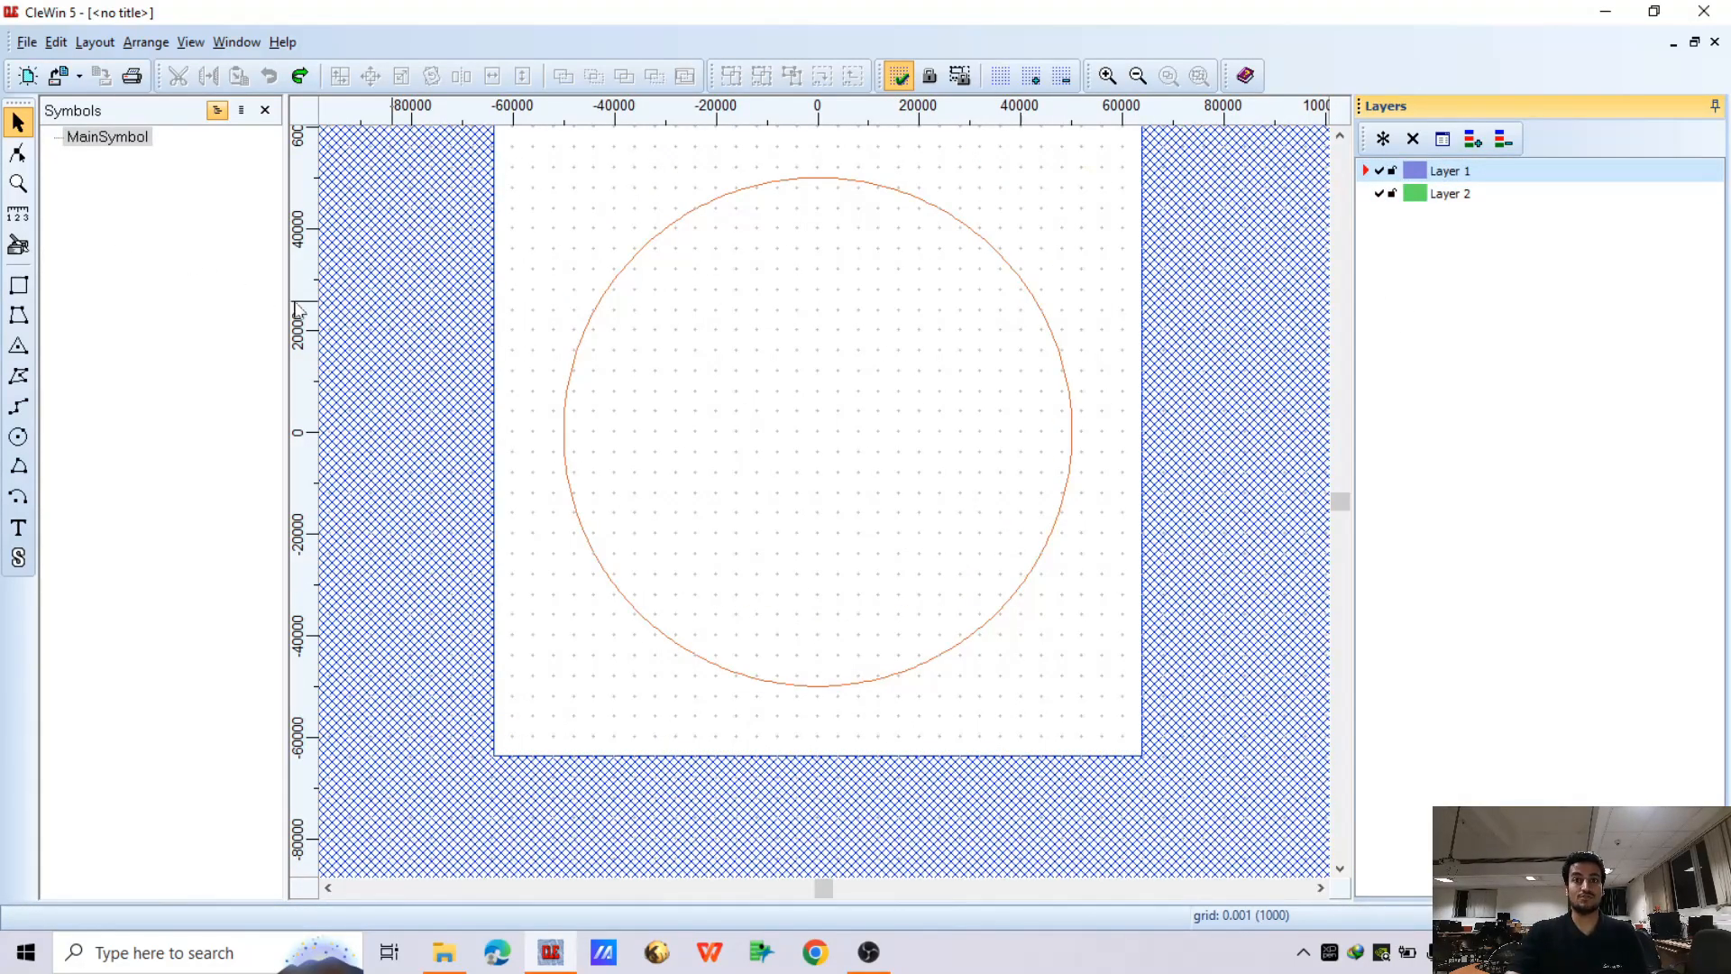
left_click(18, 286)
left_click_drag(675, 269, 773, 314)
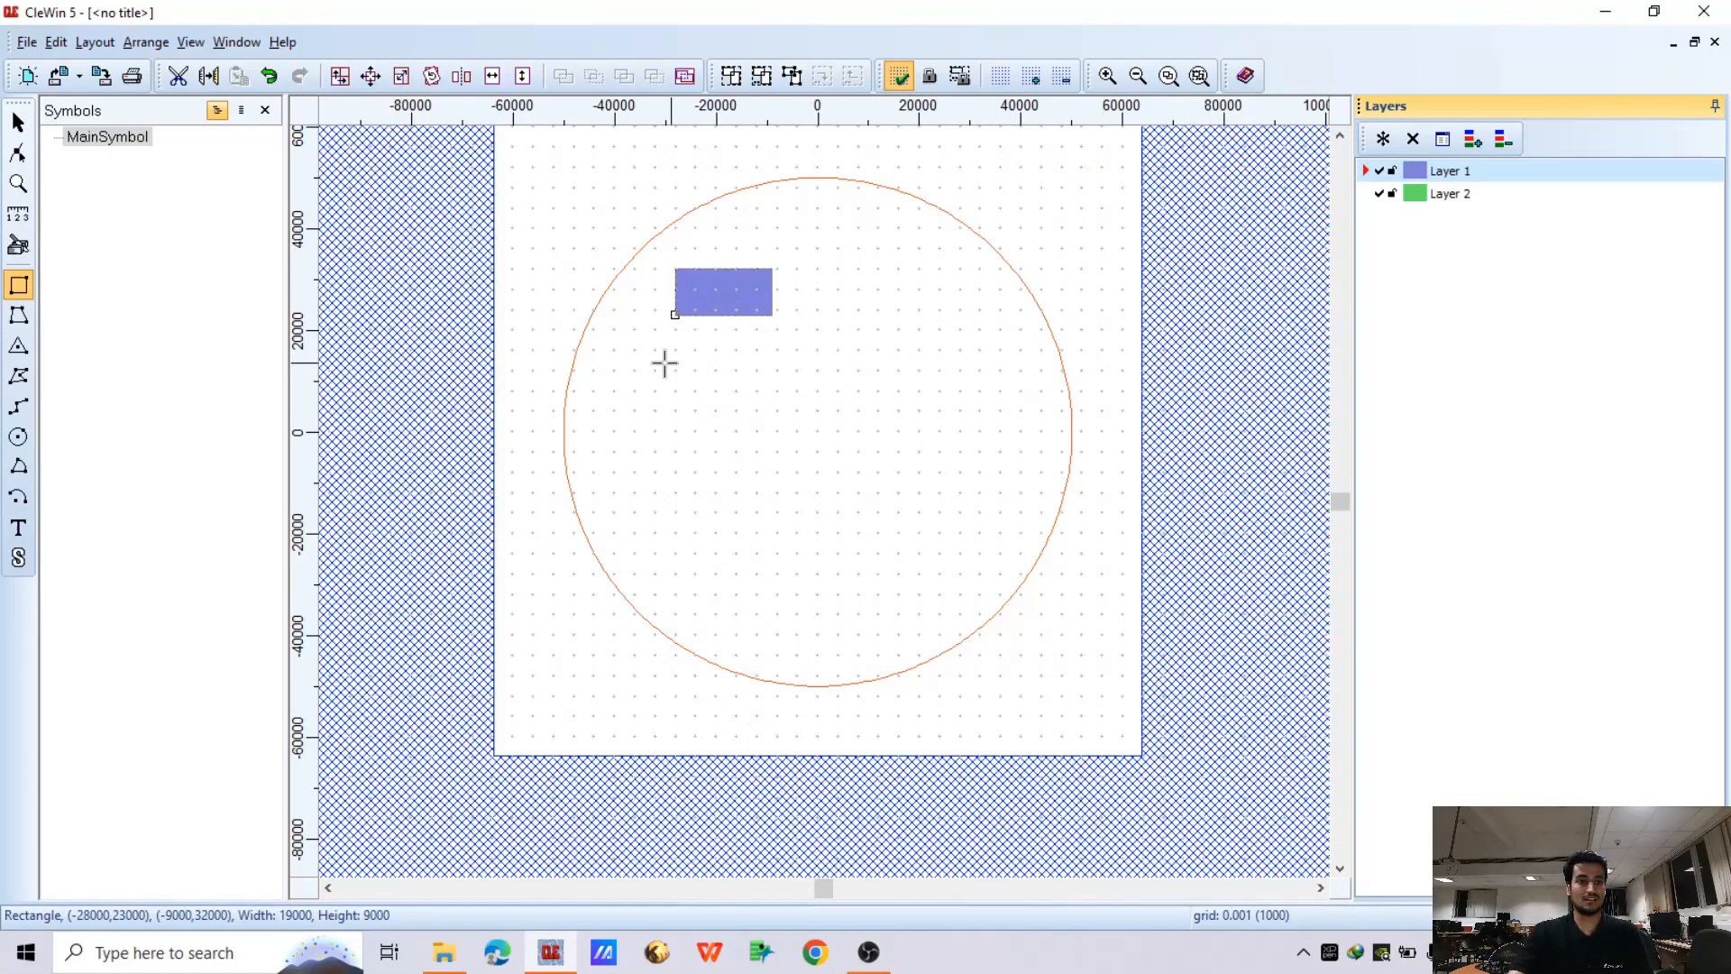
Draw a second rectangle about 14000 wide and 9000 high on Layer 2, below the Layer 1 rectangle
left_click(1453, 193)
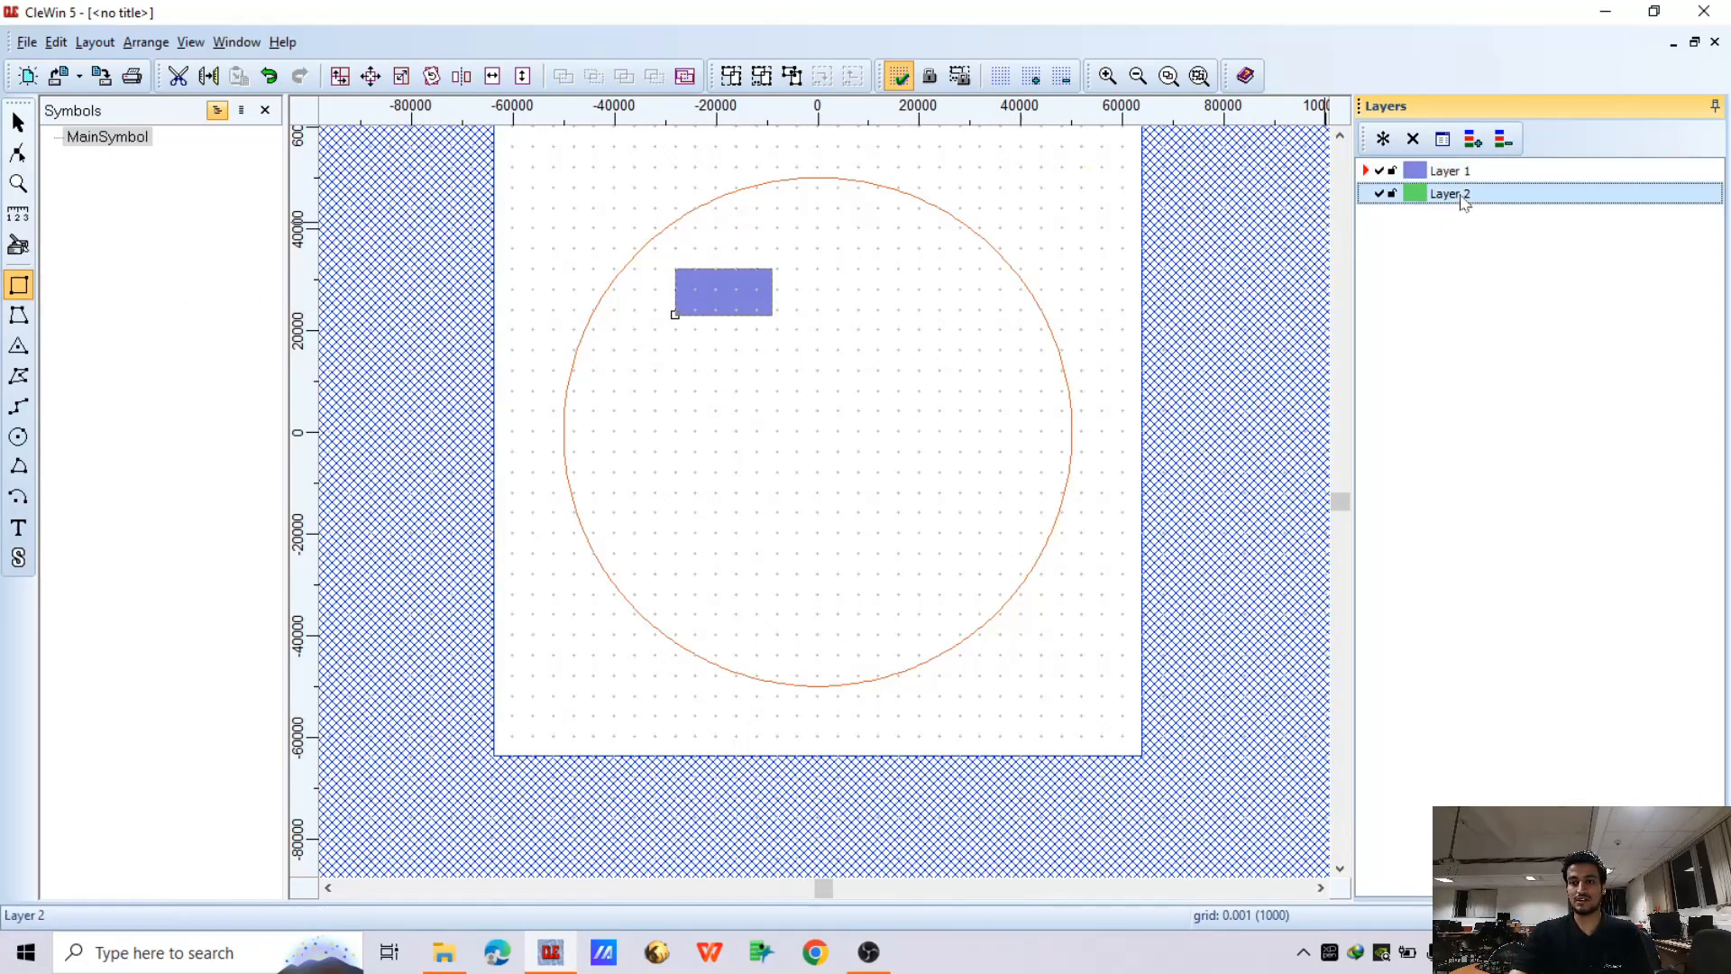
left_click_drag(715, 351, 787, 396)
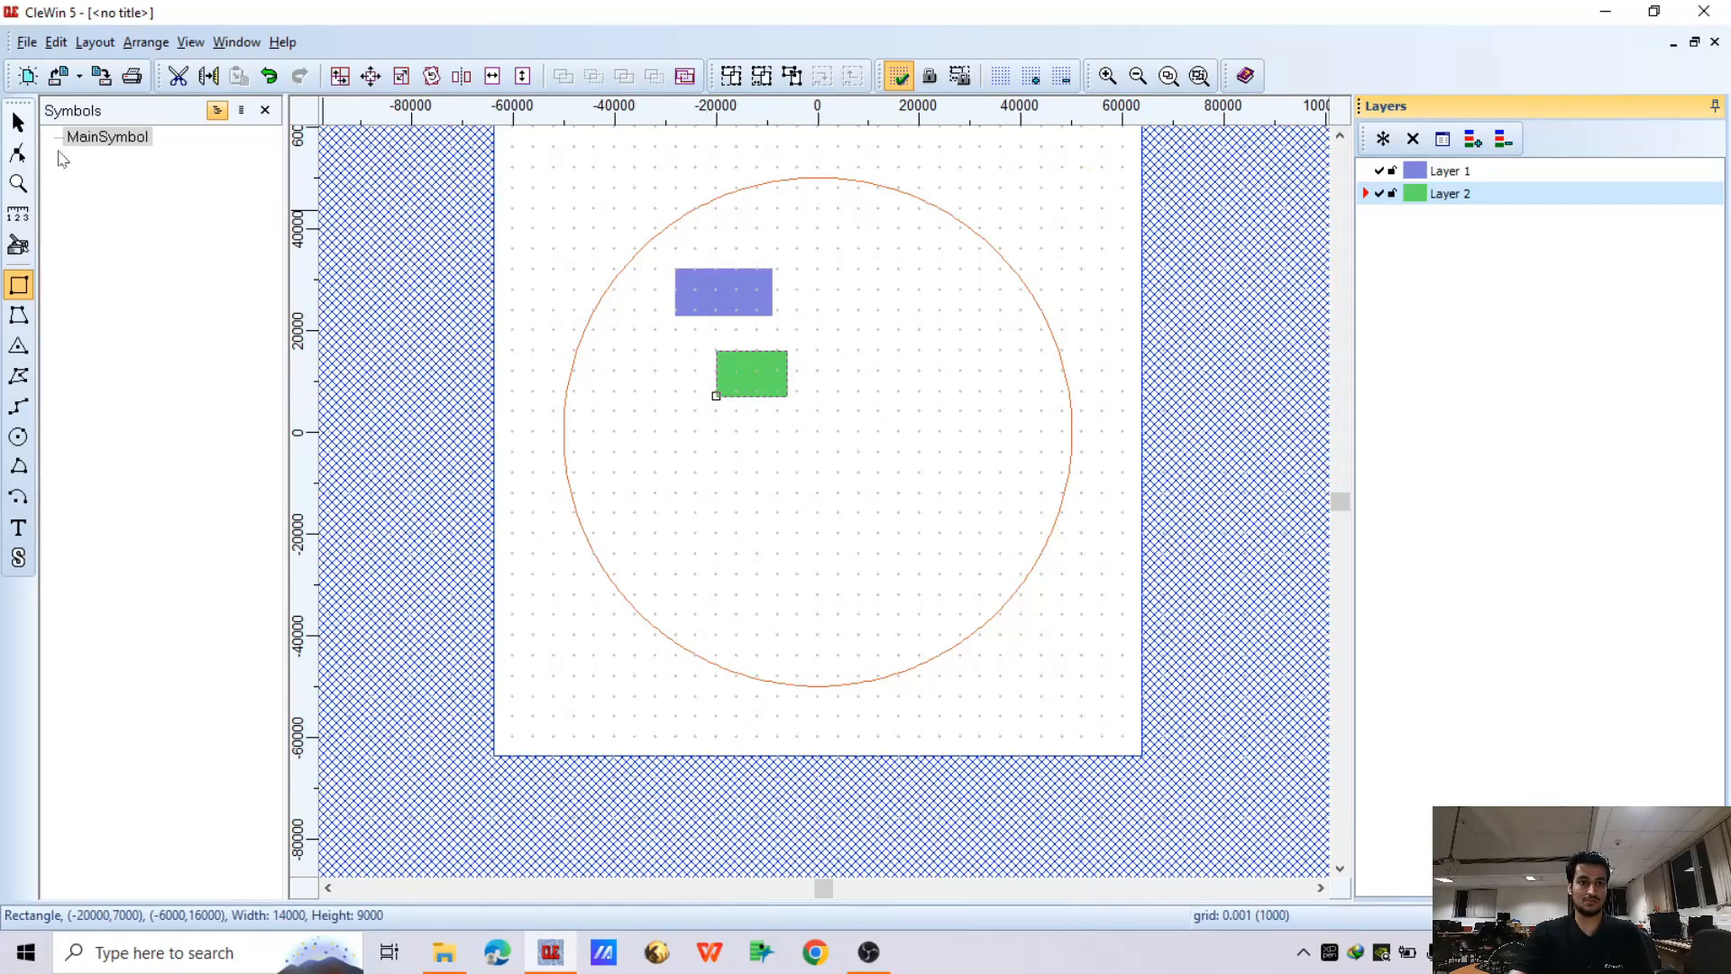
key("Escape")
Set the Layer 1 rectangle's width and height to 10 each
scroll(753, 272, "up", 2)
left_click(591, 315)
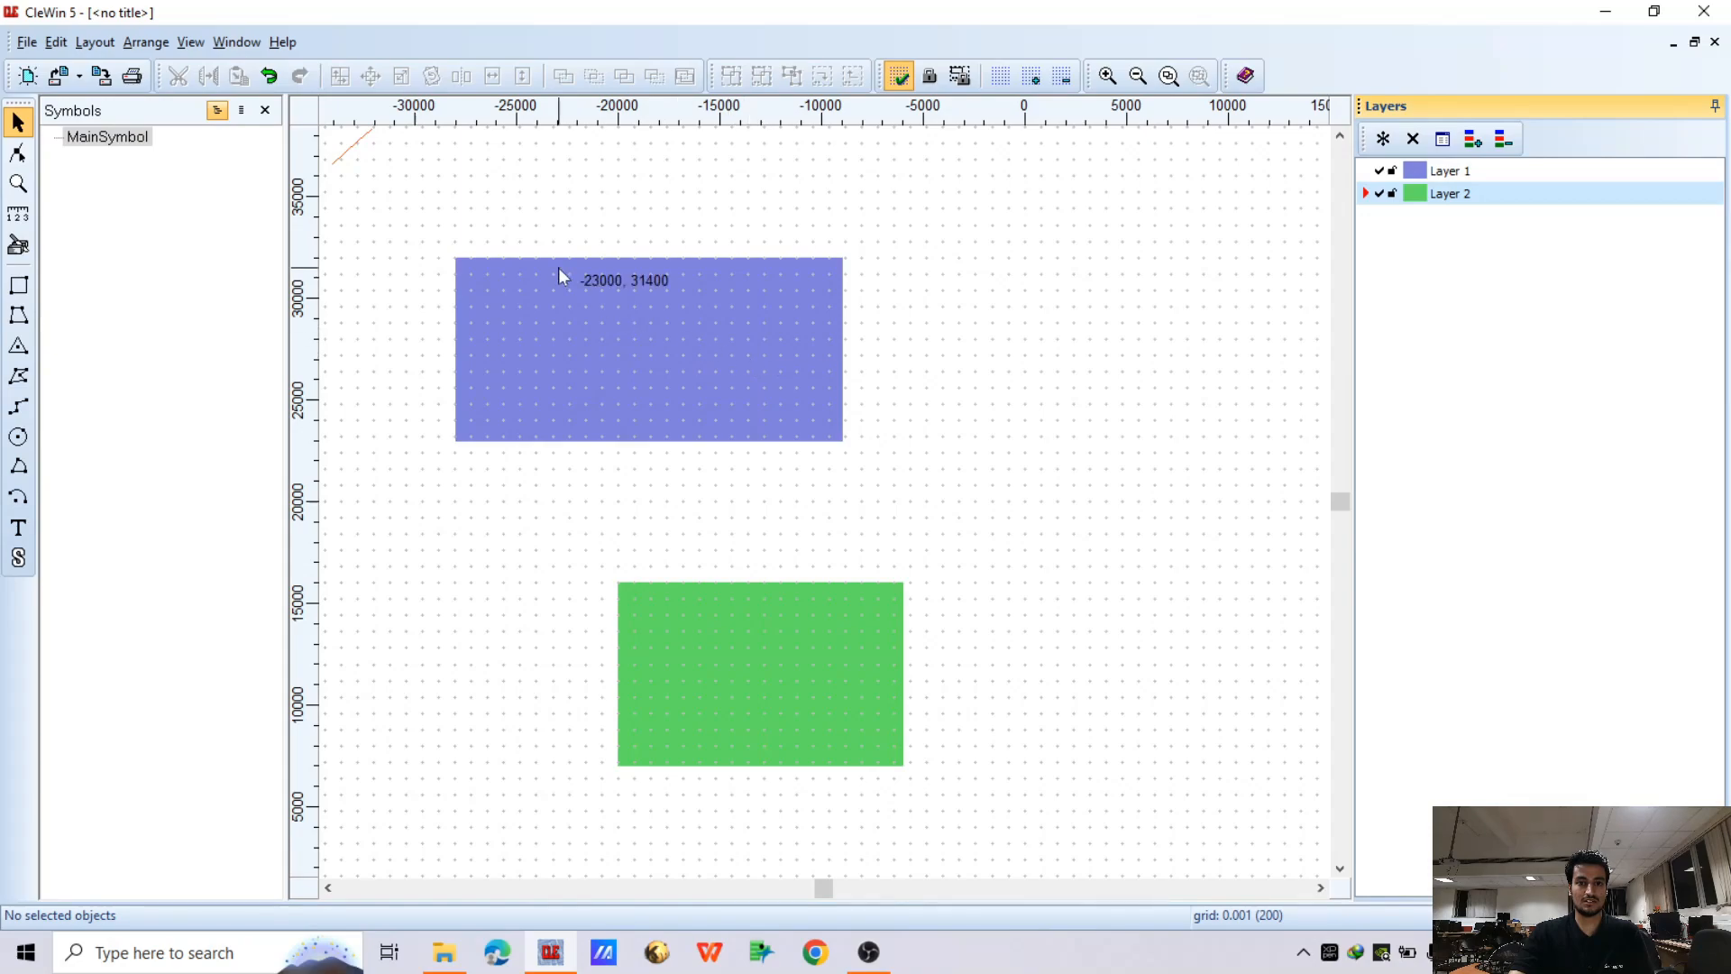
left_click(1448, 171)
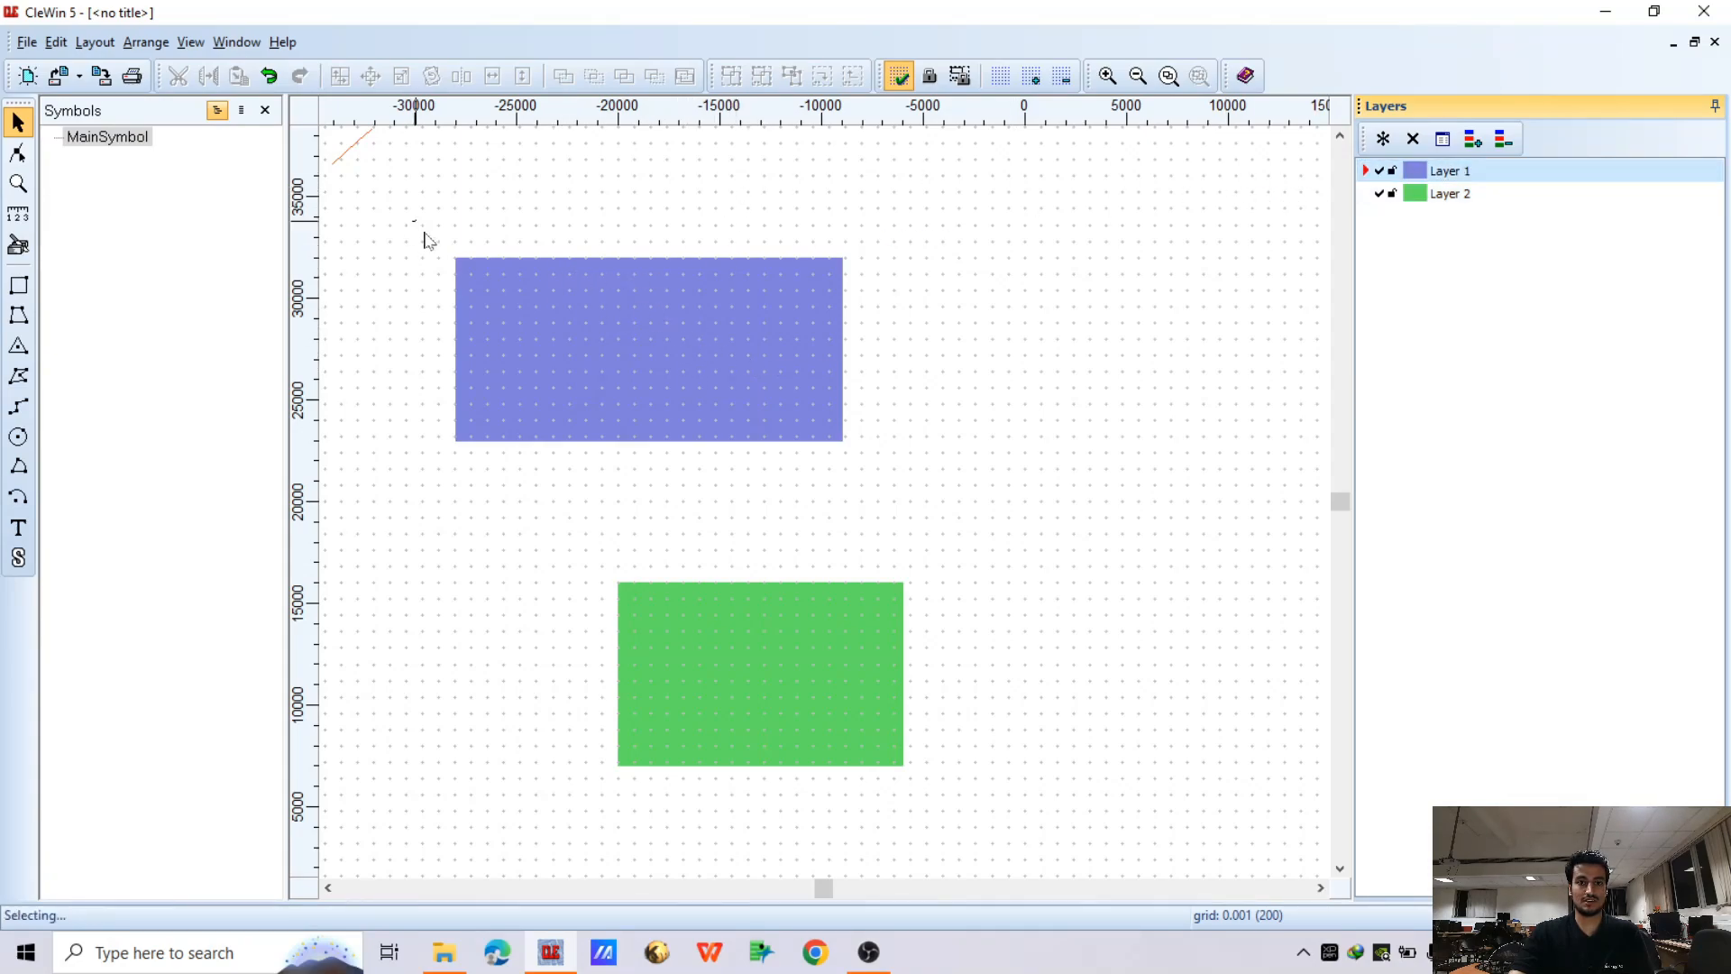
left_click_drag(425, 240, 900, 495)
right_click(600, 322)
left_click(680, 331)
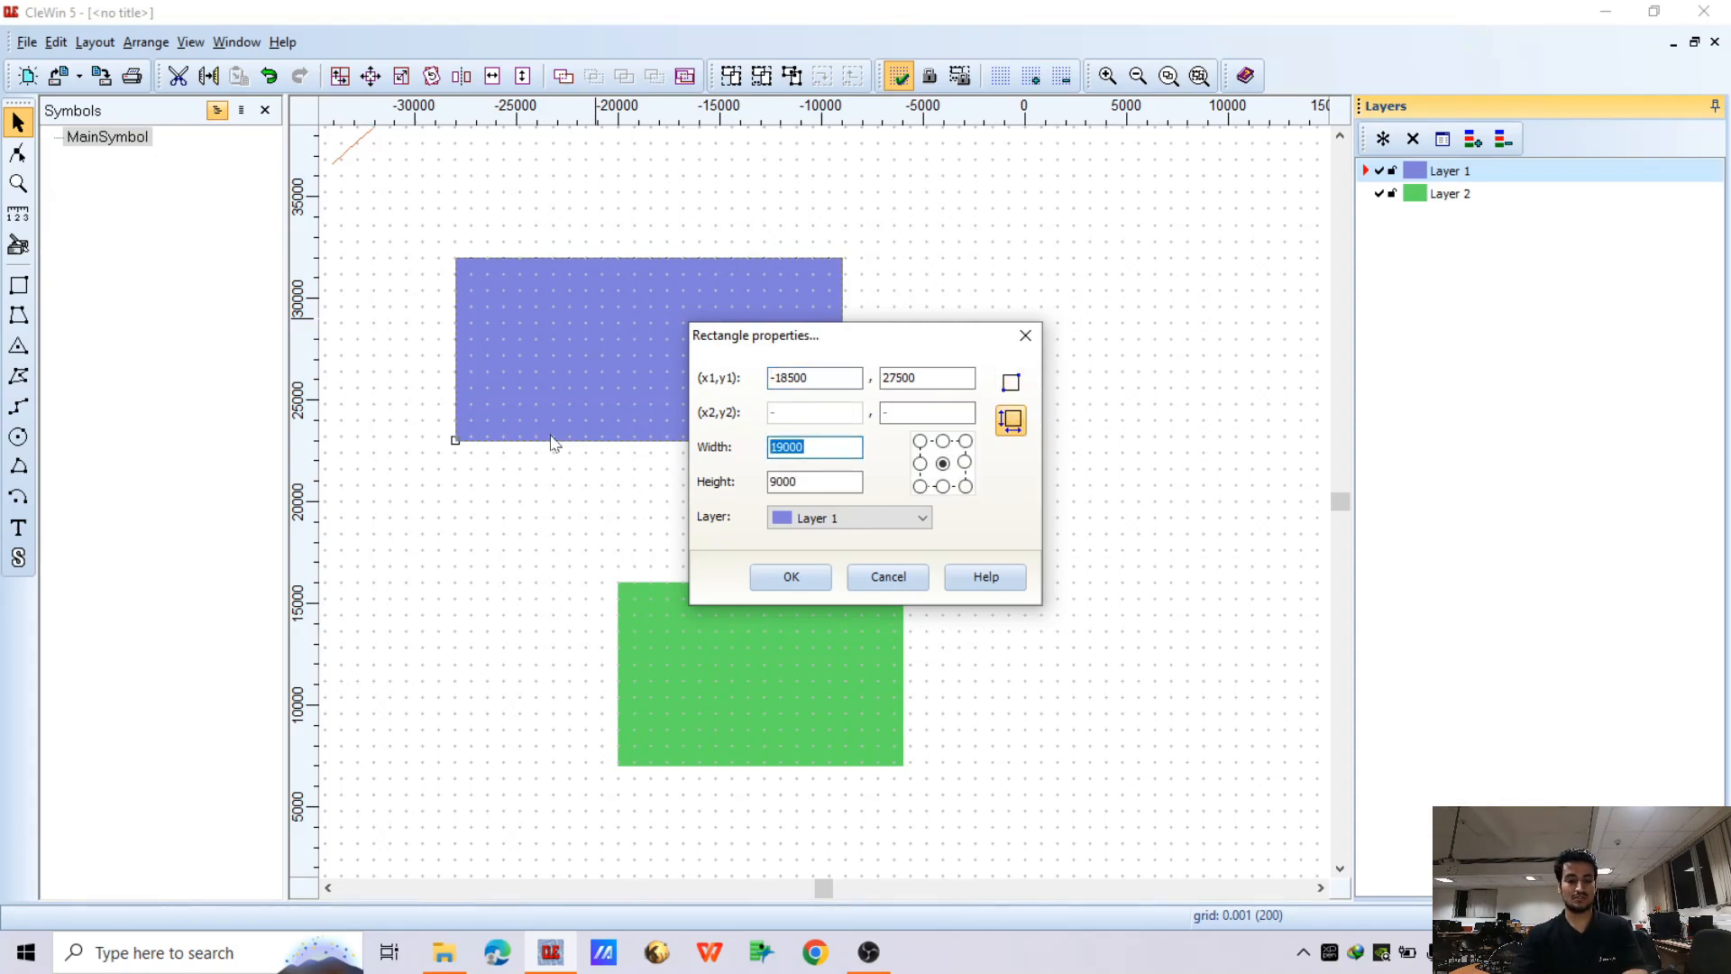
type("10")
key("Tab")
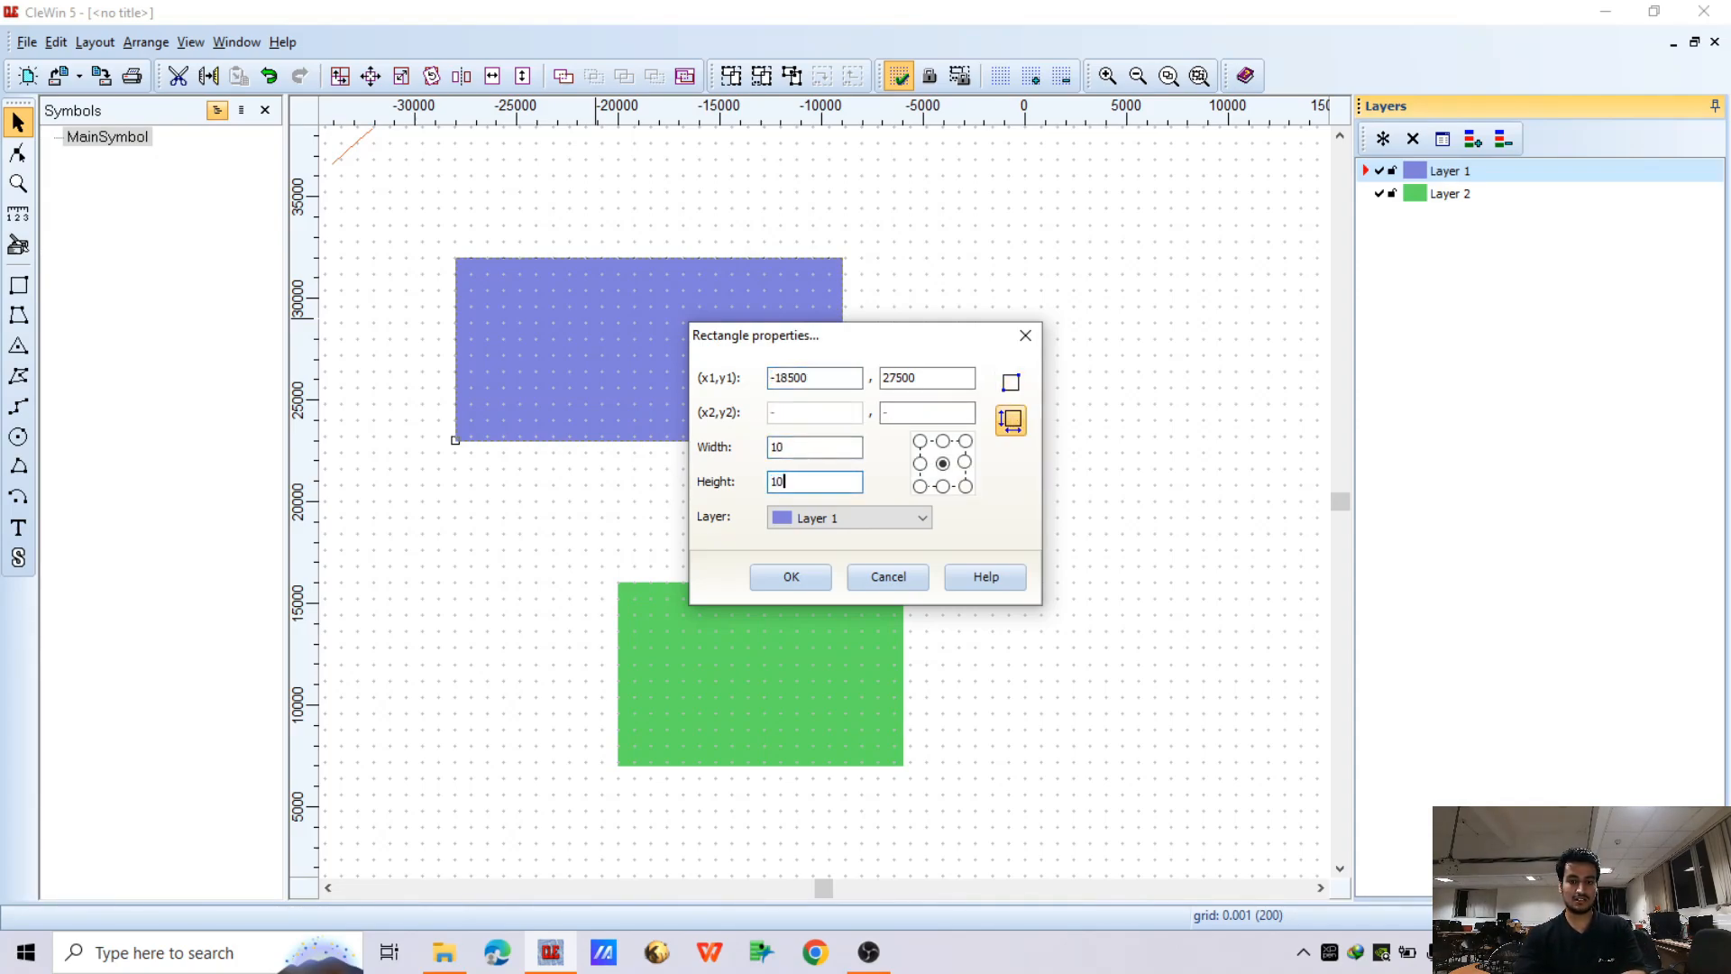
left_click(809, 583)
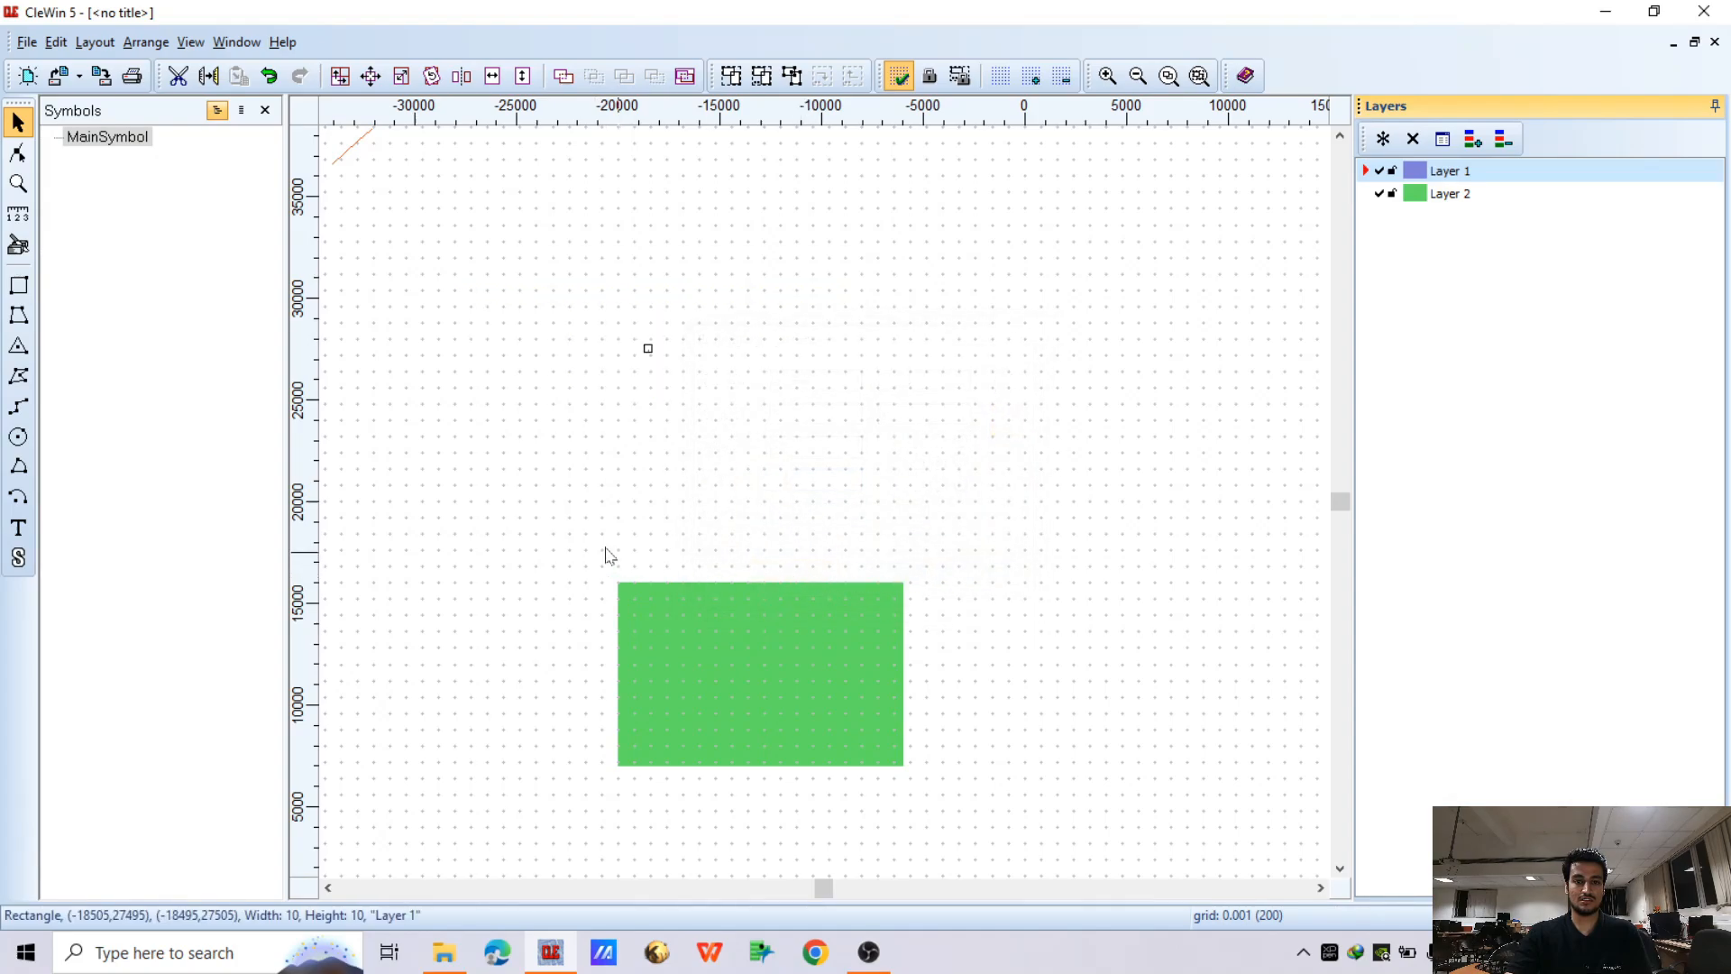
Set the Layer 2 rectangle's width and height to 10 each, and deselect it
left_click_drag(604, 547, 928, 776)
right_click(745, 640)
left_click(758, 652)
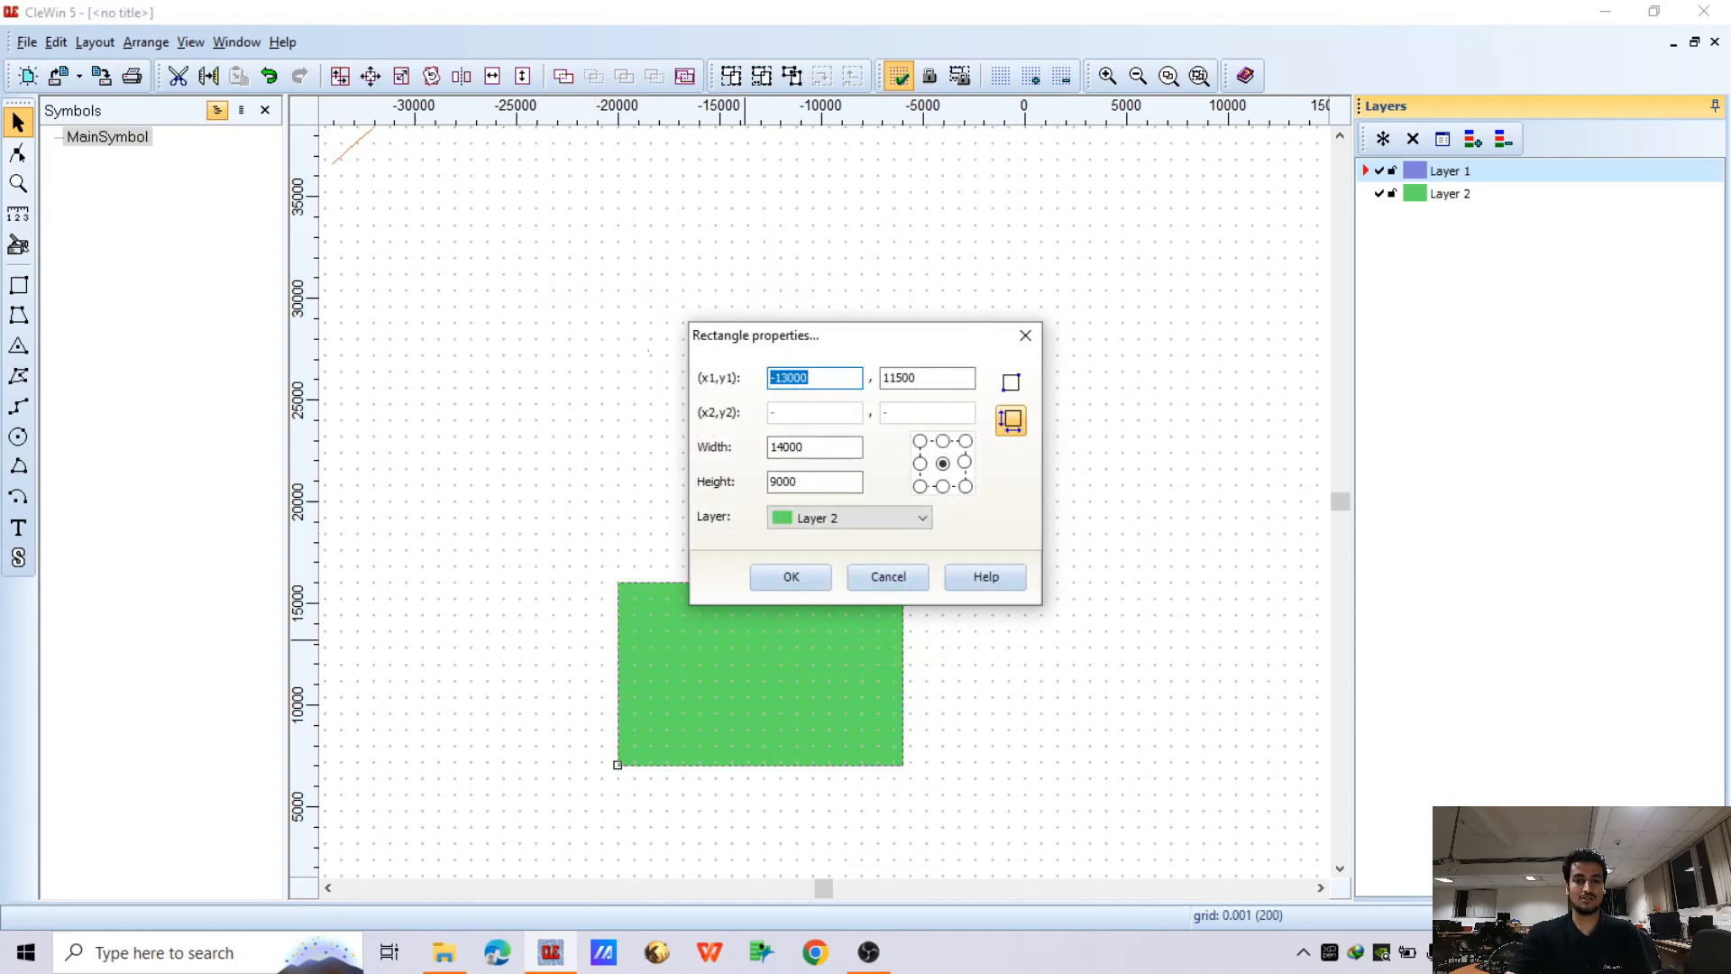
left_click(816, 446)
key("shift+Home")
type("10")
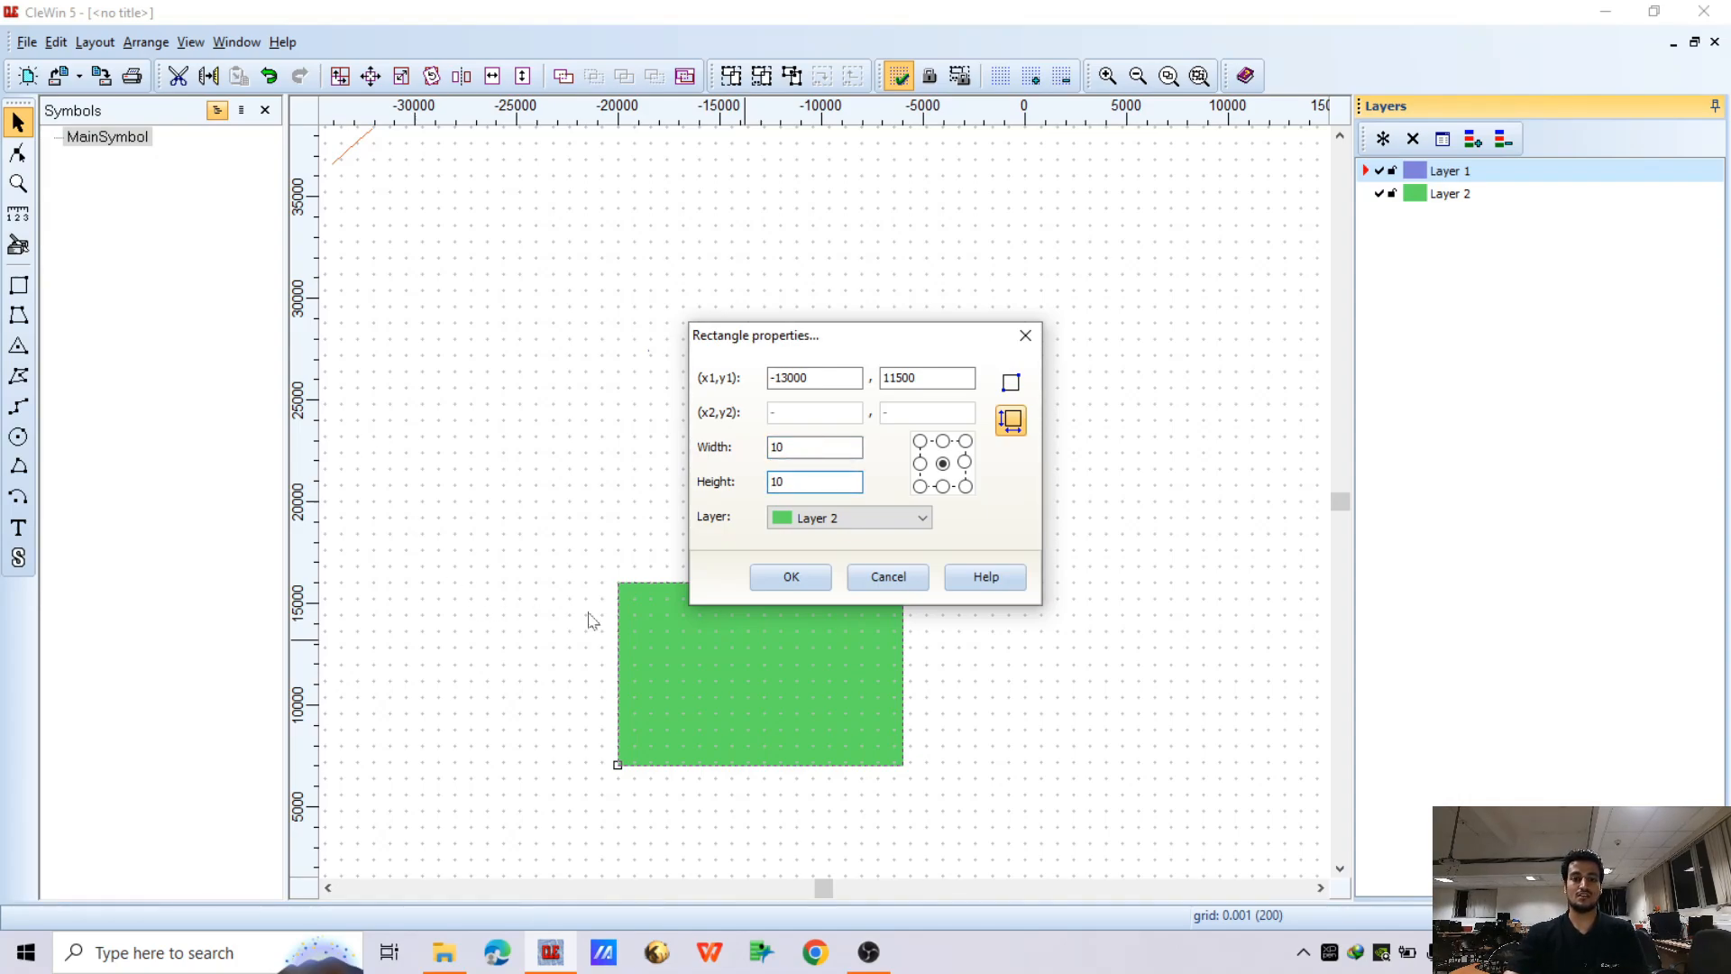
left_click(792, 577)
scroll(745, 526, "down", 3)
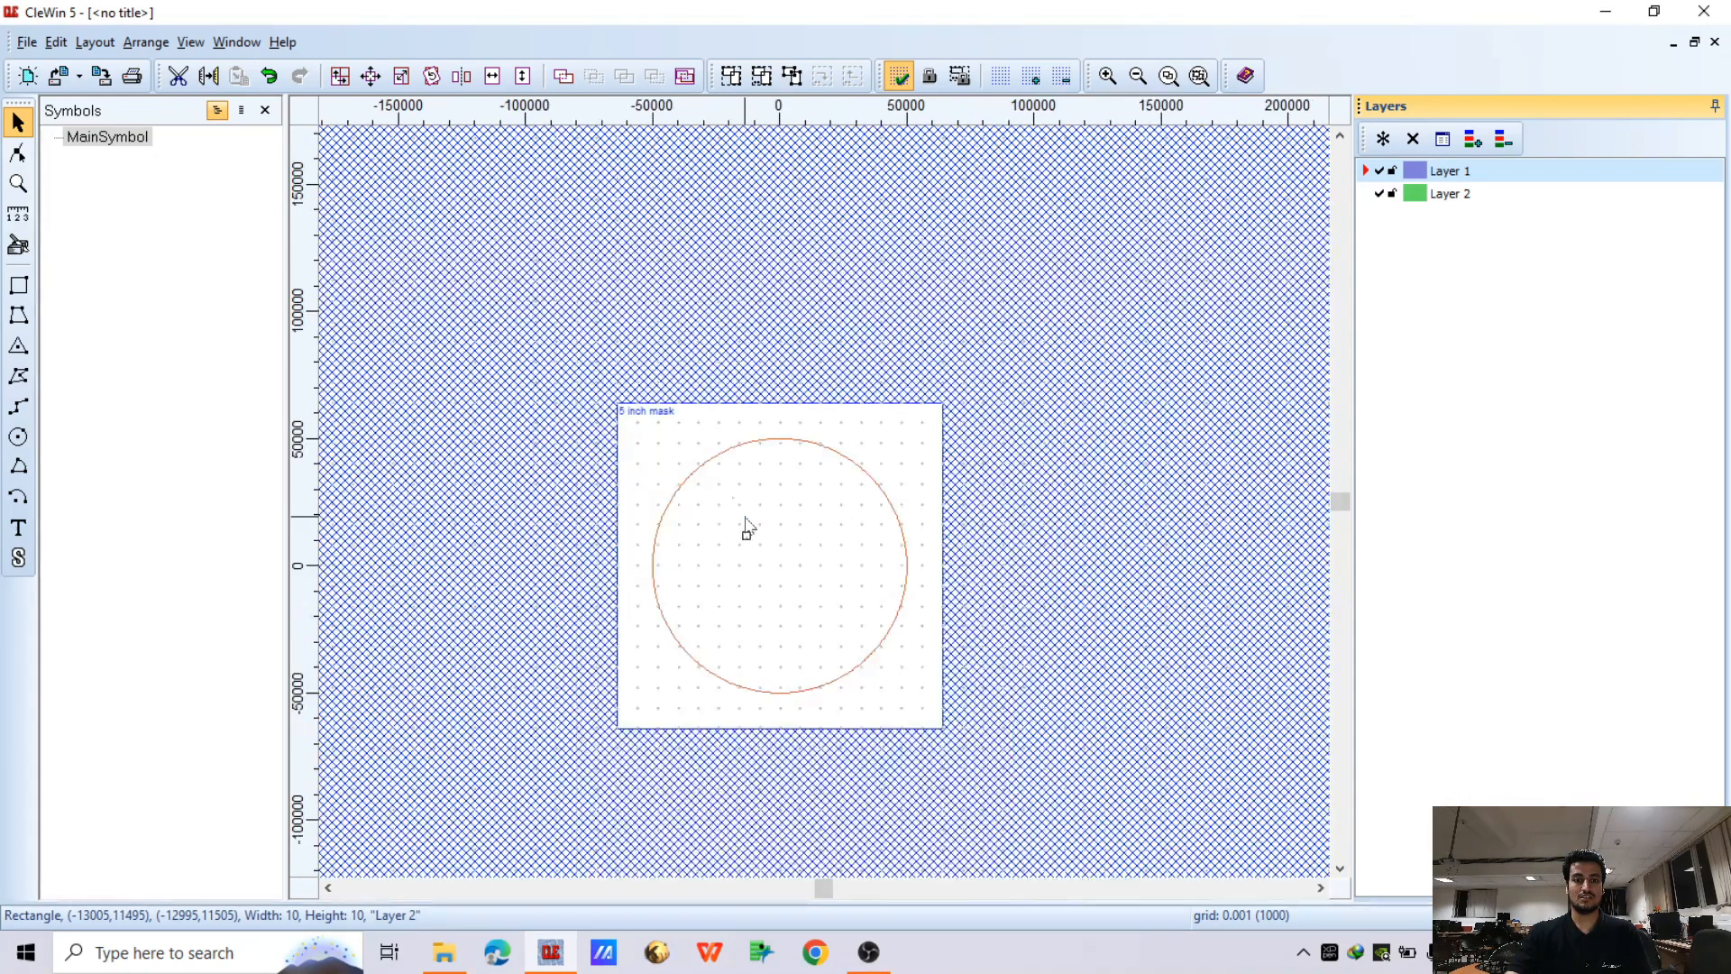
left_click(937, 631)
Locate both tiny squares by selecting them together, and examine the Layer 1 square up close
scroll(833, 662, "up", 2)
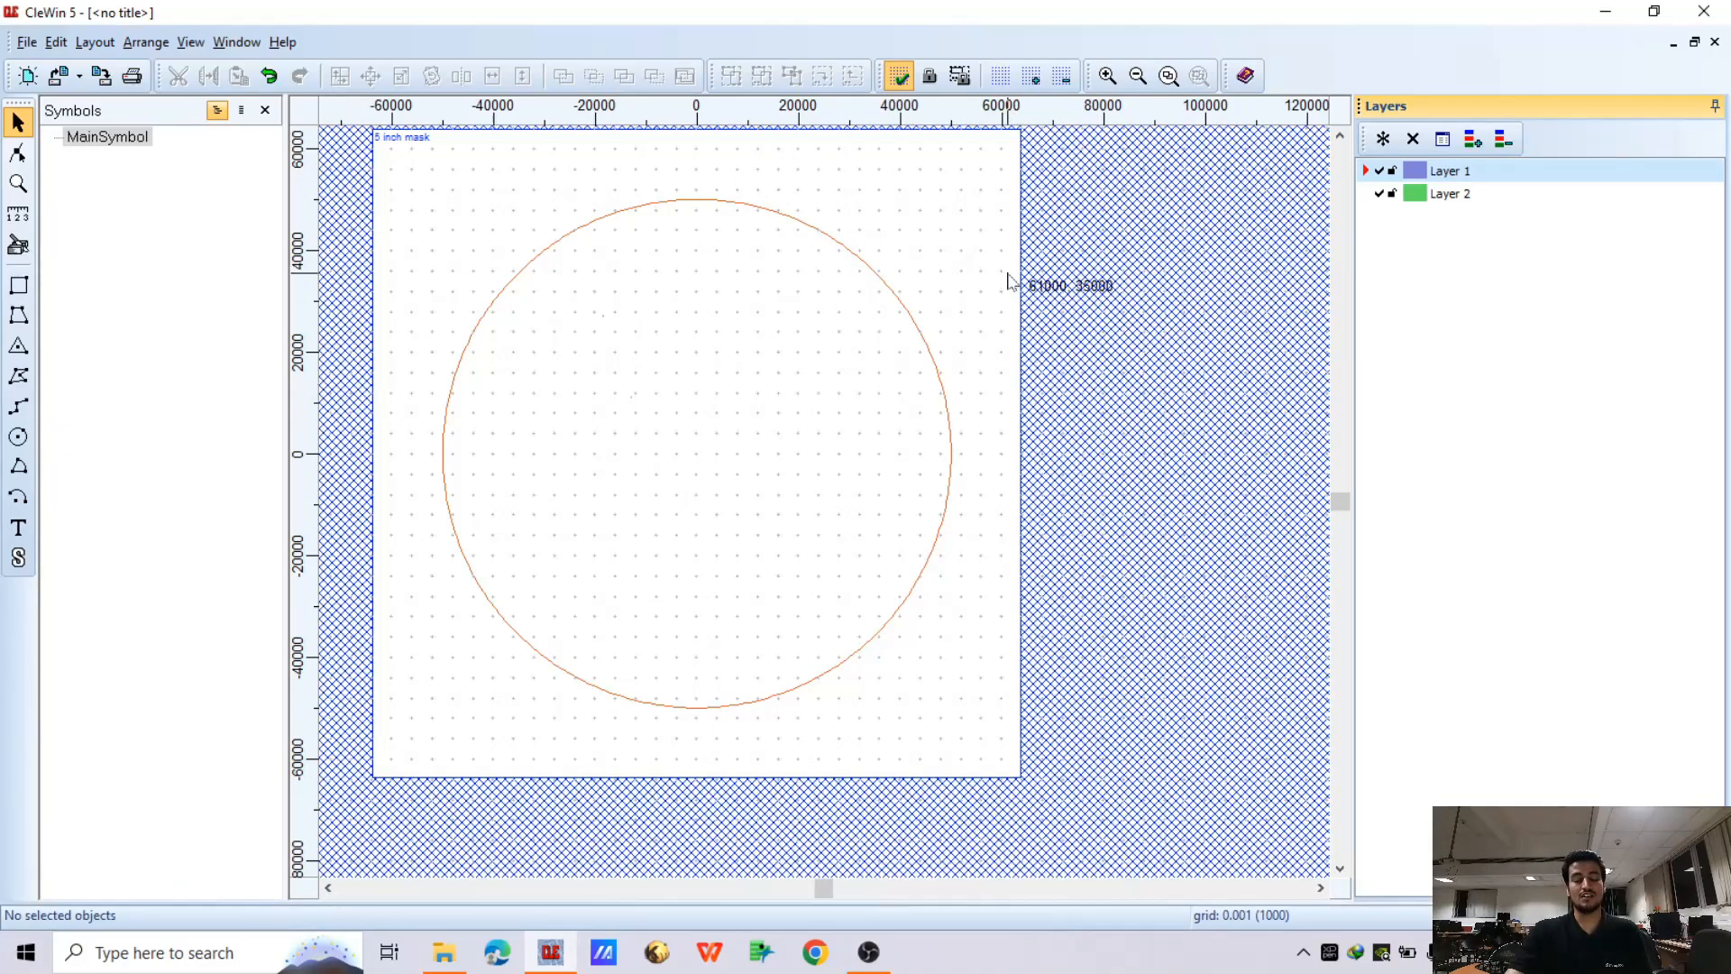
scroll(1012, 284, "down", 1)
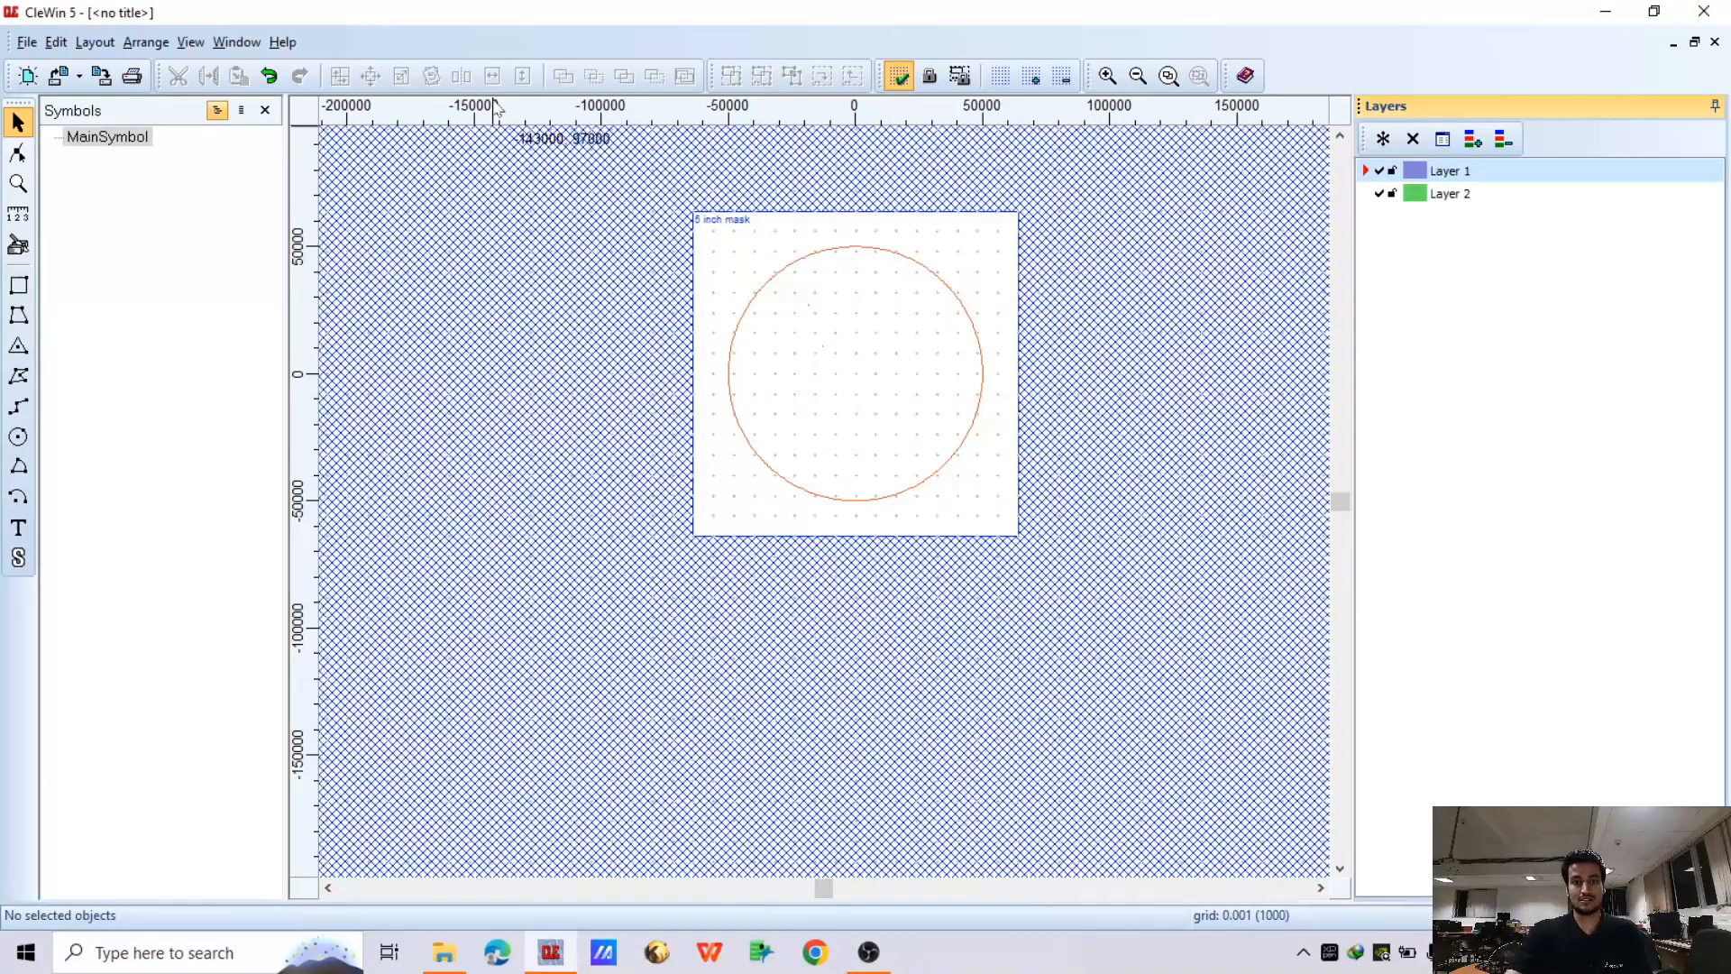
scroll(616, 171, "down", 1)
left_click_drag(600, 137, 879, 417)
scroll(789, 404, "up", 1)
scroll(775, 410, "down", 1)
scroll(732, 287, "up", 2)
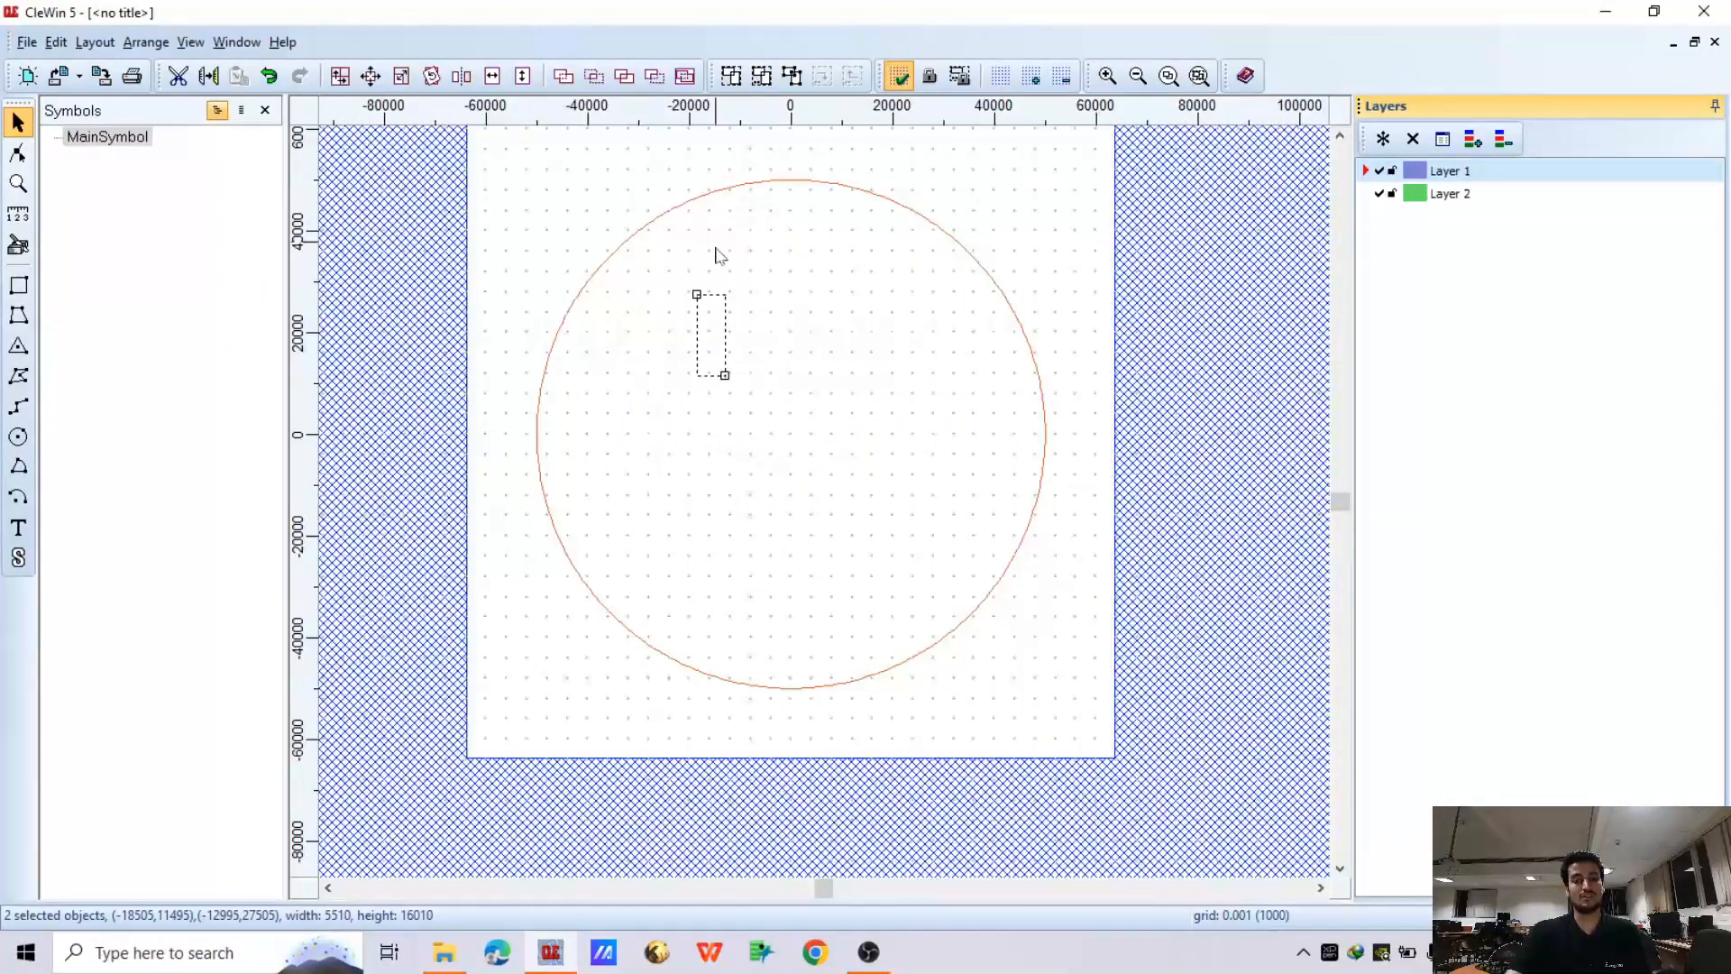
scroll(703, 301, "up", 2)
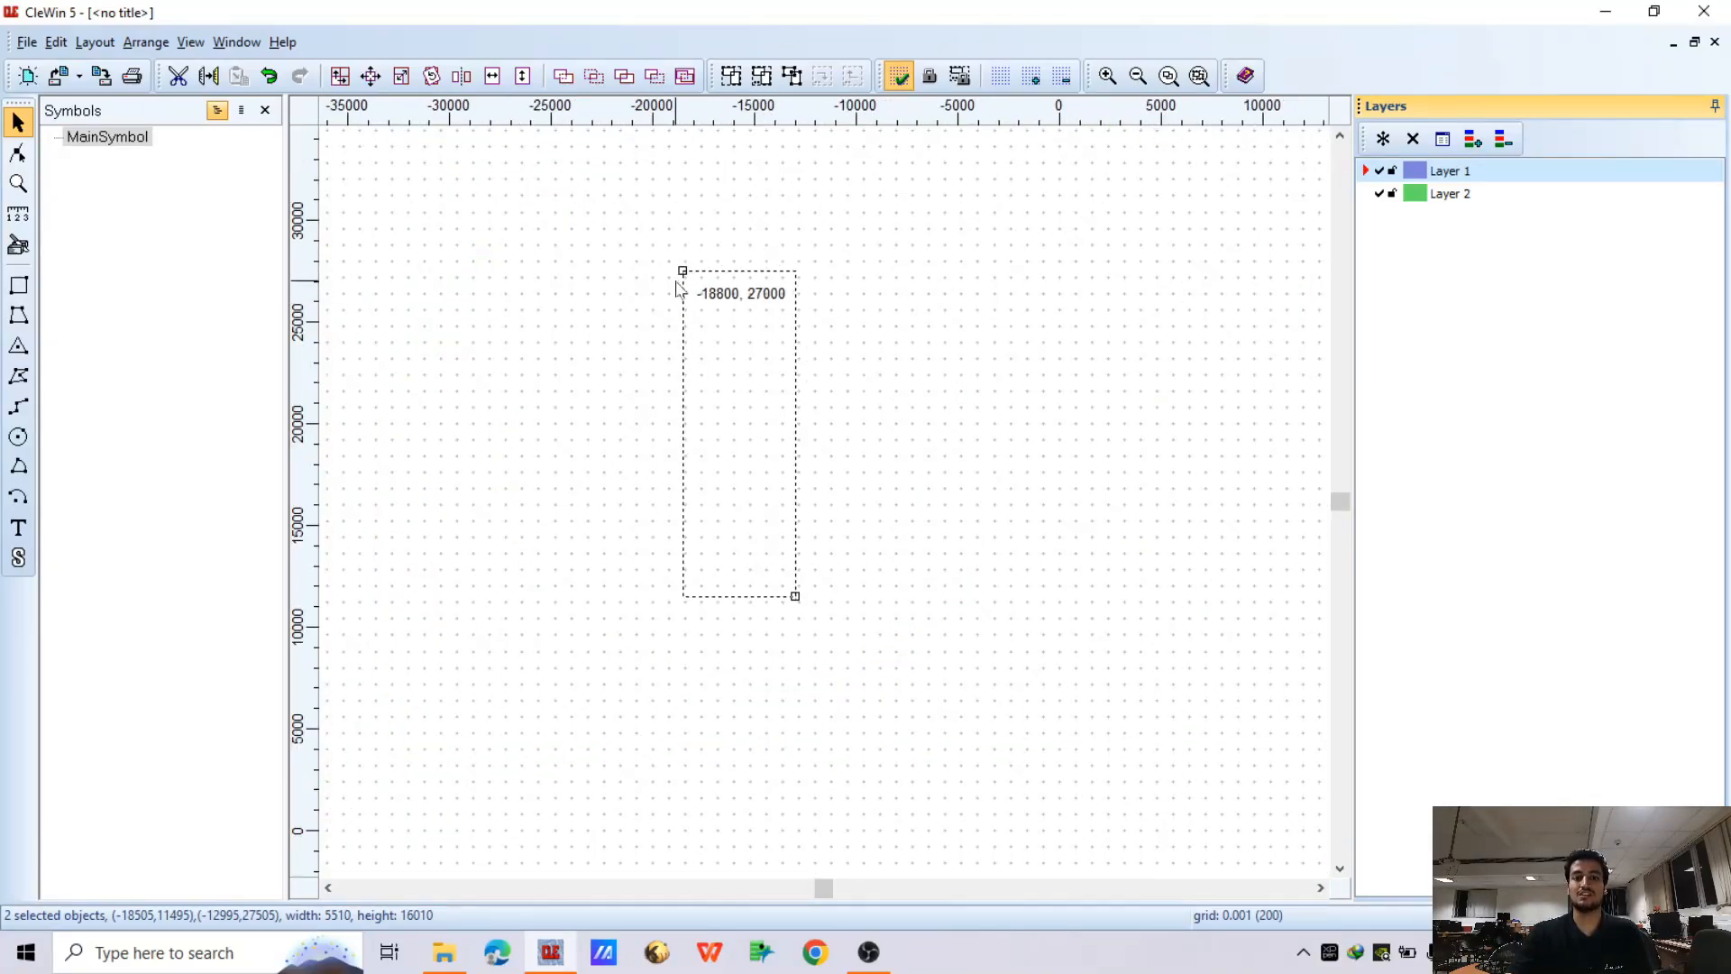
scroll(681, 271, "up", 7)
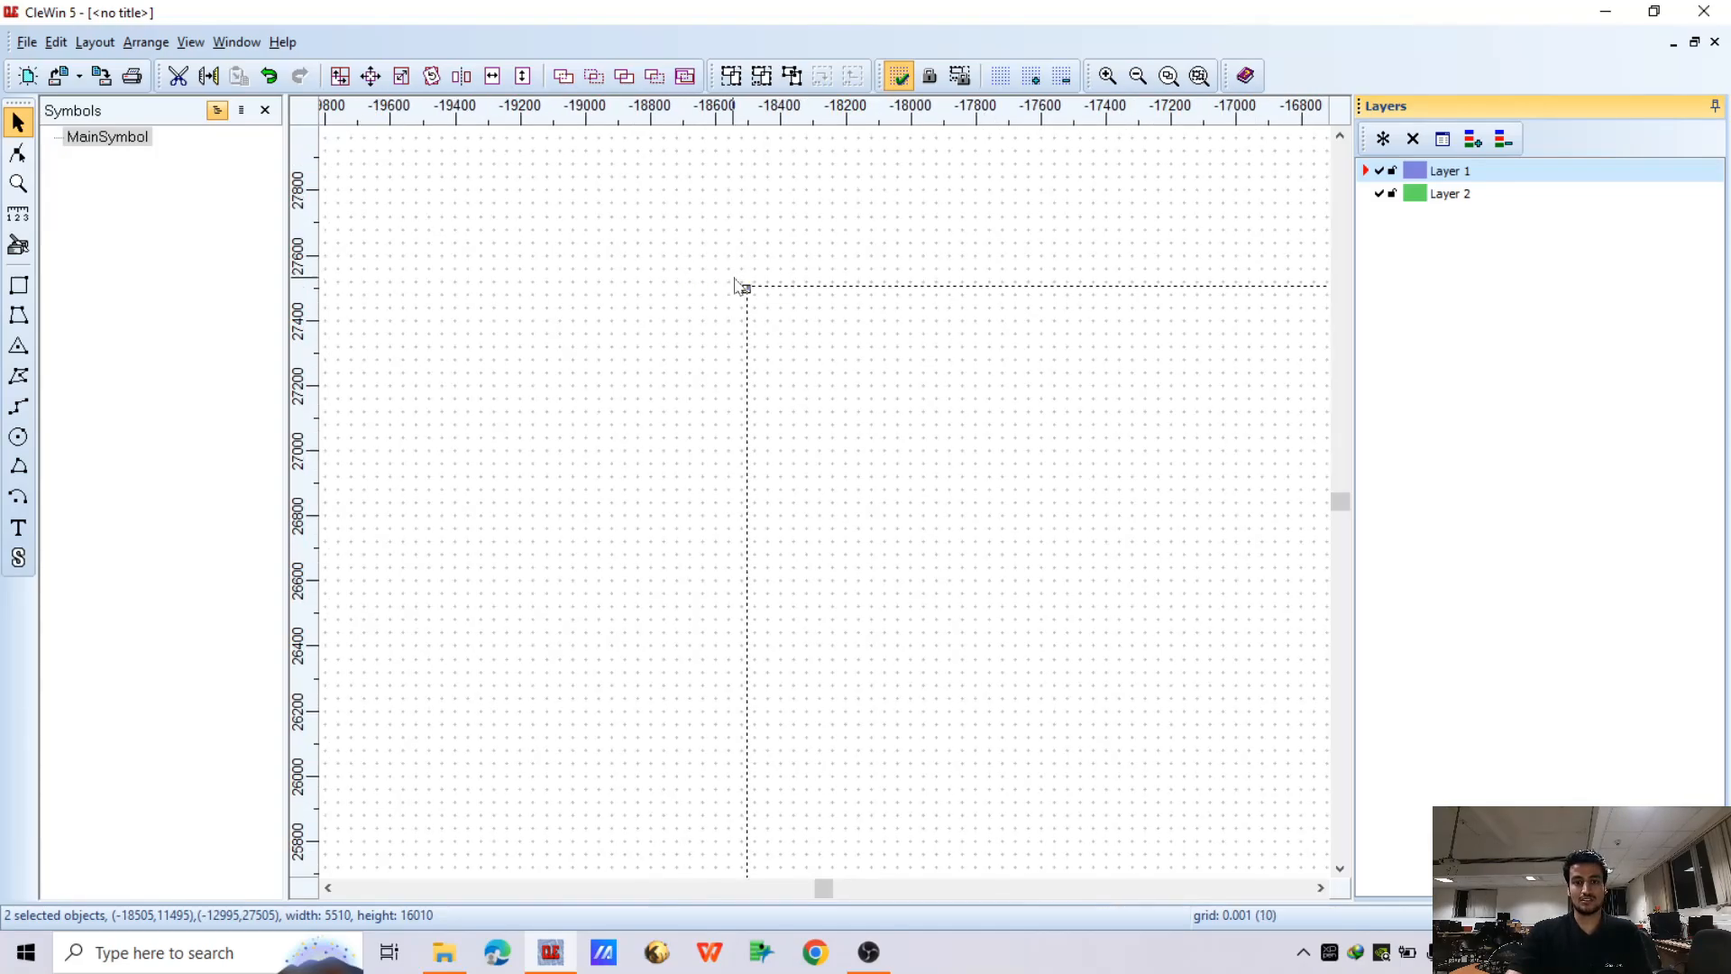
scroll(753, 360, "up", 3)
scroll(770, 269, "down", 8)
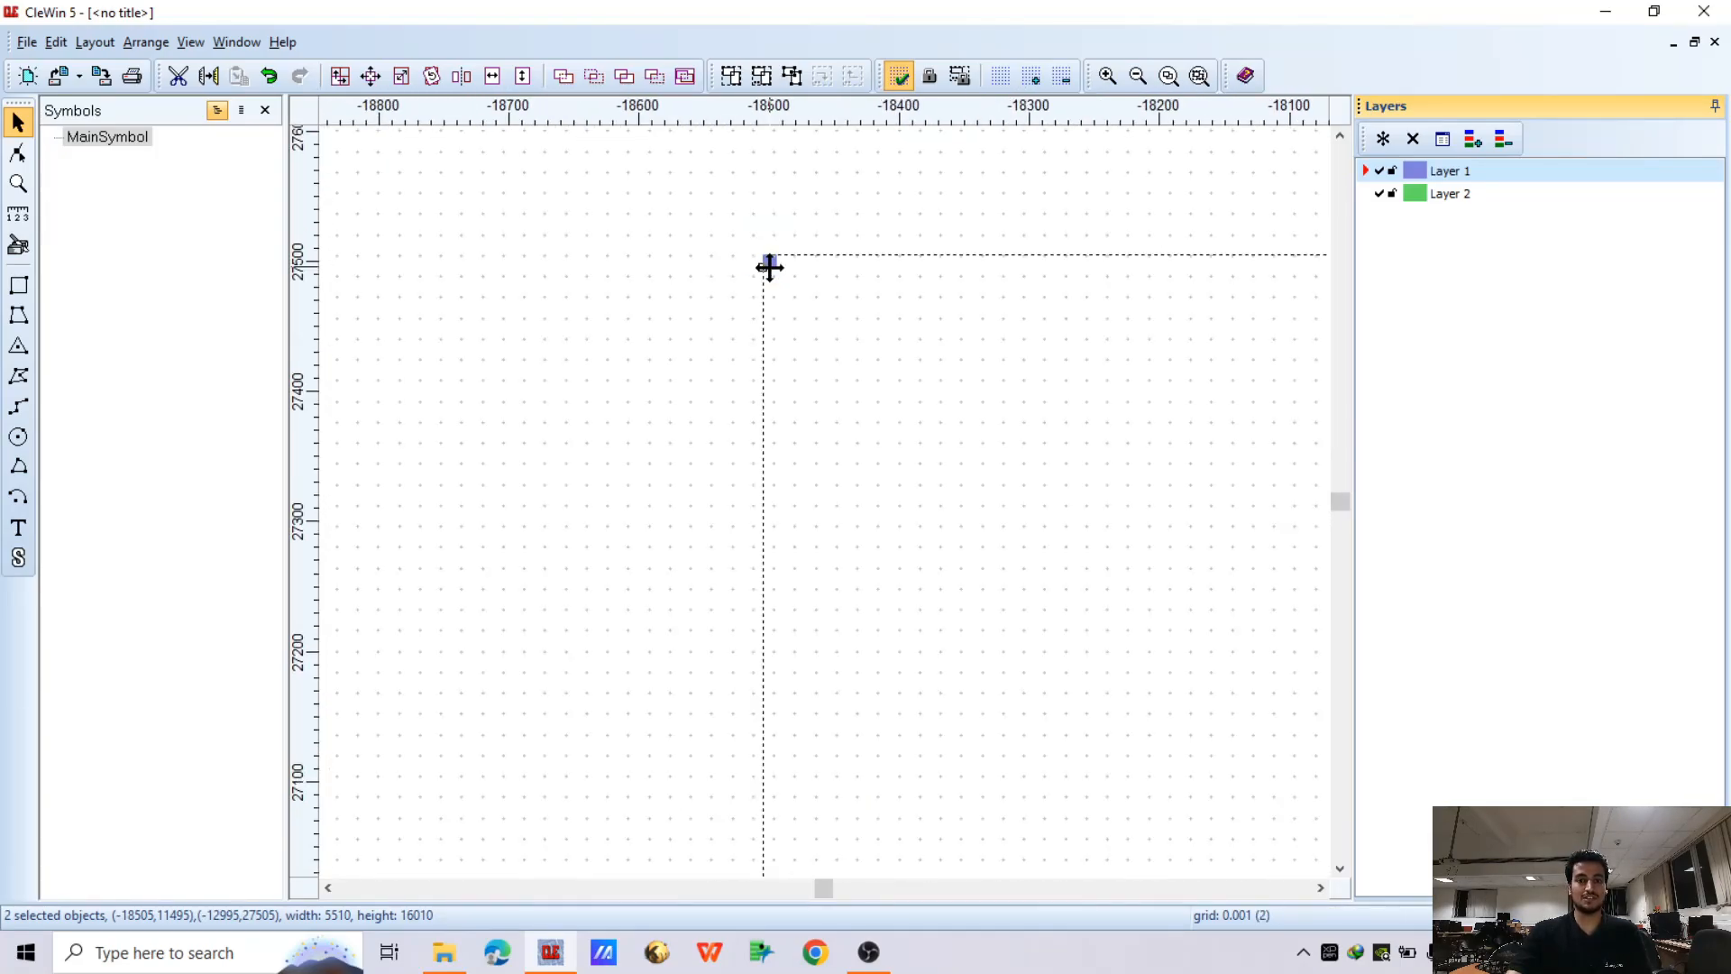
scroll(767, 272, "down", 2)
scroll(726, 286, "down", 6)
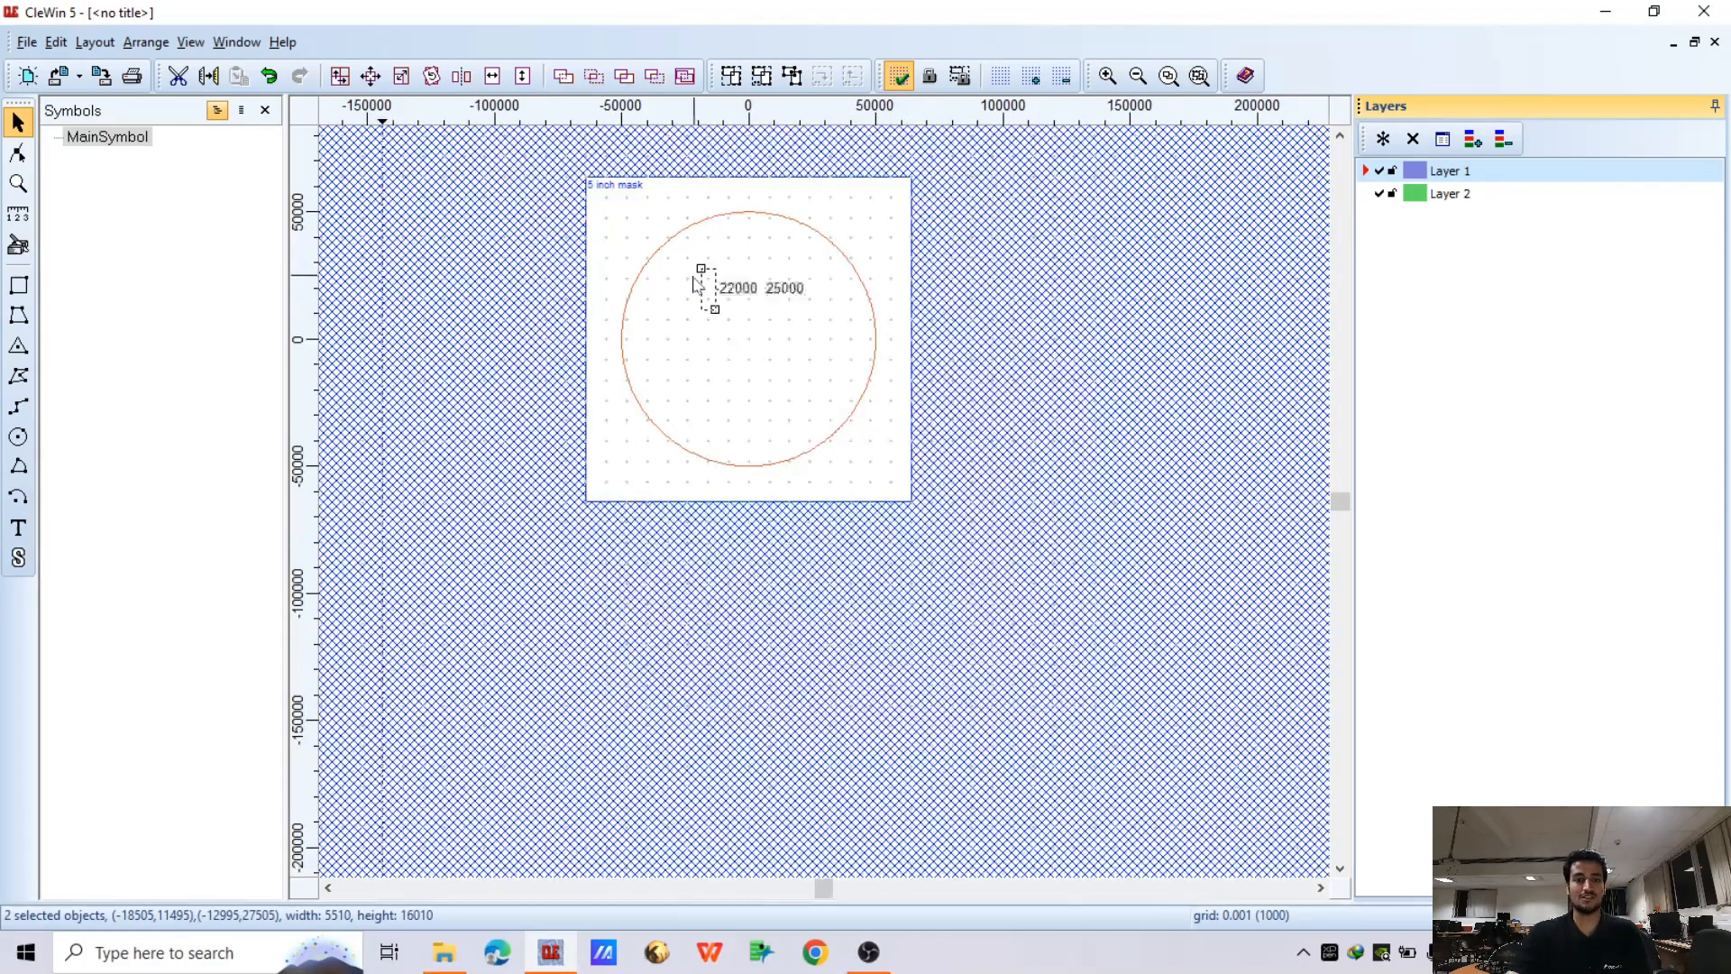
scroll(726, 307, "up", 1)
scroll(734, 320, "down", 1)
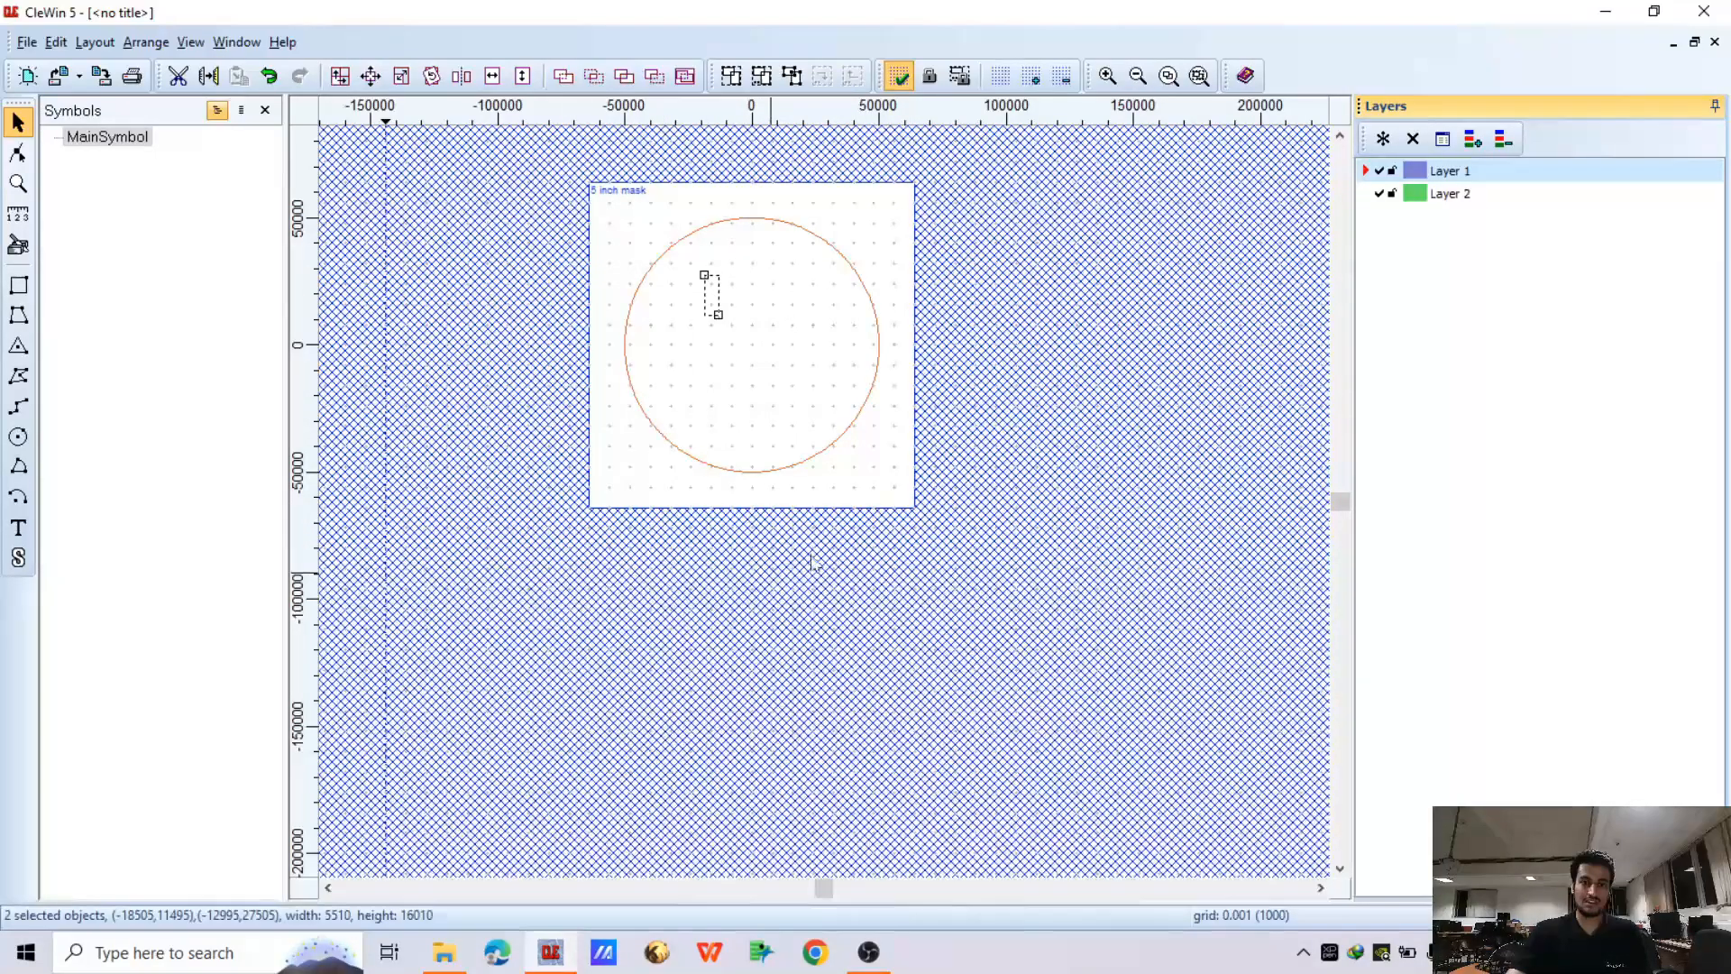
Reselect both squares and examine how far apart they lie on the mask
scroll(762, 482, "down", 1)
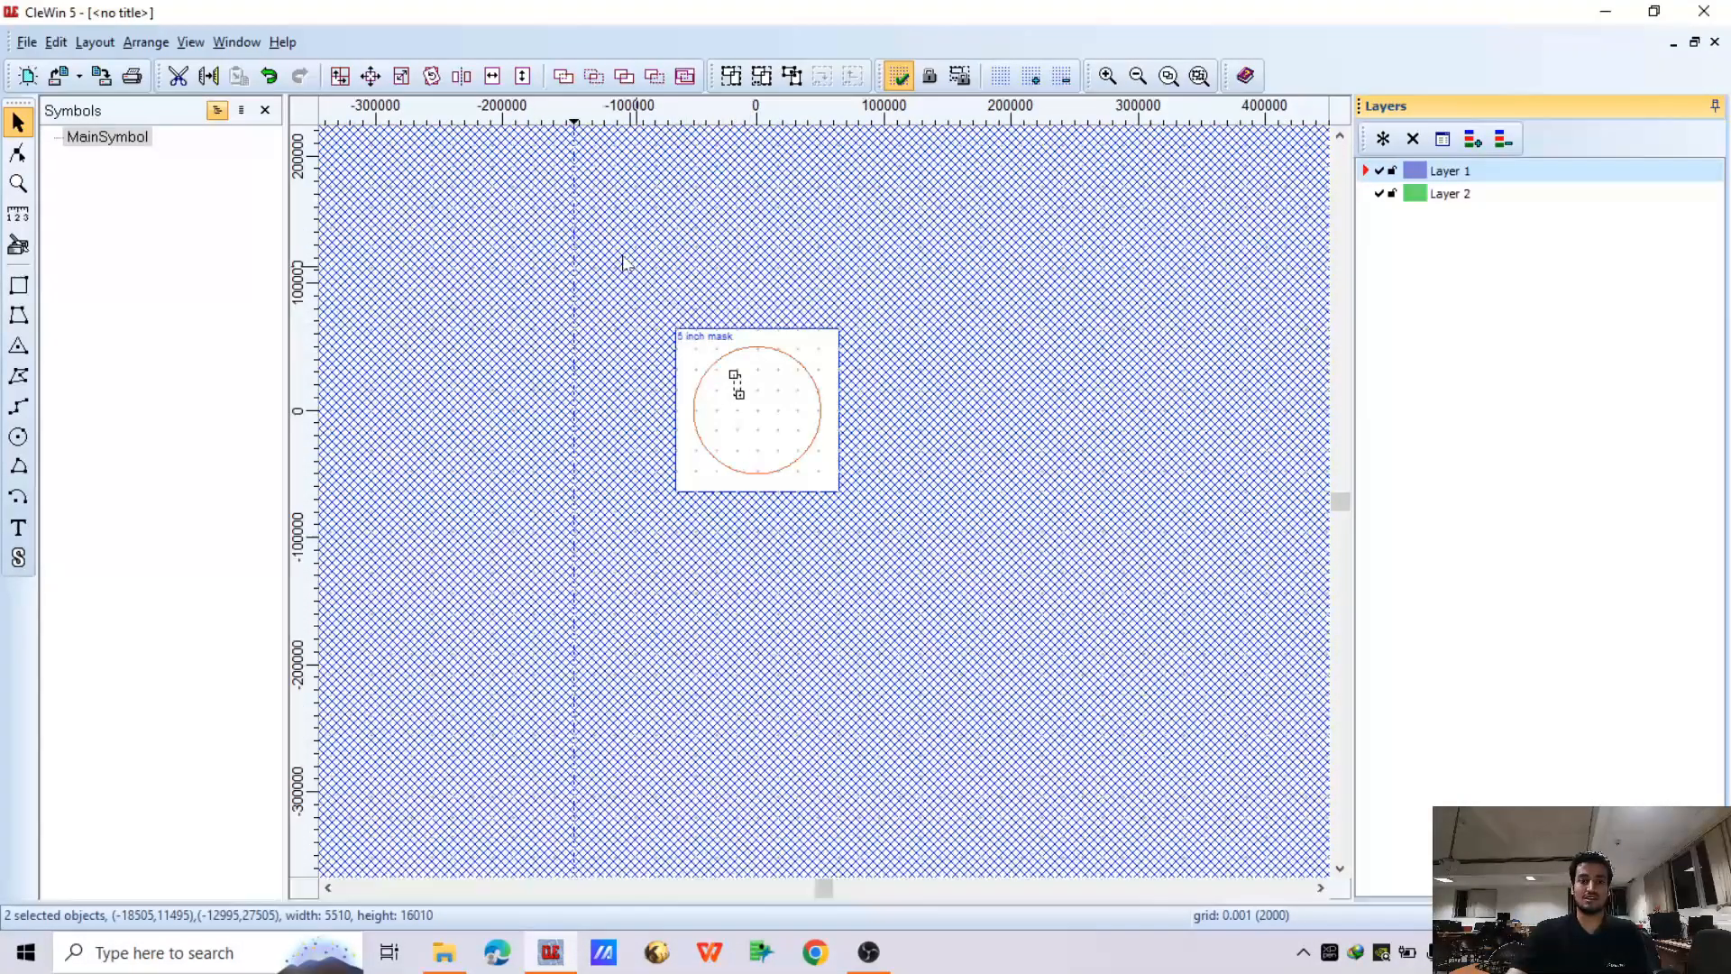
left_click_drag(618, 251, 966, 668)
scroll(757, 505, "up", 2)
scroll(737, 343, "down", 1)
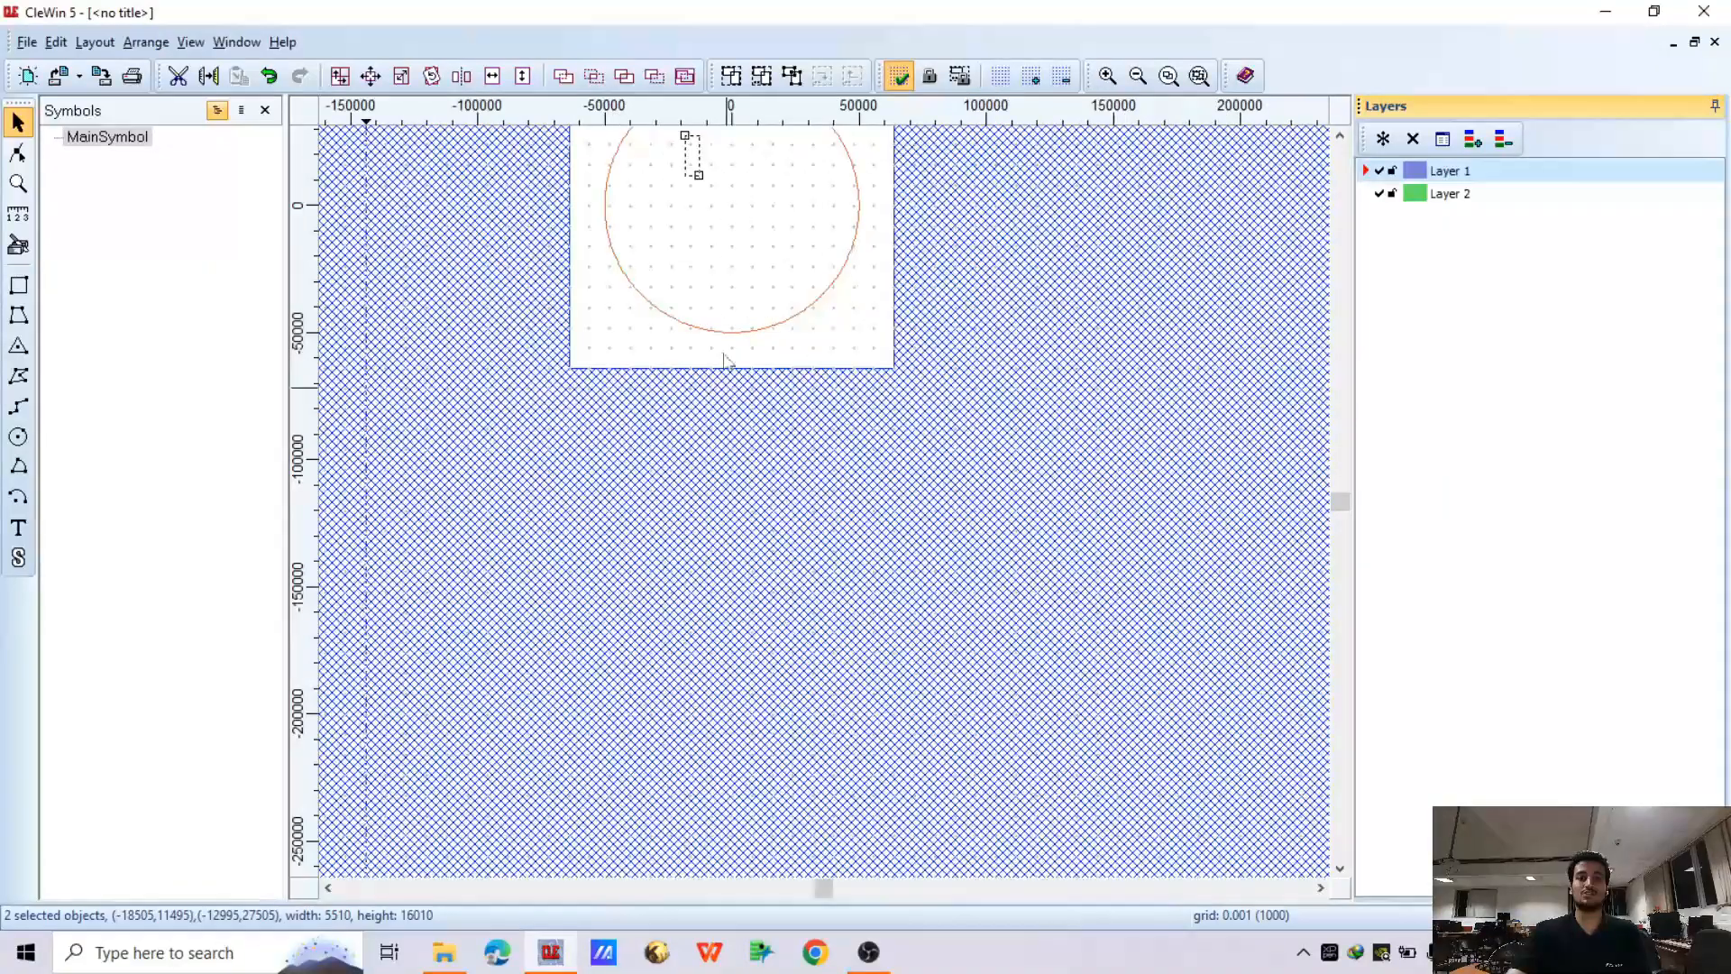
scroll(711, 187, "up", 1)
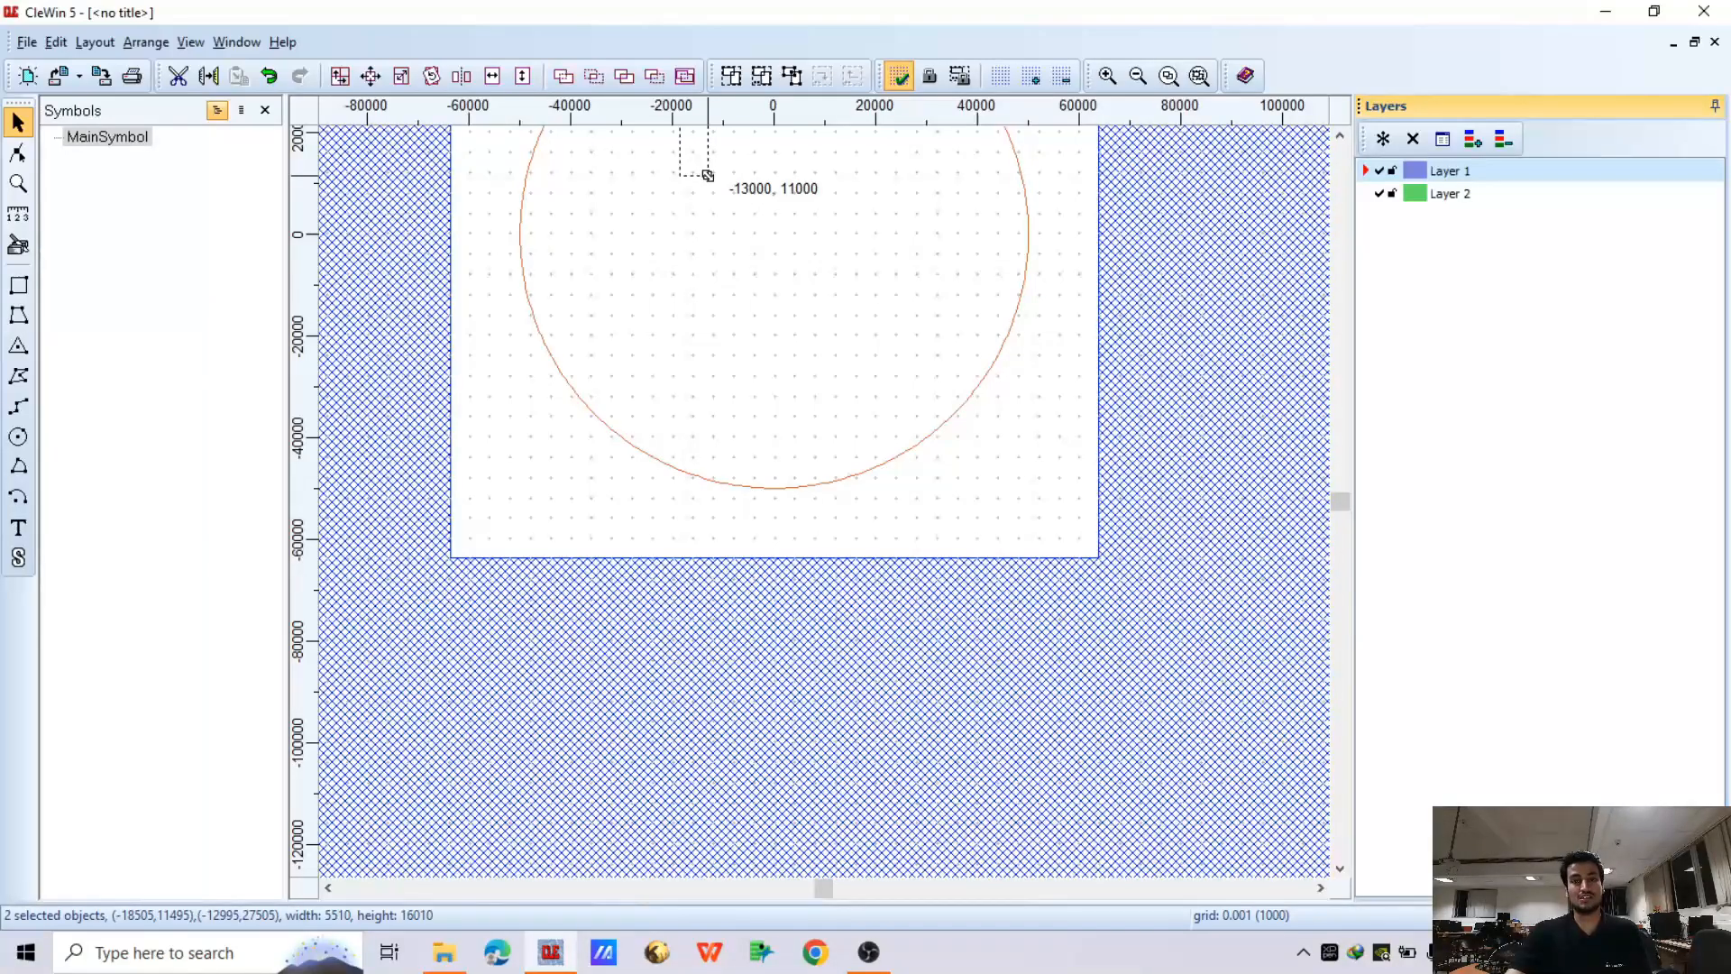
scroll(708, 176, "down", 2)
scroll(706, 168, "up", 3)
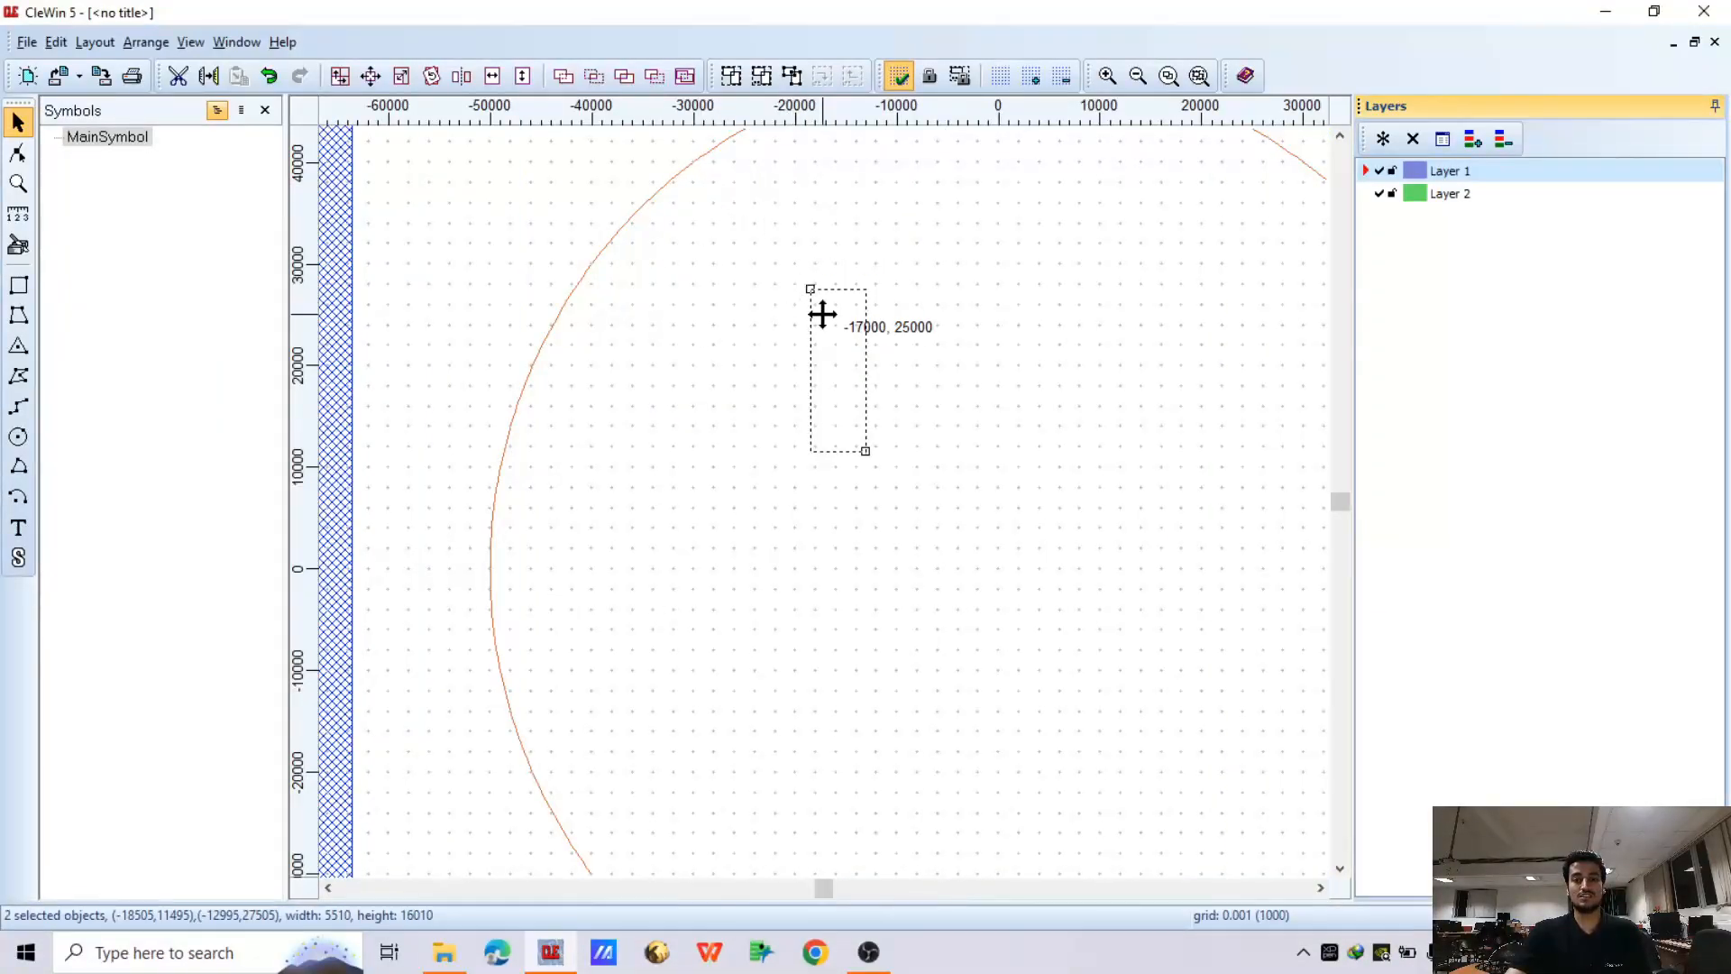
Move the two 10 × 10 squares closer together within the upper-left part of the wafer
left_click(908, 458)
left_click_drag(790, 219, 949, 483)
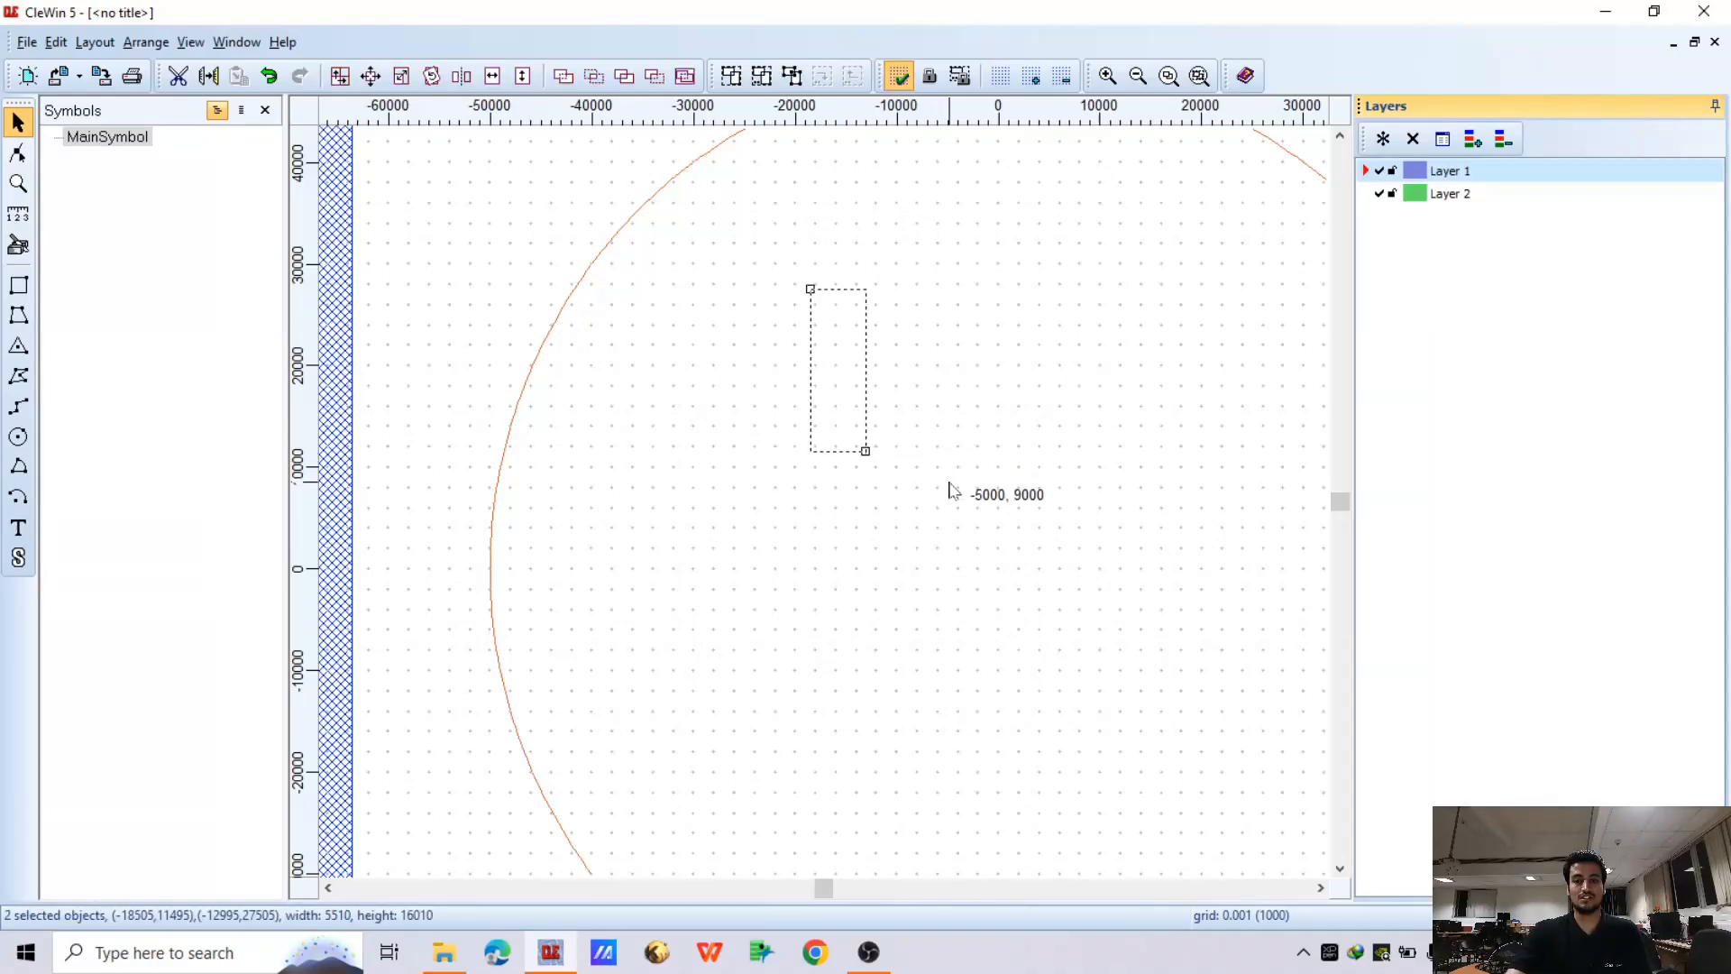
left_click_drag(829, 410, 1003, 595)
scroll(766, 461, "down", 2)
left_click(821, 473)
scroll(821, 472, "up", 1)
left_click_drag(861, 499, 840, 365)
scroll(831, 366, "up", 2)
Move the Layer 2 square beside the Layer 1 square, centred at about (-15100, 22220), and deselect it
left_click_drag(707, 223, 950, 541)
scroll(828, 329, "up", 2)
left_click(950, 541)
left_click(1151, 668)
left_click_drag(1151, 668, 641, 181)
scroll(587, 149, "up", 3)
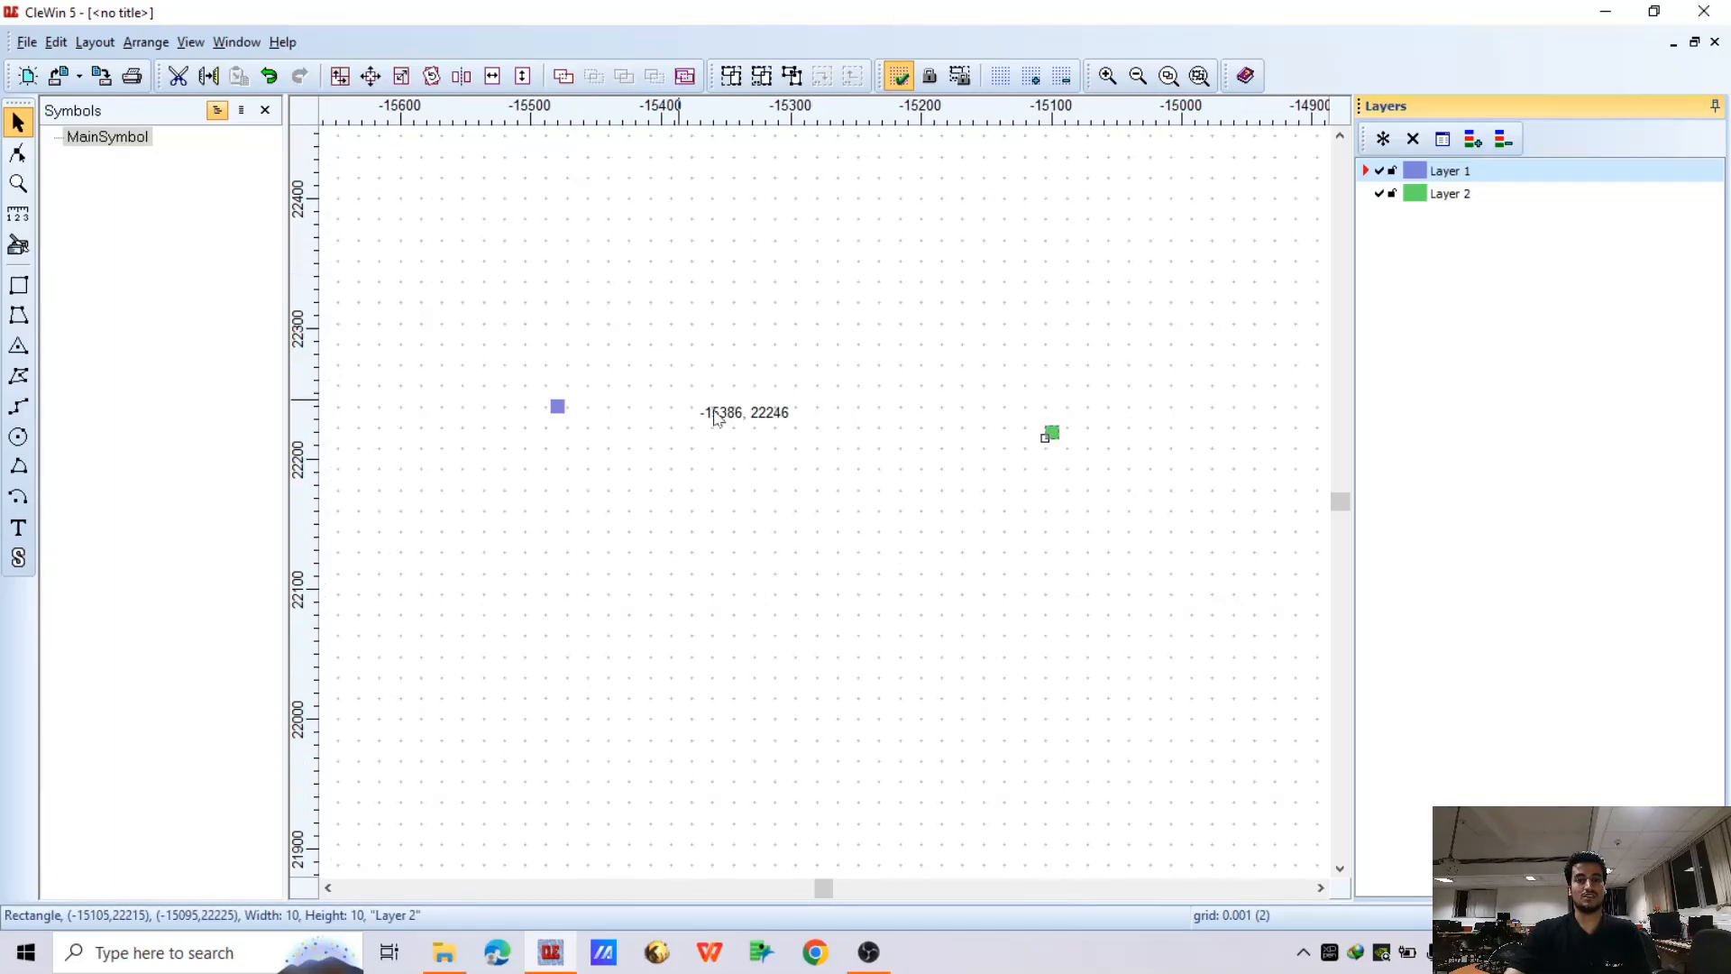
scroll(857, 414, "up", 1)
scroll(757, 409, "down", 1)
left_click(912, 387)
scroll(938, 390, "up", 1)
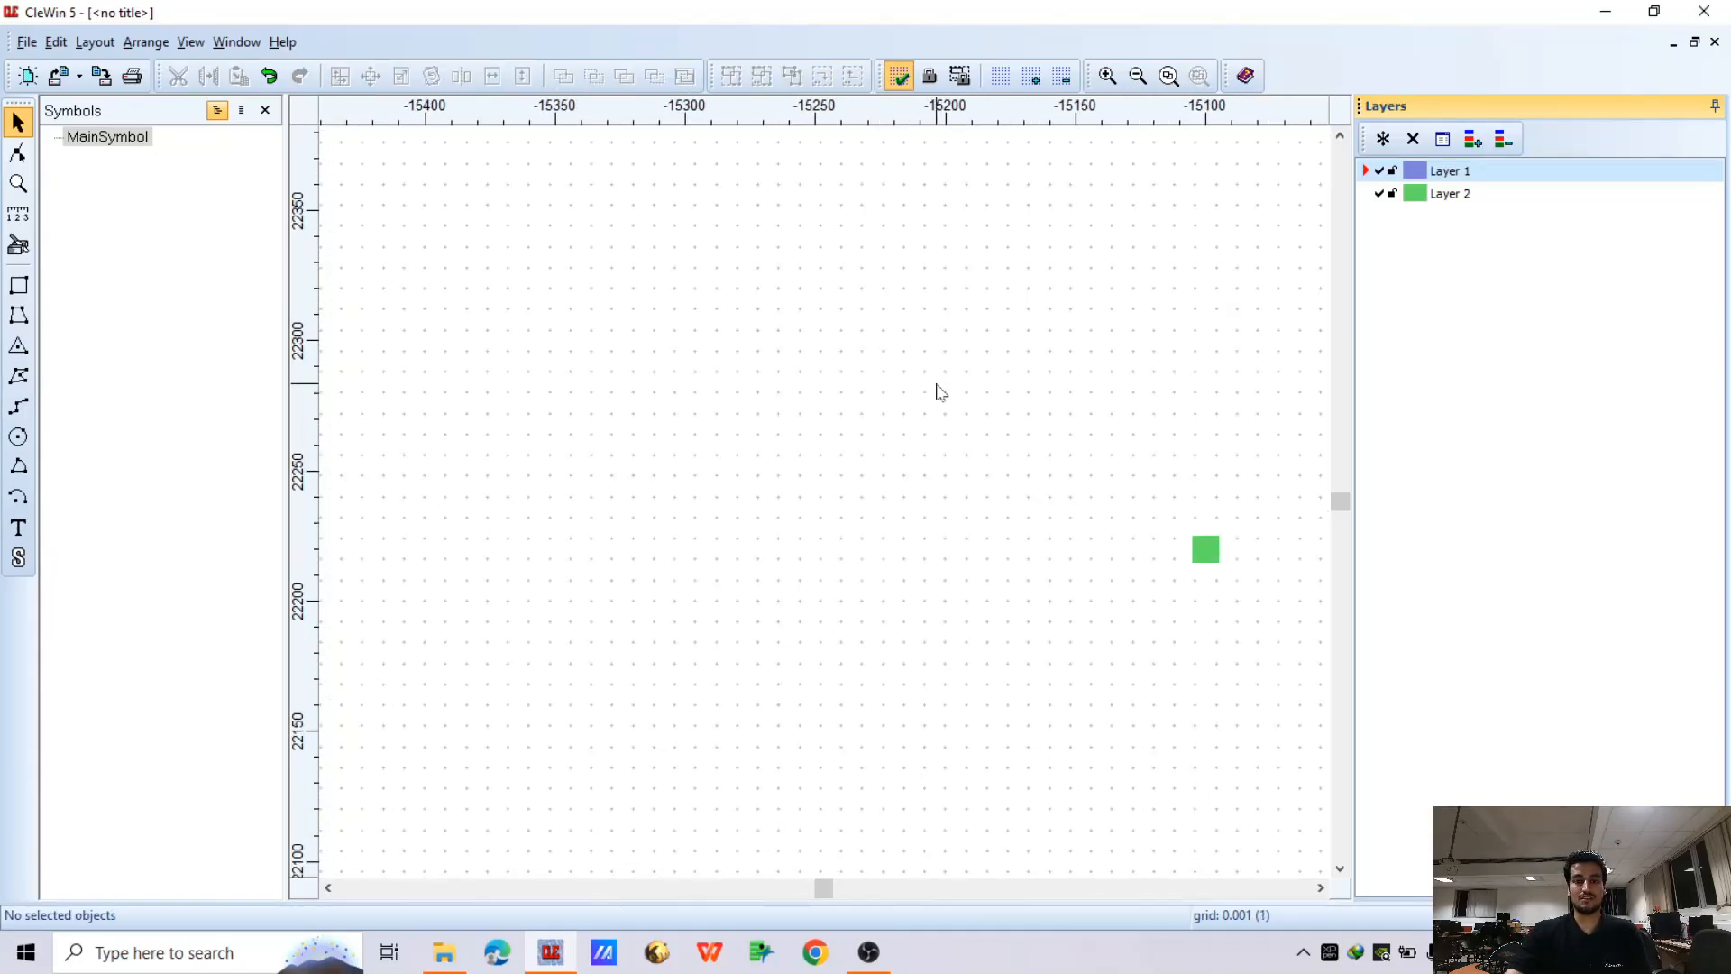
Move the Layer 2 square closer to the Layer 1 square, centred at about (-15380, 22244)
scroll(938, 392, "down", 1)
left_click(1108, 499)
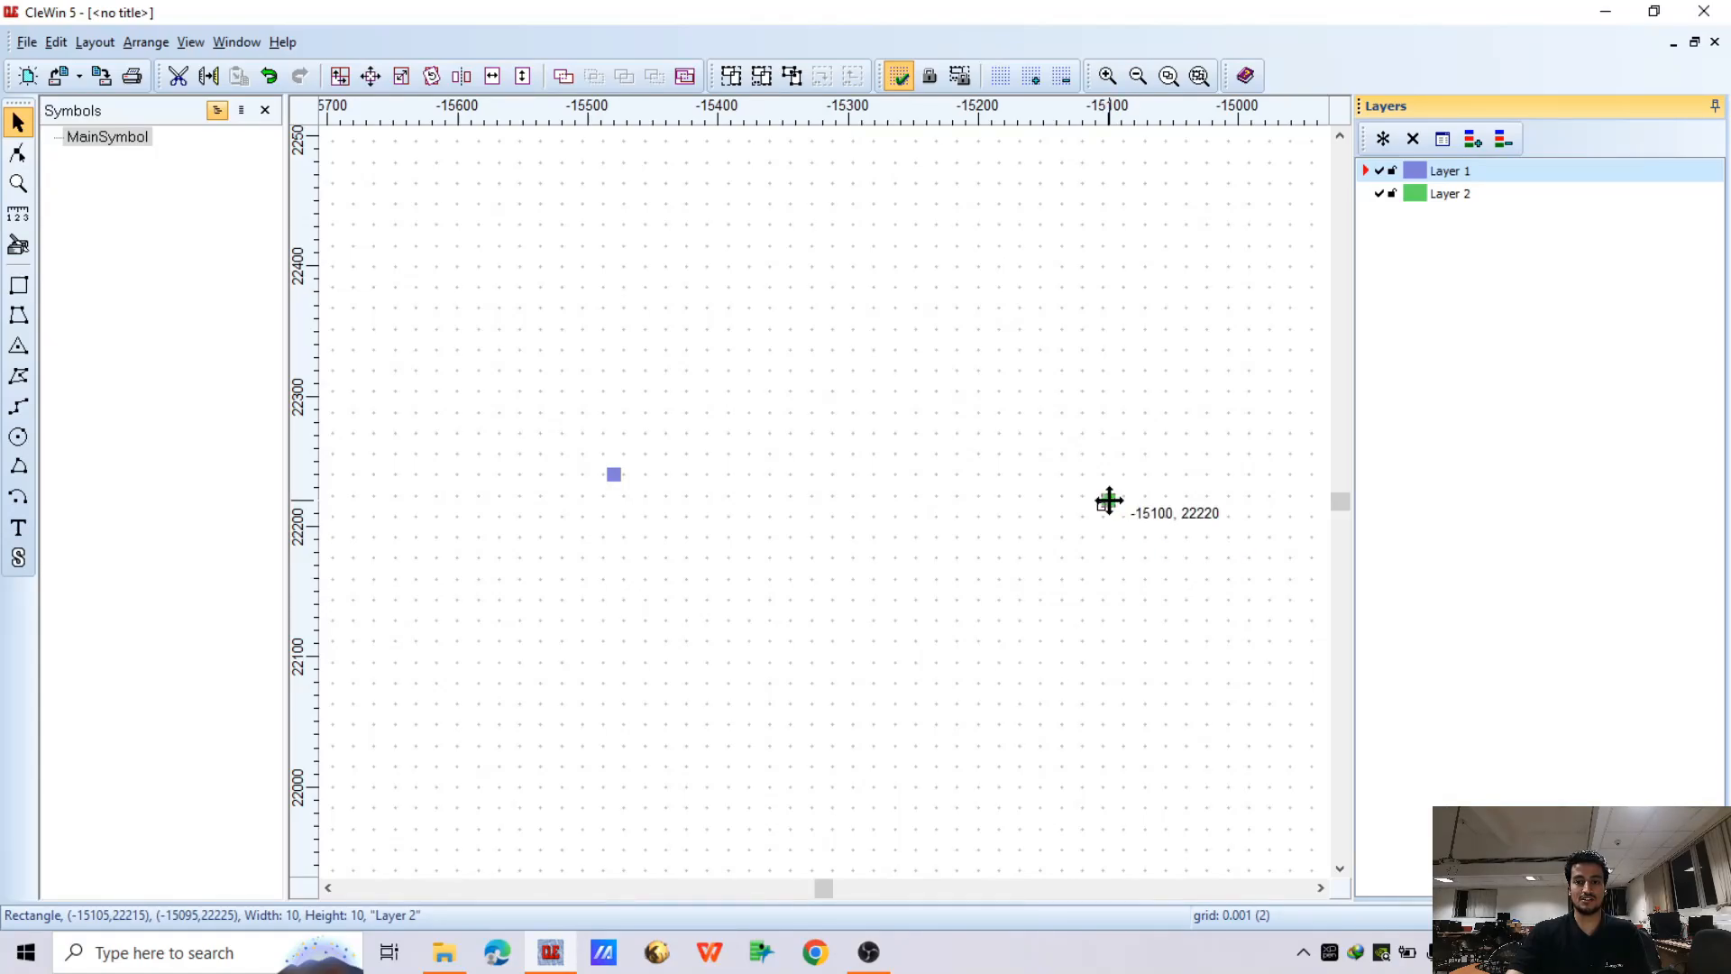
left_click_drag(1108, 499, 742, 470)
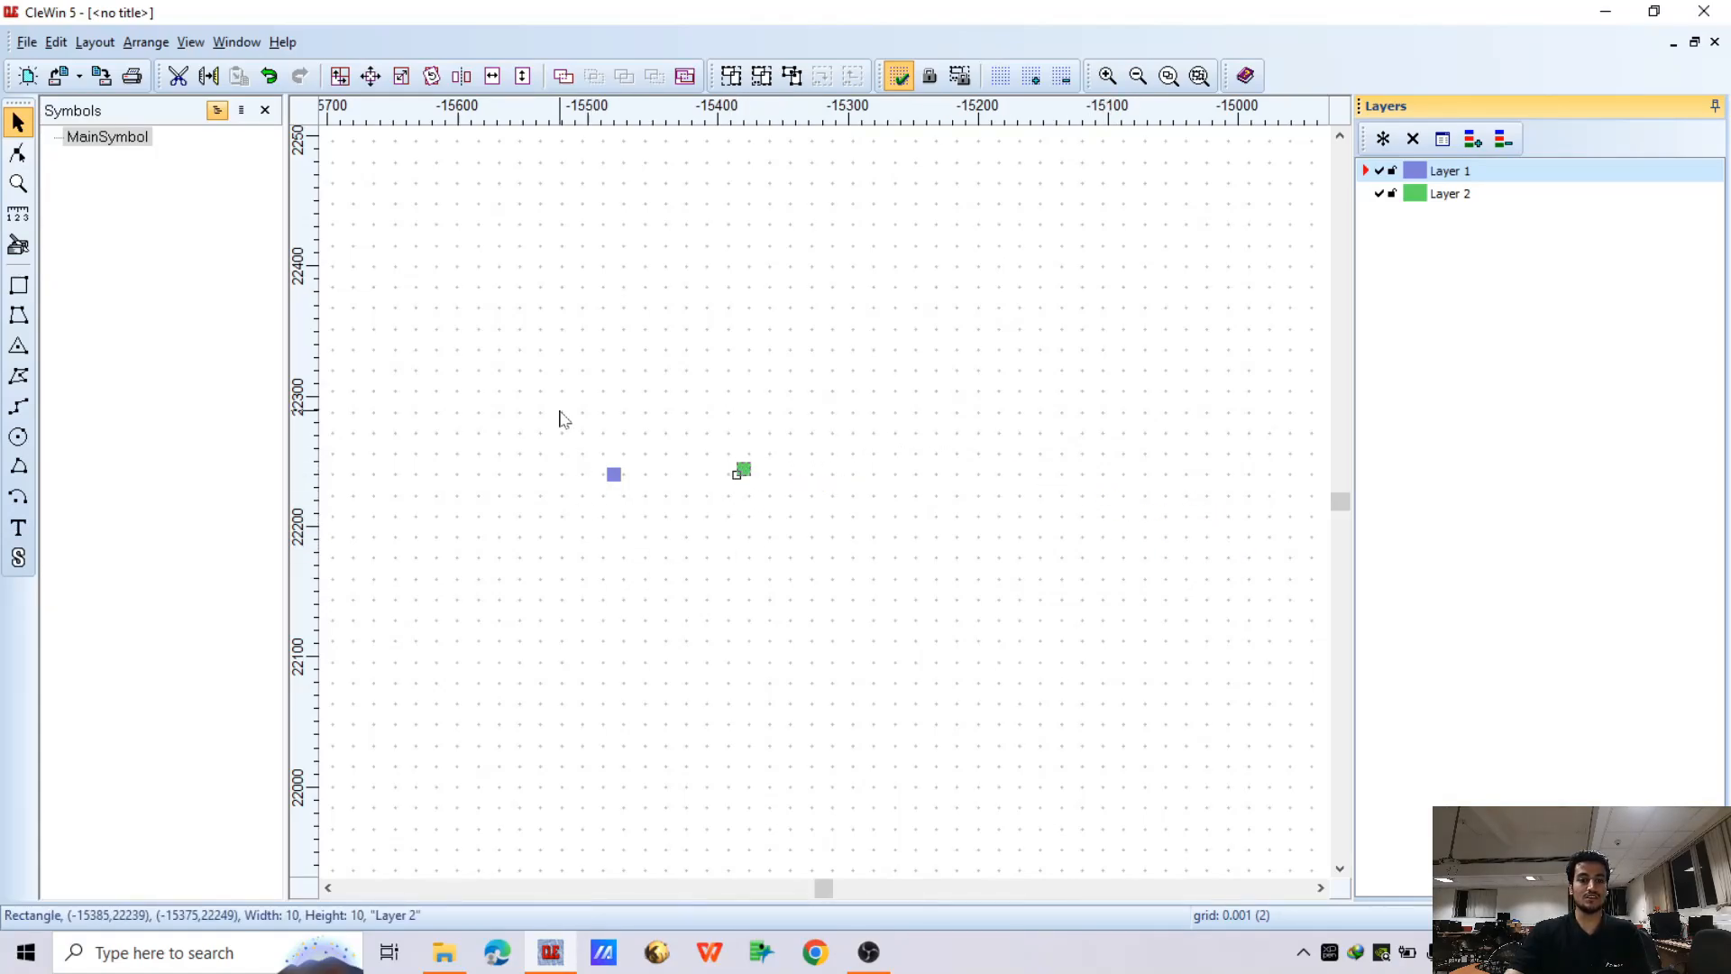
scroll(562, 418, "up", 1)
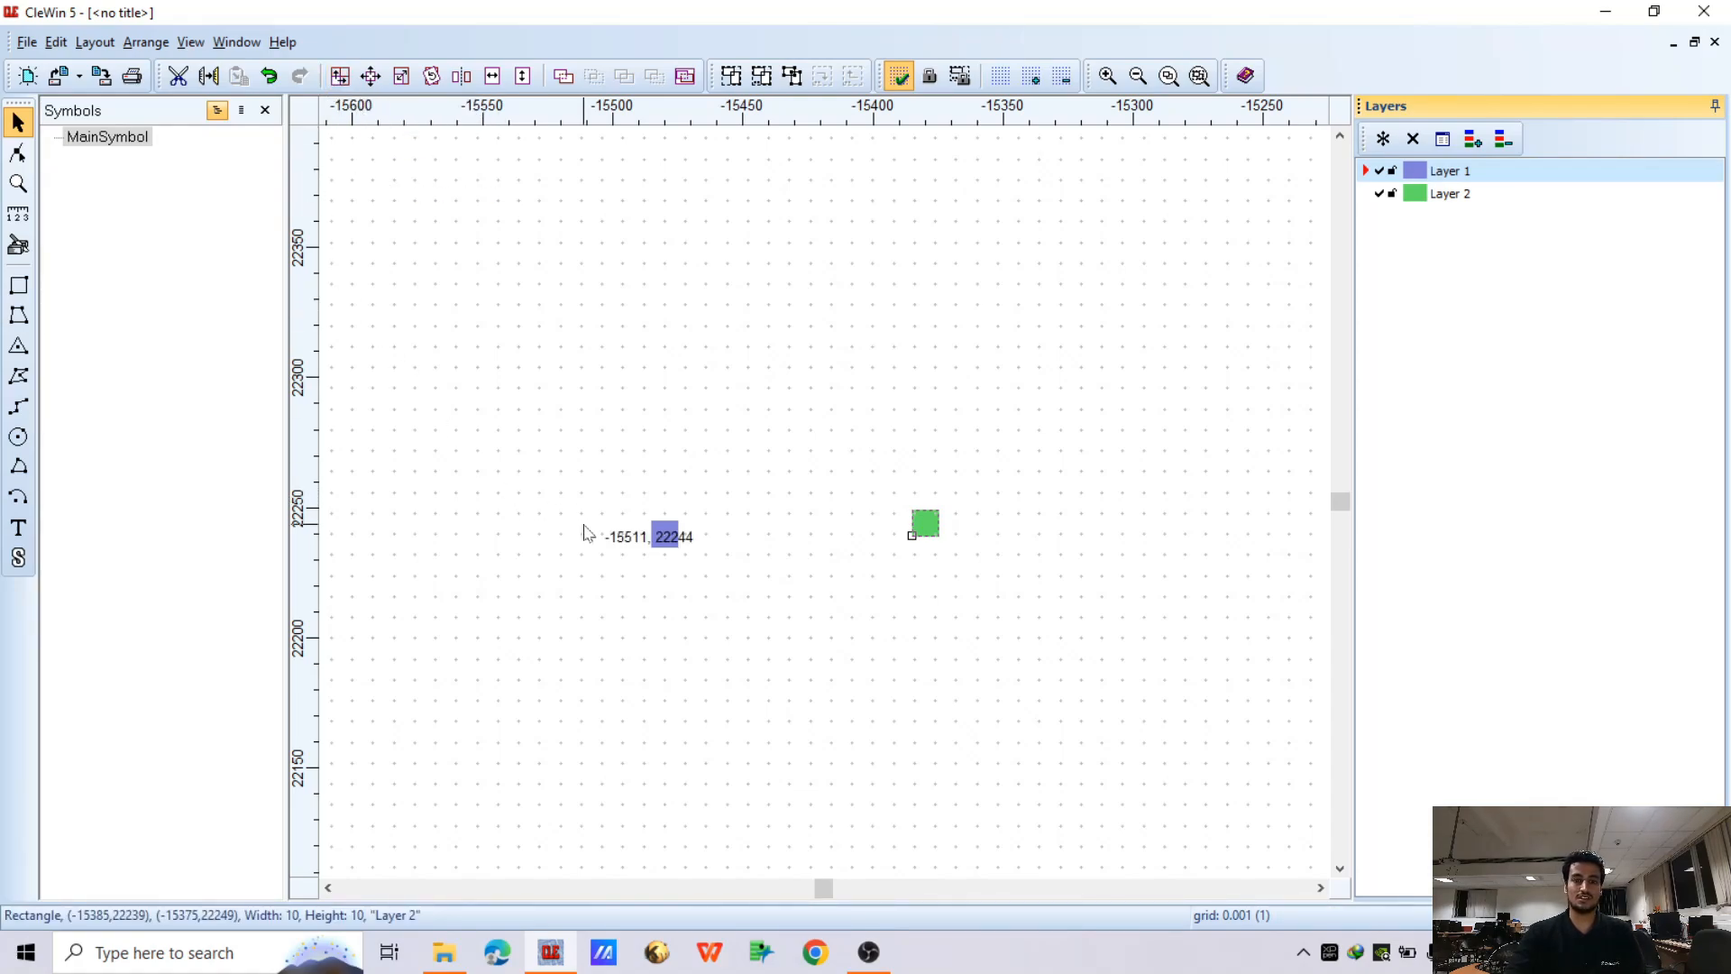
Select the Layer 1 square, open its Duplicate settings and examine the Array, Radial and Line options
left_click_drag(584, 532, 738, 595)
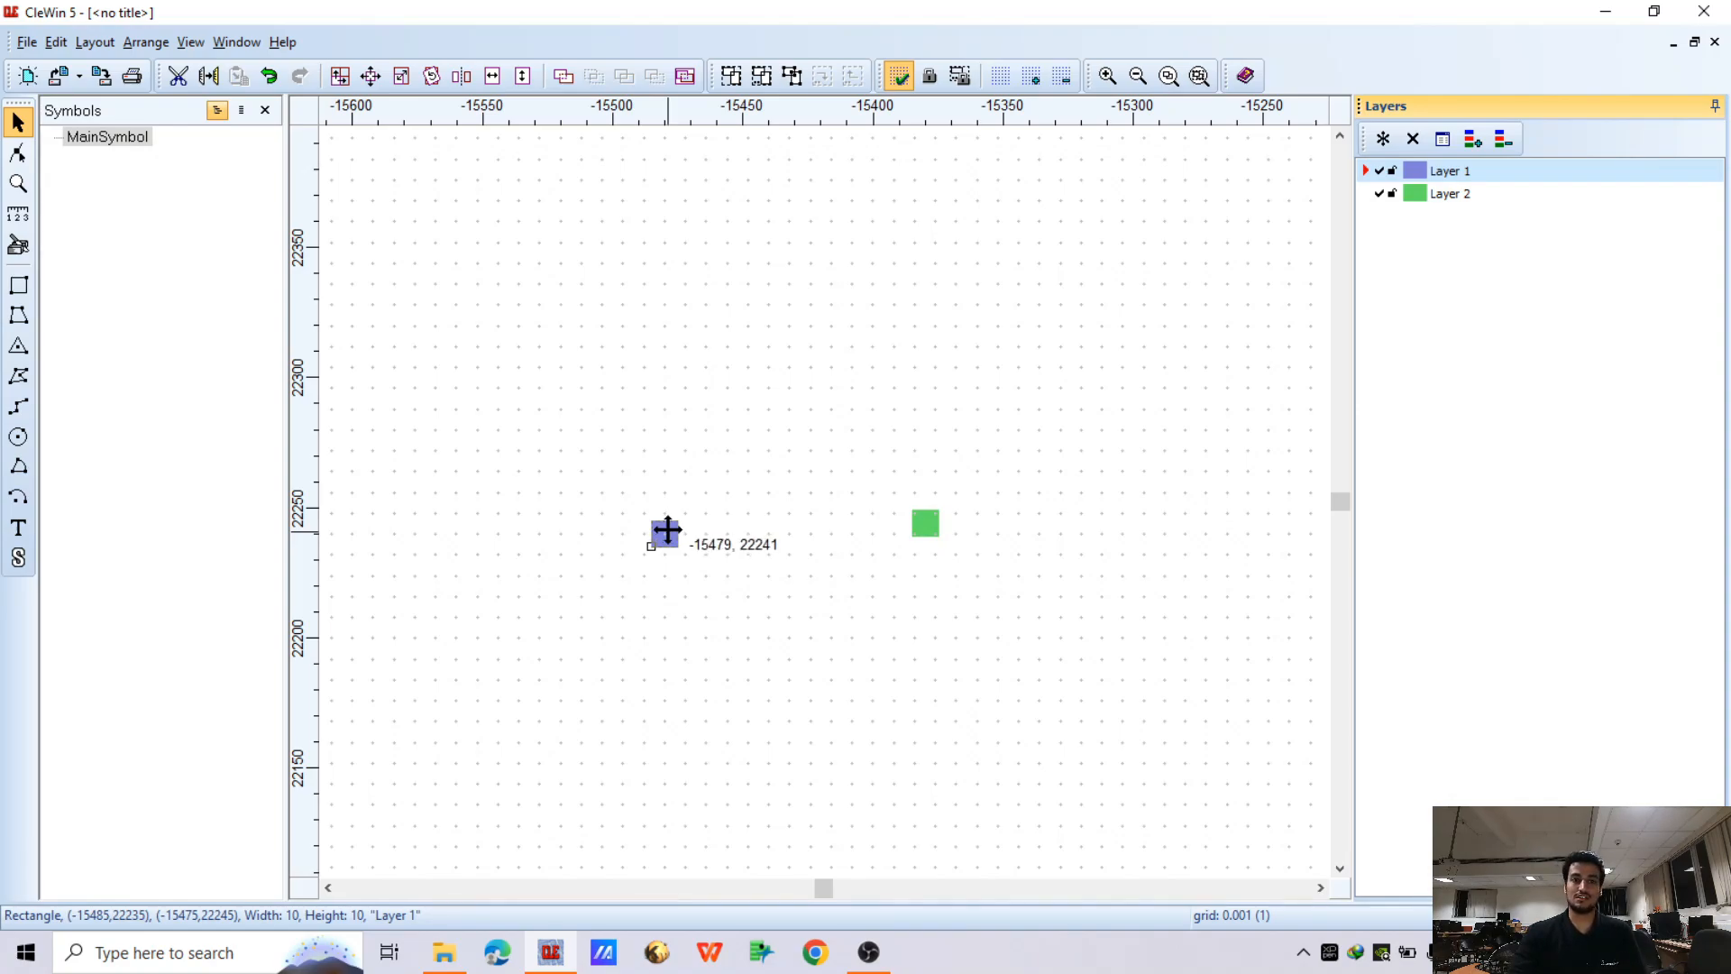
left_click(340, 75)
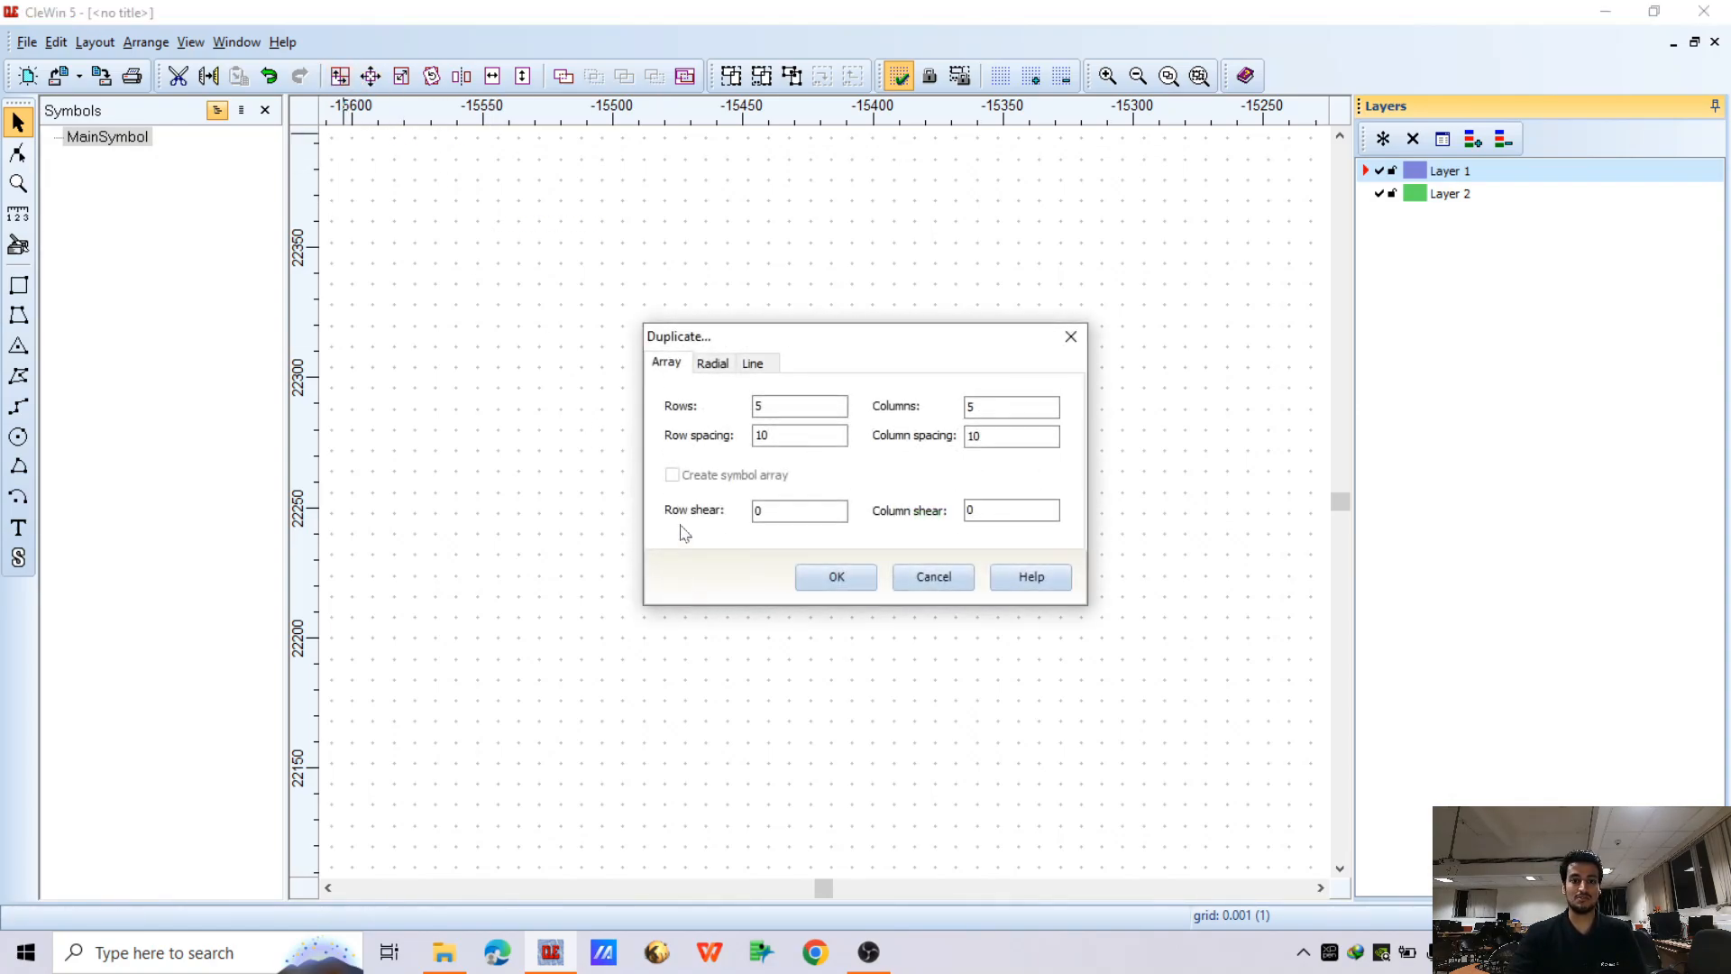
left_click_drag(798, 337, 966, 340)
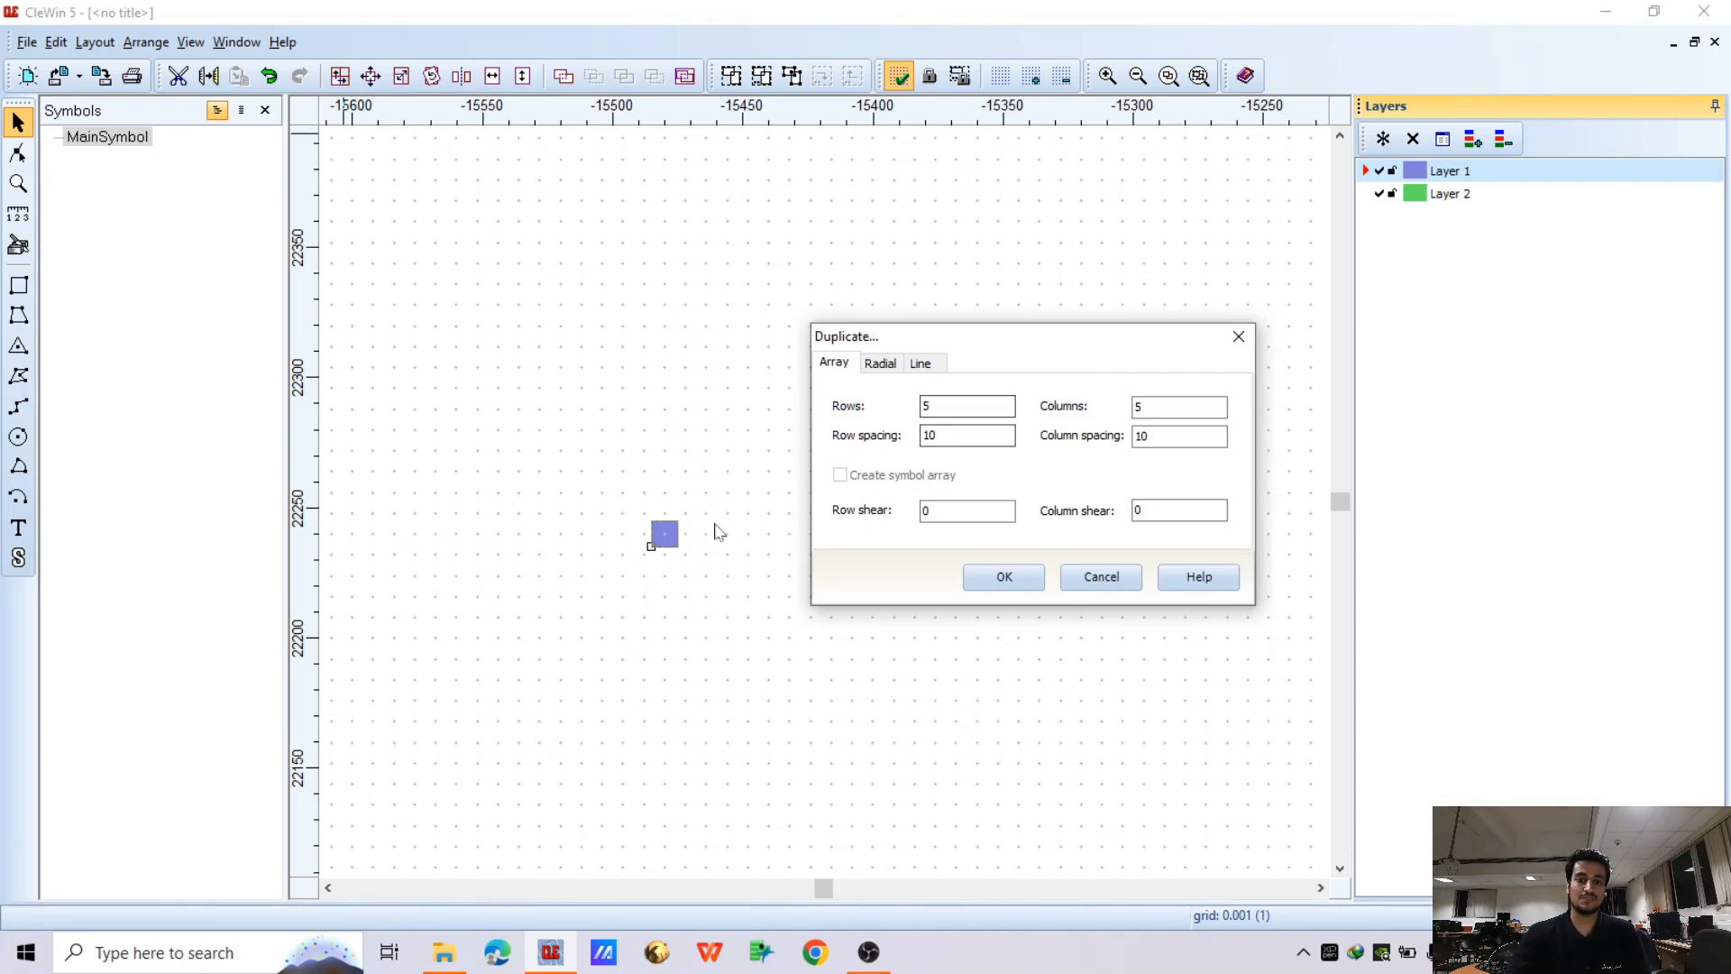
left_click_drag(916, 346, 795, 263)
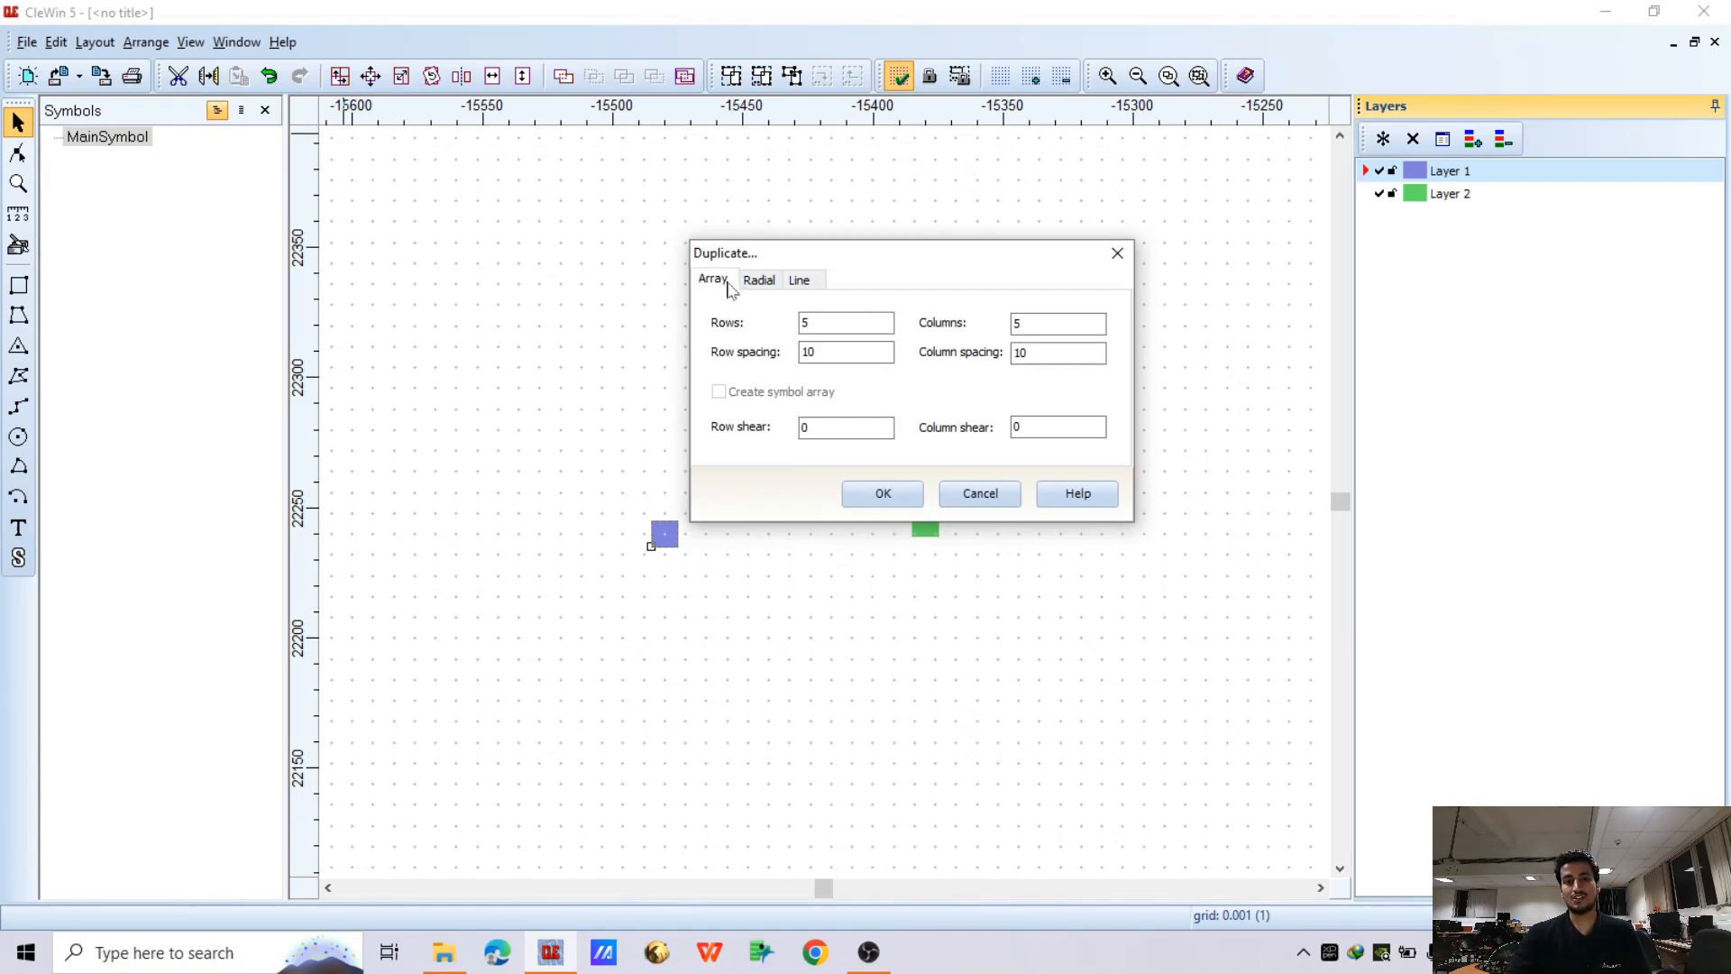
left_click(760, 281)
left_click(800, 281)
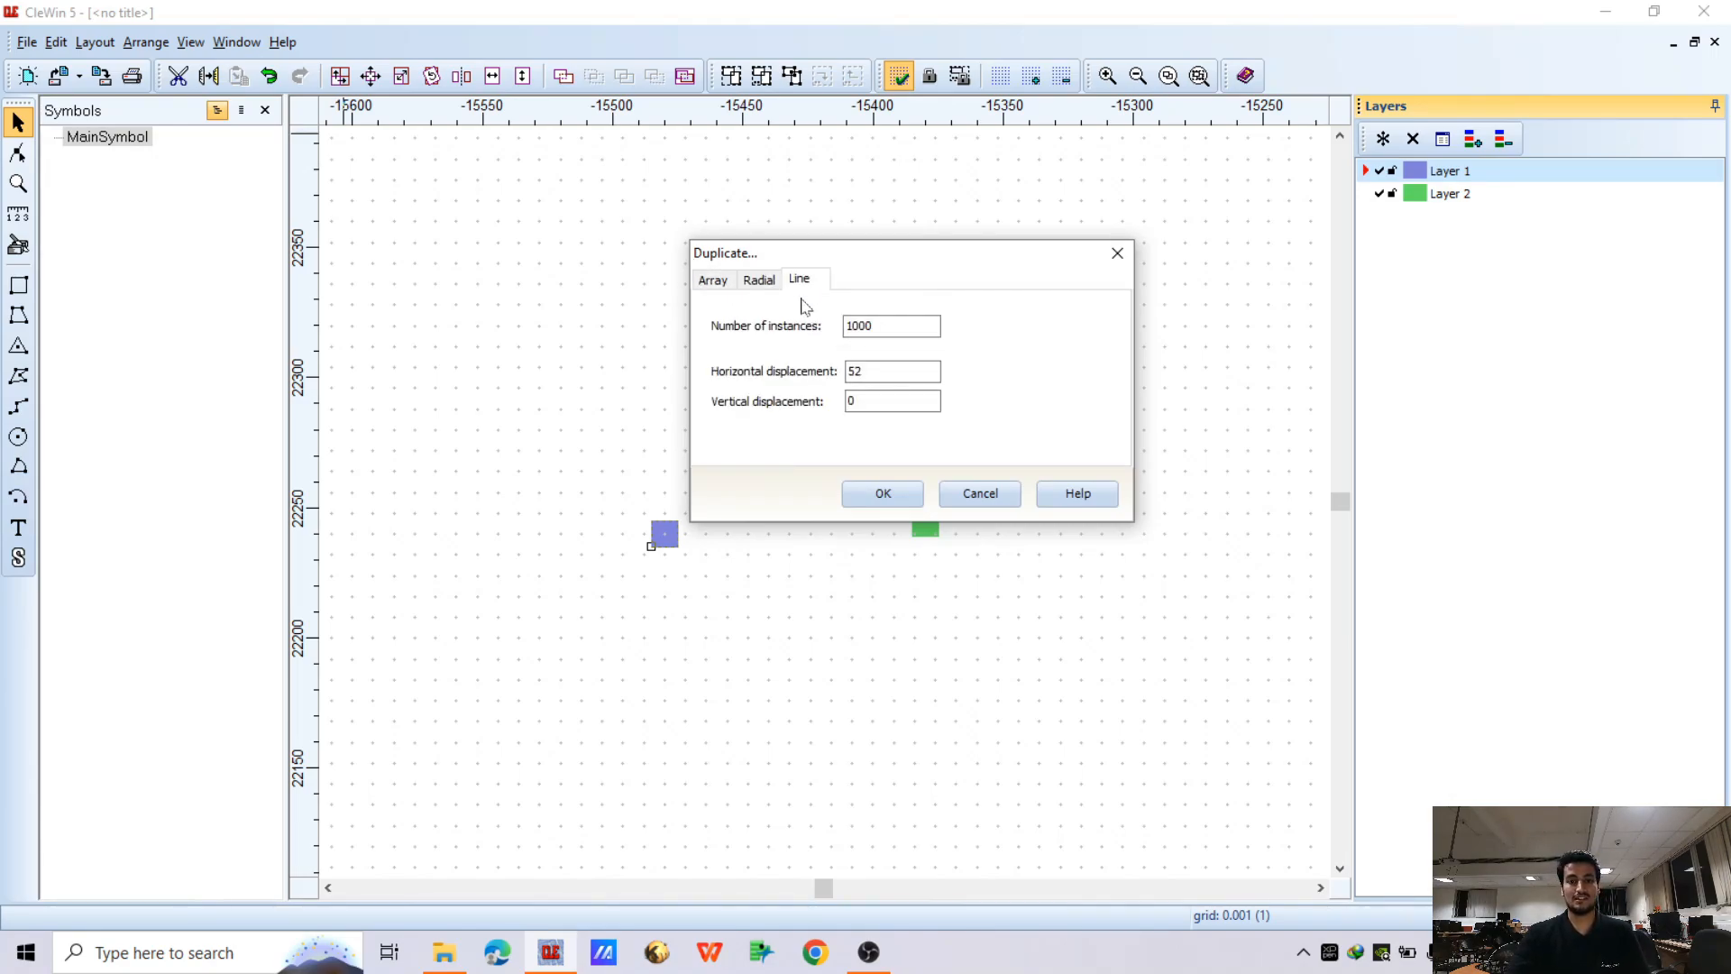
left_click(711, 281)
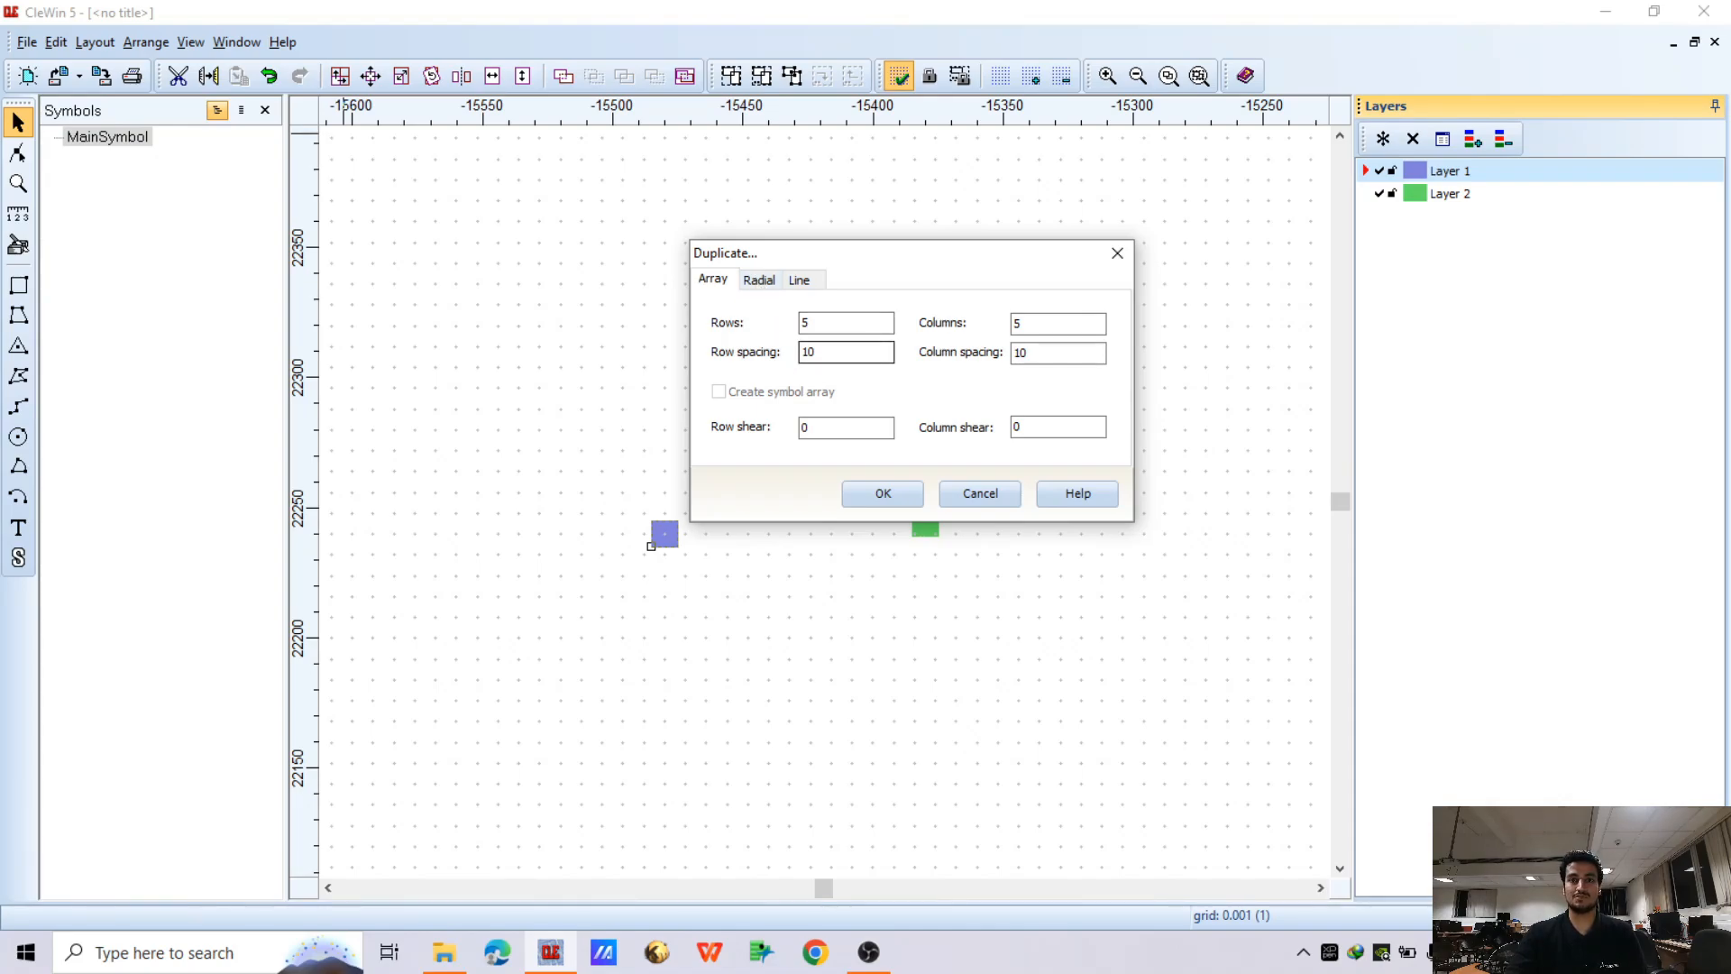
left_click(758, 280)
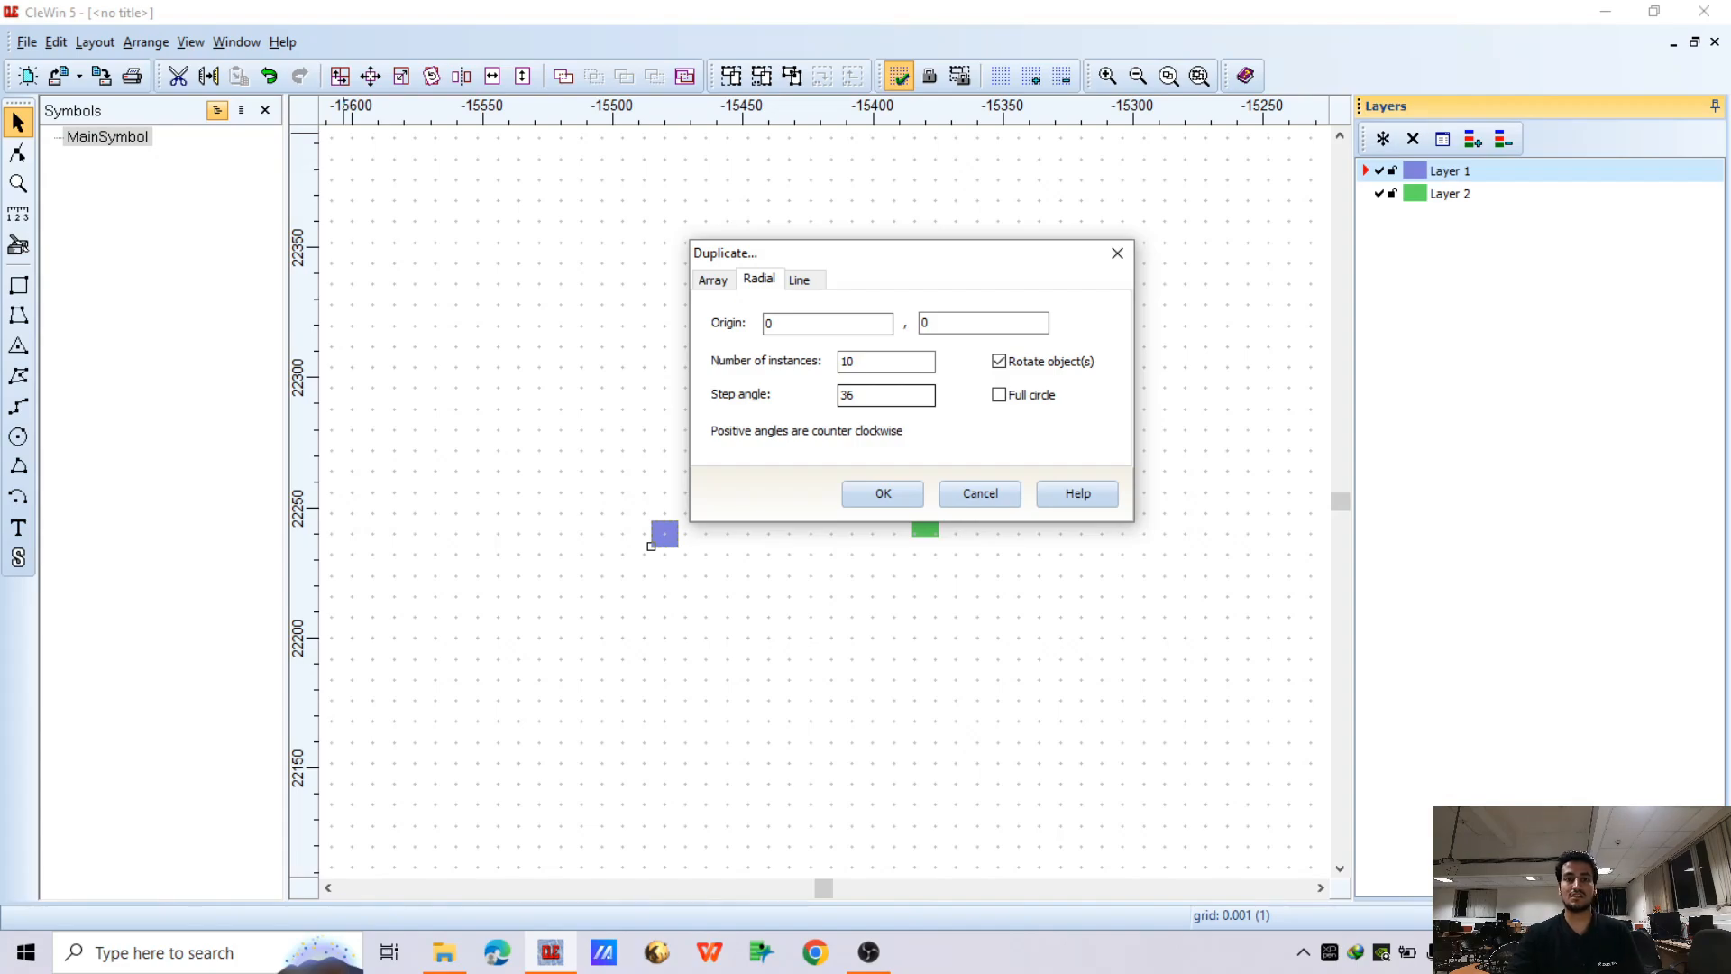
left_click(800, 280)
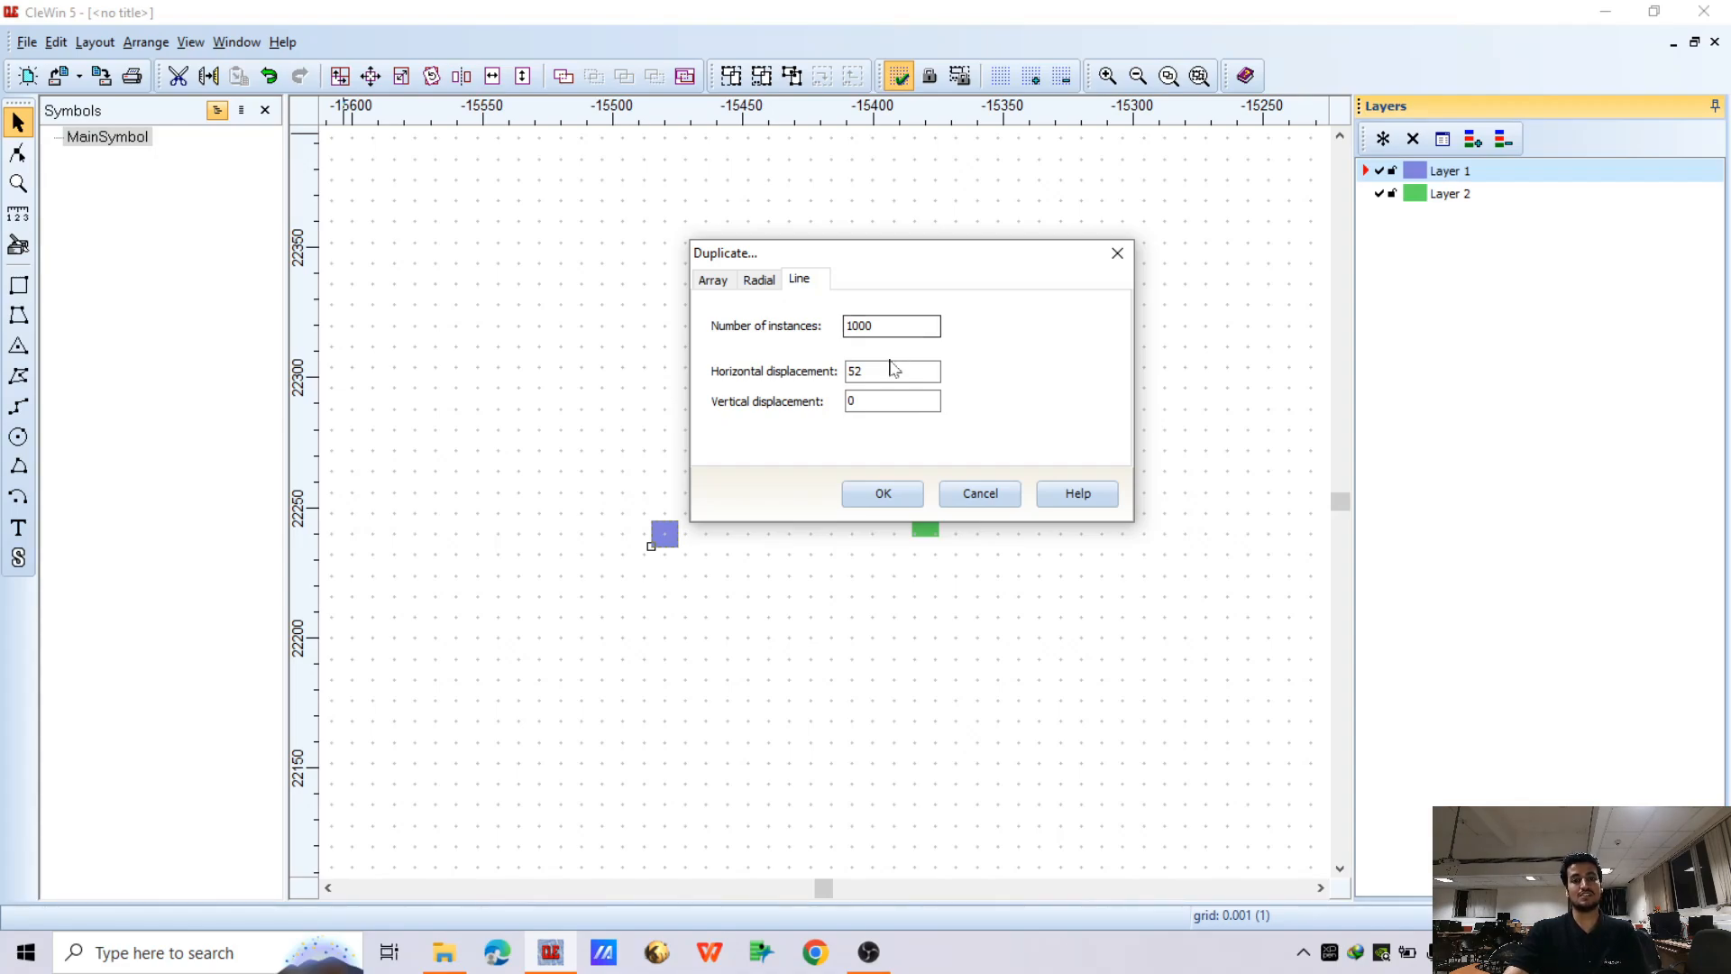
left_click(892, 368)
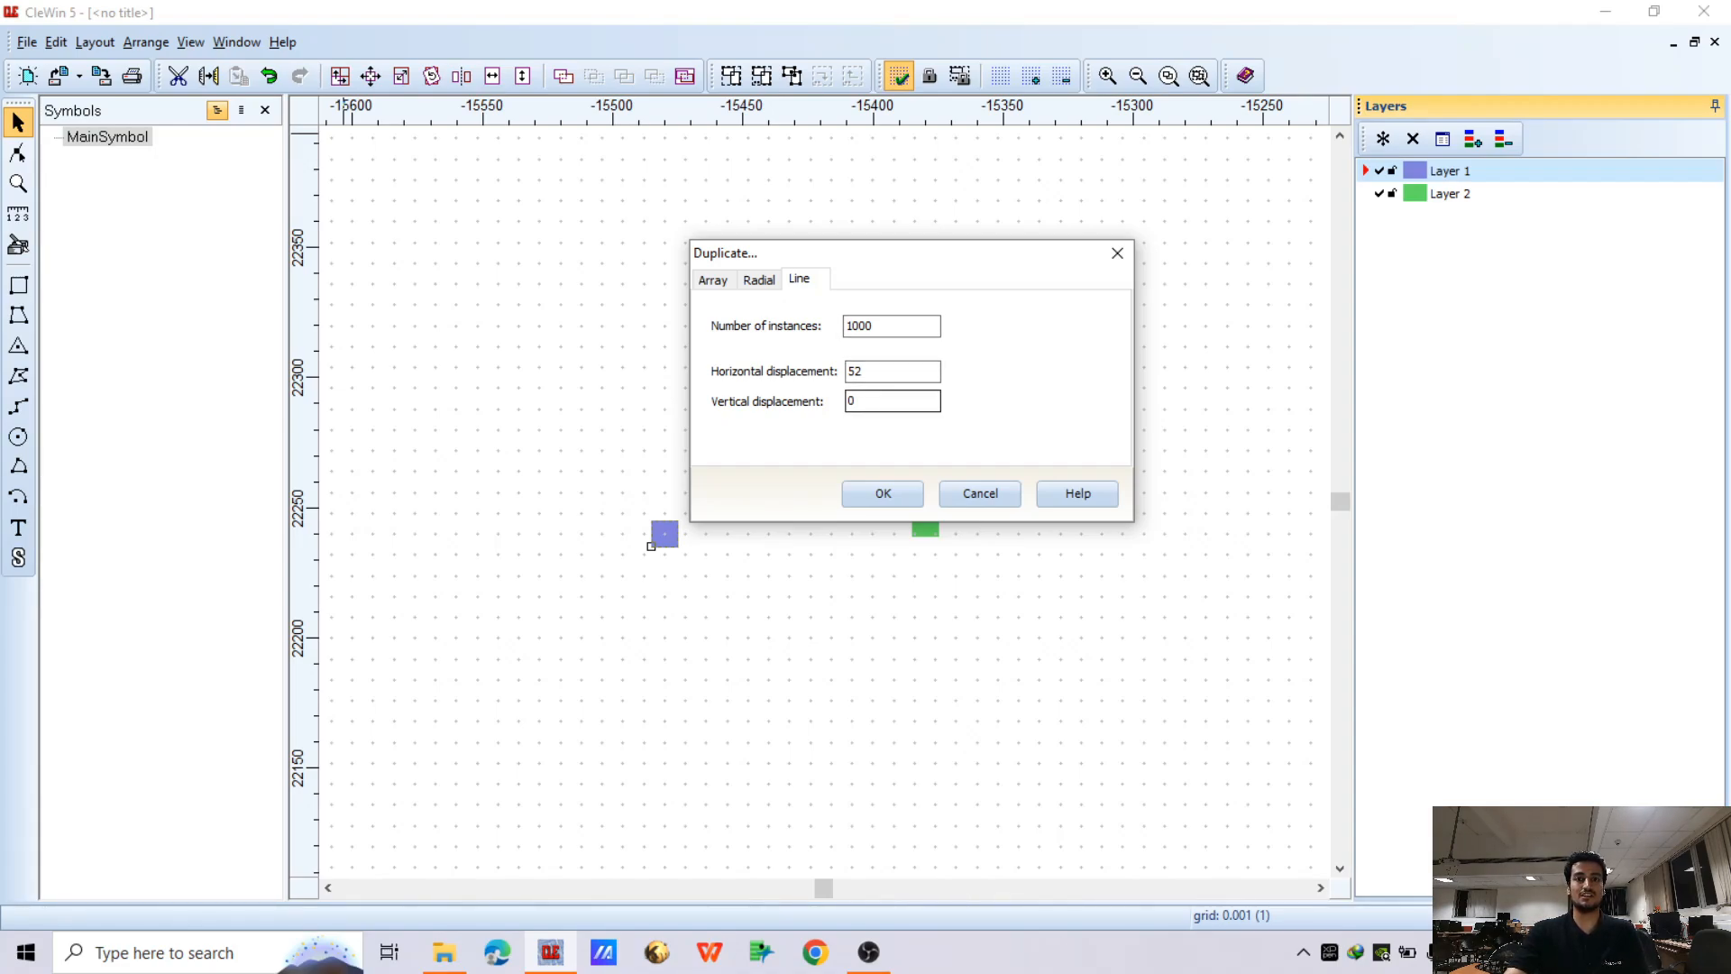
Choose array duplication for the Layer 1 square and set it to 10 rows and 10 columns
left_click(713, 280)
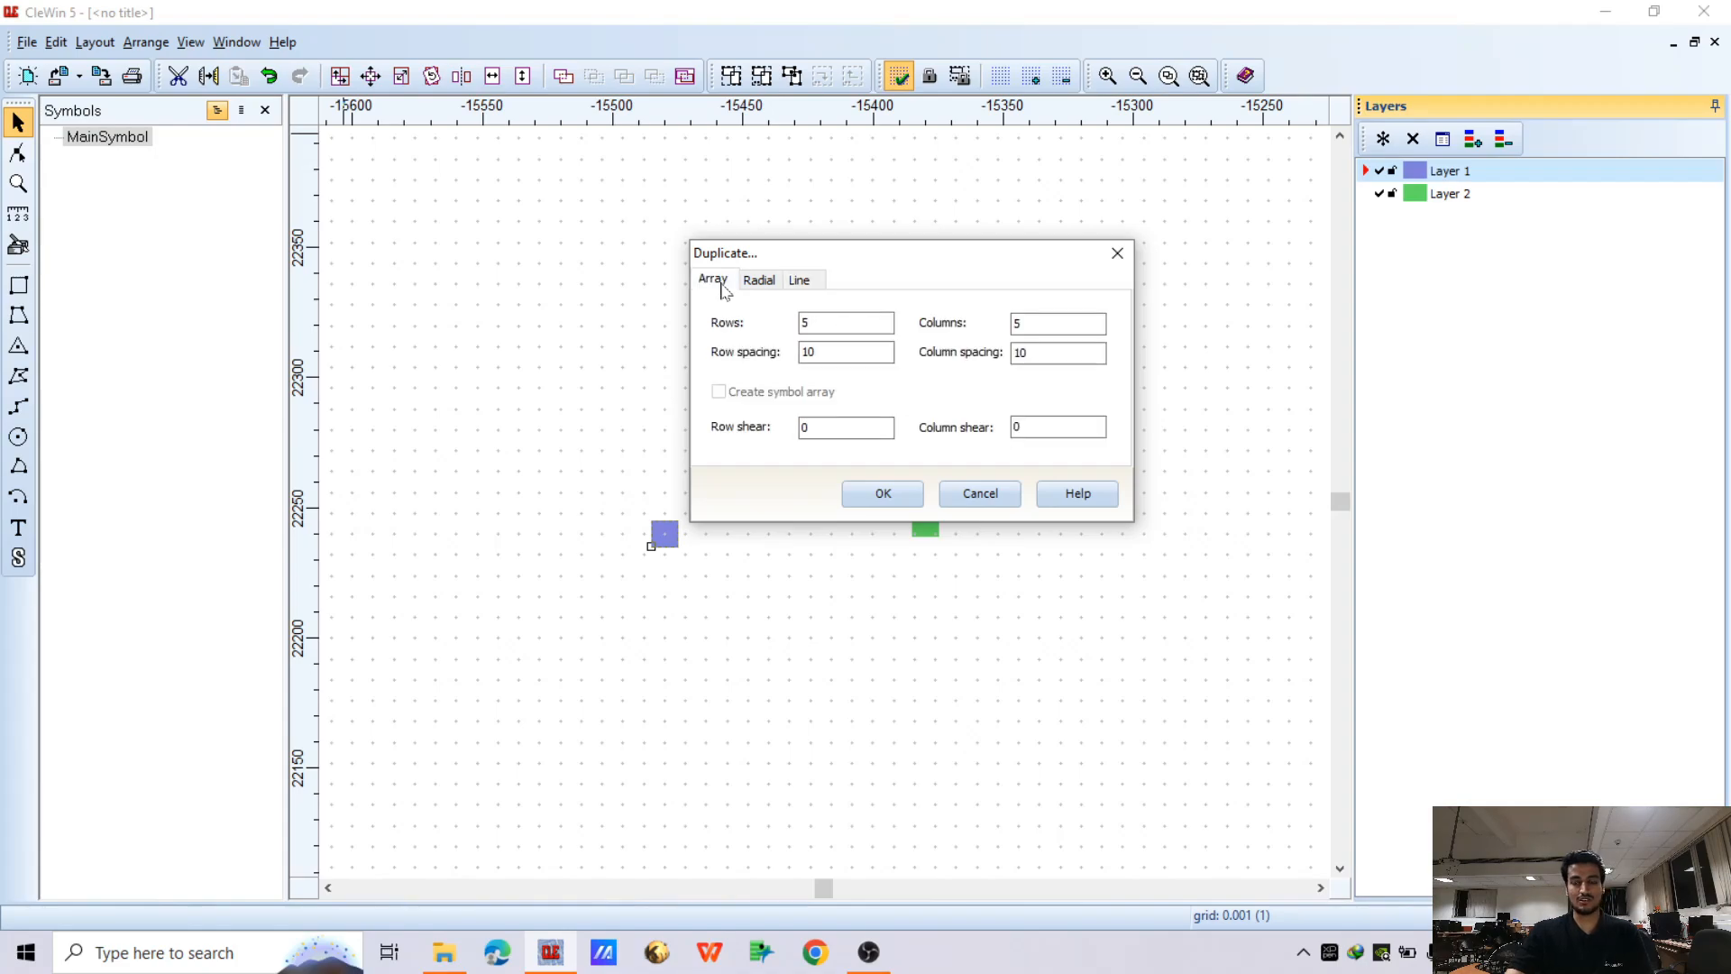
left_click_drag(766, 261, 793, 260)
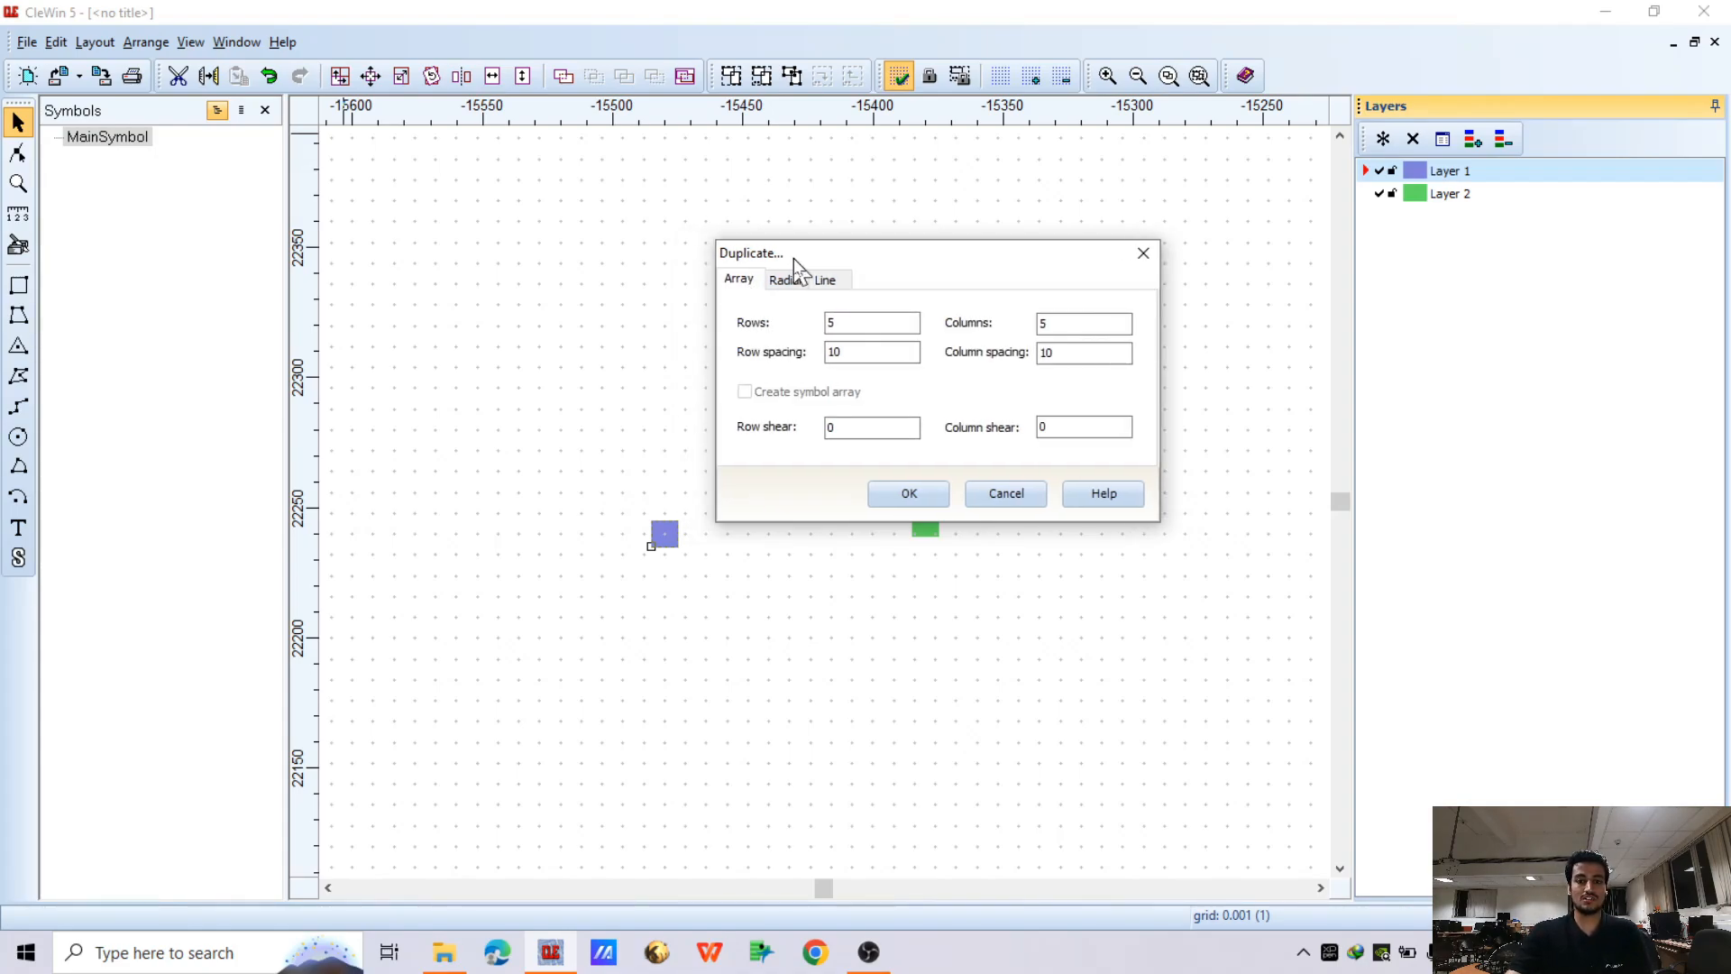
key("Tab")
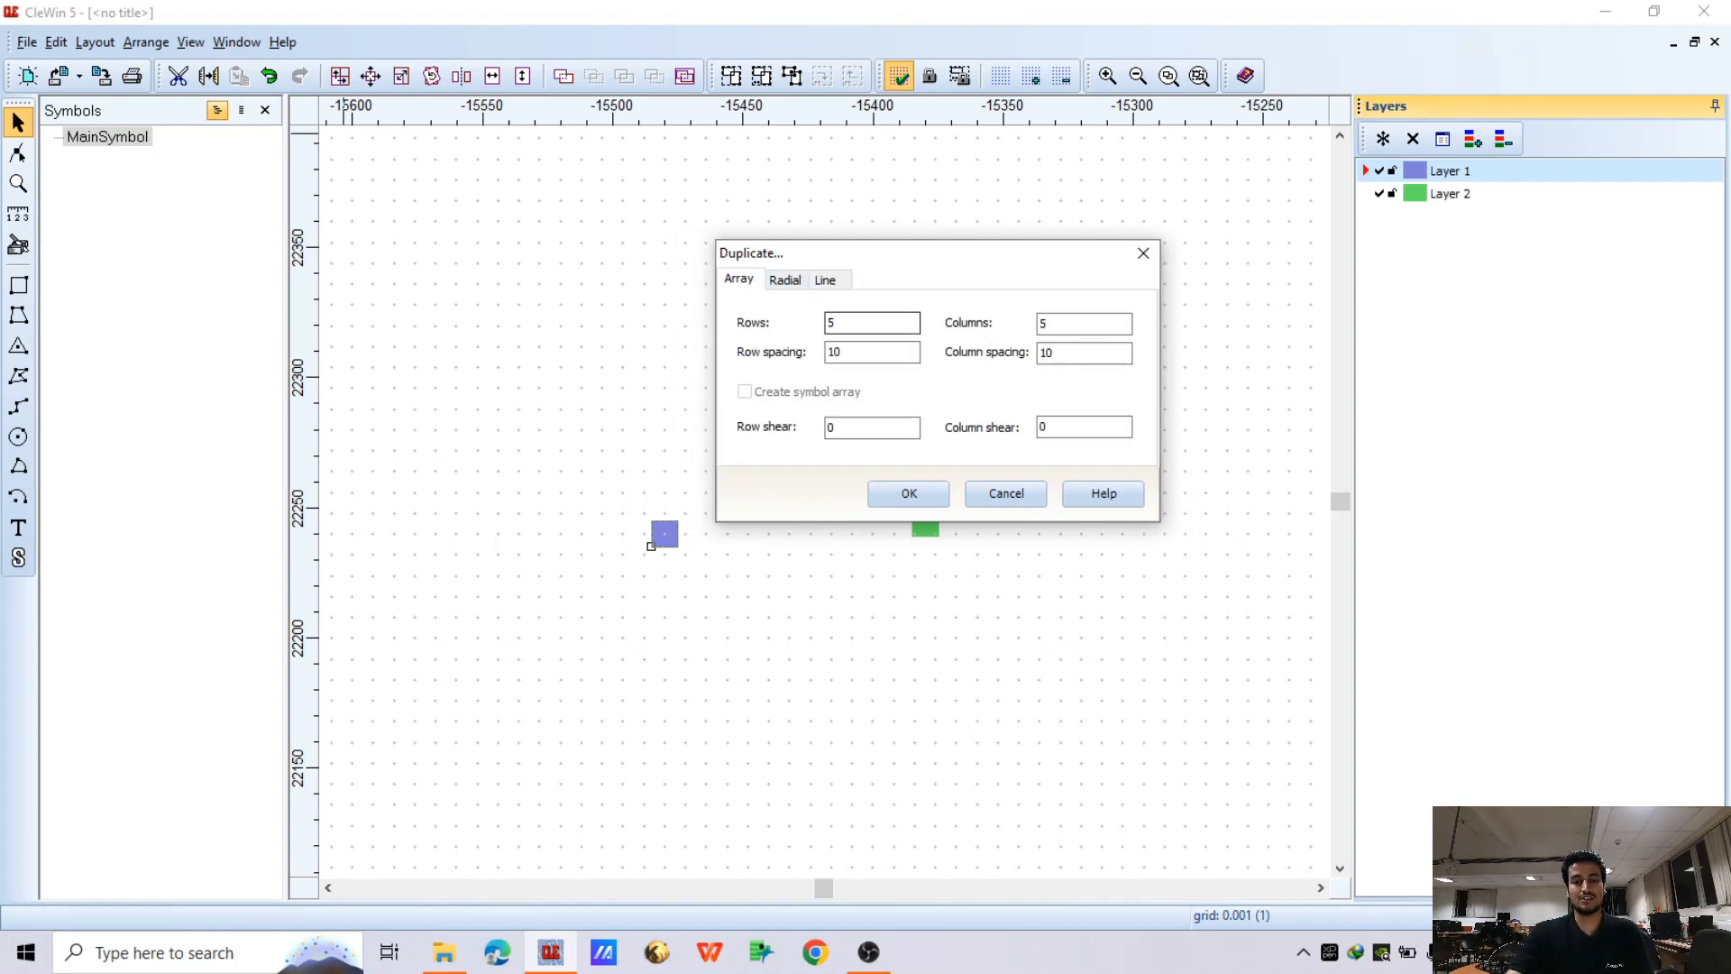
type("10")
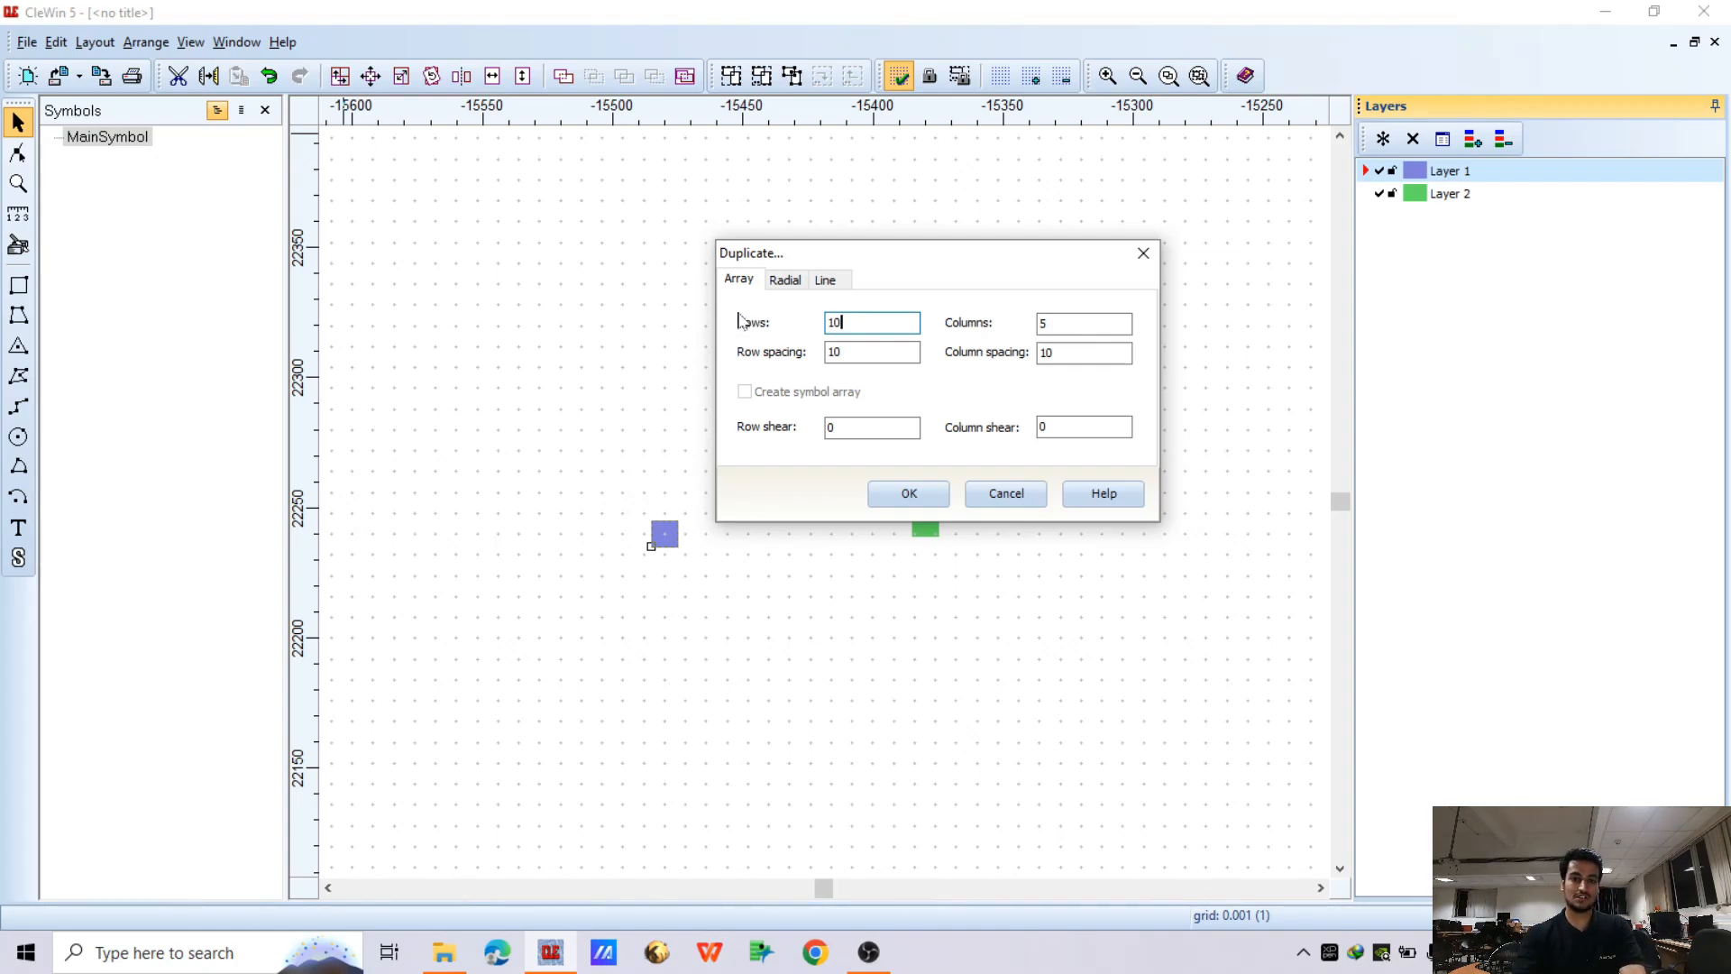
key("Tab")
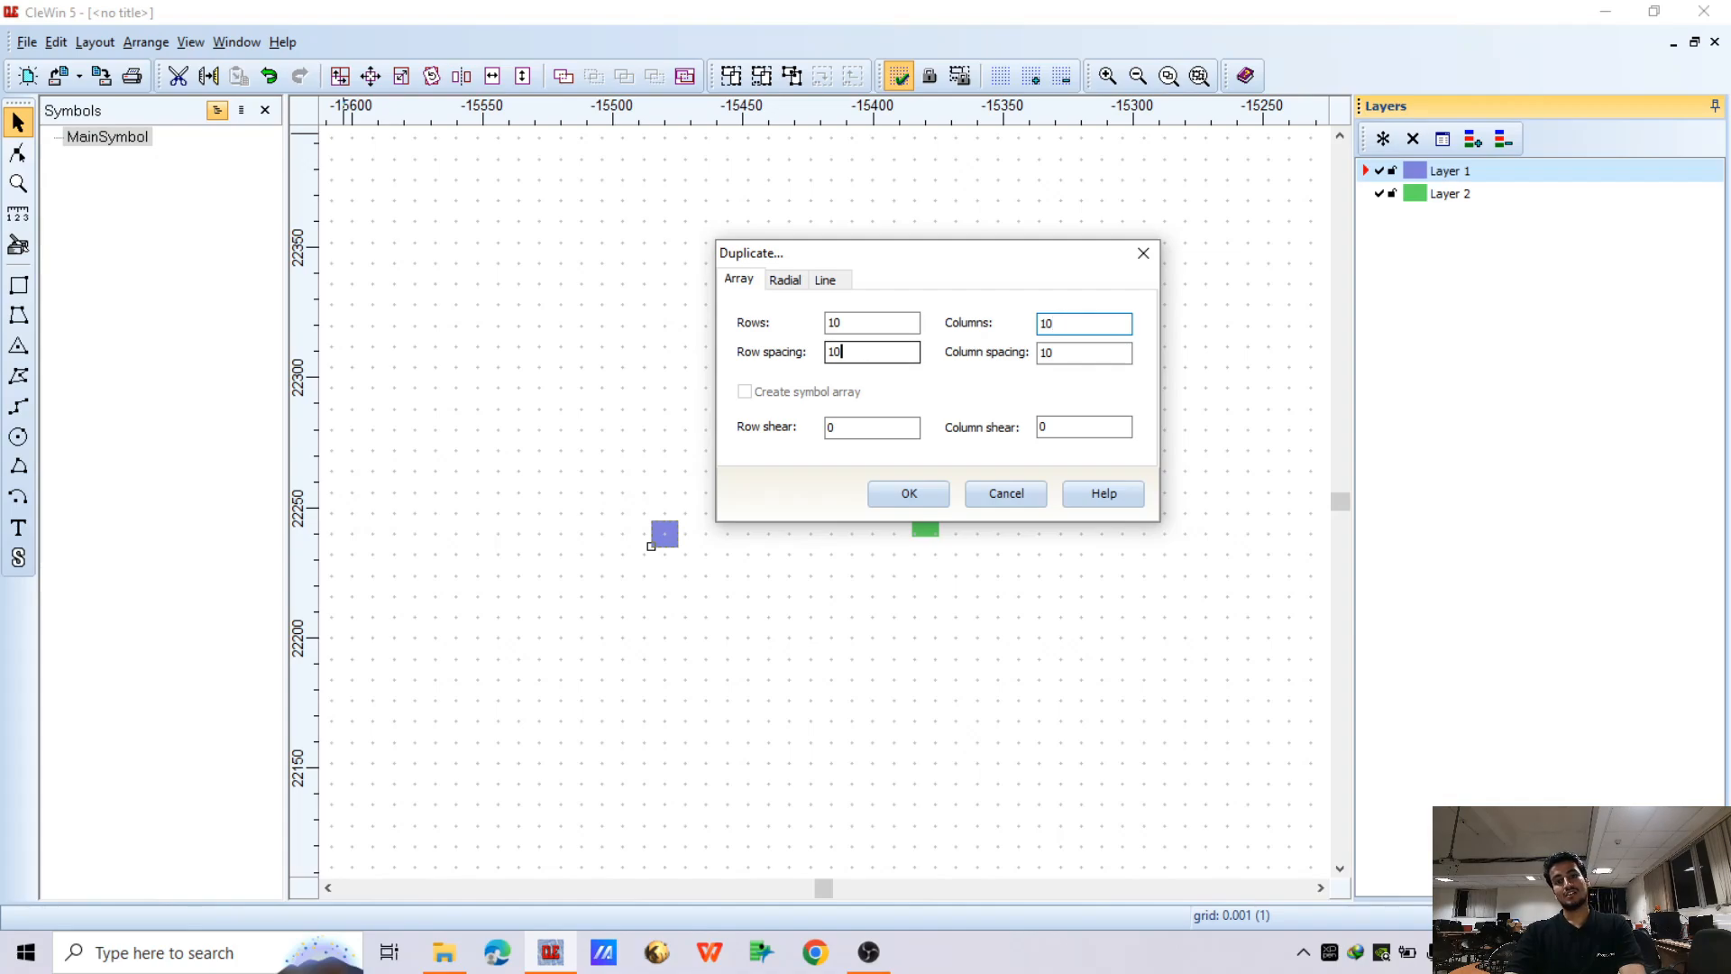
Try duplicating the Layer 1 square as a 10 × 10 array with row and column spacing of 10
left_click_drag(842, 352, 767, 388)
left_click(842, 352)
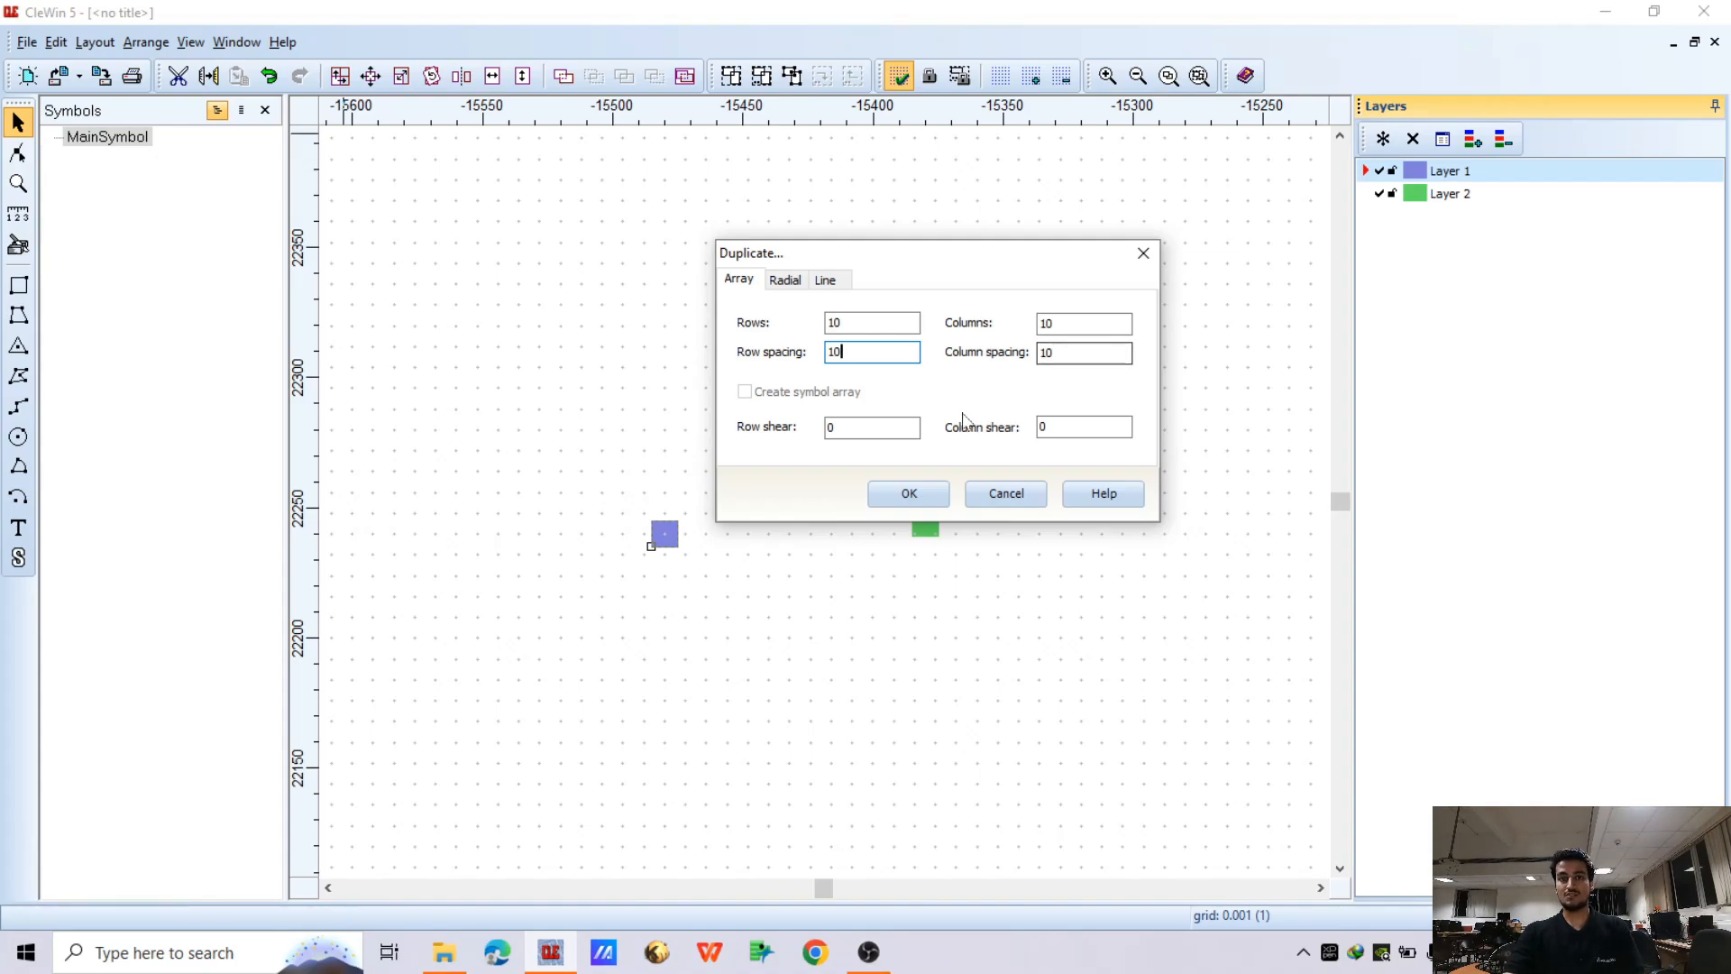
left_click(920, 494)
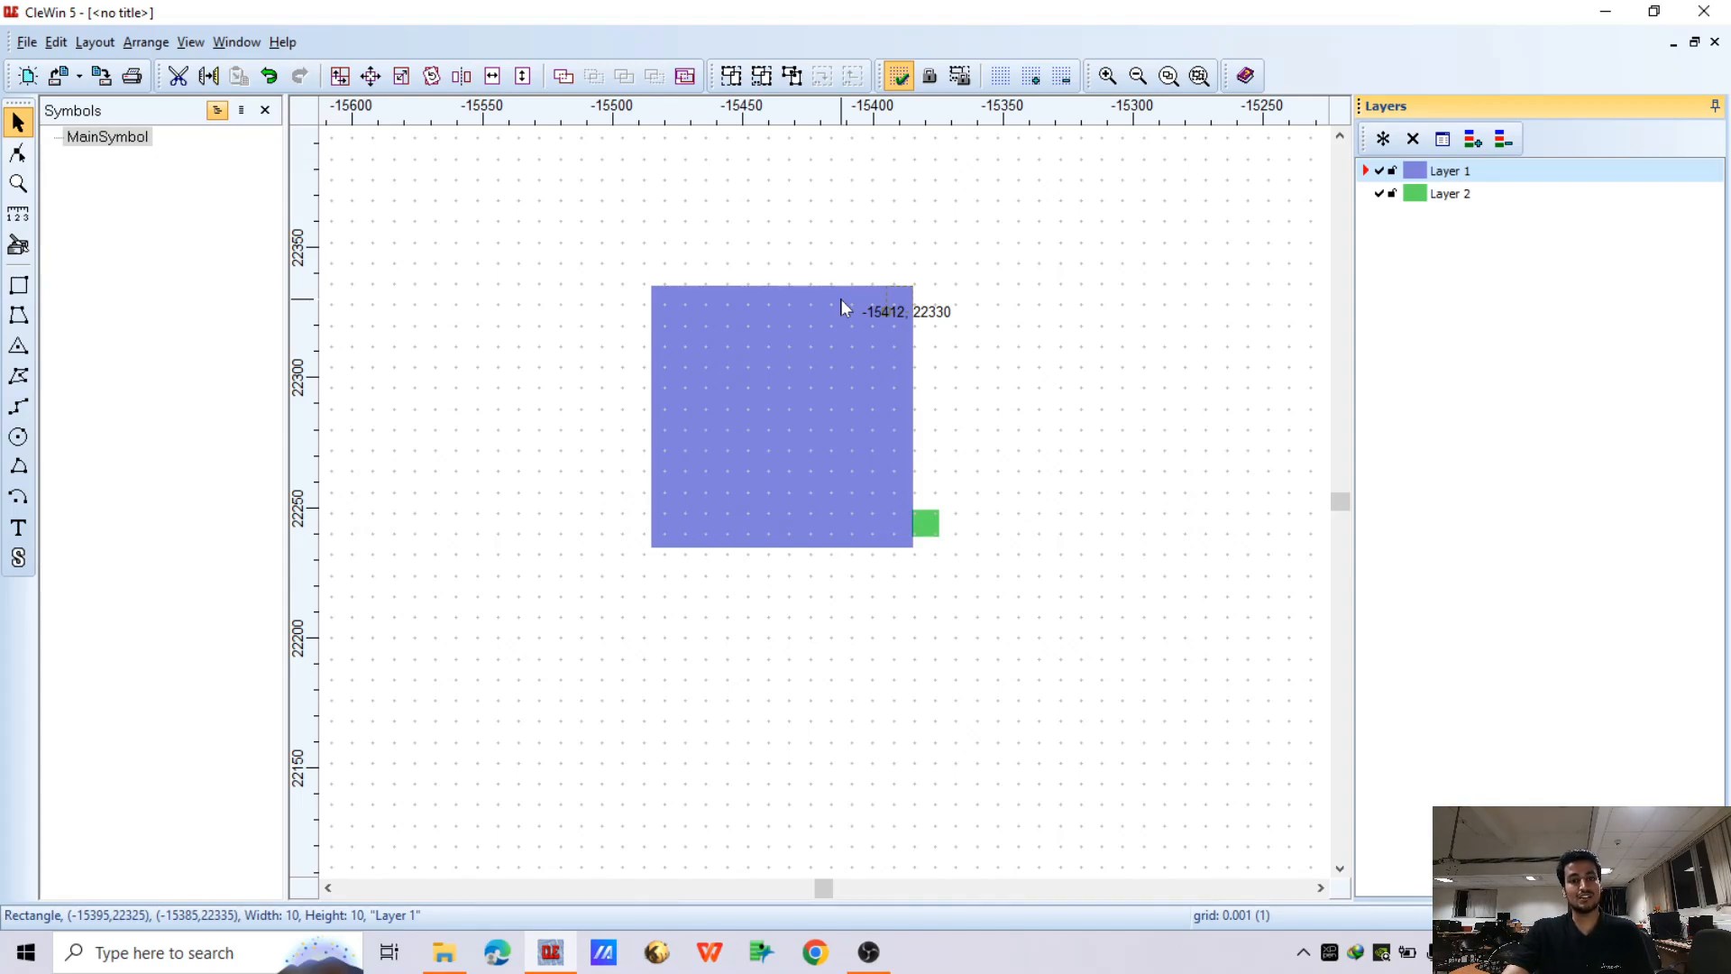
key("ctrl+z")
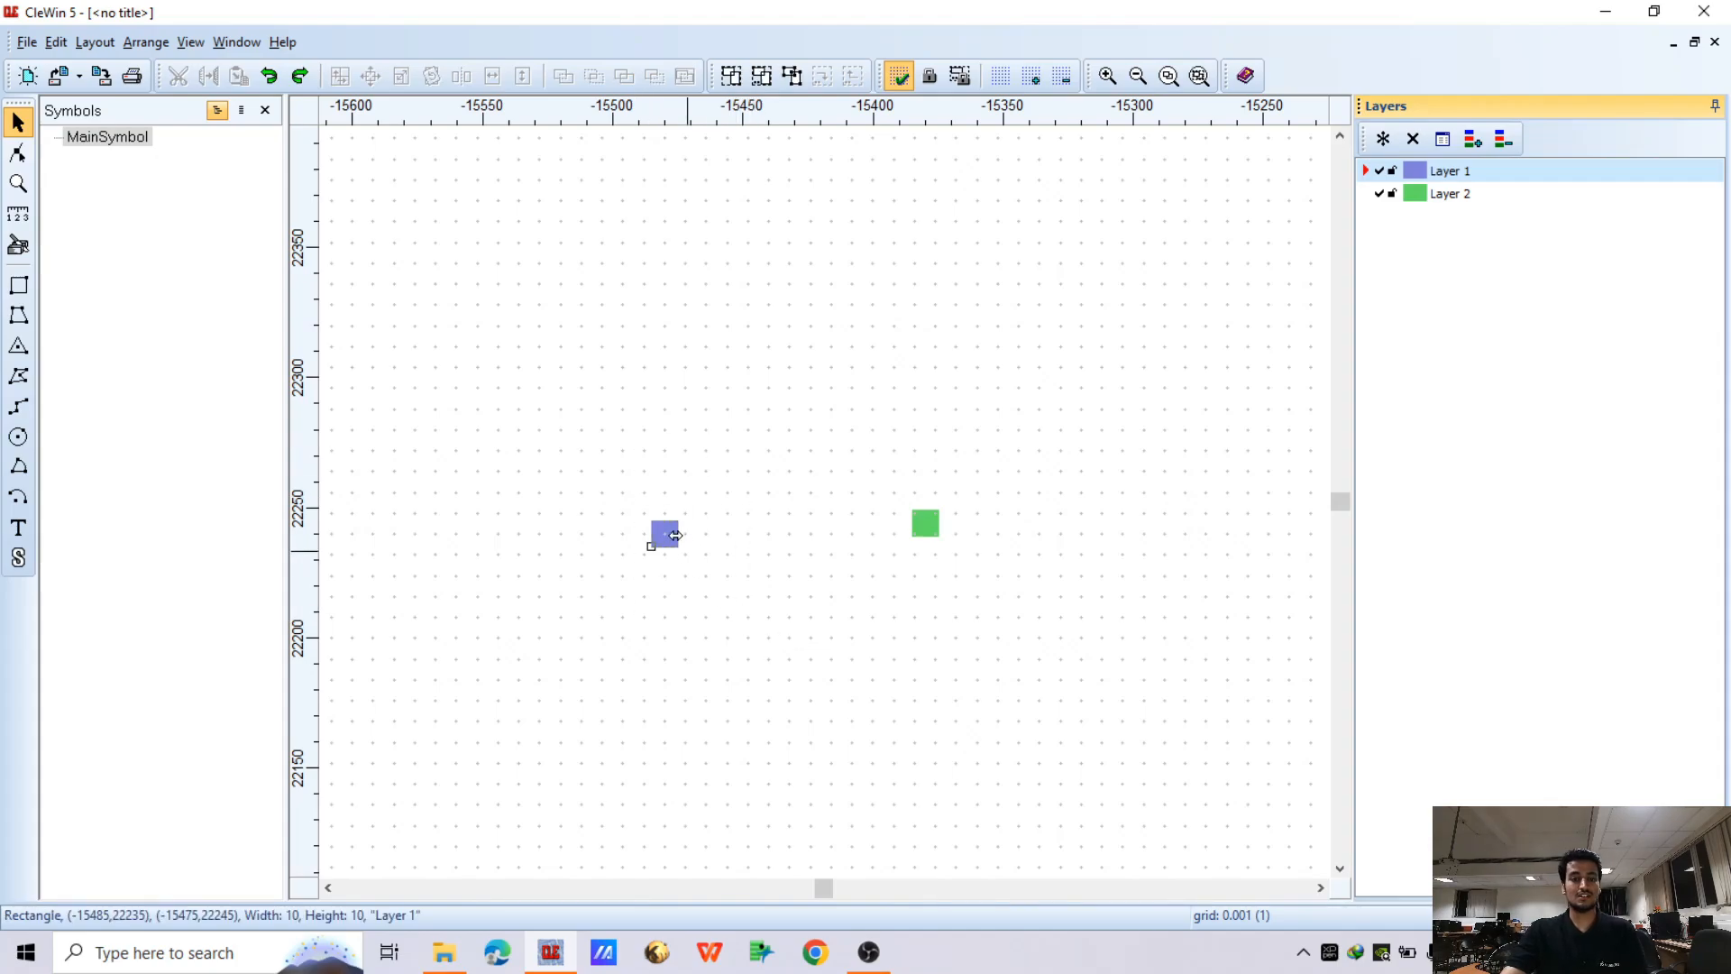
Try duplicating the Layer 1 square as a 10 × 10 array with row and column spacing of 20
left_click(340, 76)
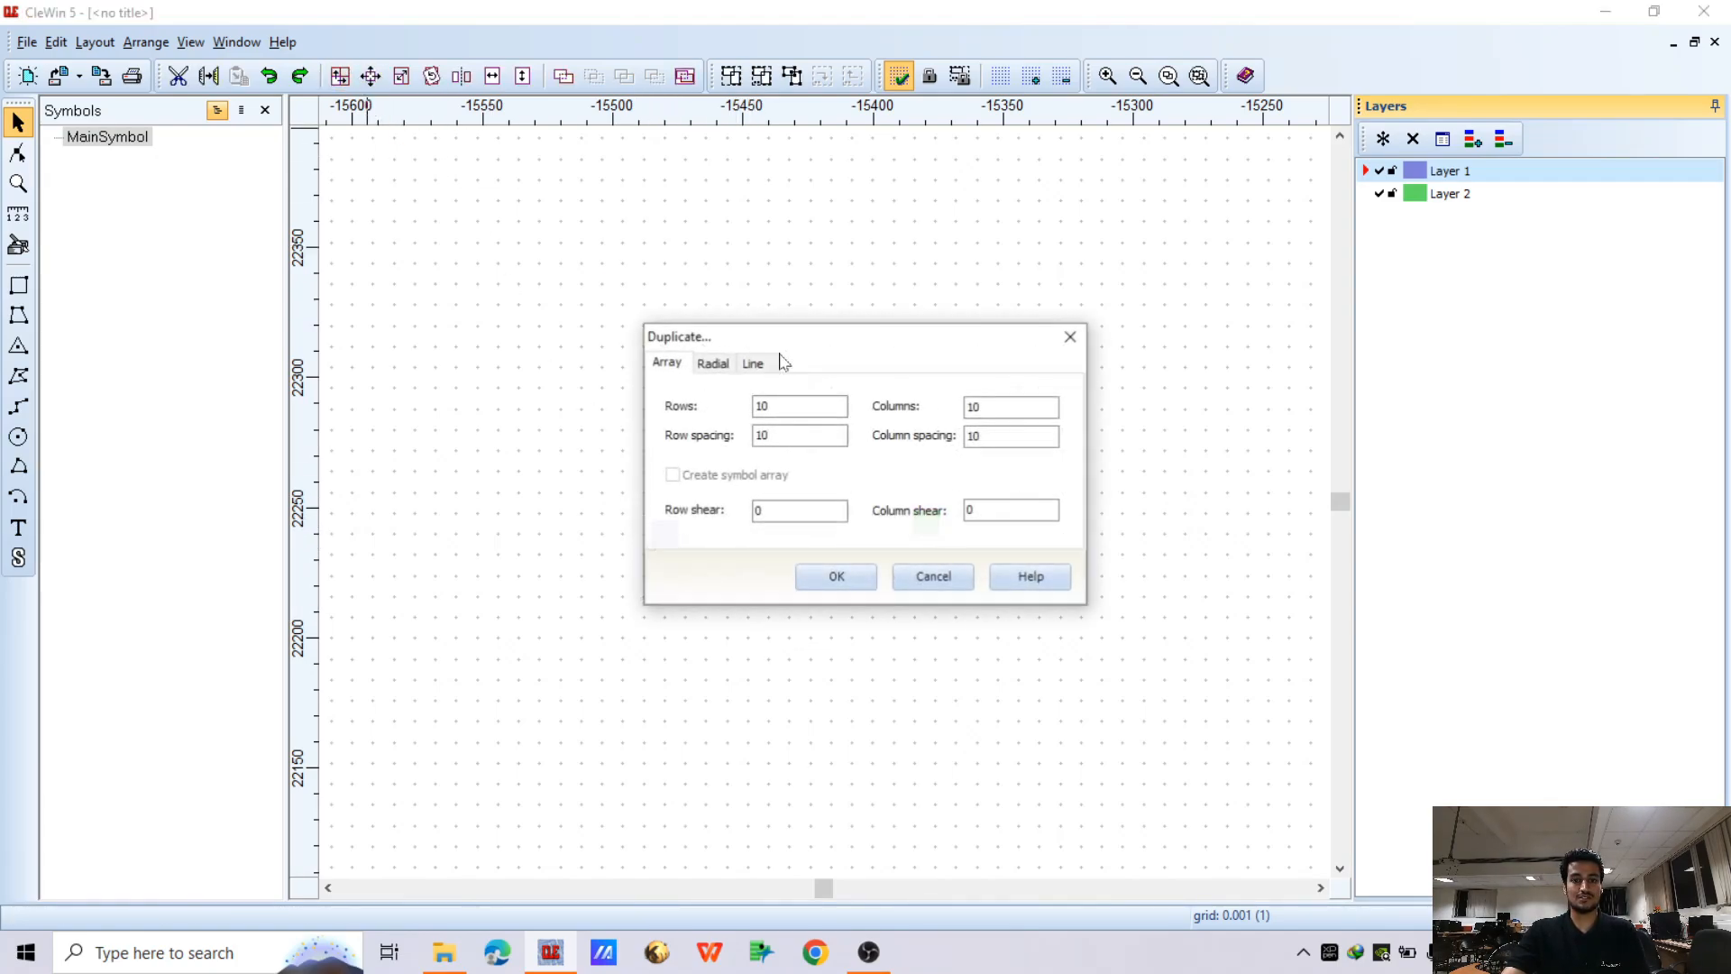
left_click_drag(807, 347, 928, 219)
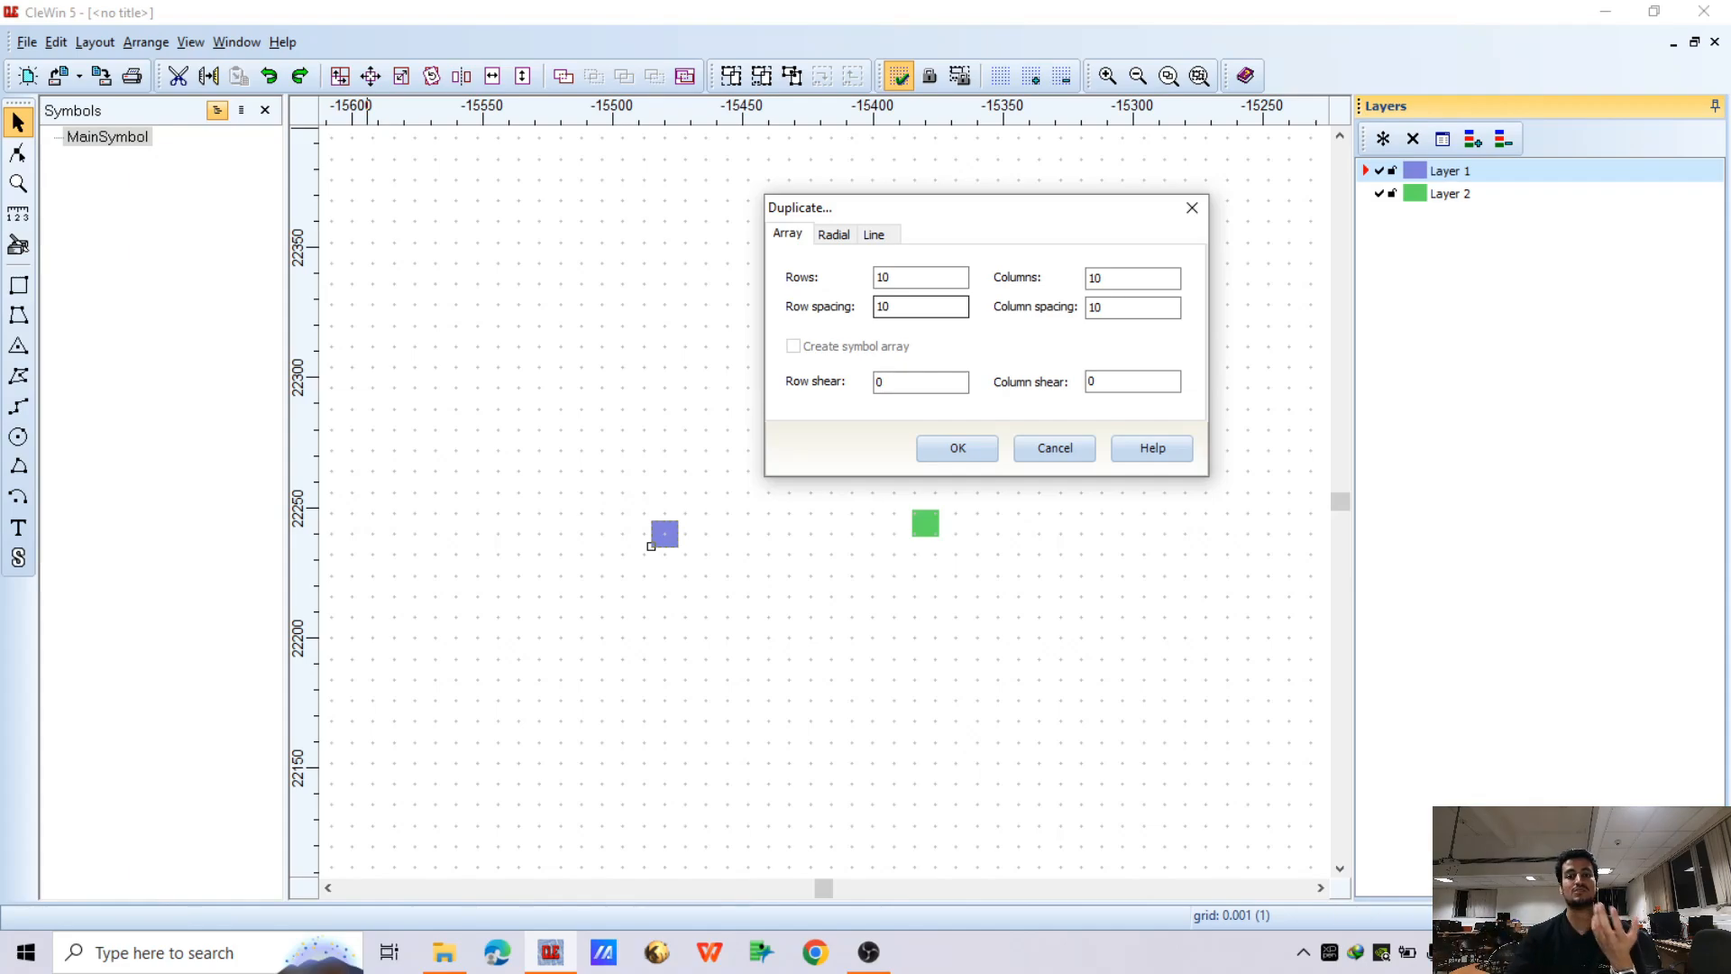
double_click(883, 307)
type("20")
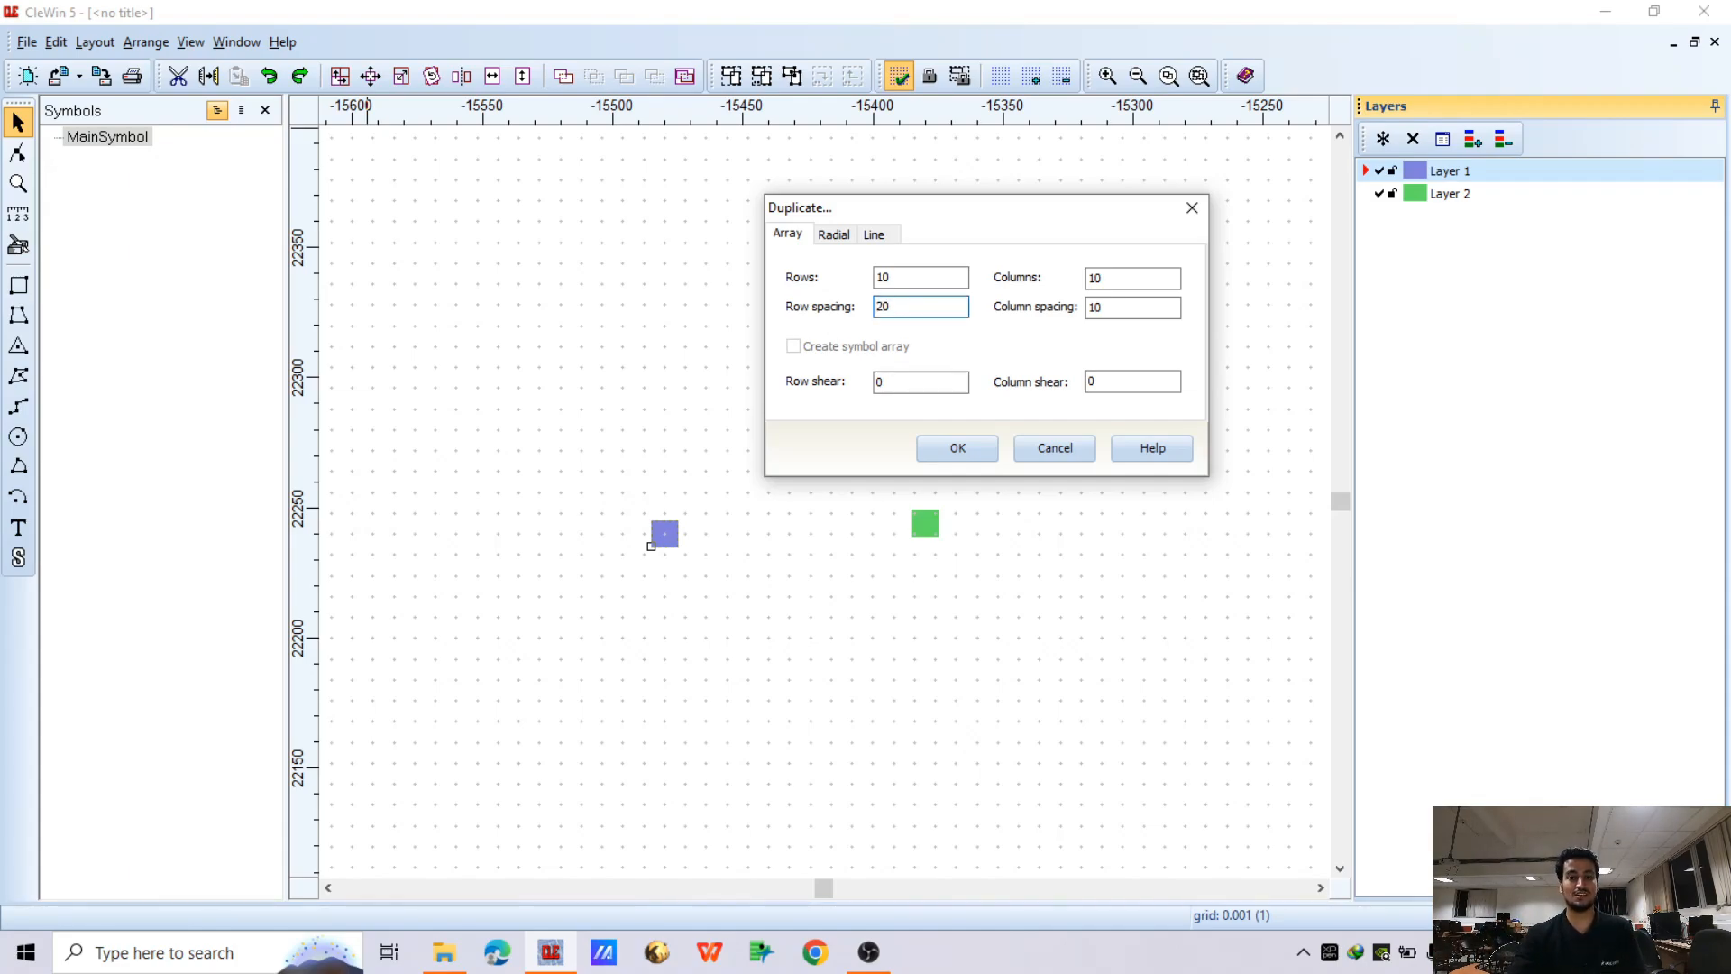
double_click(1098, 306)
type("2")
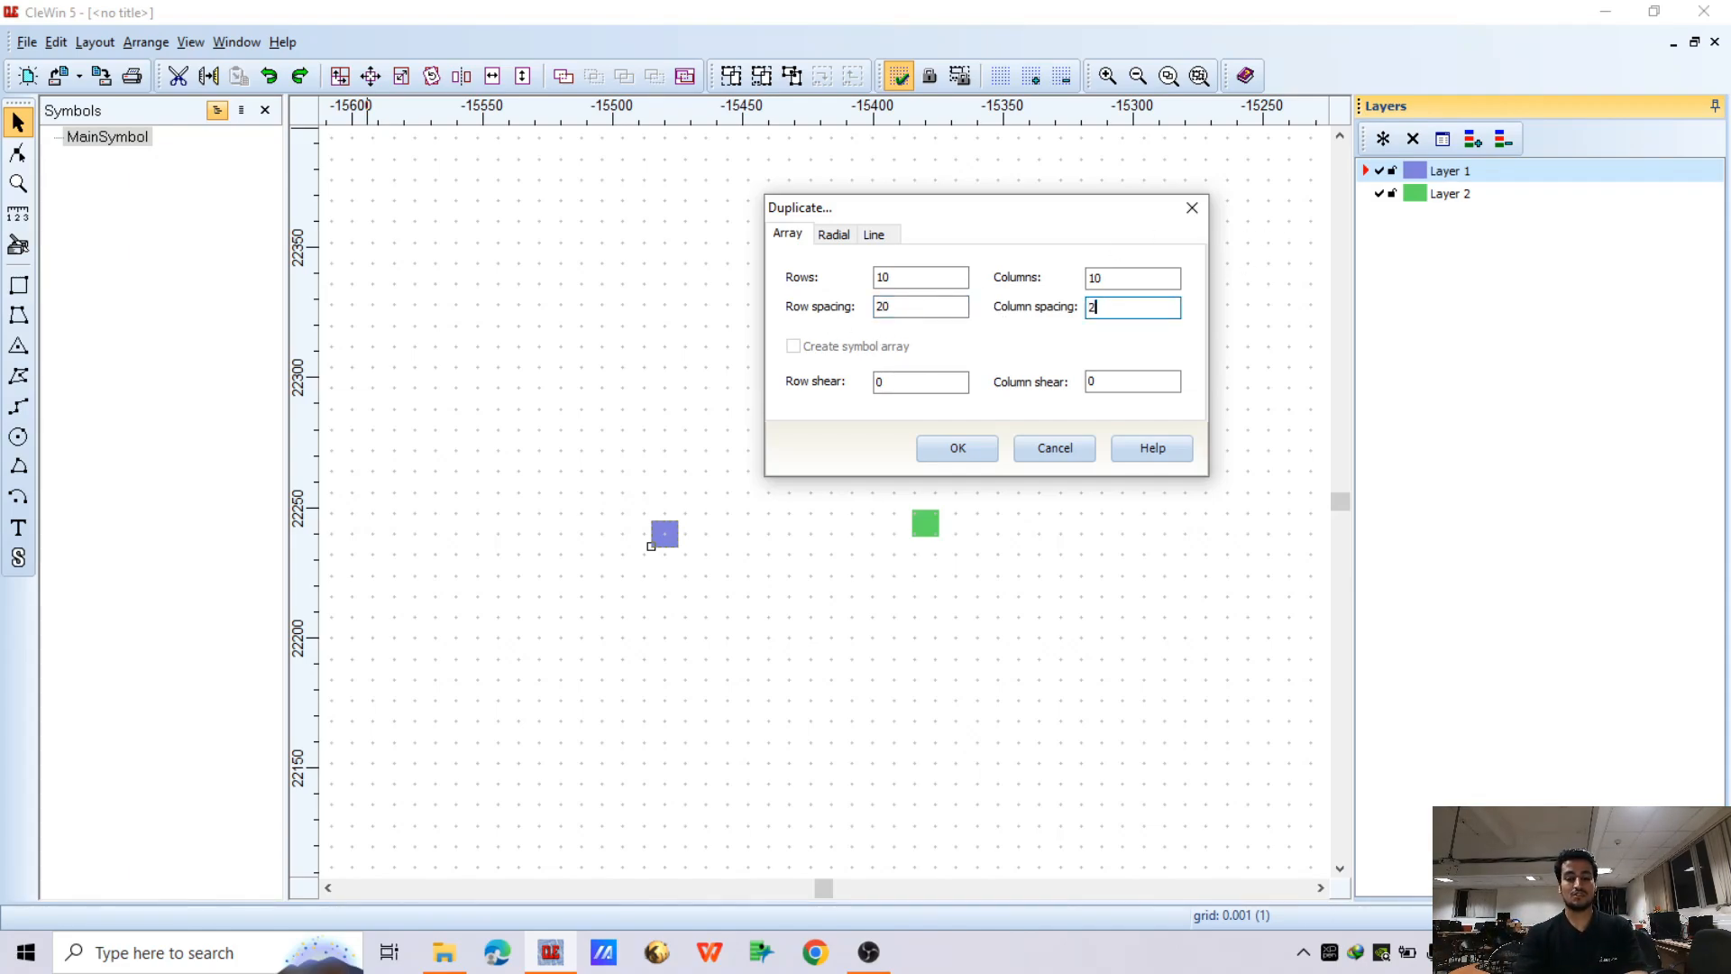
left_click(943, 449)
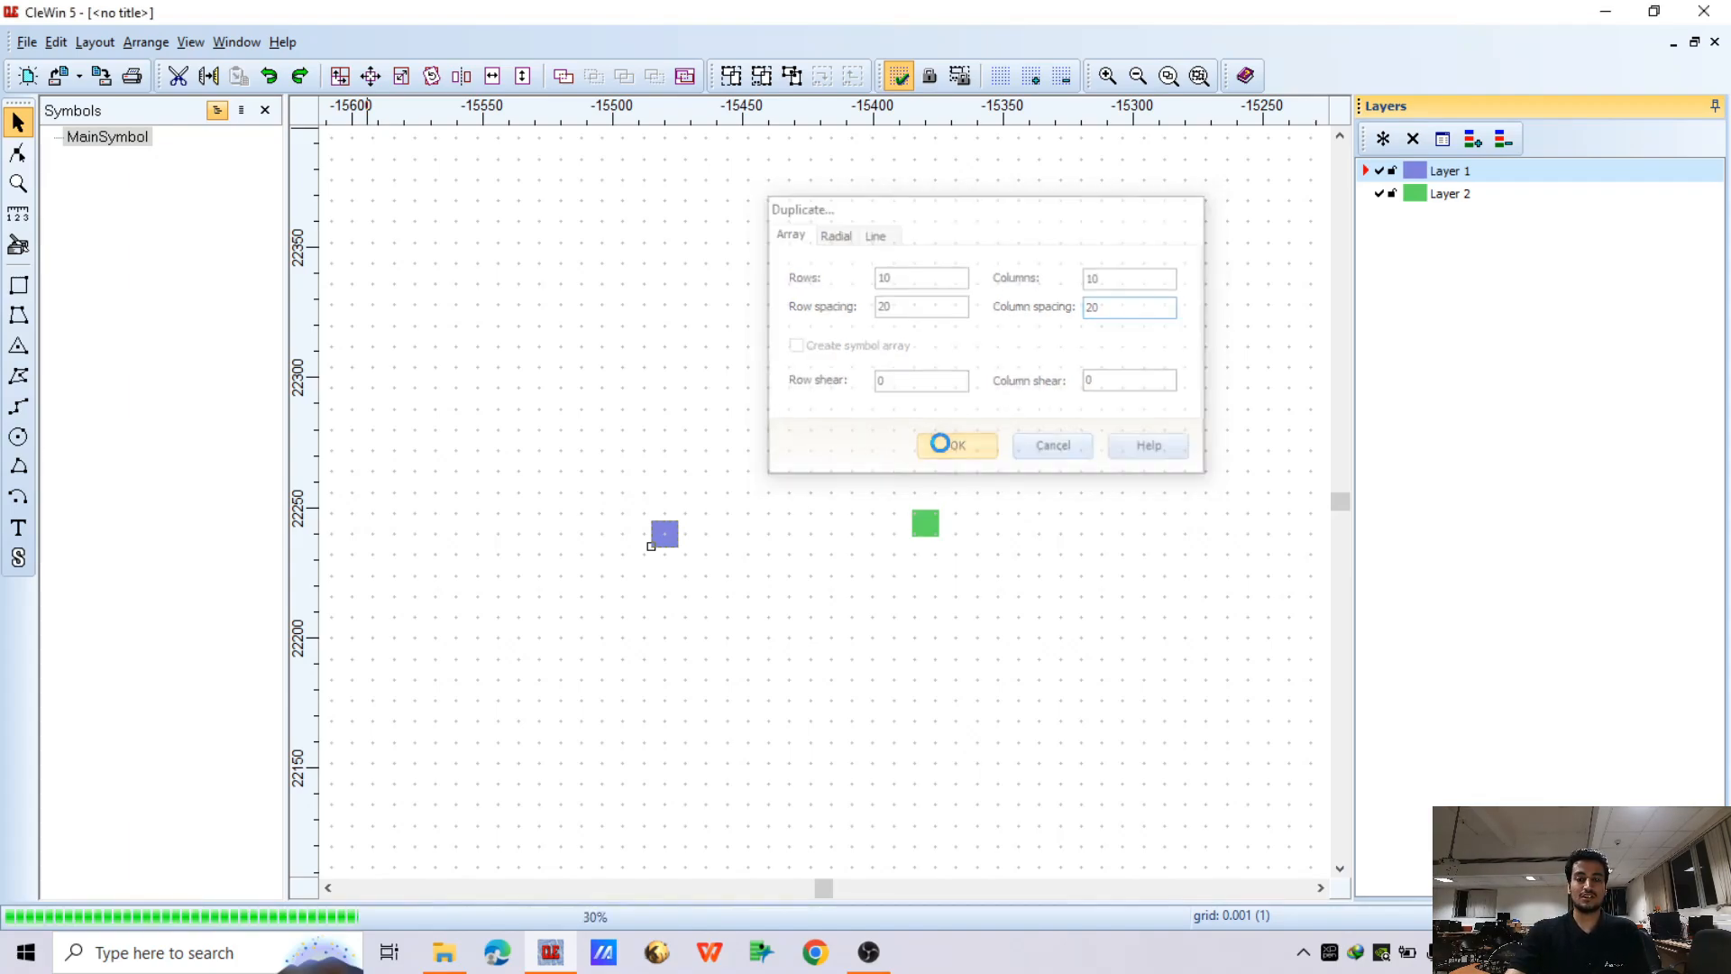
scroll(908, 441, "down", 2)
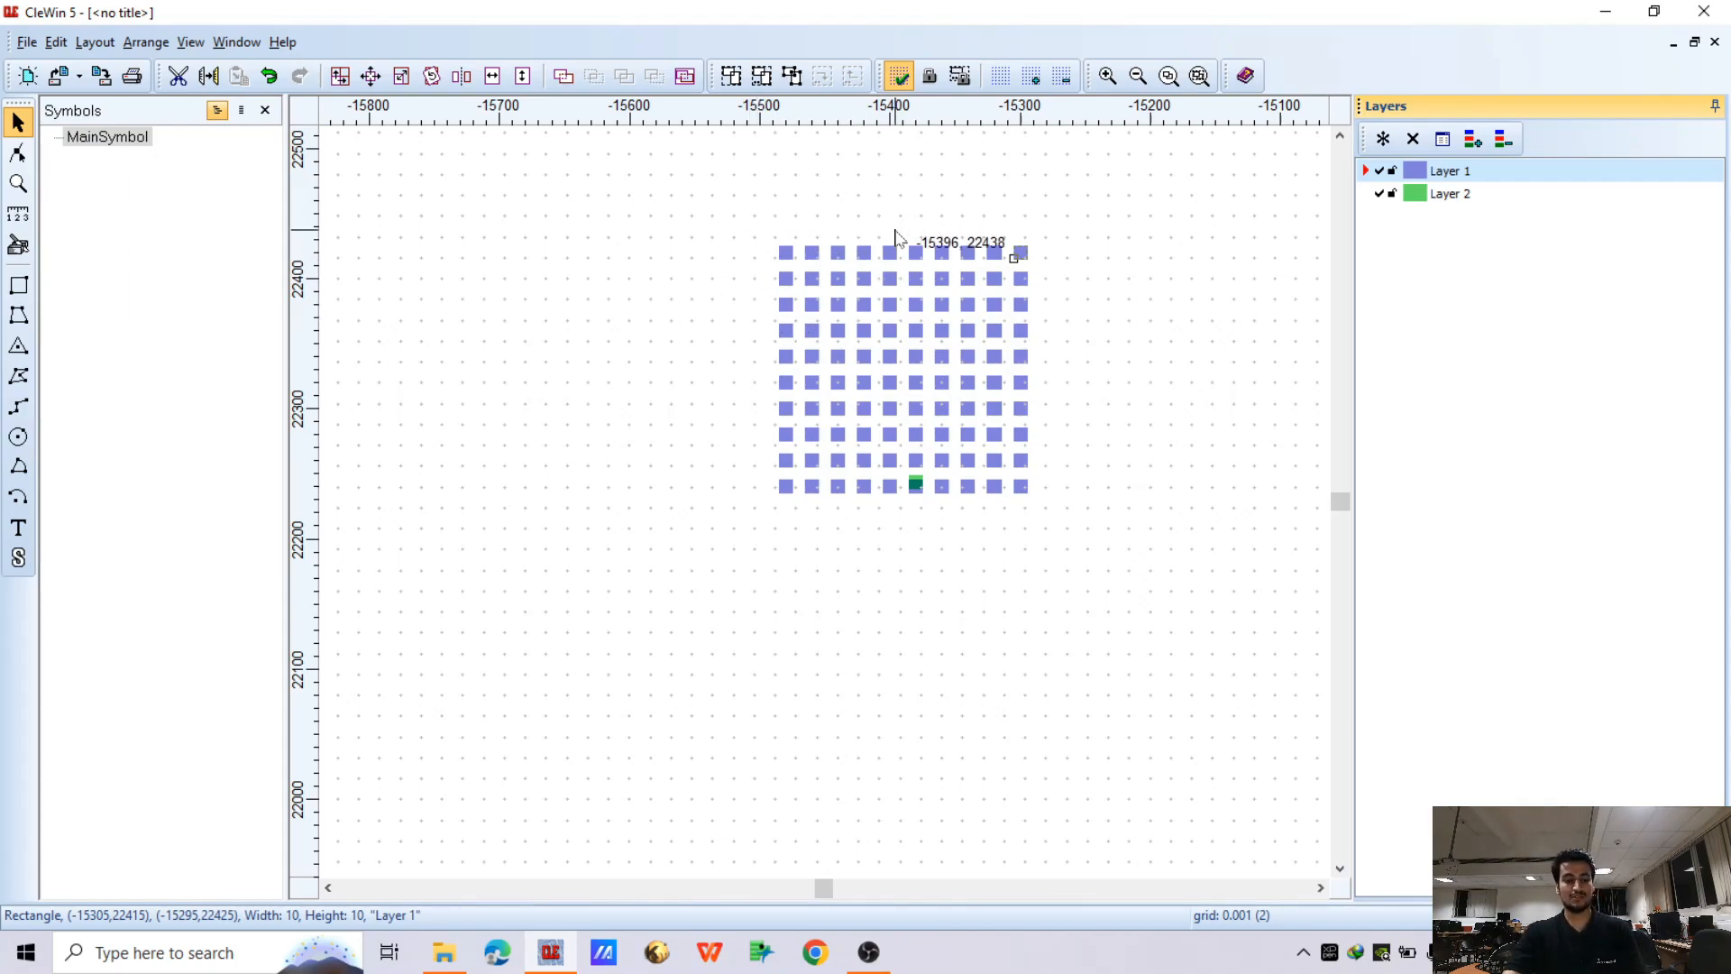
key("ctrl+z")
Duplicate the Layer 1 square as a 10 × 10 array with row and column spacing of -20
left_click_drag(749, 464, 847, 583)
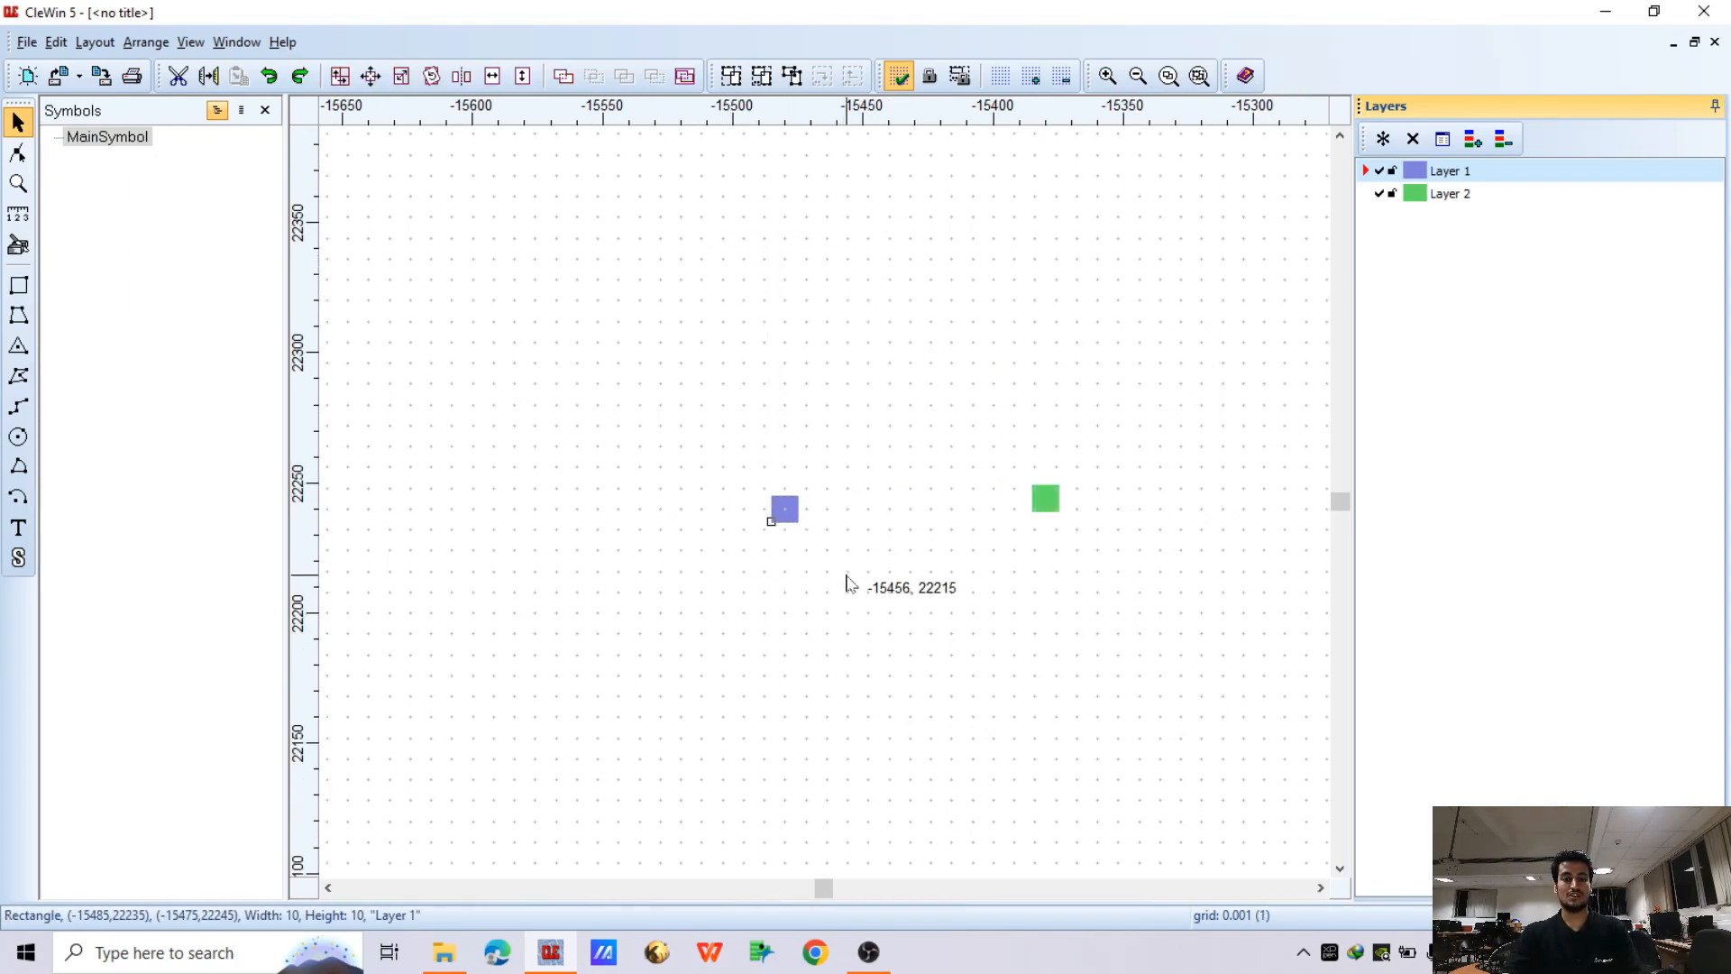
scroll(771, 442, "up", 2)
left_click(340, 76)
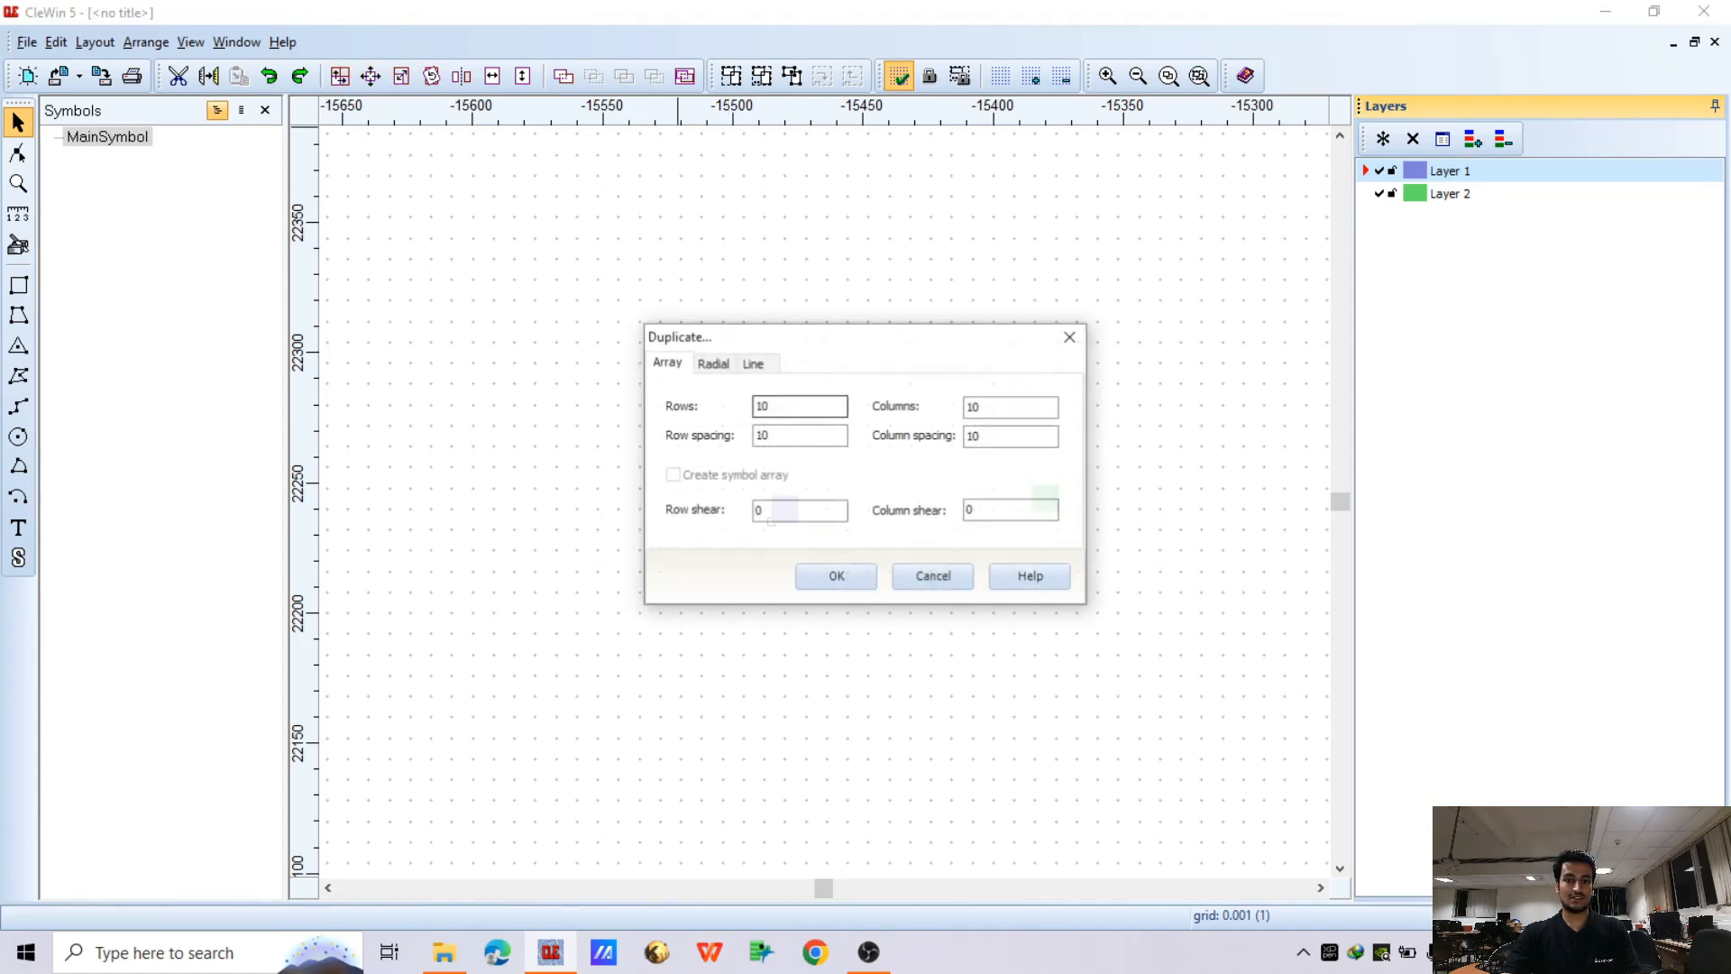
left_click_drag(790, 435, 655, 425)
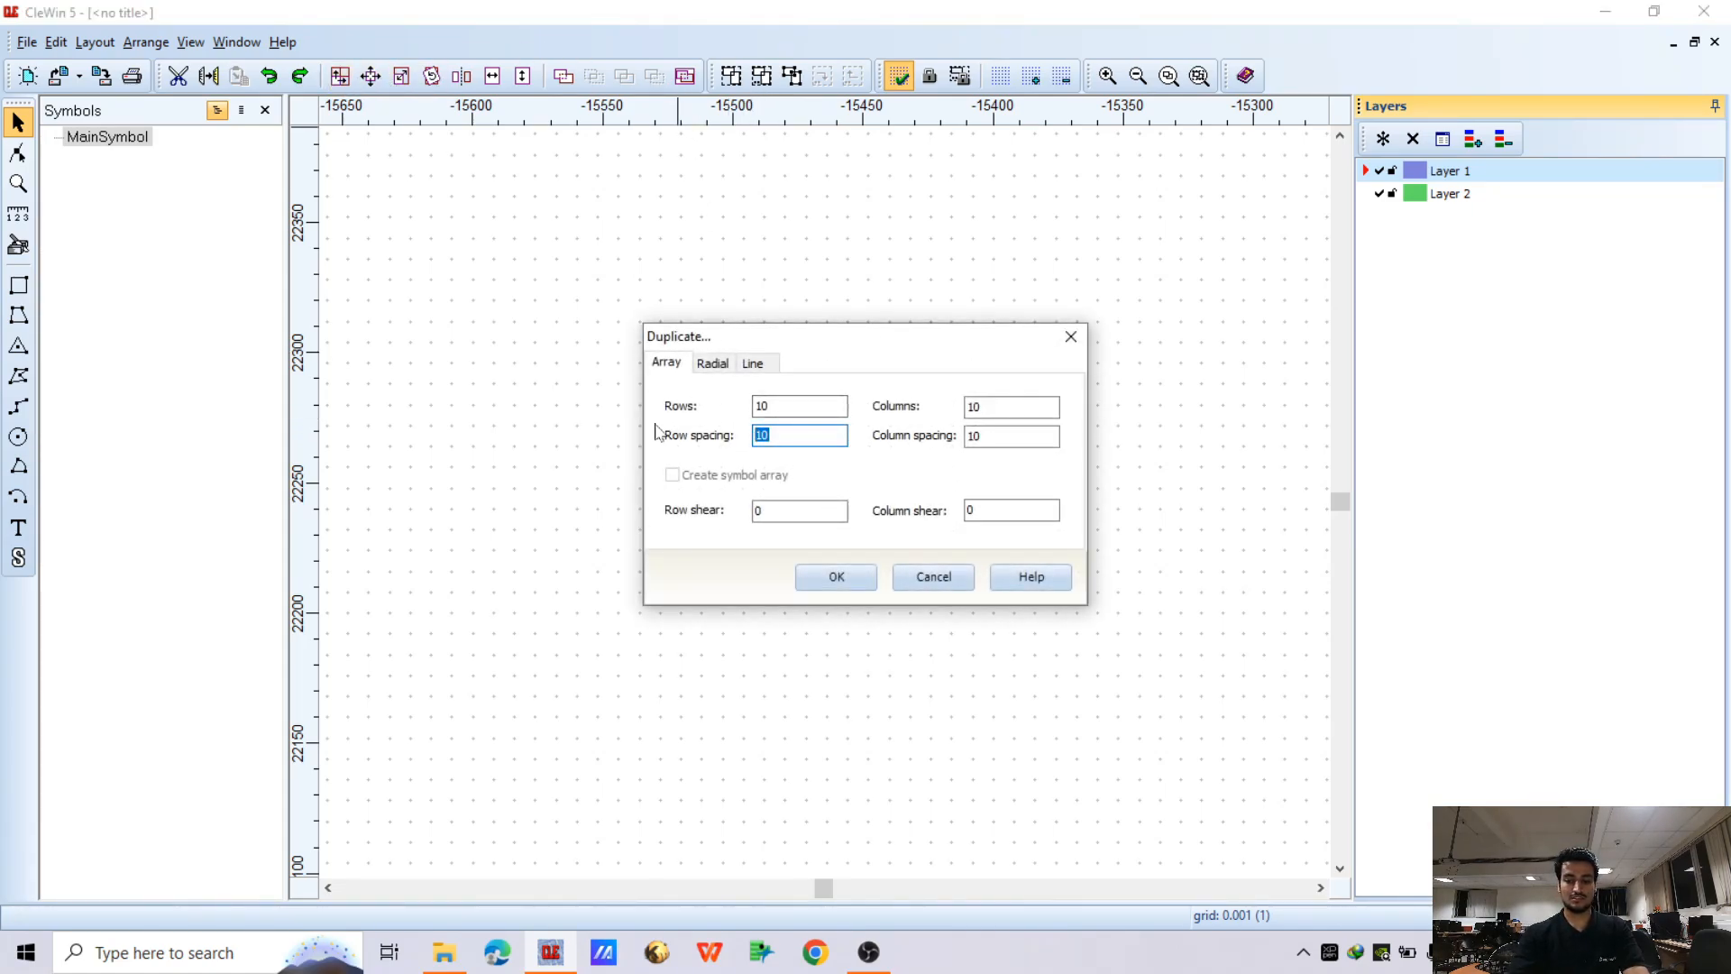
type("-2")
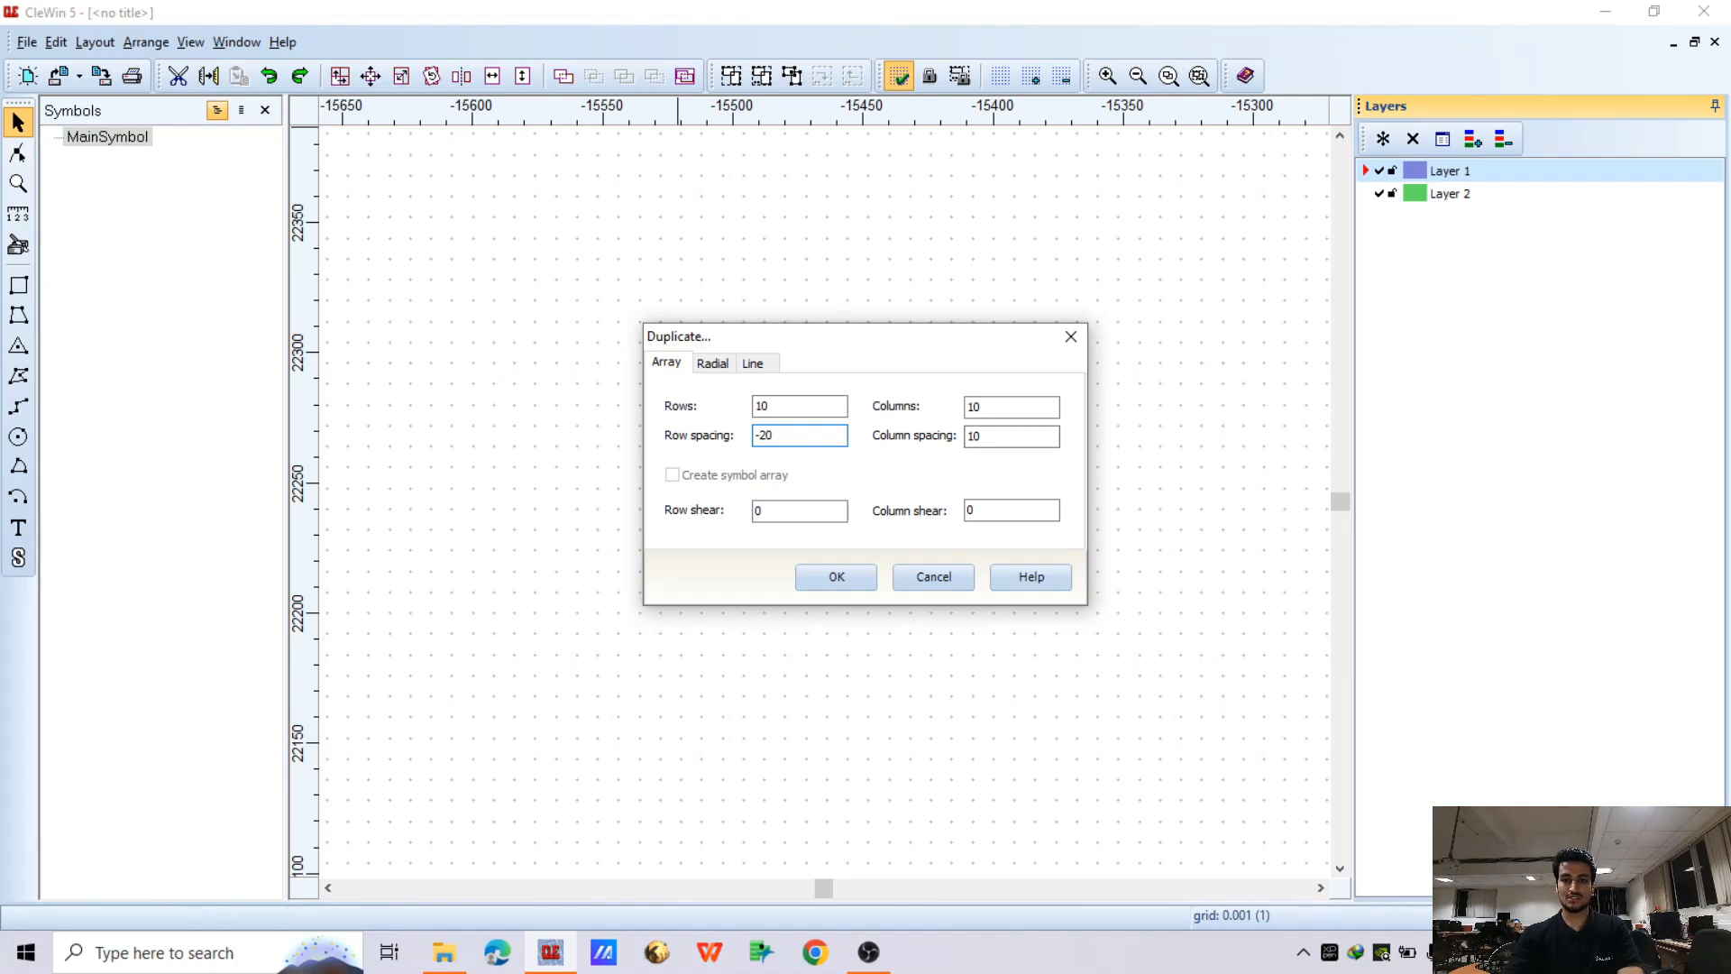
key("Tab")
type("-")
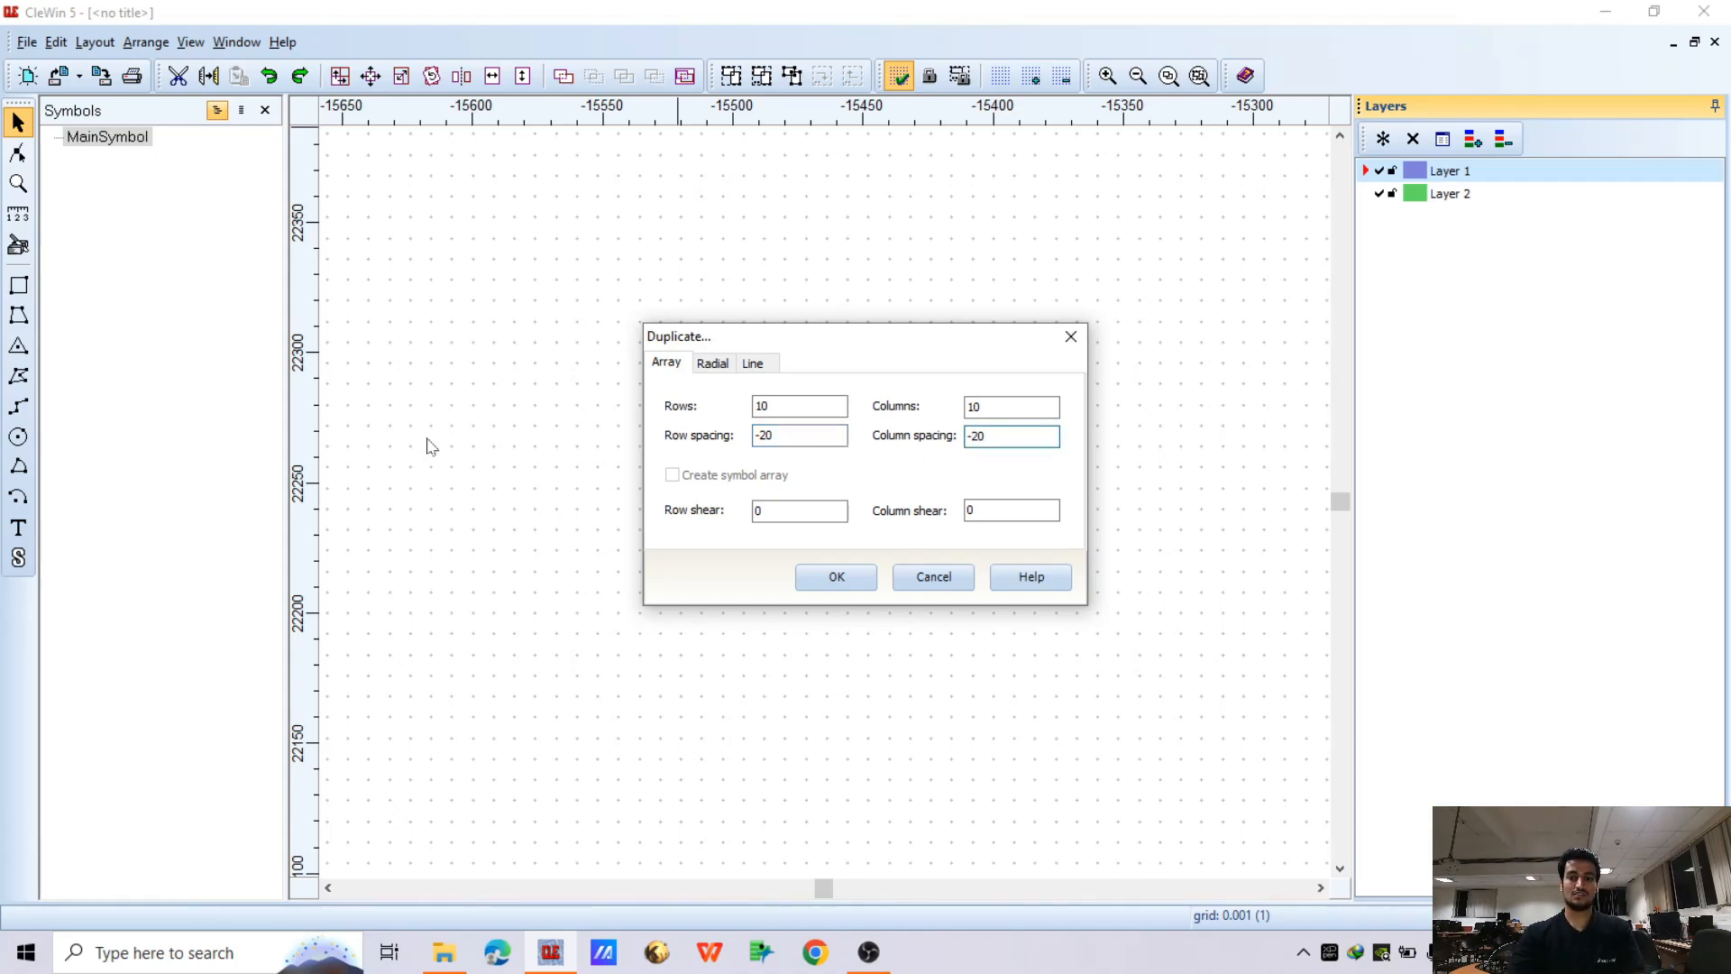
left_click_drag(895, 338, 1254, 213)
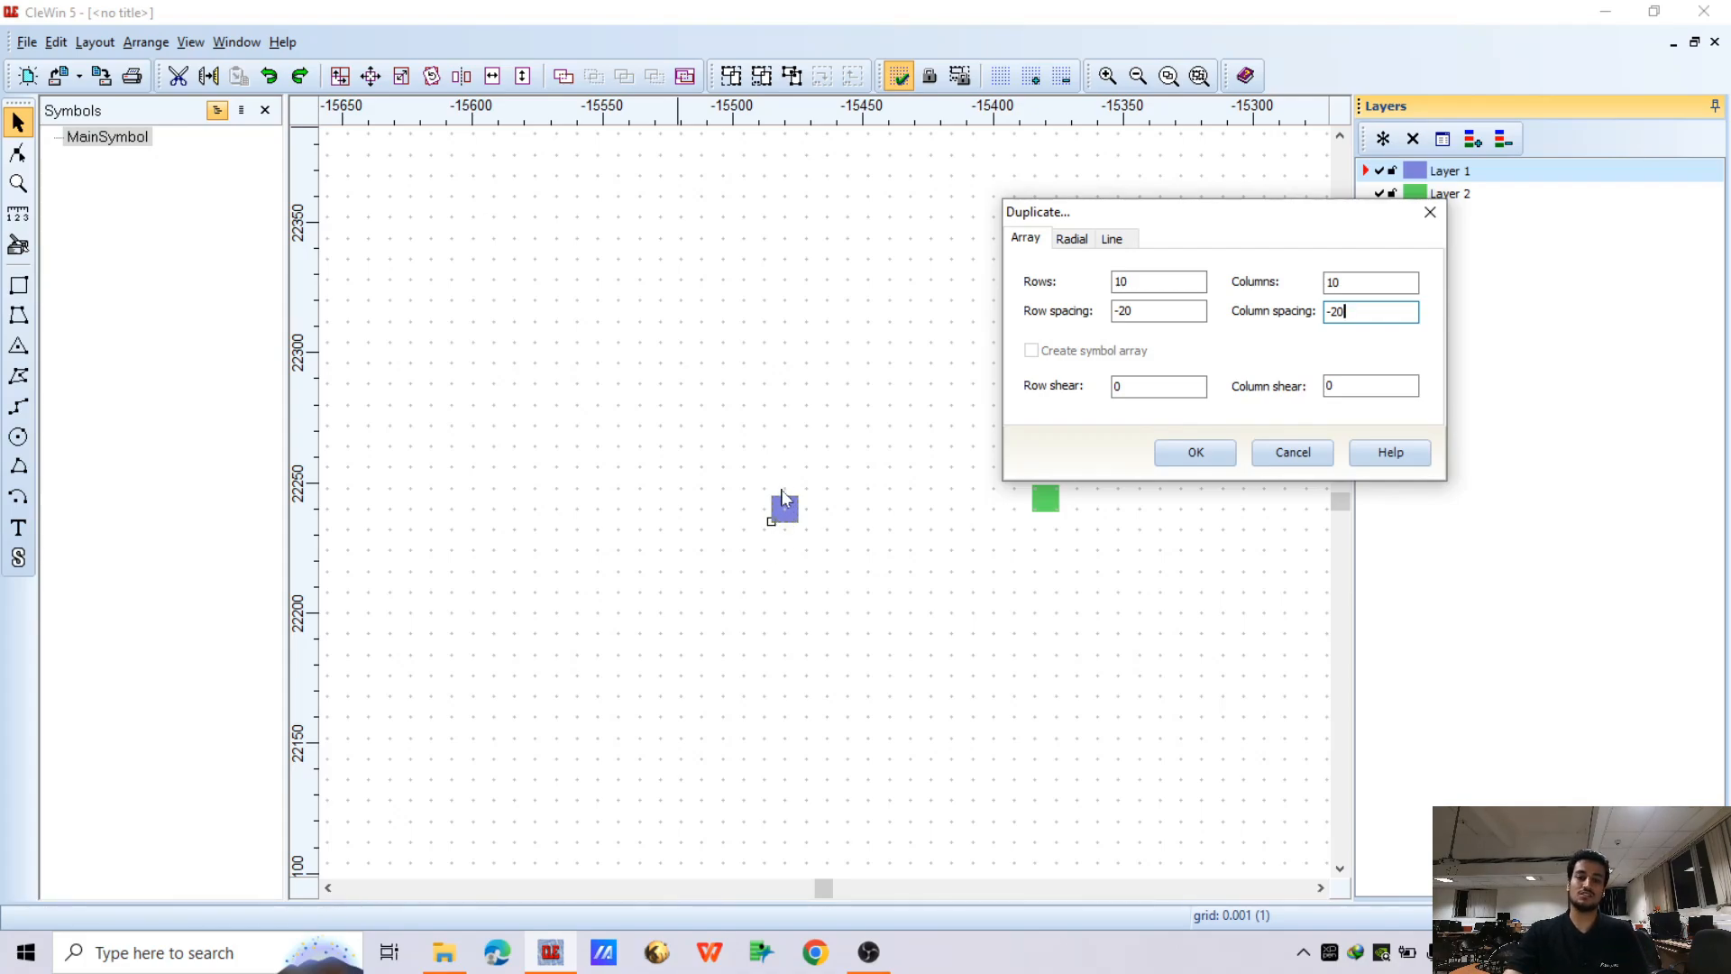
left_click(1197, 453)
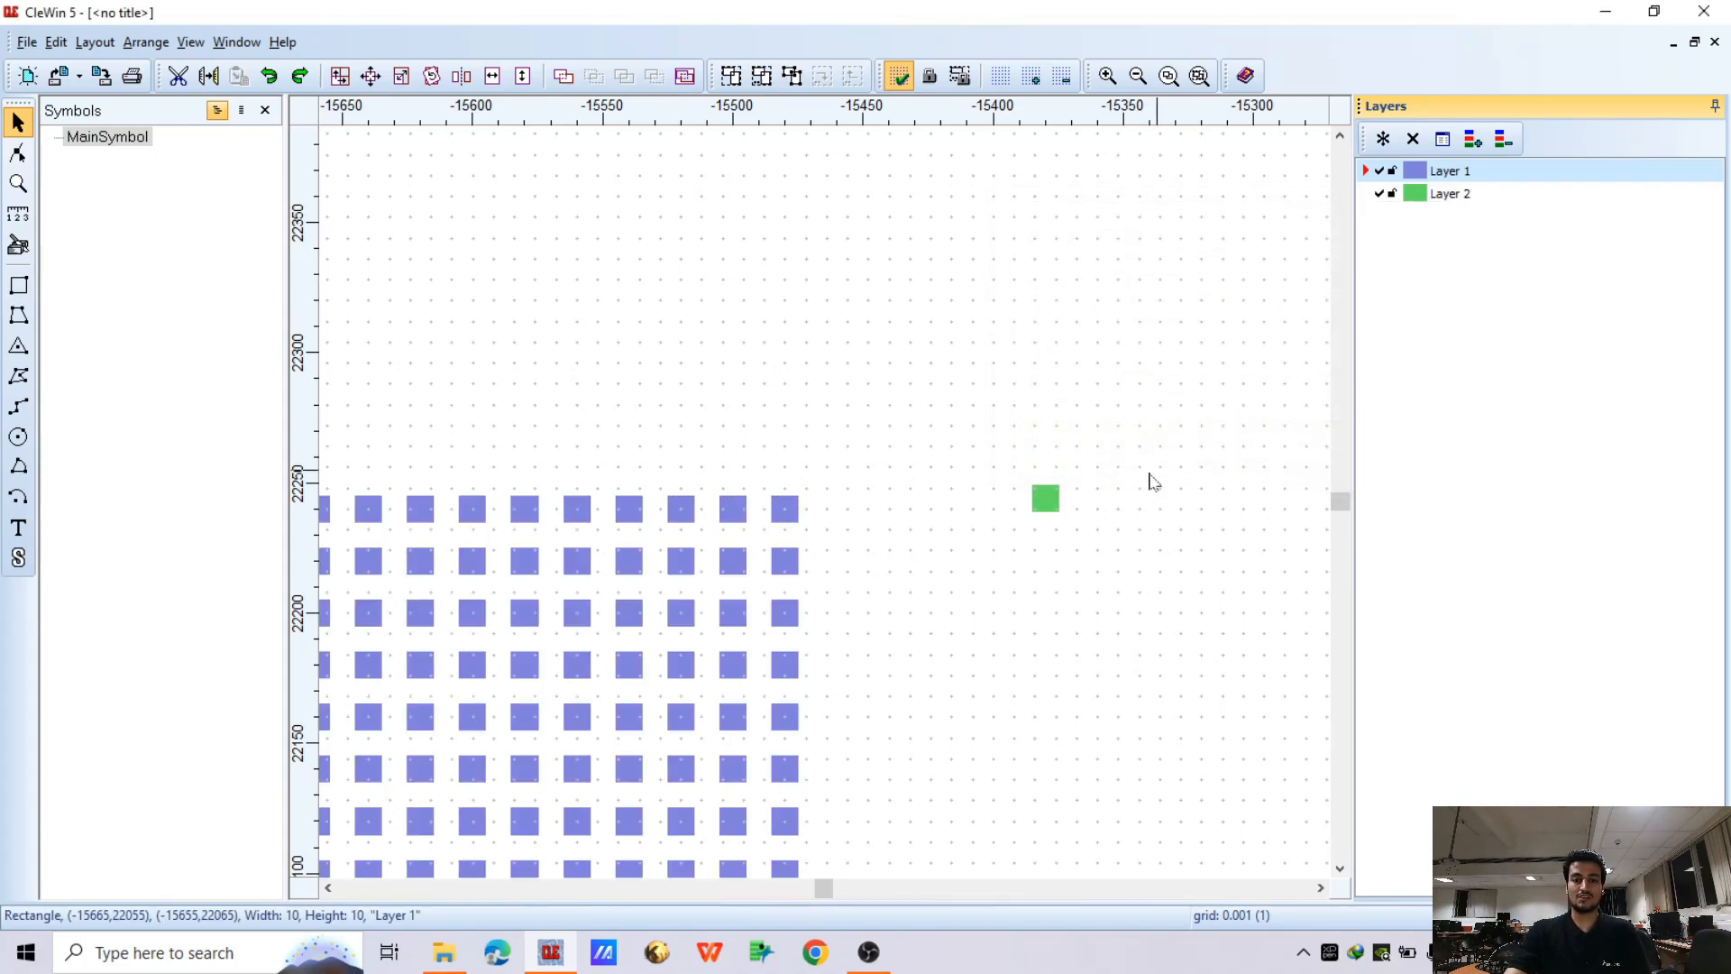
Duplicate the Layer 2 square as a 10 × 10 array with row spacing -20 and column spacing 20
scroll(812, 577, "down", 2)
scroll(825, 586, "up", 2)
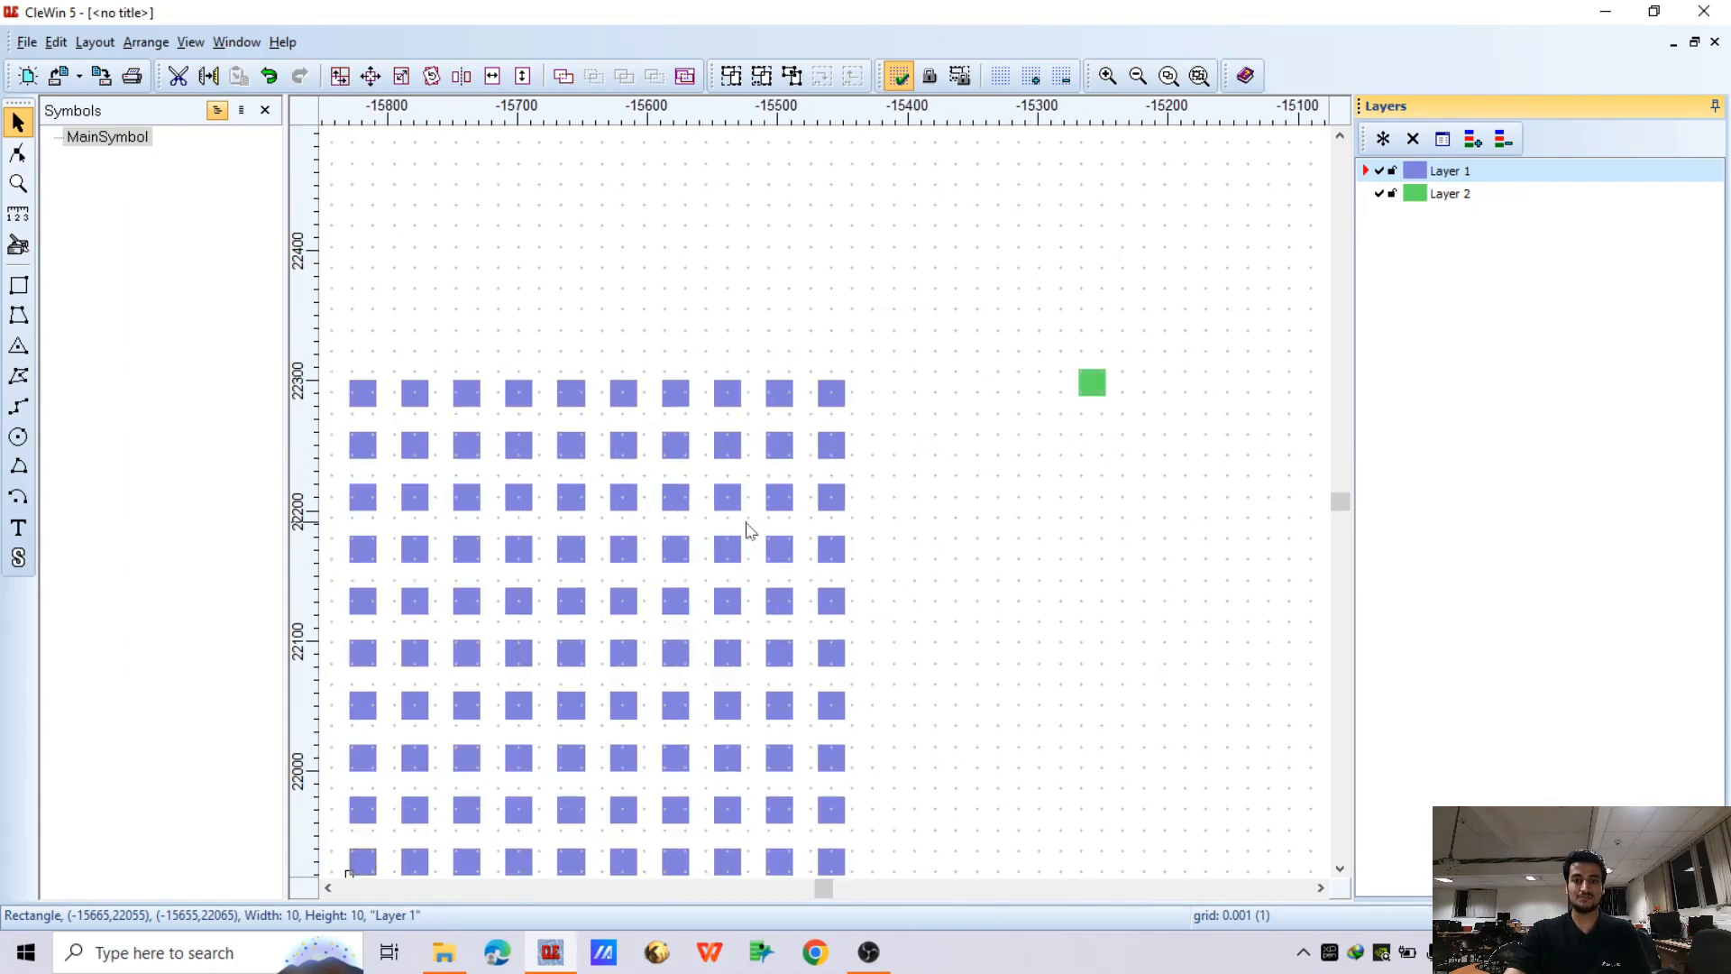
scroll(746, 530, "down", 2)
scroll(929, 442, "up", 2)
left_click(930, 435)
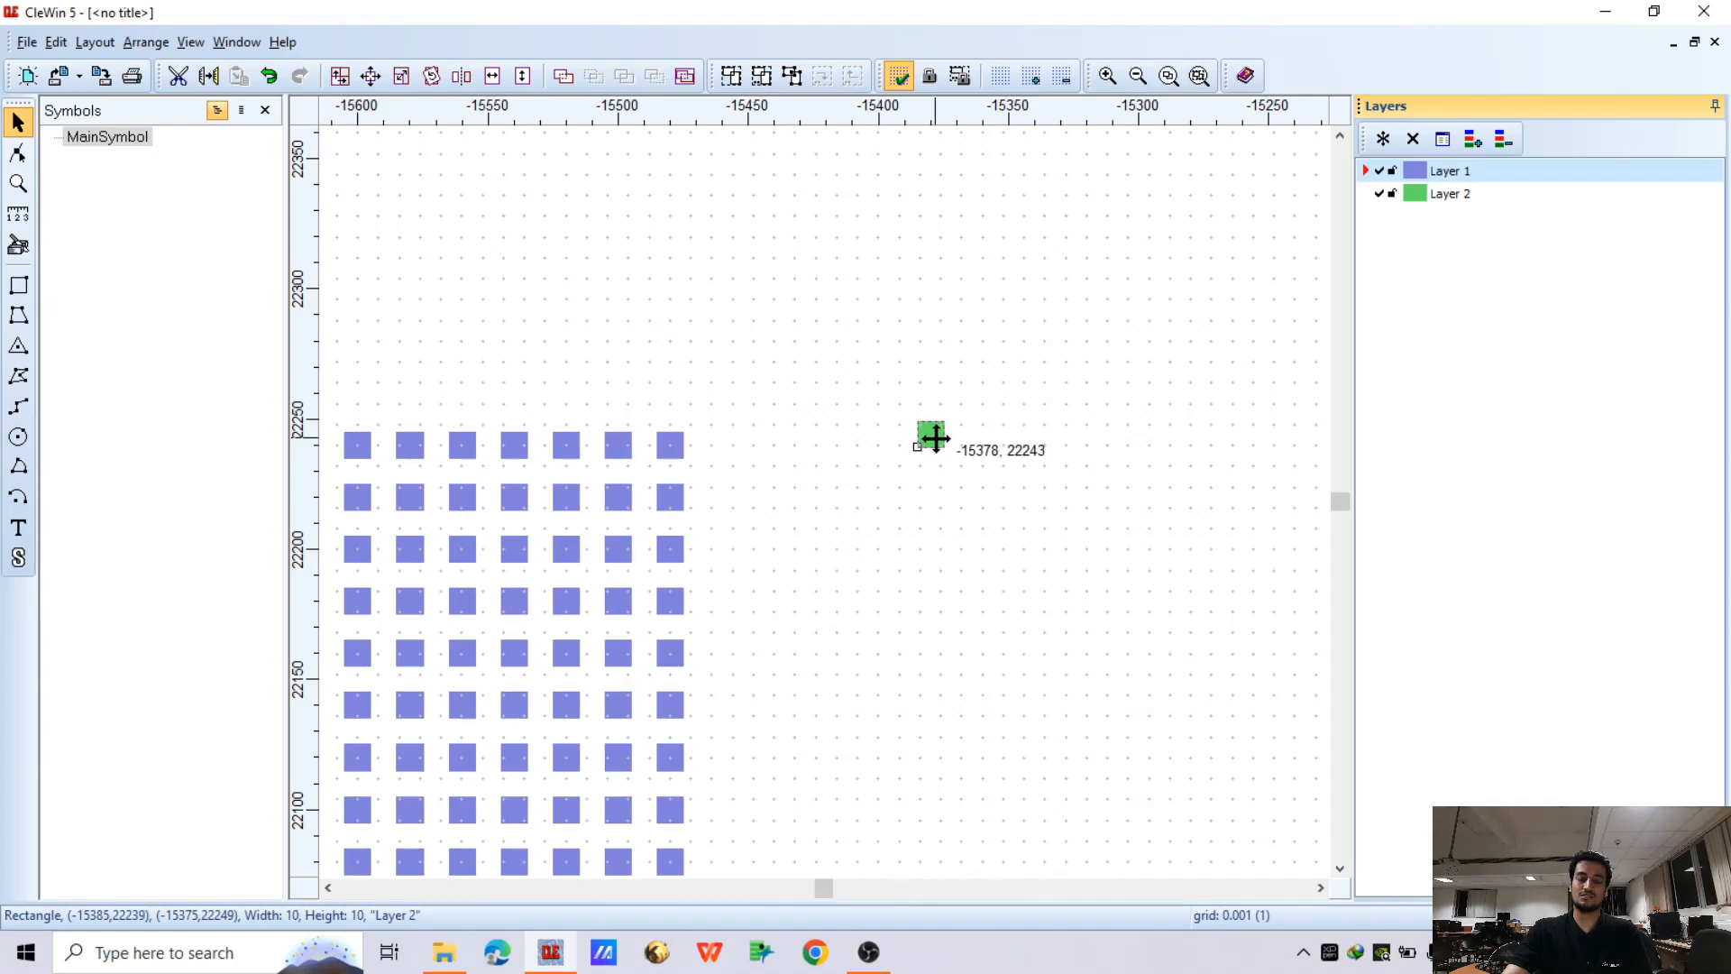
left_click_drag(889, 413, 972, 488)
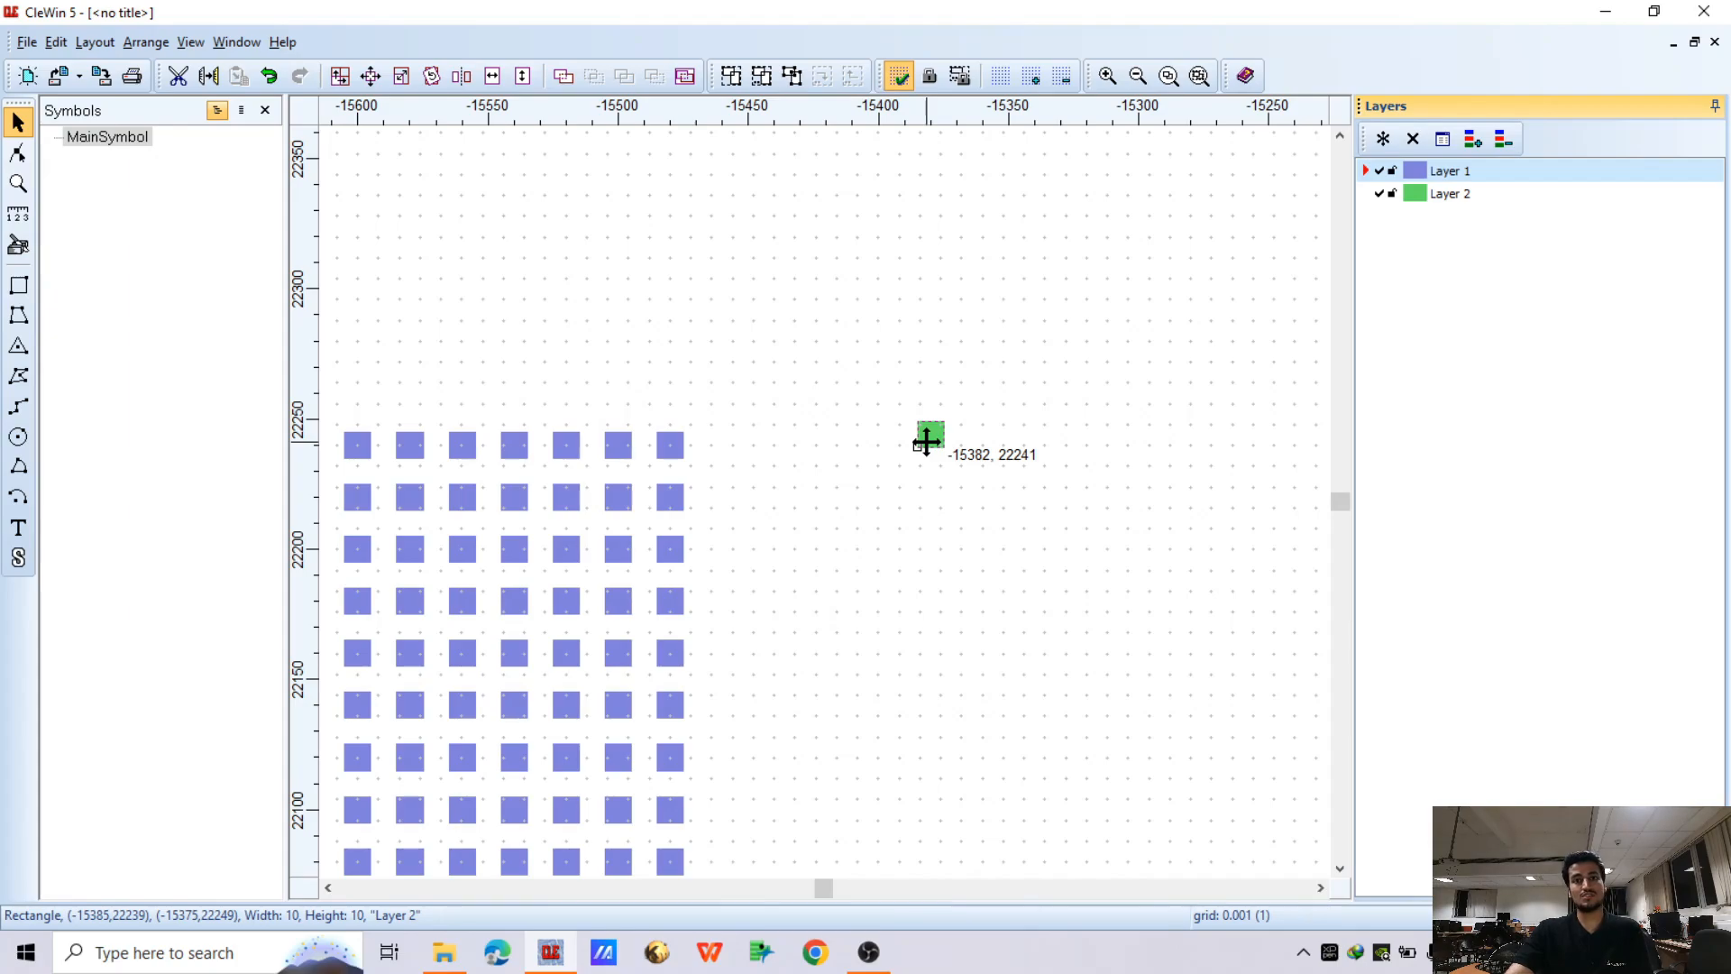
left_click(348, 80)
left_click_drag(842, 342, 522, 175)
left_click(491, 265)
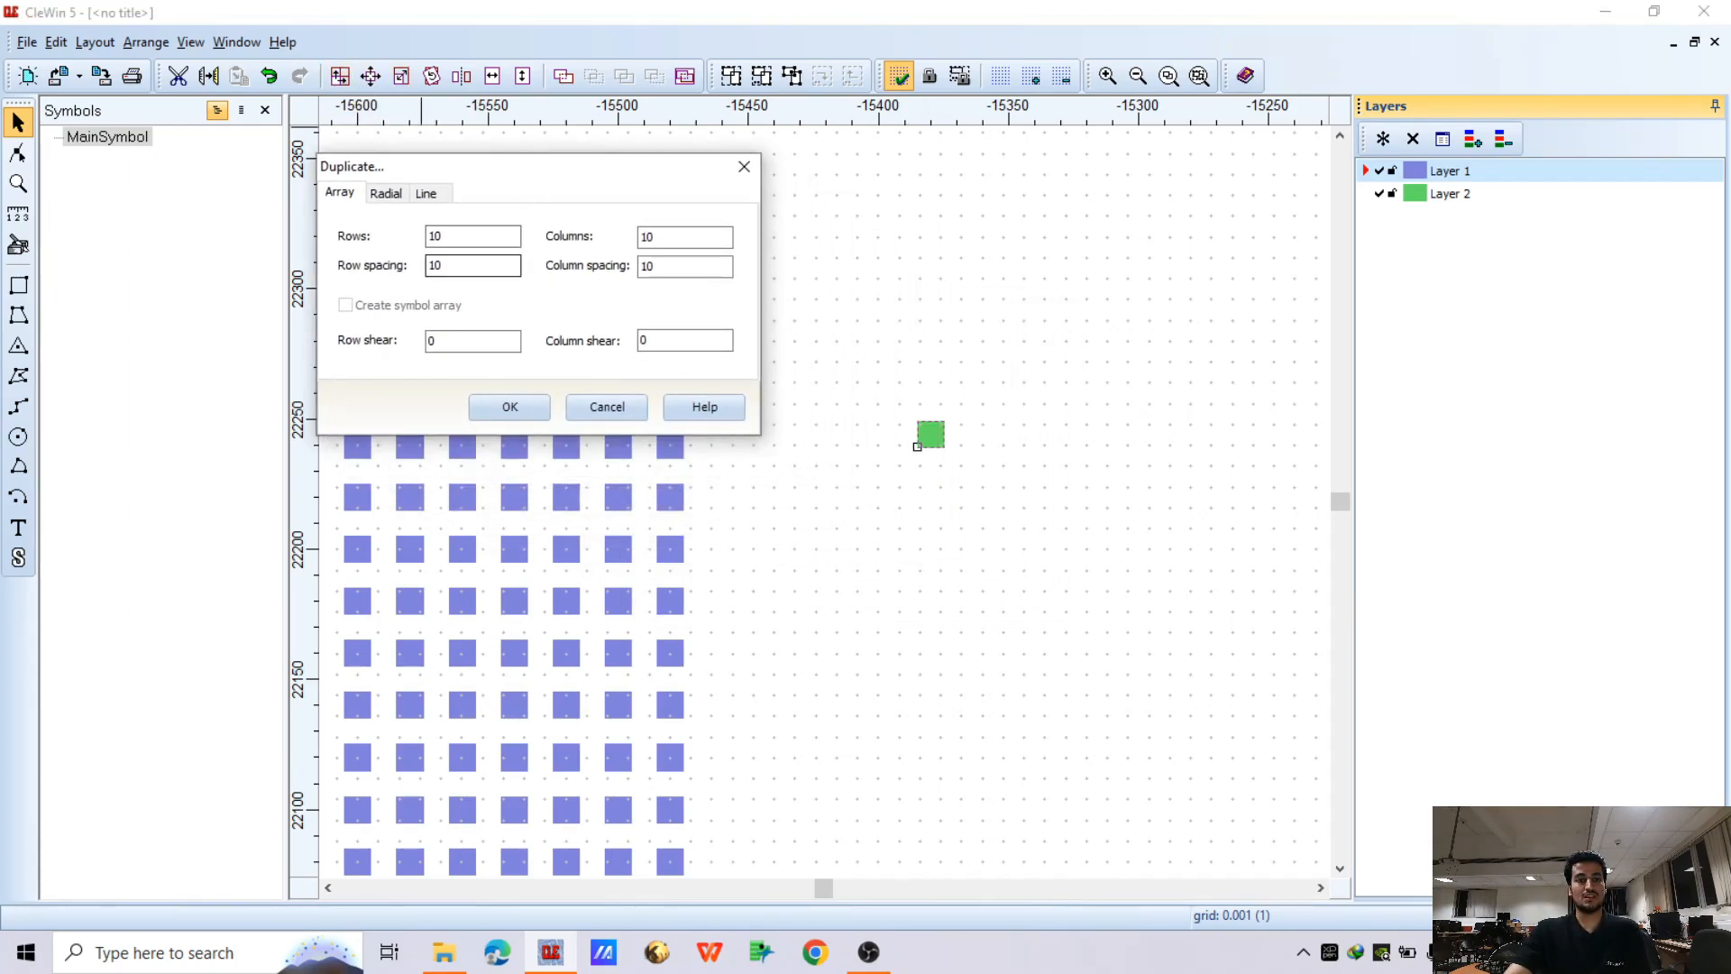
left_click_drag(445, 265, 321, 263)
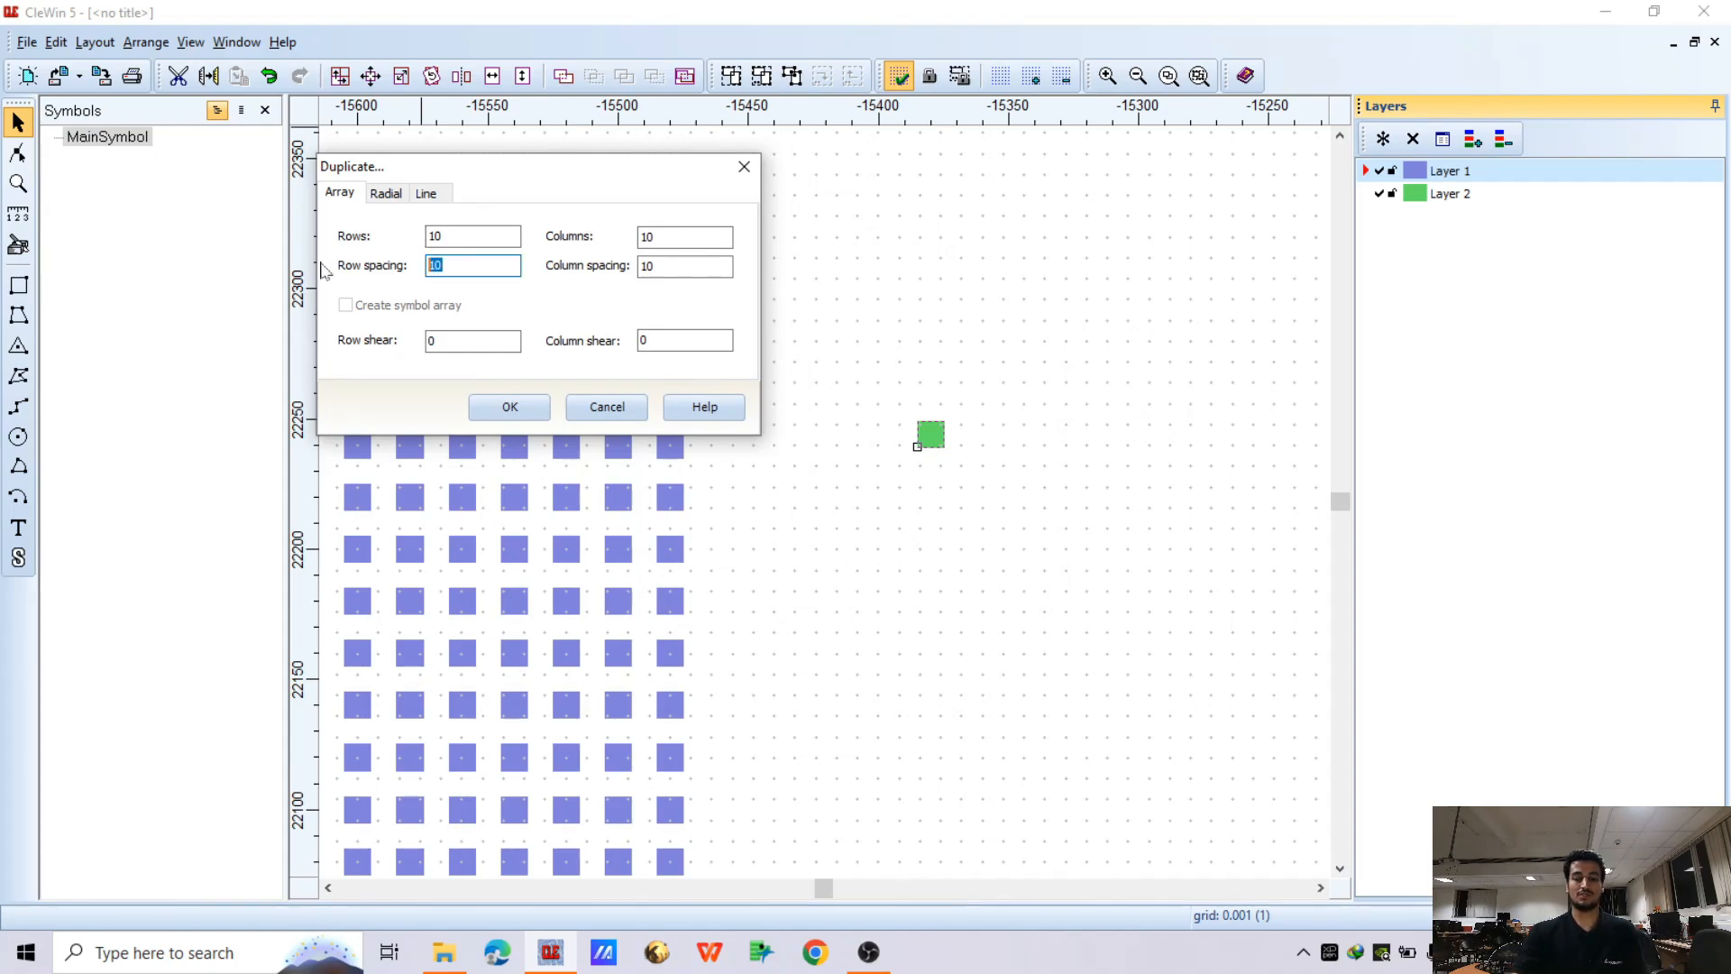
type("-2")
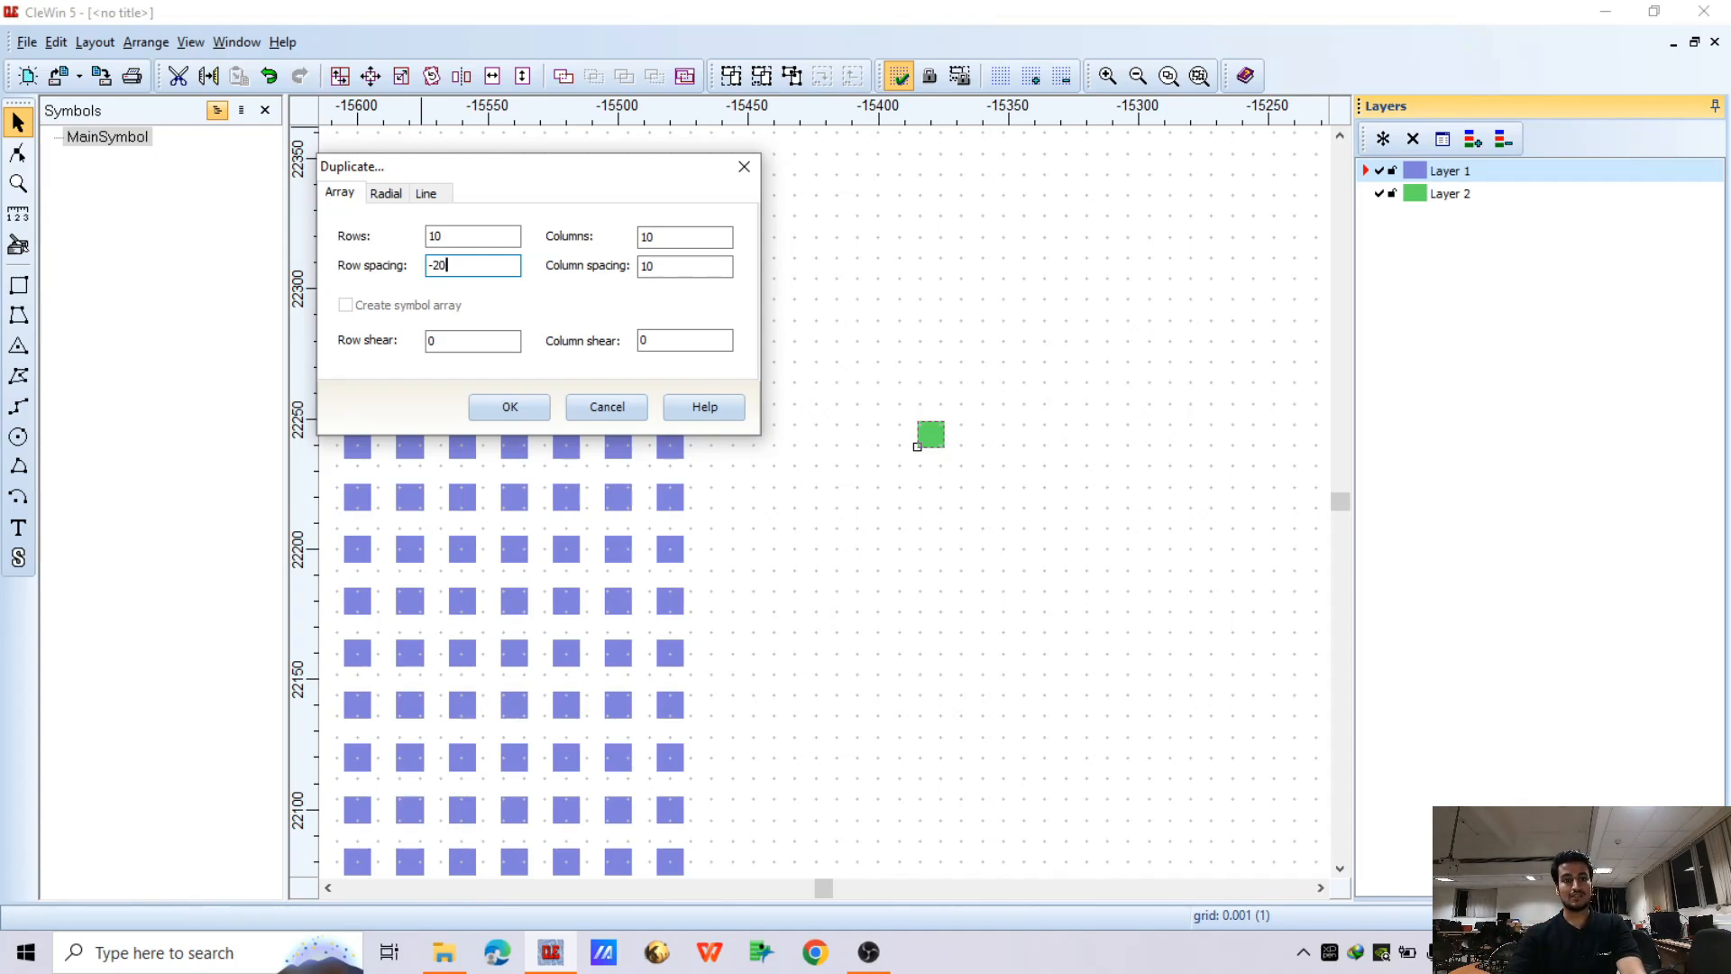
key("Tab")
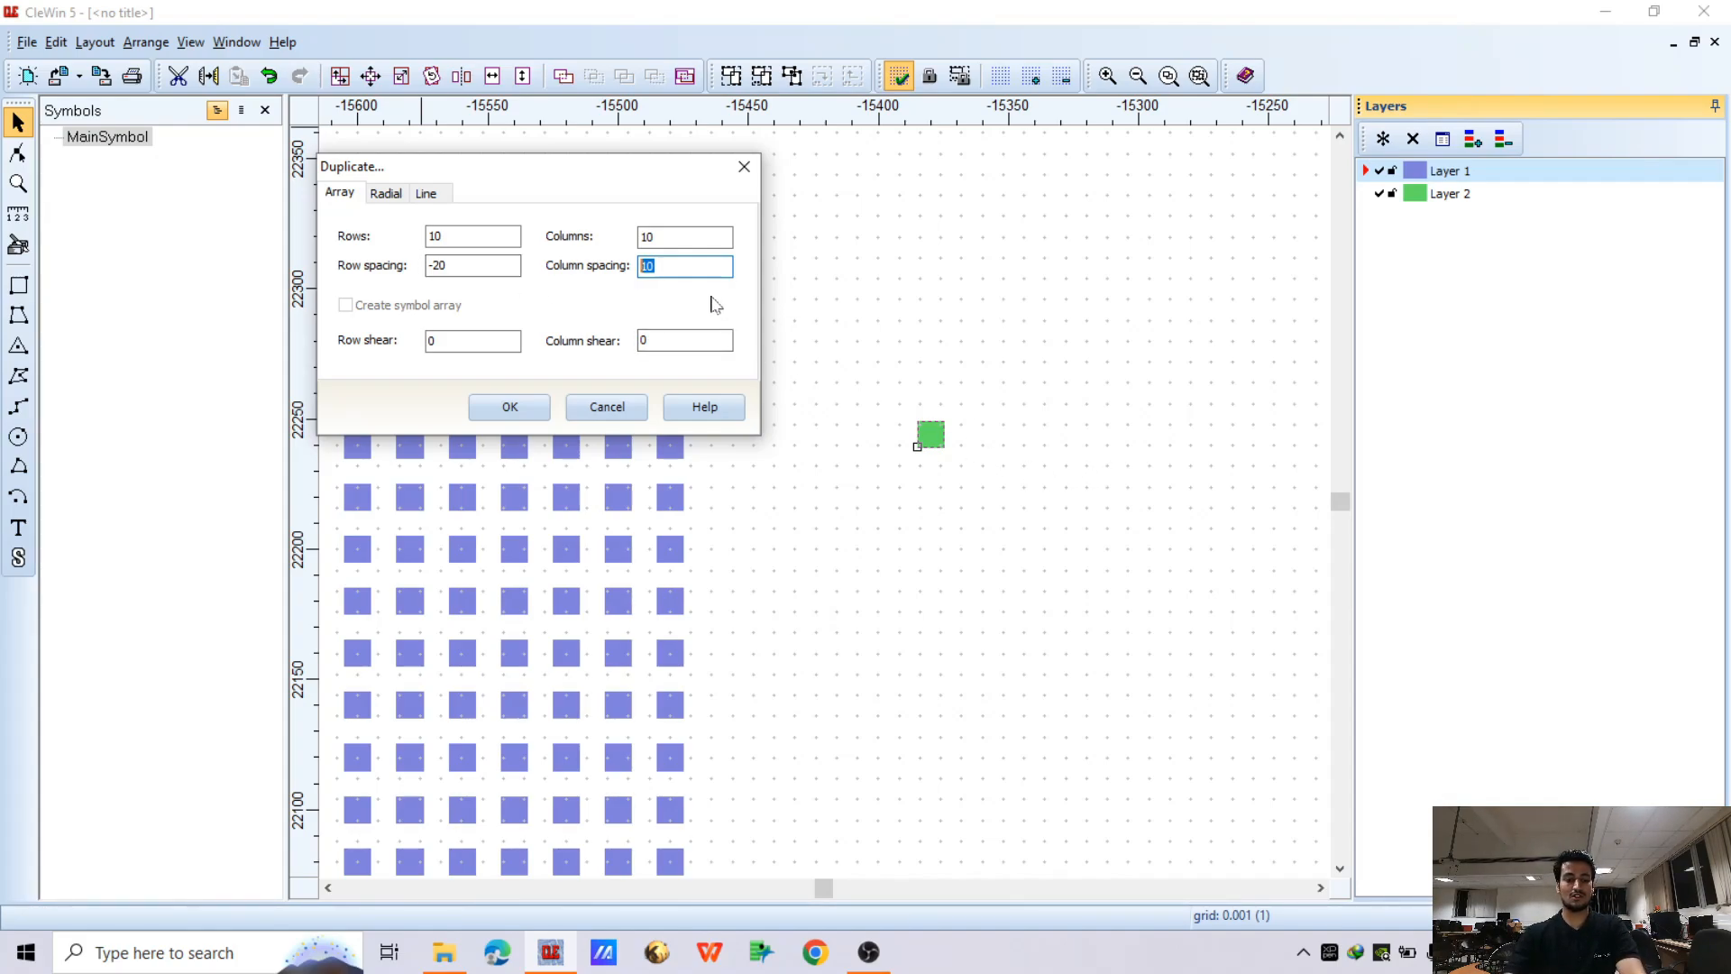
type("20")
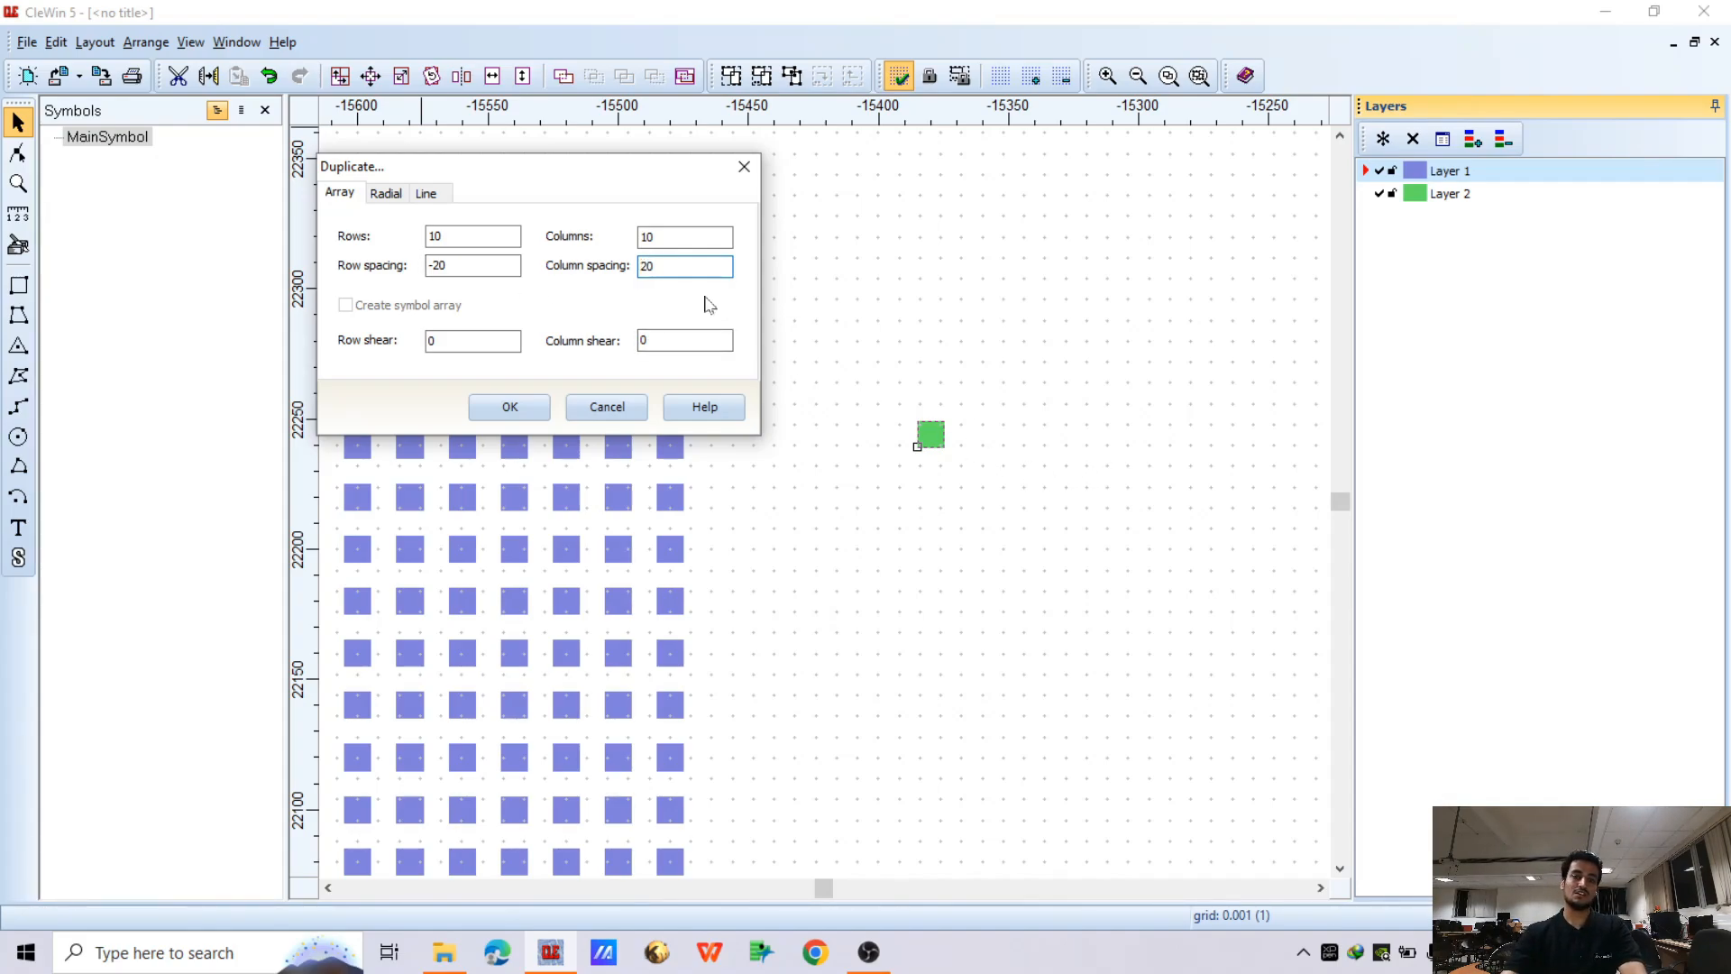
left_click(508, 406)
scroll(904, 458, "down", 1)
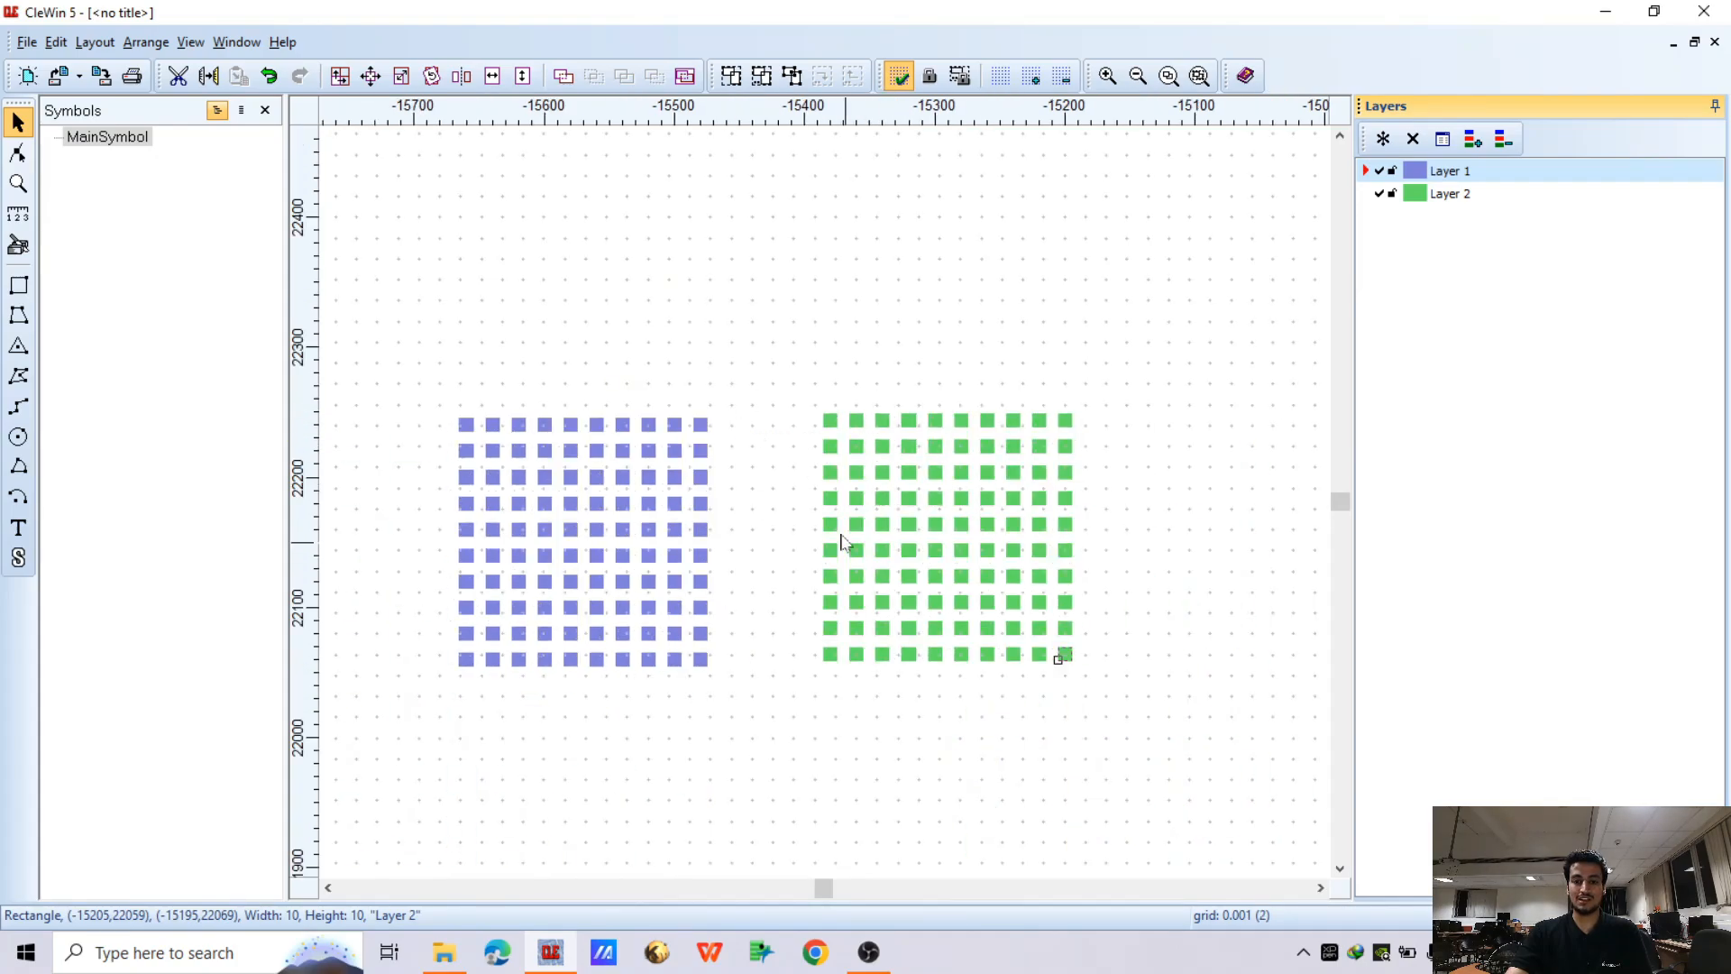
Duplicate the whole Layer 1 array radially about origin 0, 0 with 12 instances and a step angle of 30, rotating the objects
scroll(745, 414, "up", 1)
scroll(641, 425, "down", 1)
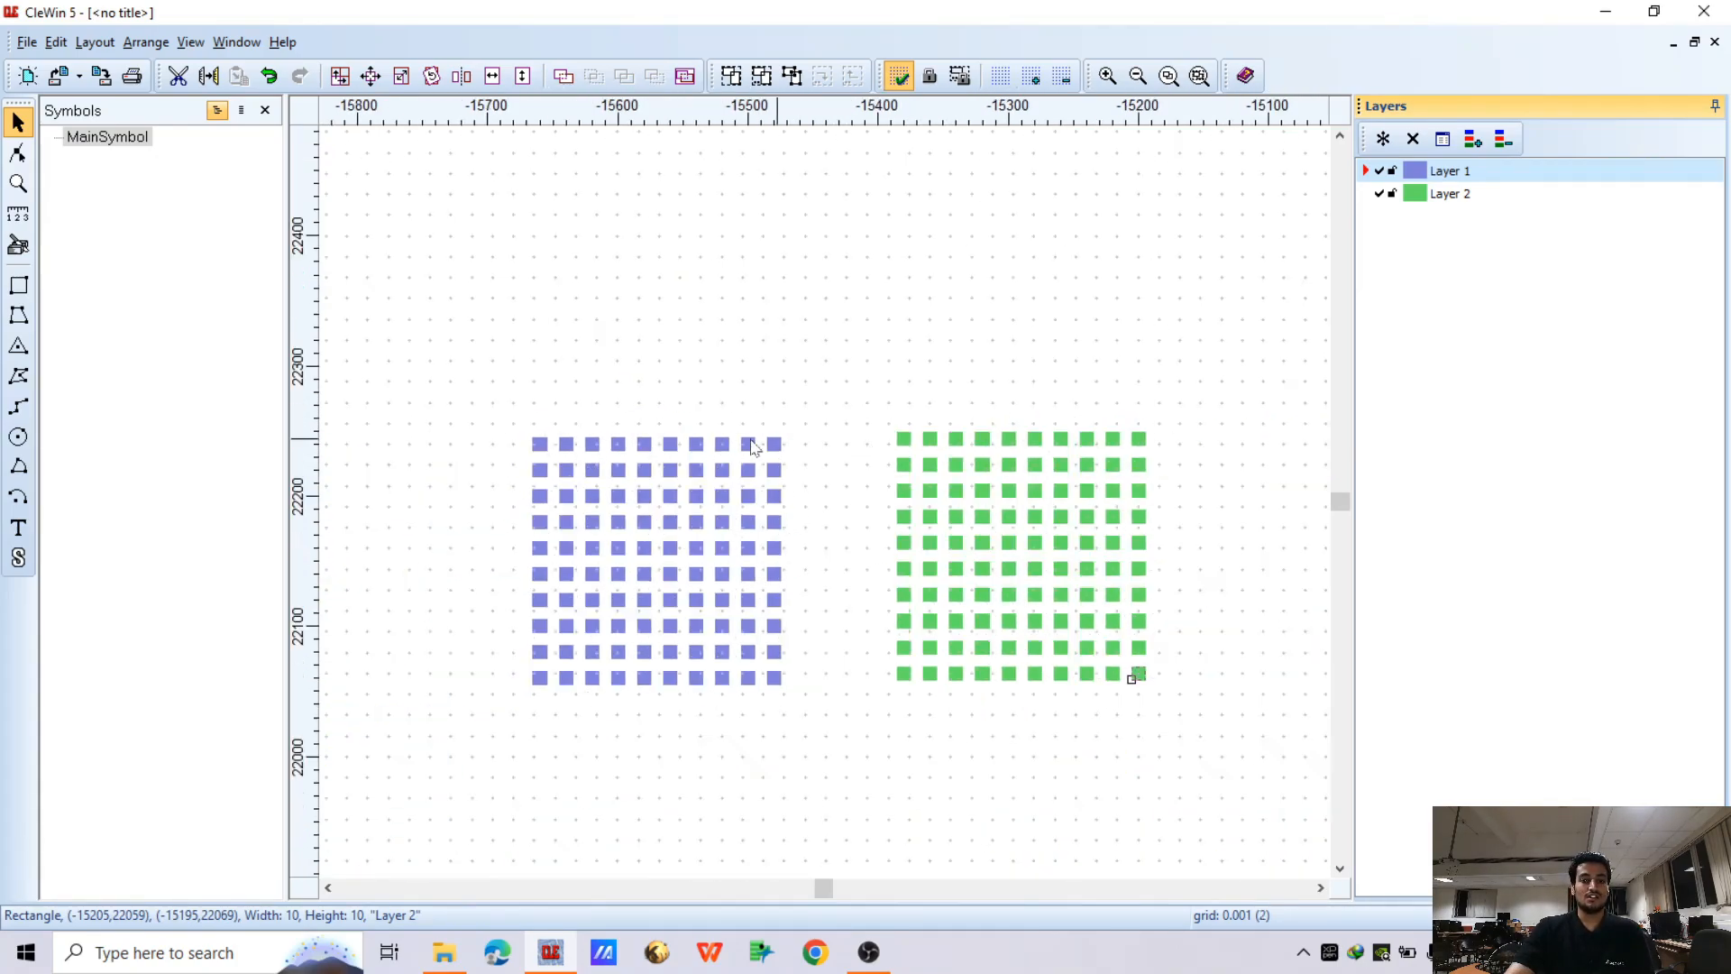
scroll(530, 442, "up", 1)
scroll(530, 446, "down", 1)
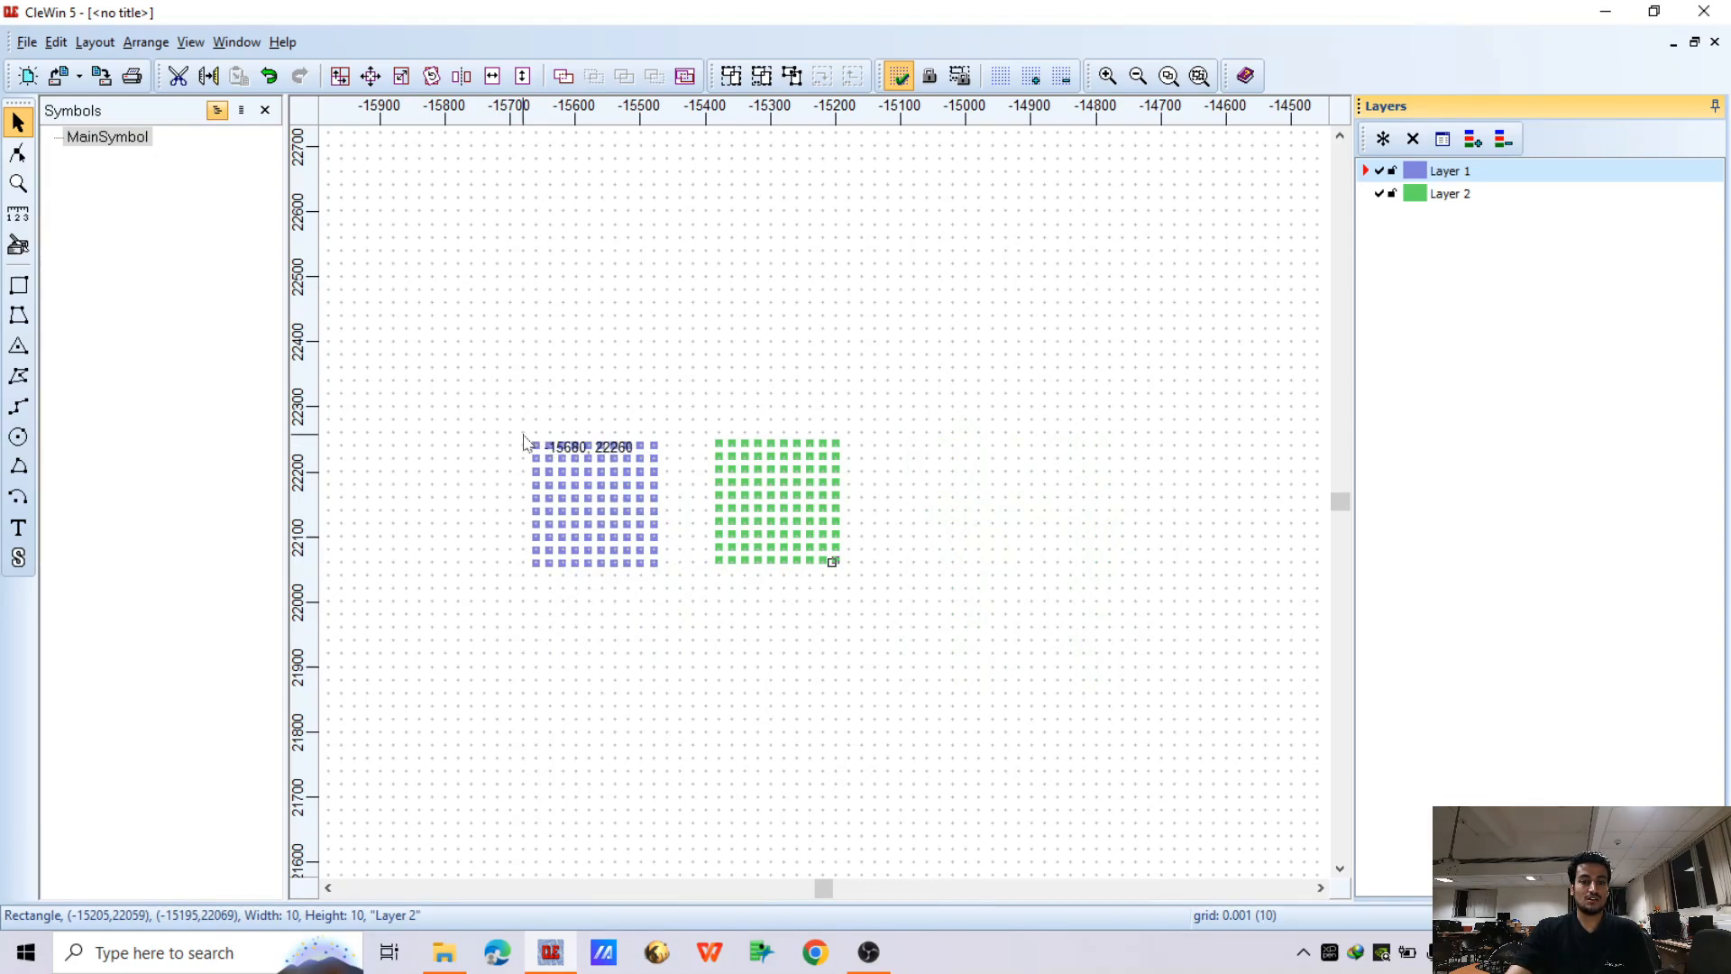
left_click_drag(508, 425, 689, 632)
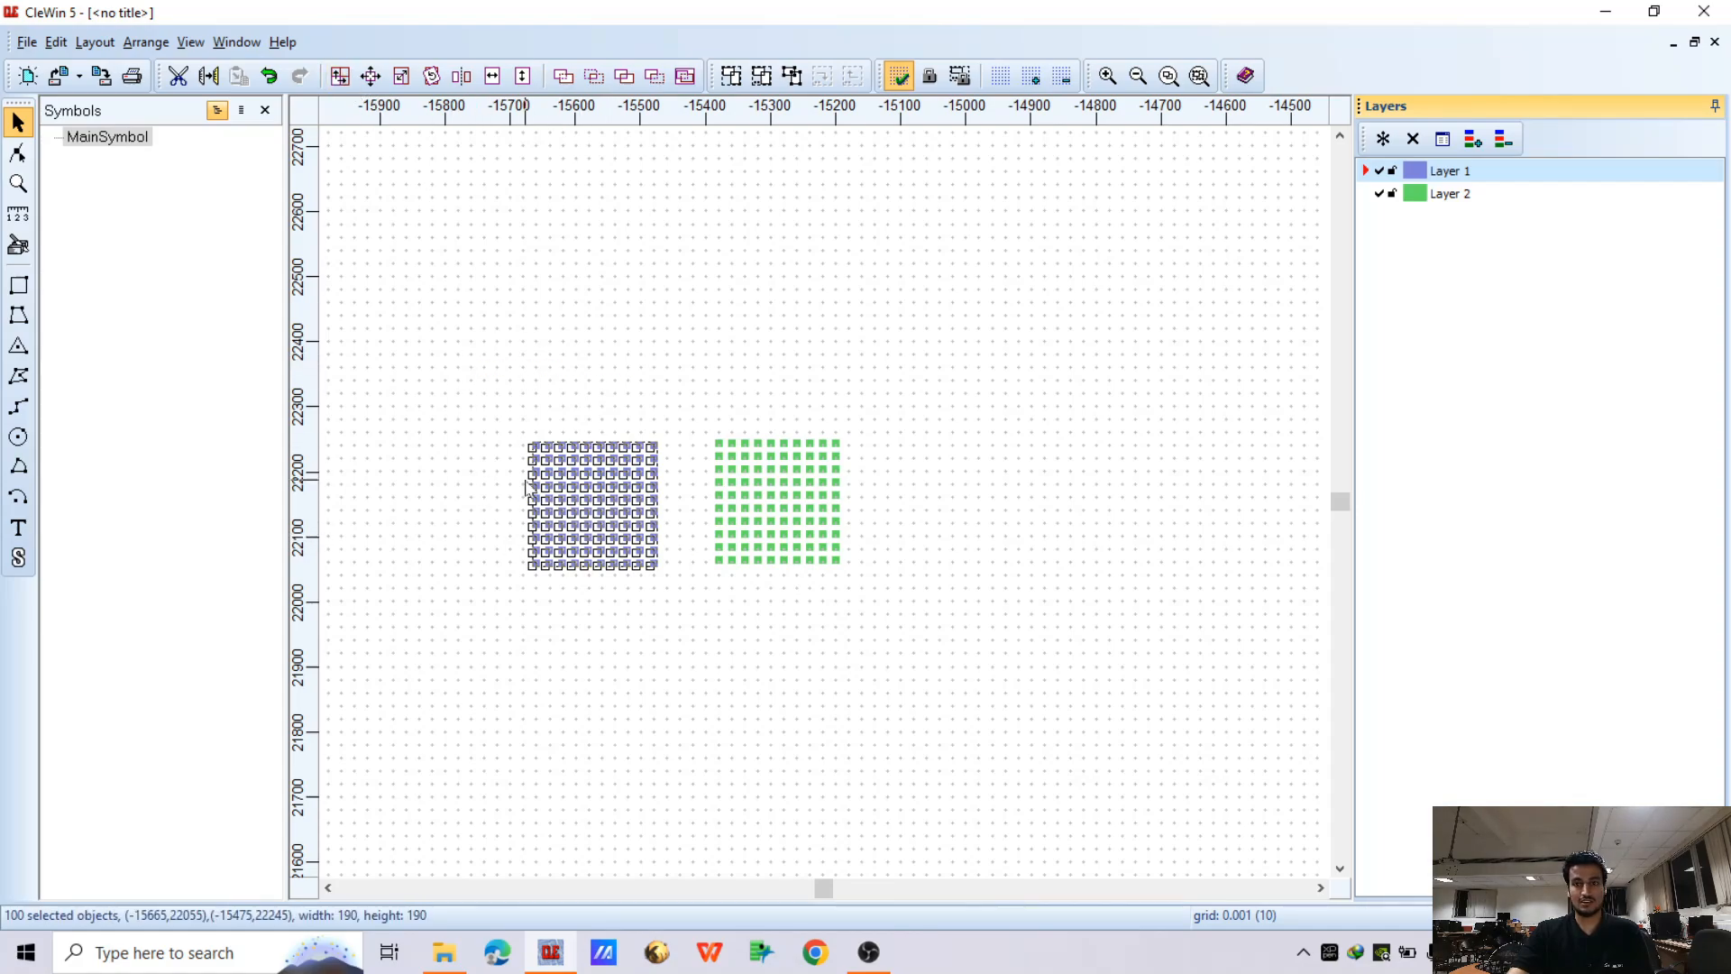
left_click(342, 77)
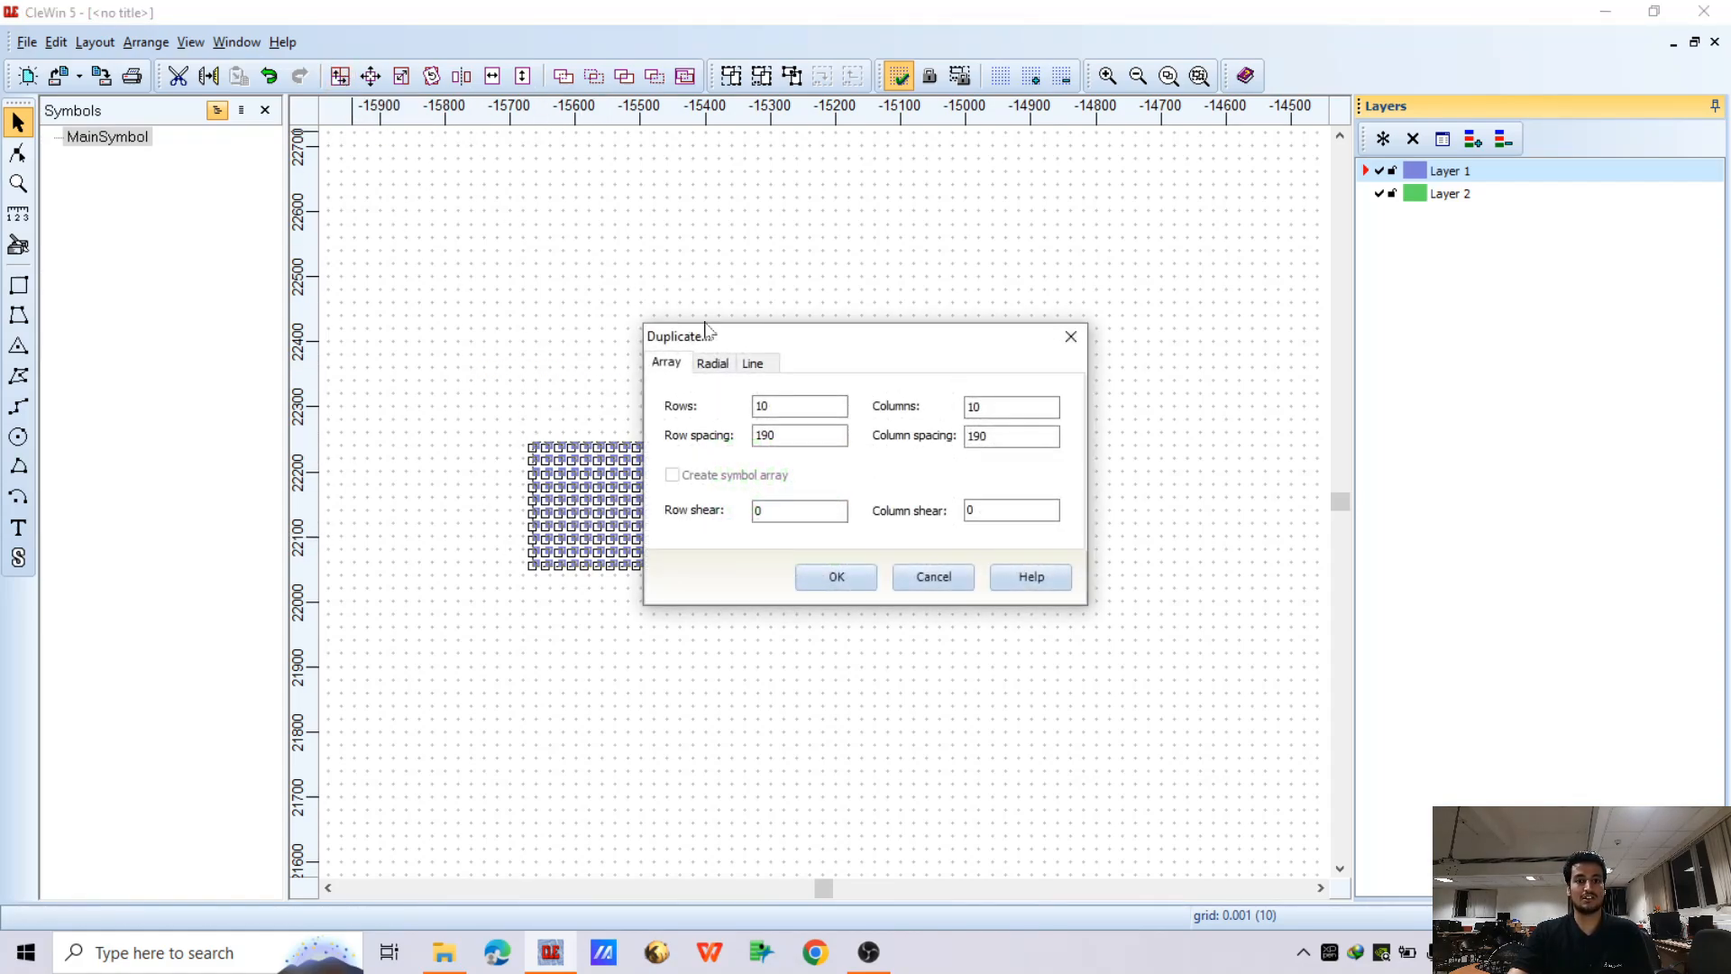
left_click_drag(766, 346, 906, 250)
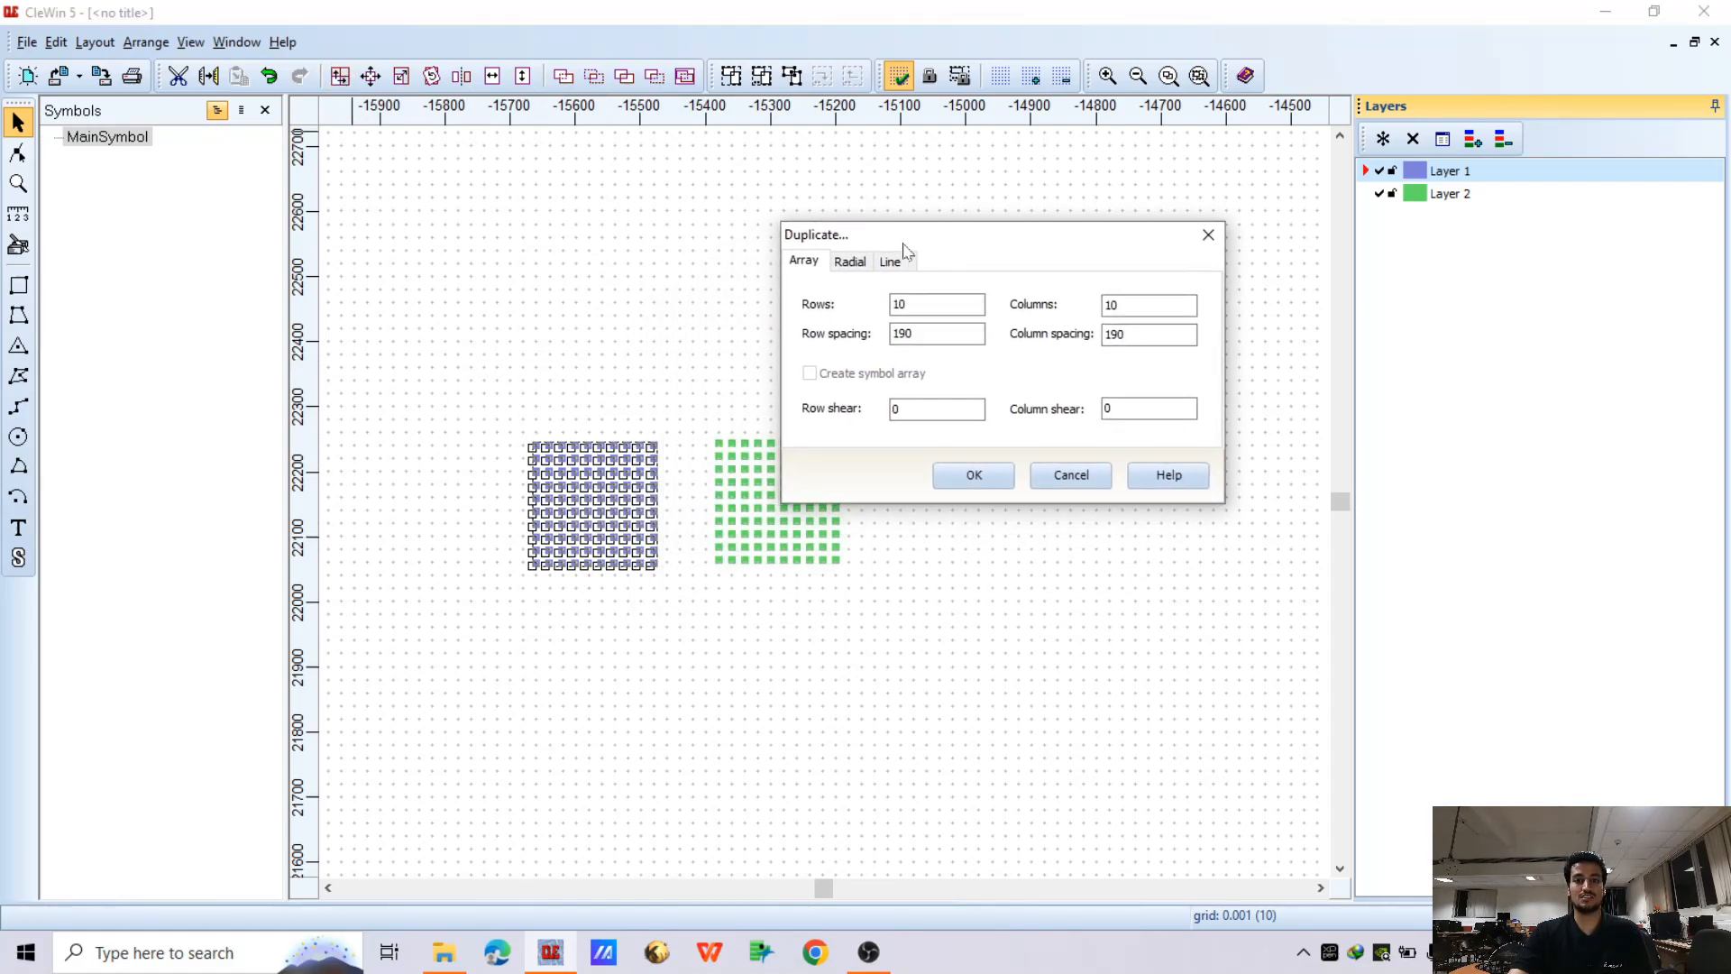
left_click(859, 270)
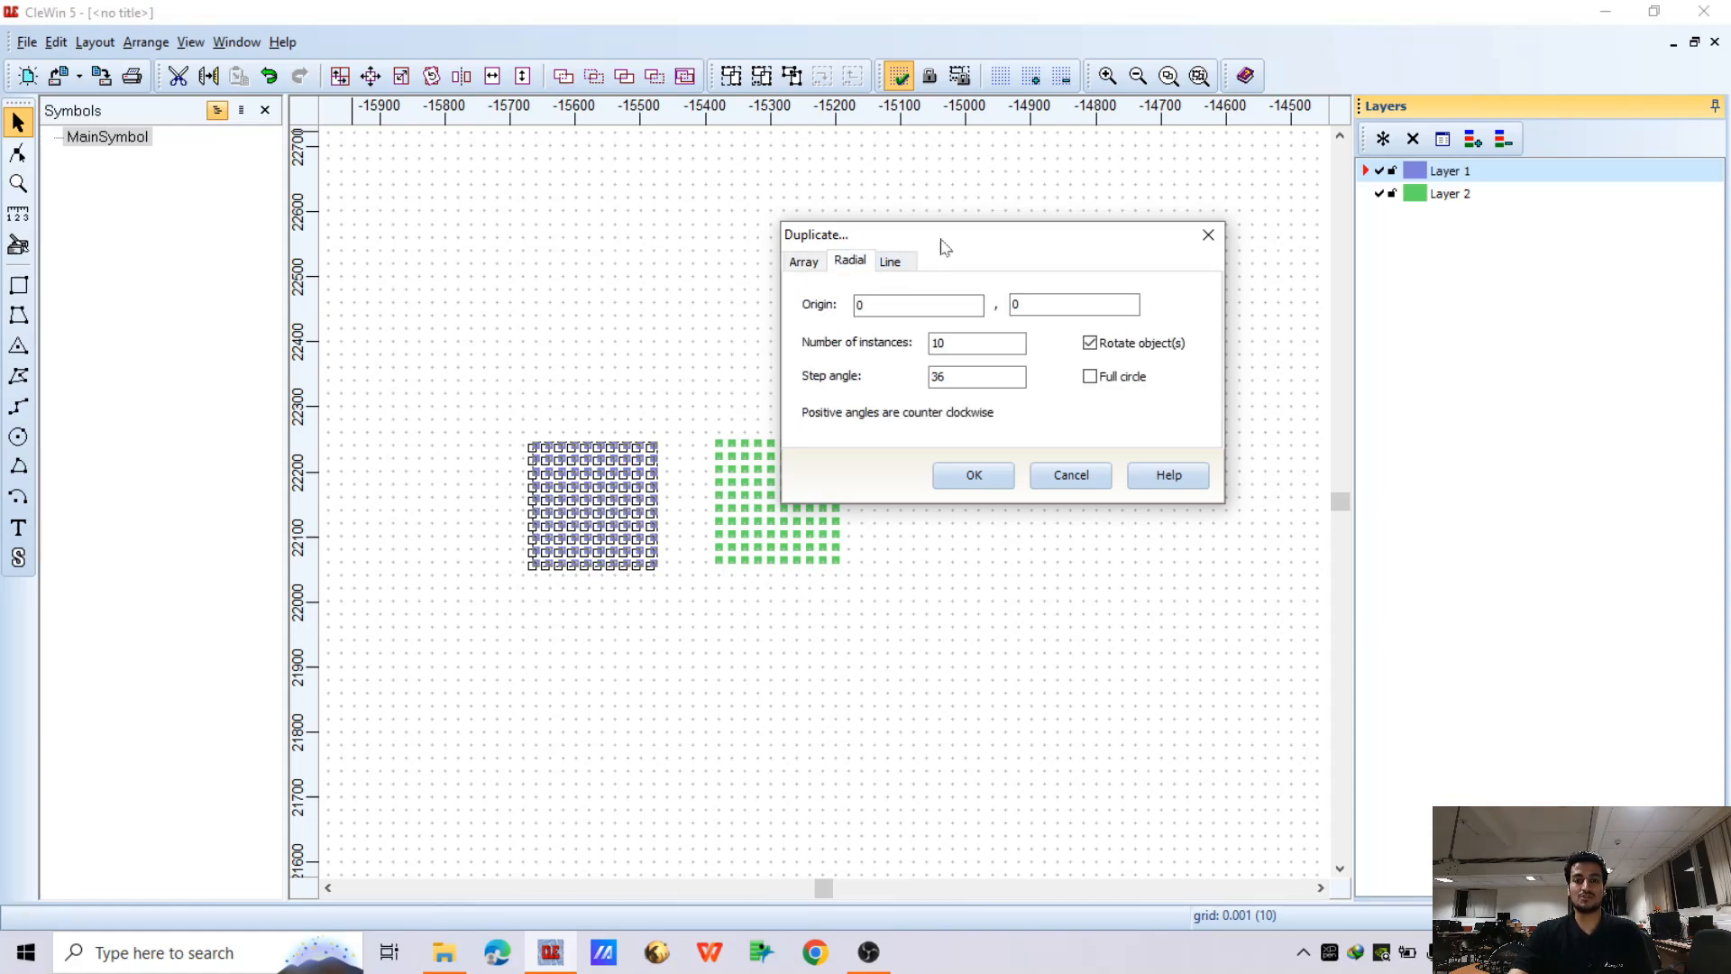
left_click_drag(943, 236, 991, 194)
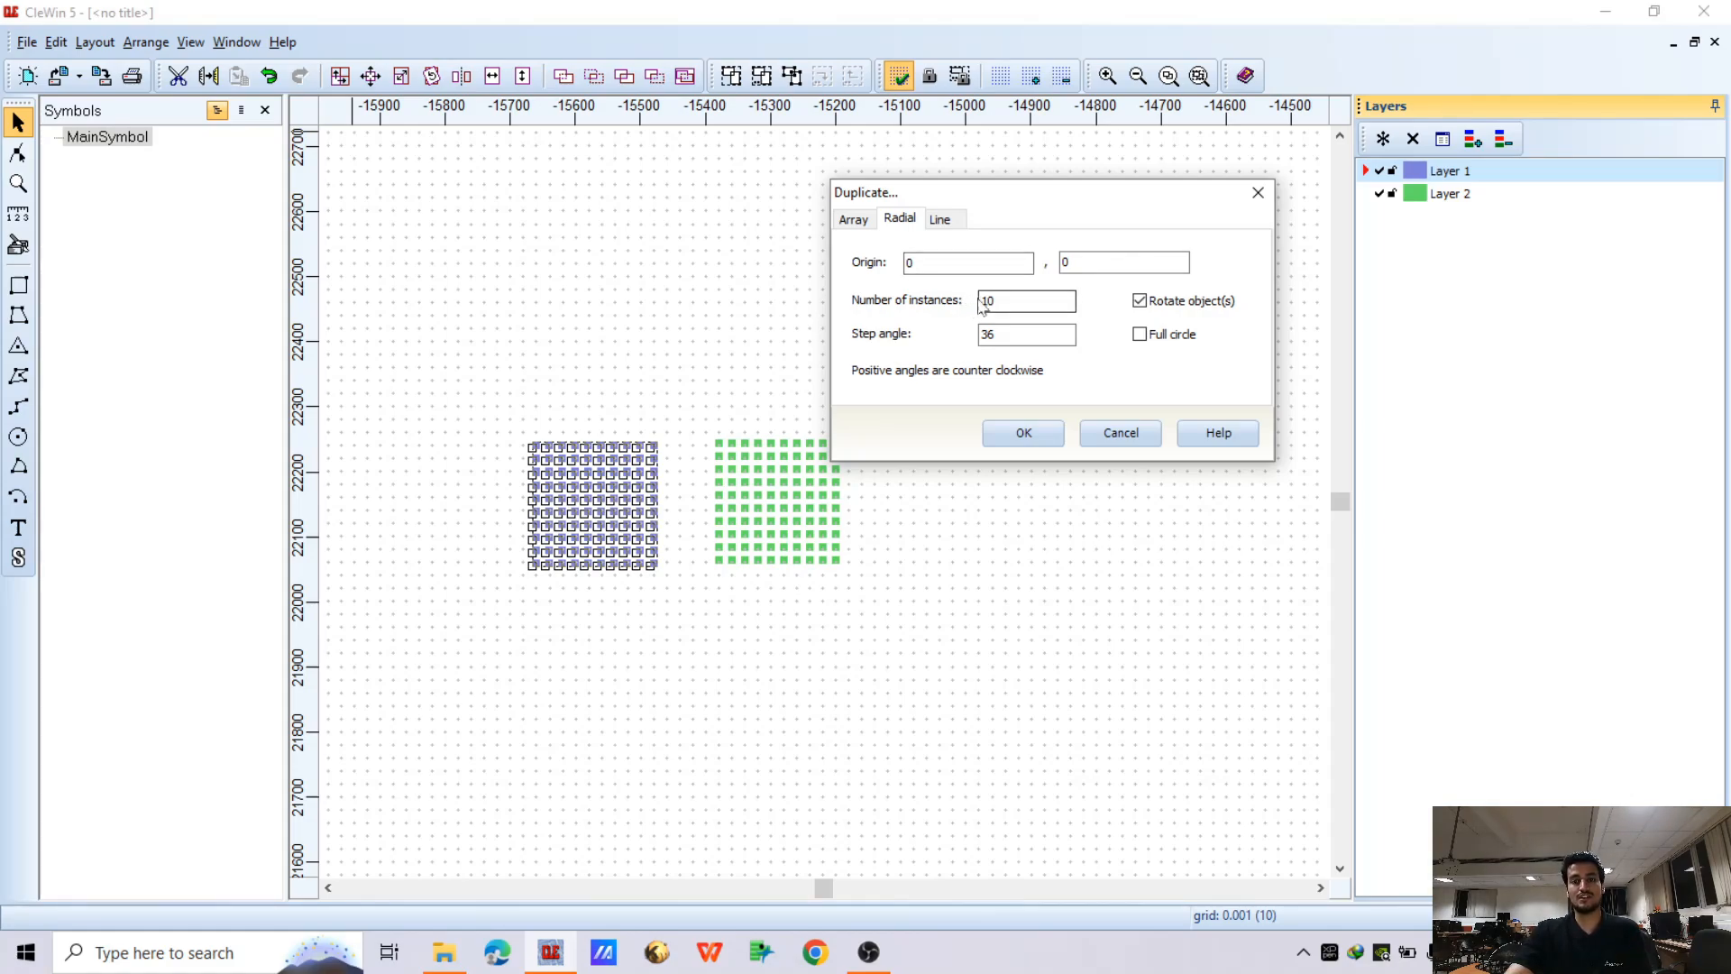
left_click_drag(997, 301, 891, 303)
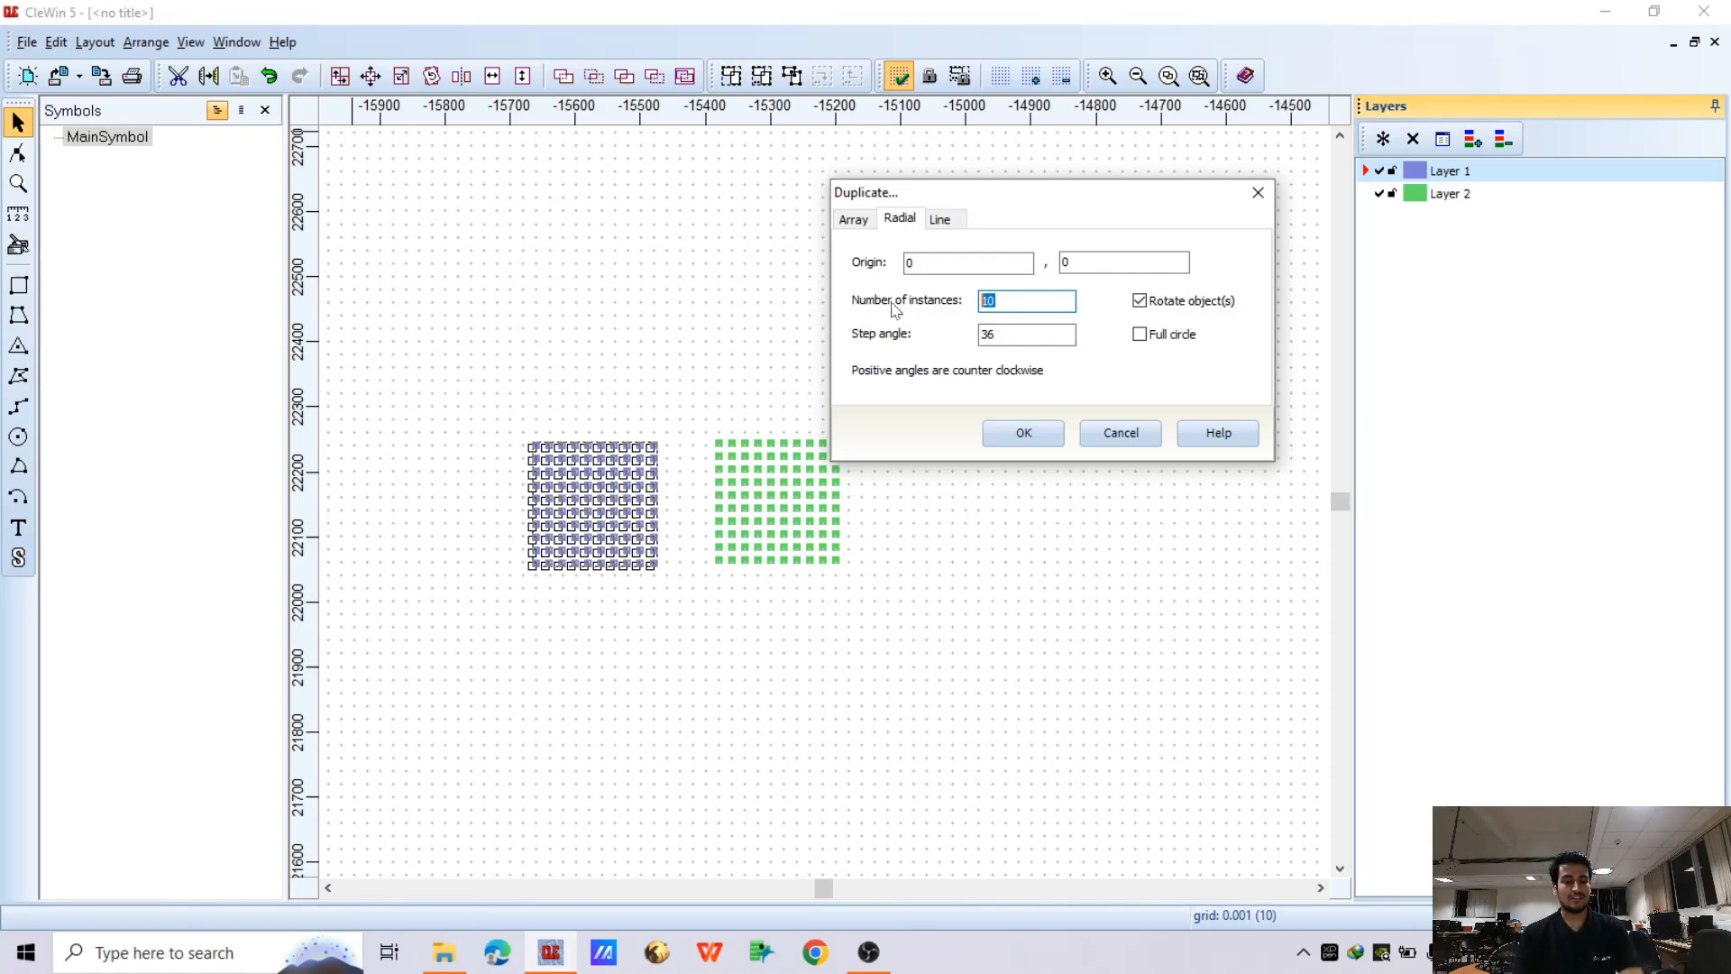
type("12")
left_click(995, 333)
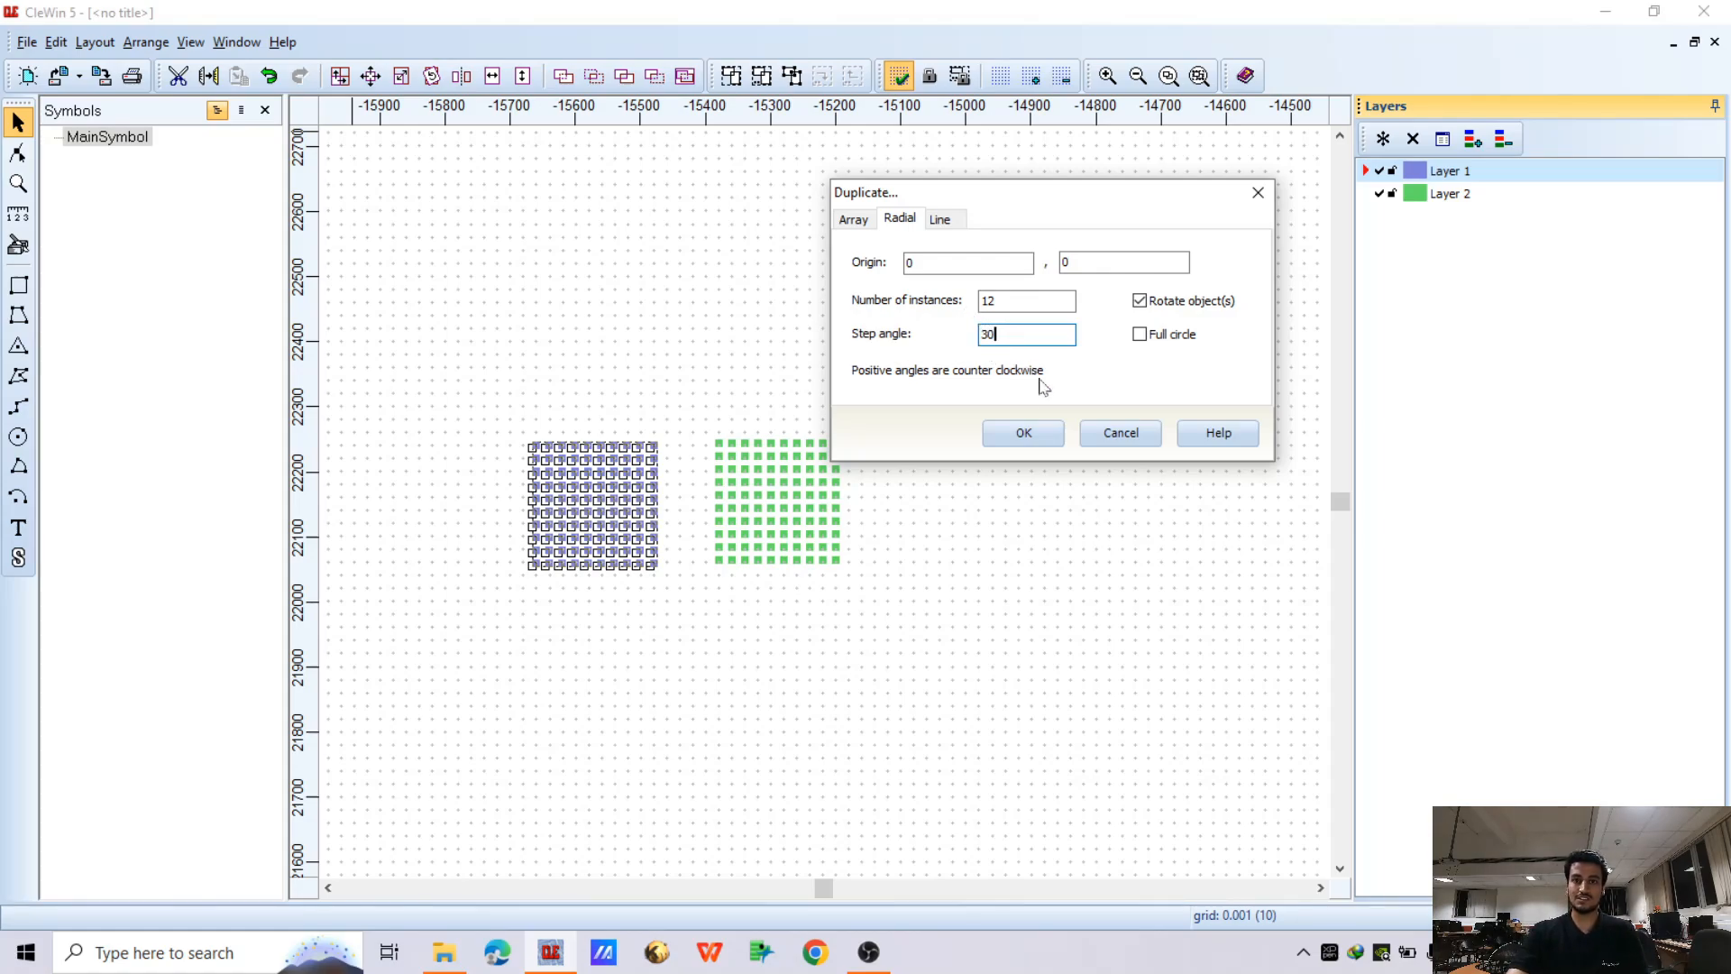
left_click(1024, 434)
Examine the placement and rotation of the radial copies of the Layer 1 array inside the circular wafer outline
scroll(577, 301, "down", 8)
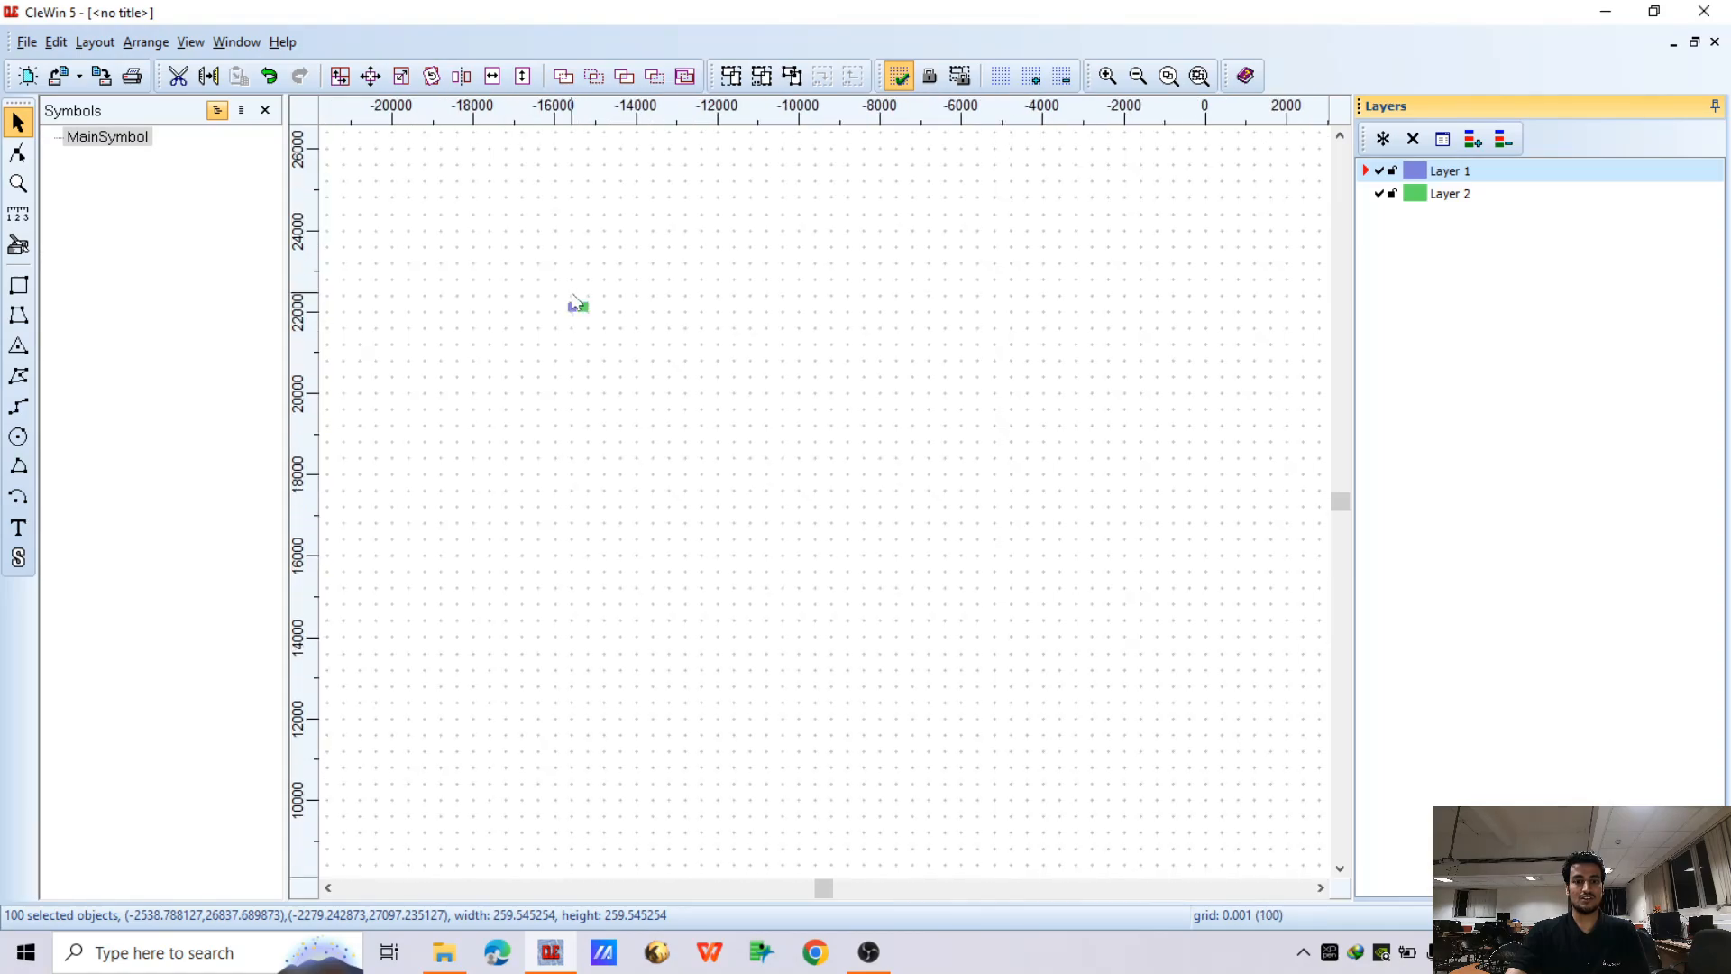
scroll(595, 306, "down", 2)
scroll(646, 372, "up", 2)
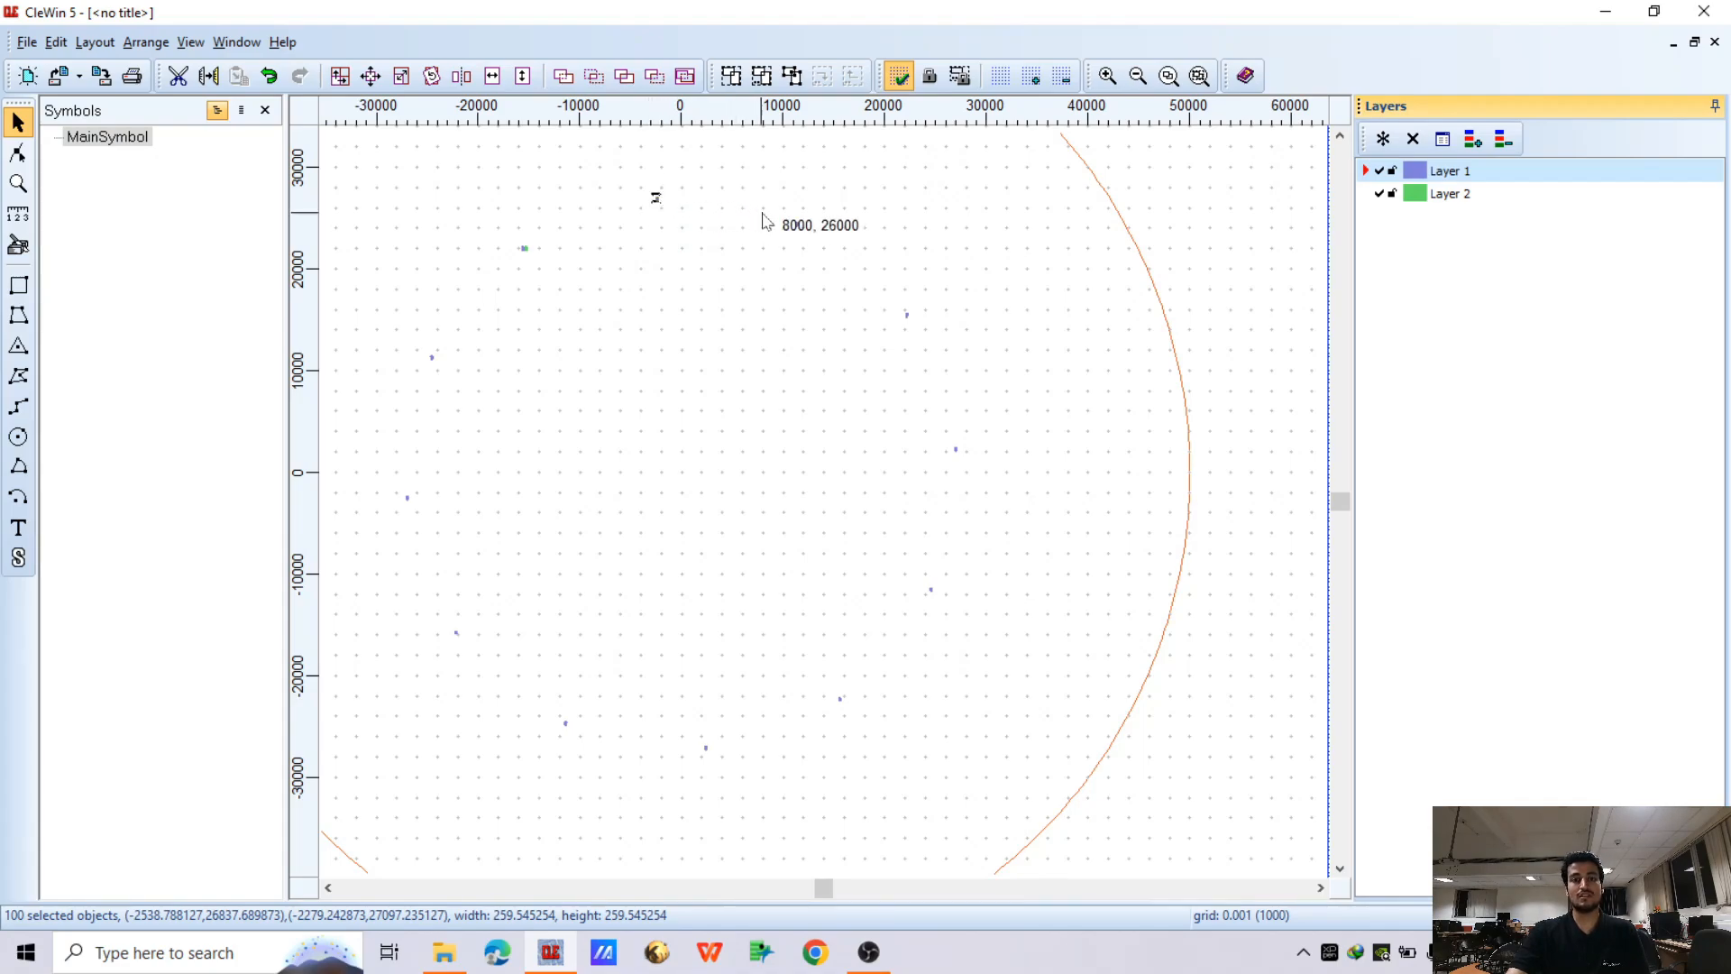
scroll(529, 270, "up", 2)
scroll(664, 316, "down", 1)
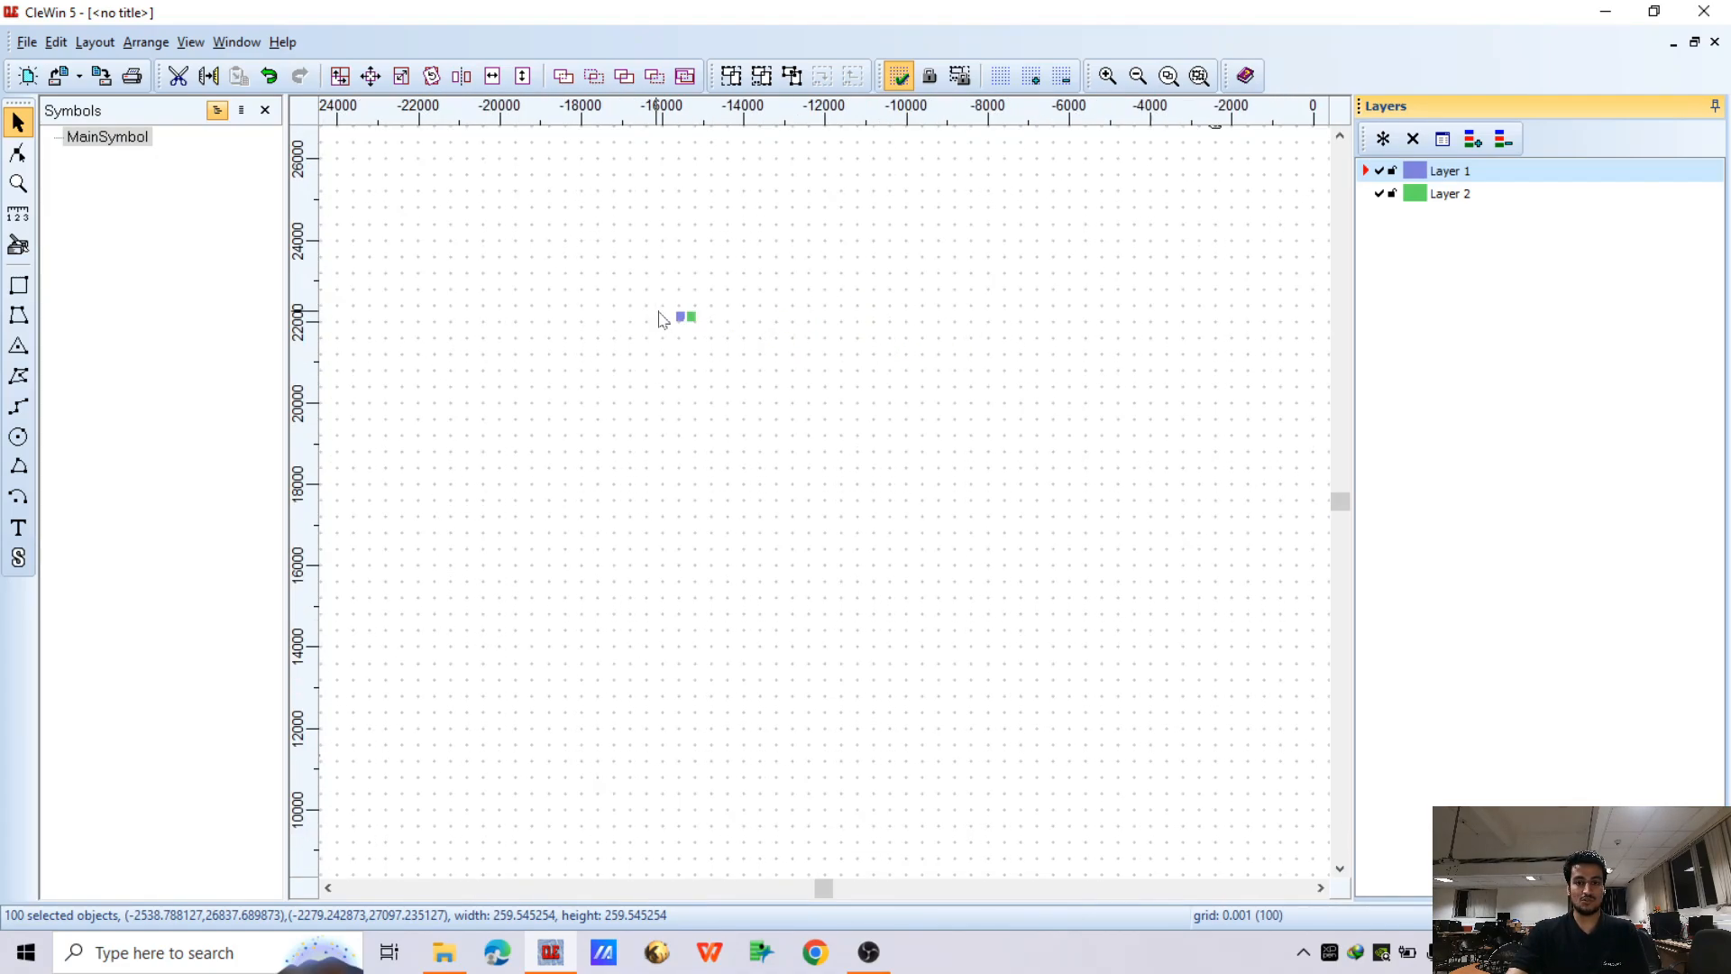
scroll(868, 287, "down", 1)
scroll(952, 250, "up", 1)
scroll(879, 209, "down", 3)
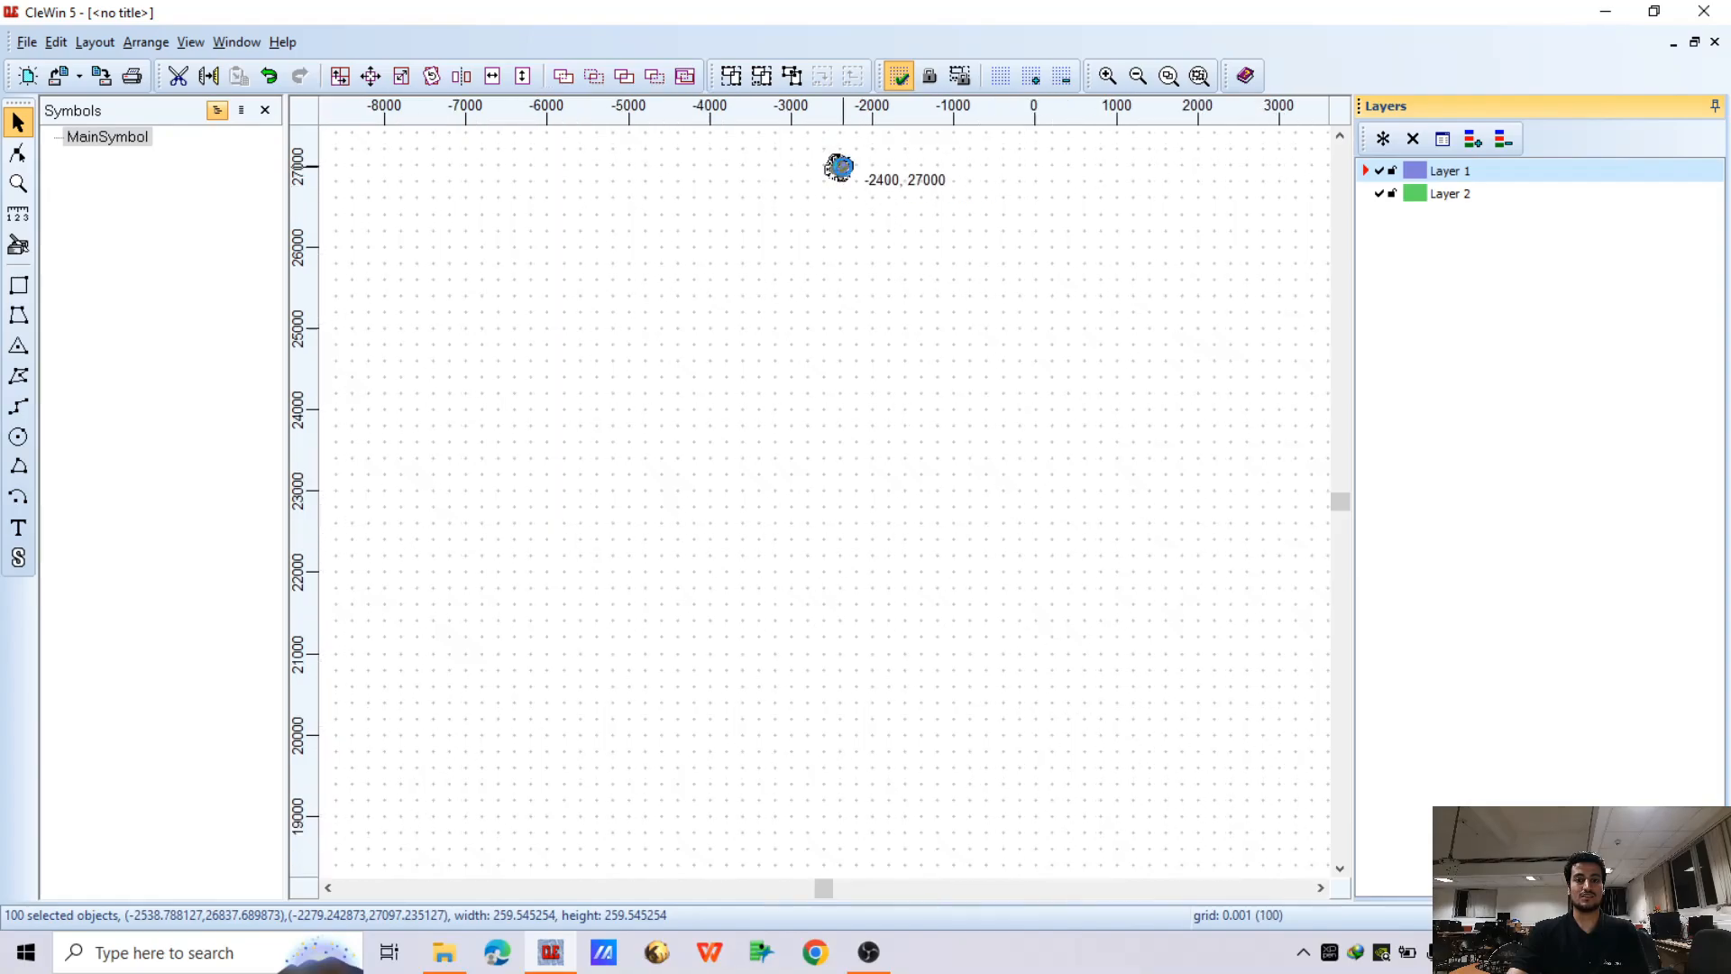
scroll(992, 270, "down", 2)
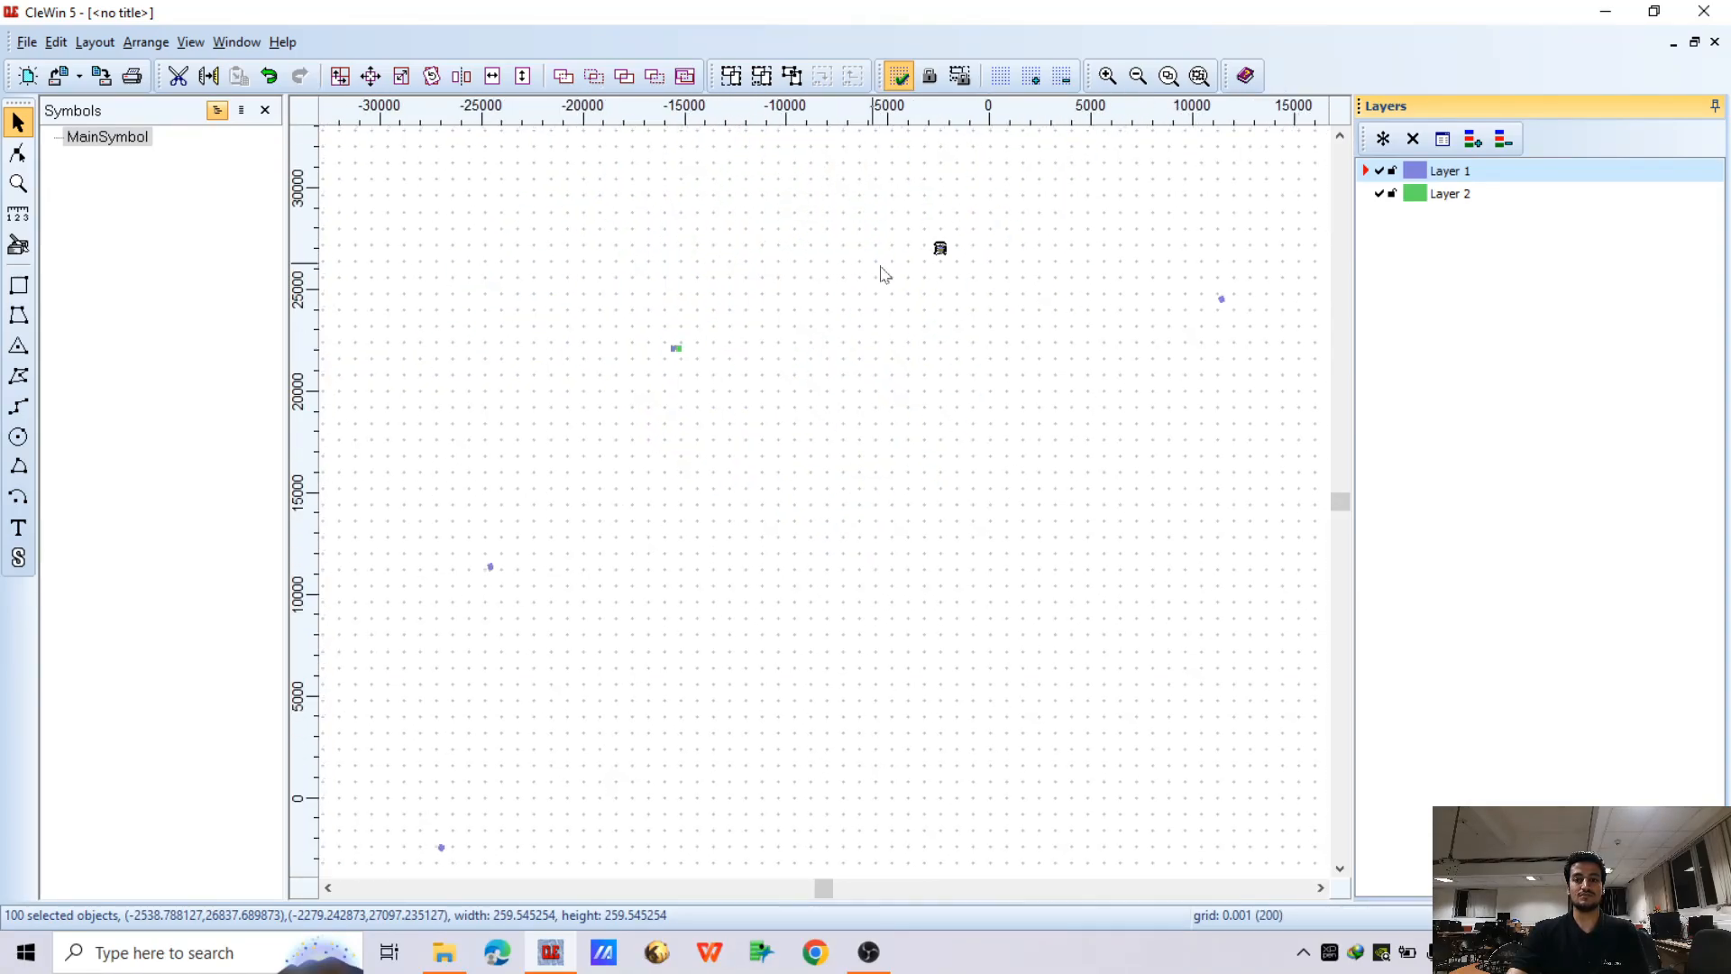
scroll(1269, 307, "up", 2)
scroll(916, 243, "up", 3)
scroll(916, 243, "down", 6)
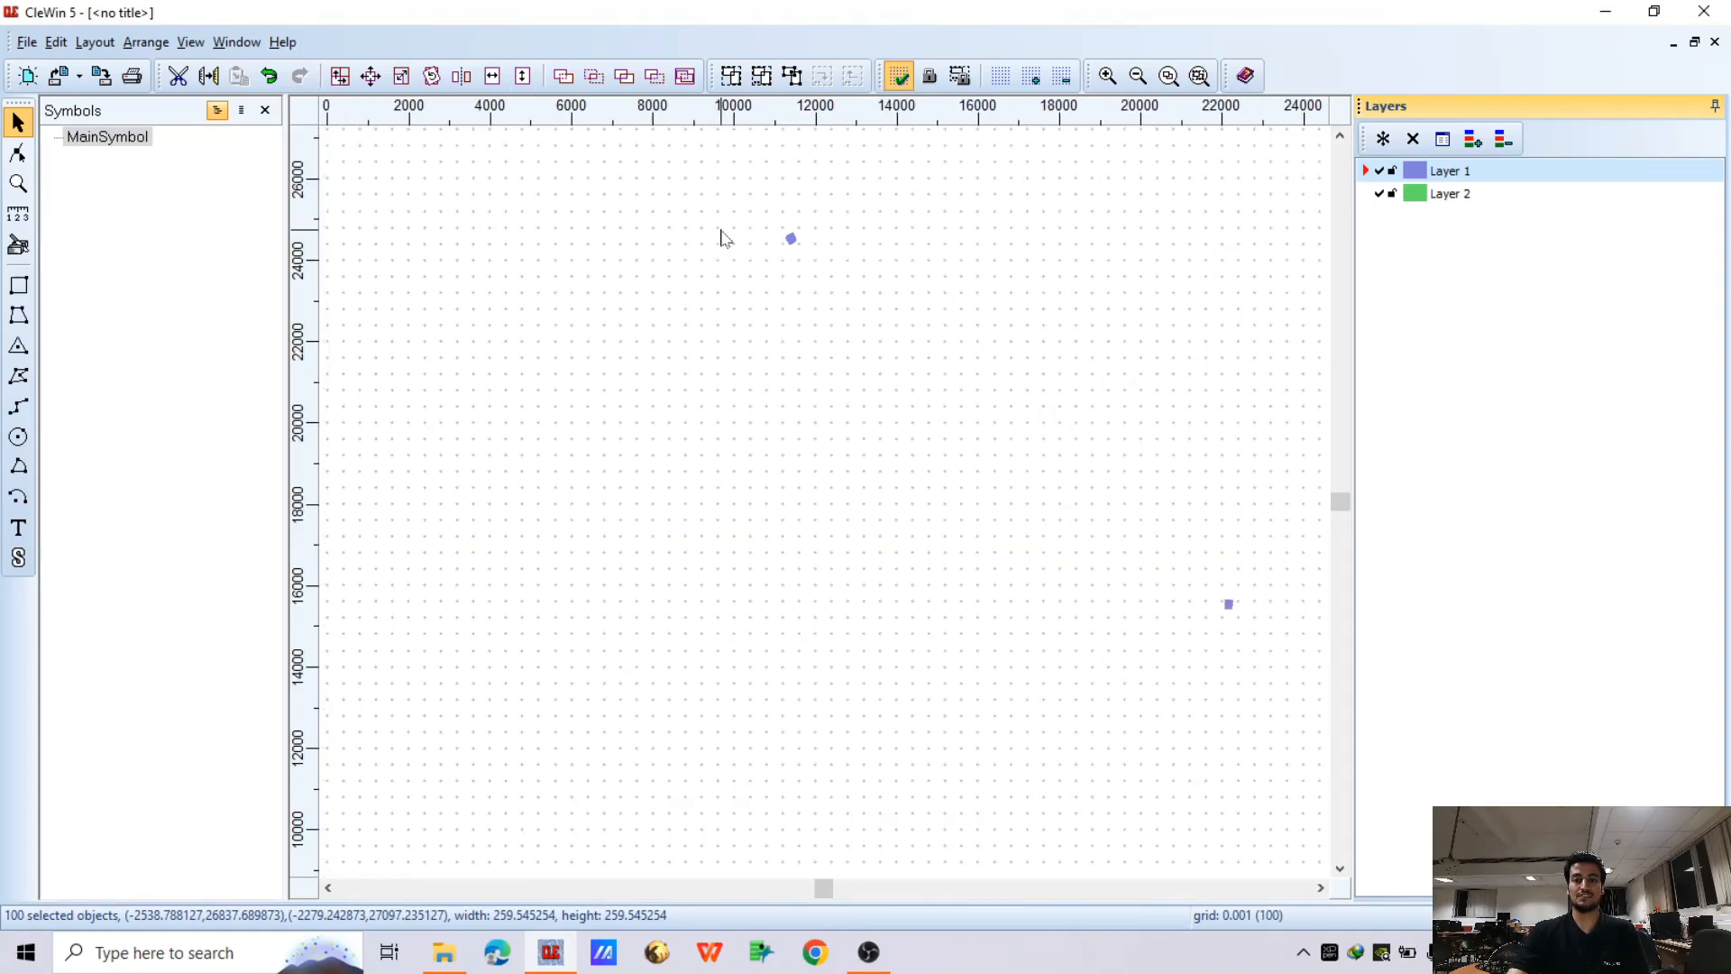
scroll(880, 324, "up", 3)
scroll(697, 293, "down", 1)
scroll(685, 289, "up", 3)
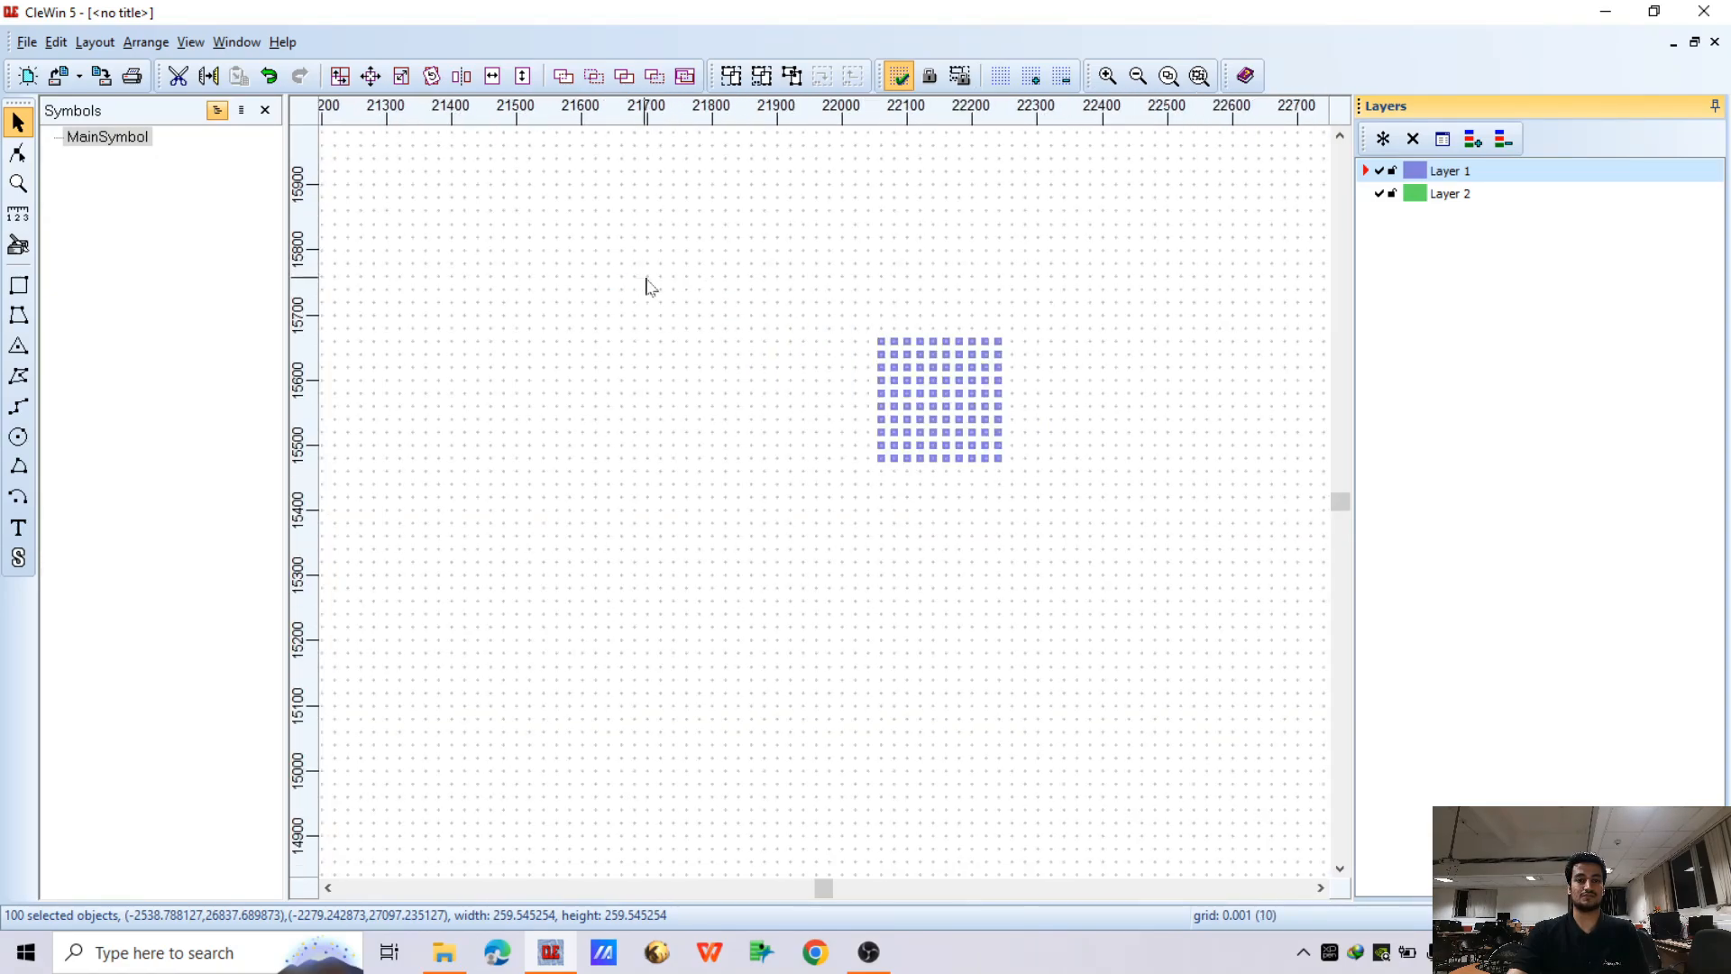
scroll(699, 348, "down", 6)
scroll(757, 392, "up", 2)
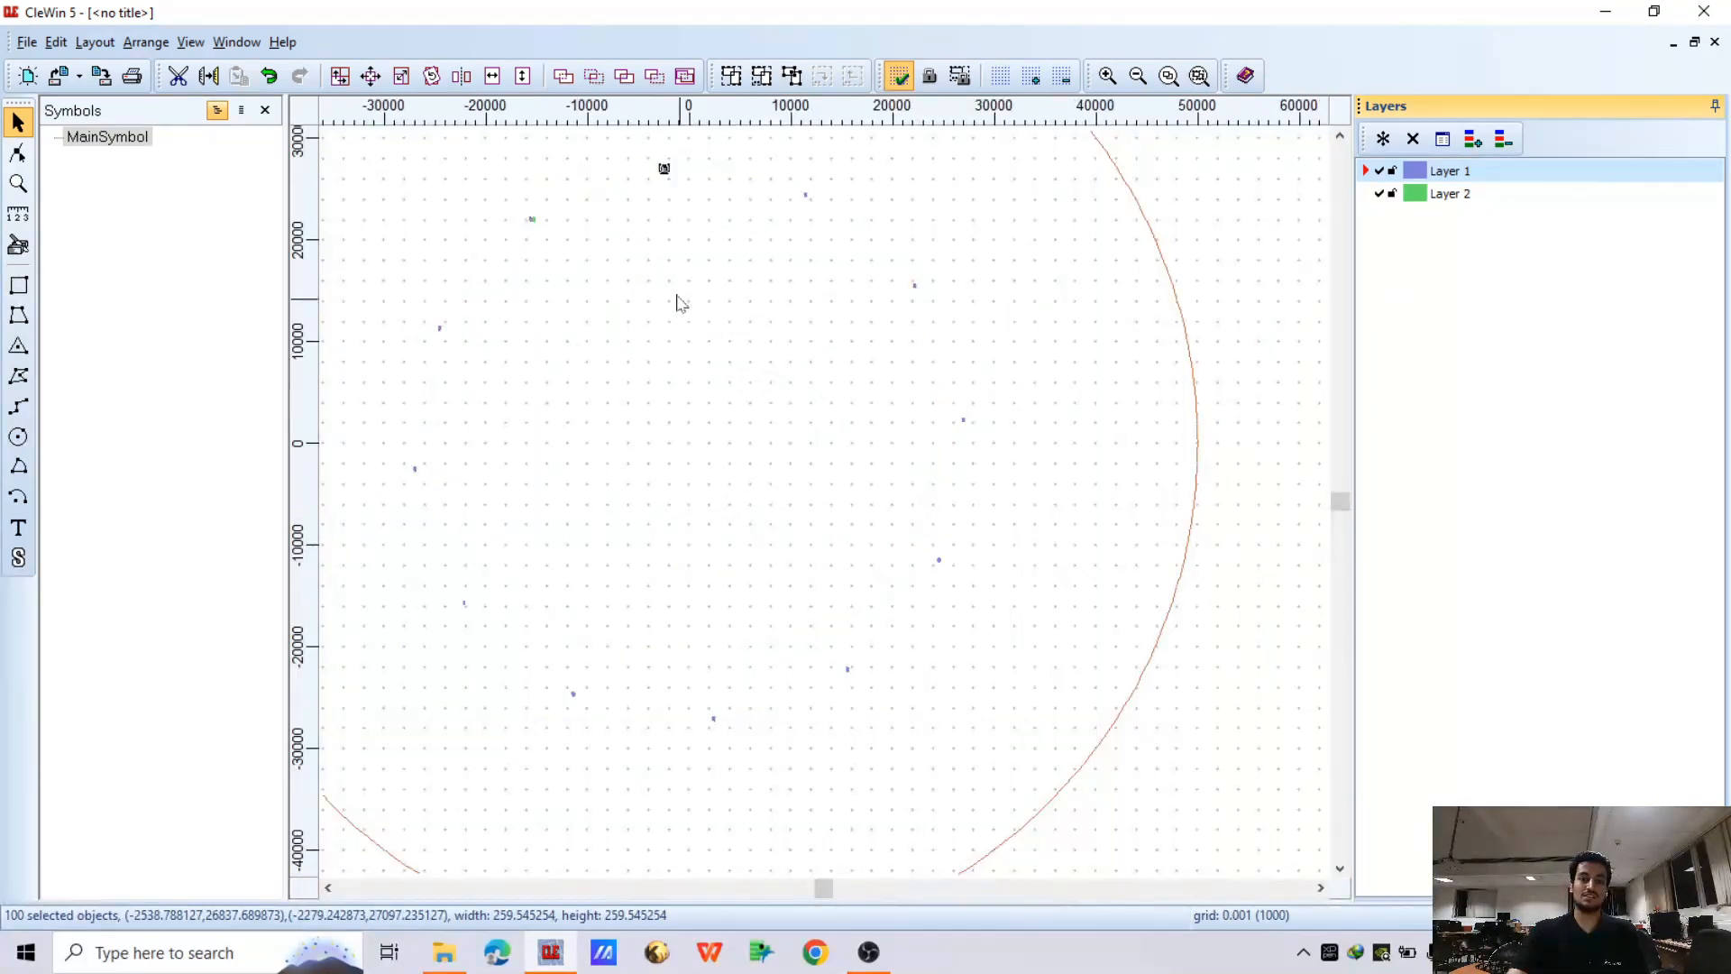
scroll(532, 225, "up", 3)
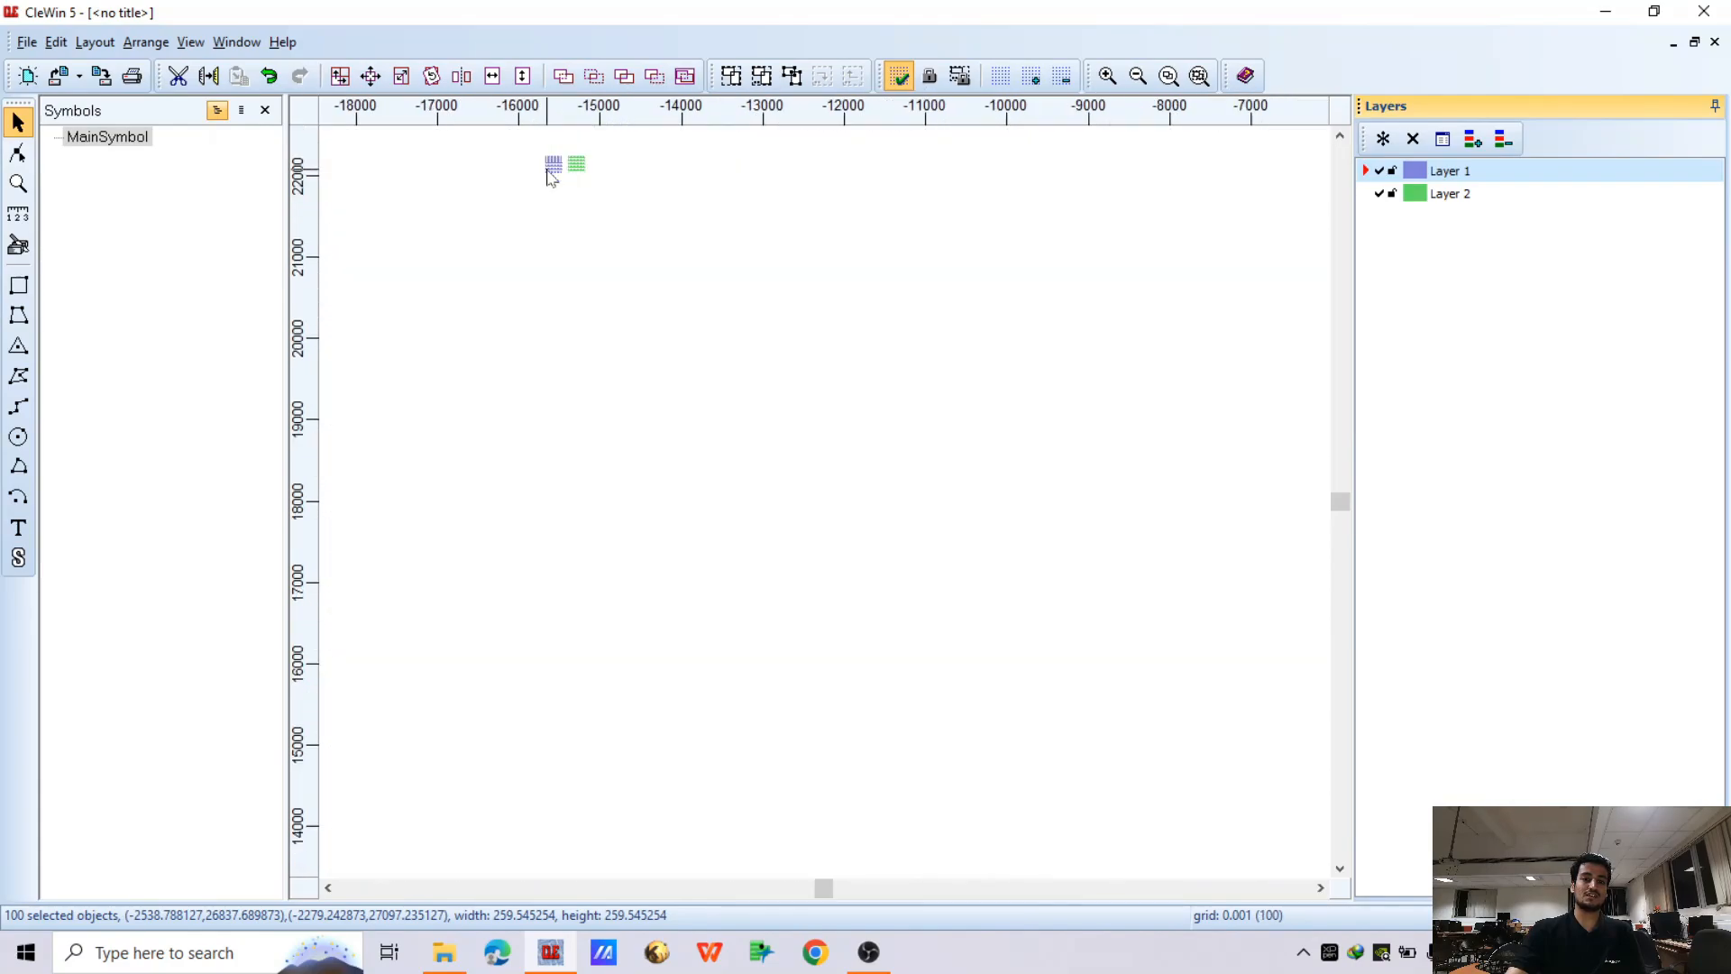
scroll(548, 177, "down", 6)
scroll(580, 240, "up", 2)
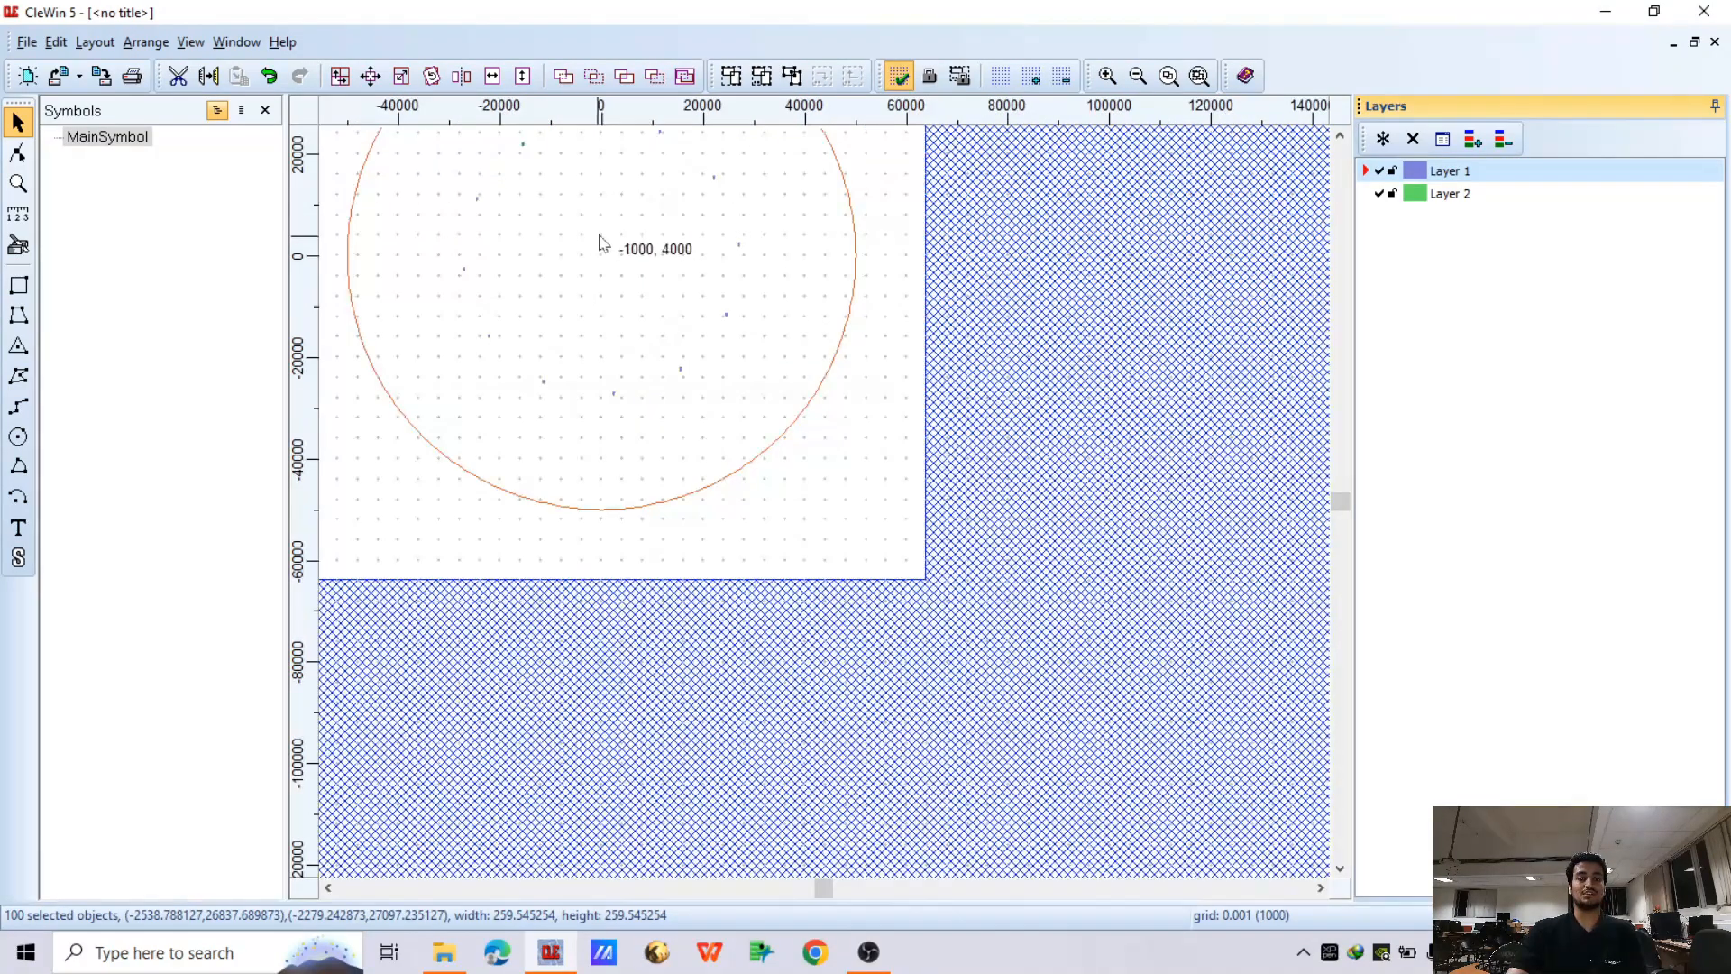
Place a vertical and a horizontal guide line at 0 to mark the centre of the wafer
left_click(601, 121)
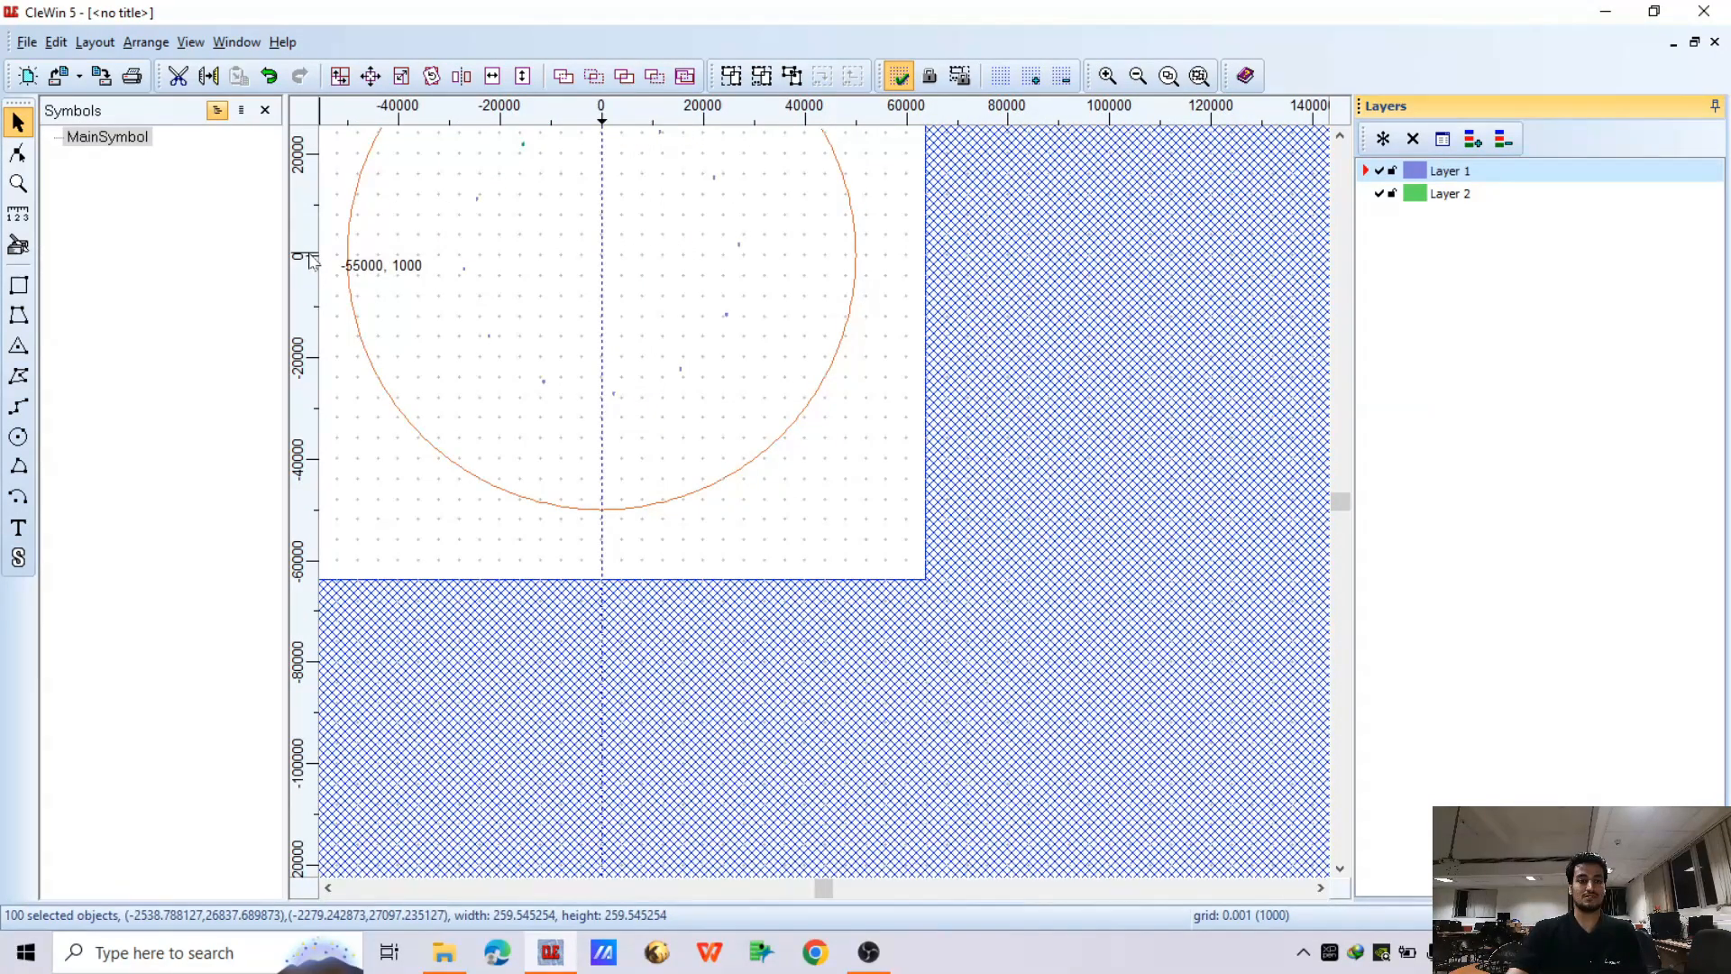
left_click(311, 264)
scroll(607, 259, "up", 2)
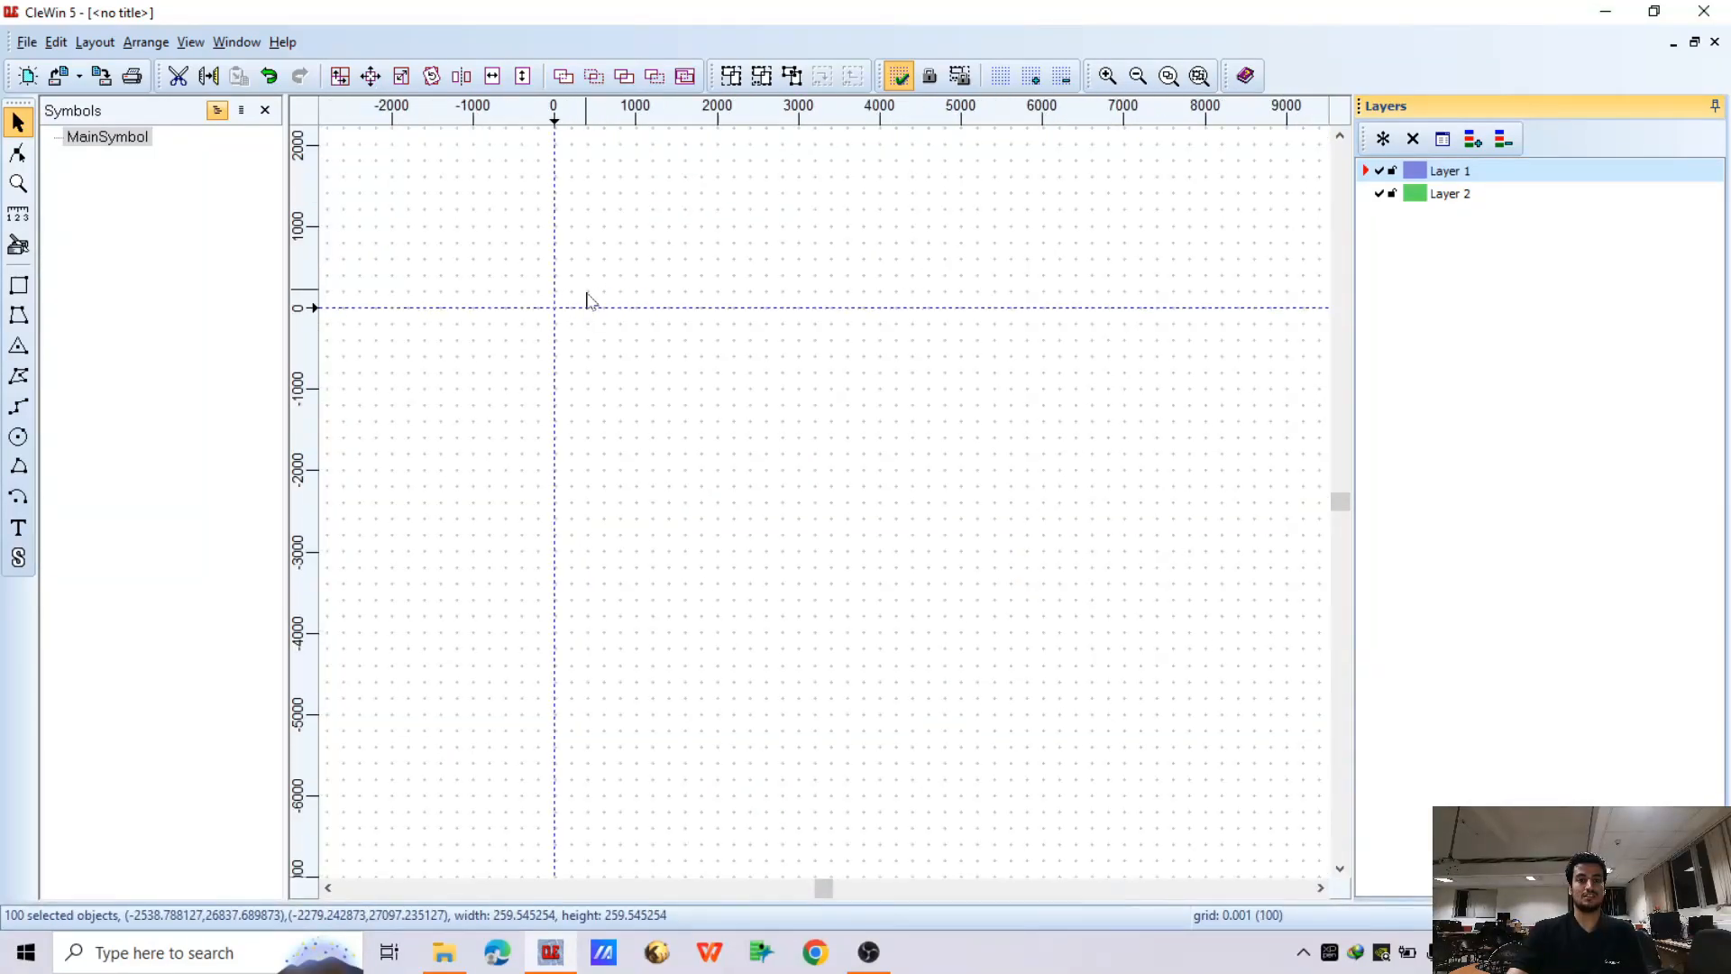
Check the radial copies against the centre guides and undo the radial duplication of the Layer 1 array
scroll(559, 316, "down", 4)
scroll(561, 293, "up", 1)
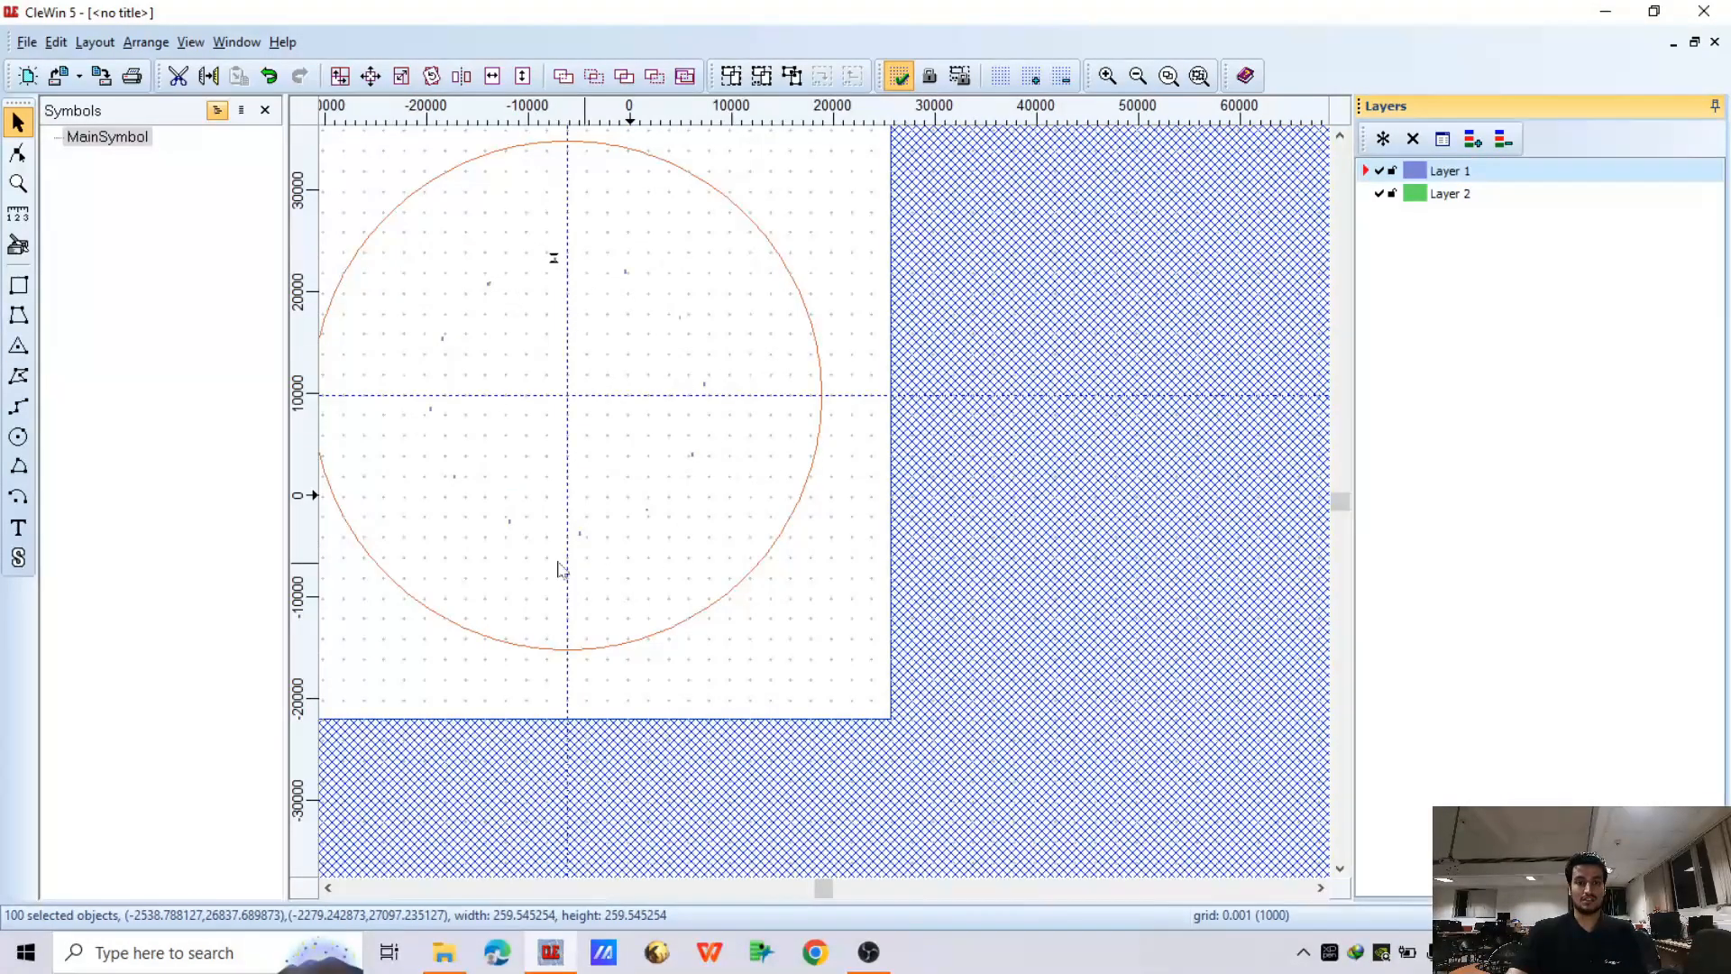
scroll(501, 422, "up", 2)
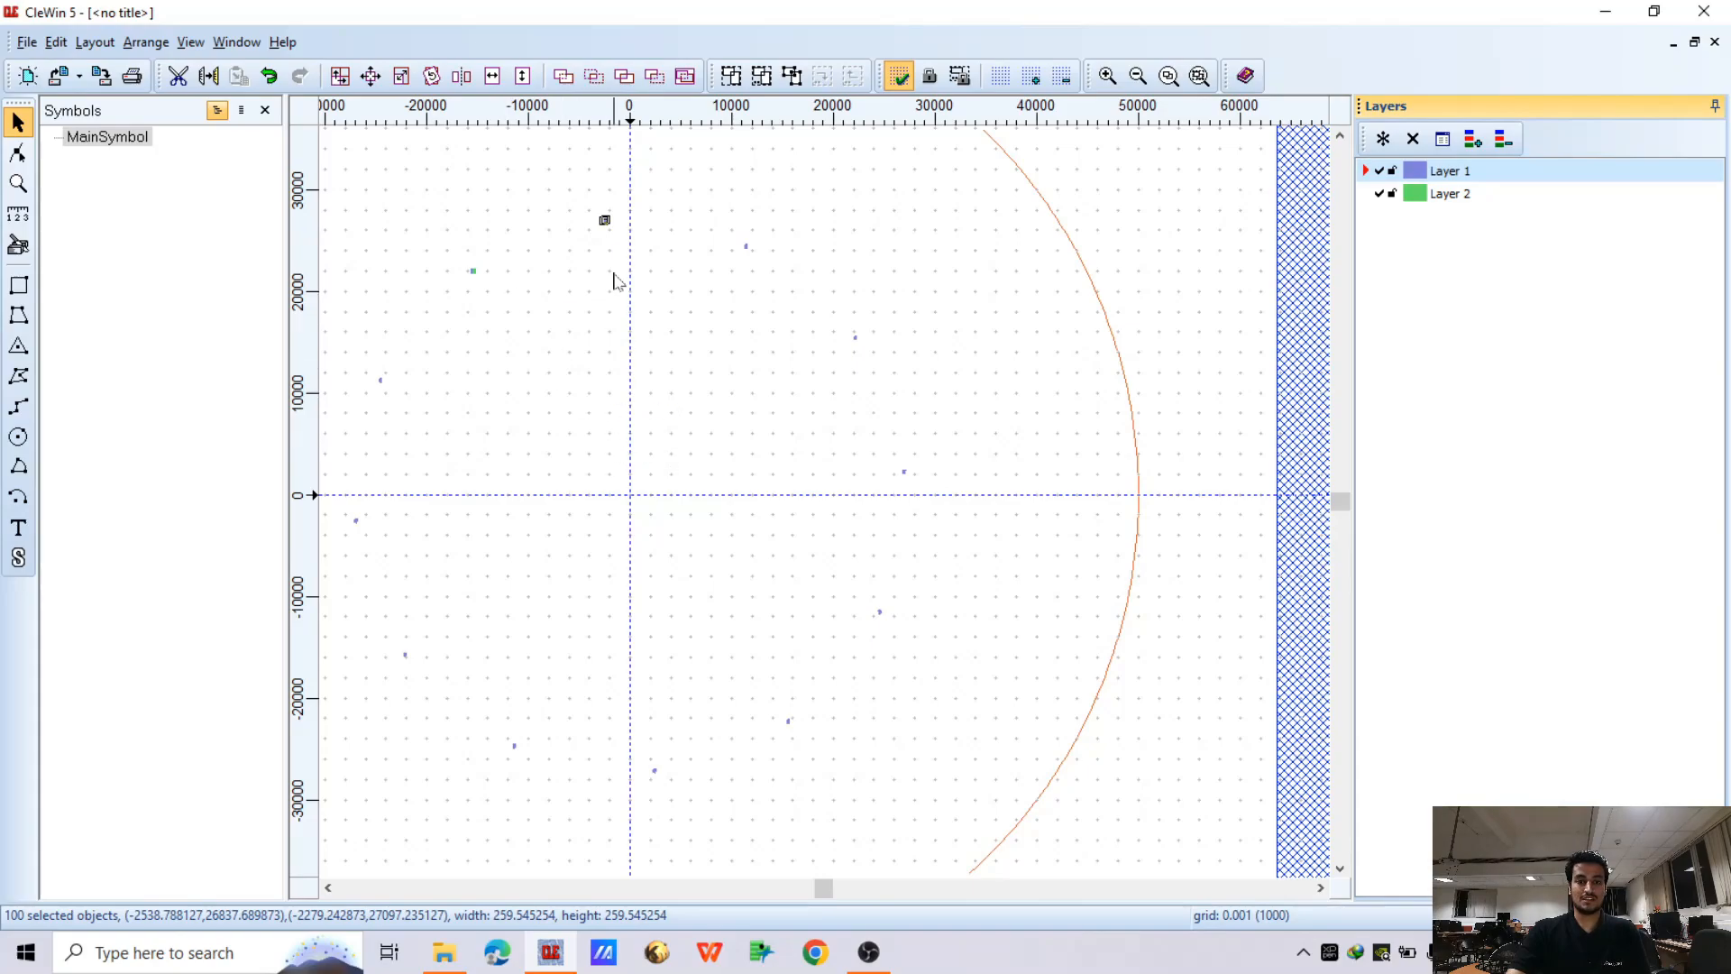
scroll(568, 256, "up", 1)
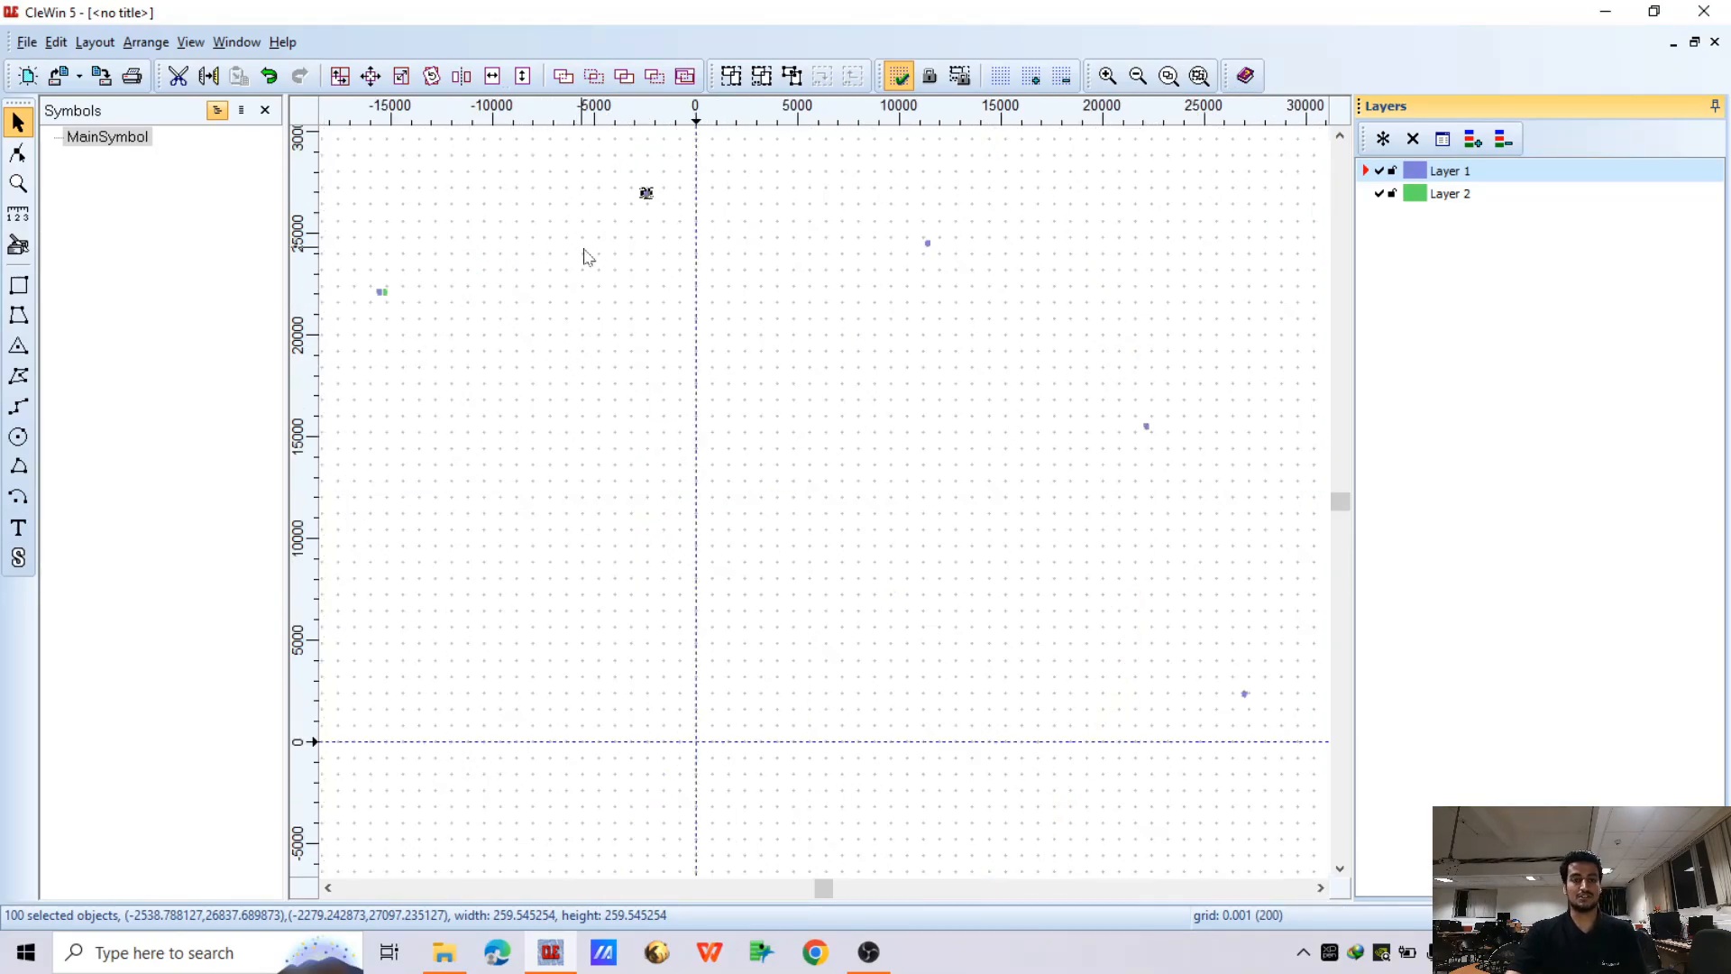
scroll(588, 258, "down", 2)
scroll(498, 264, "up", 5)
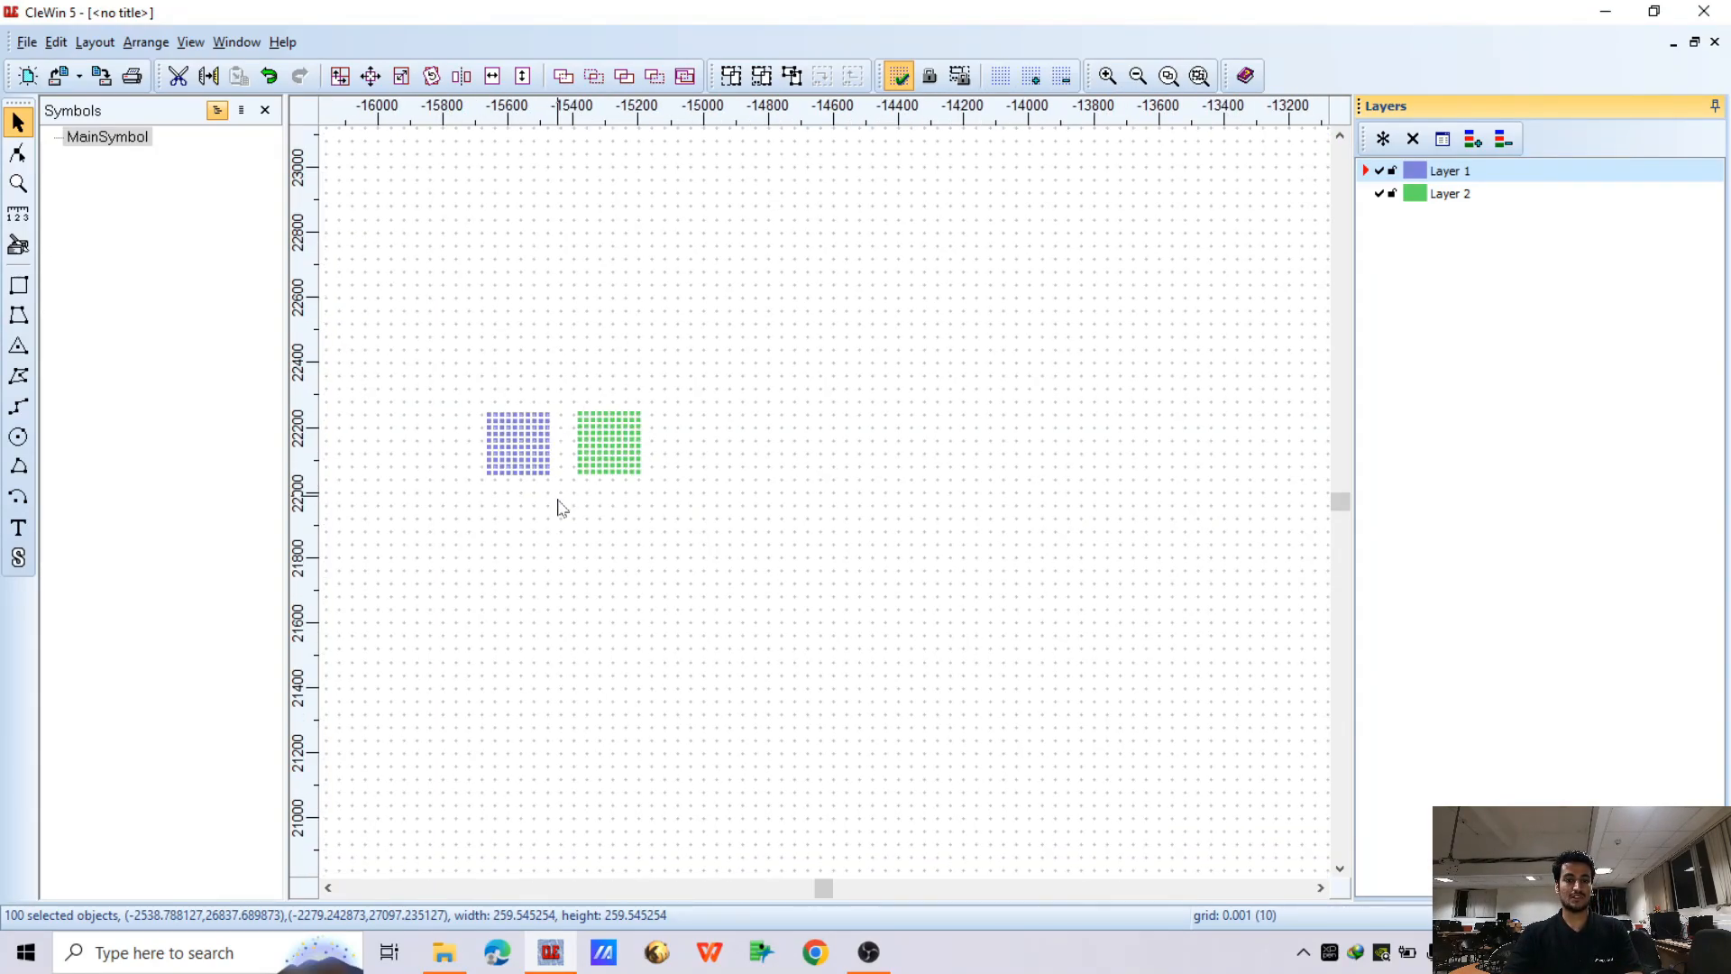
scroll(560, 508, "up", 2)
key("ctrl+z")
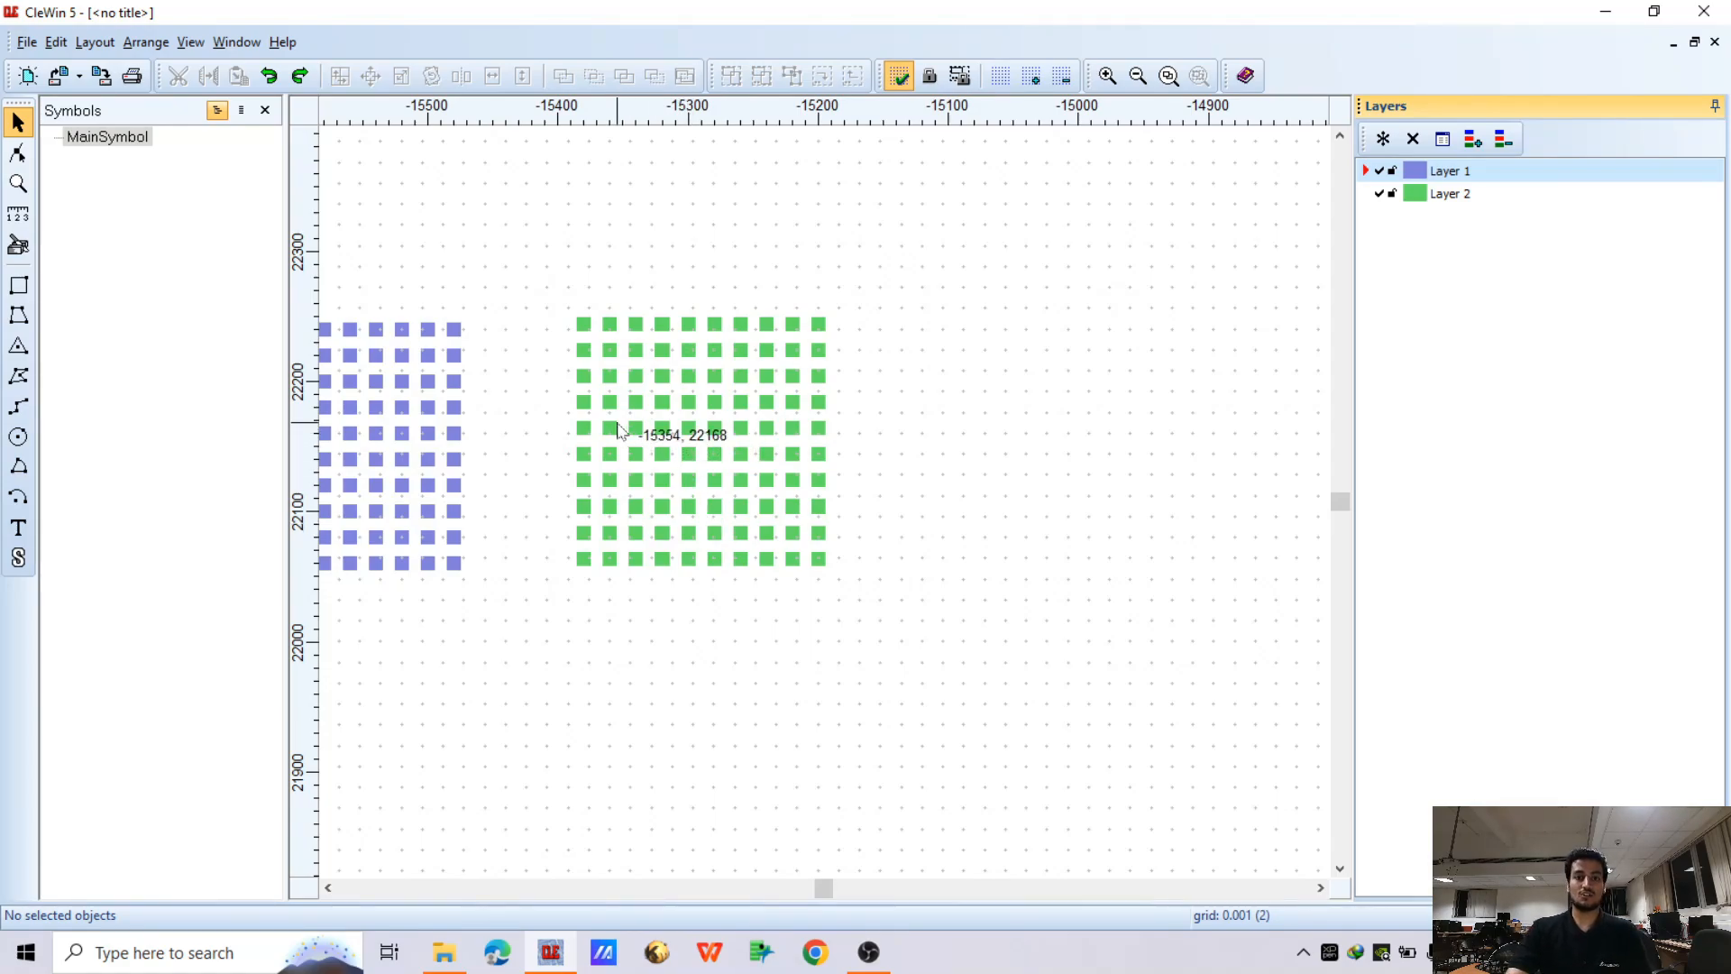
Duplicate the whole Layer 2 array along a line with 5 instances, horizontal displacement 300 and vertical displacement 500
left_click_drag(547, 290, 970, 637)
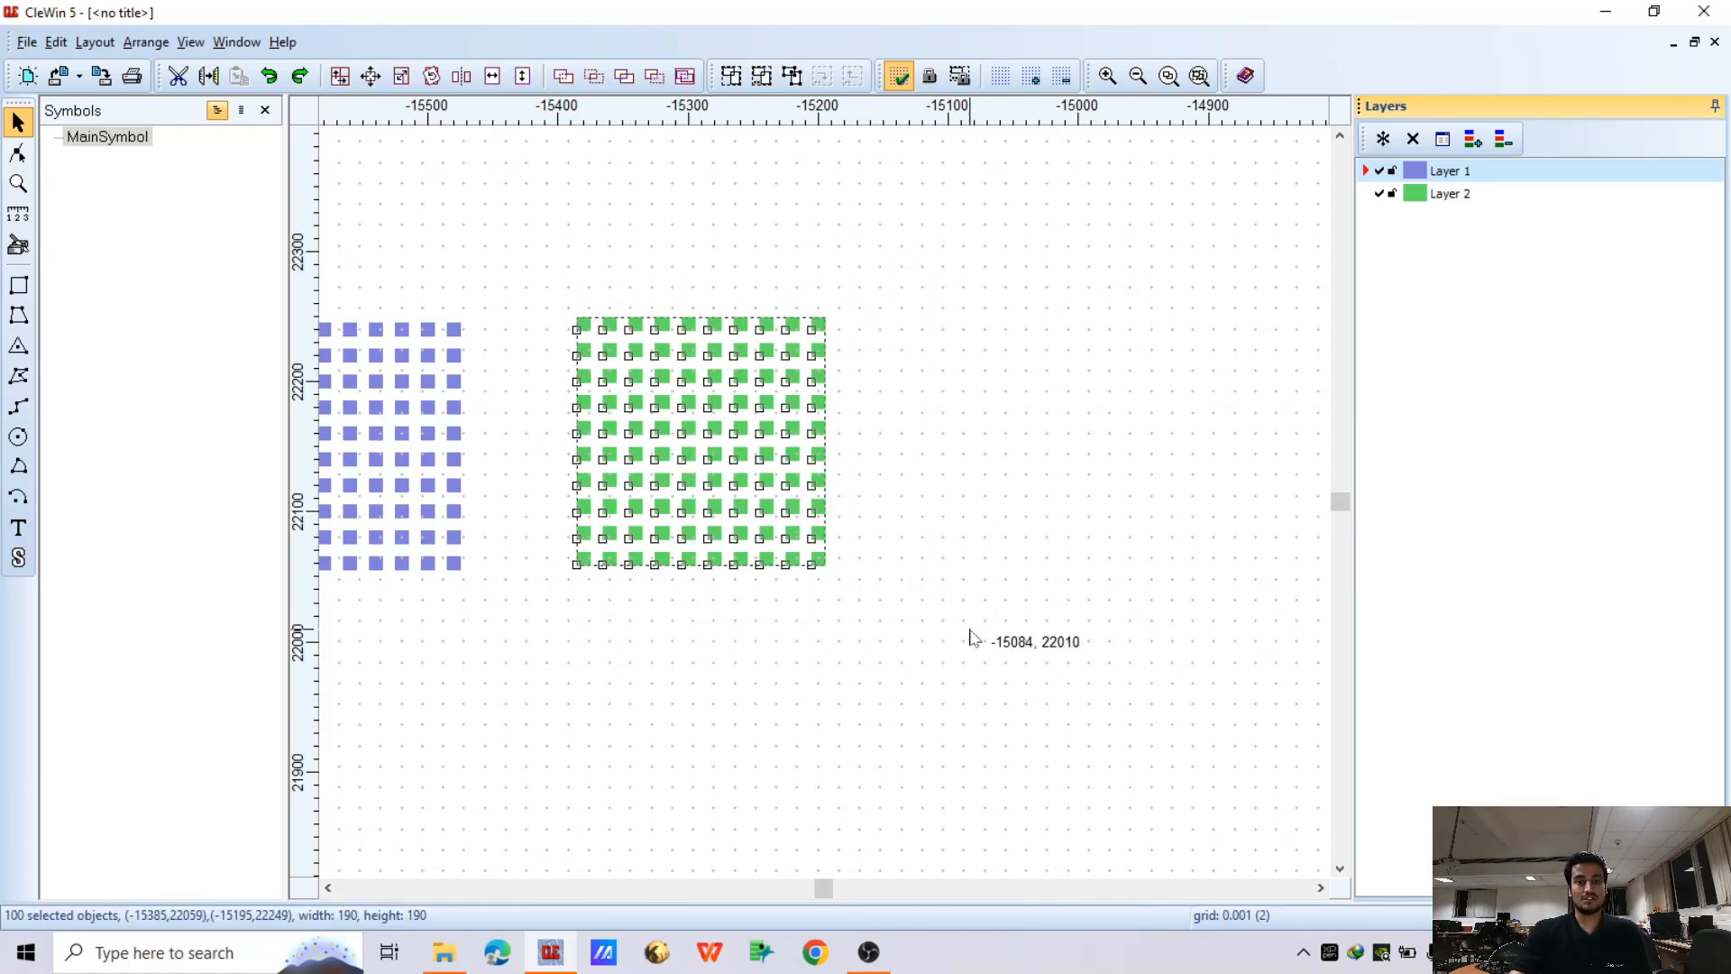
left_click(343, 78)
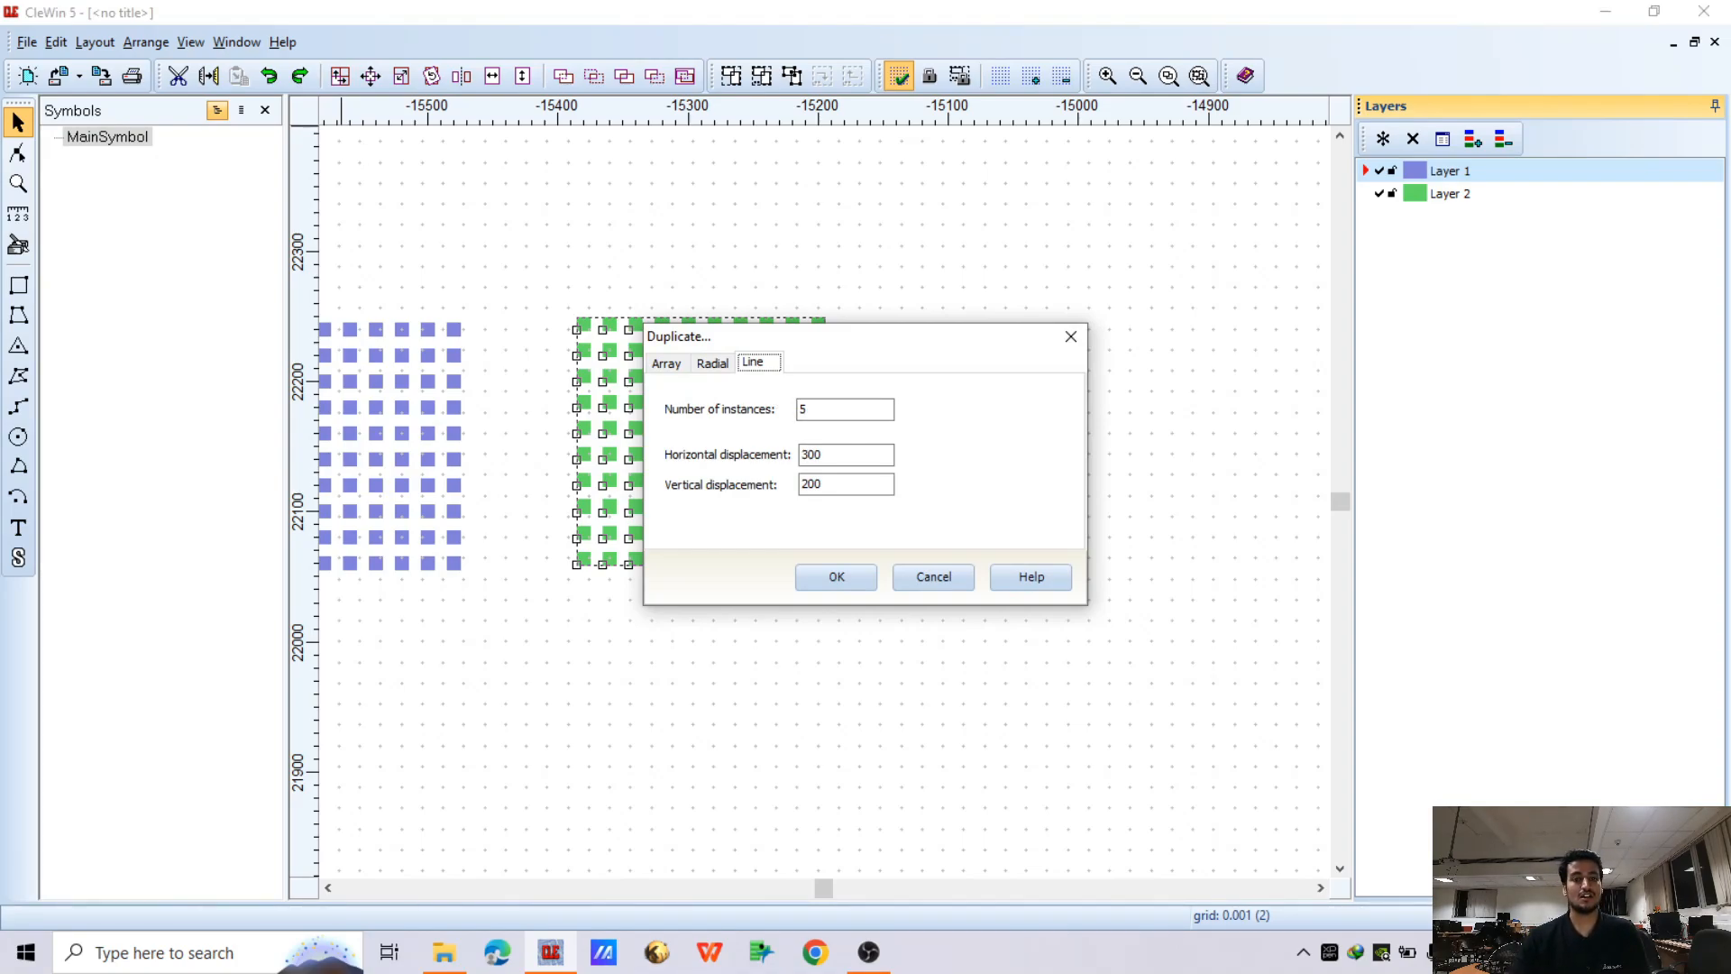
left_click_drag(824, 455, 809, 454)
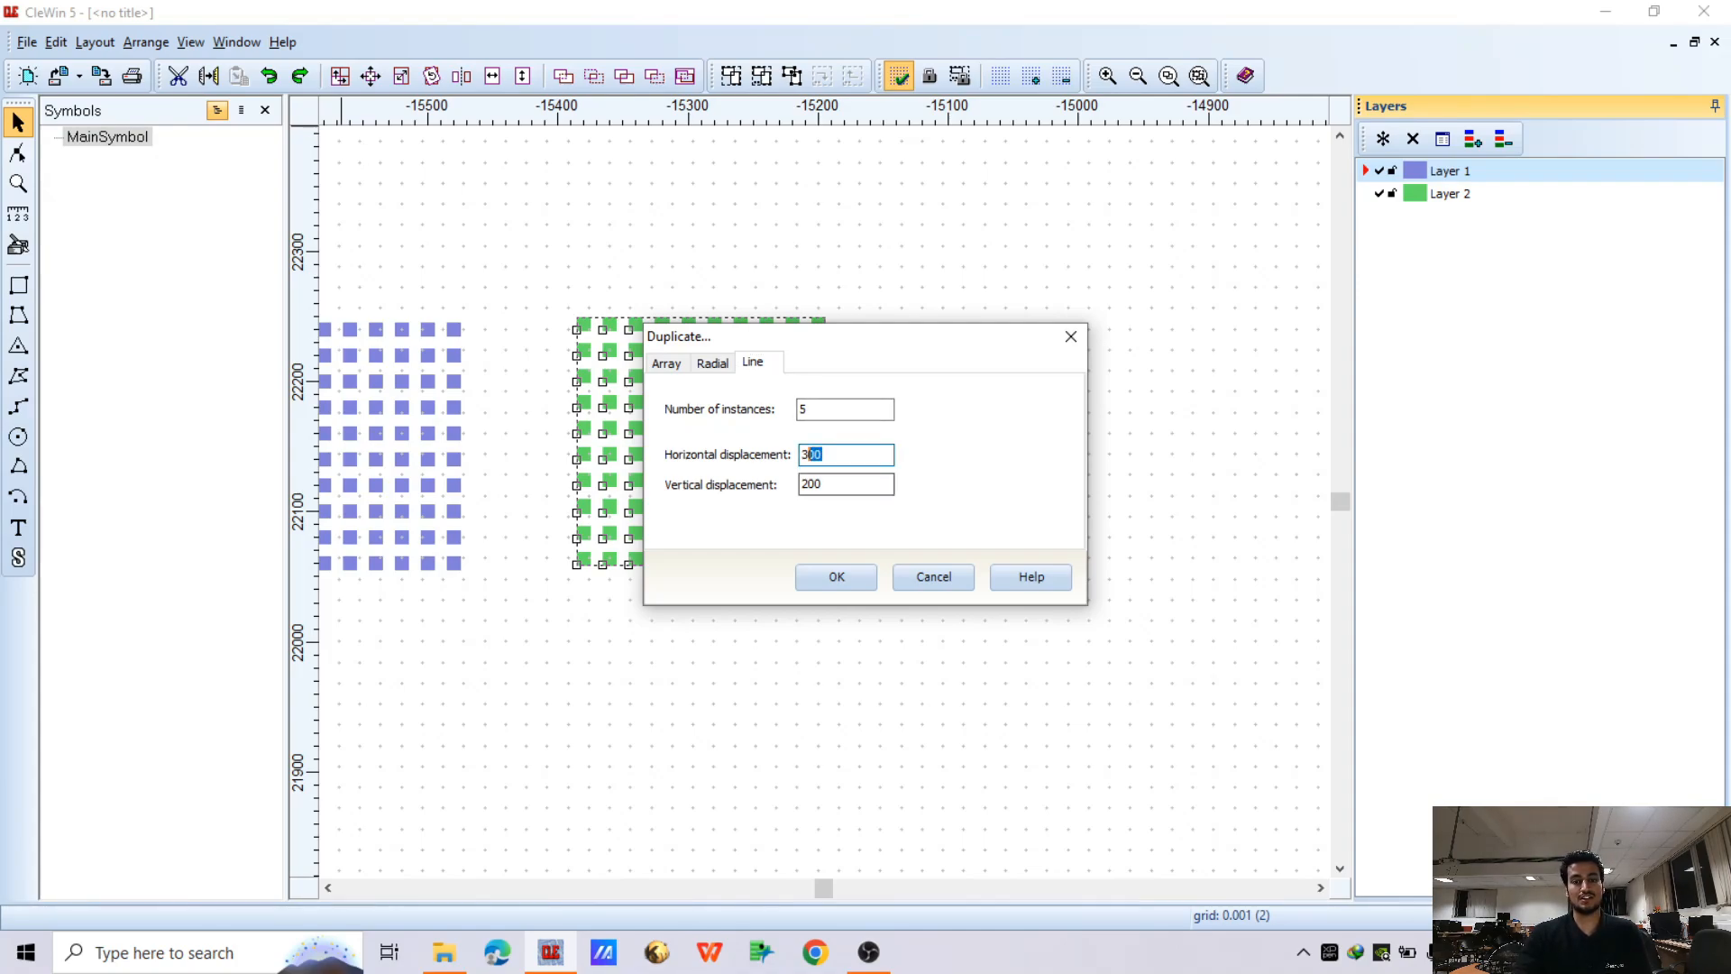
key("Tab")
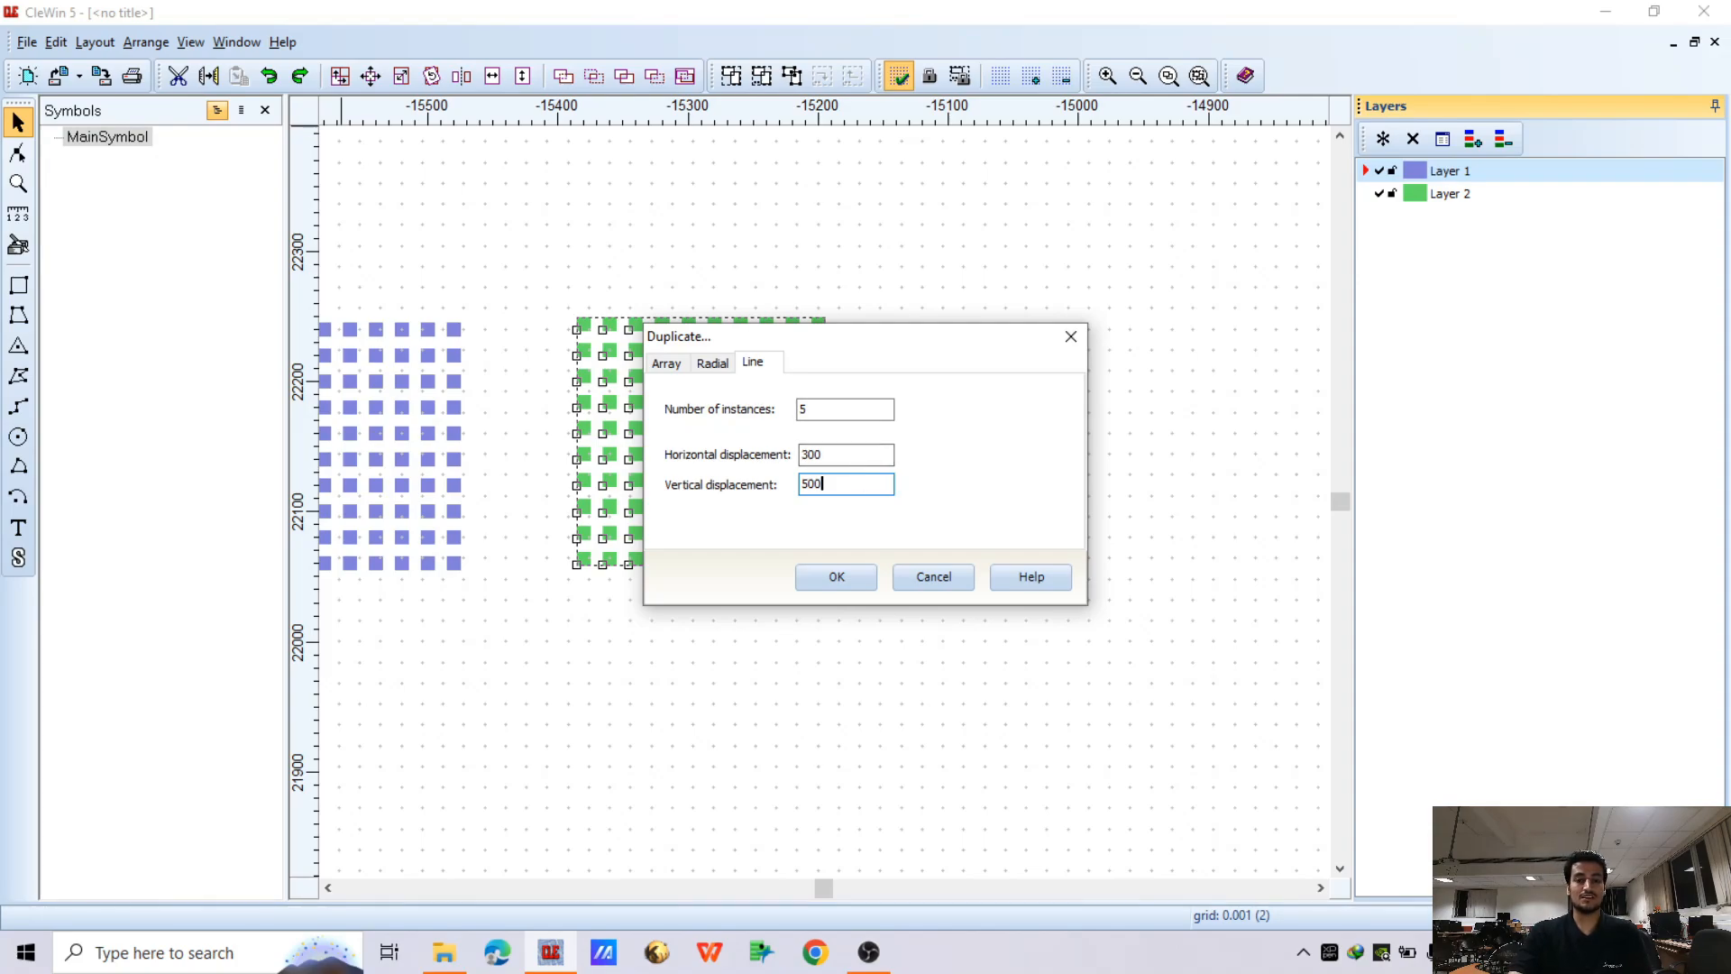
left_click(836, 577)
scroll(685, 622, "down", 4)
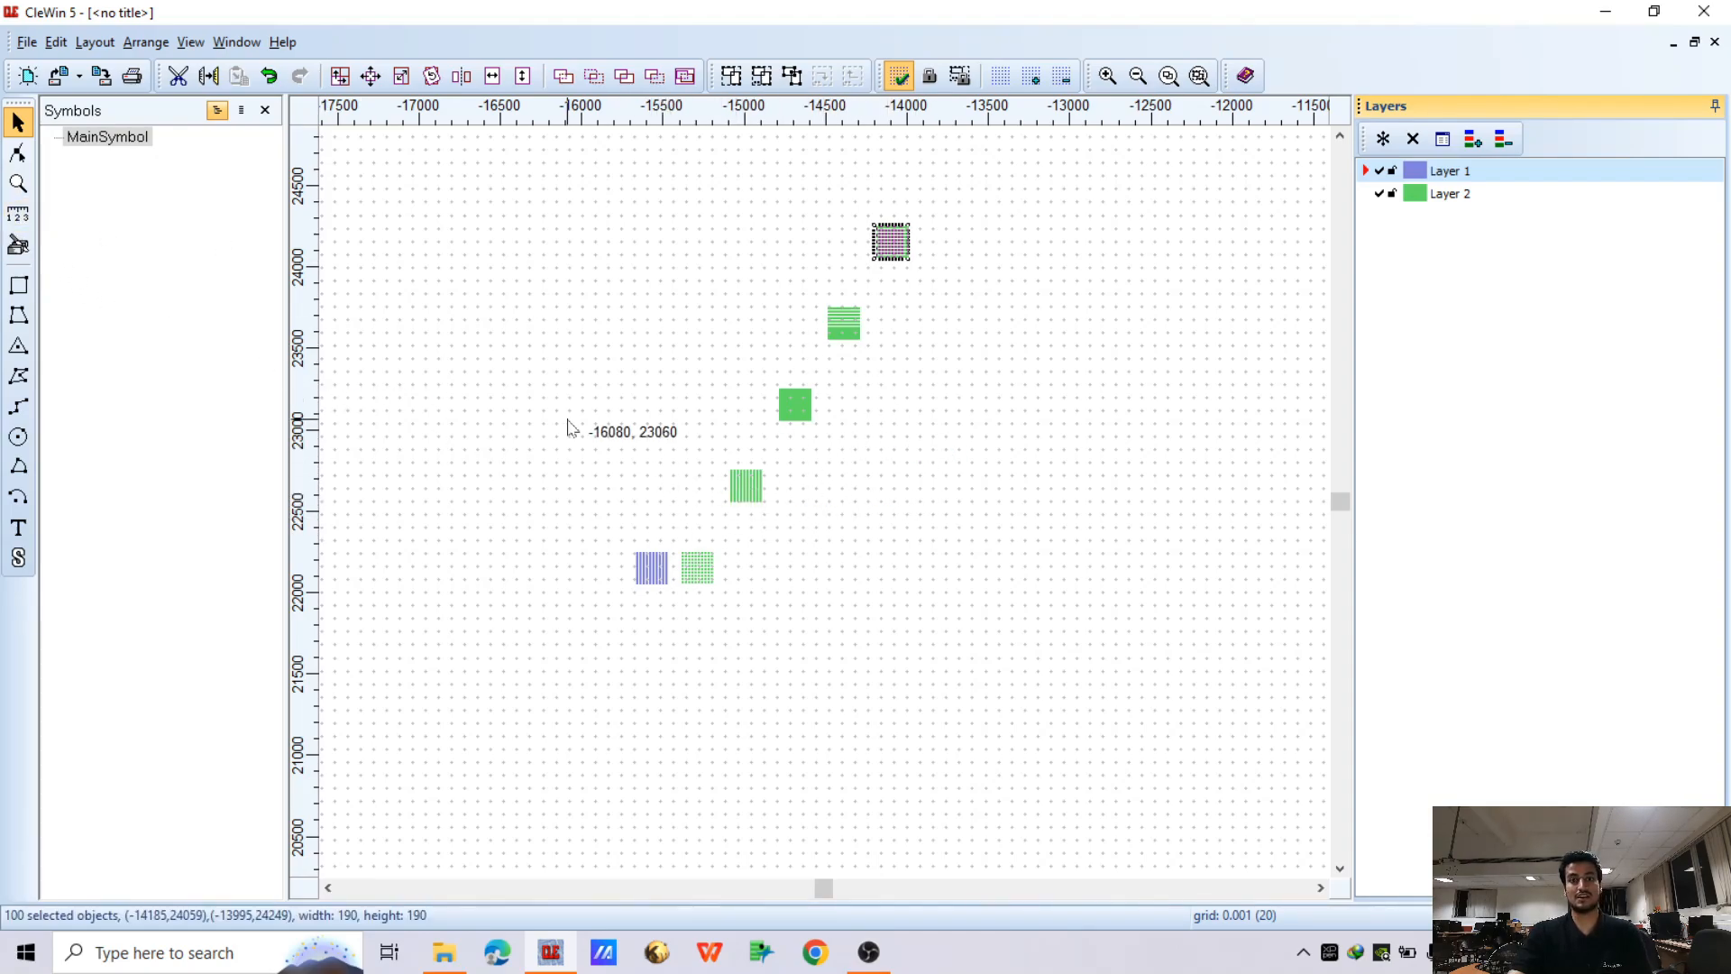
Measure the horizontal and vertical displacement between the original Layer 2 array and its first copy
left_click(17, 216)
scroll(730, 582, "up", 3)
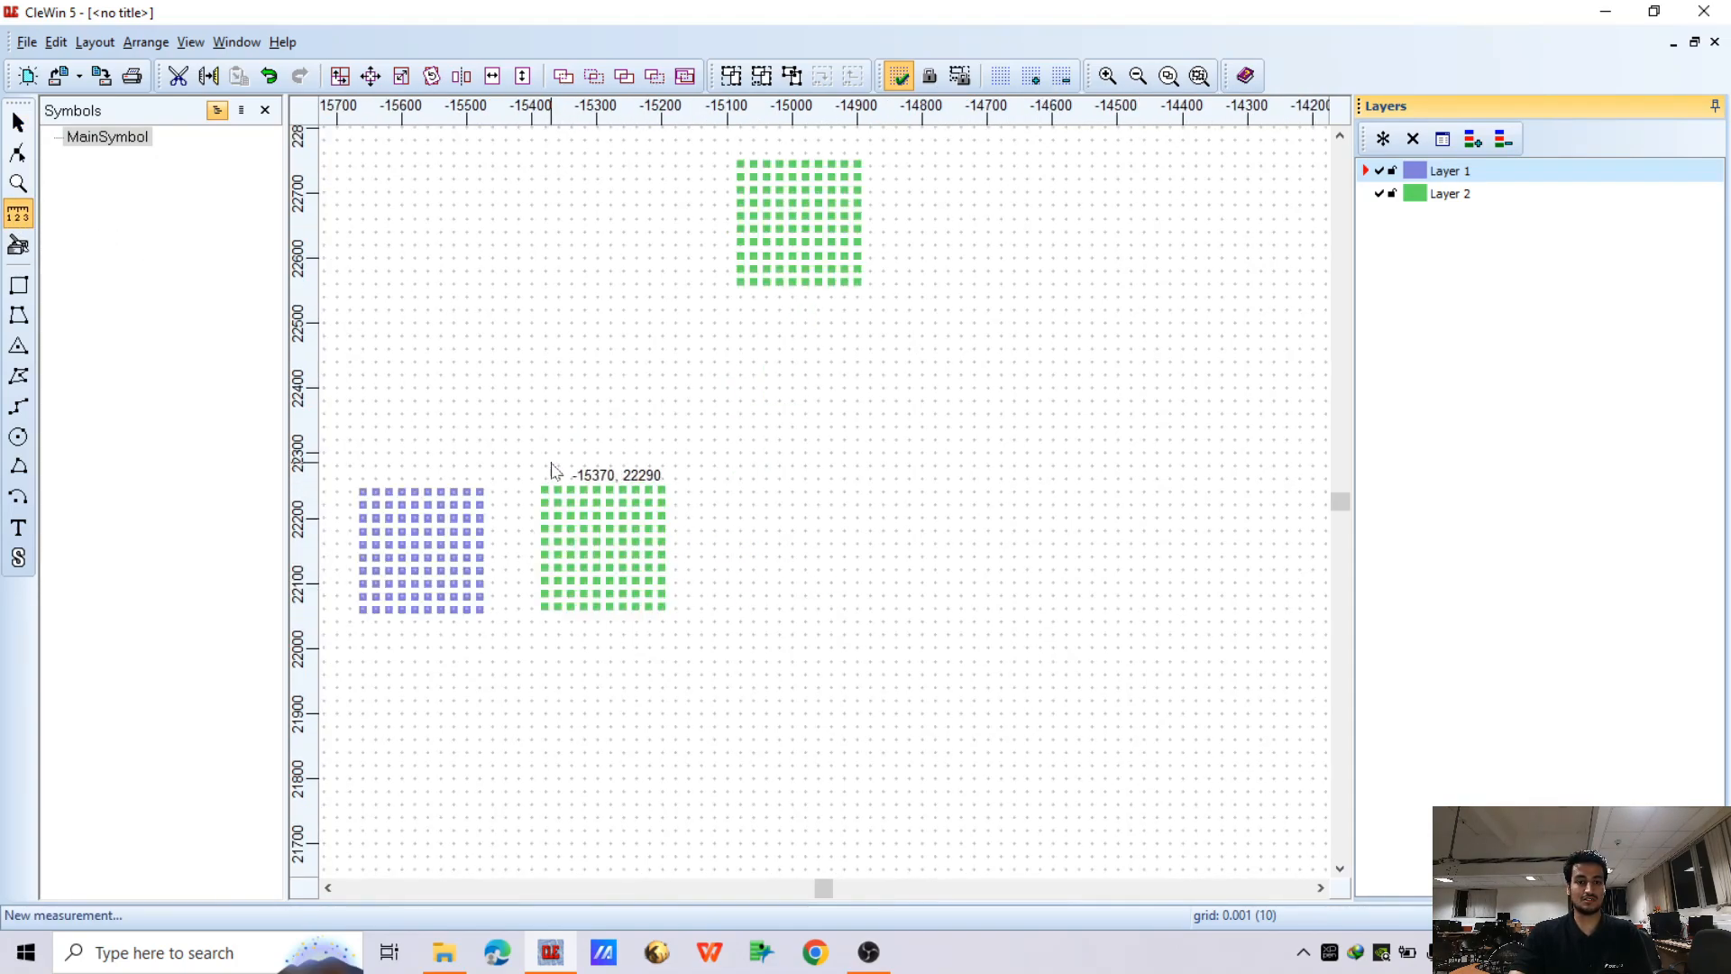
scroll(541, 483, "up", 1)
scroll(544, 483, "down", 1)
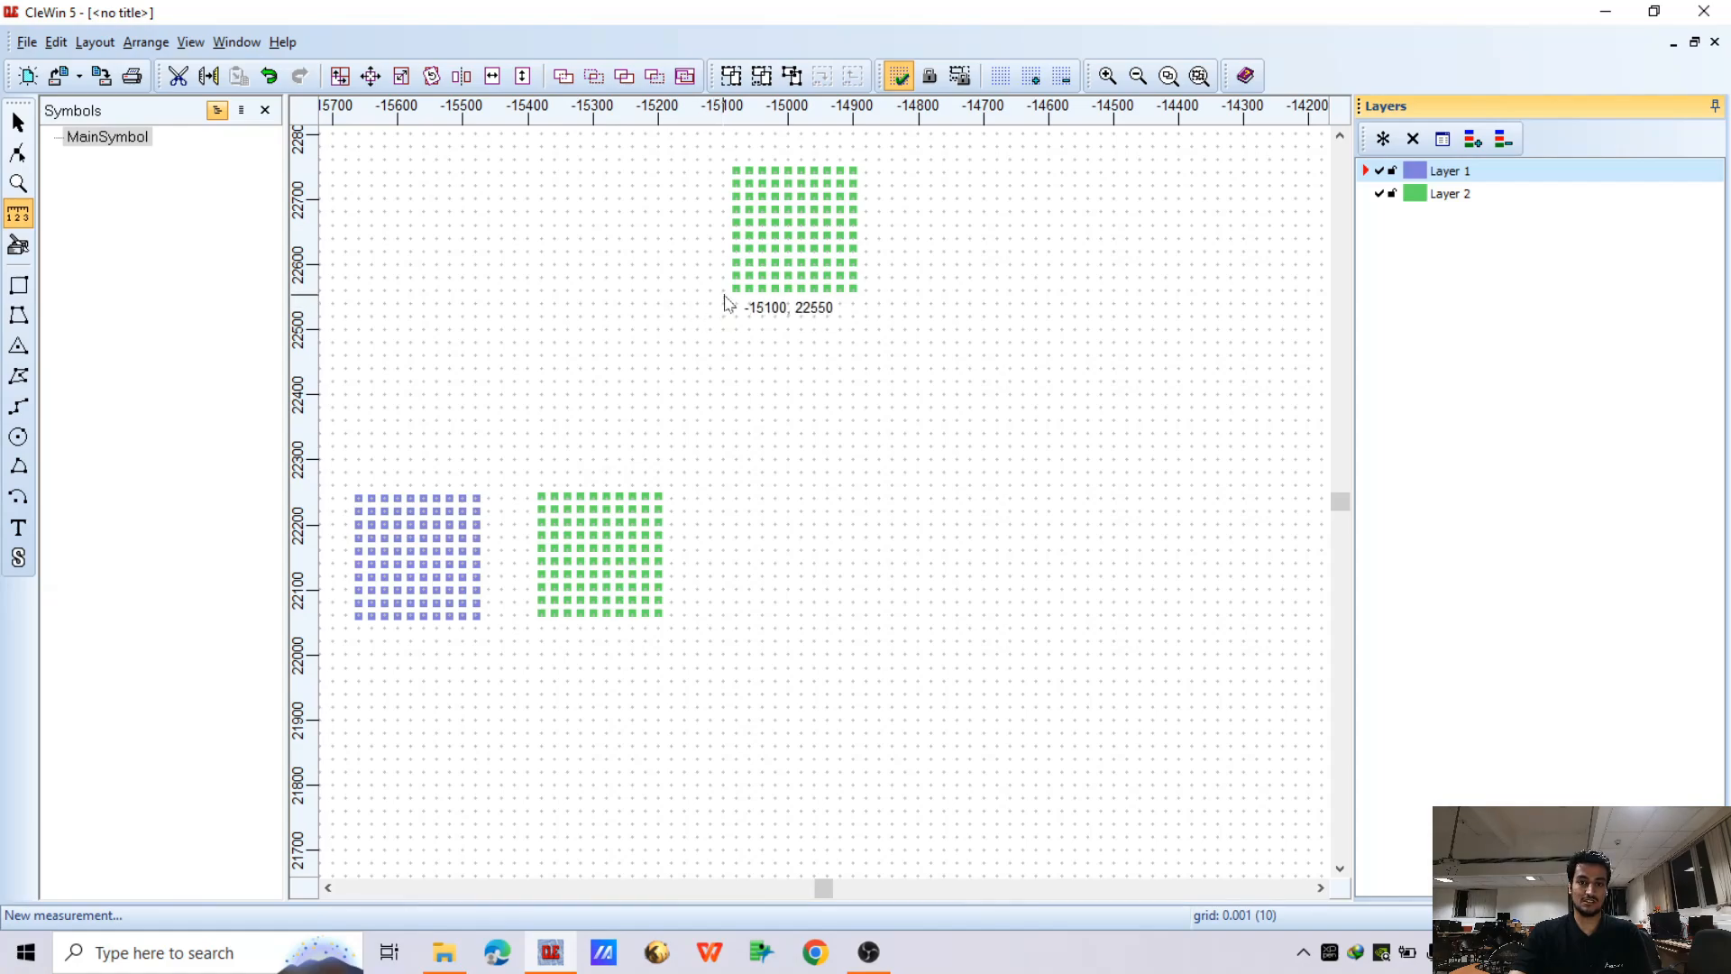
left_click_drag(730, 297, 538, 298)
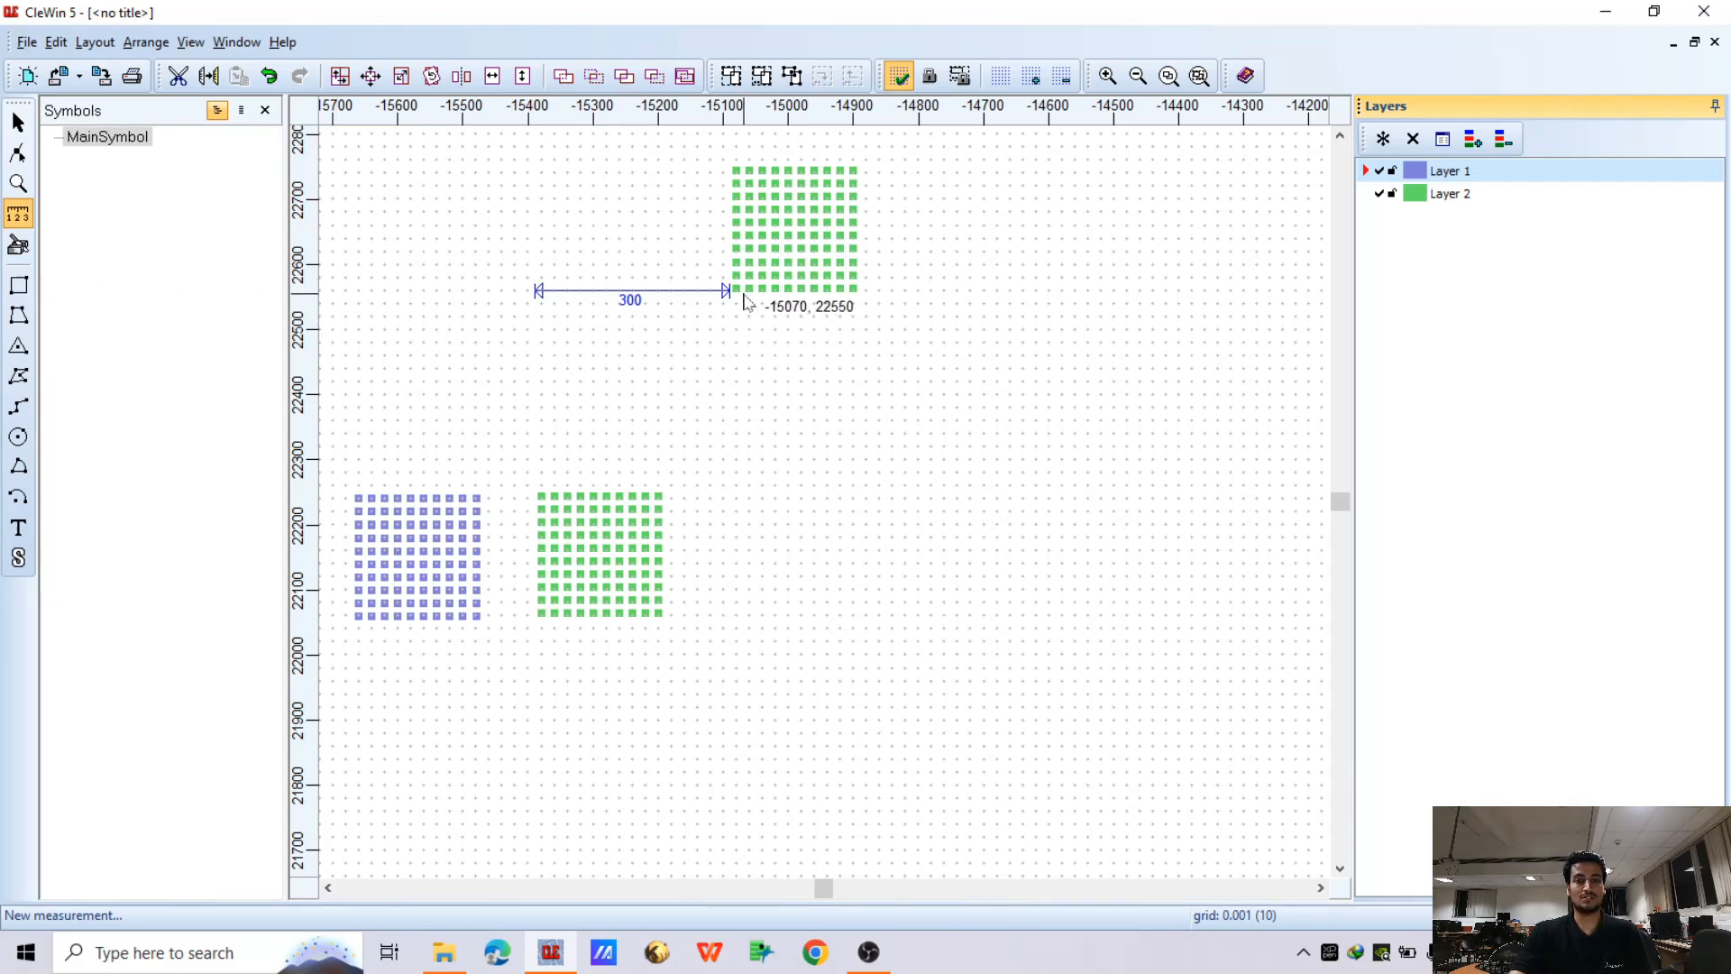
left_click_drag(742, 293, 749, 623)
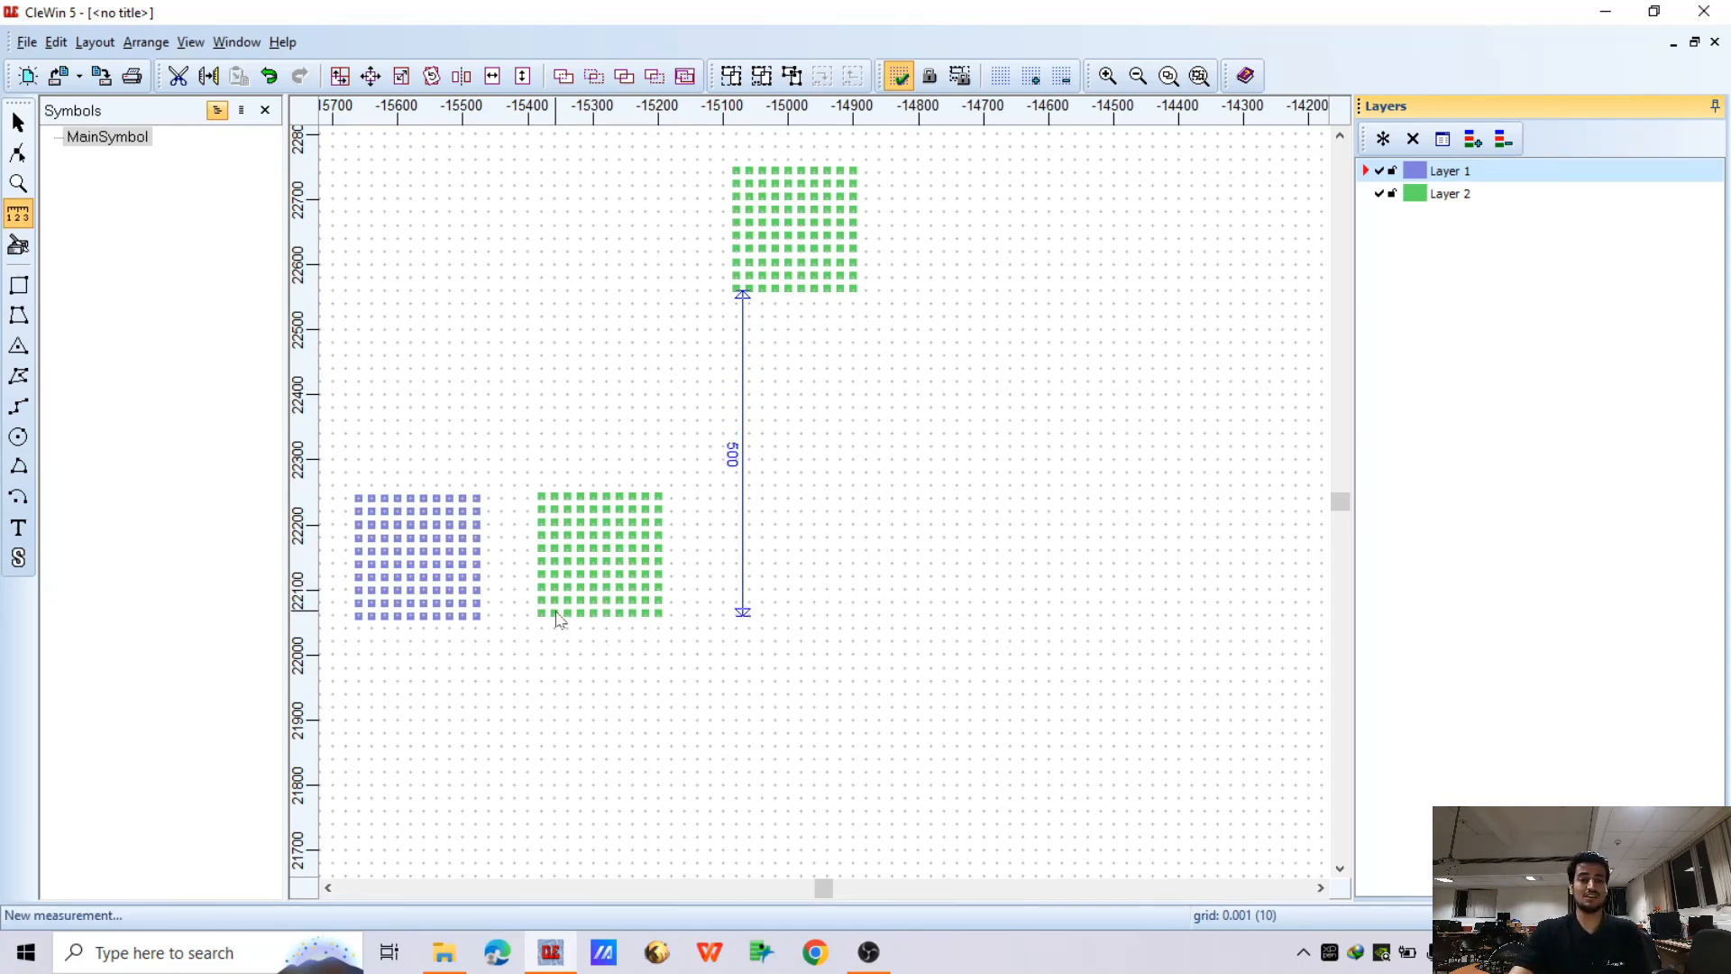
scroll(558, 618, "down", 5)
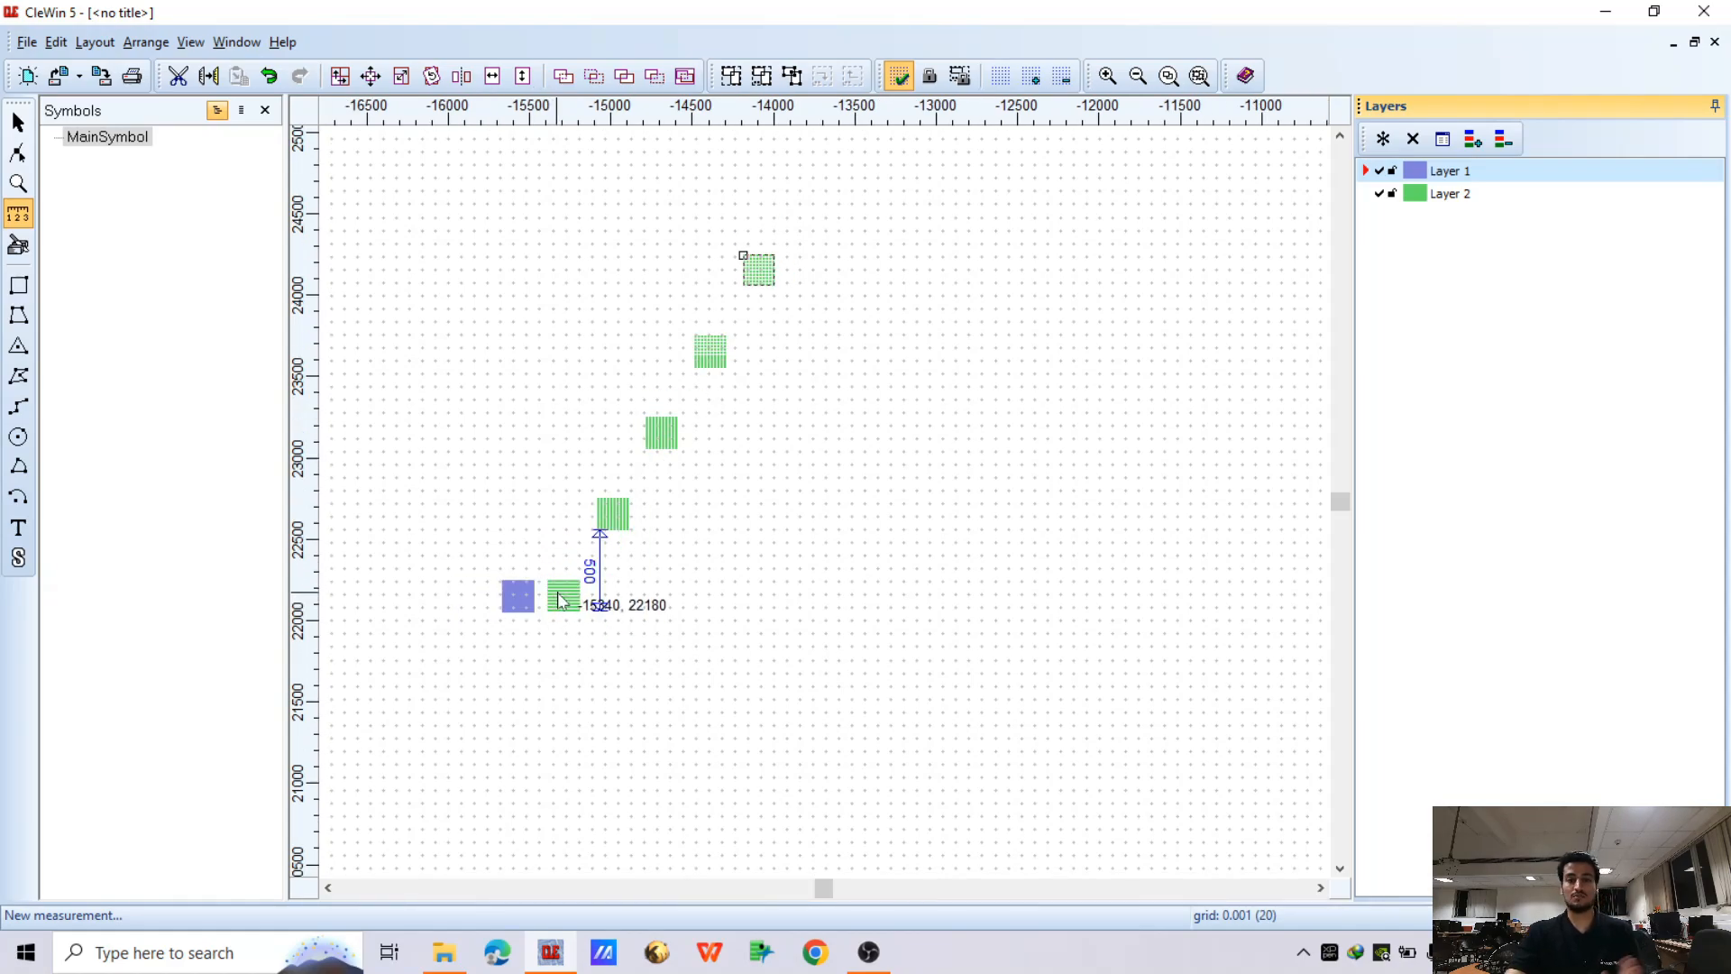
scroll(579, 584, "up", 4)
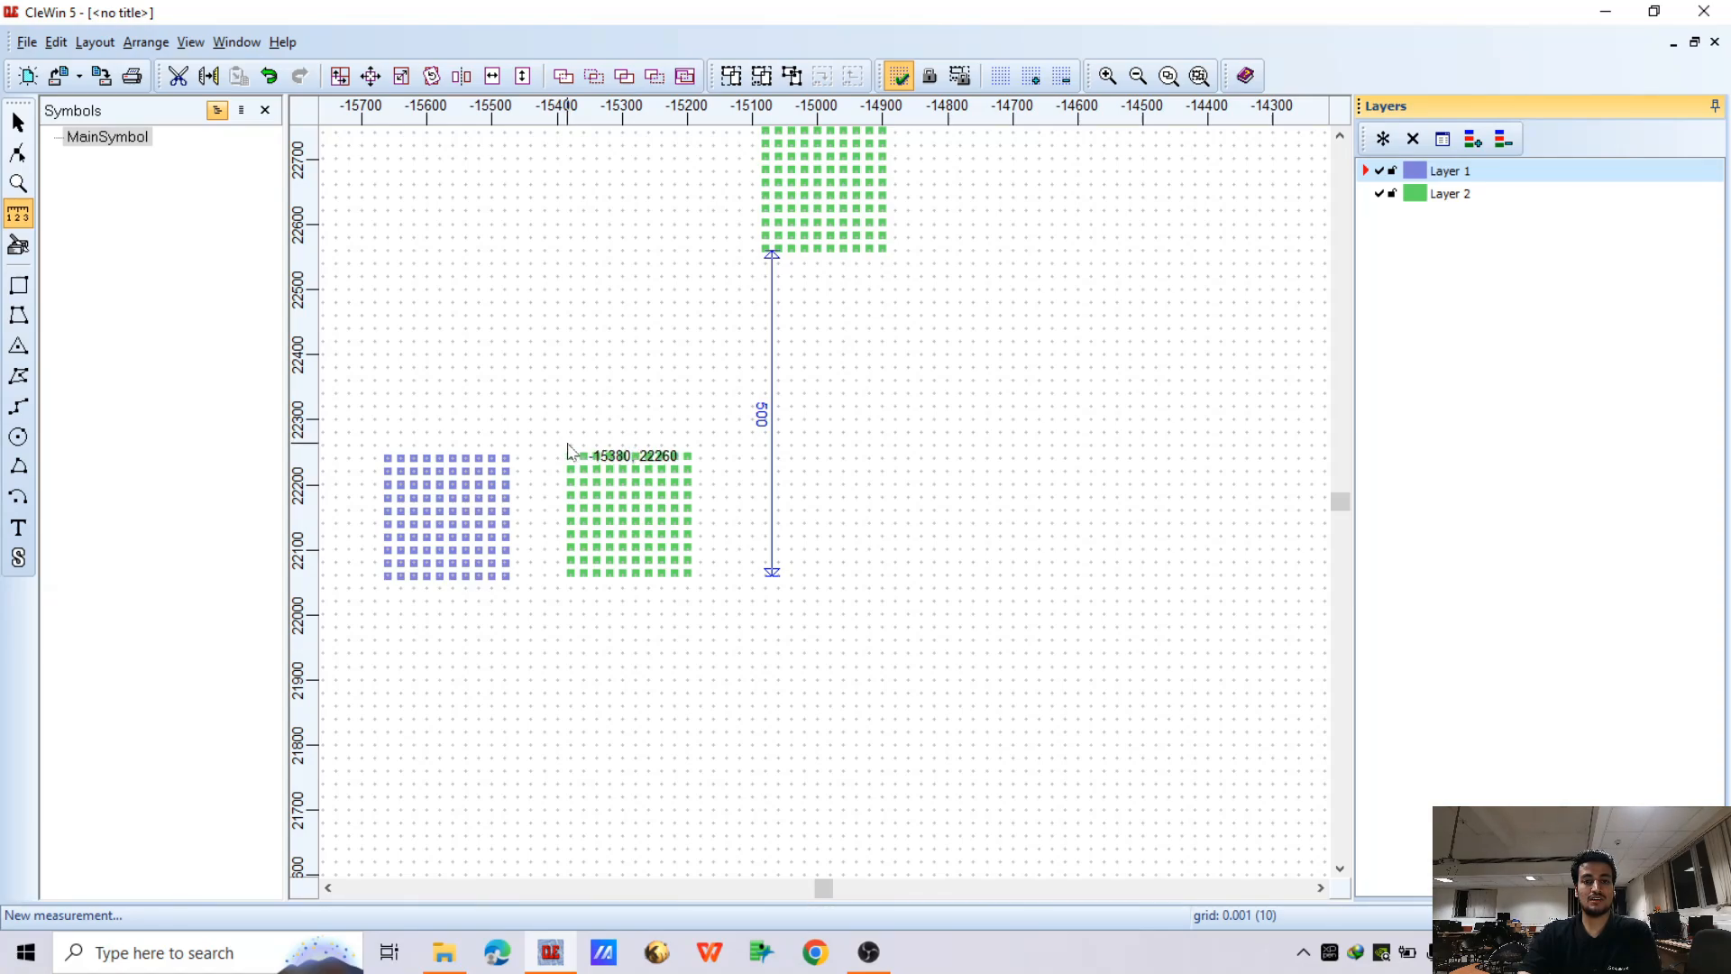
left_click_drag(570, 451, 767, 449)
key("Escape")
Move the upper-left square of the uppermost Layer 2 array about 35 µm to the left, outside the array
scroll(971, 480, "down", 5)
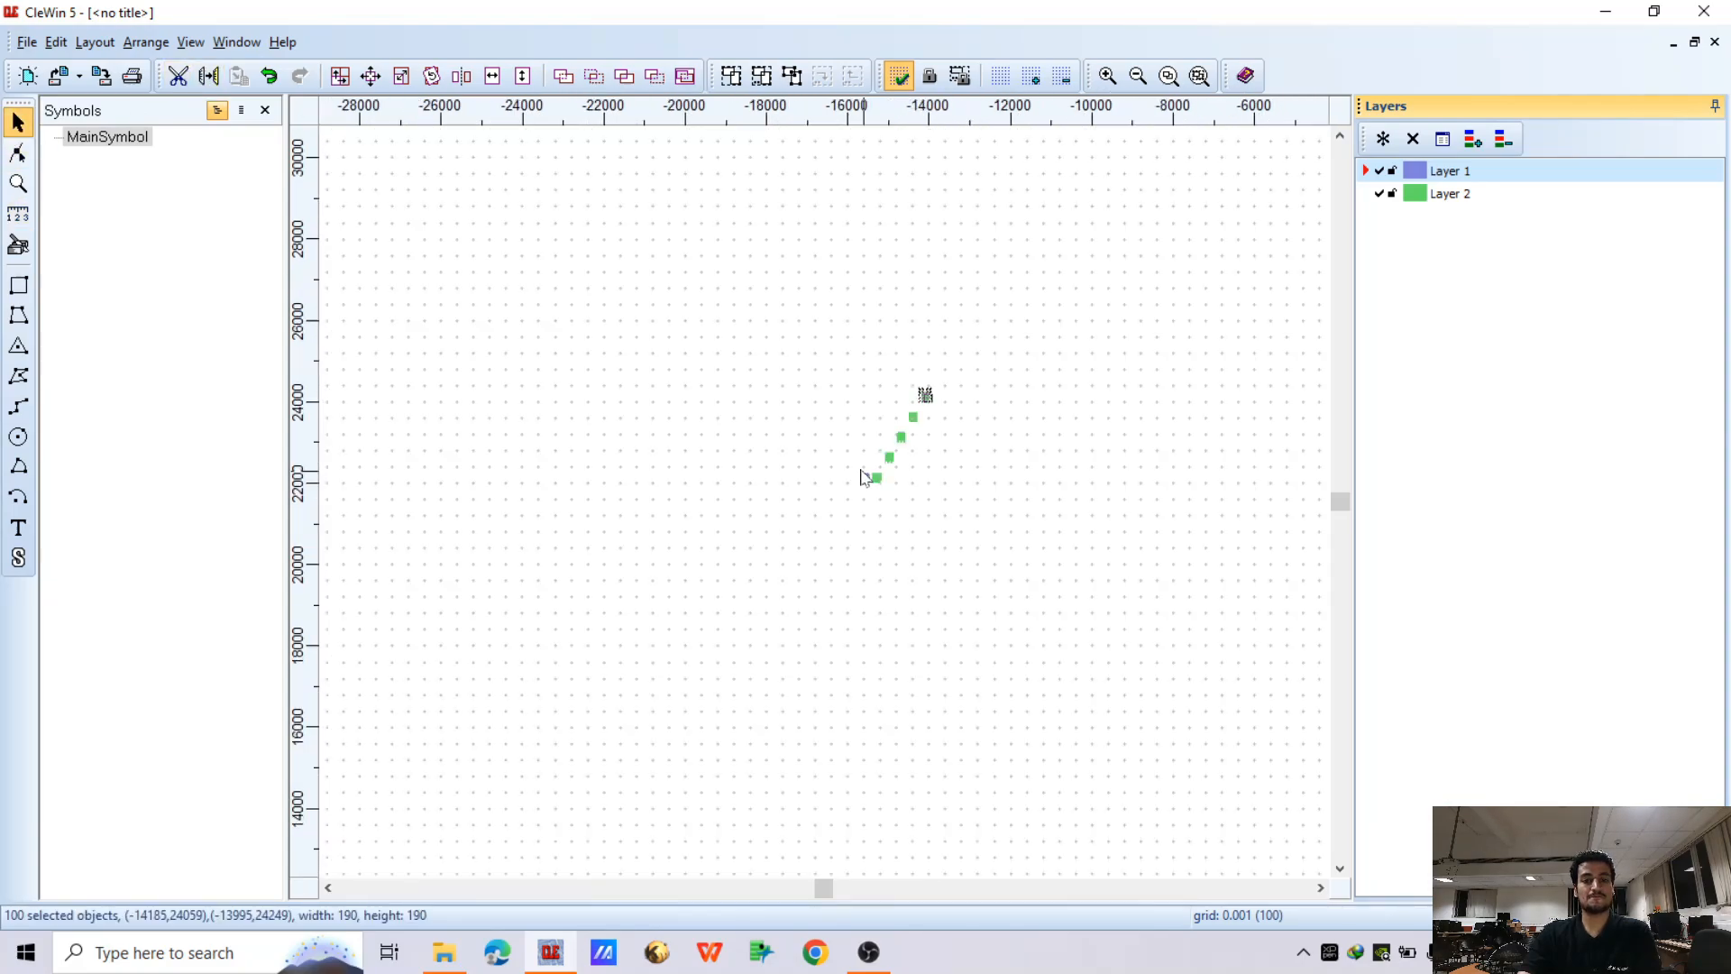
scroll(923, 464, "up", 3)
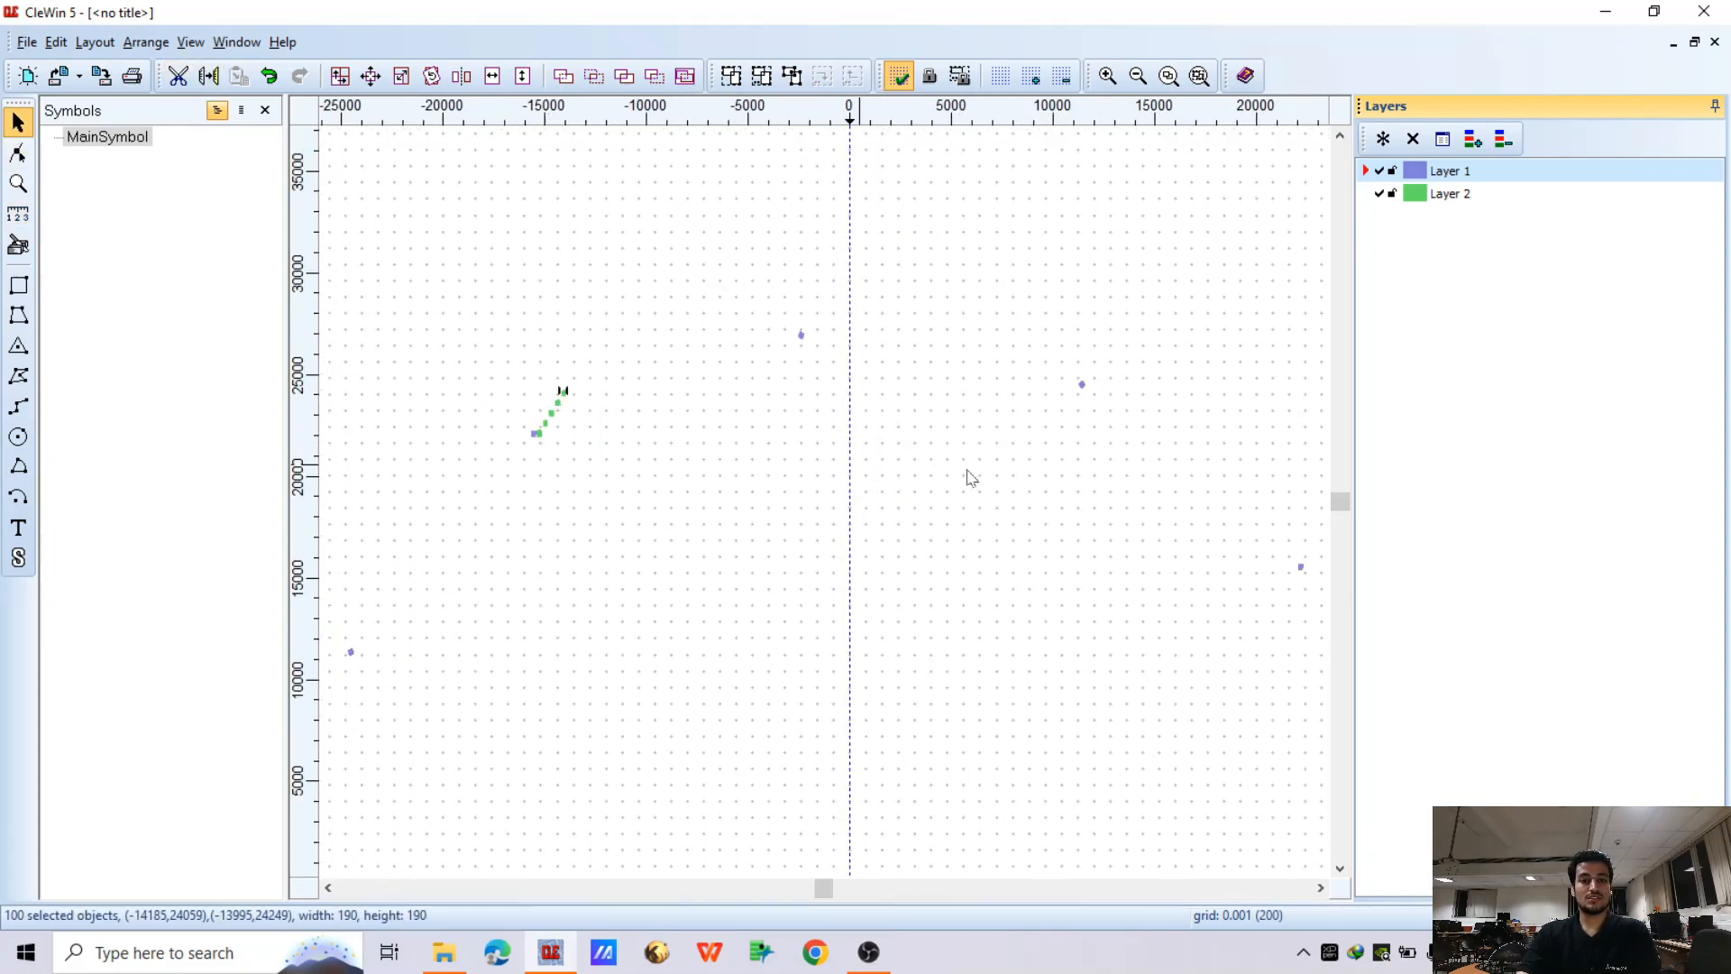
scroll(787, 365, "up", 2)
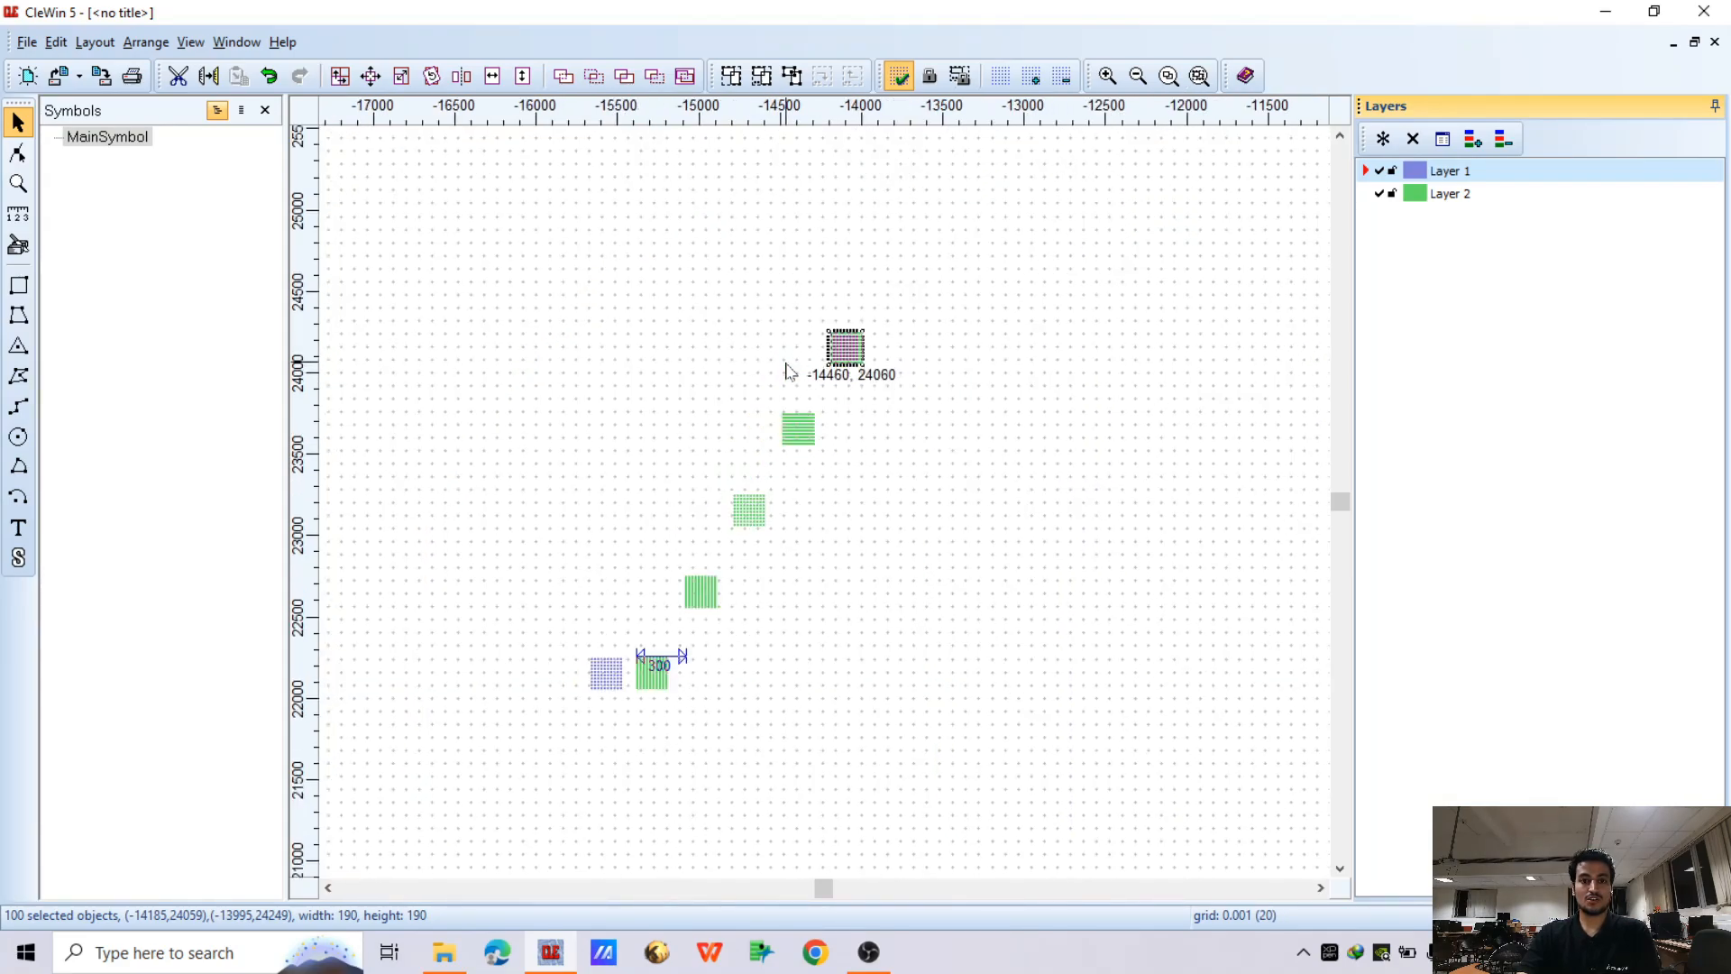
left_click(784, 267)
scroll(840, 353, "up", 2)
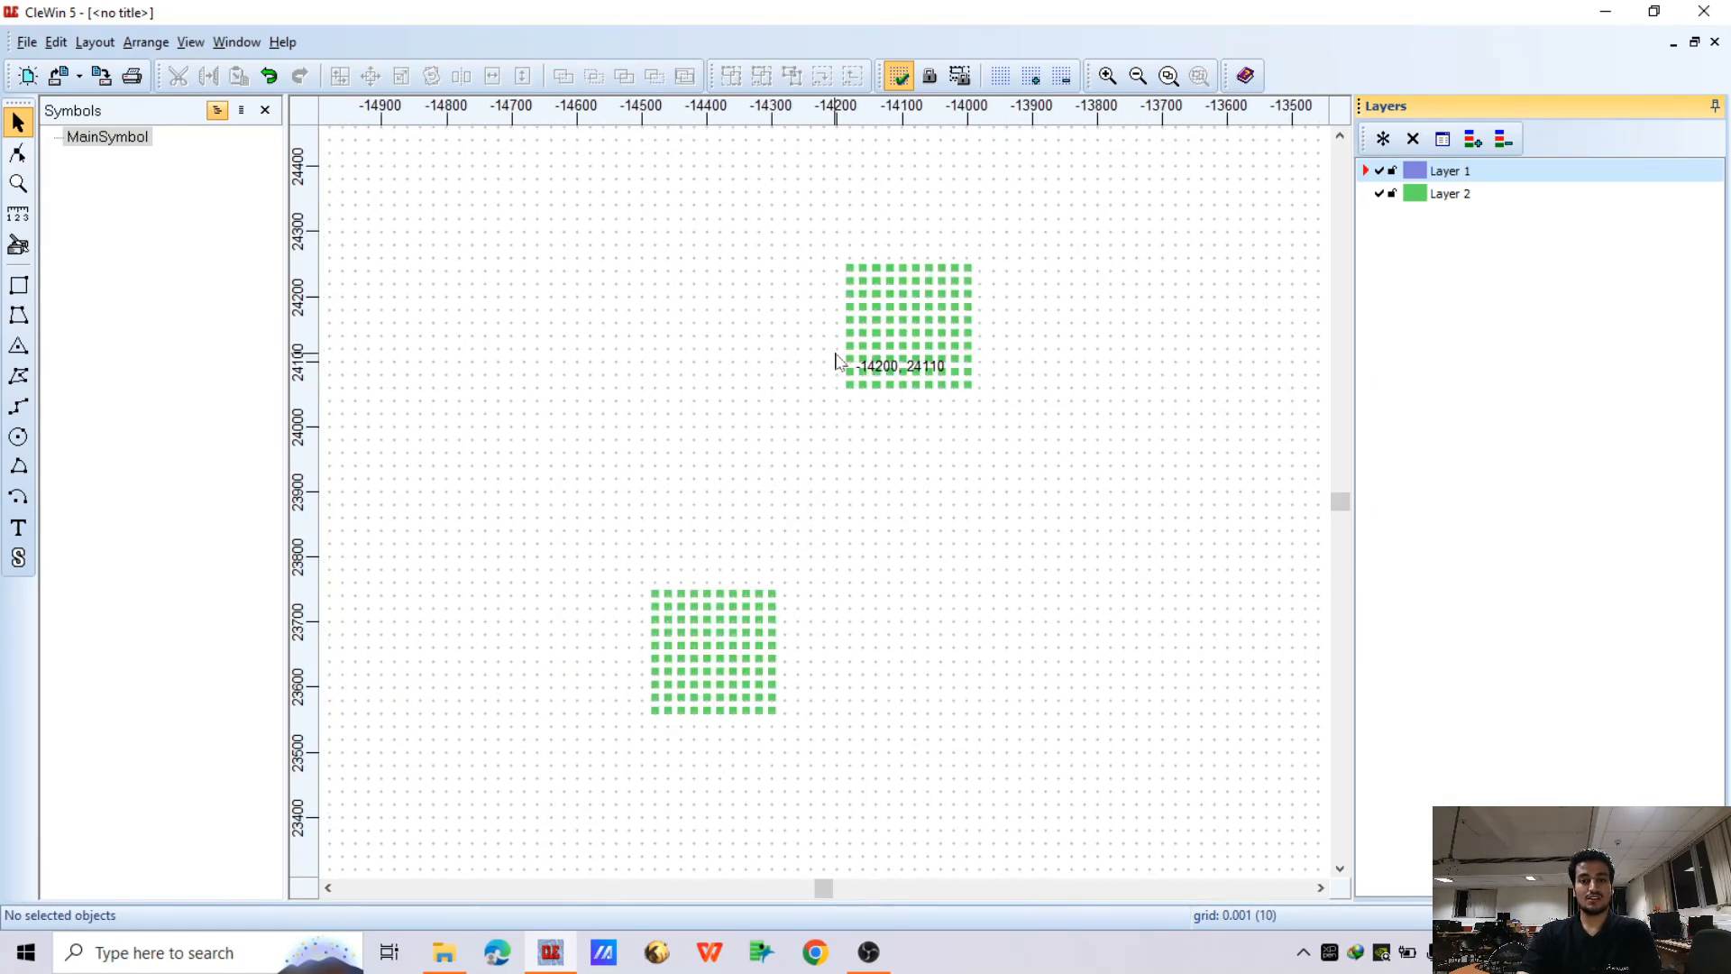
scroll(848, 280, "up", 2)
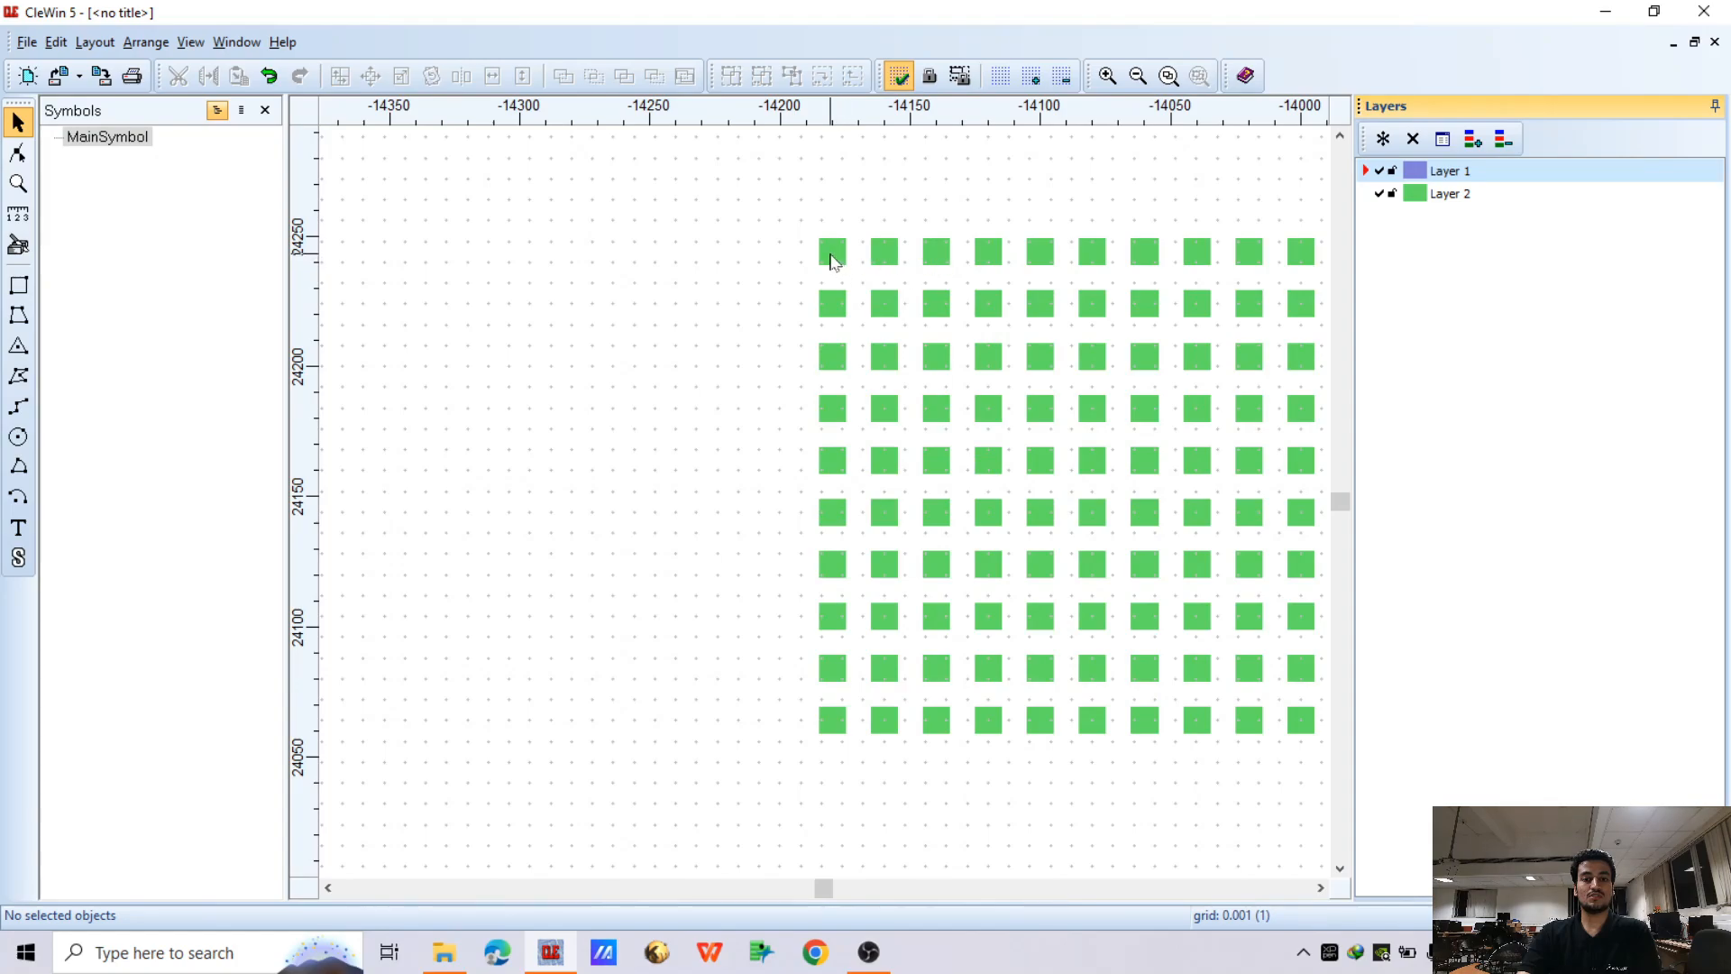
left_click(844, 270)
scroll(844, 270, "up", 2)
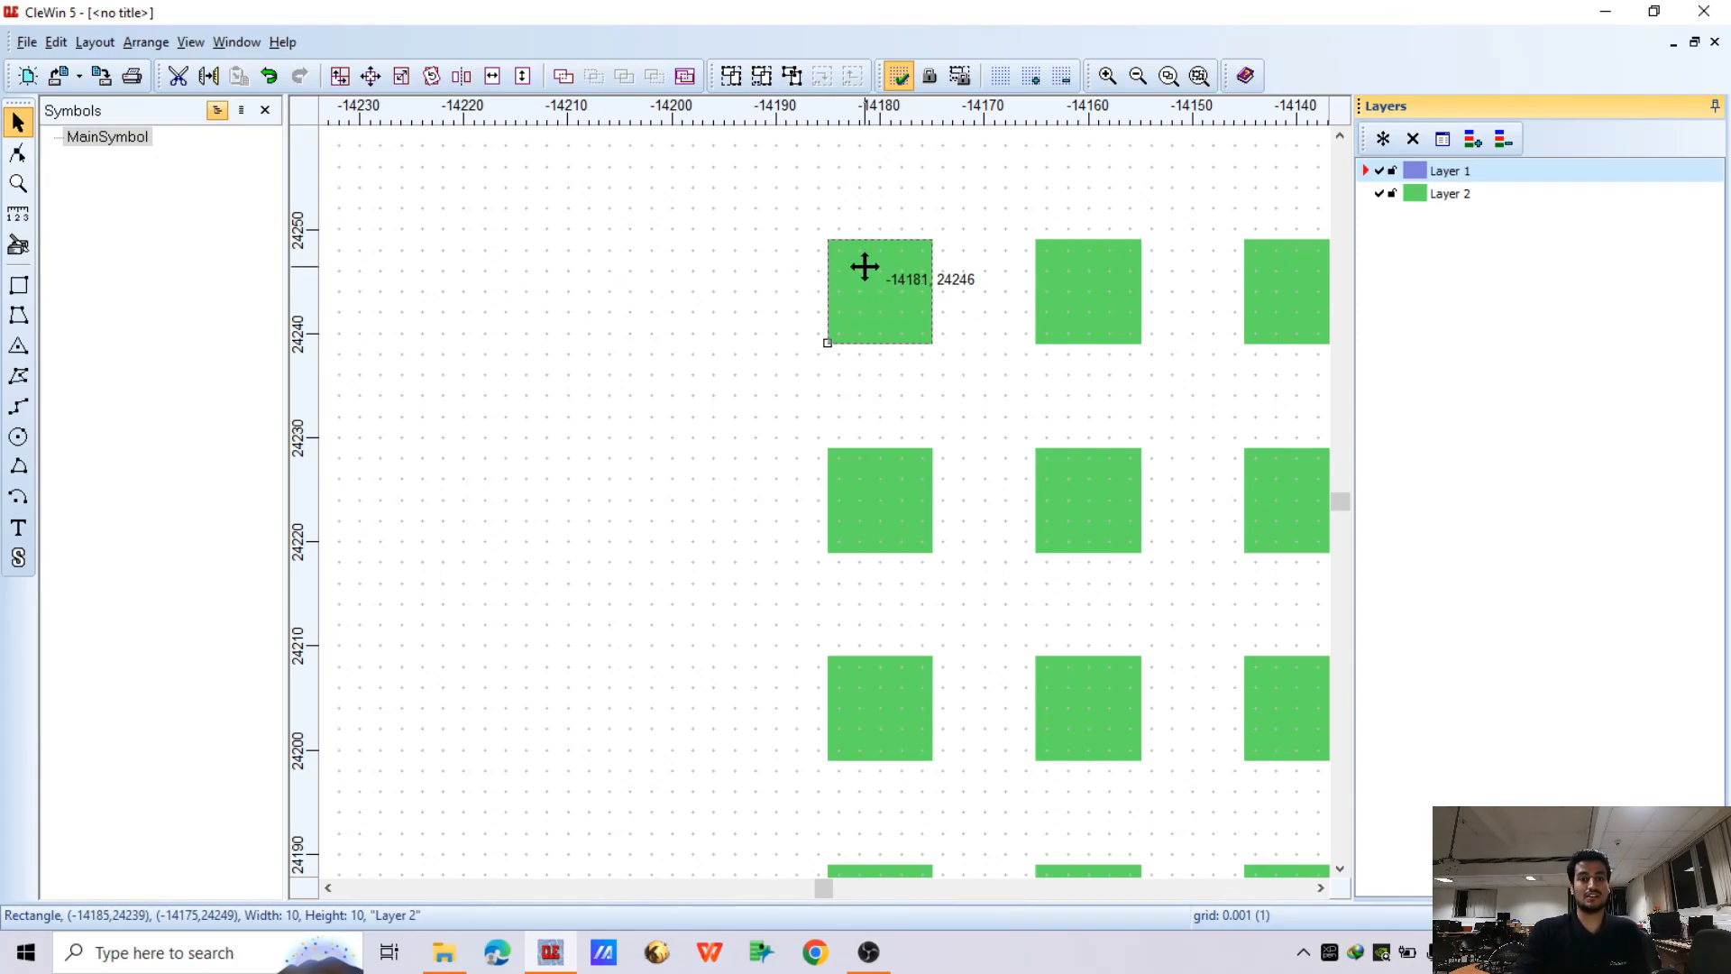
left_click_drag(862, 263, 498, 281)
scroll(581, 271, "down", 1)
scroll(581, 271, "up", 1)
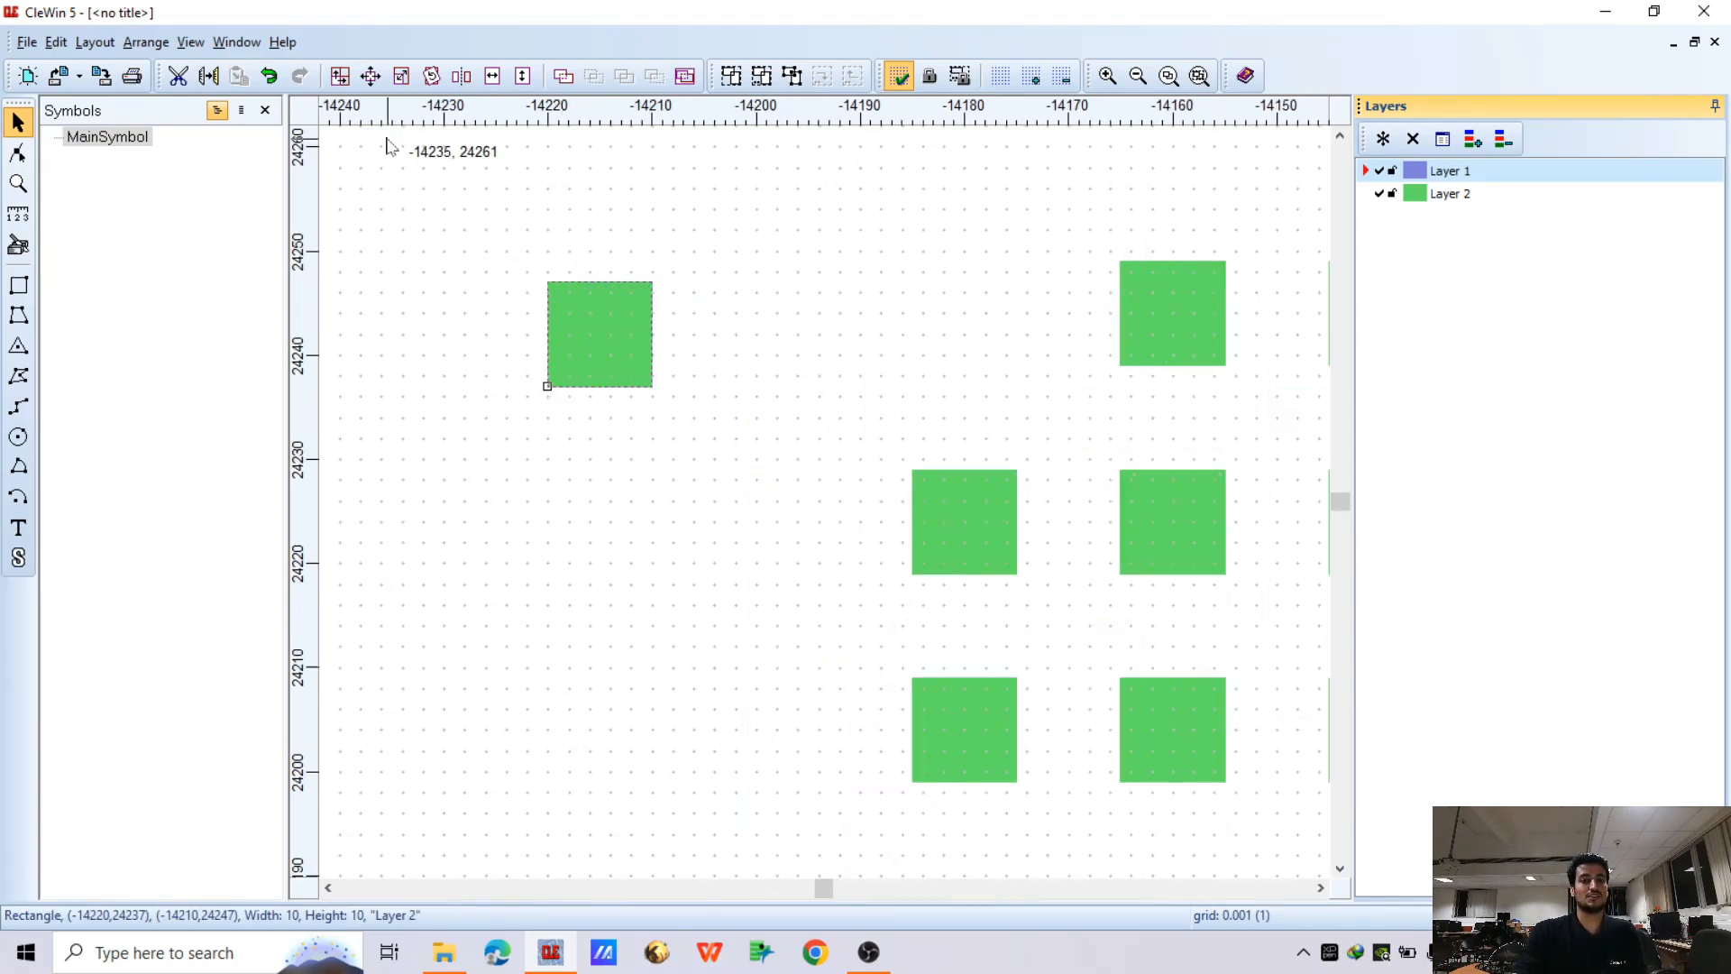
Open the Transform options for the detached square and review the Scale, Rotate, Mirror and Grow/shrink settings
left_click(371, 78)
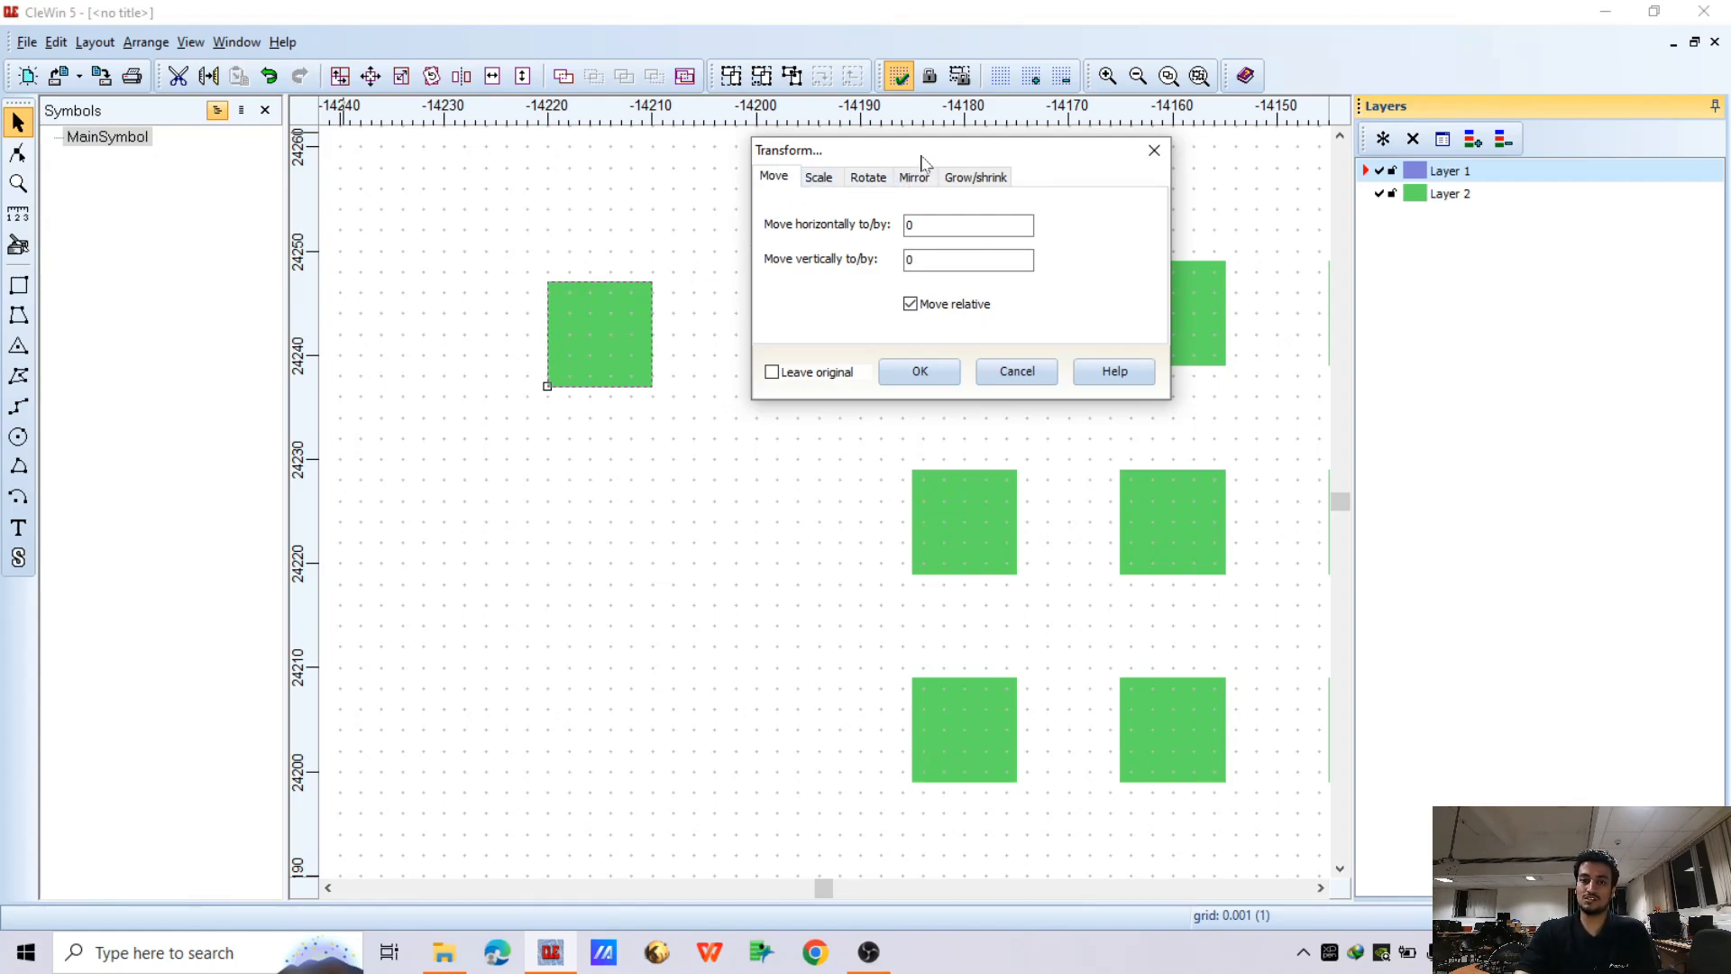
left_click_drag(921, 156, 926, 218)
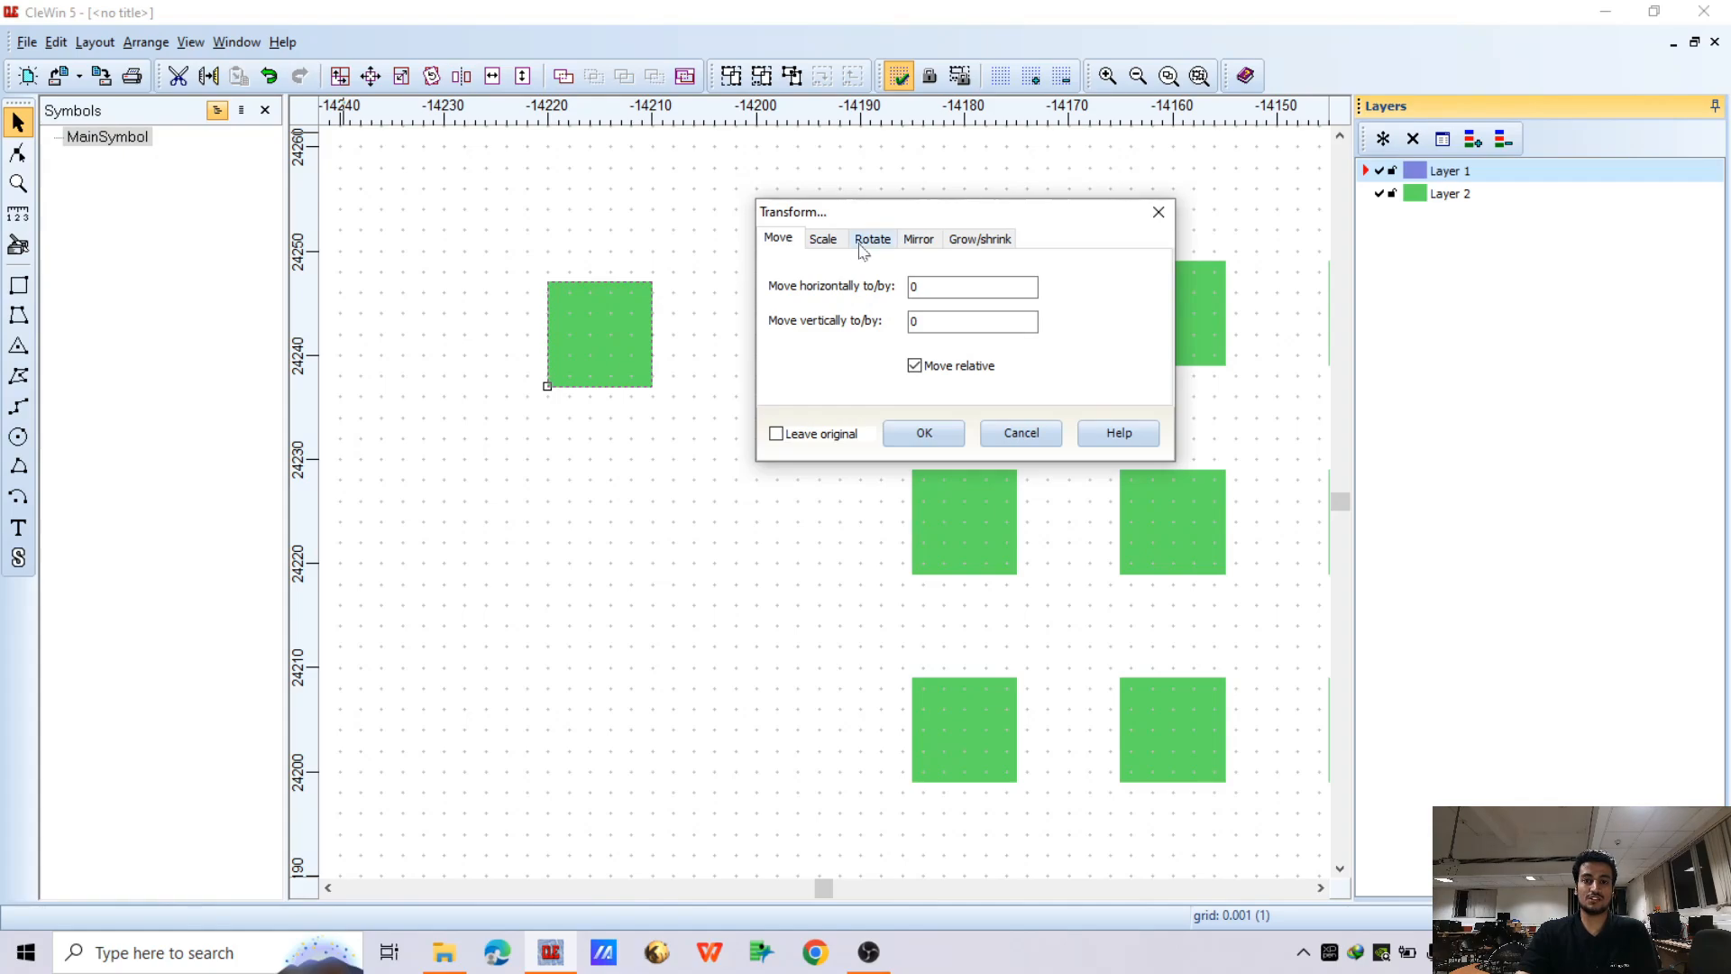
left_click(823, 240)
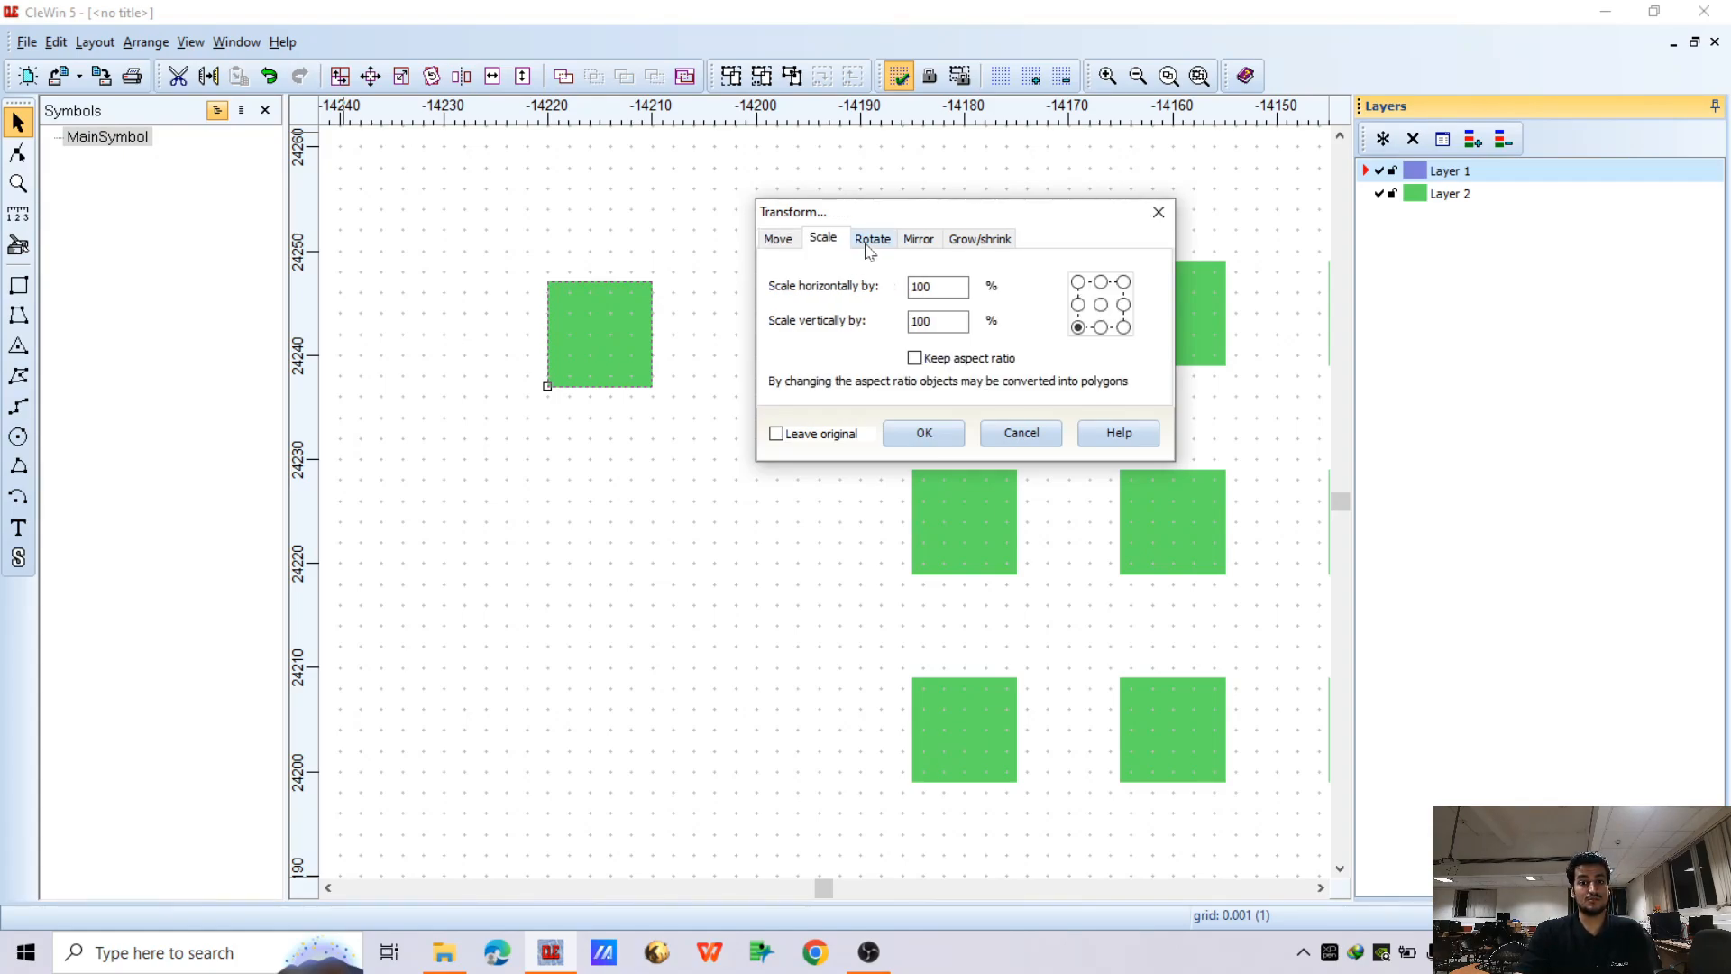
left_click(870, 243)
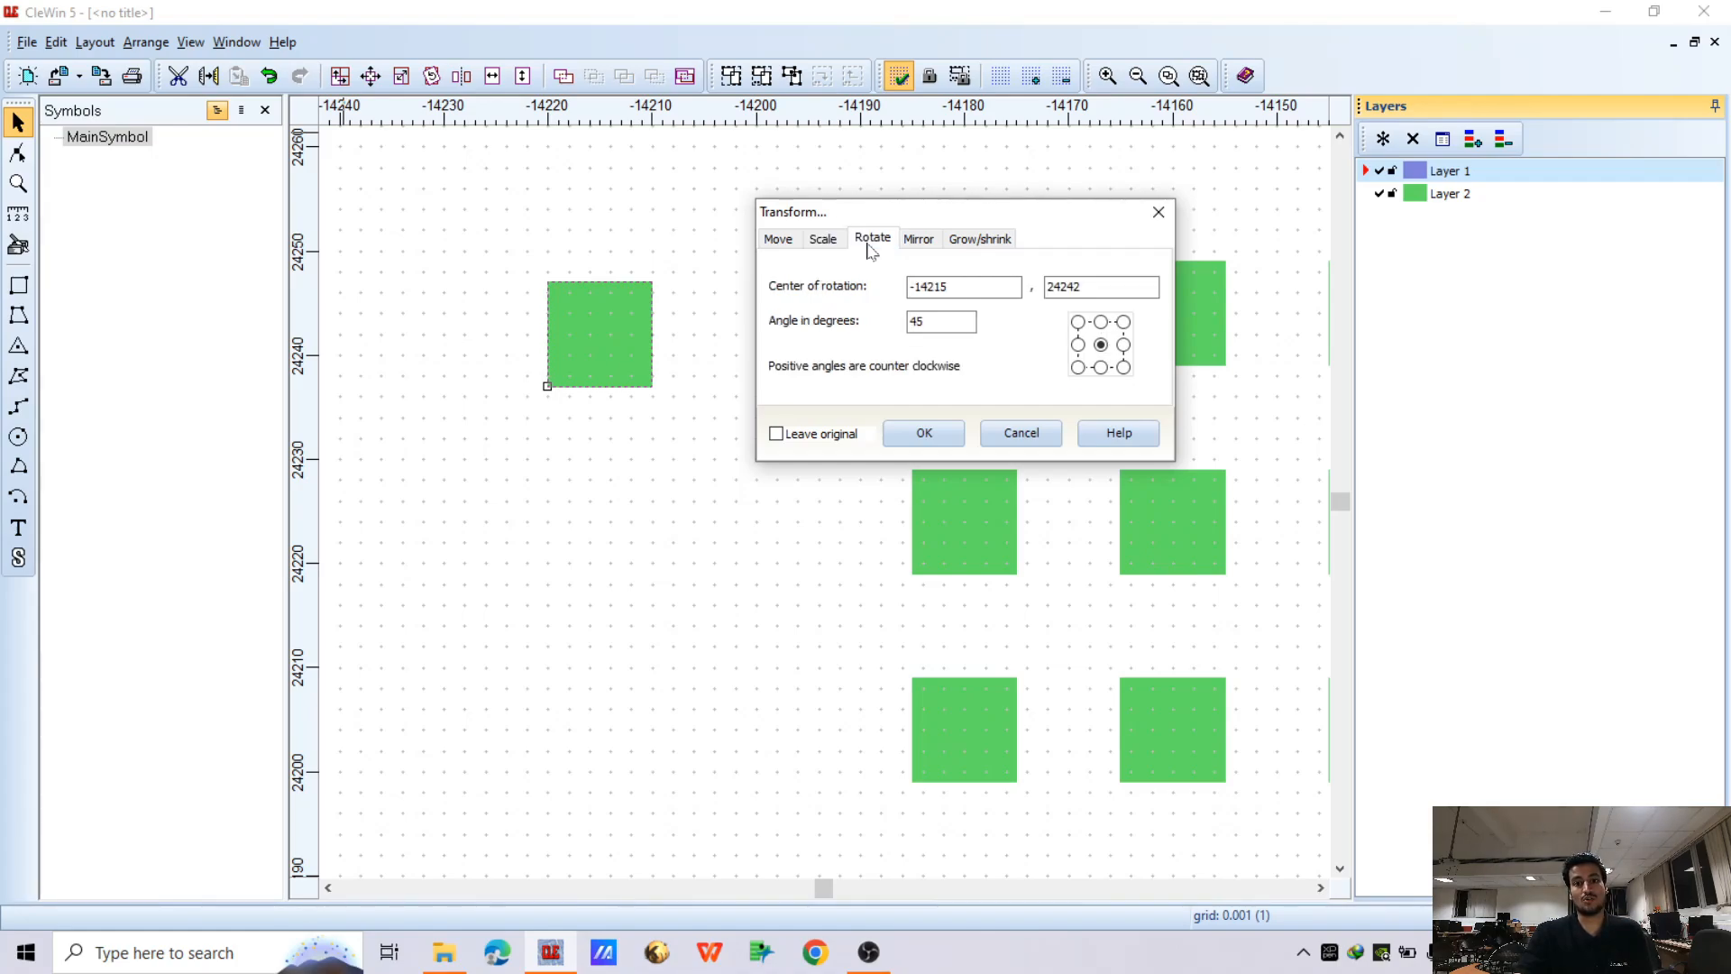
left_click(919, 242)
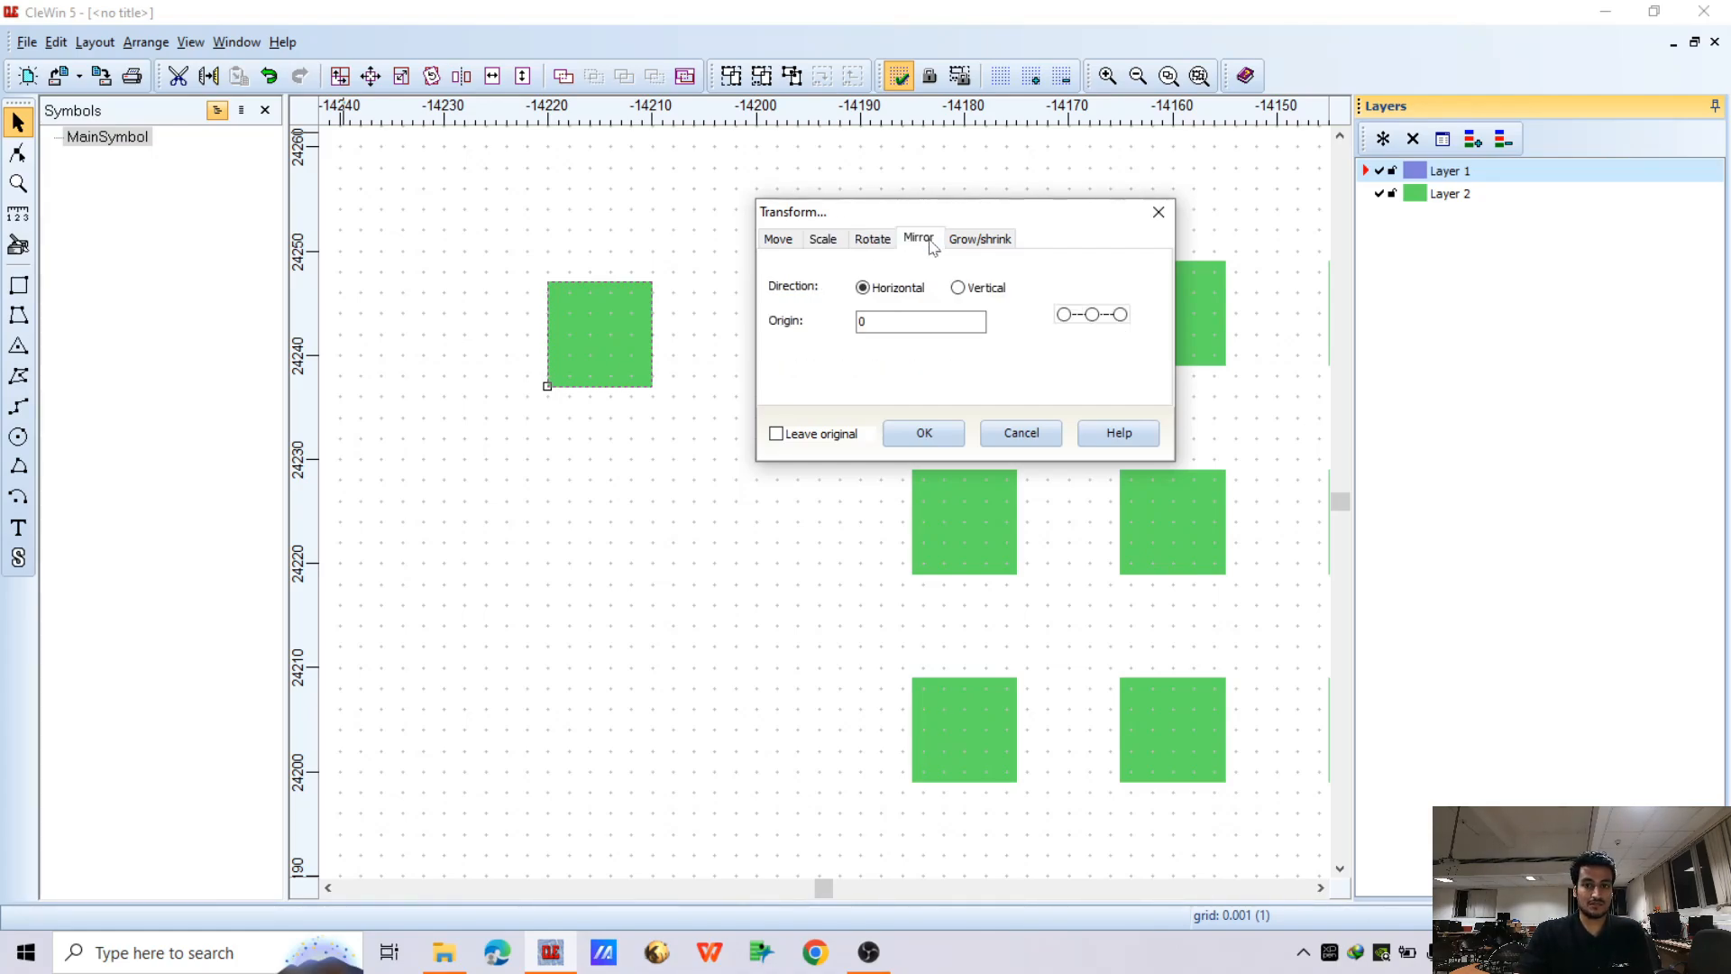
left_click(969, 247)
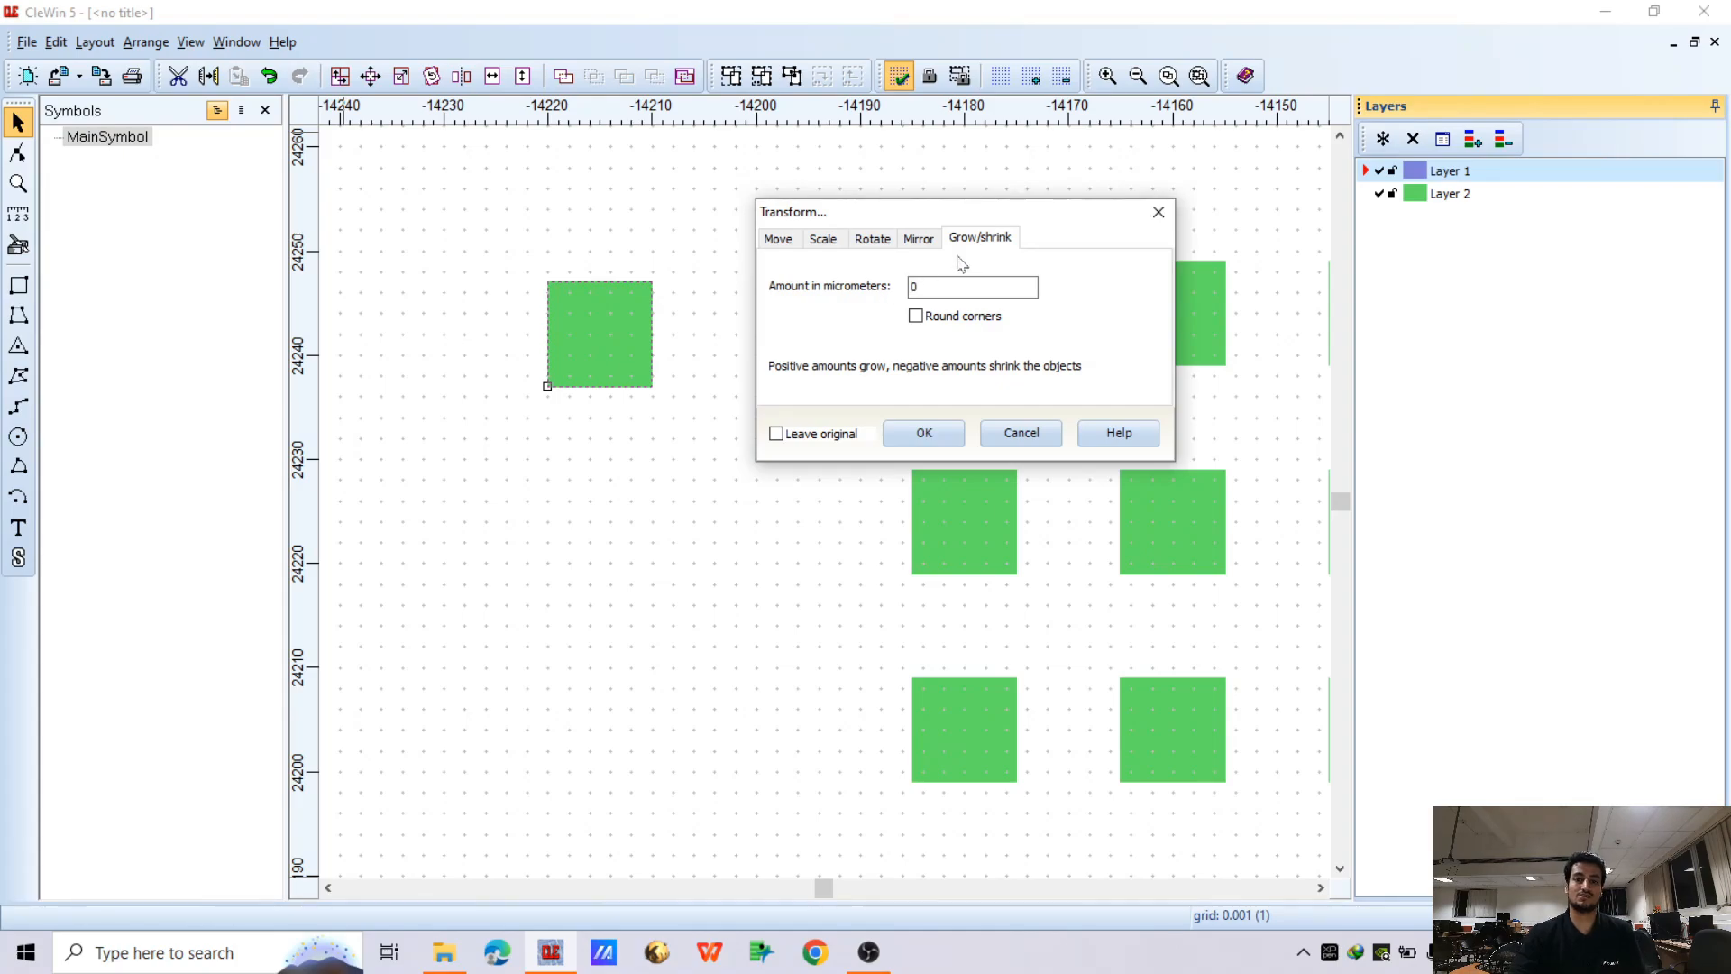
Move the detached square by 10 horizontally and 10 vertically, relative to its current position
left_click(778, 240)
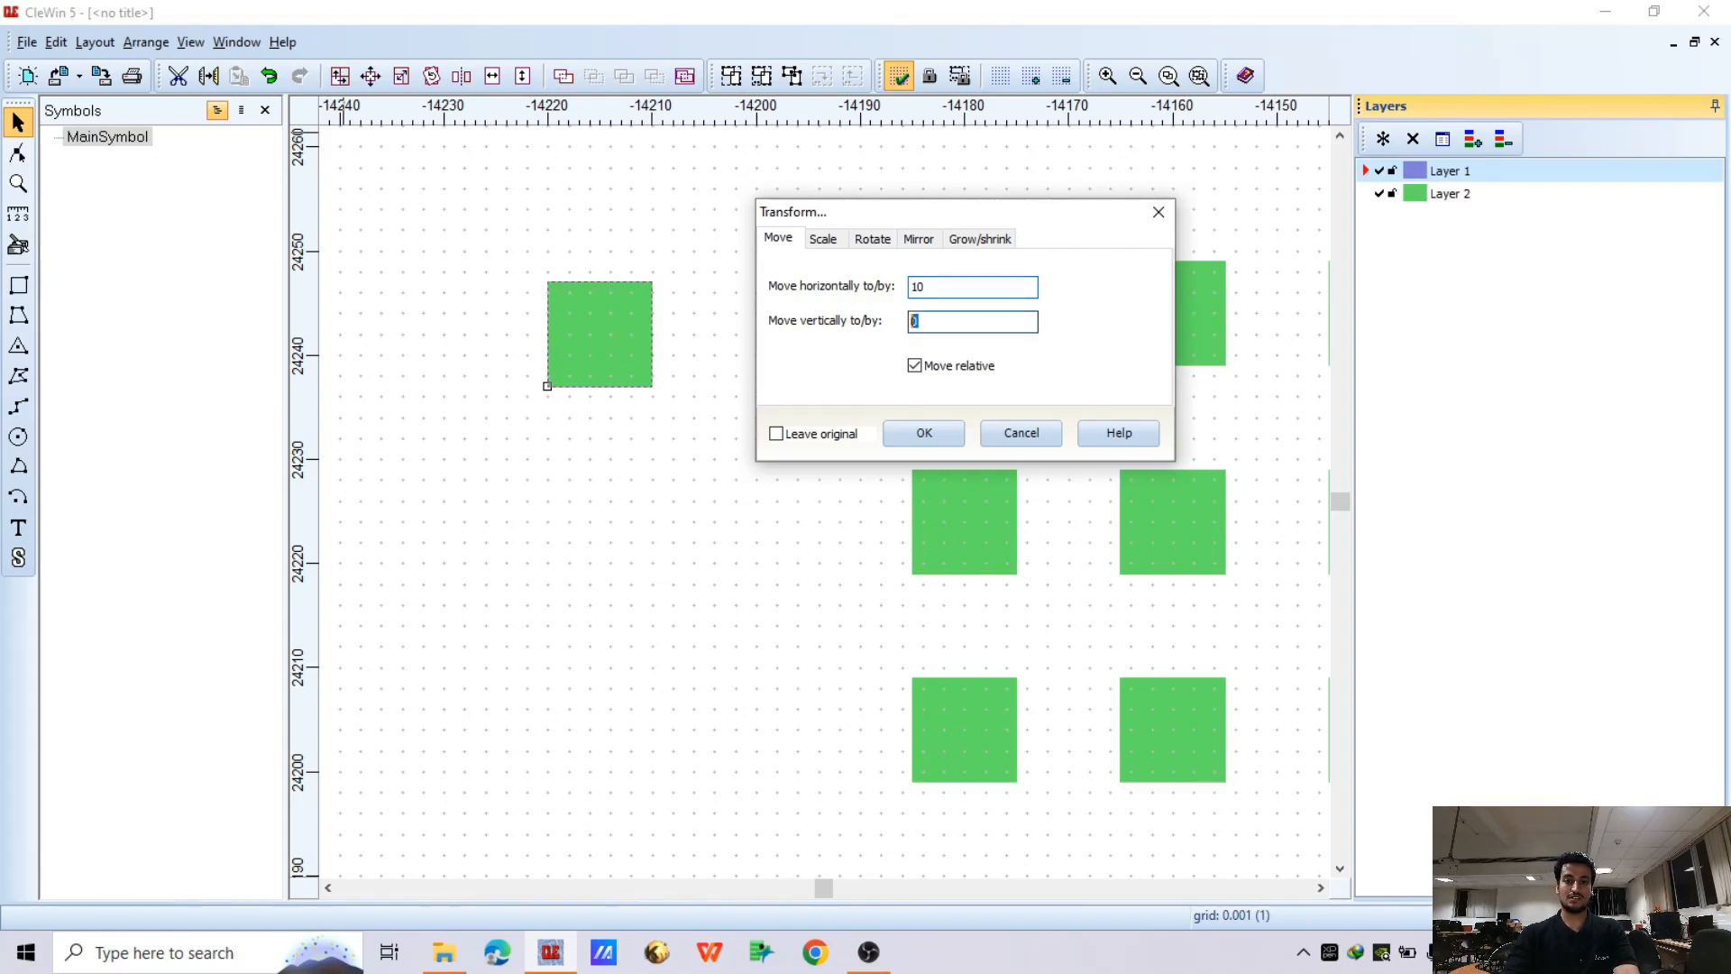
key("Tab")
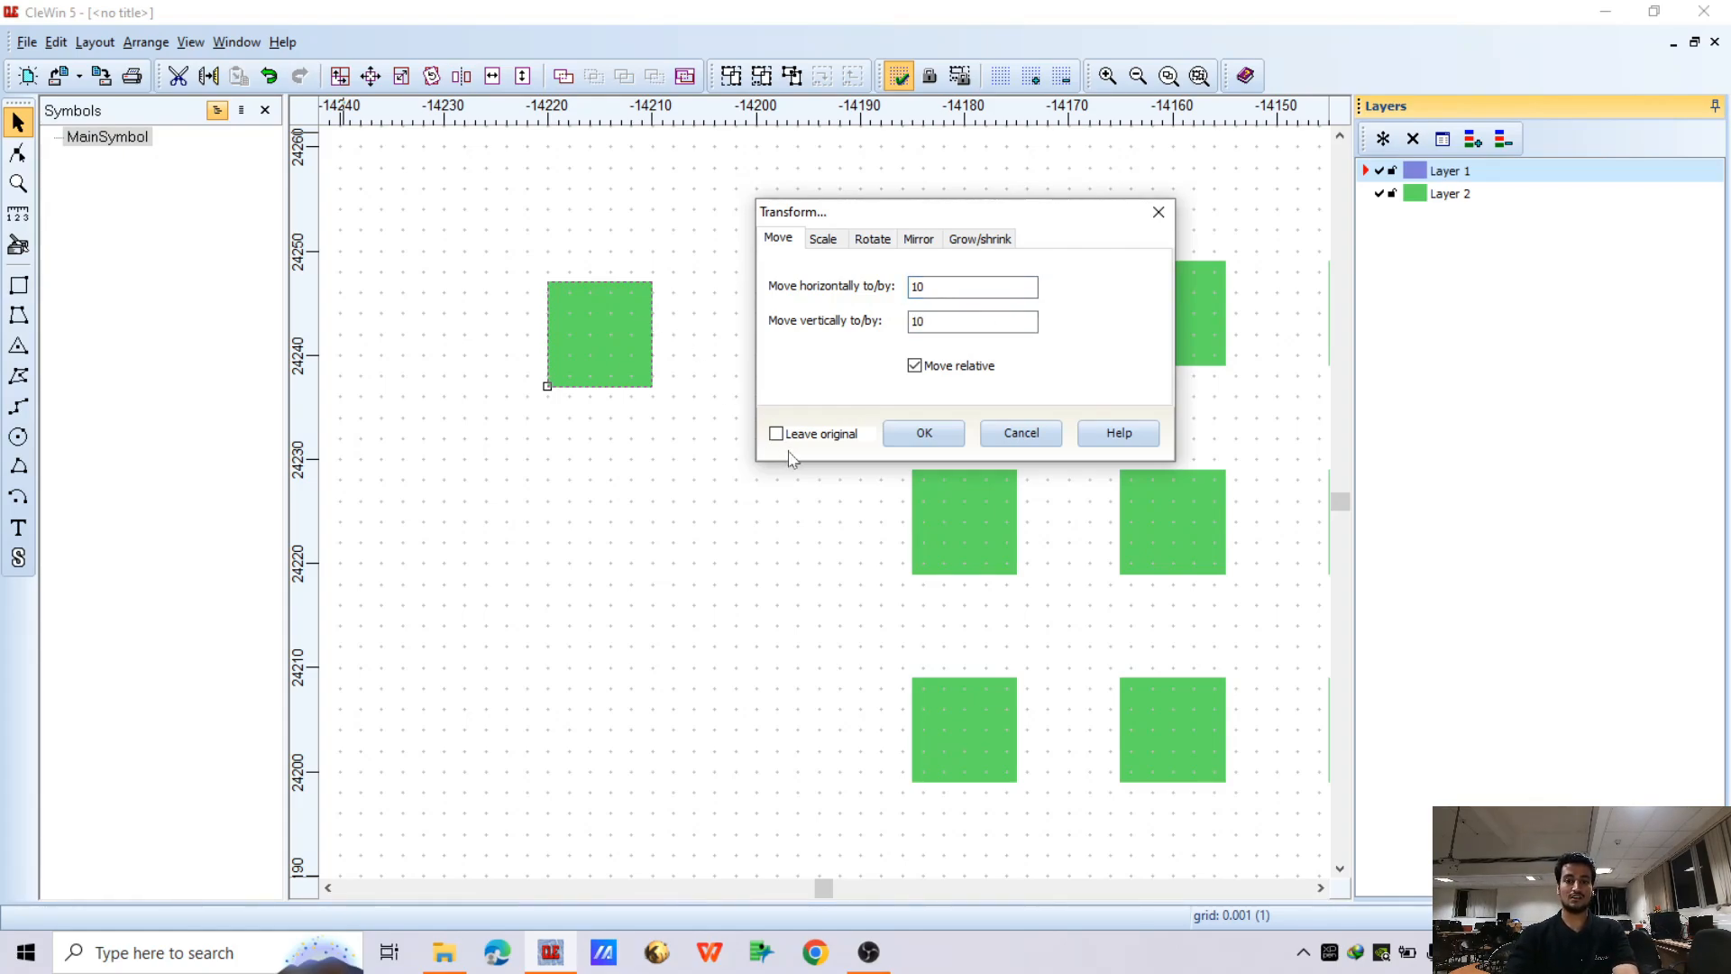
left_click(920, 432)
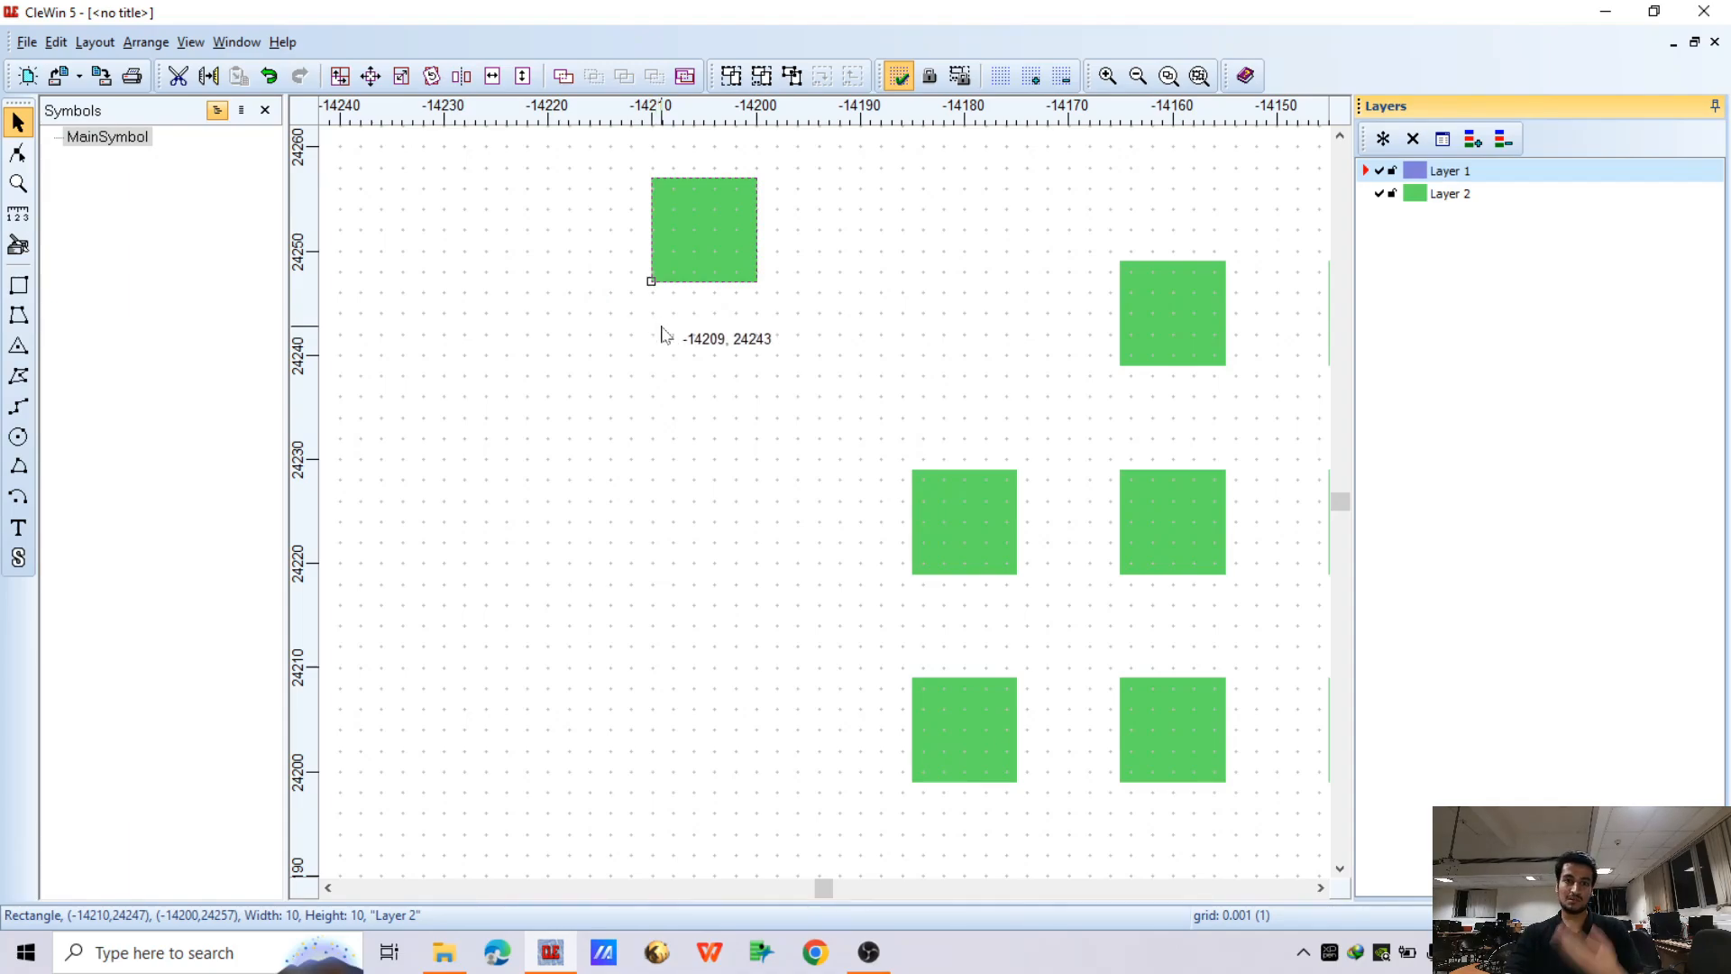
Scale the detached square to 50% horizontally and 50% vertically about its centre
left_click_drag(618, 148, 766, 284)
right_click(737, 230)
key("Escape")
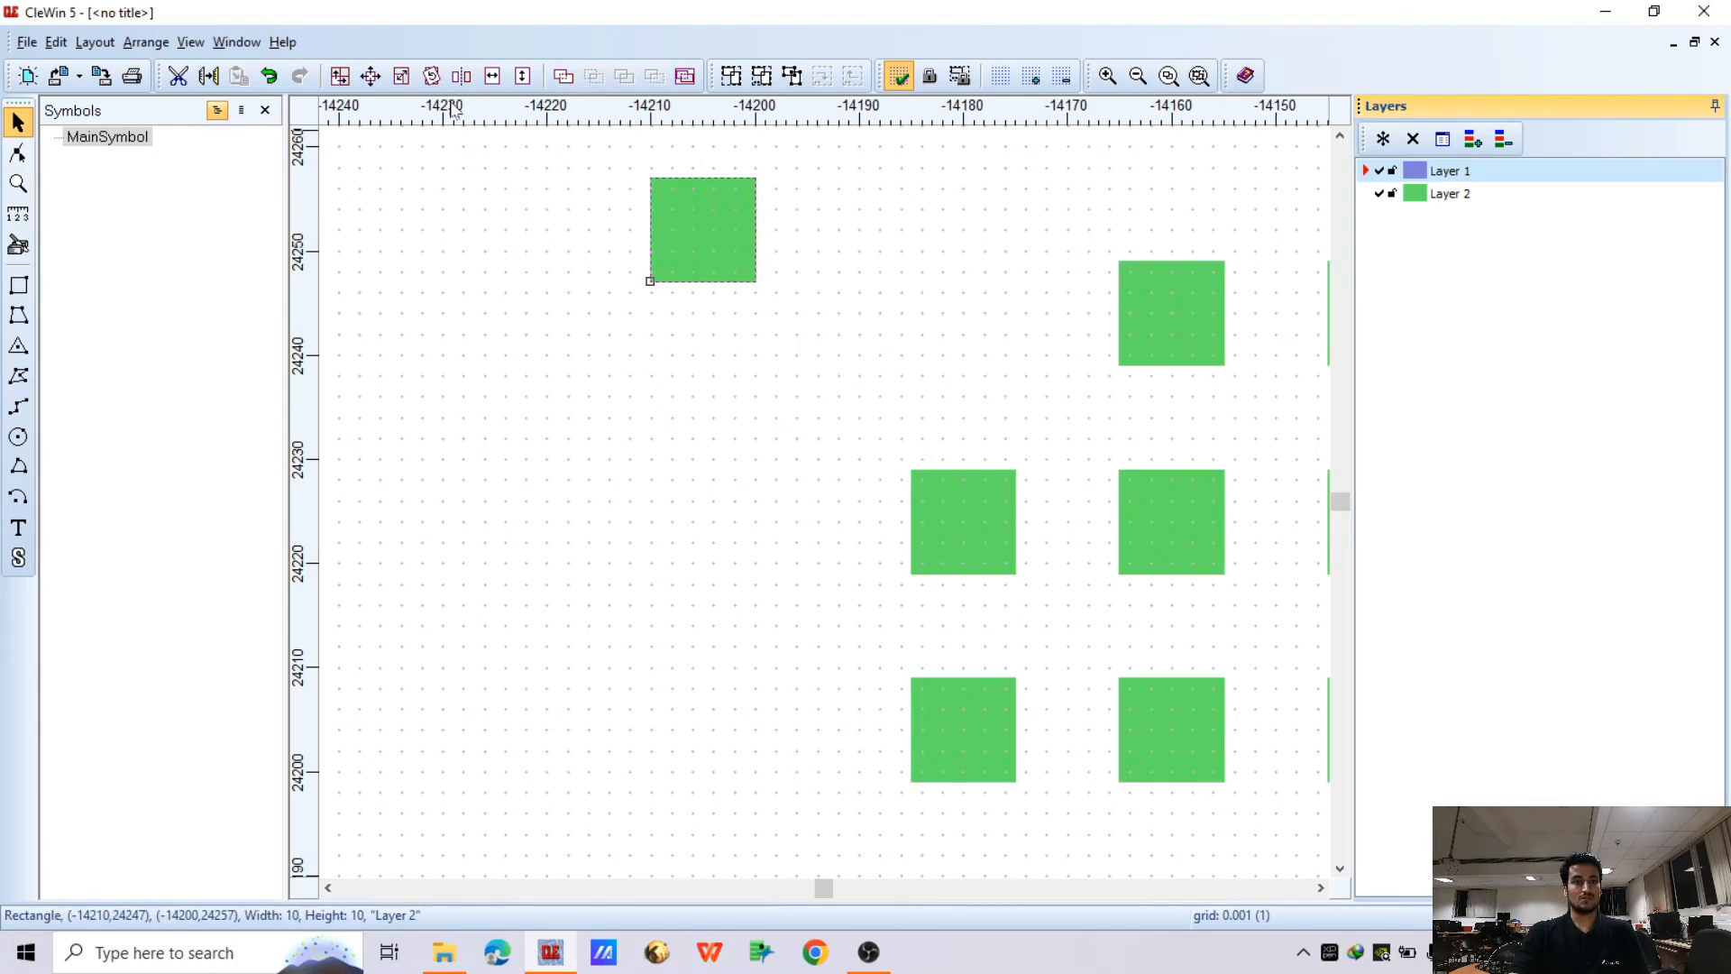
left_click(370, 75)
left_click_drag(793, 350, 910, 242)
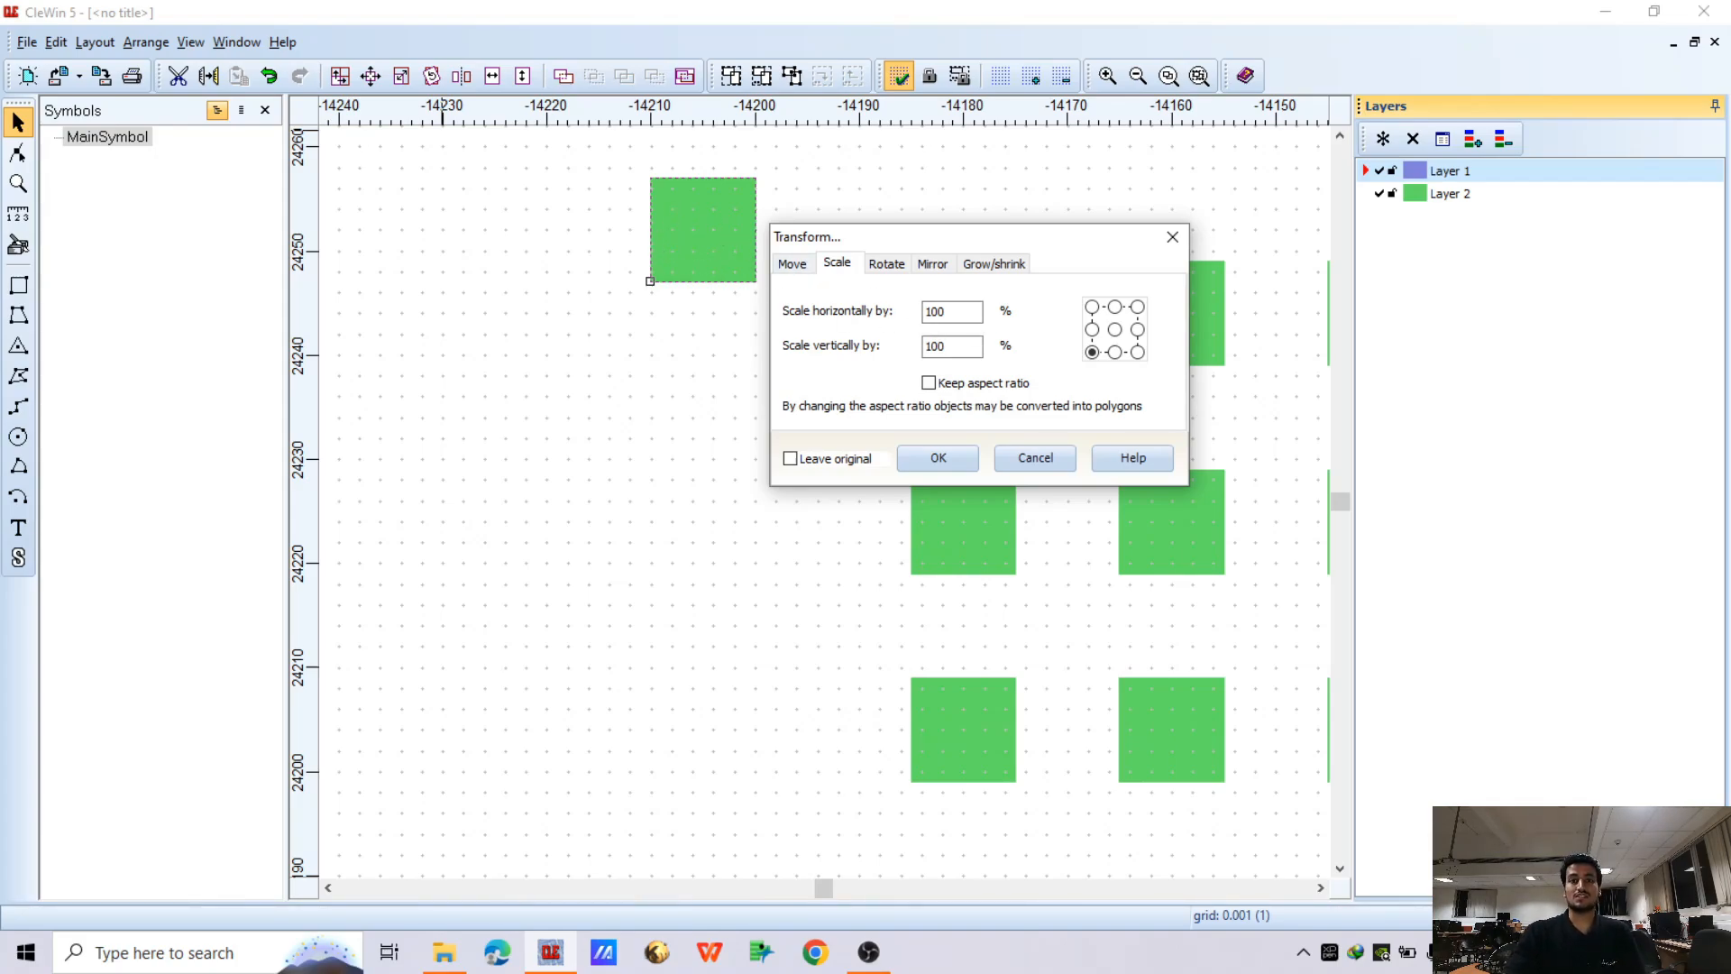
left_click_drag(954, 312, 785, 311)
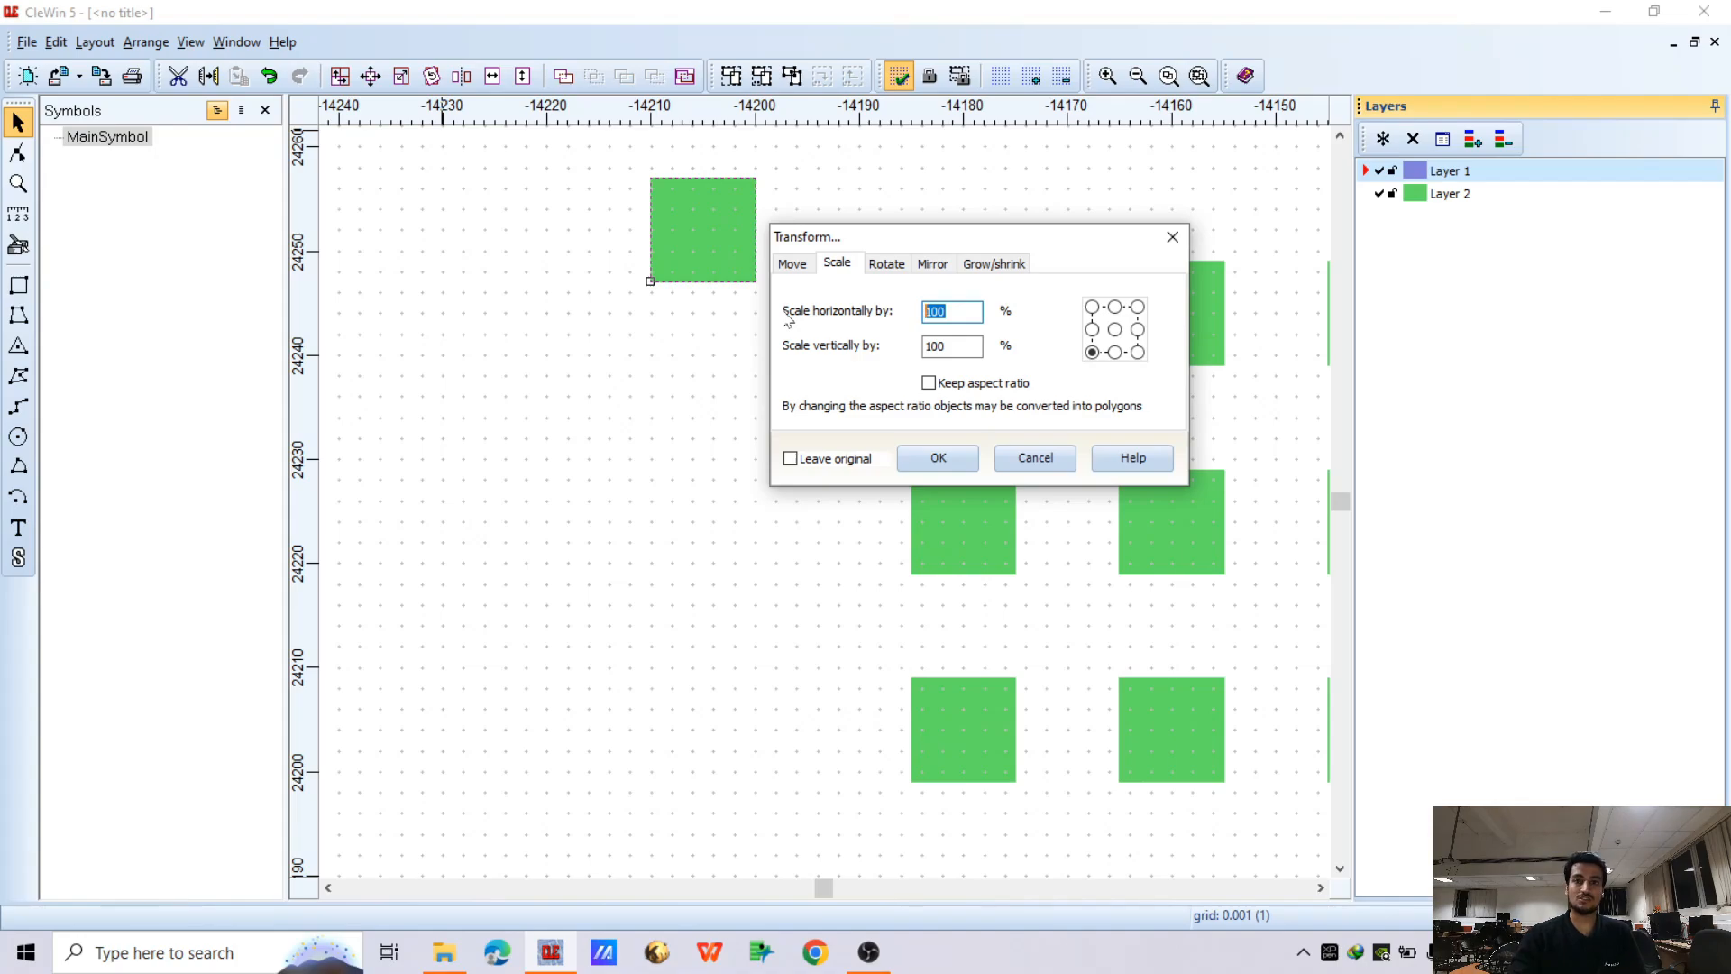
type("50")
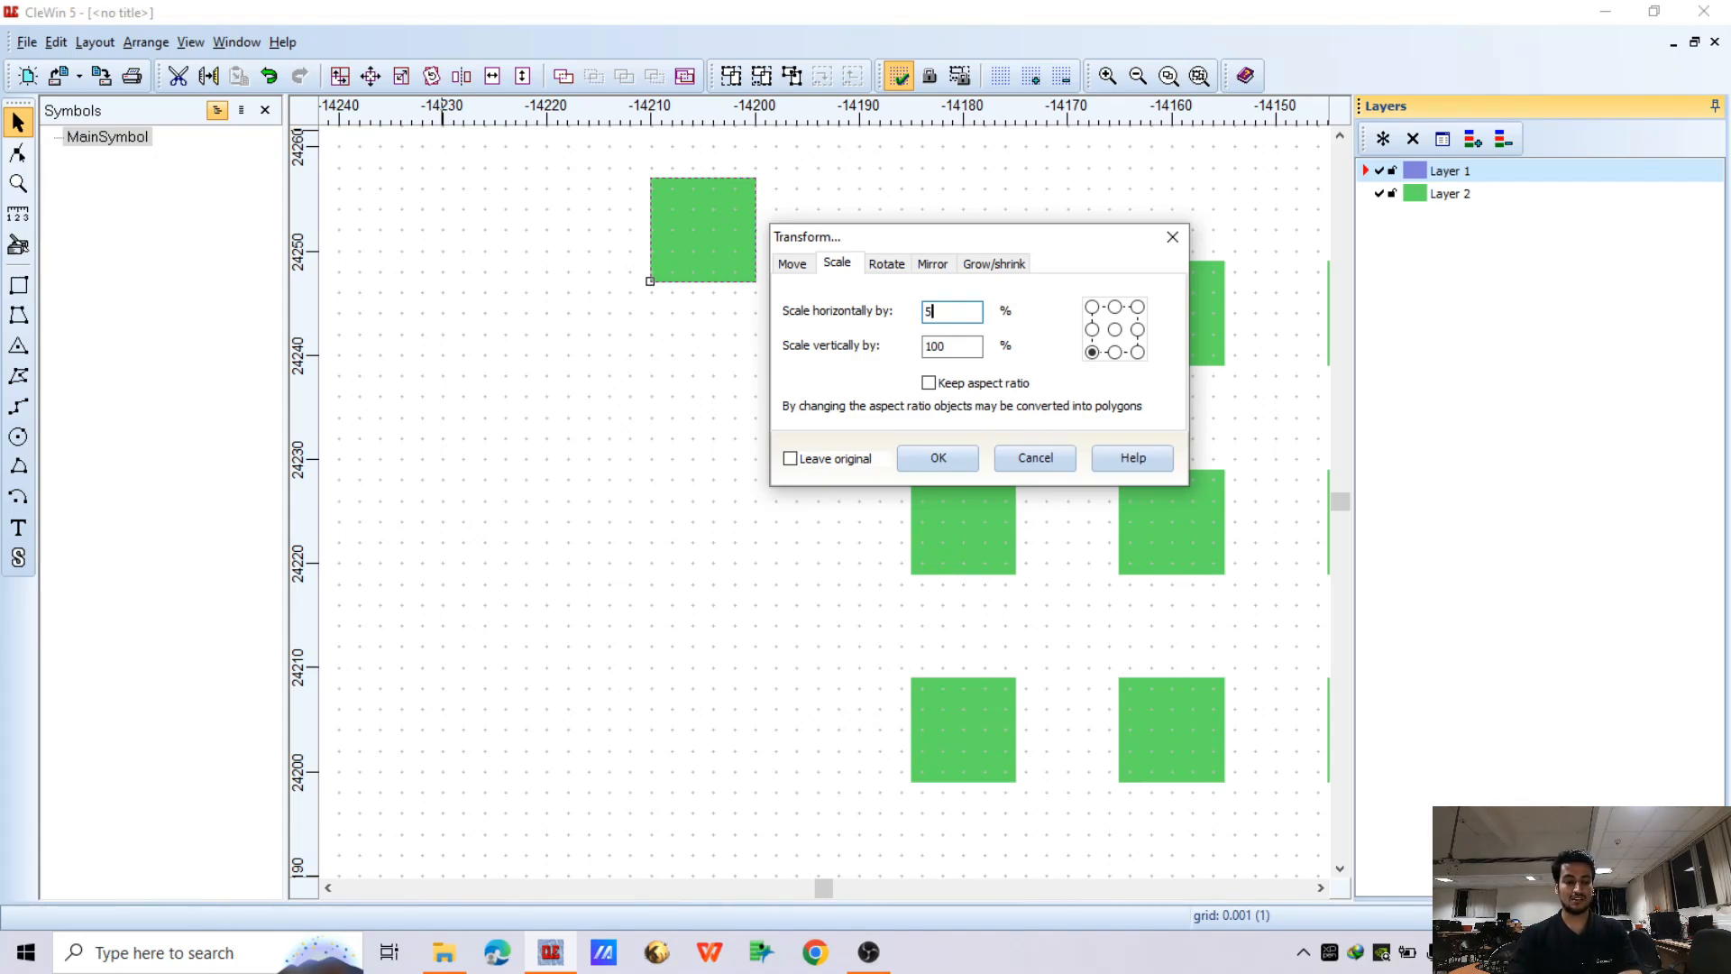
double_click(951, 346)
type("50")
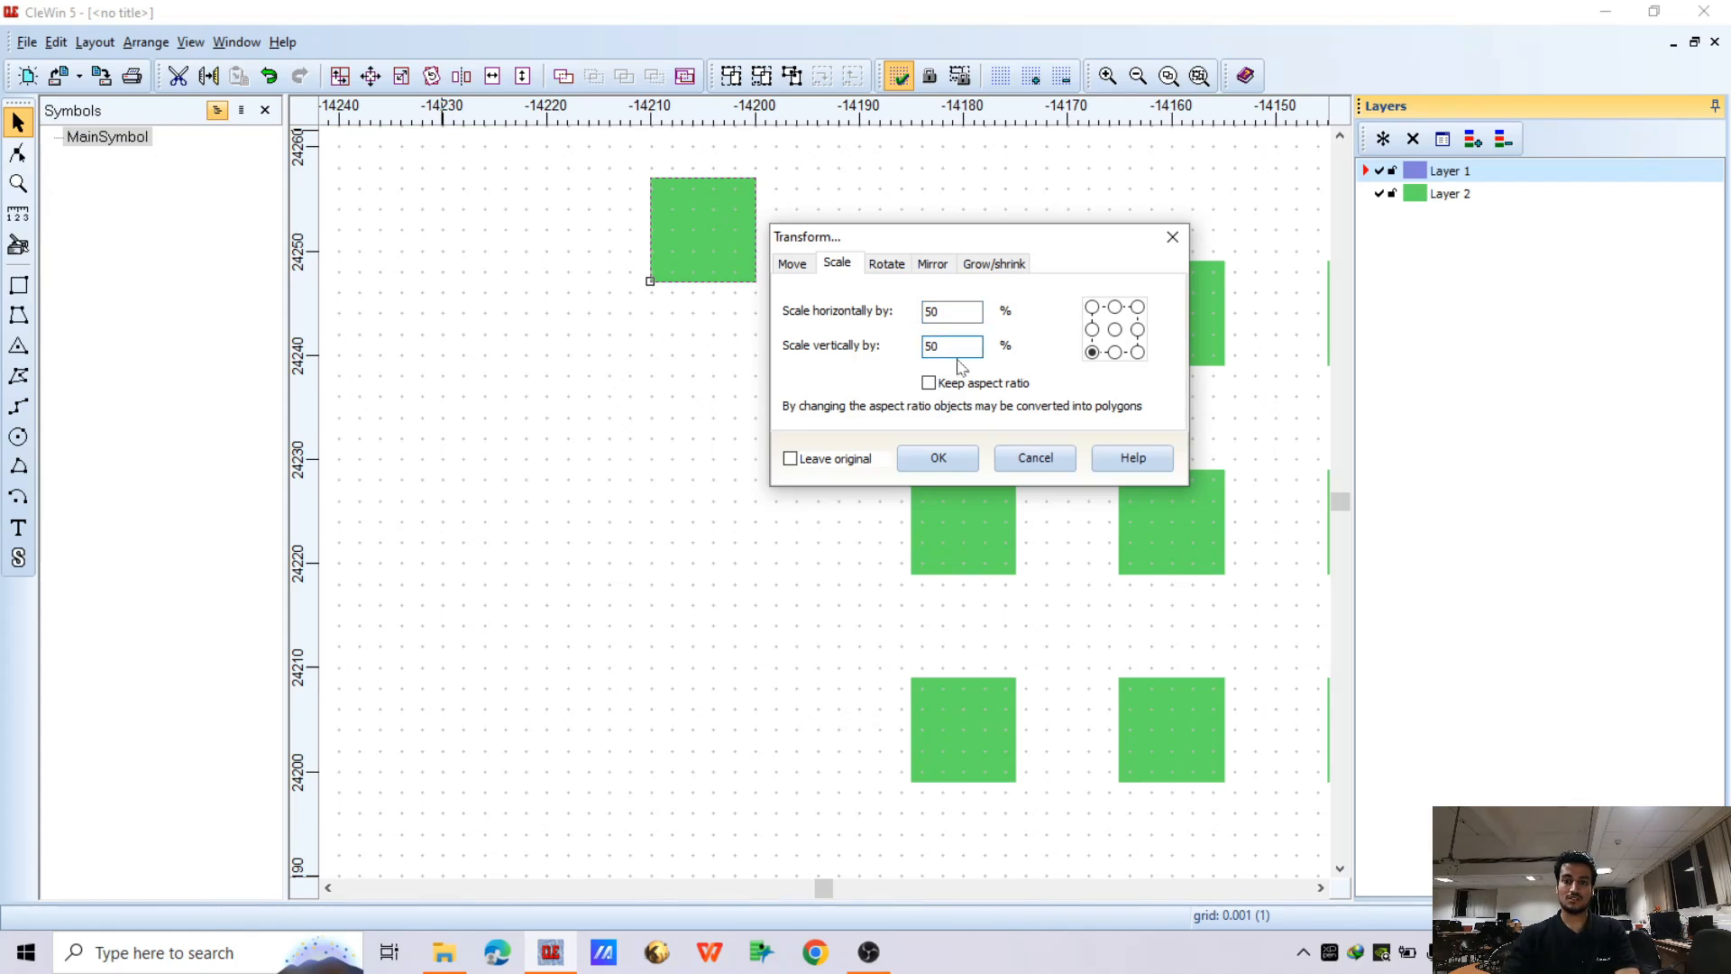
left_click(1115, 330)
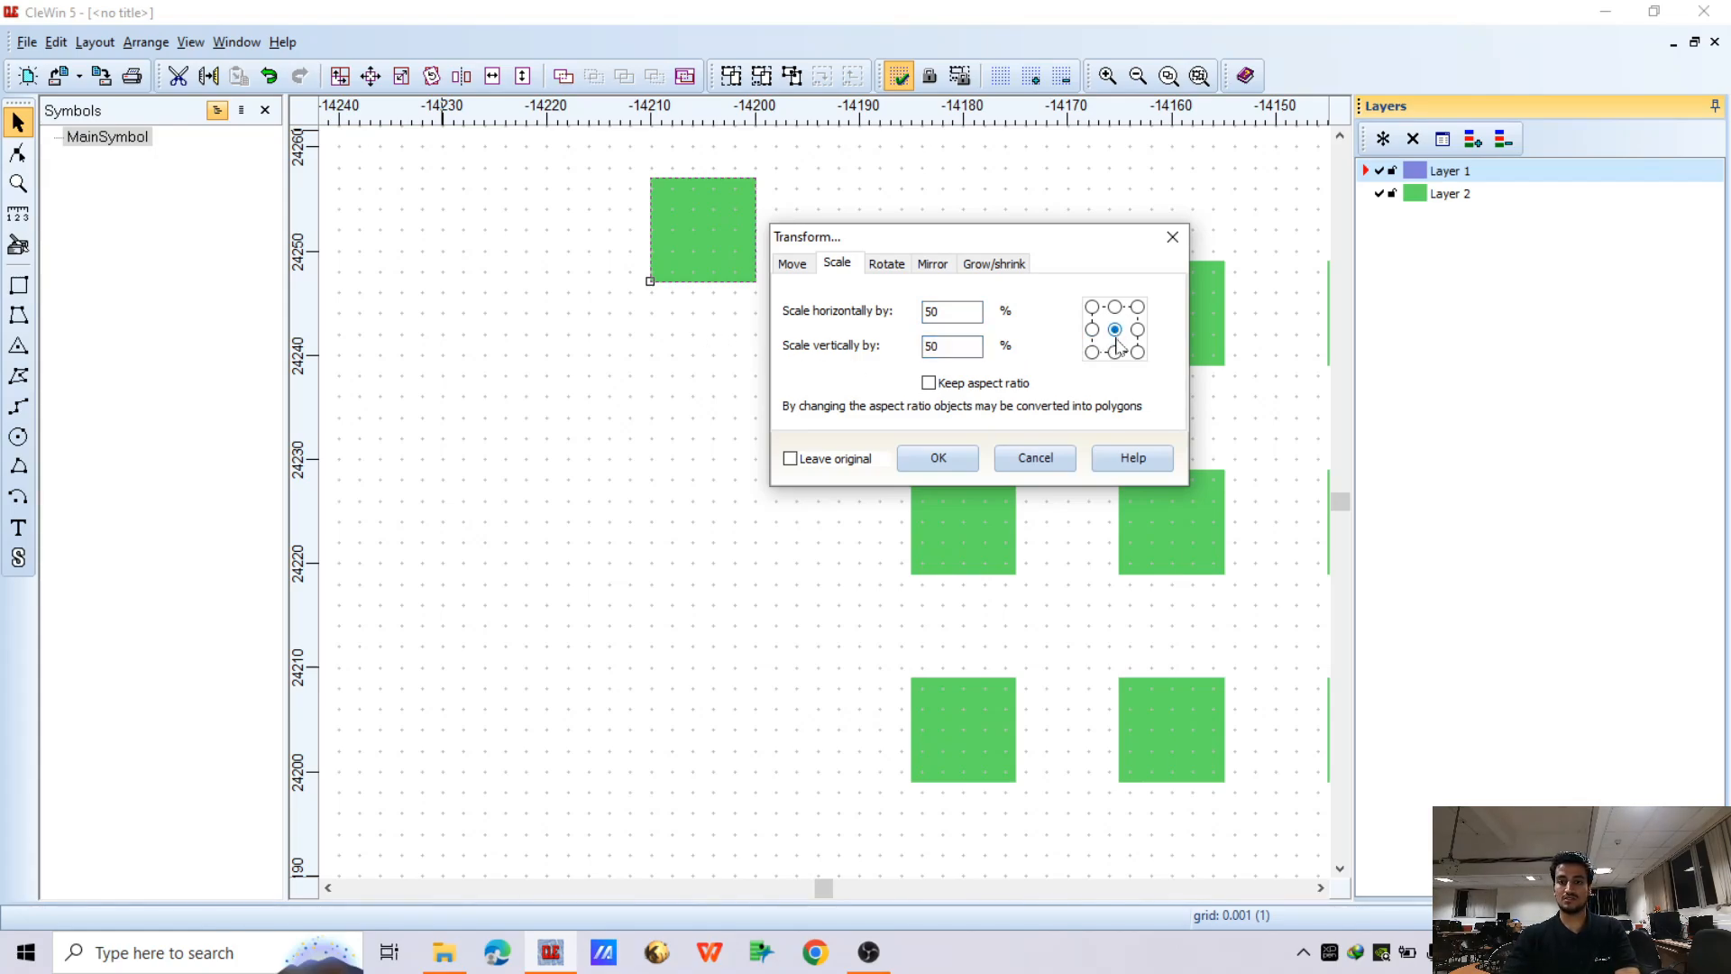
left_click(934, 459)
Select the scaled square and measure its width along the upper edge
left_click_drag(621, 165, 845, 352)
scroll(689, 212, "up", 5)
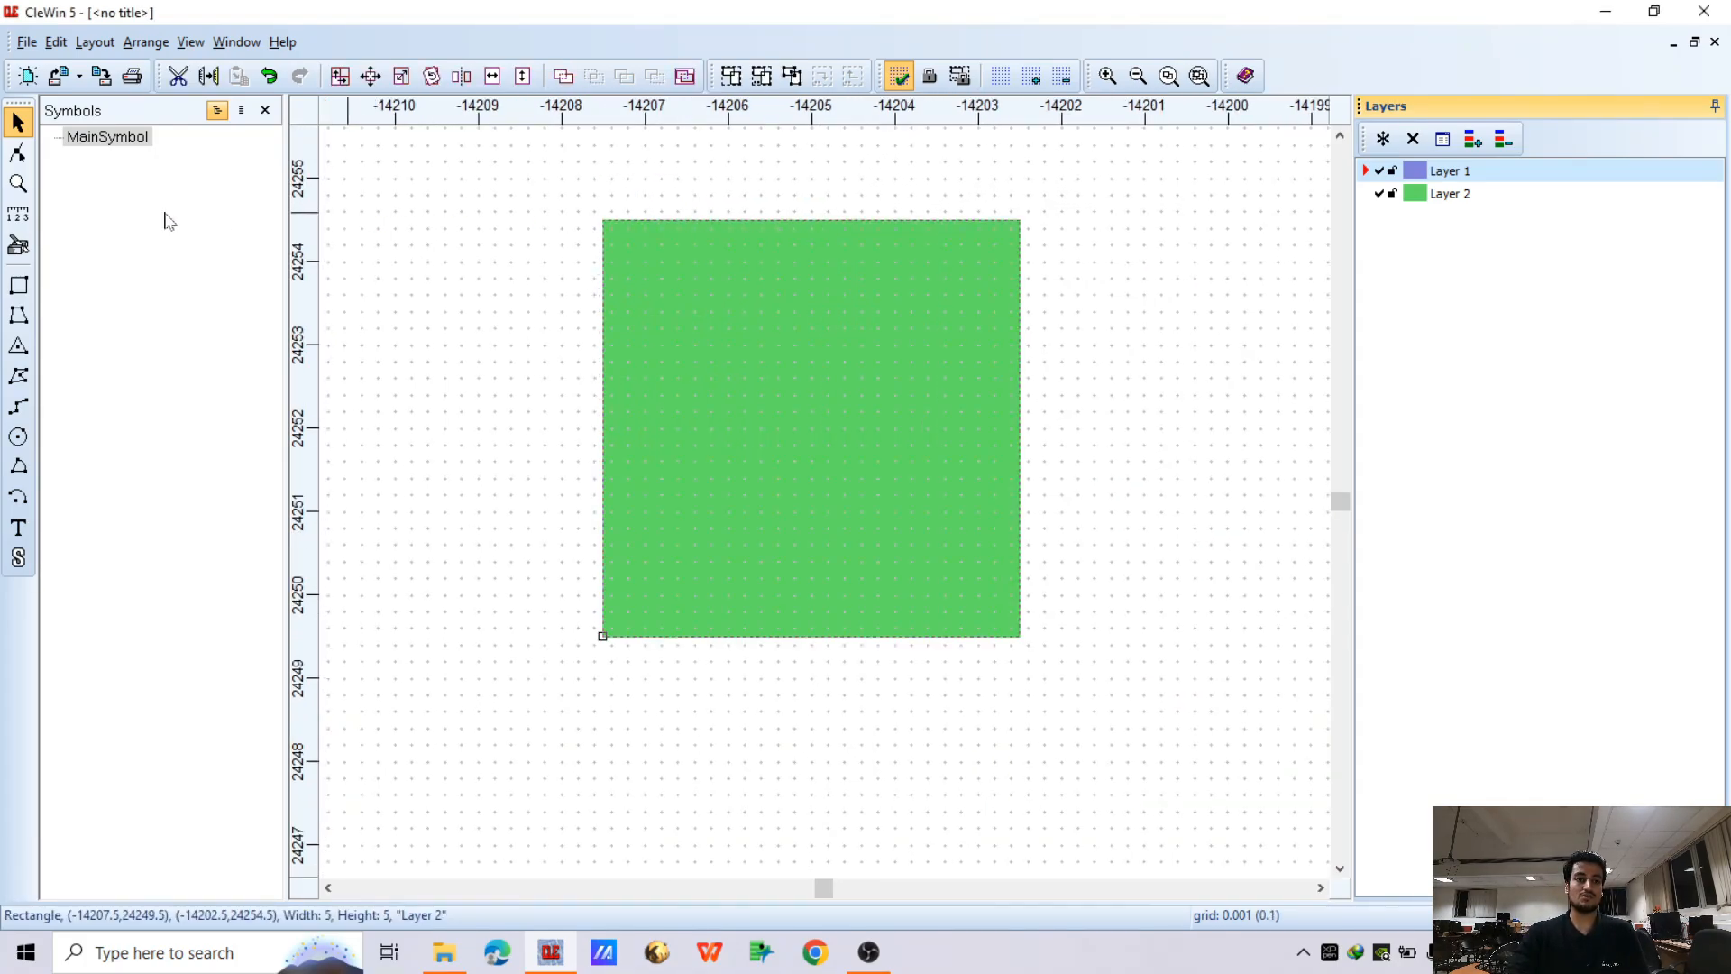
left_click(20, 217)
left_click_drag(606, 212, 1019, 221)
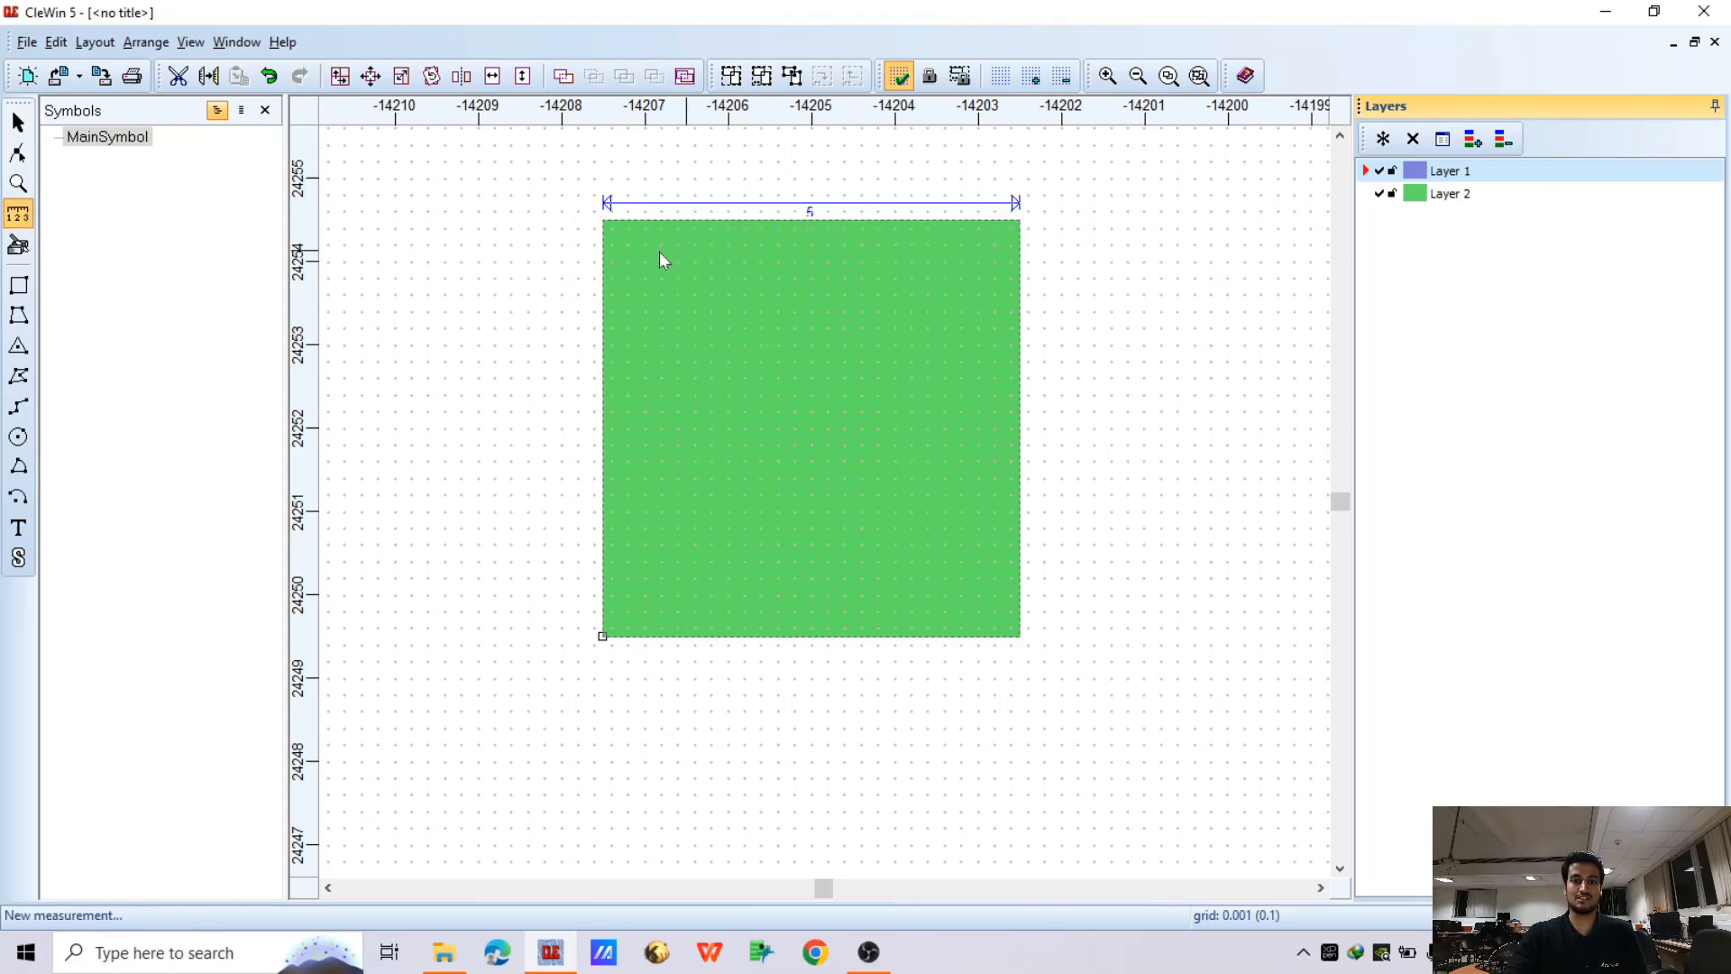
Measure the scaled square's height along its left edge
left_click_drag(582, 224, 577, 633)
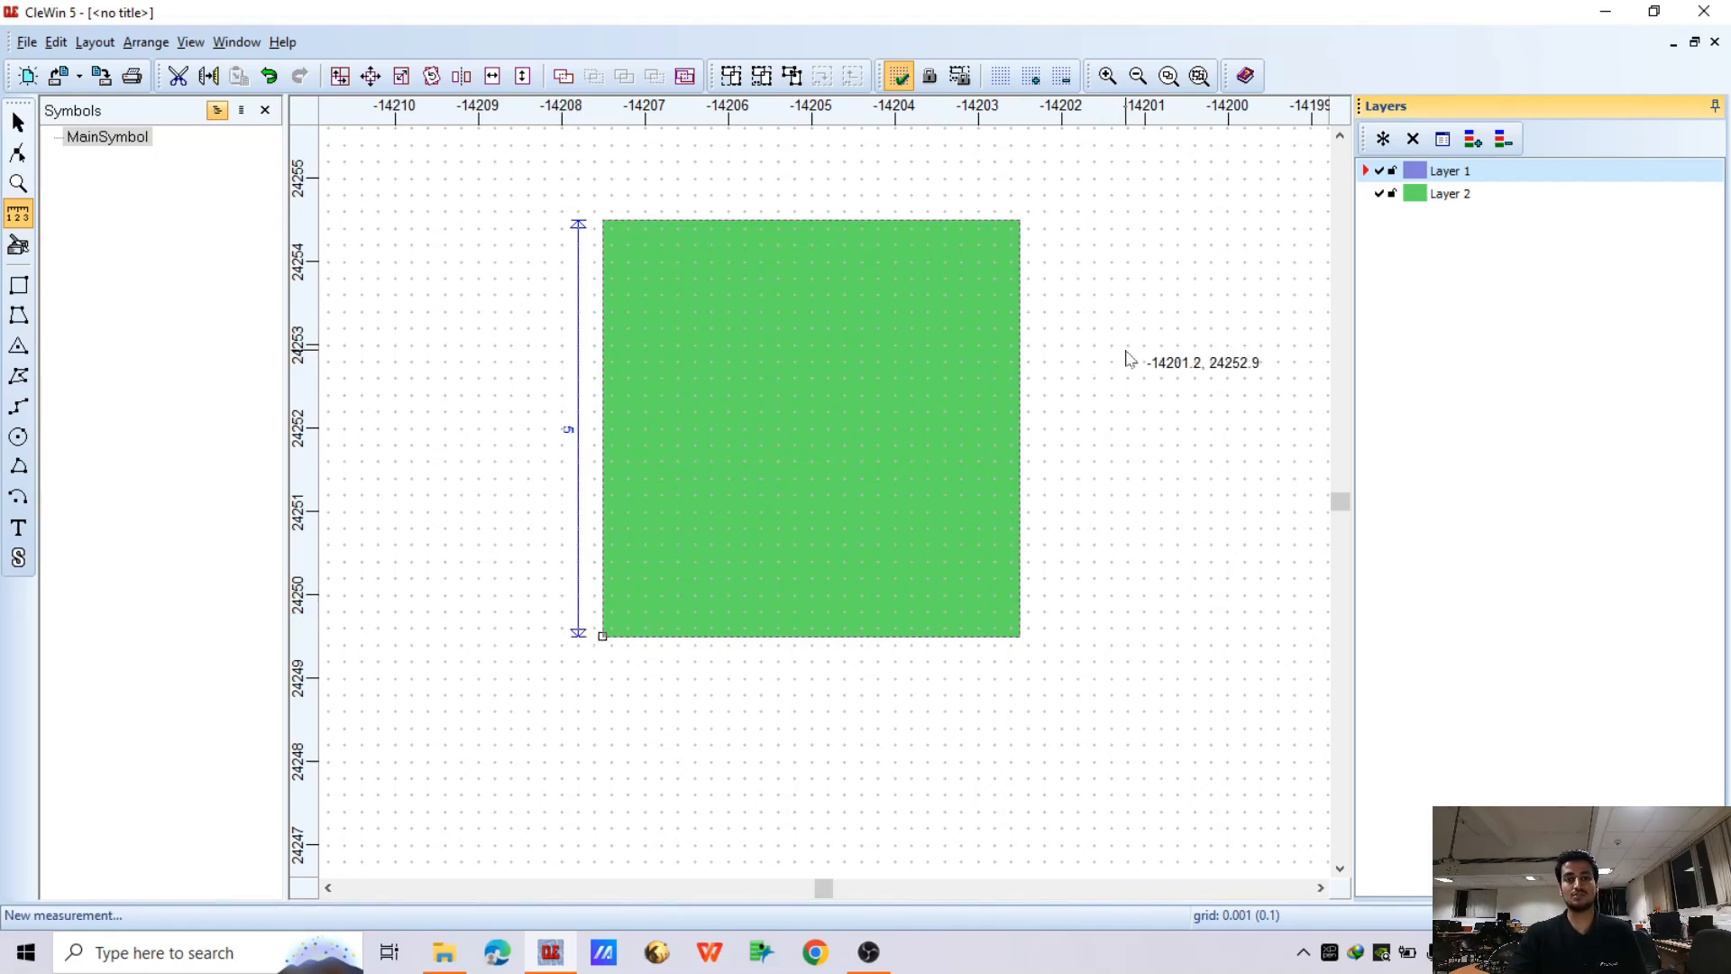
scroll(879, 308, "down", 2)
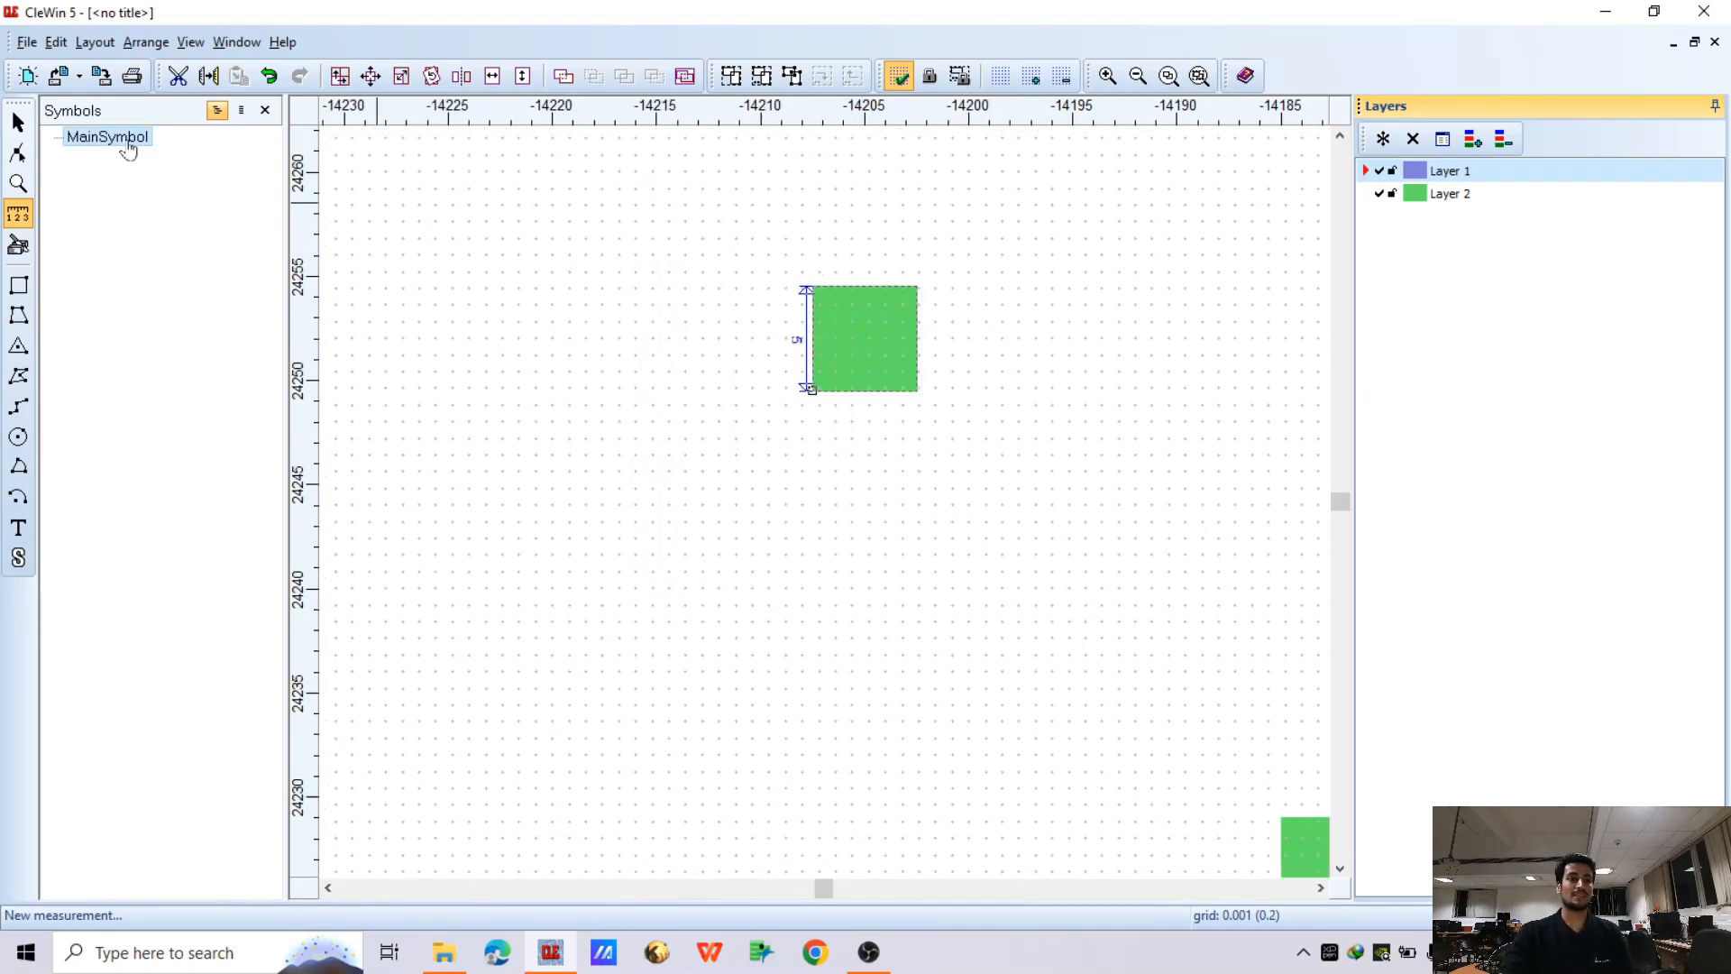
Rotate the scaled square by 20 degrees about its lower-right corner
left_click(19, 122)
left_click_drag(644, 228, 1107, 520)
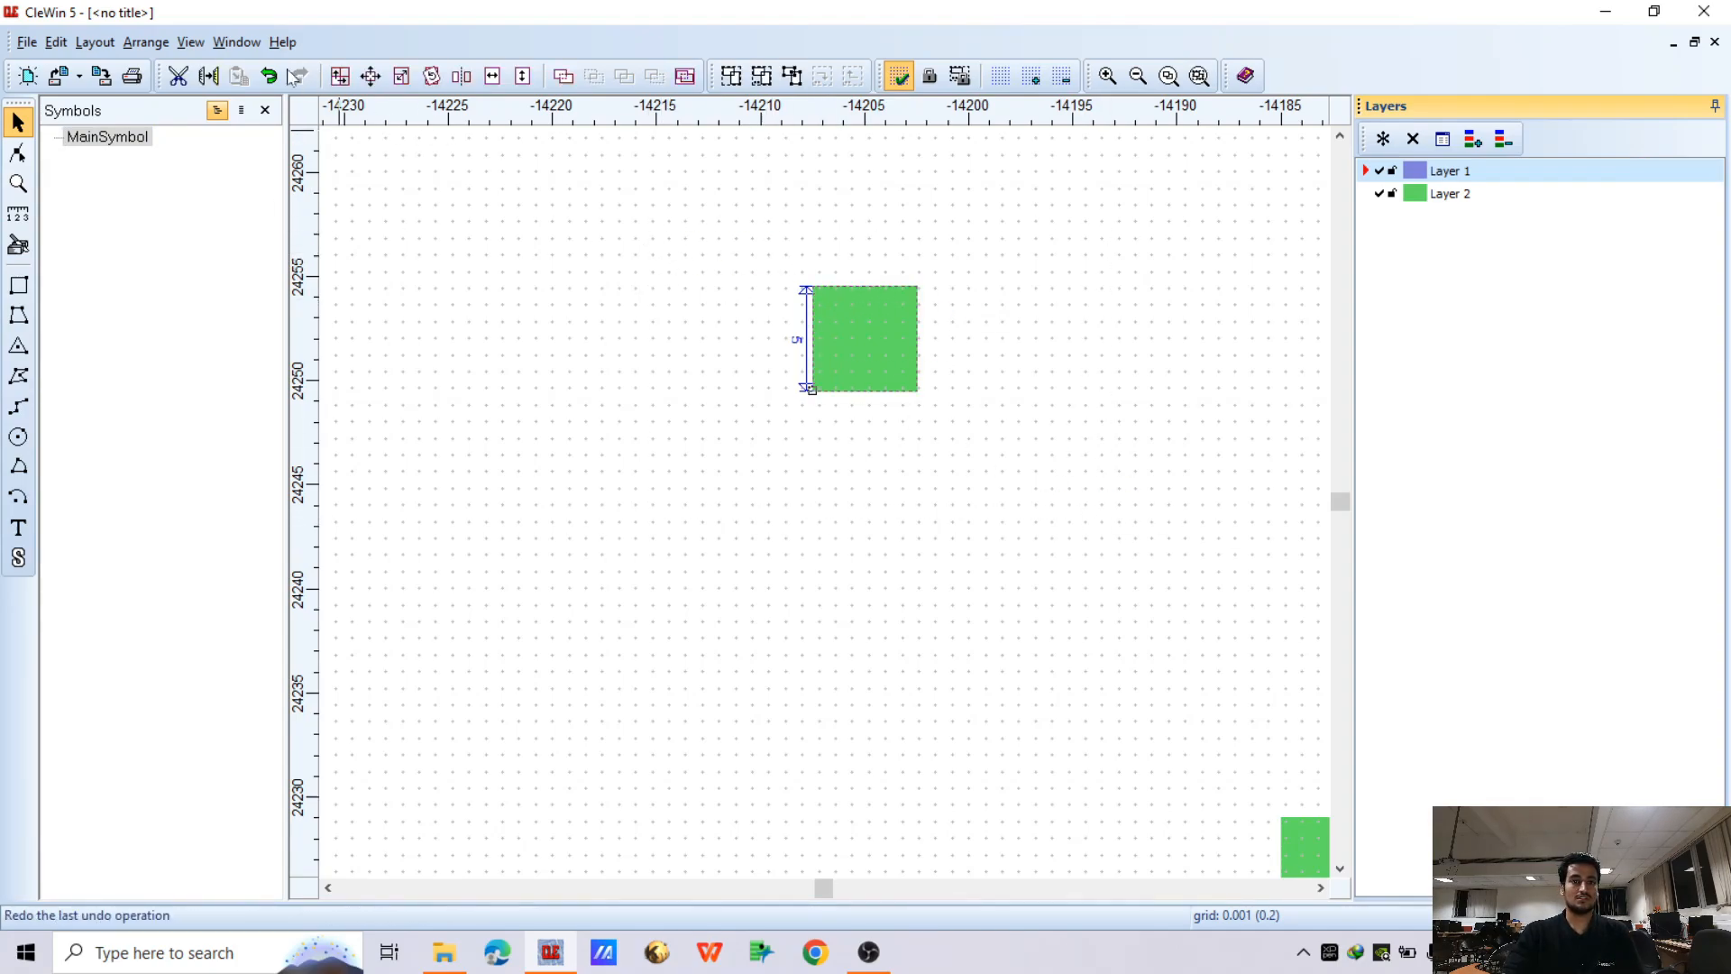
left_click(358, 80)
left_click_drag(773, 350, 449, 220)
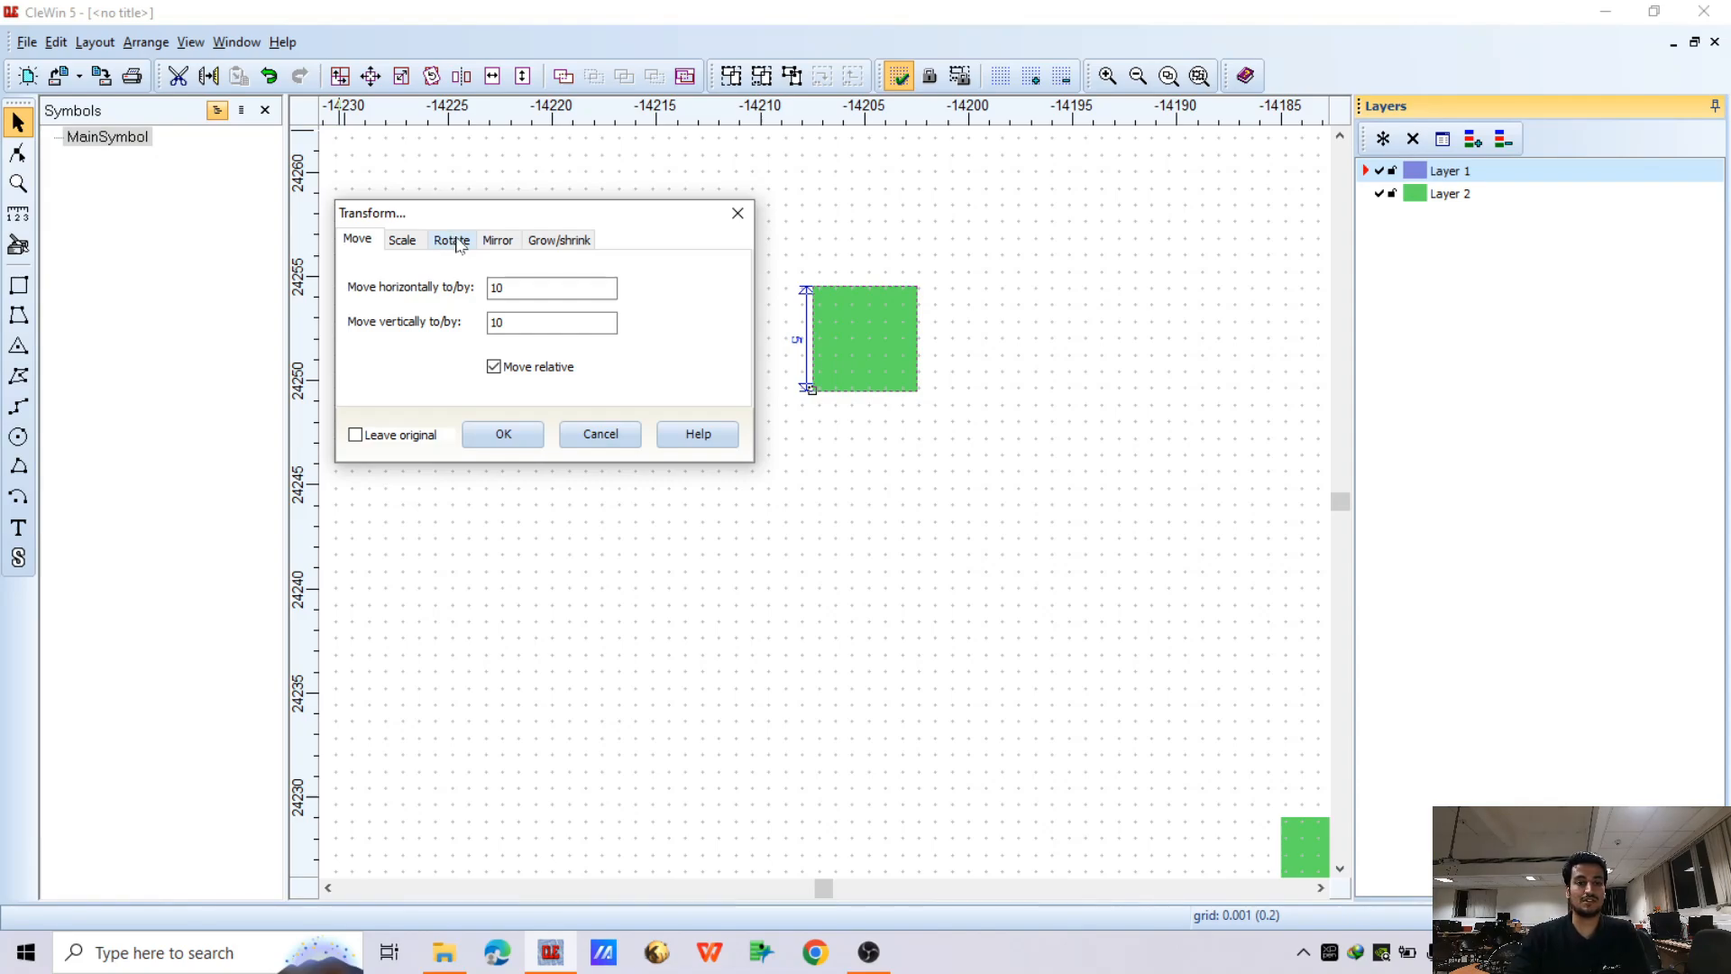
left_click(453, 241)
left_click_drag(500, 225, 545, 244)
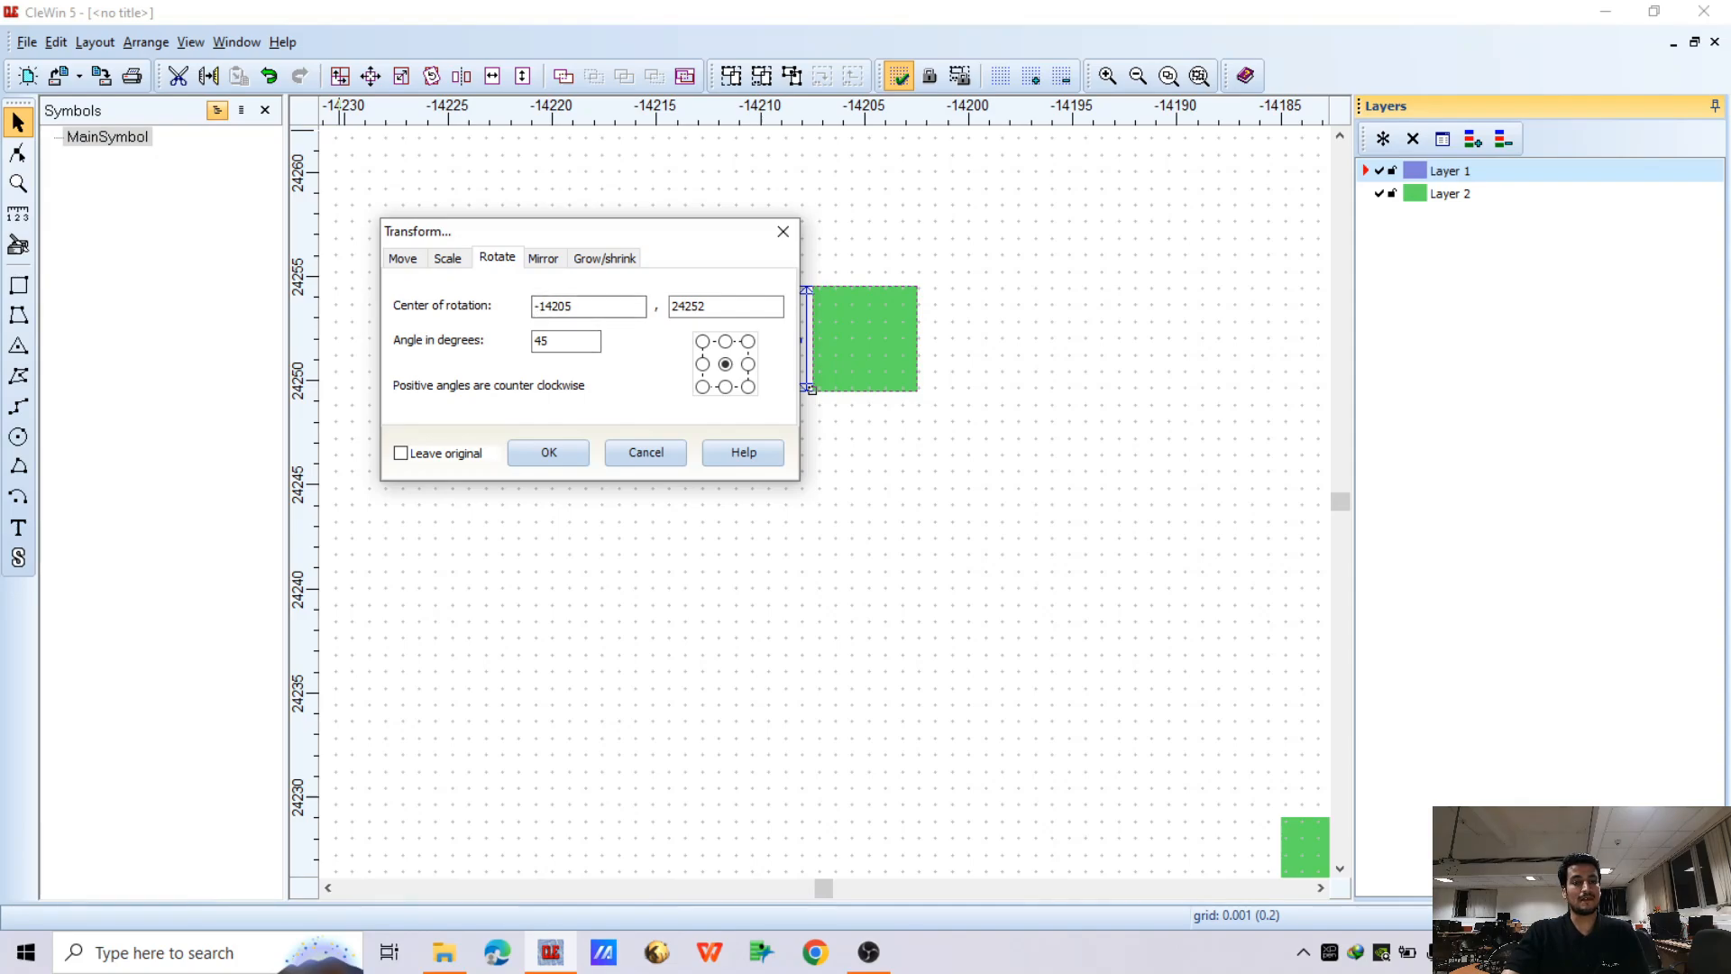
left_click_drag(612, 236, 542, 226)
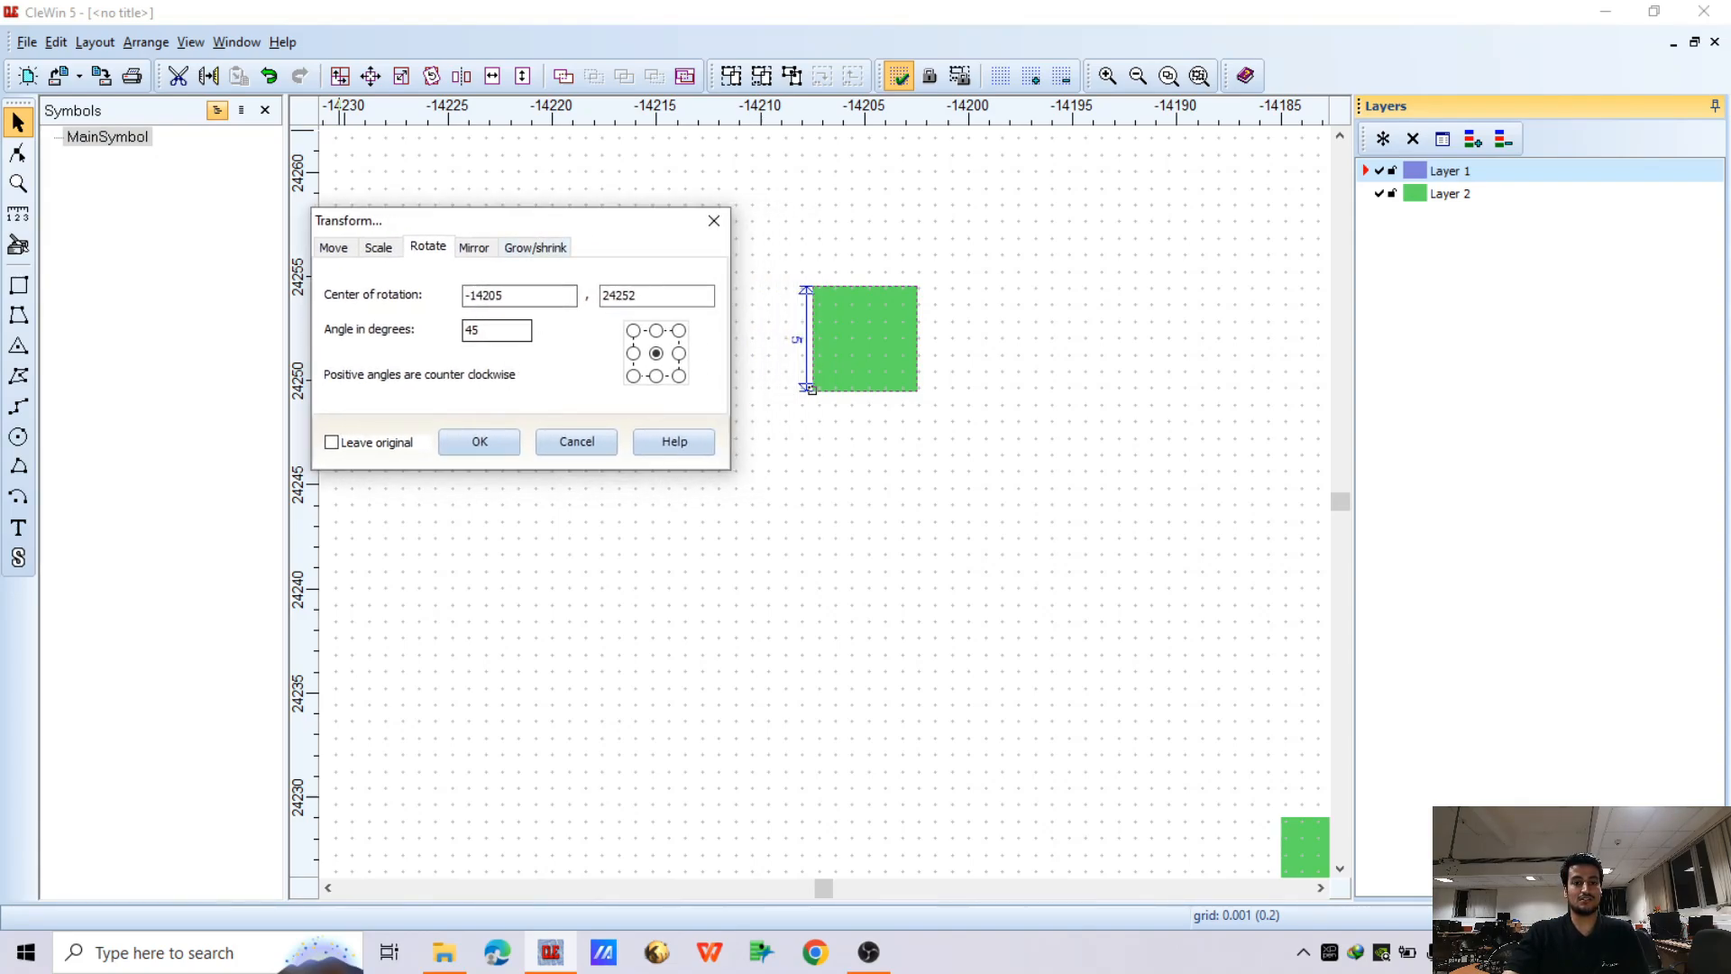
double_click(474, 330)
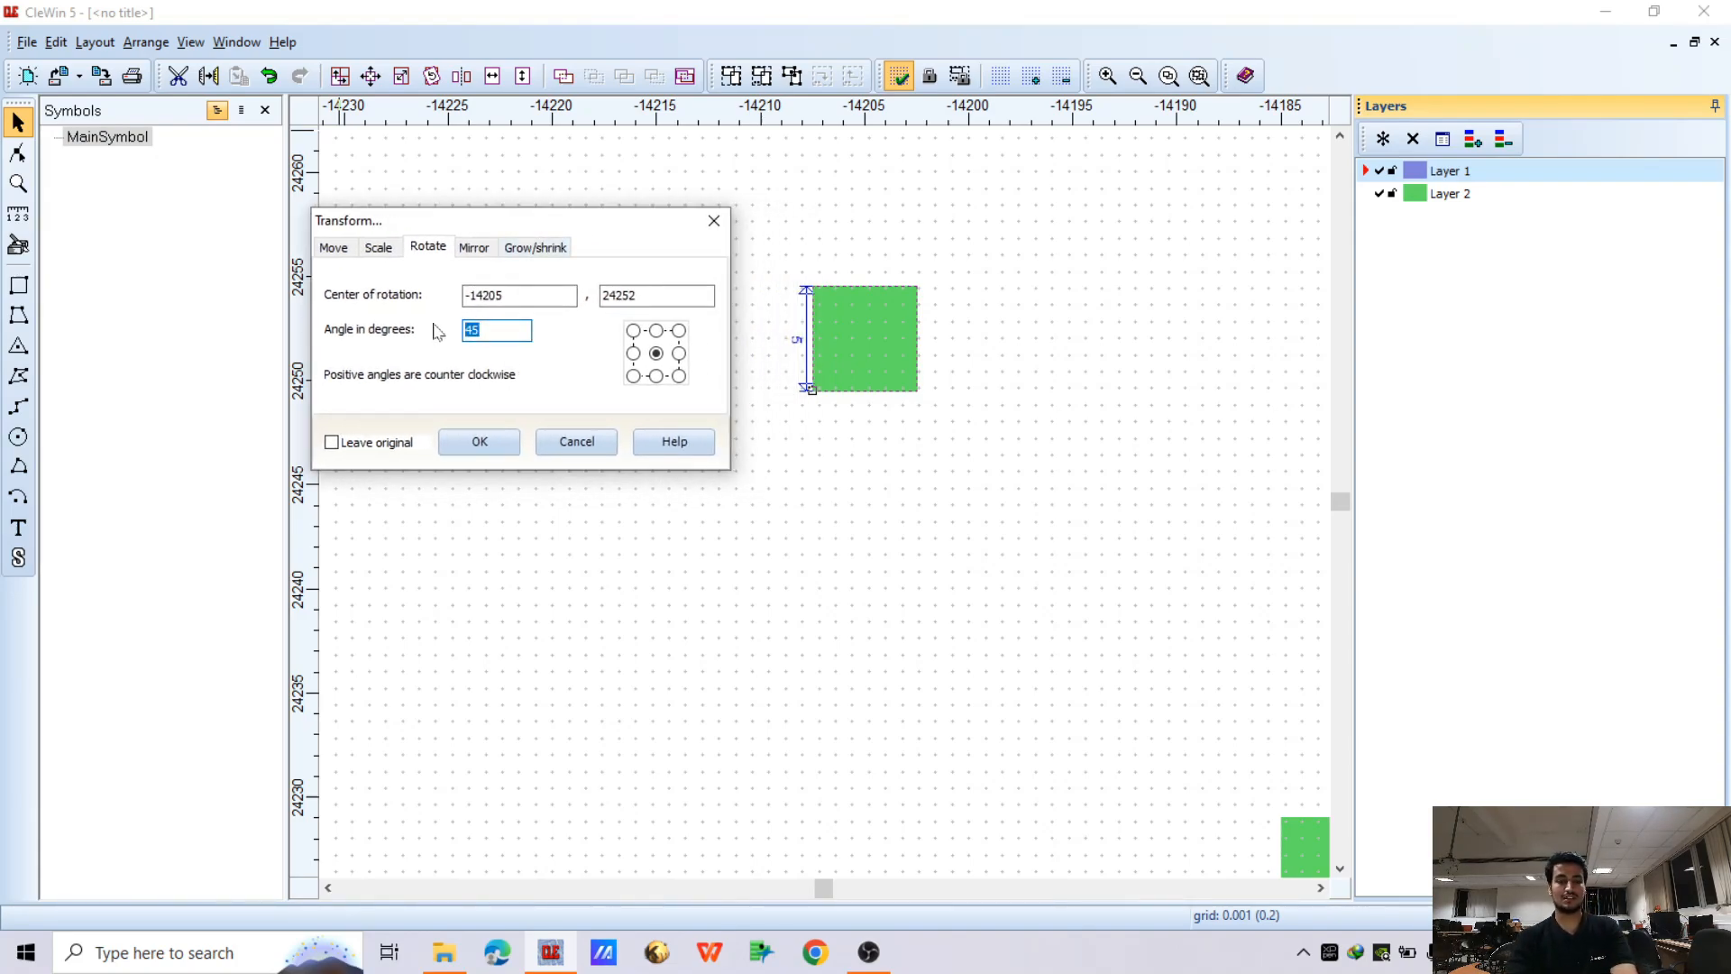
type("20")
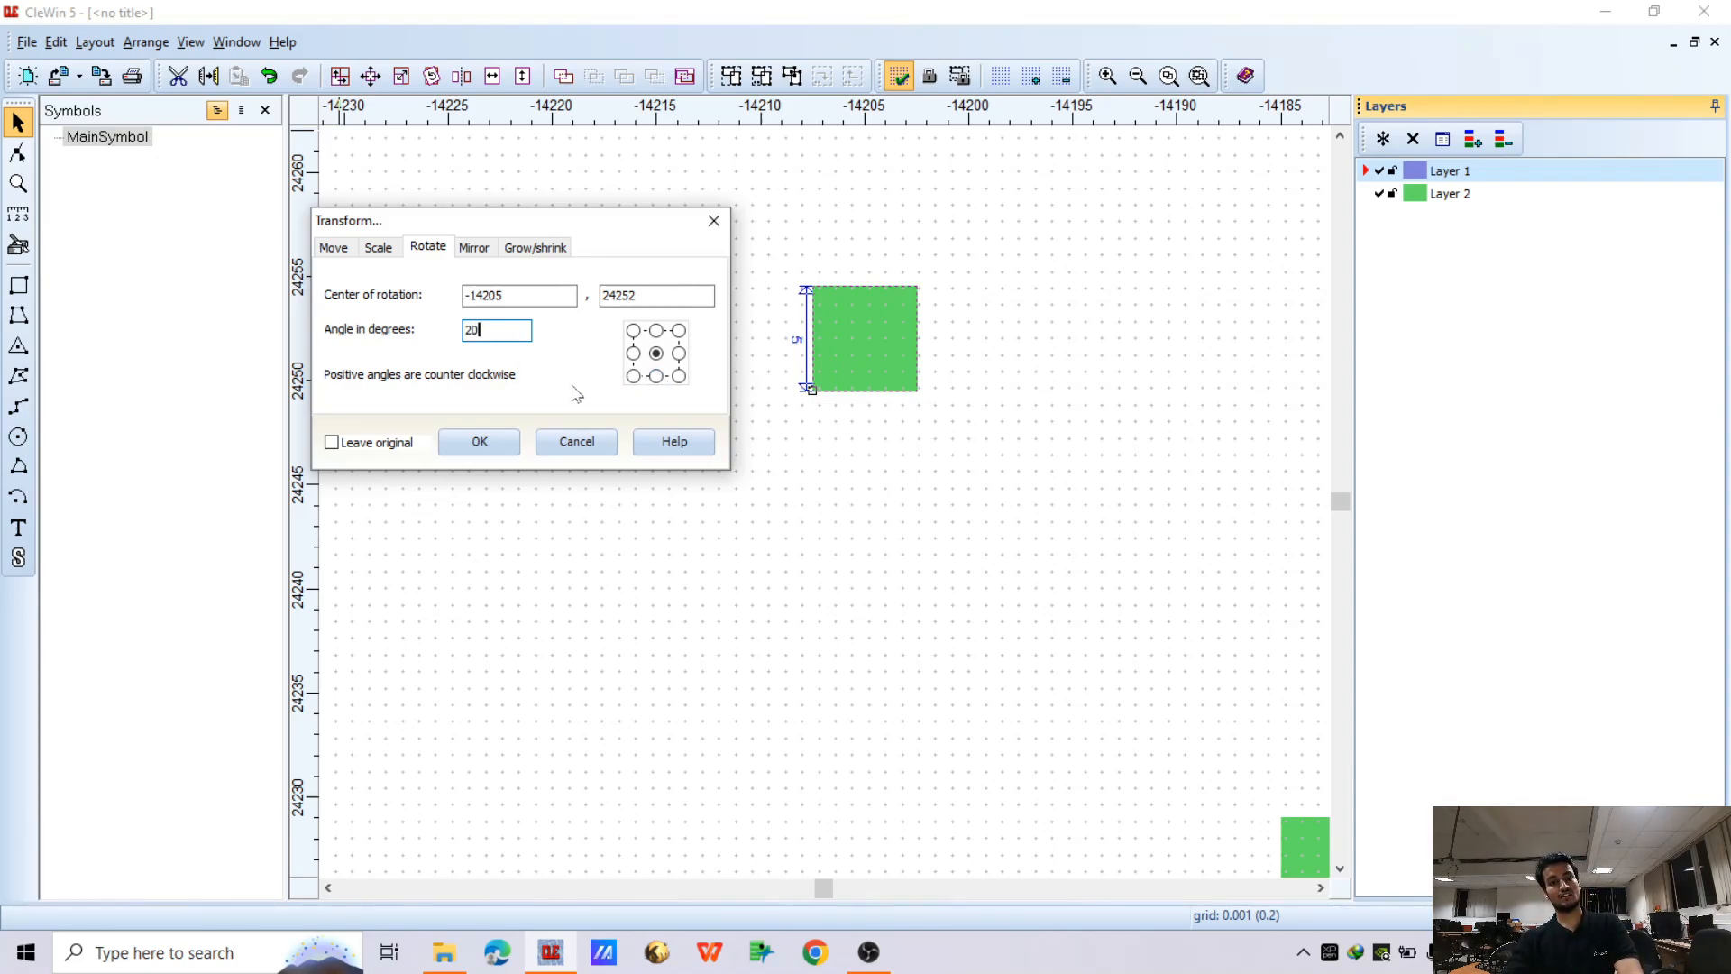
left_click(681, 378)
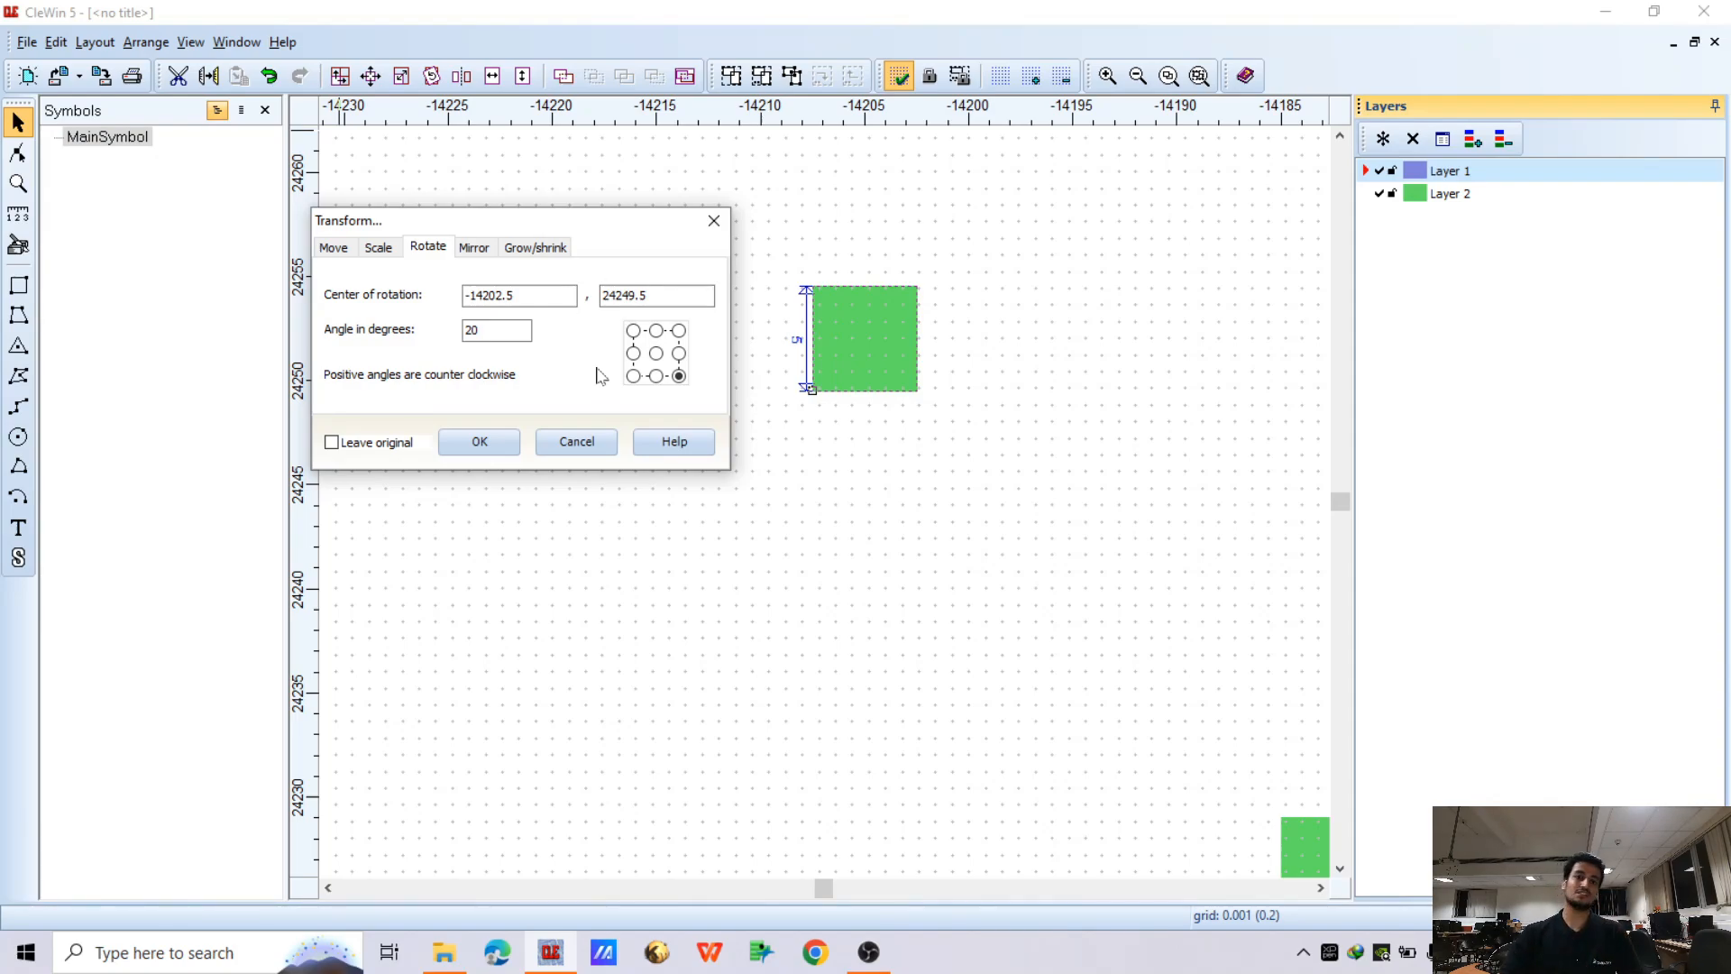
left_click(484, 442)
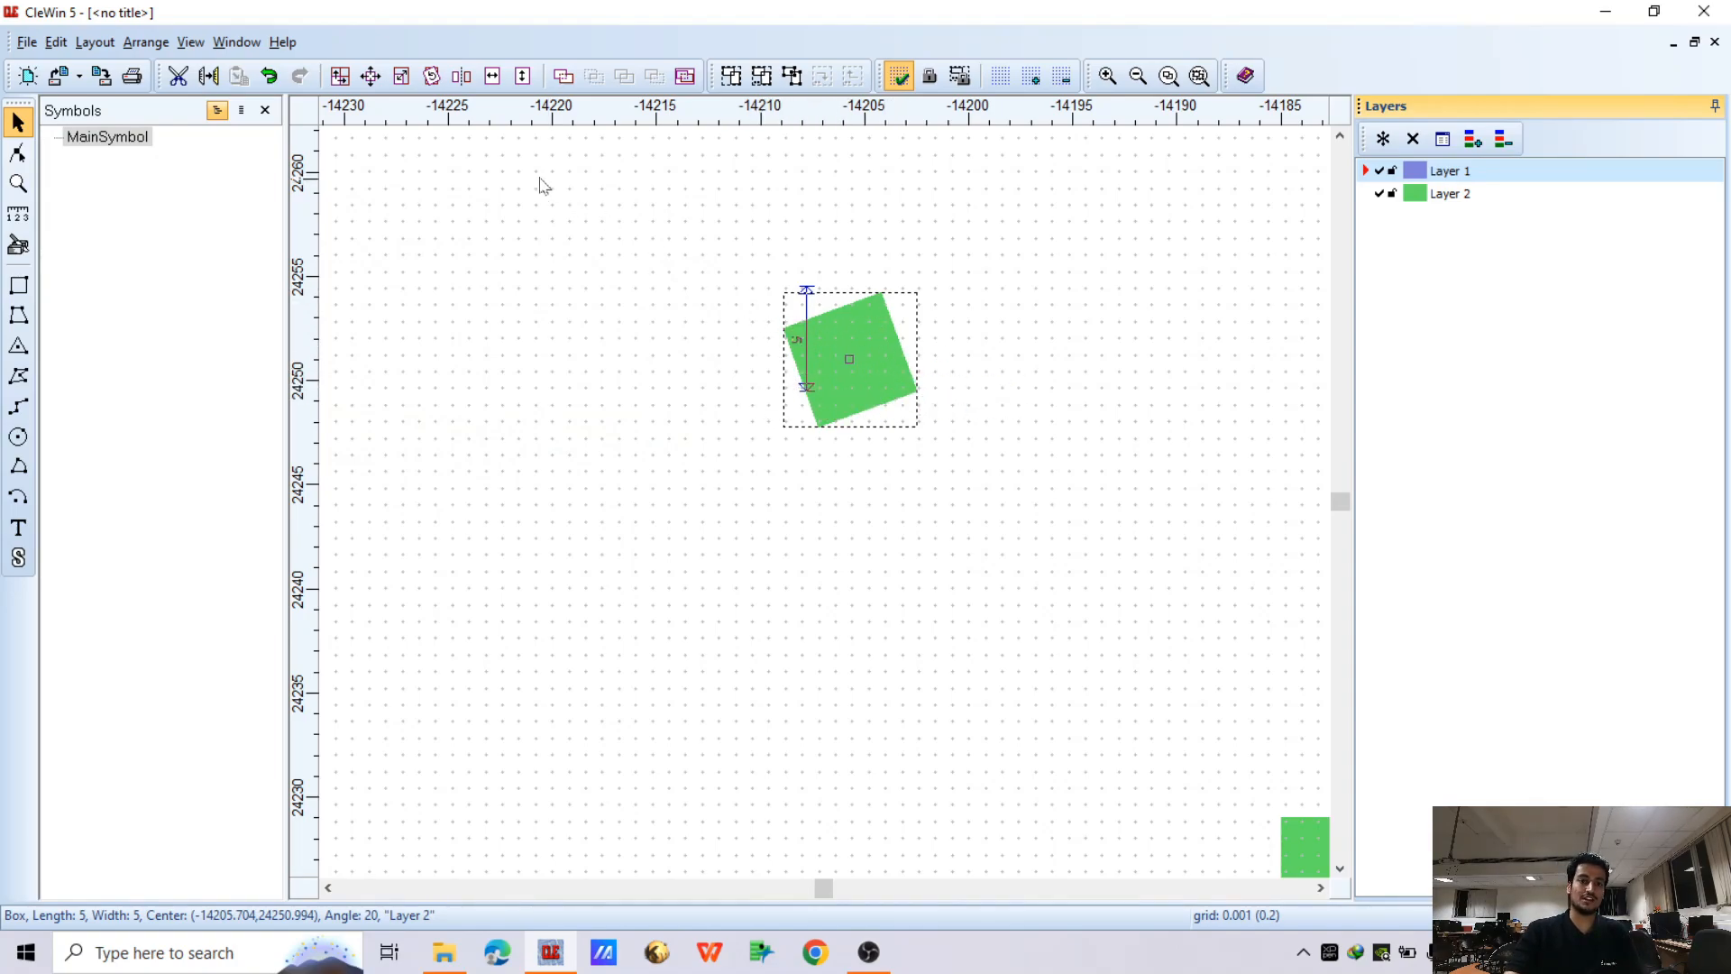
Rotate the tilted square by -20 degrees about the lower-right corner of its bounding box
left_click(581, 150)
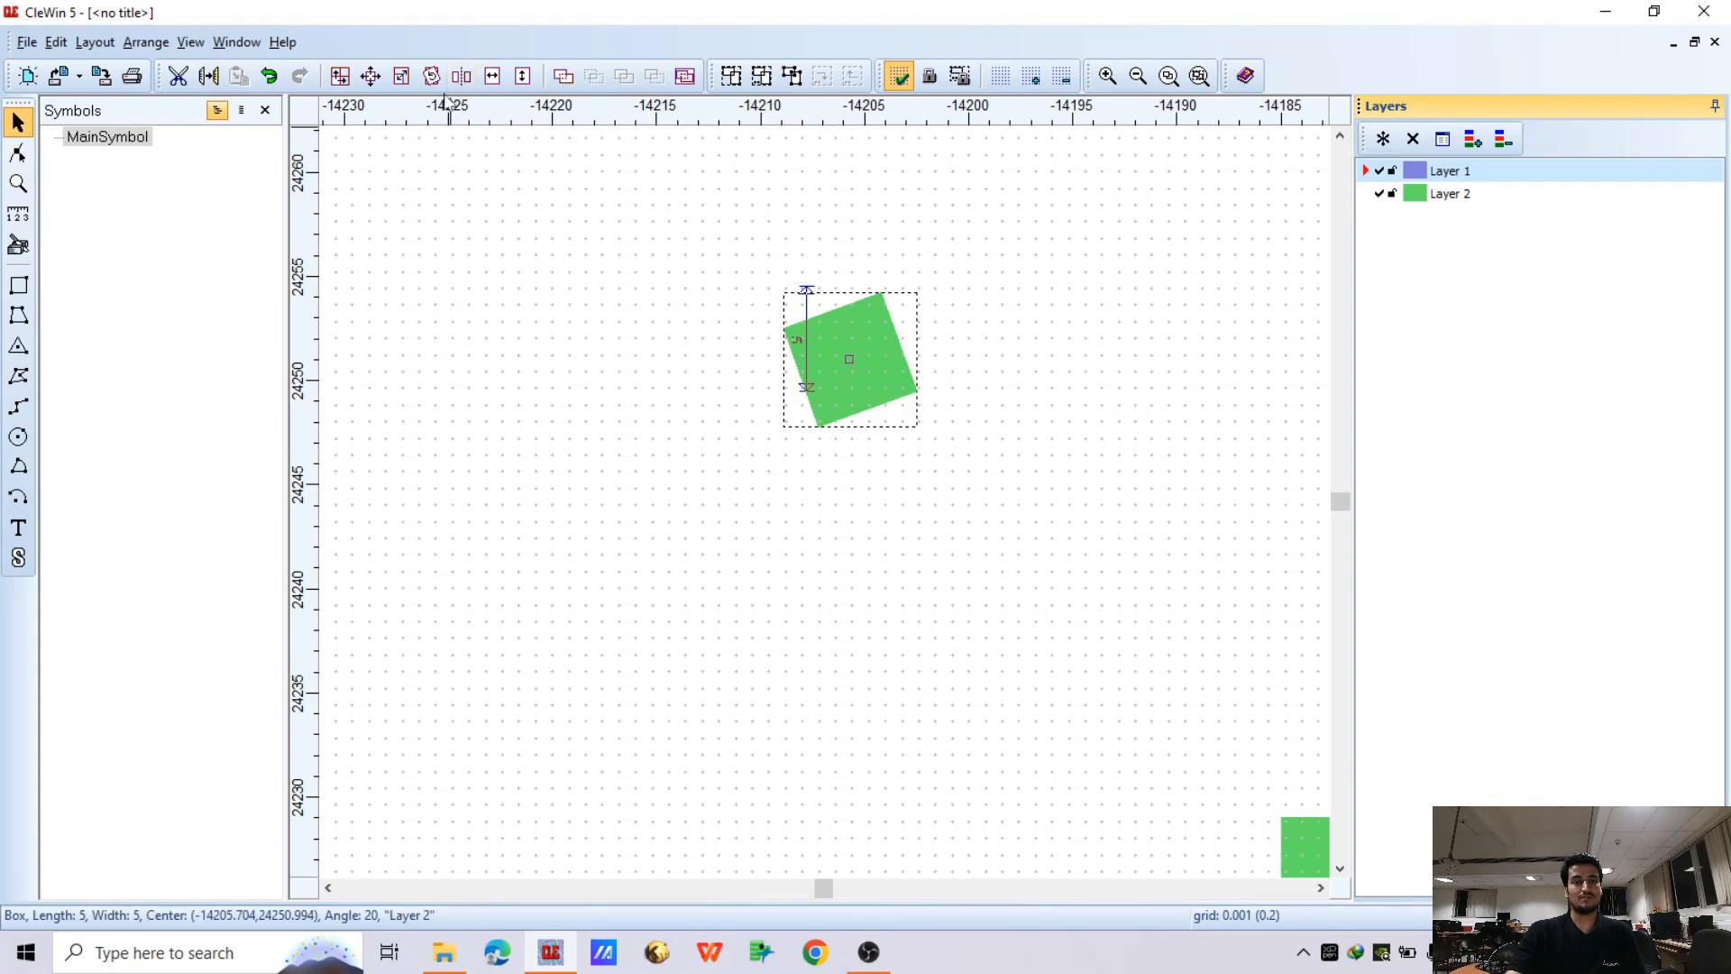
left_click(369, 75)
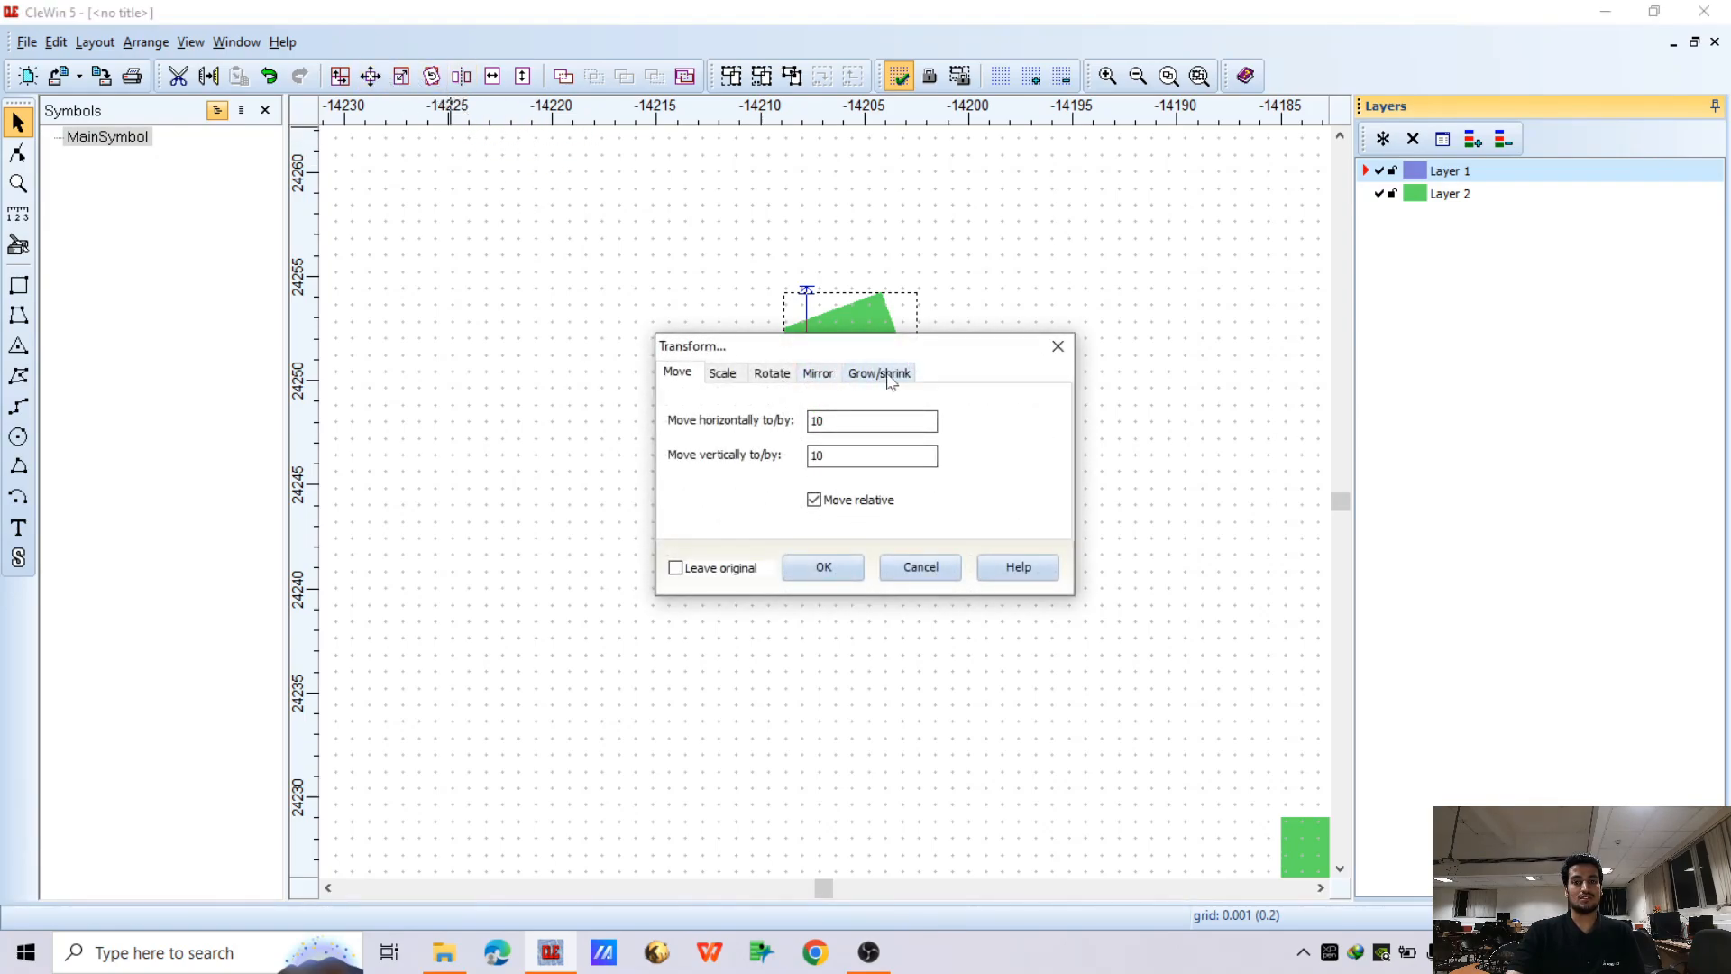
left_click(780, 373)
left_click_drag(809, 356, 662, 254)
key("Tab")
key("Tab")
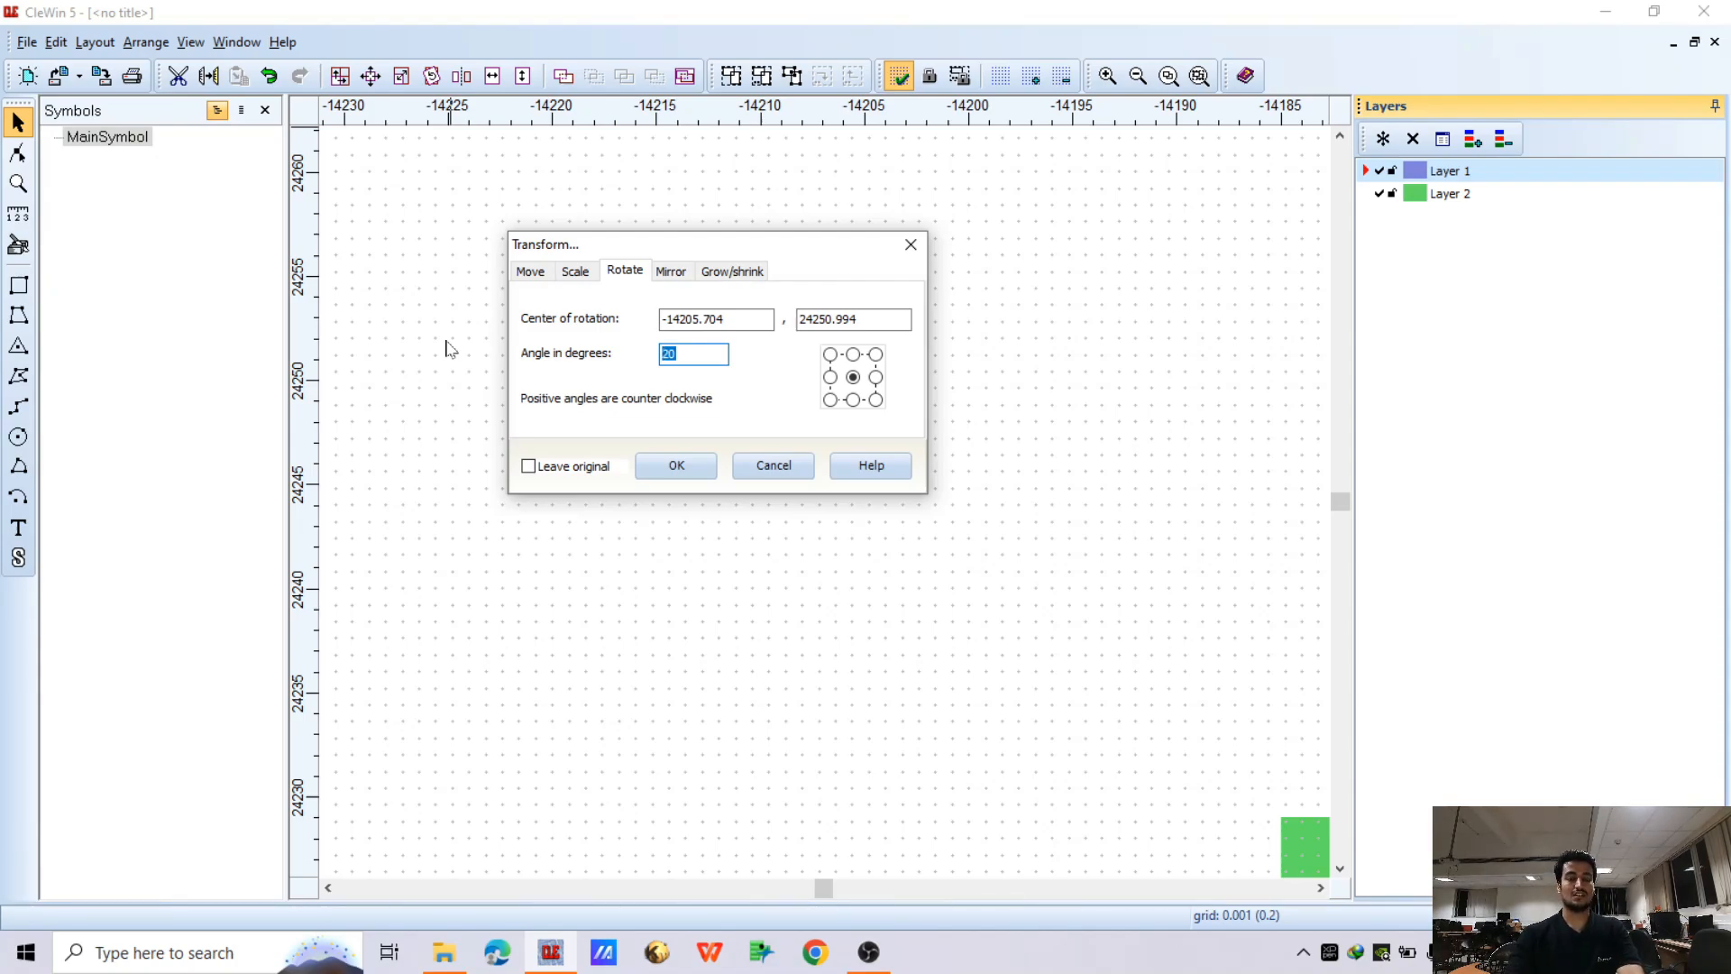
type("-20")
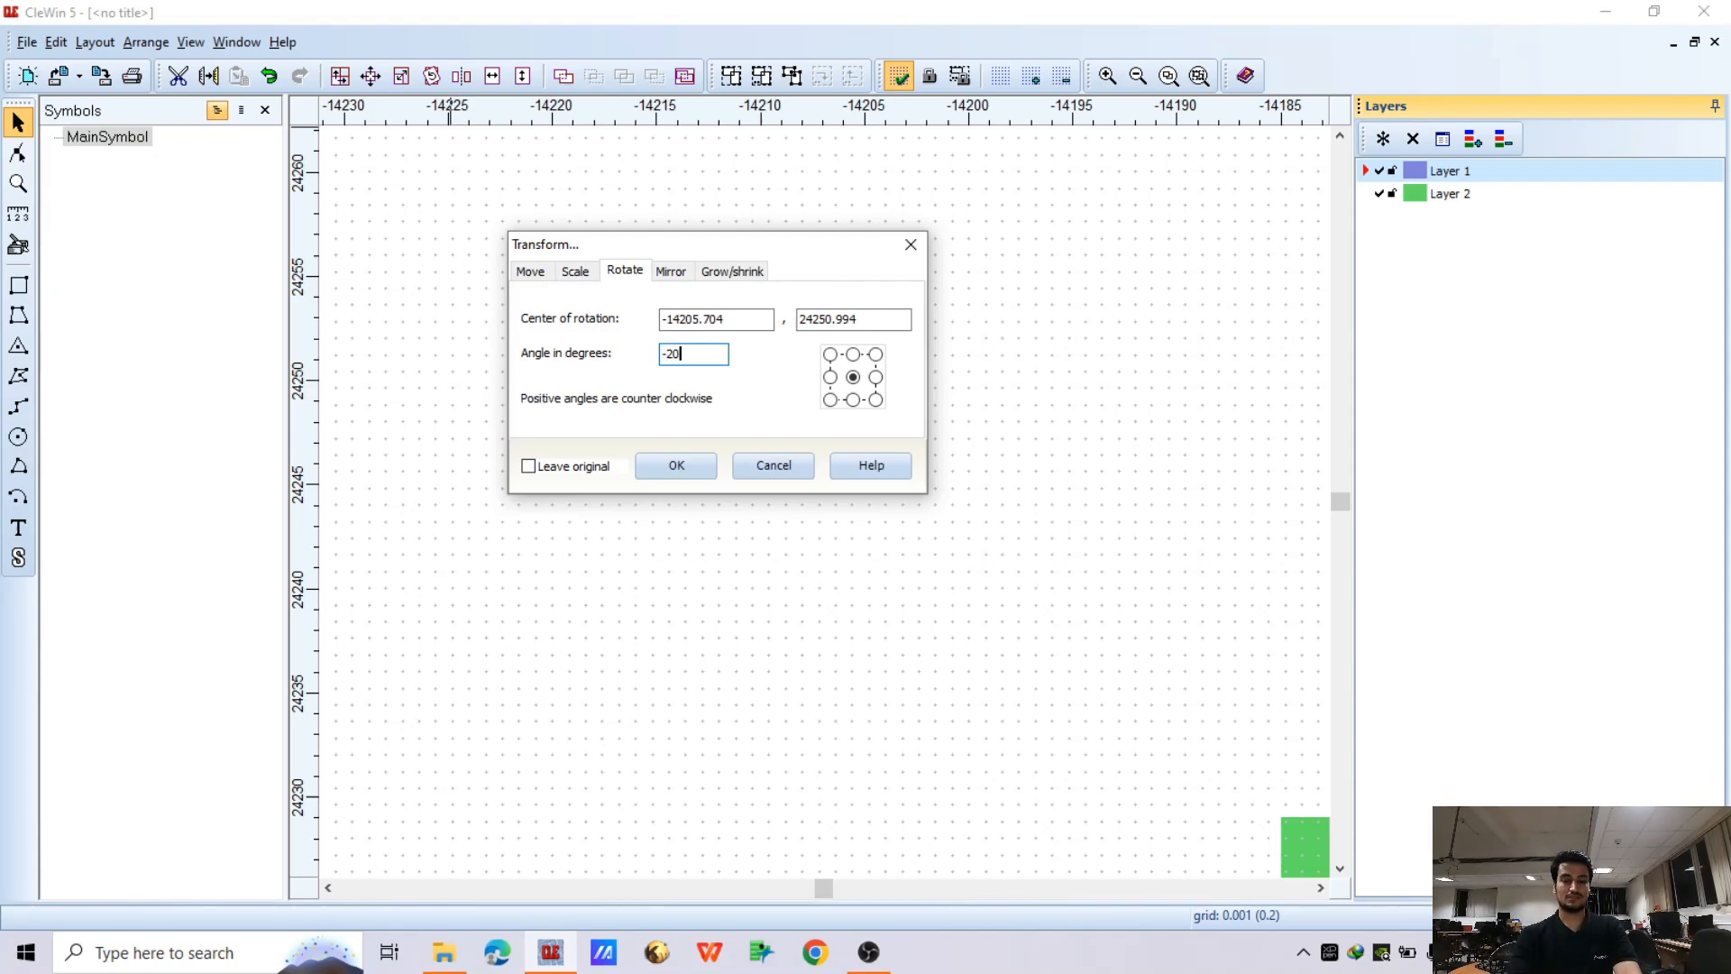
left_click(875, 400)
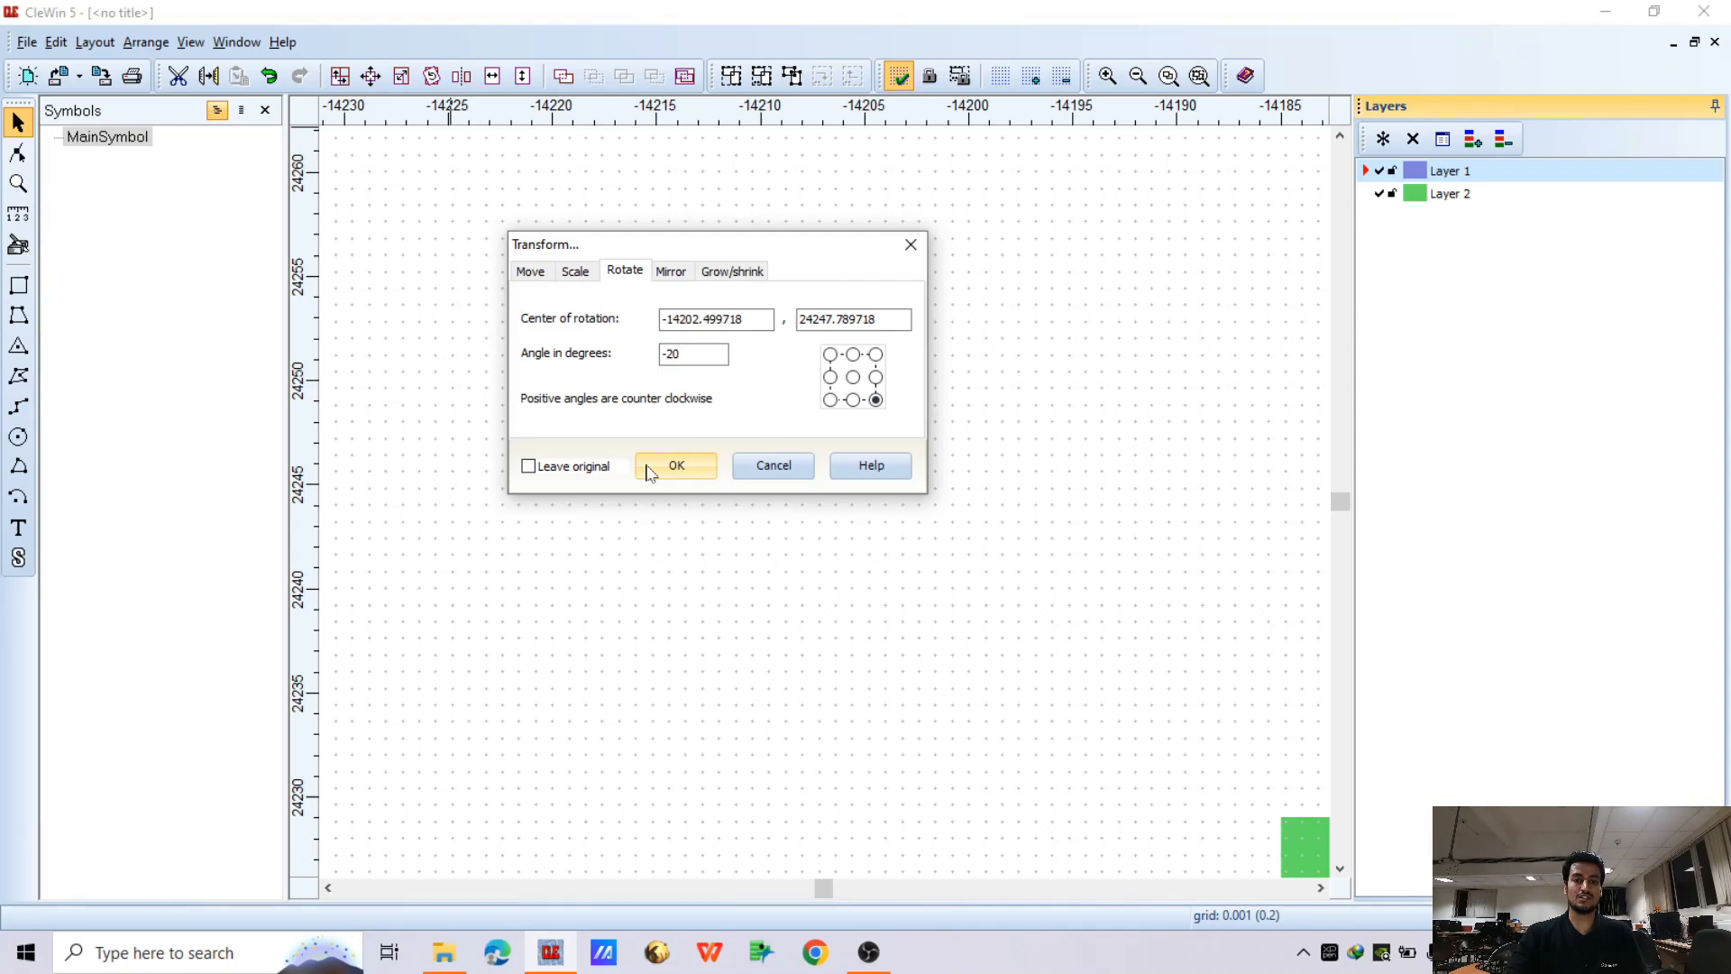
left_click(674, 465)
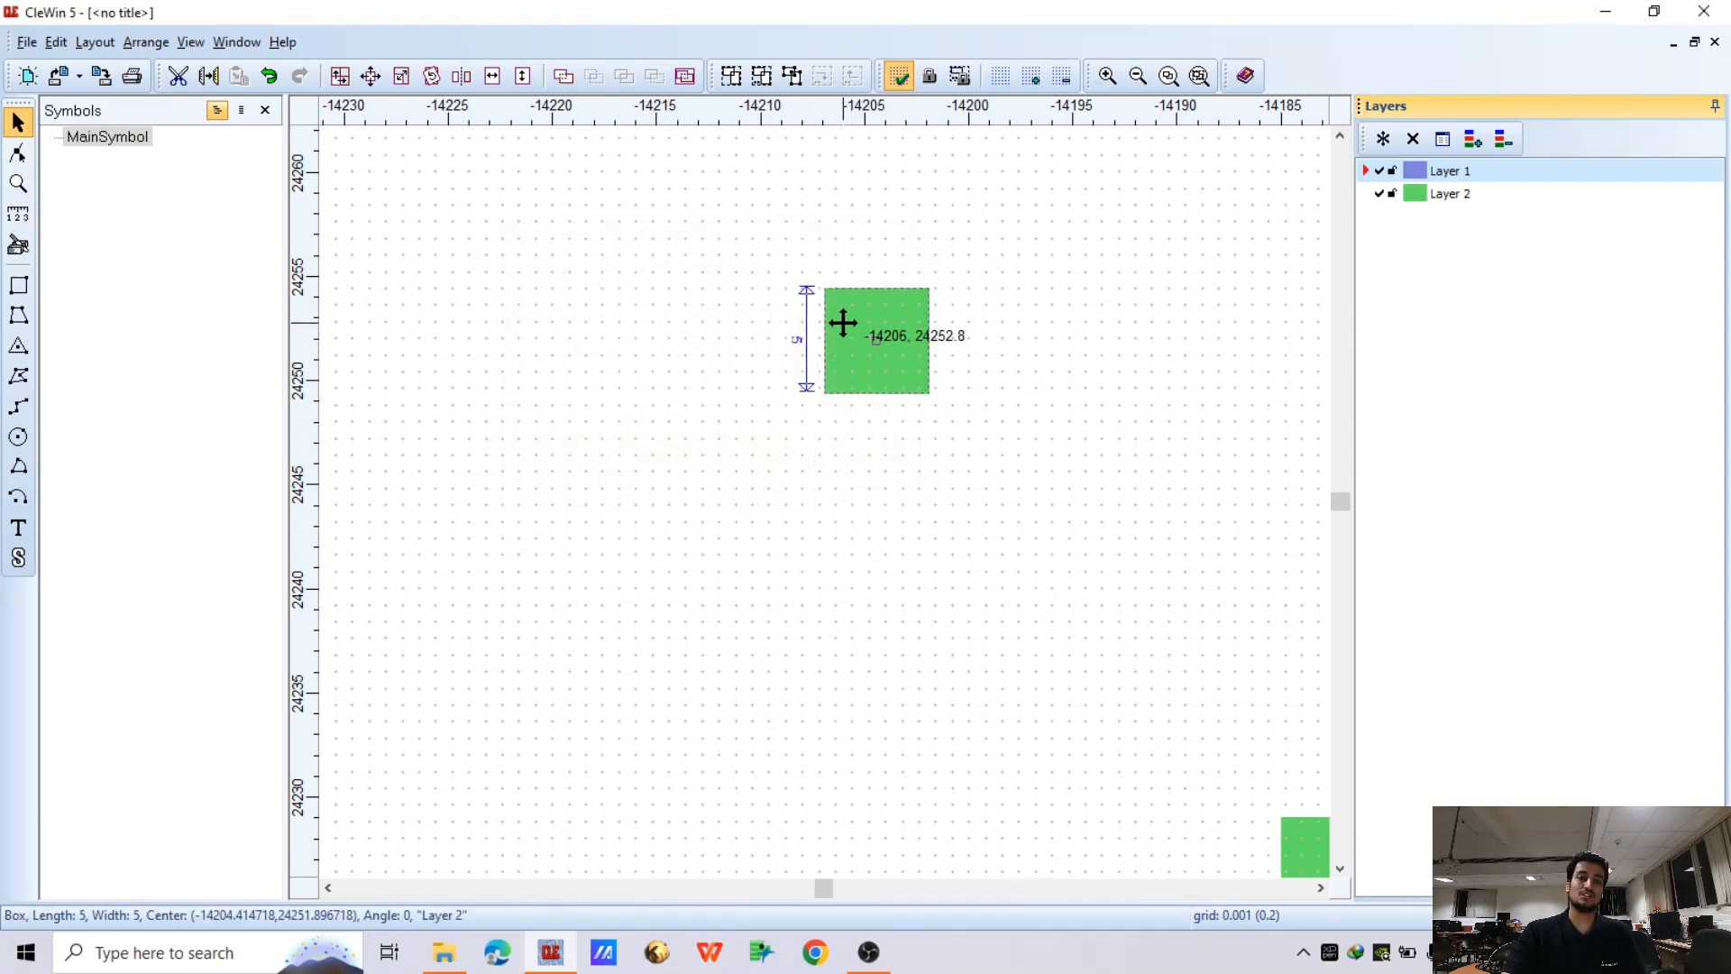
left_click_drag(753, 208, 942, 462)
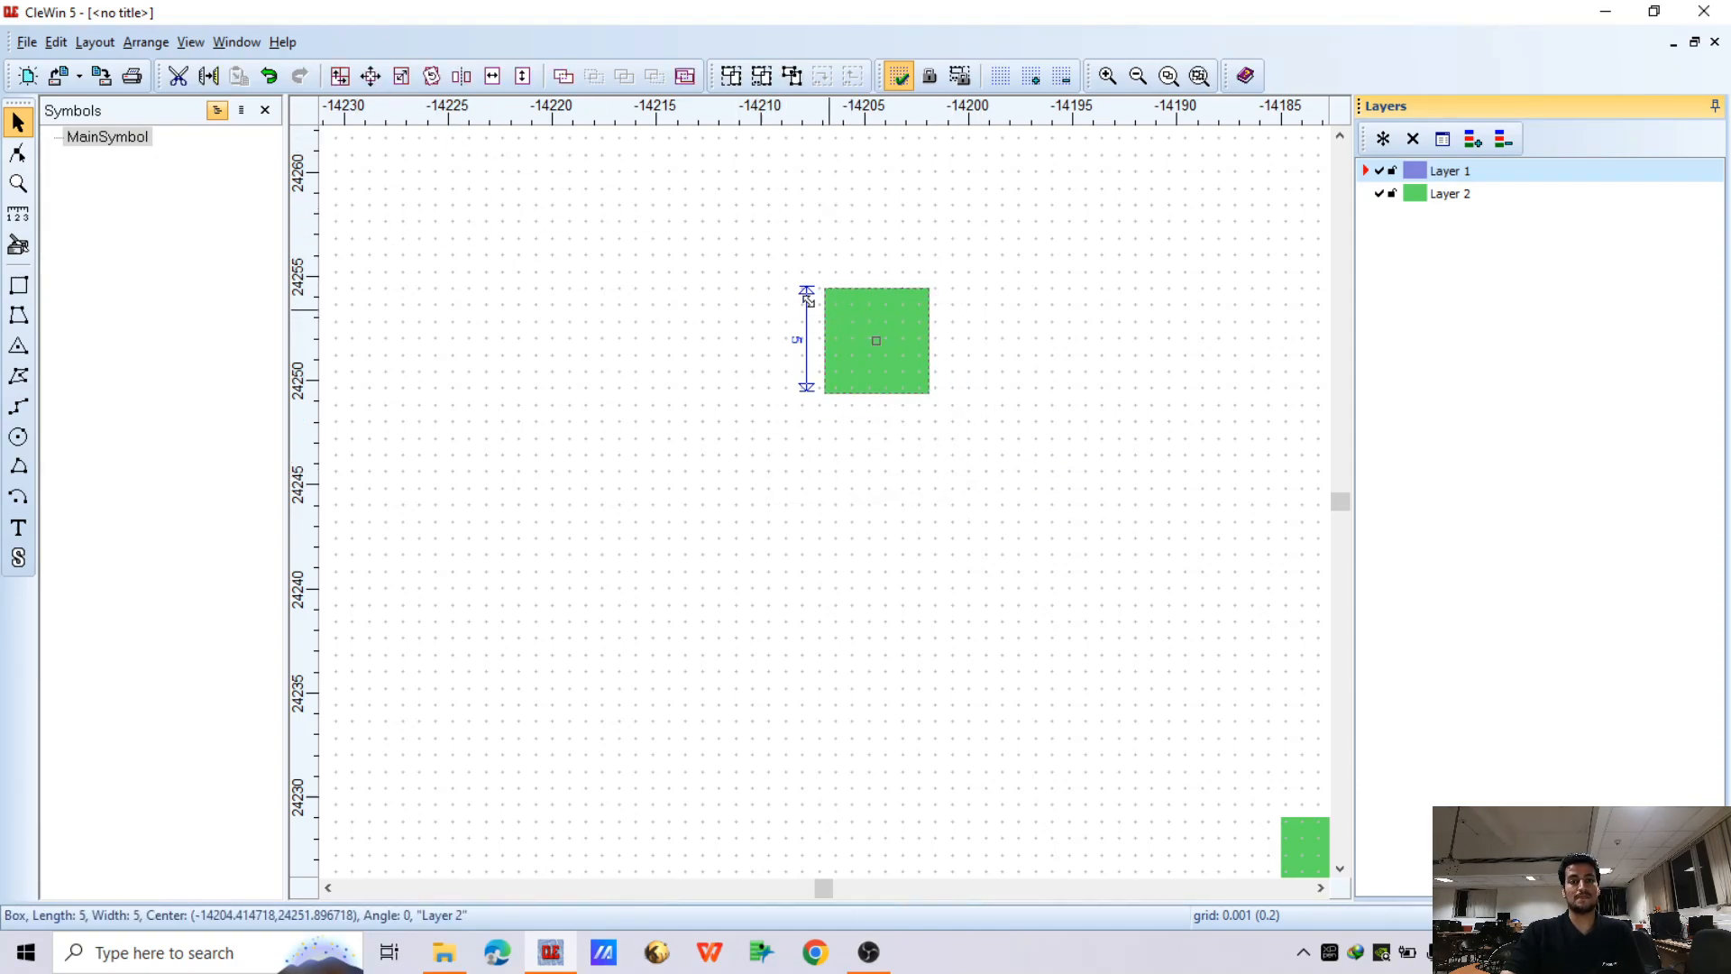
left_click(371, 76)
left_click_drag(810, 343, 455, 257)
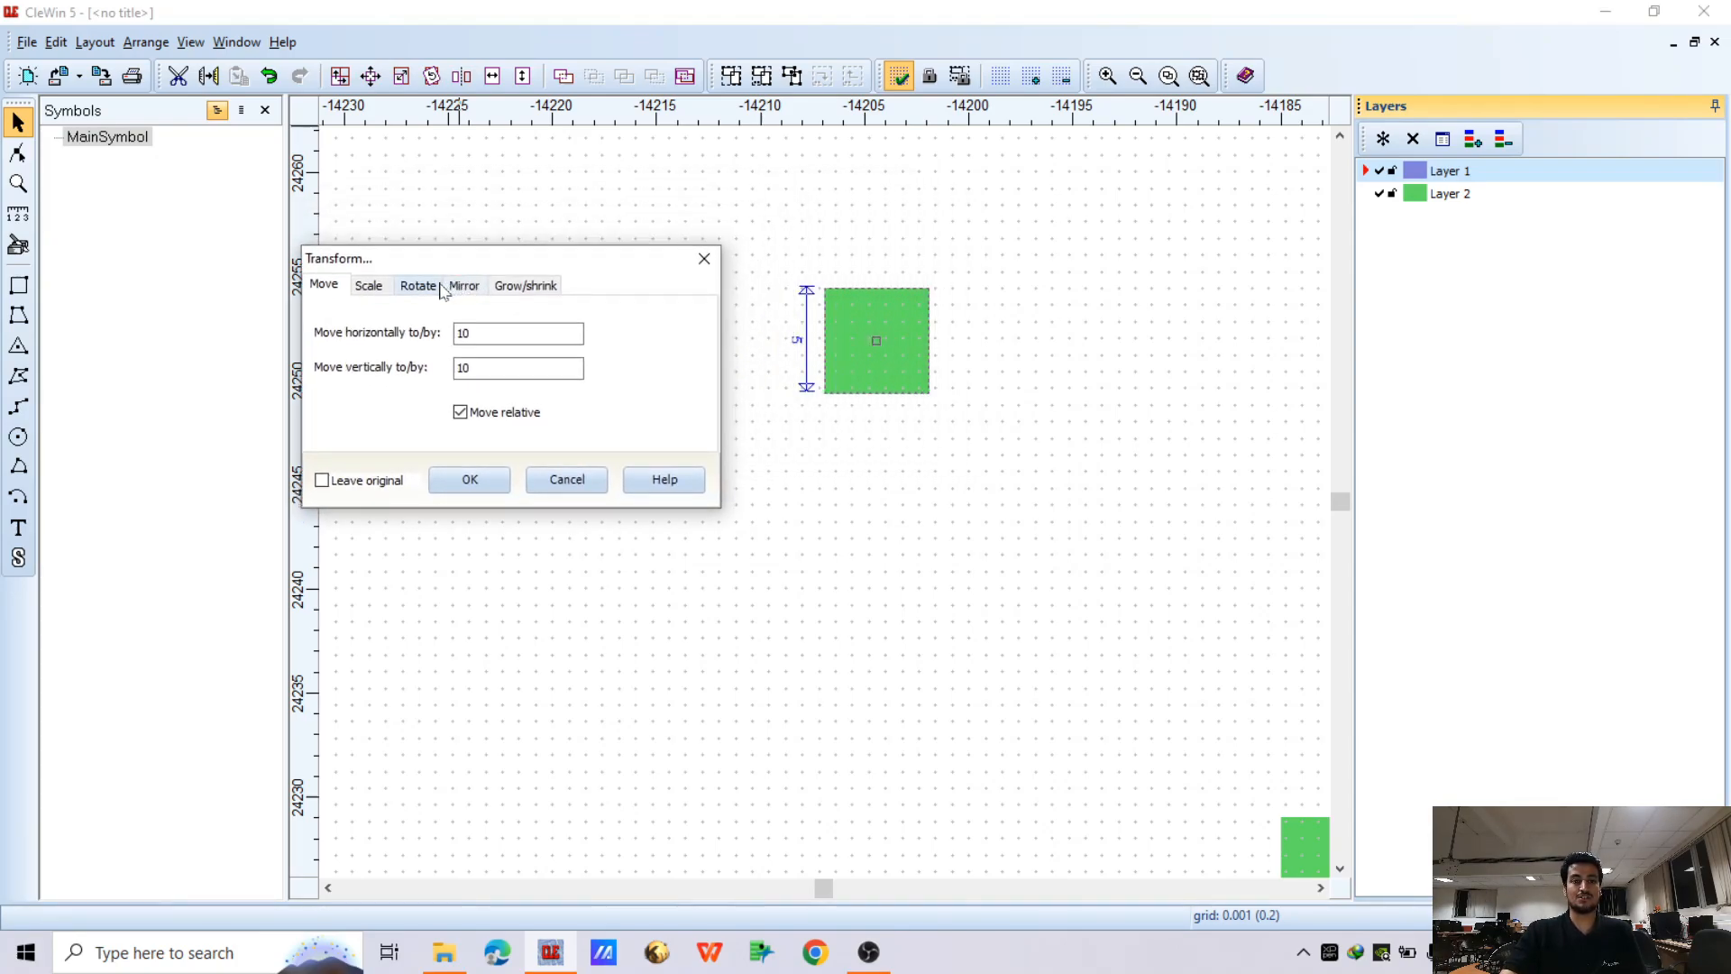
left_click(464, 285)
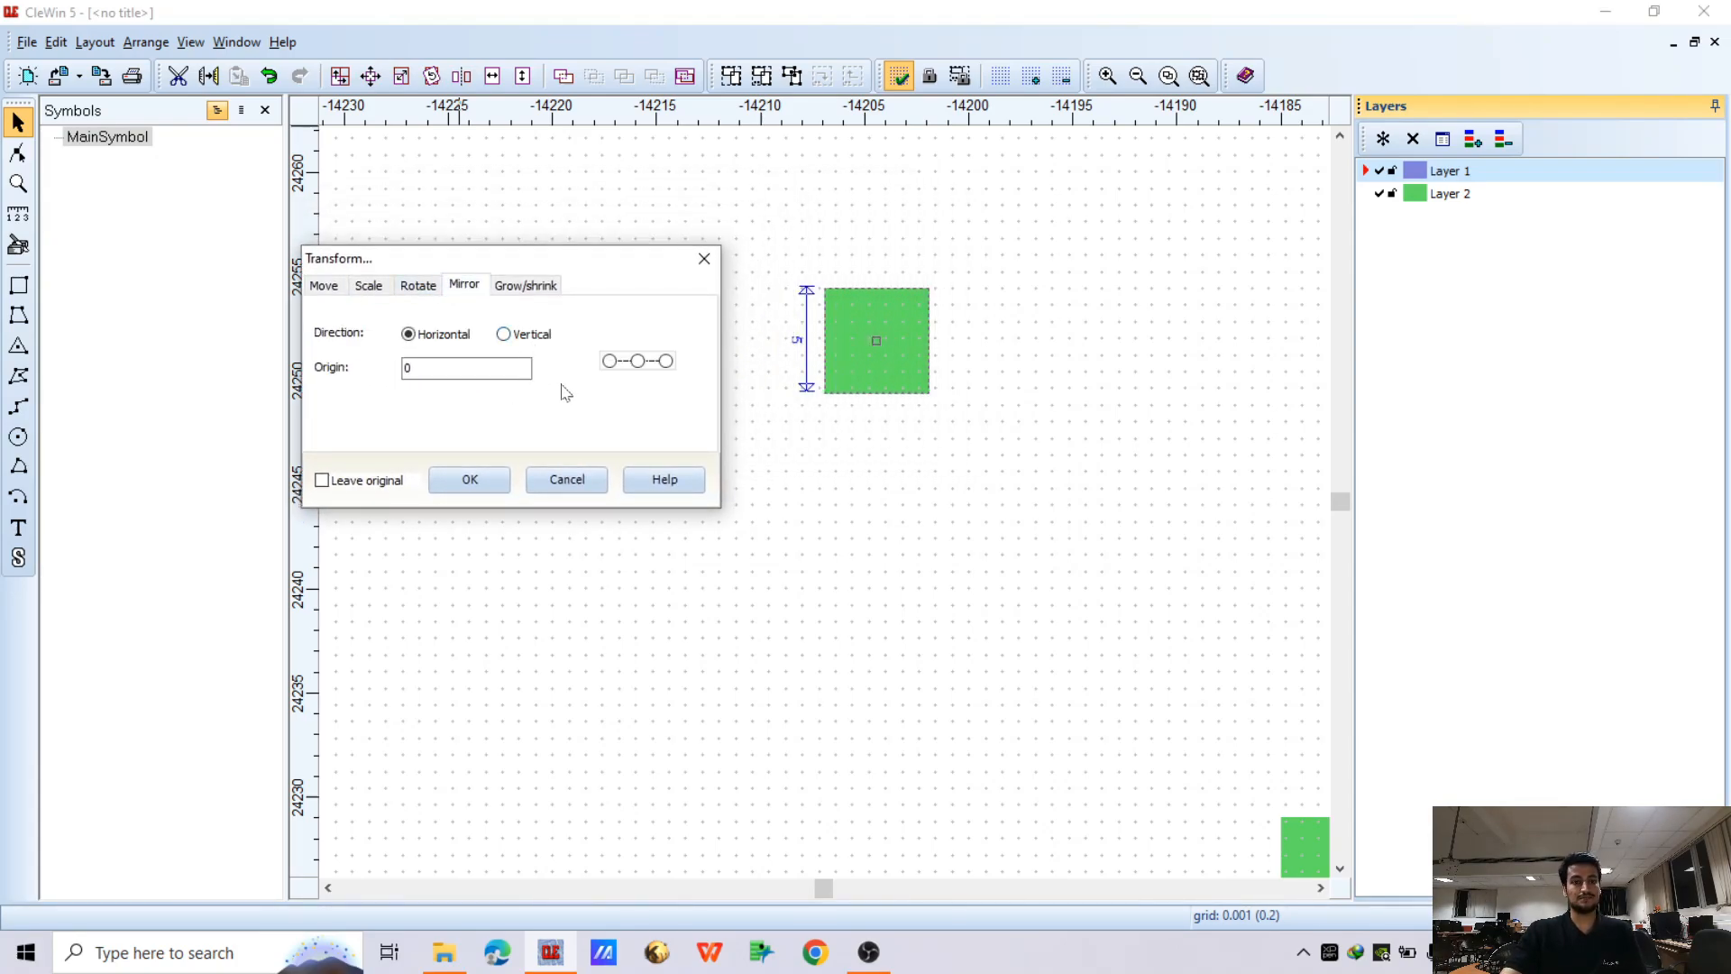
left_click(527, 369)
left_click(704, 259)
Draw a rectangle 15000 wide and 26000 high on Layer 1, from (-15000, -8000) to (0, 18000)
scroll(646, 359, "down", 5)
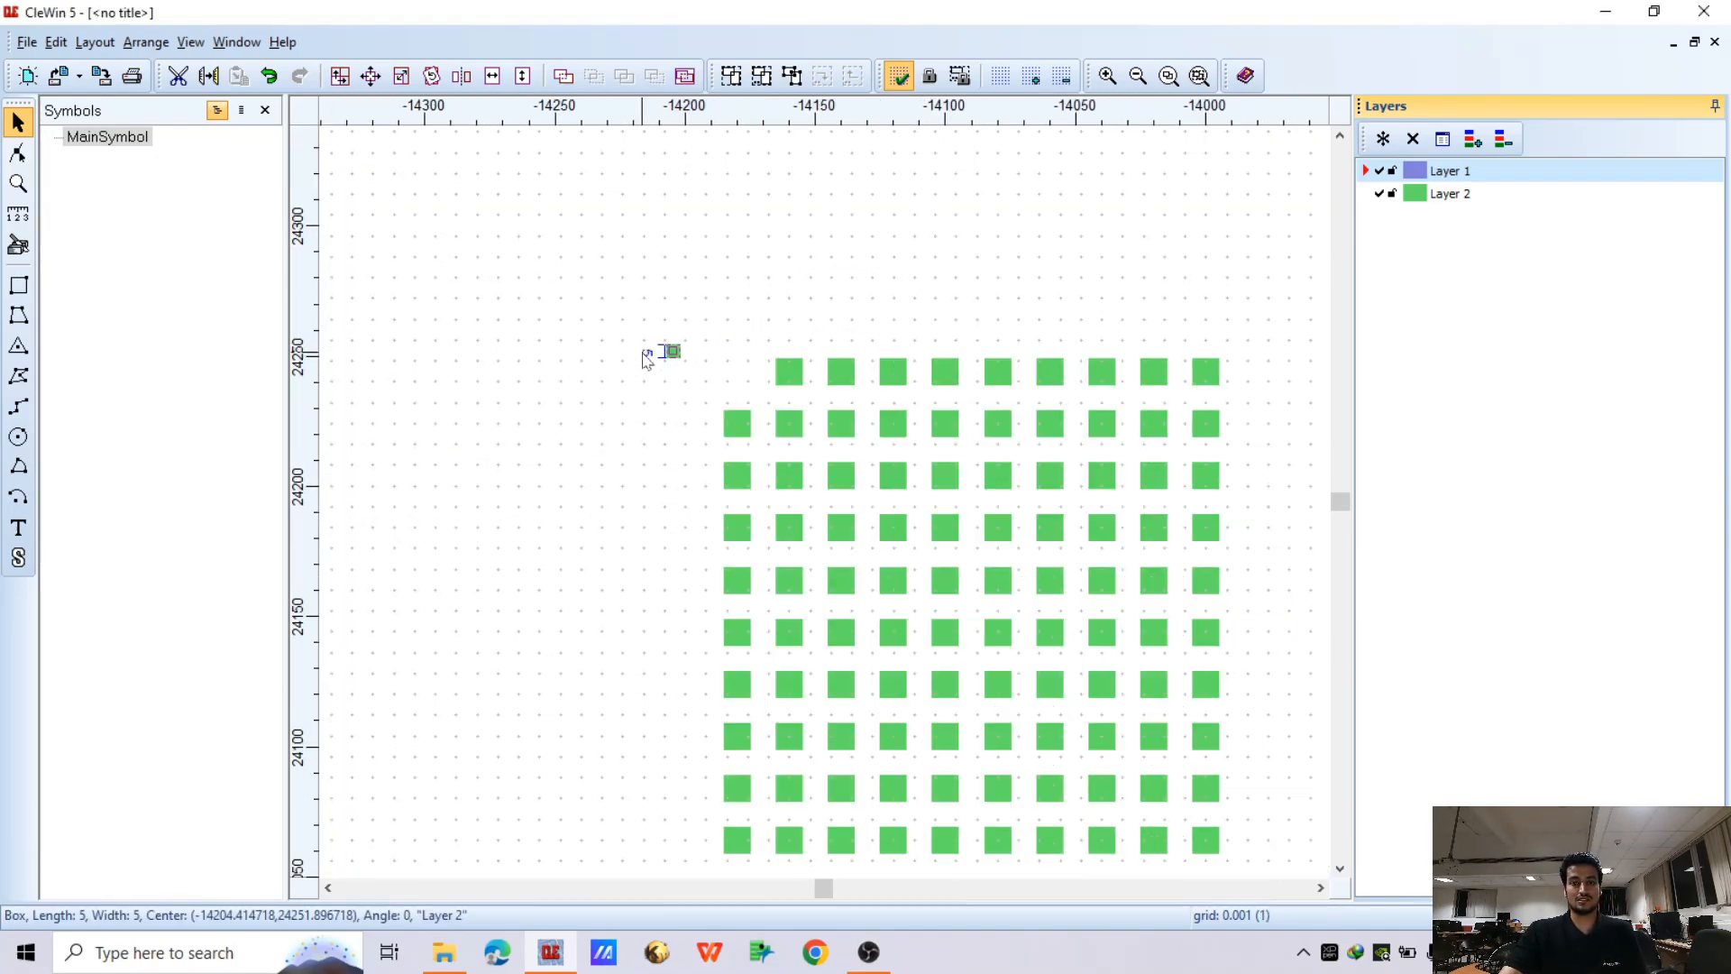
scroll(646, 358, "down", 10)
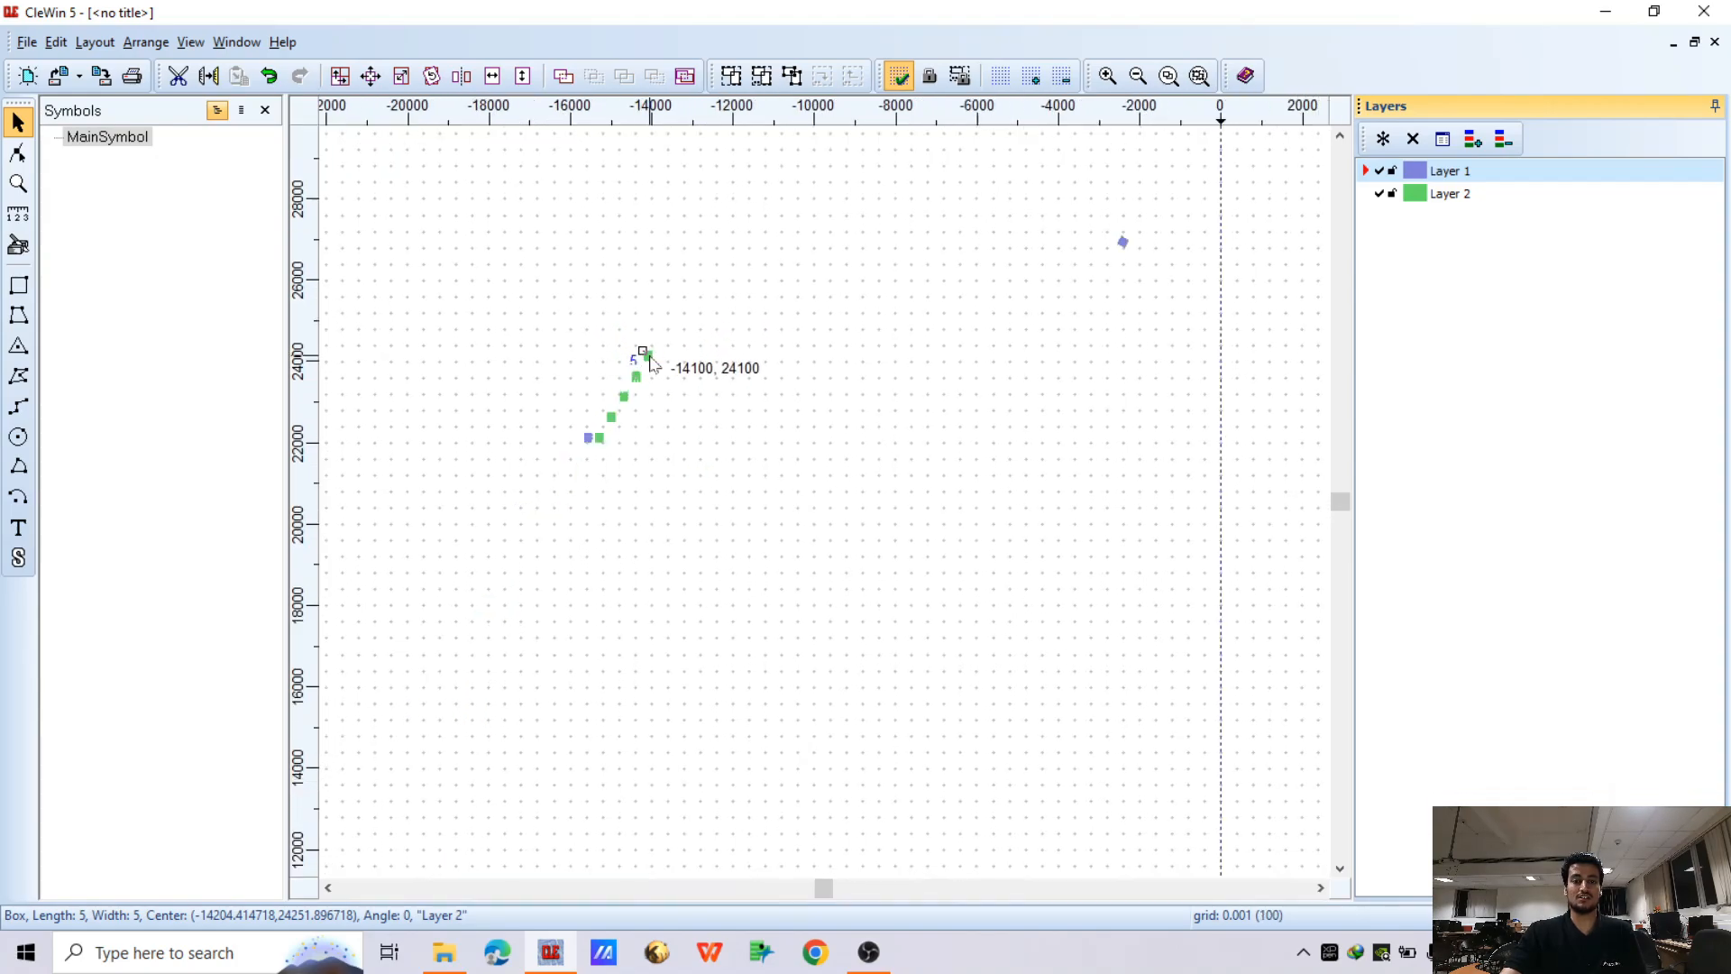
scroll(424, 361, "down", 2)
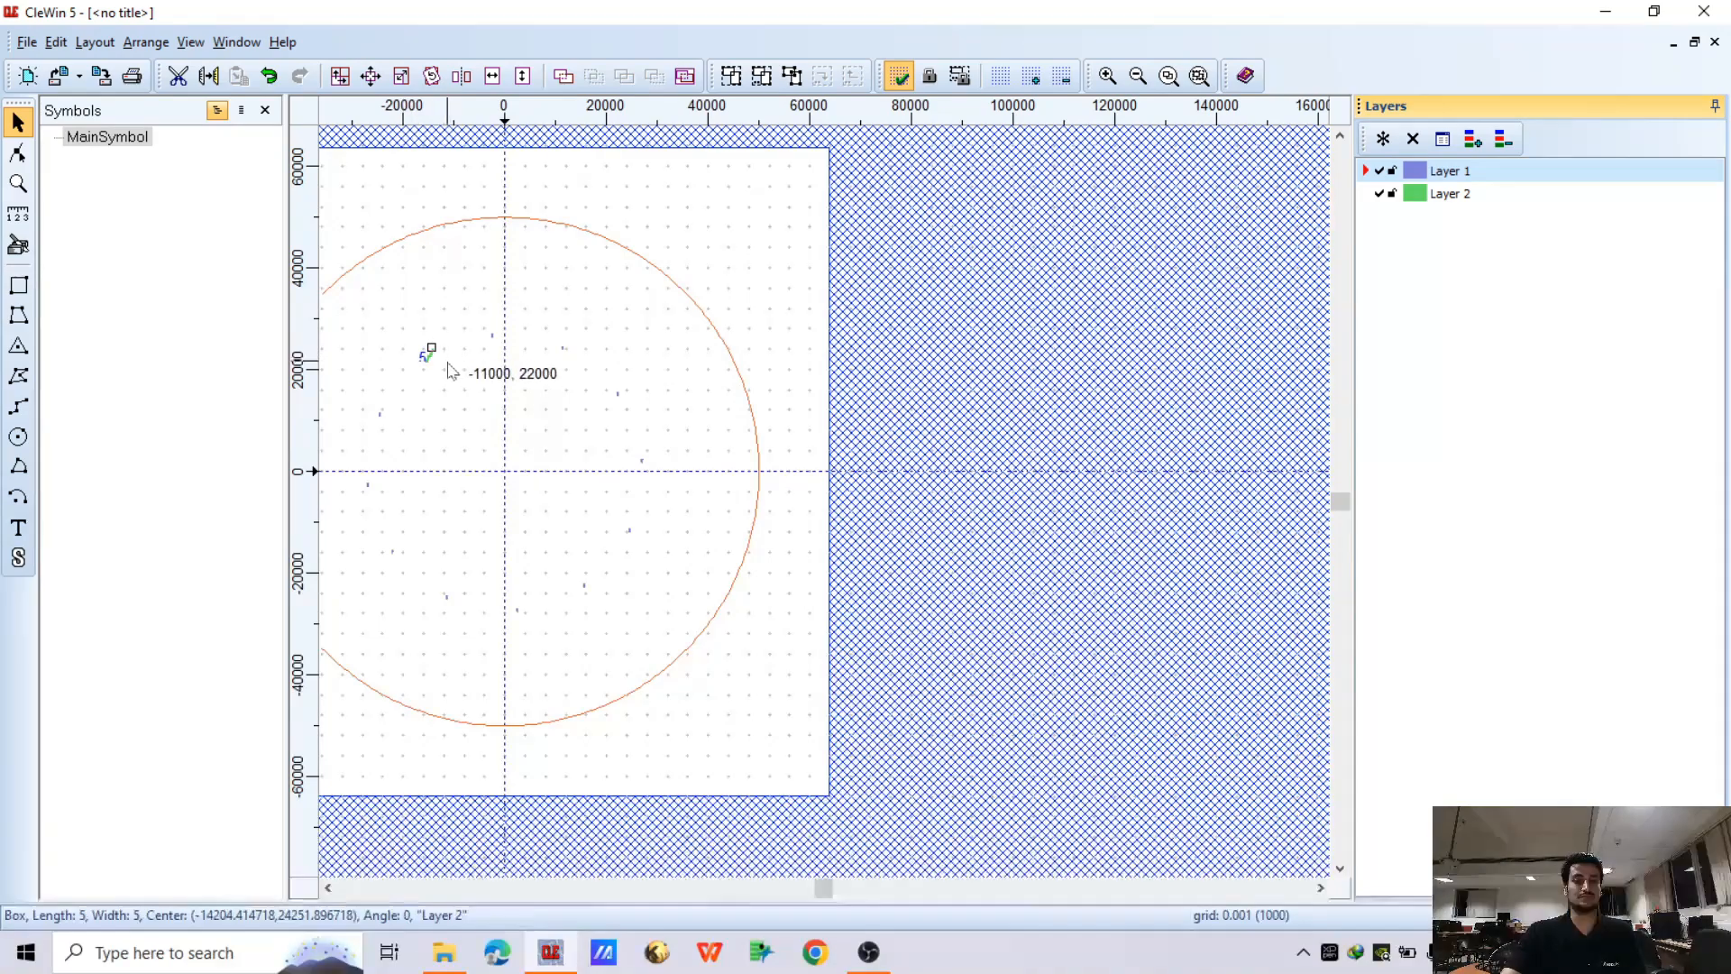
left_click(18, 285)
scroll(460, 397, "up", 2)
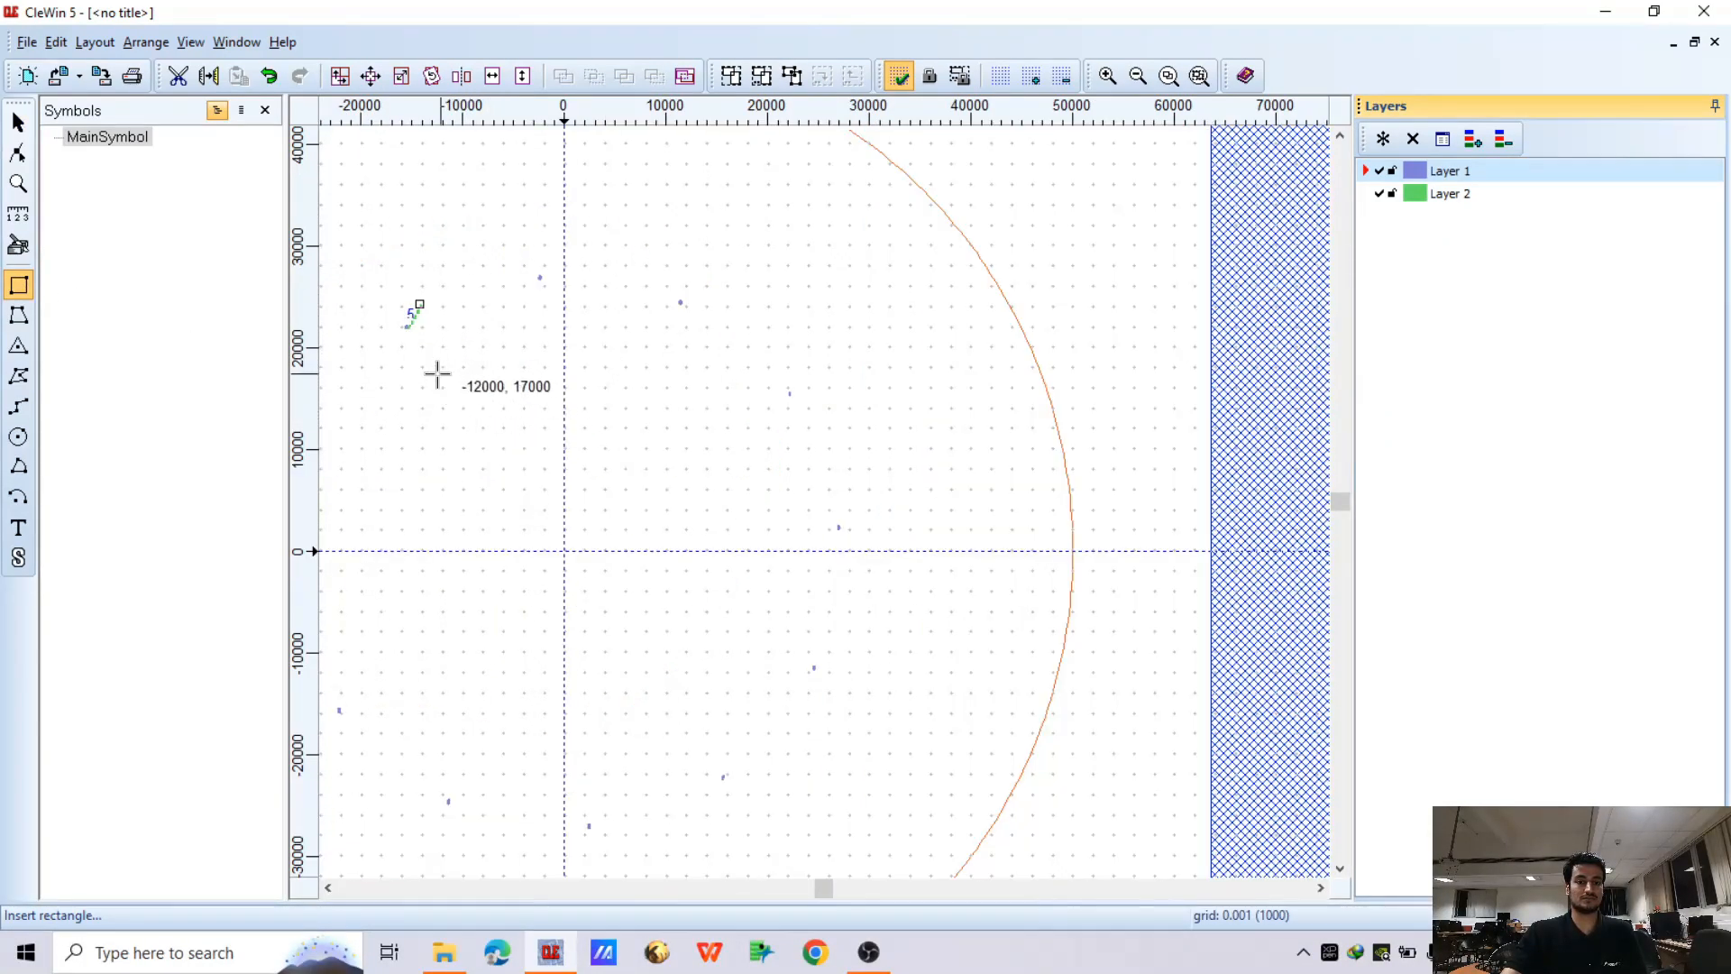
left_click_drag(411, 368, 565, 632)
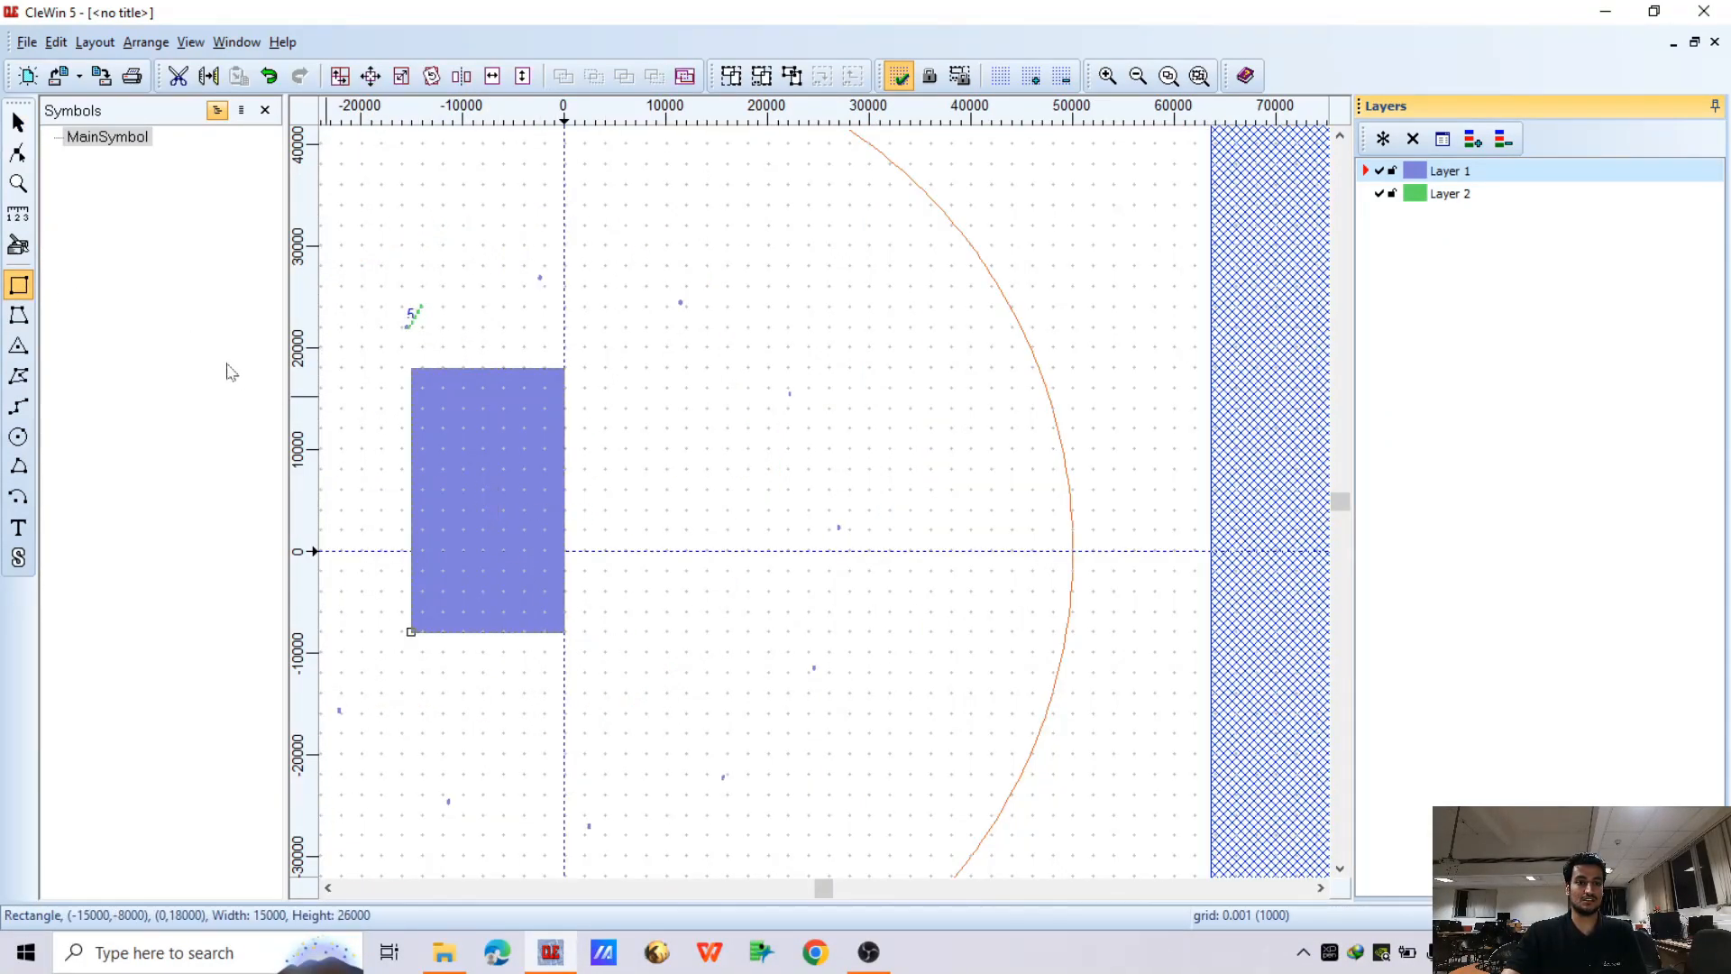
left_click(18, 122)
scroll(483, 463, "up", 2)
scroll(599, 463, "down", 2)
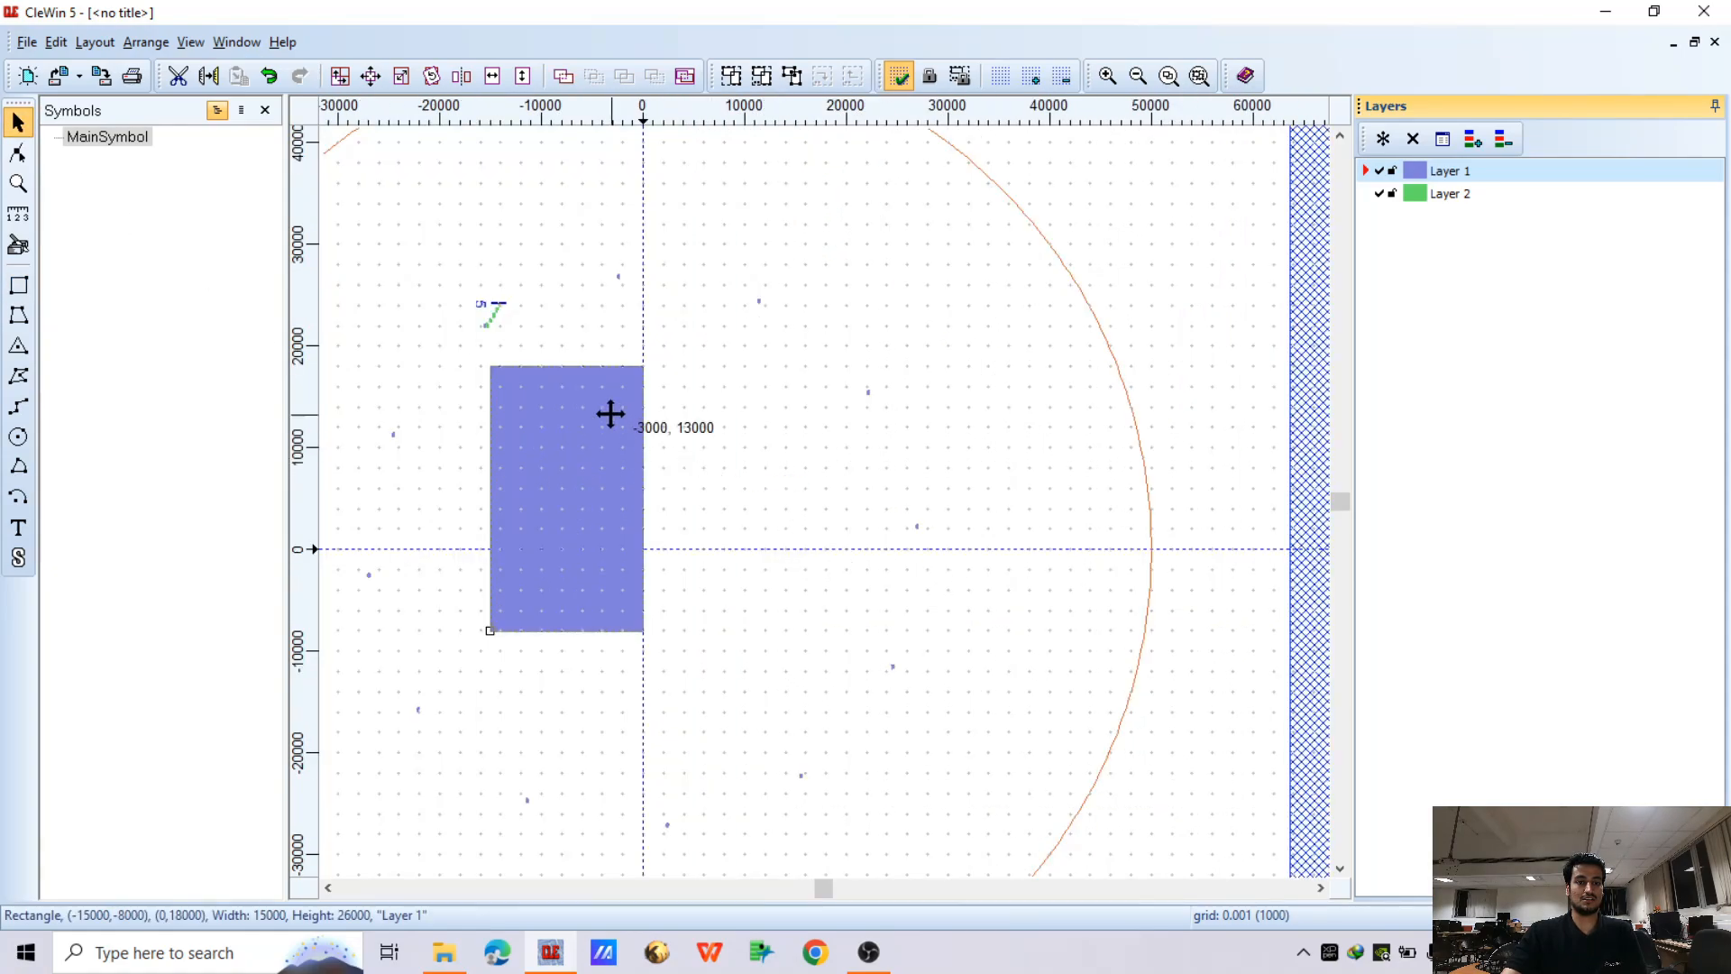
scroll(610, 414, "up", 1)
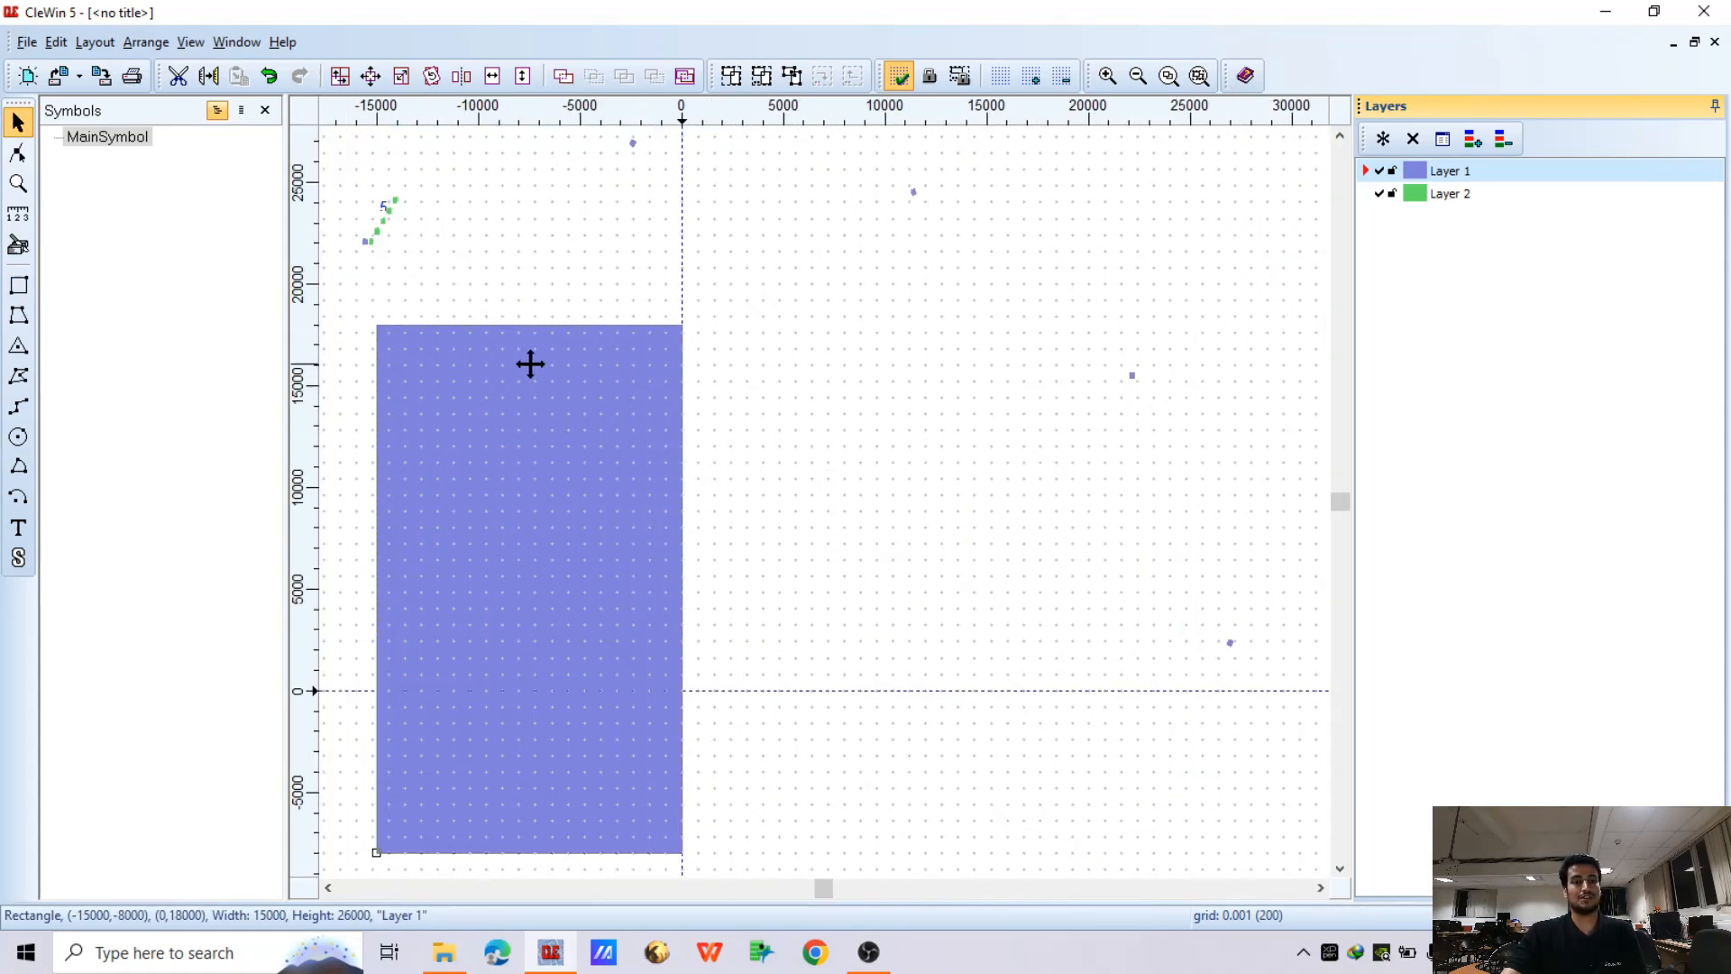
scroll(530, 364, "down", 1)
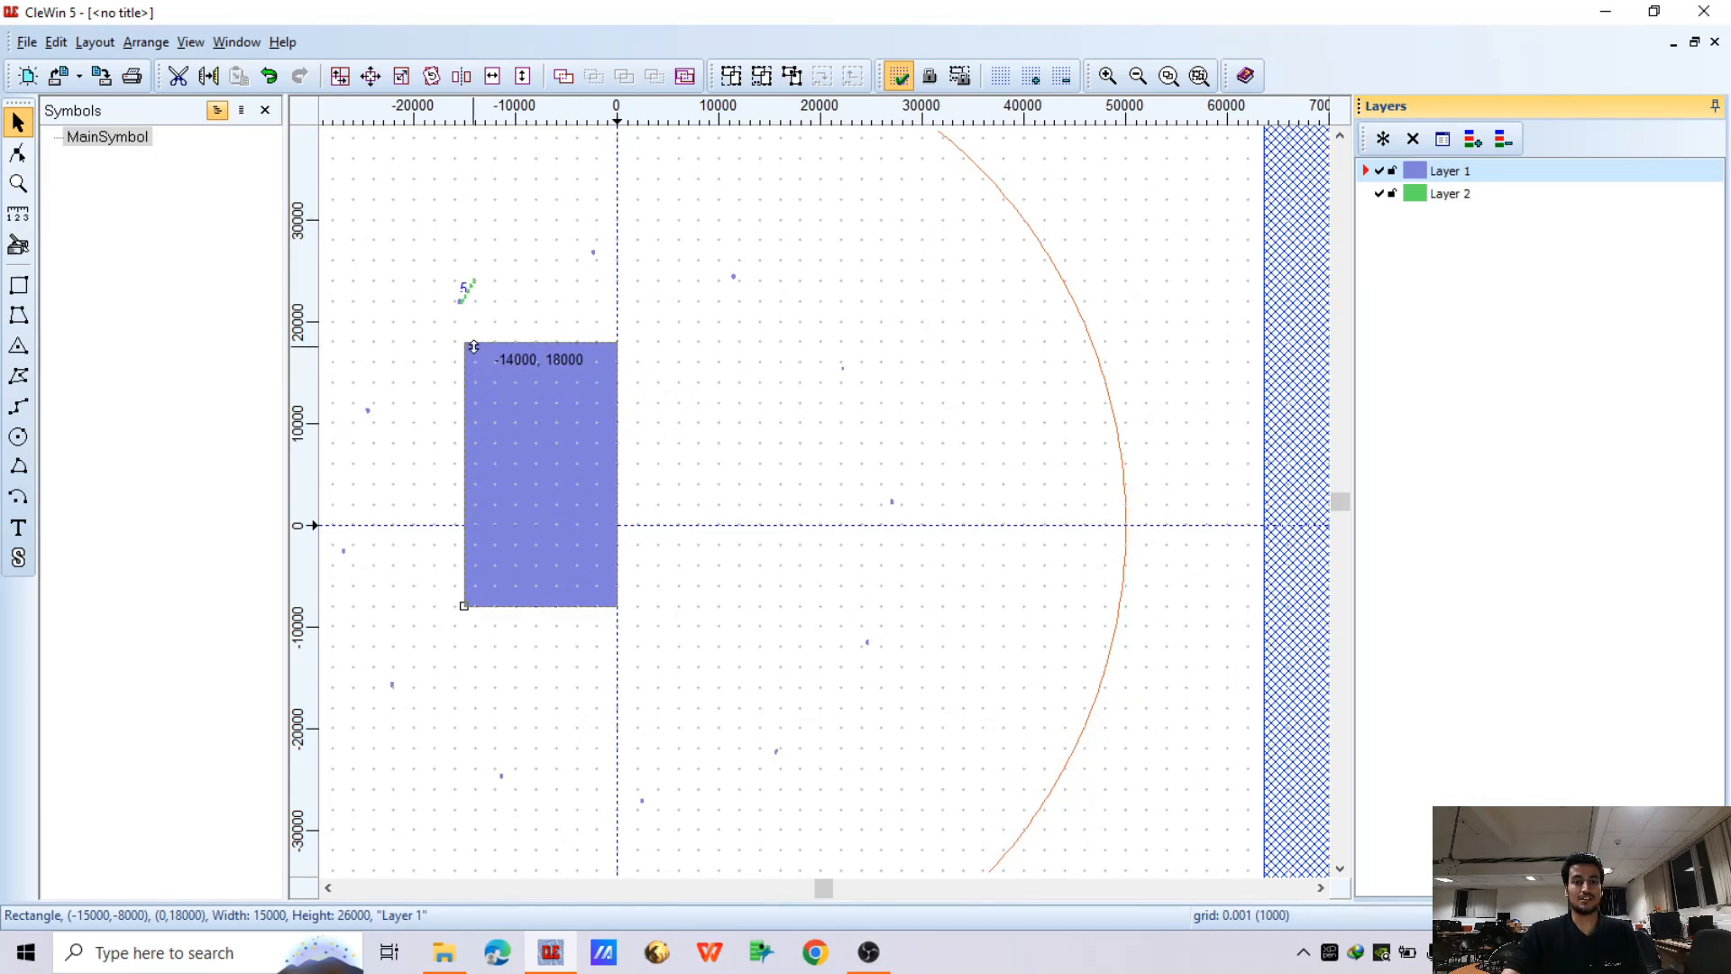
Mirror the large rectangle horizontally about its right edge, at origin 0, without leaving the original
left_click_drag(473, 346, 456, 347)
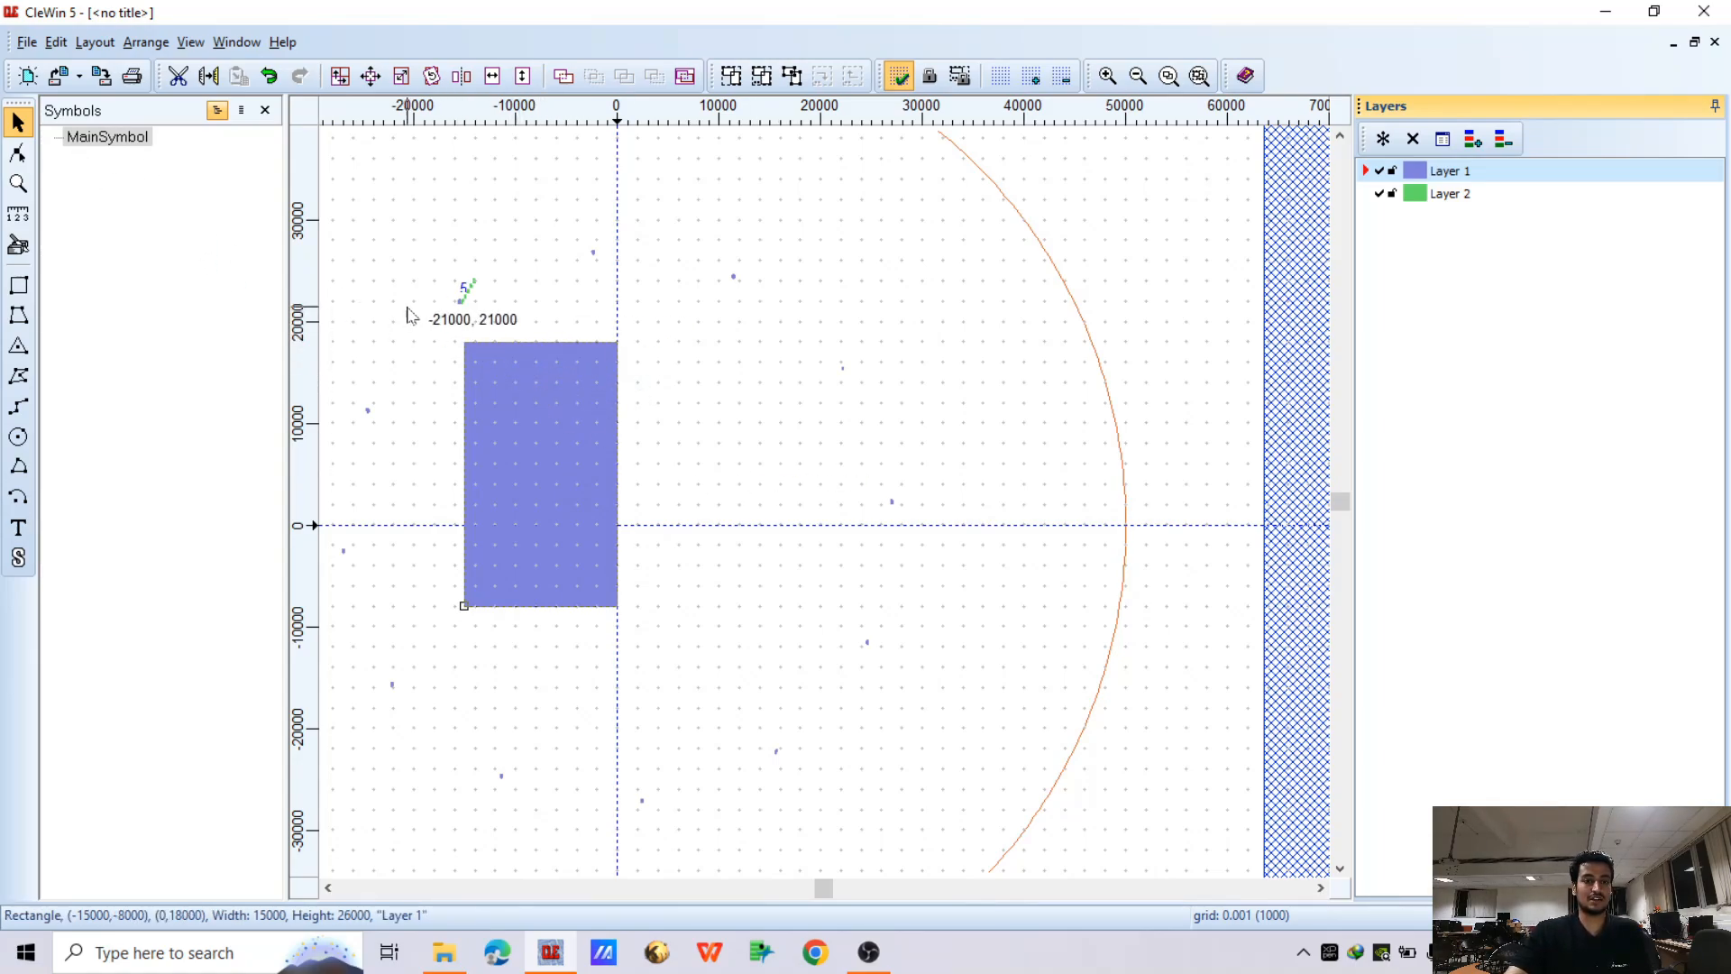
left_click_drag(417, 311, 752, 624)
right_click(571, 424)
left_click(495, 376)
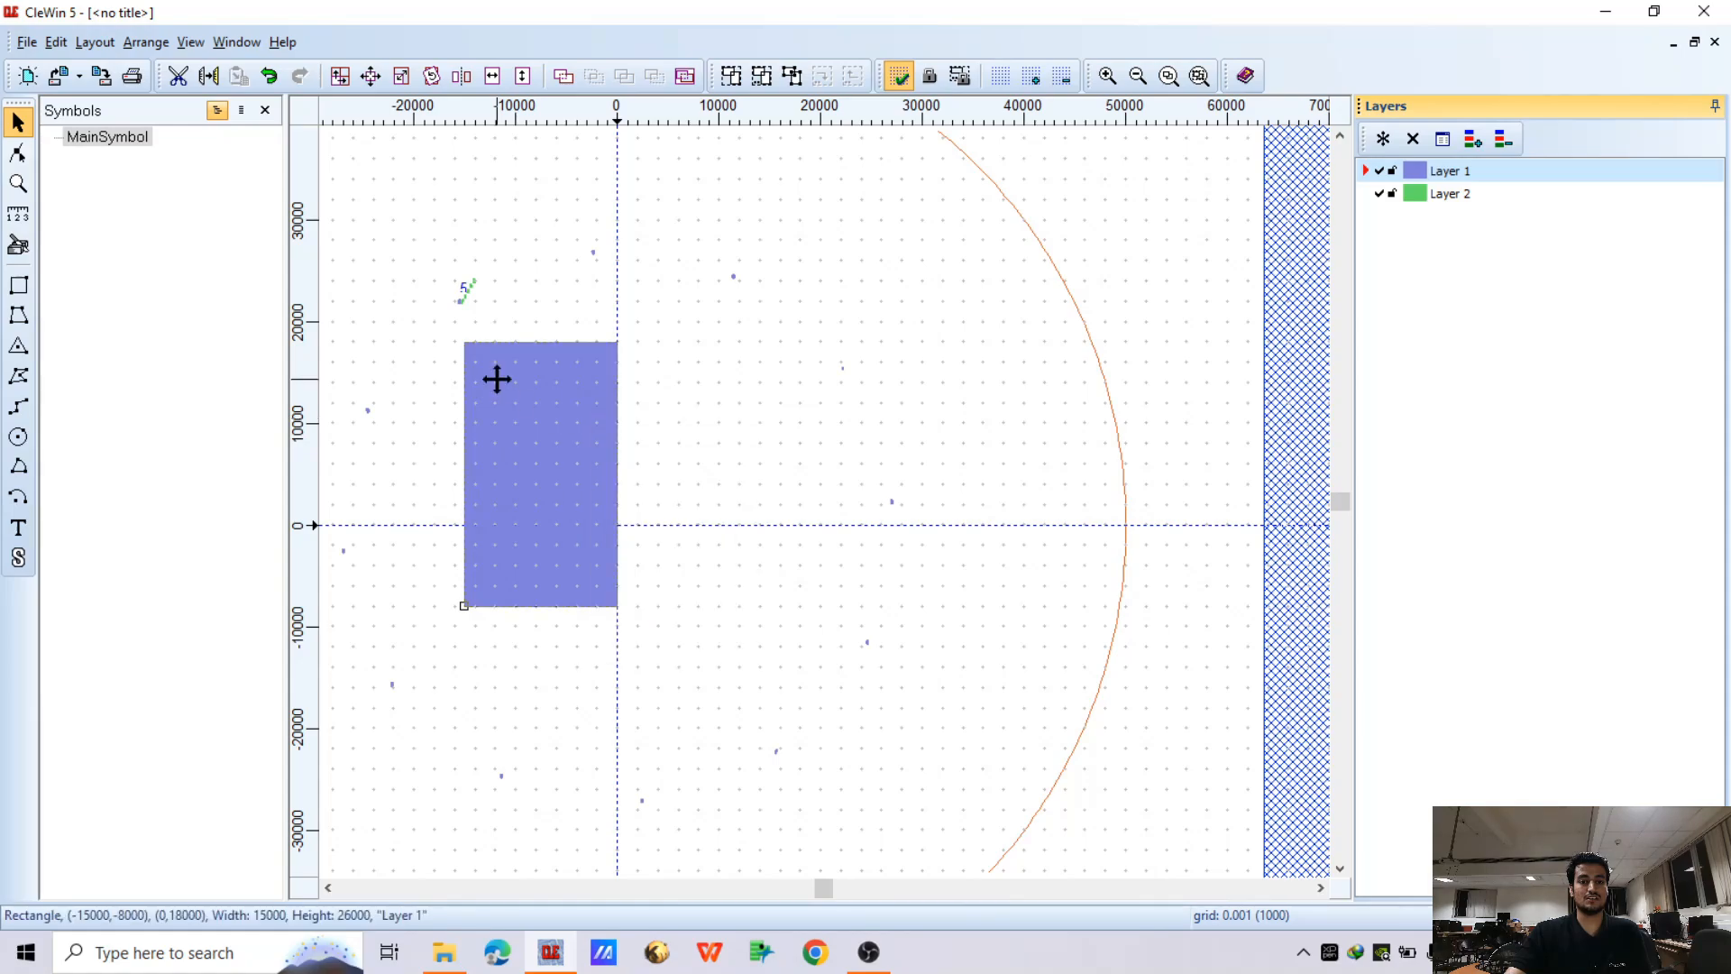
left_click(370, 76)
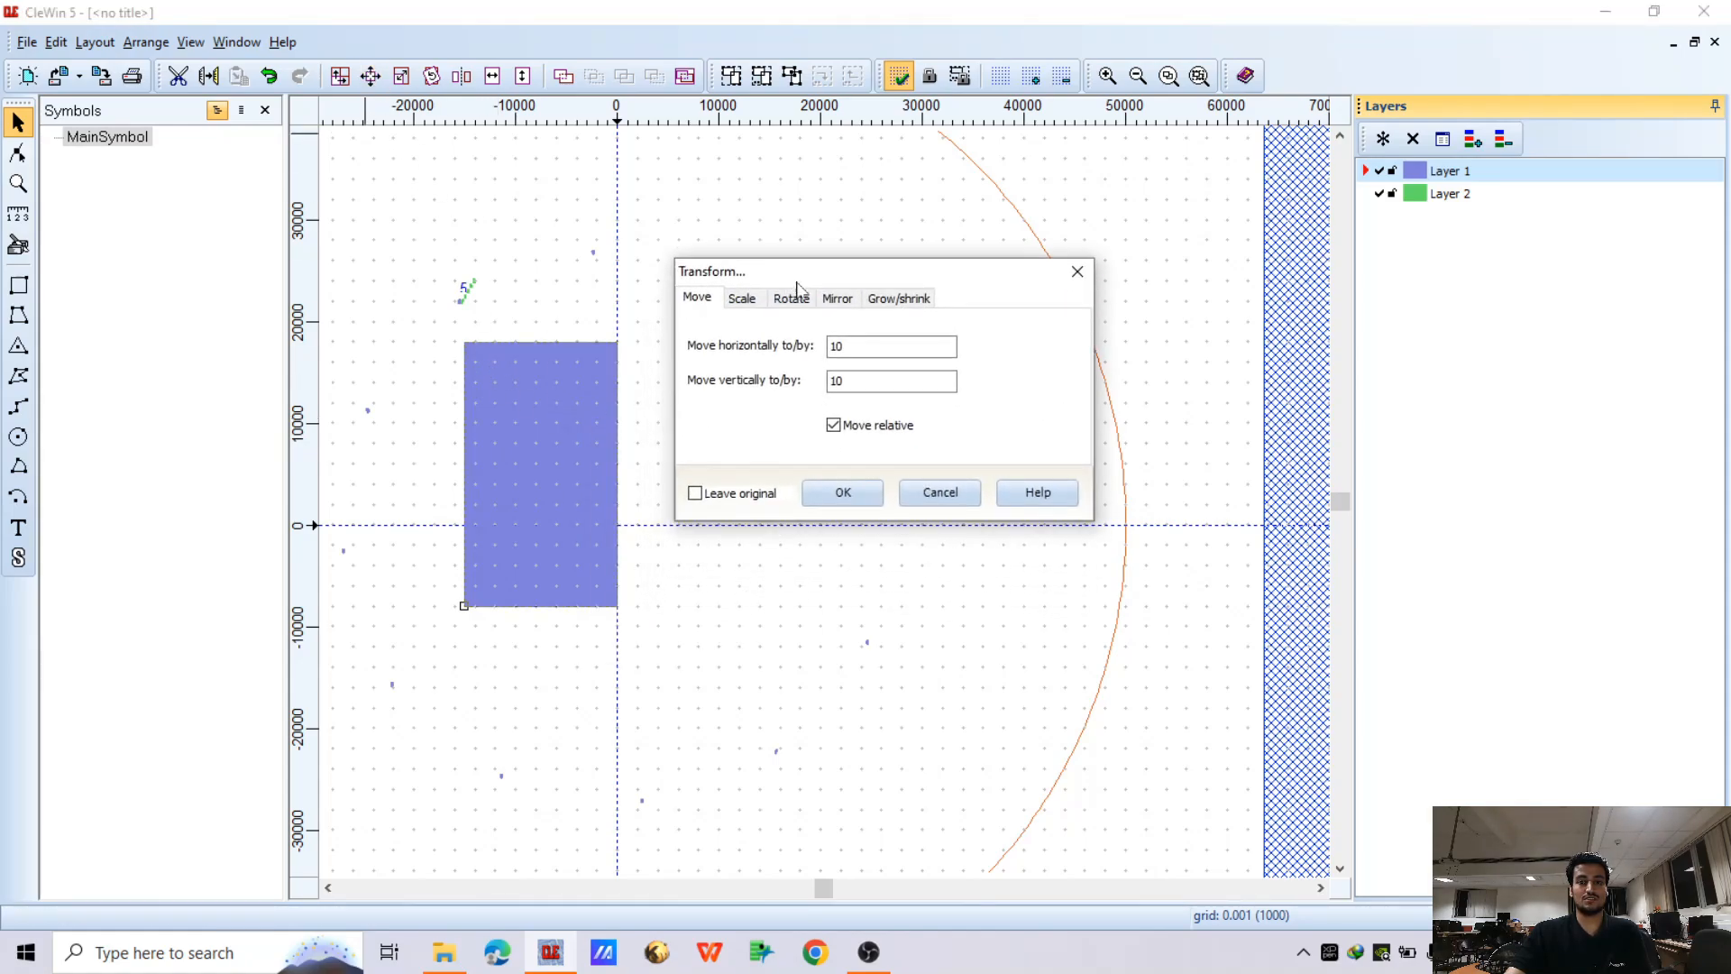
left_click(838, 299)
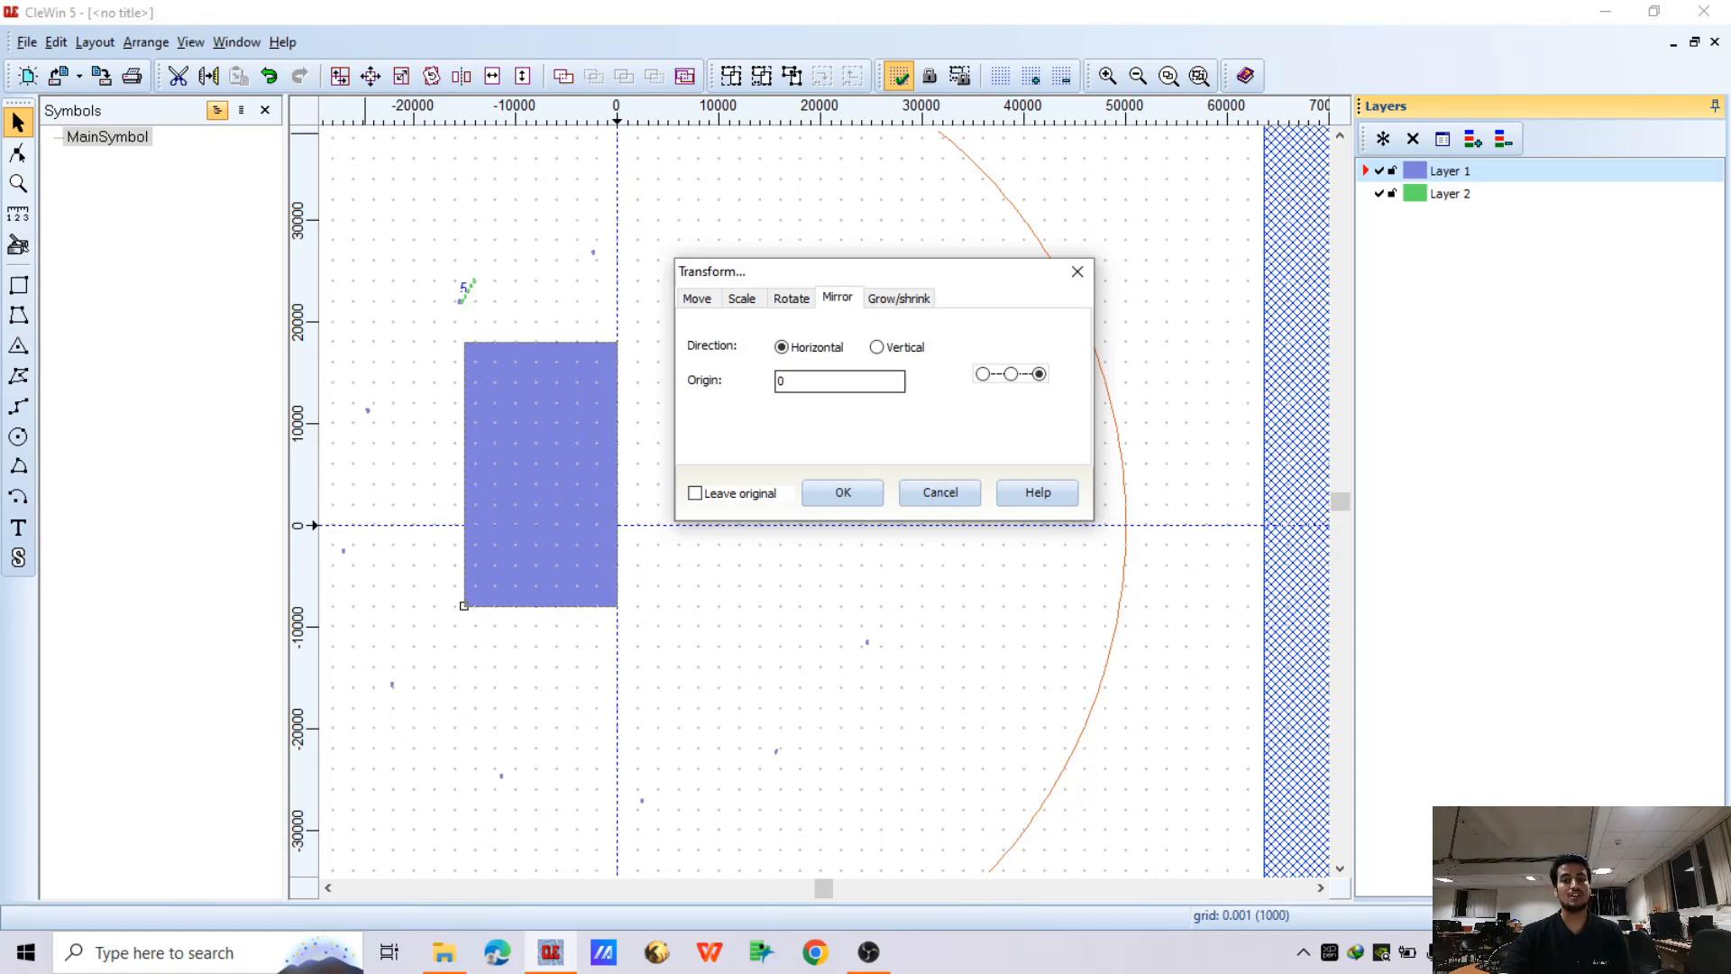
left_click(983, 374)
left_click(1038, 374)
left_click_drag(797, 381, 743, 390)
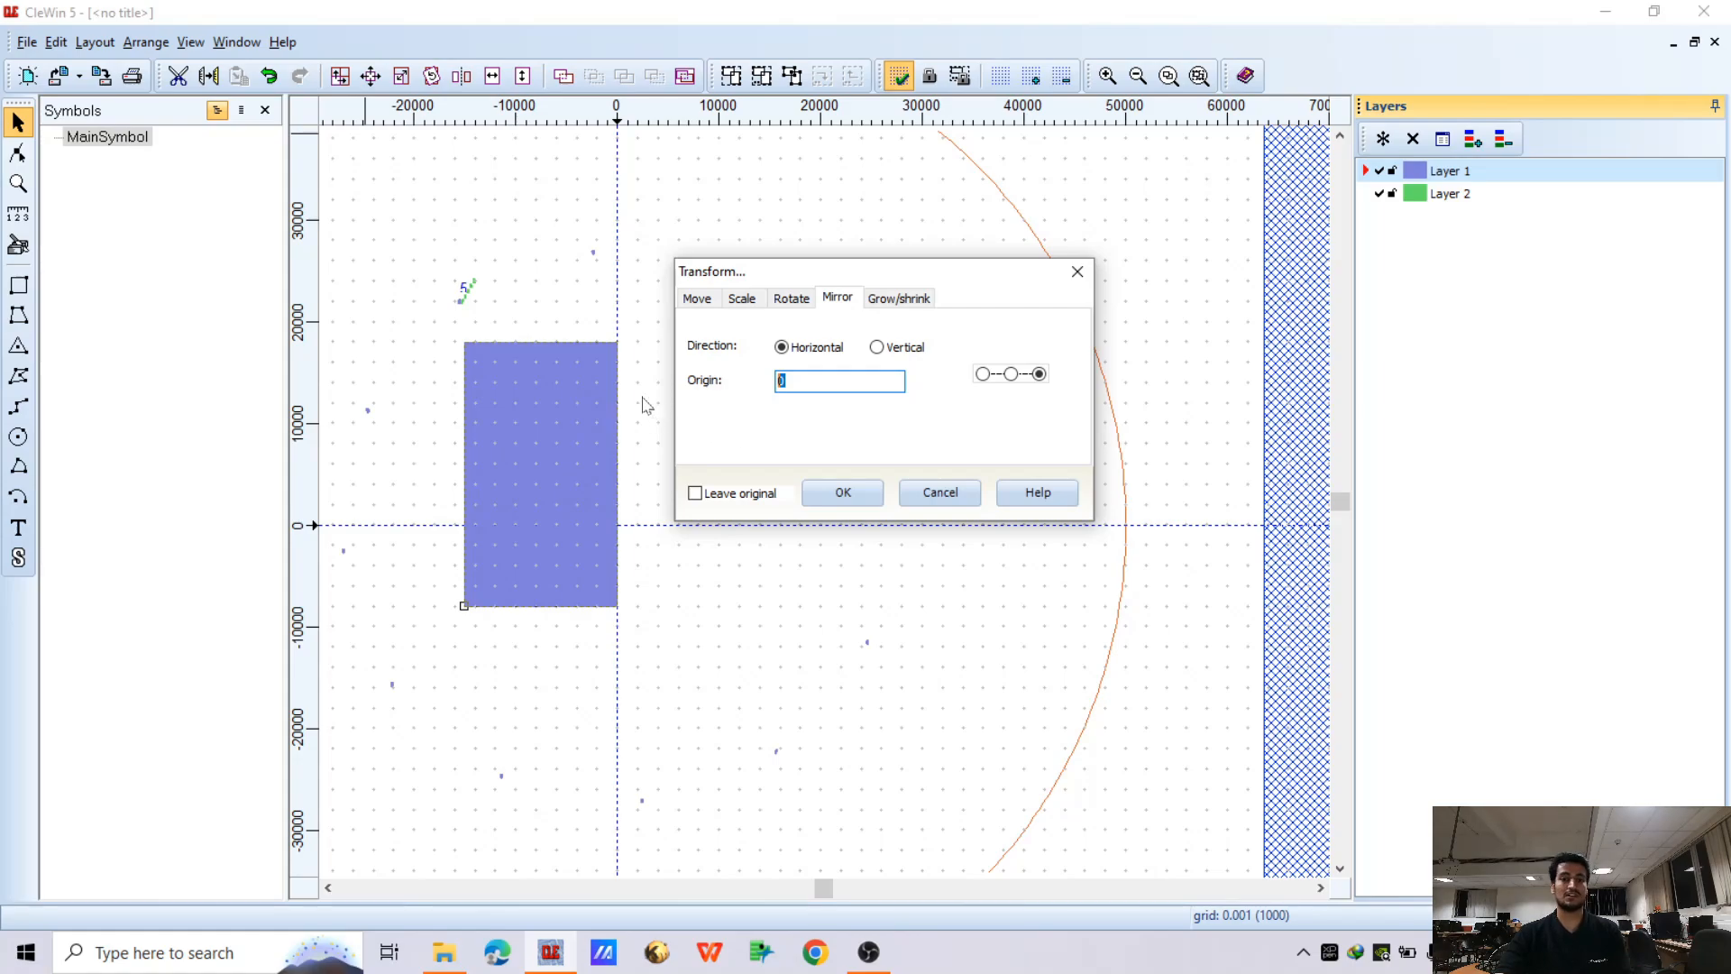
left_click(841, 495)
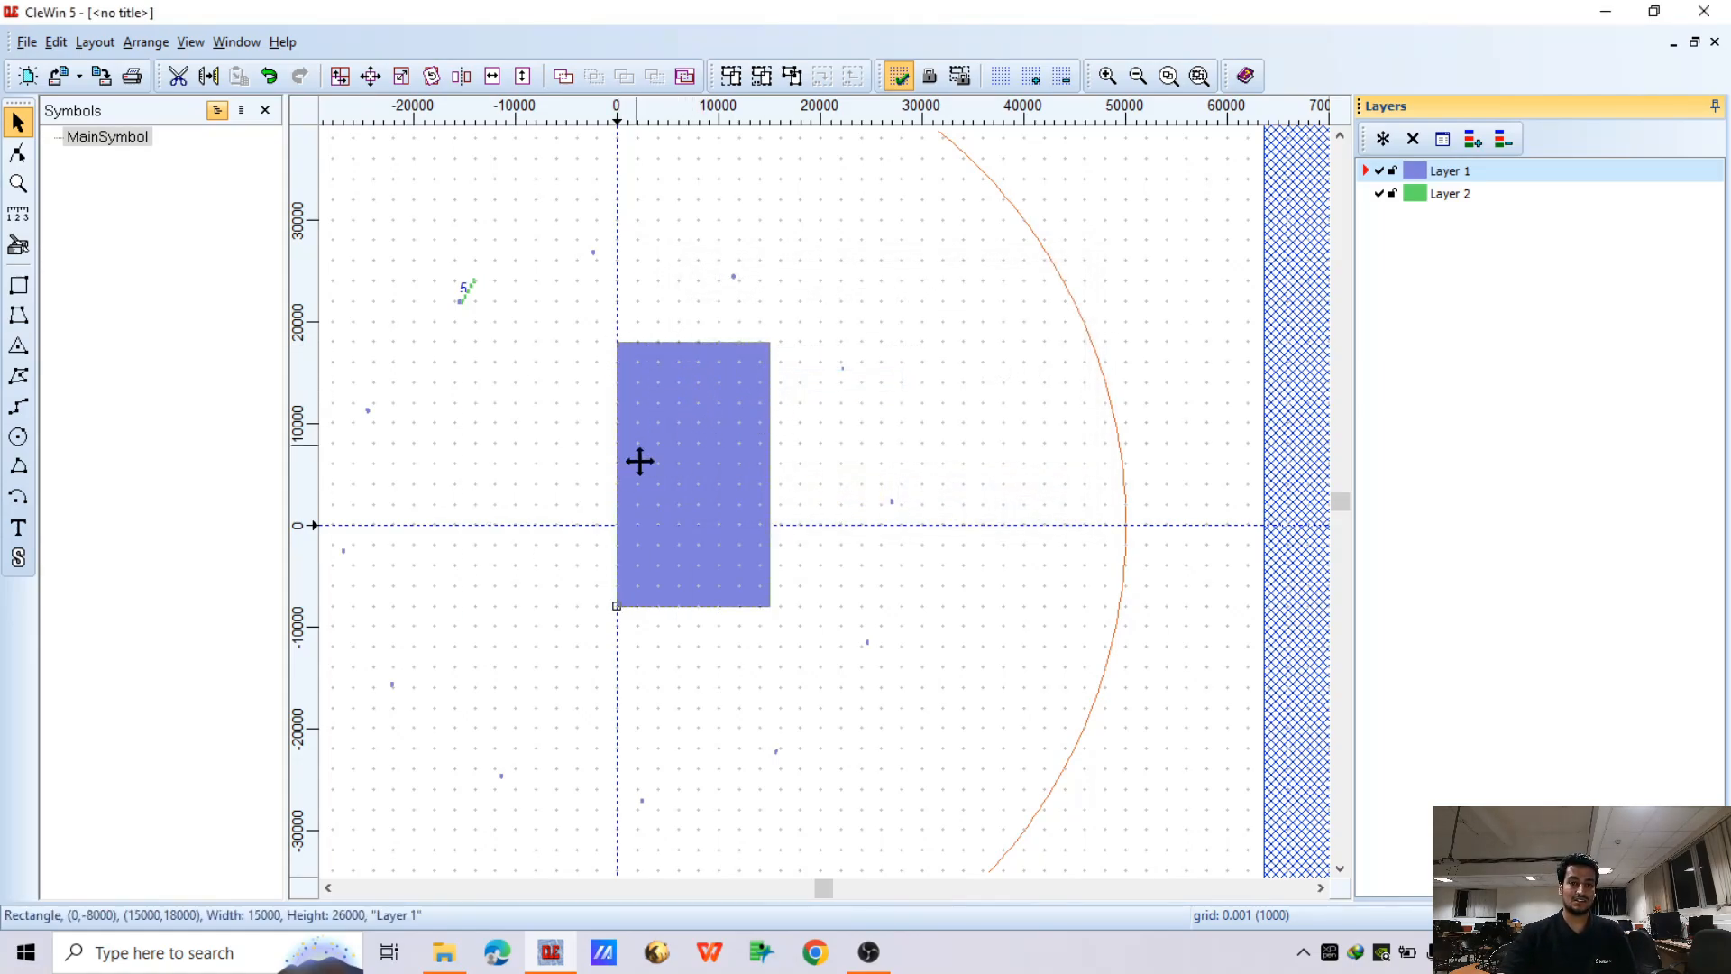
Mirror the large rectangle horizontally about its left edge, at origin 0, without leaving the original
left_click_drag(588, 316, 783, 642)
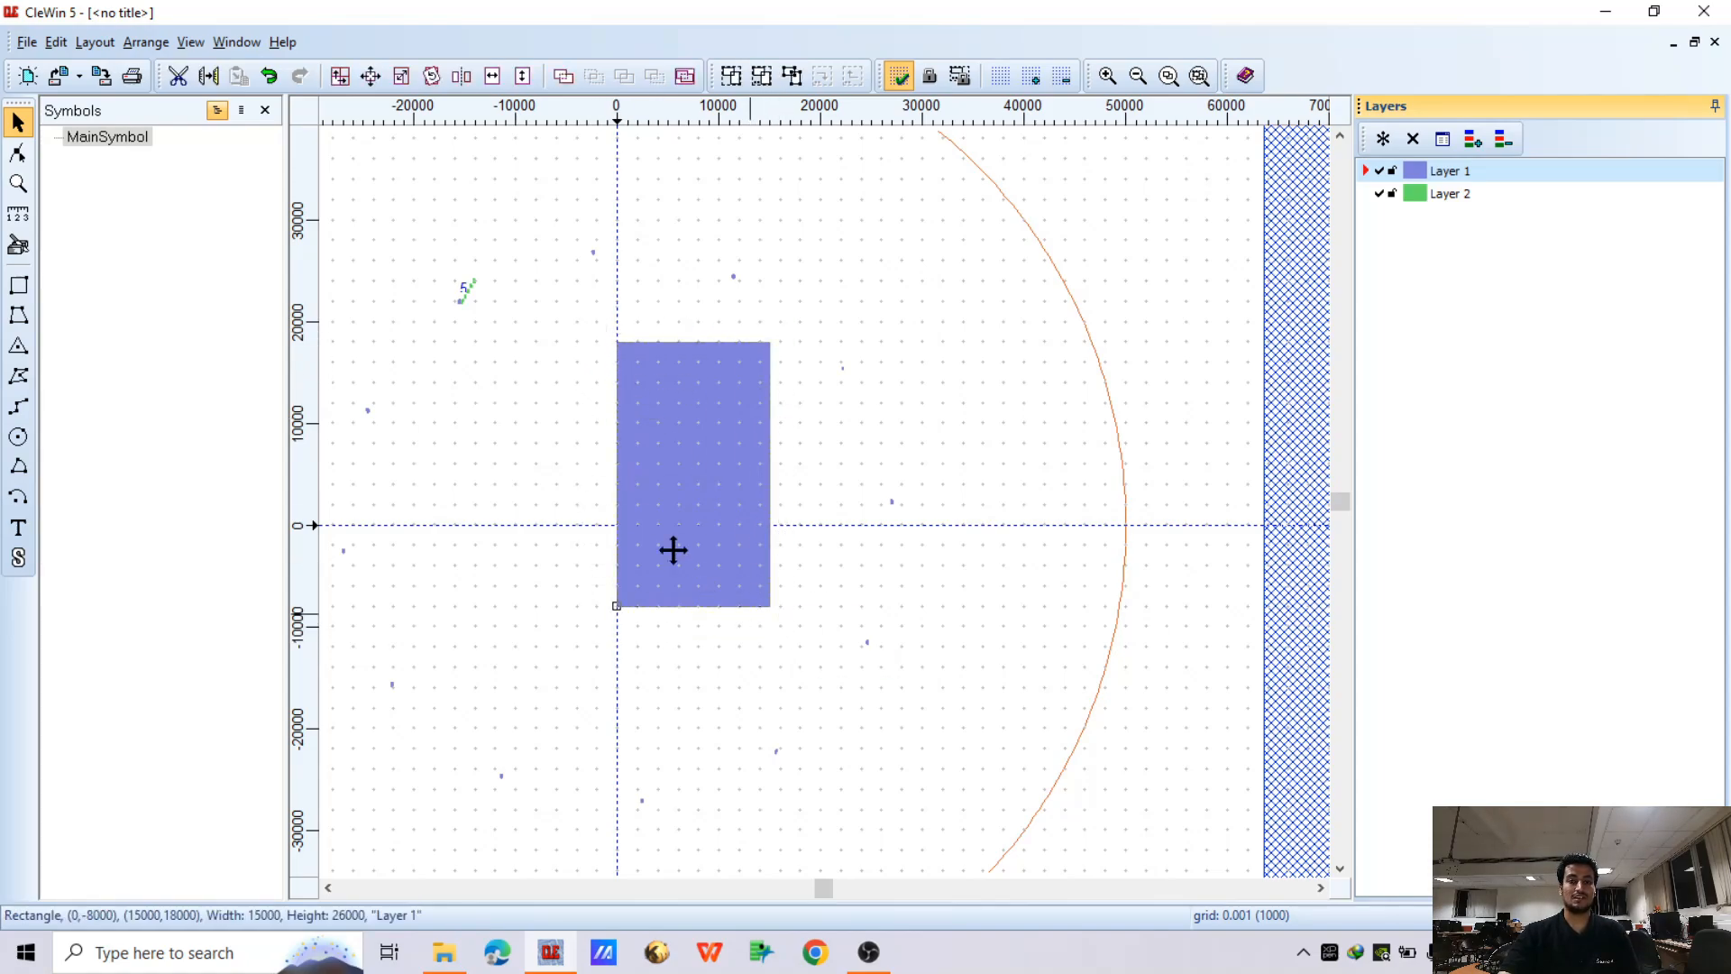
left_click(370, 76)
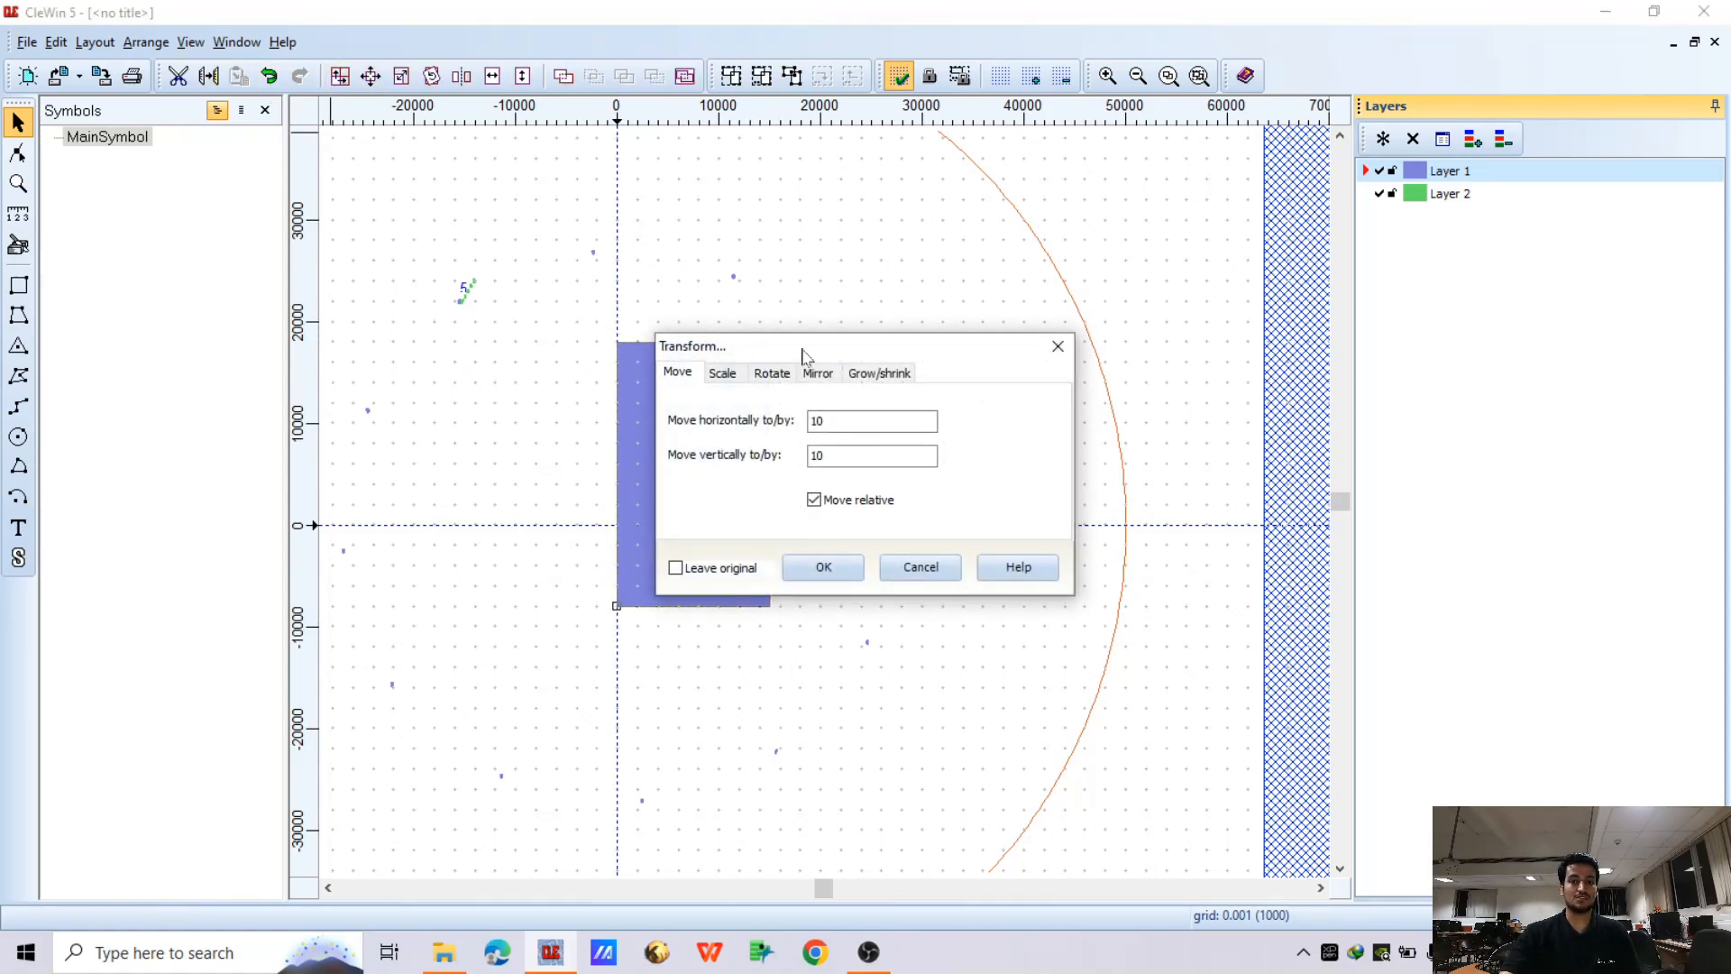
left_click_drag(754, 352, 374, 237)
left_click(422, 210)
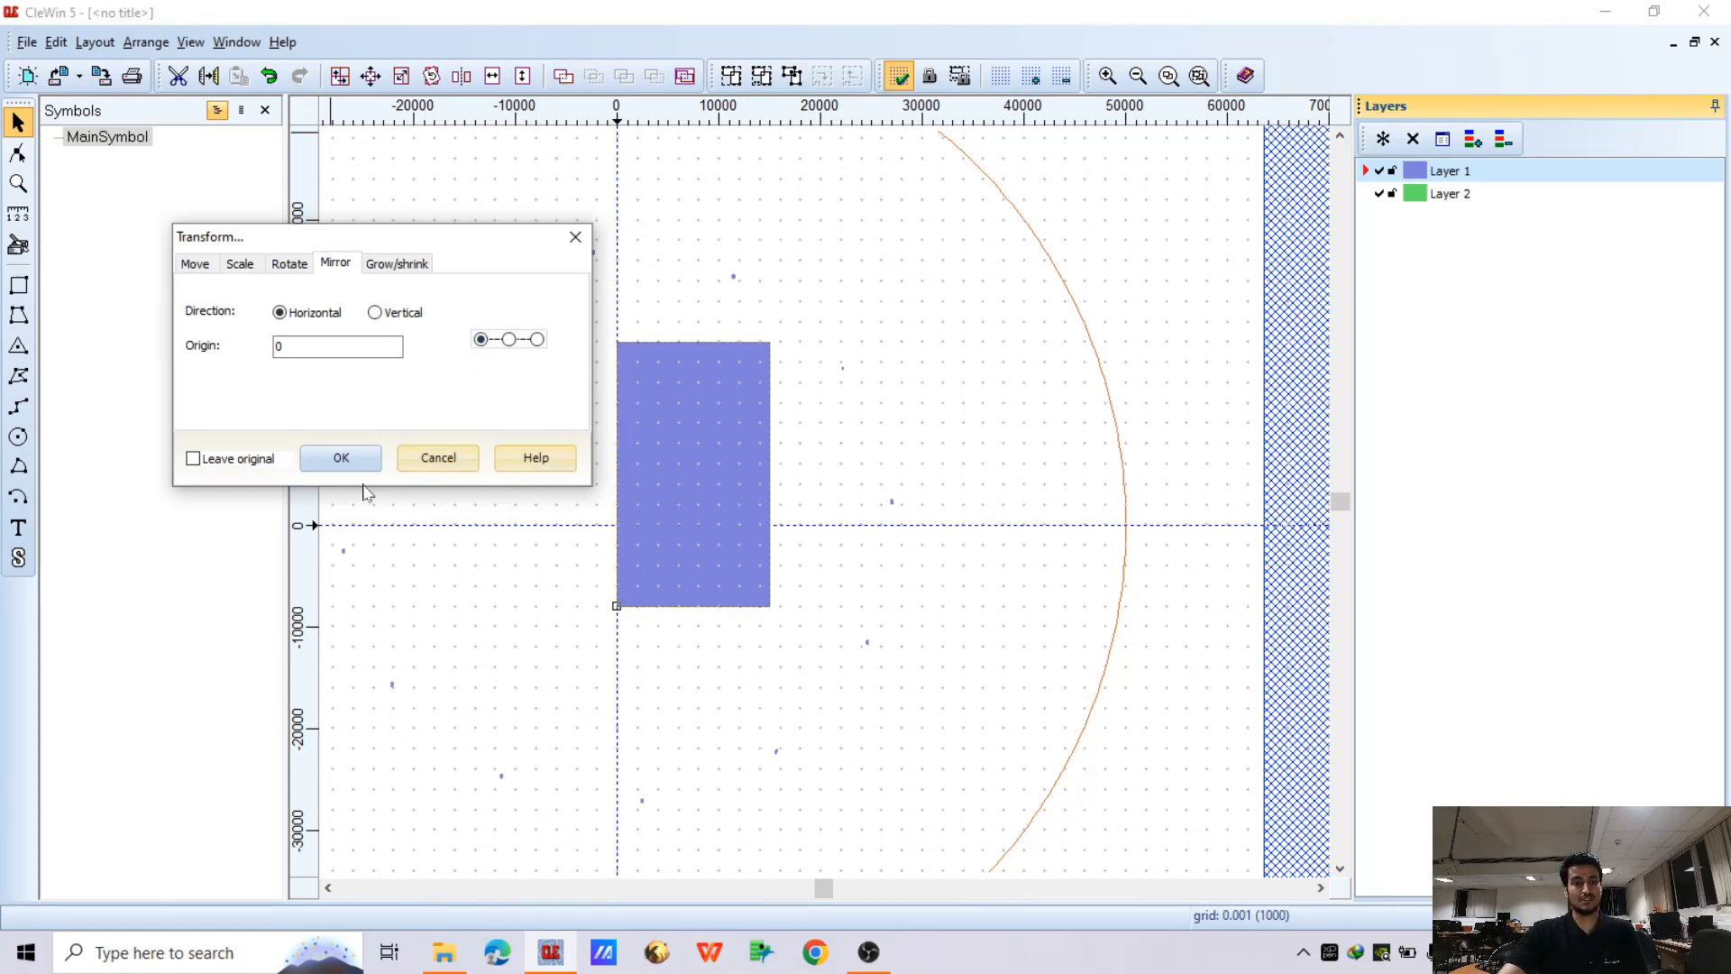
left_click(340, 457)
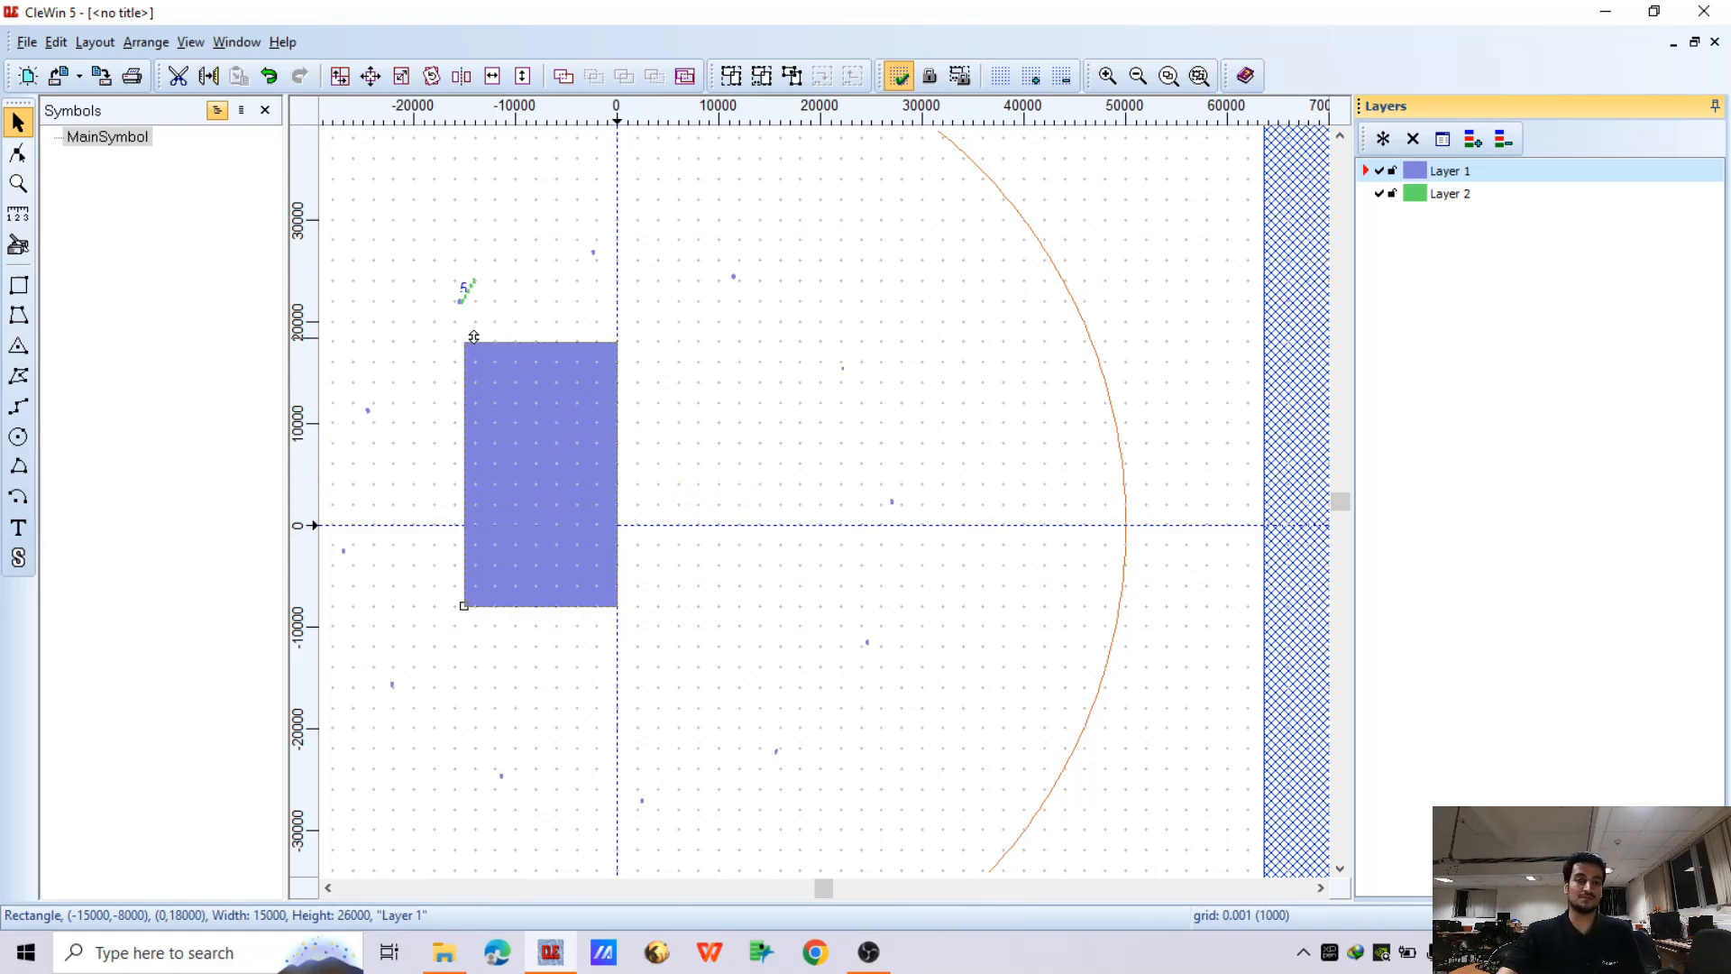
Move the large rectangle by about 3000 horizontally and -1000 vertically, so it spans (-12000, -9000) to (3000, 17000)
left_click_drag(450, 332, 676, 658)
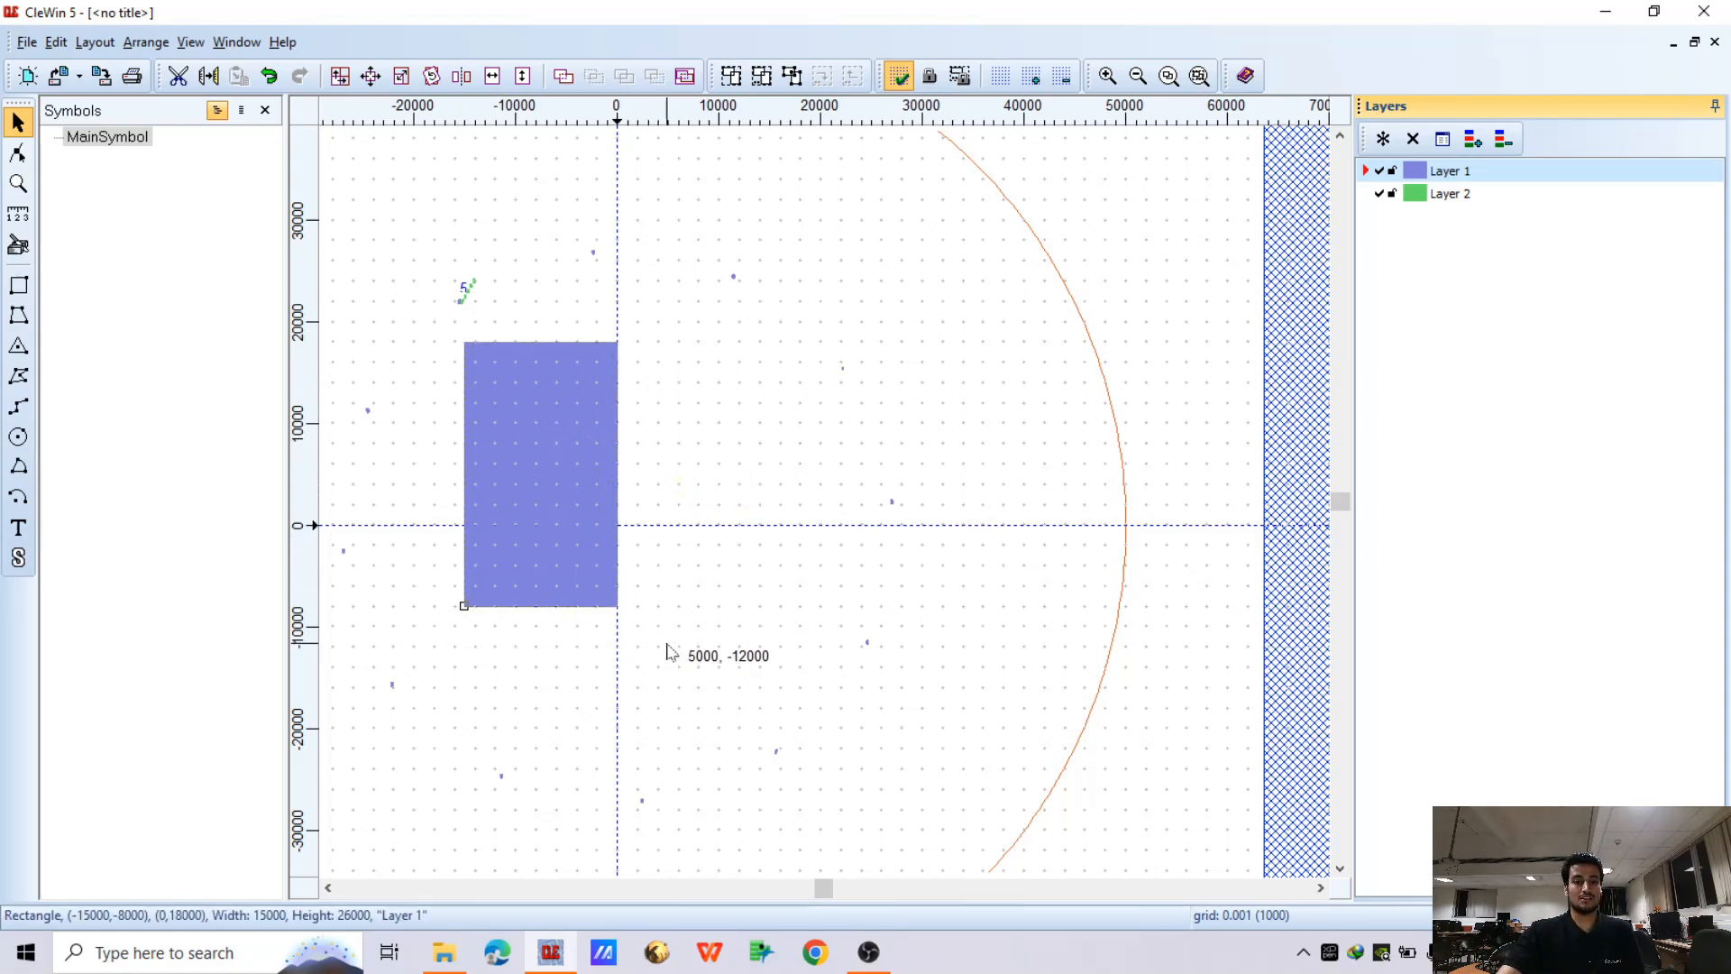
left_click_drag(539, 420, 572, 429)
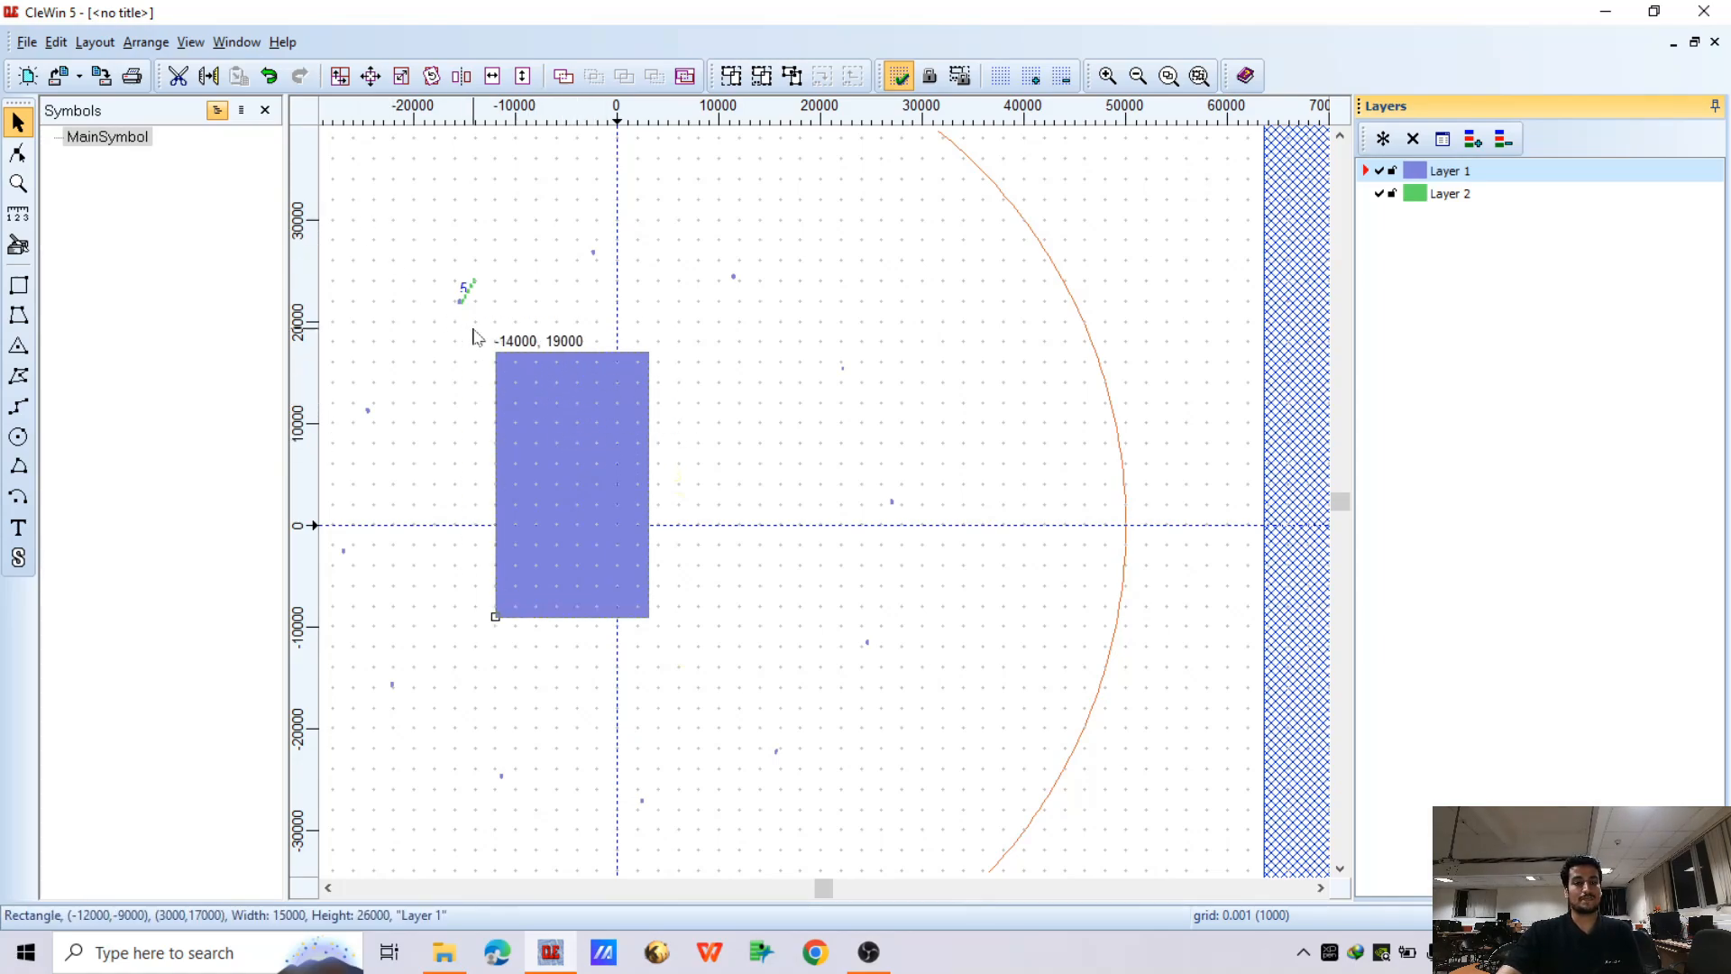
Rotate the large rectangle by -20 degrees about its centre at (-4500, 4000)
left_click_drag(456, 336, 776, 675)
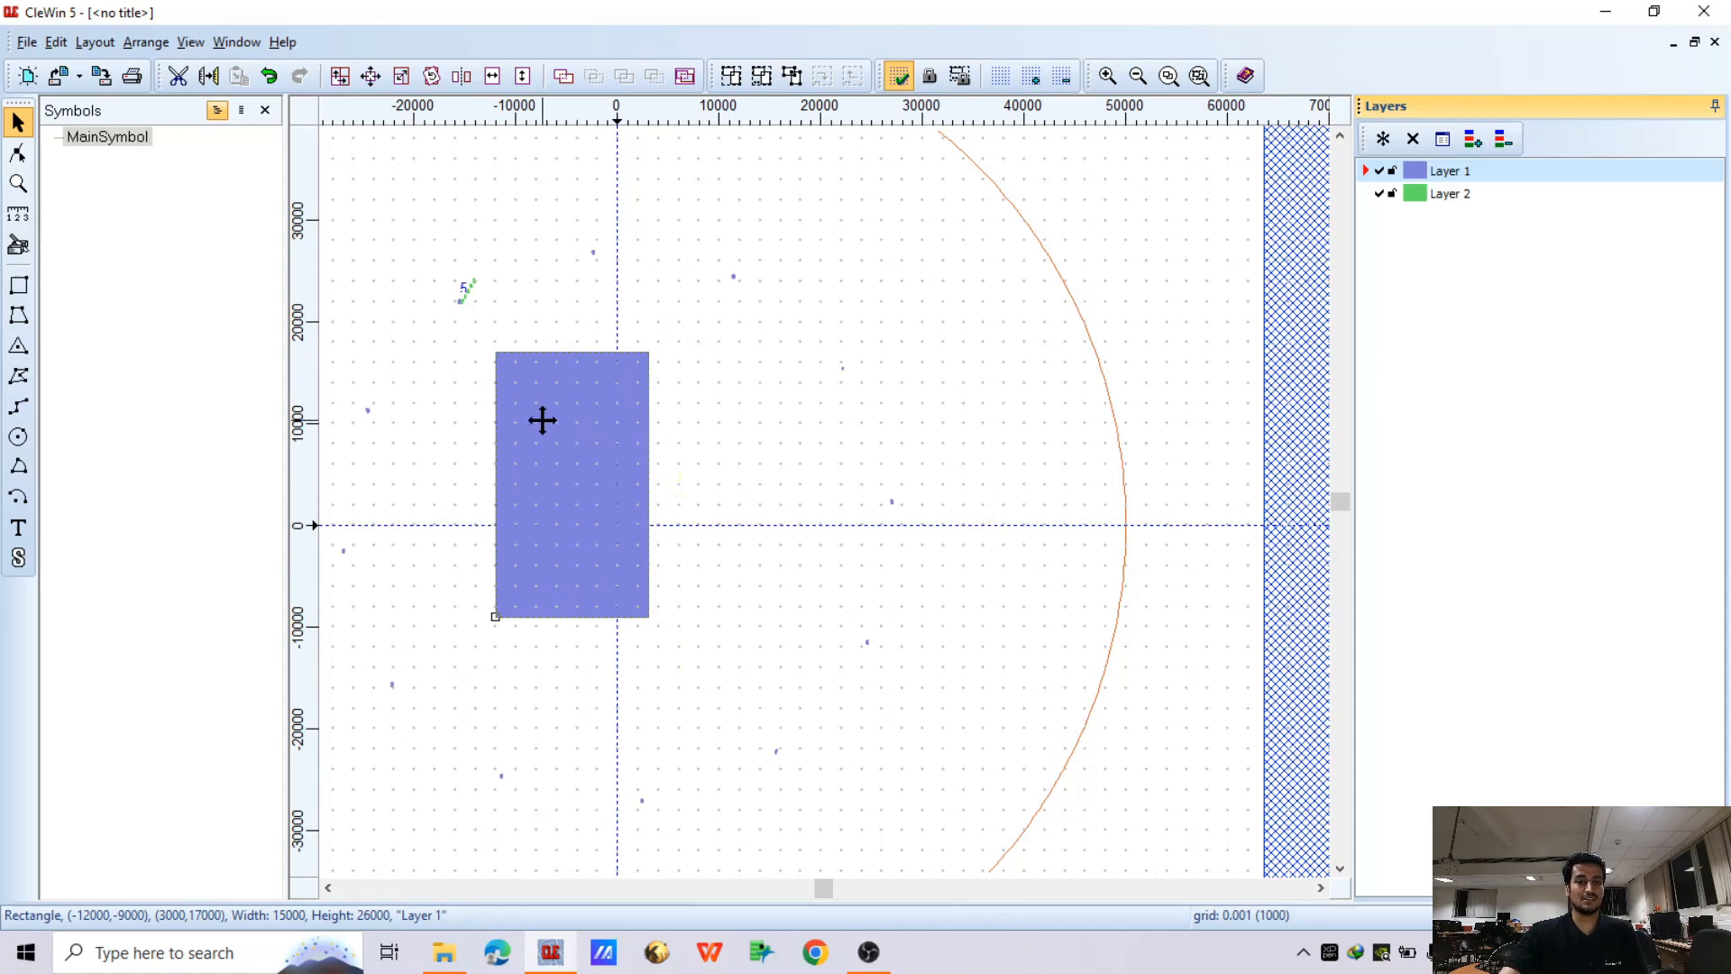
left_click(401, 75)
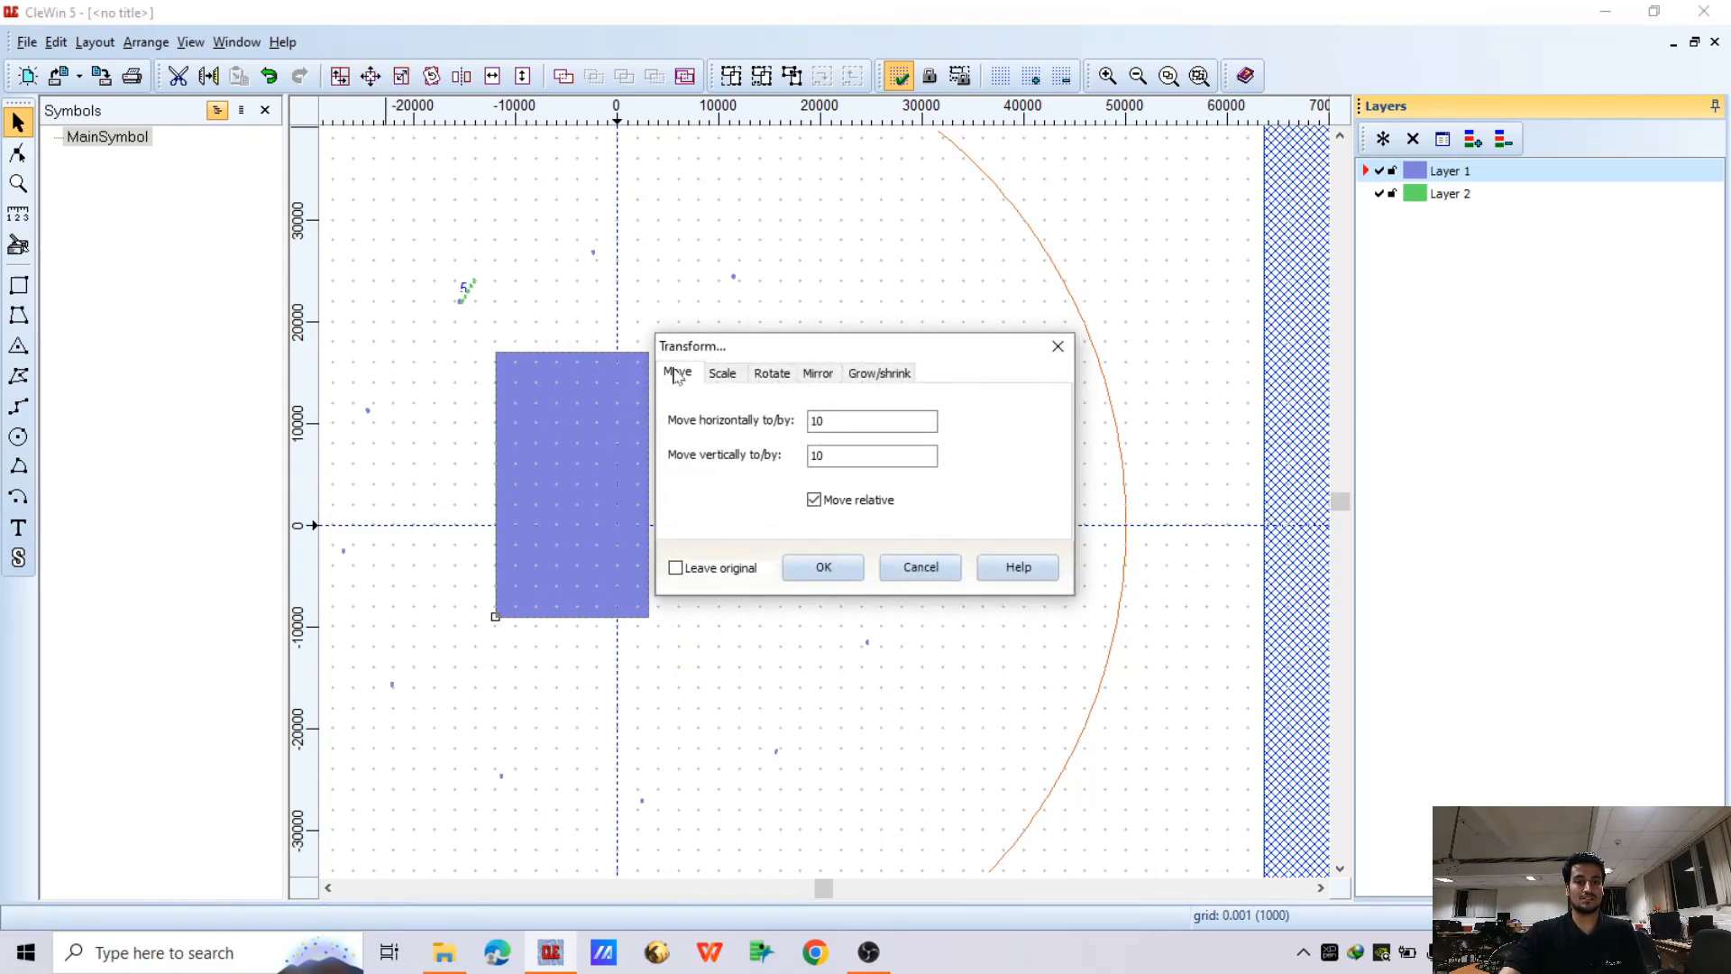
left_click(771, 374)
left_click_drag(787, 346, 847, 265)
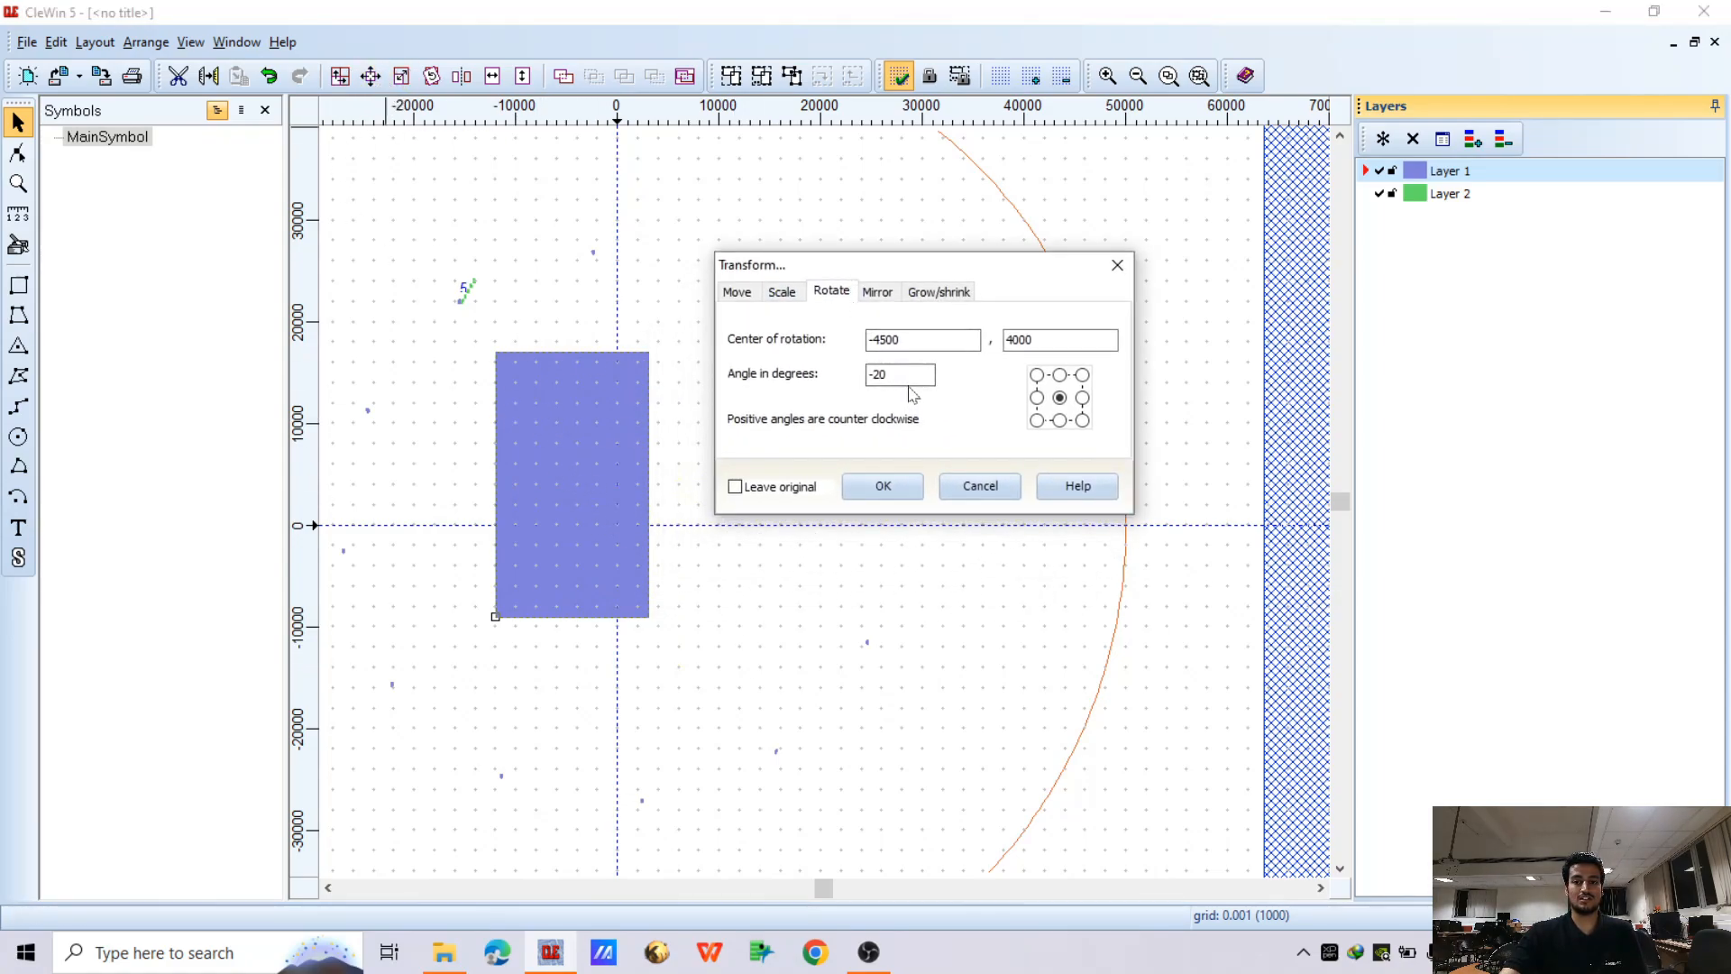
left_click(883, 487)
left_click(805, 483)
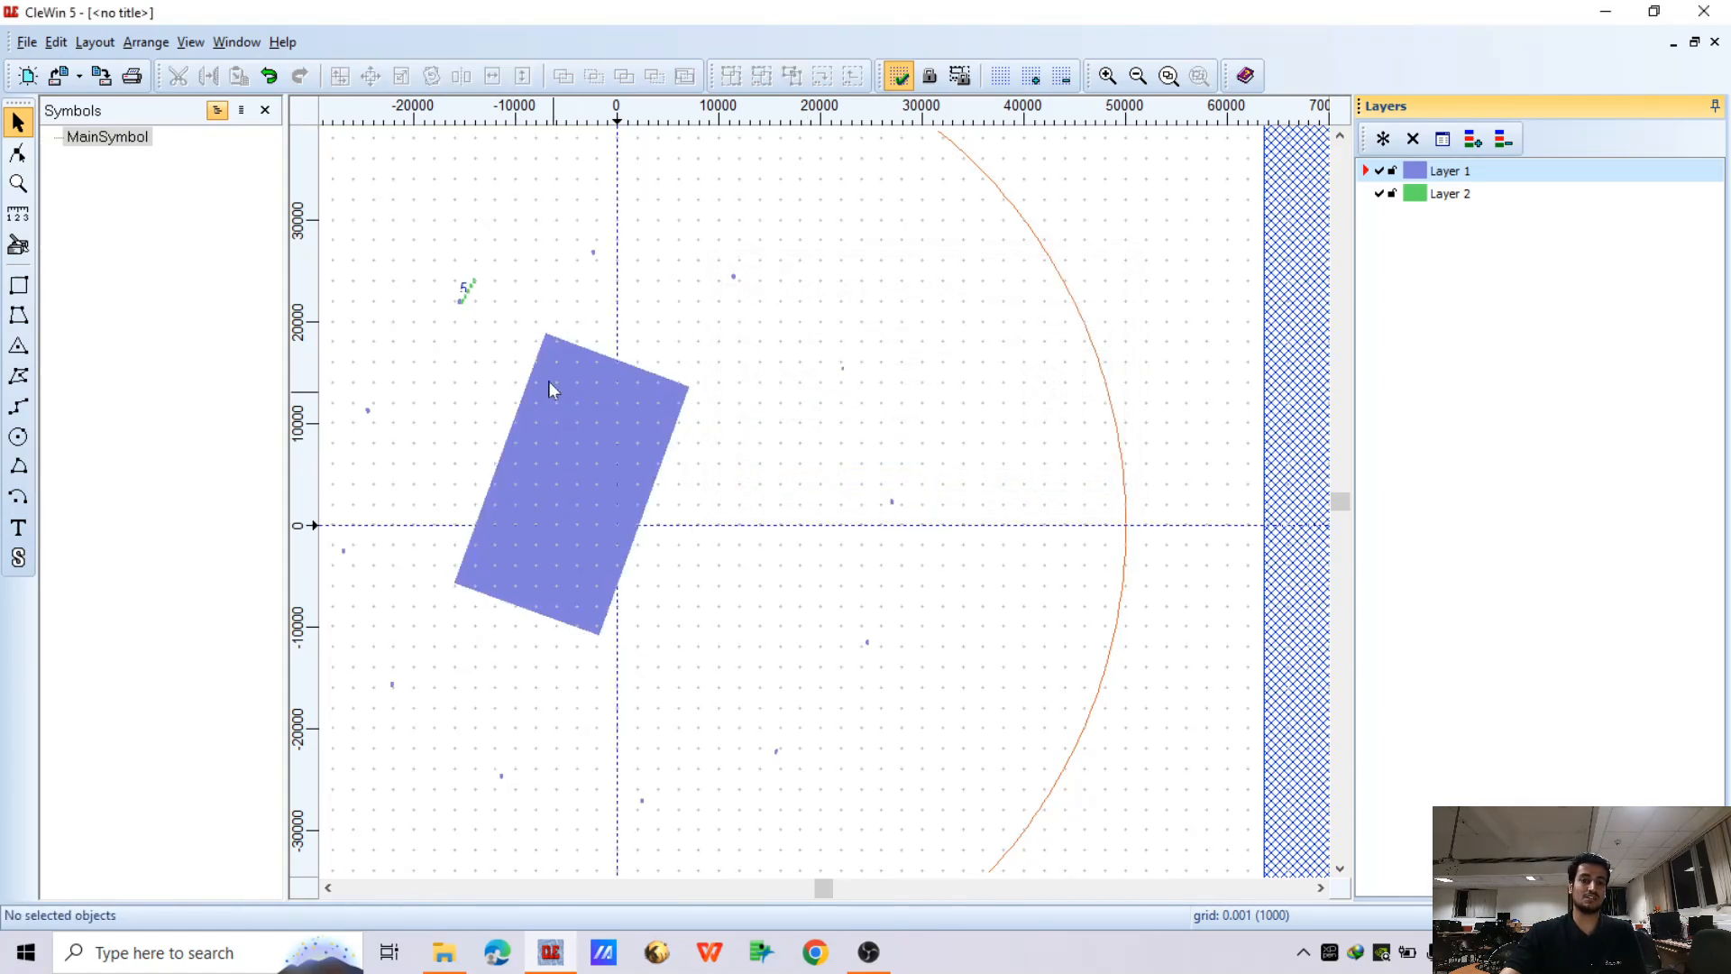
Mirror the tilted rectangle horizontally about its centre, at origin -4500, without leaving the original
left_click_drag(420, 318, 452, 347)
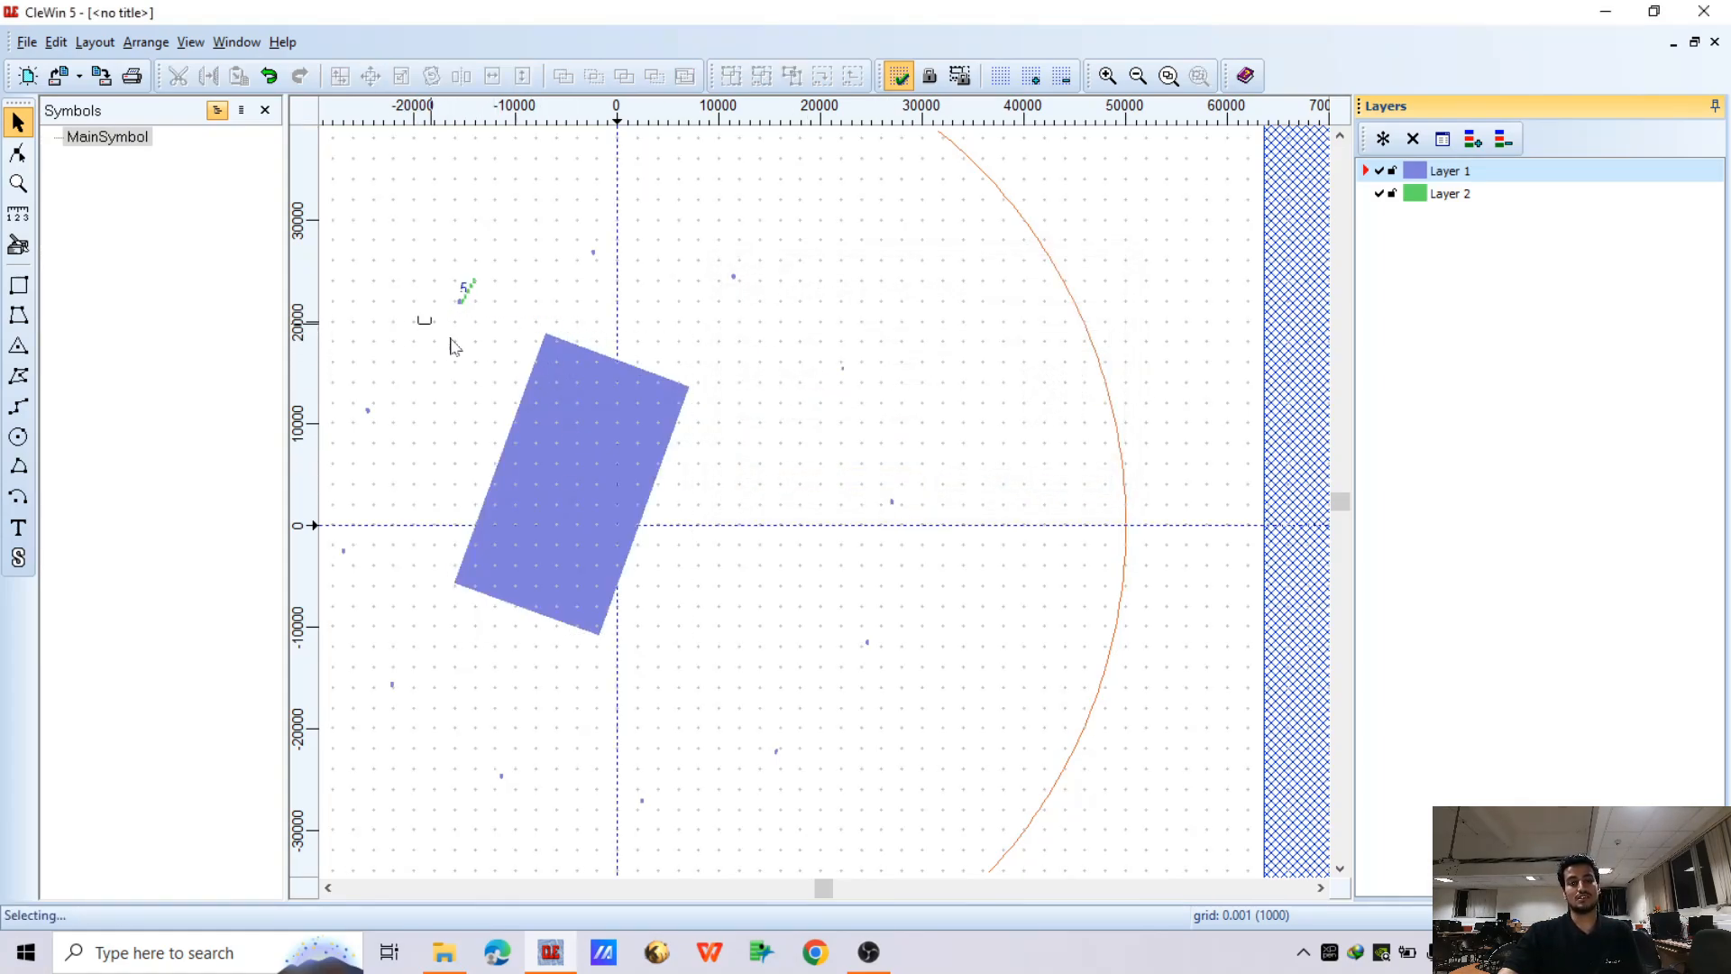
left_click_drag(775, 664, 776, 665)
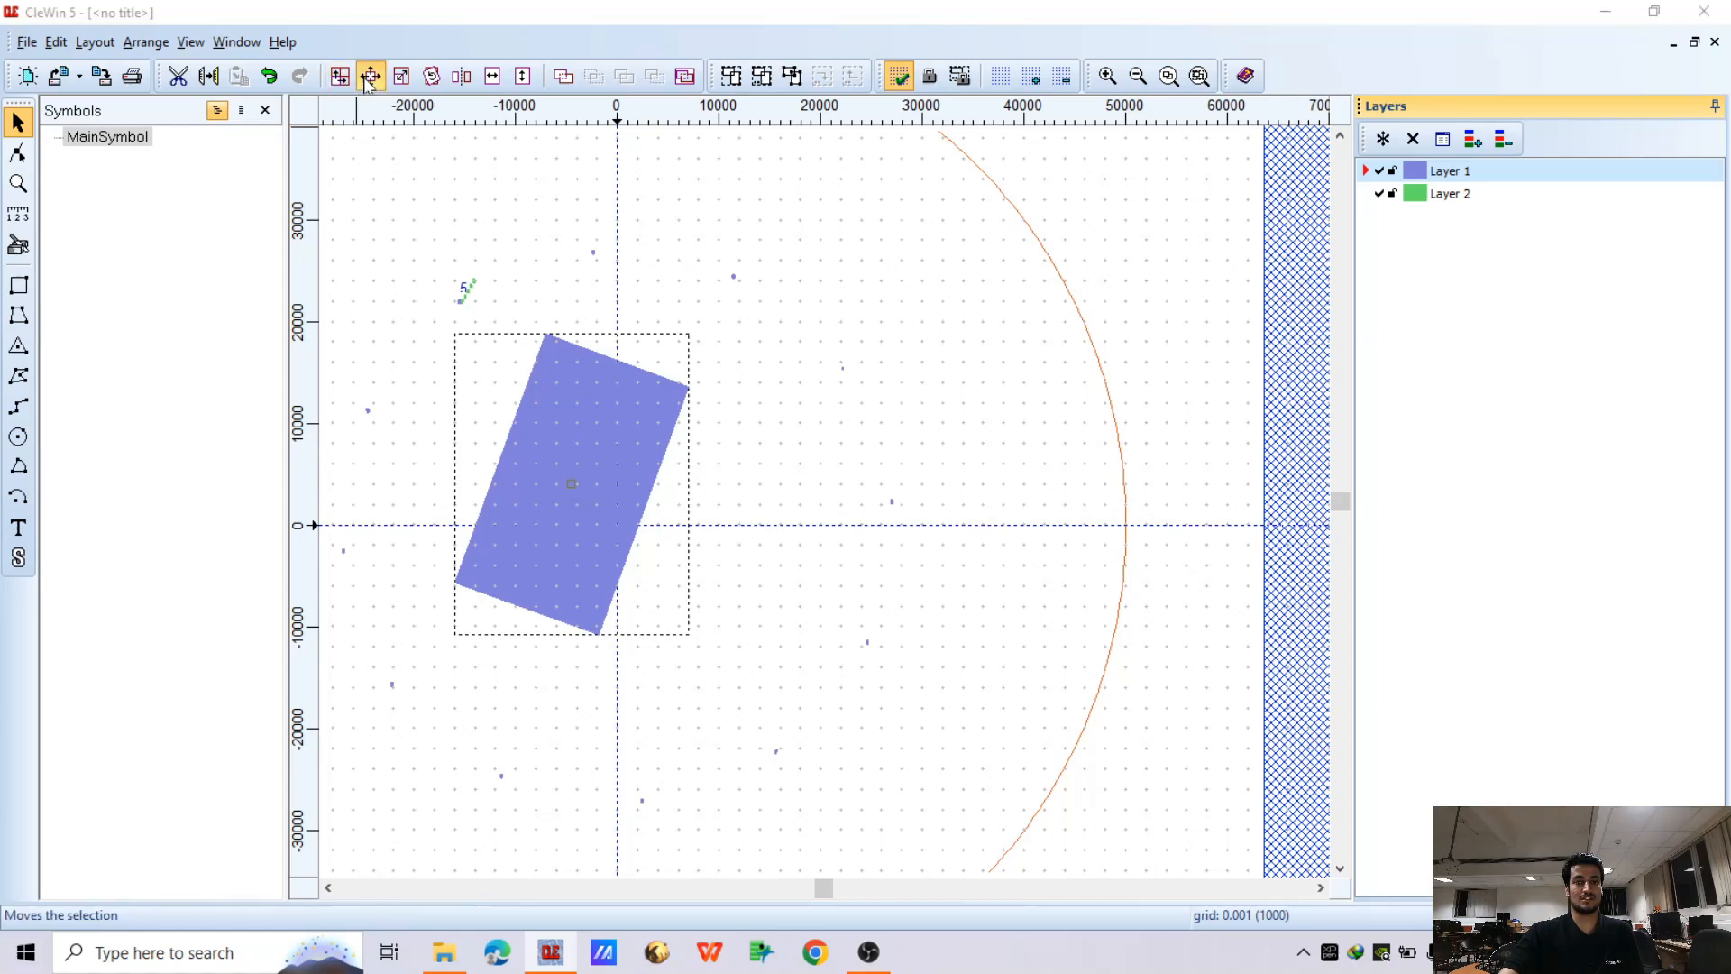
left_click(369, 76)
left_click(817, 373)
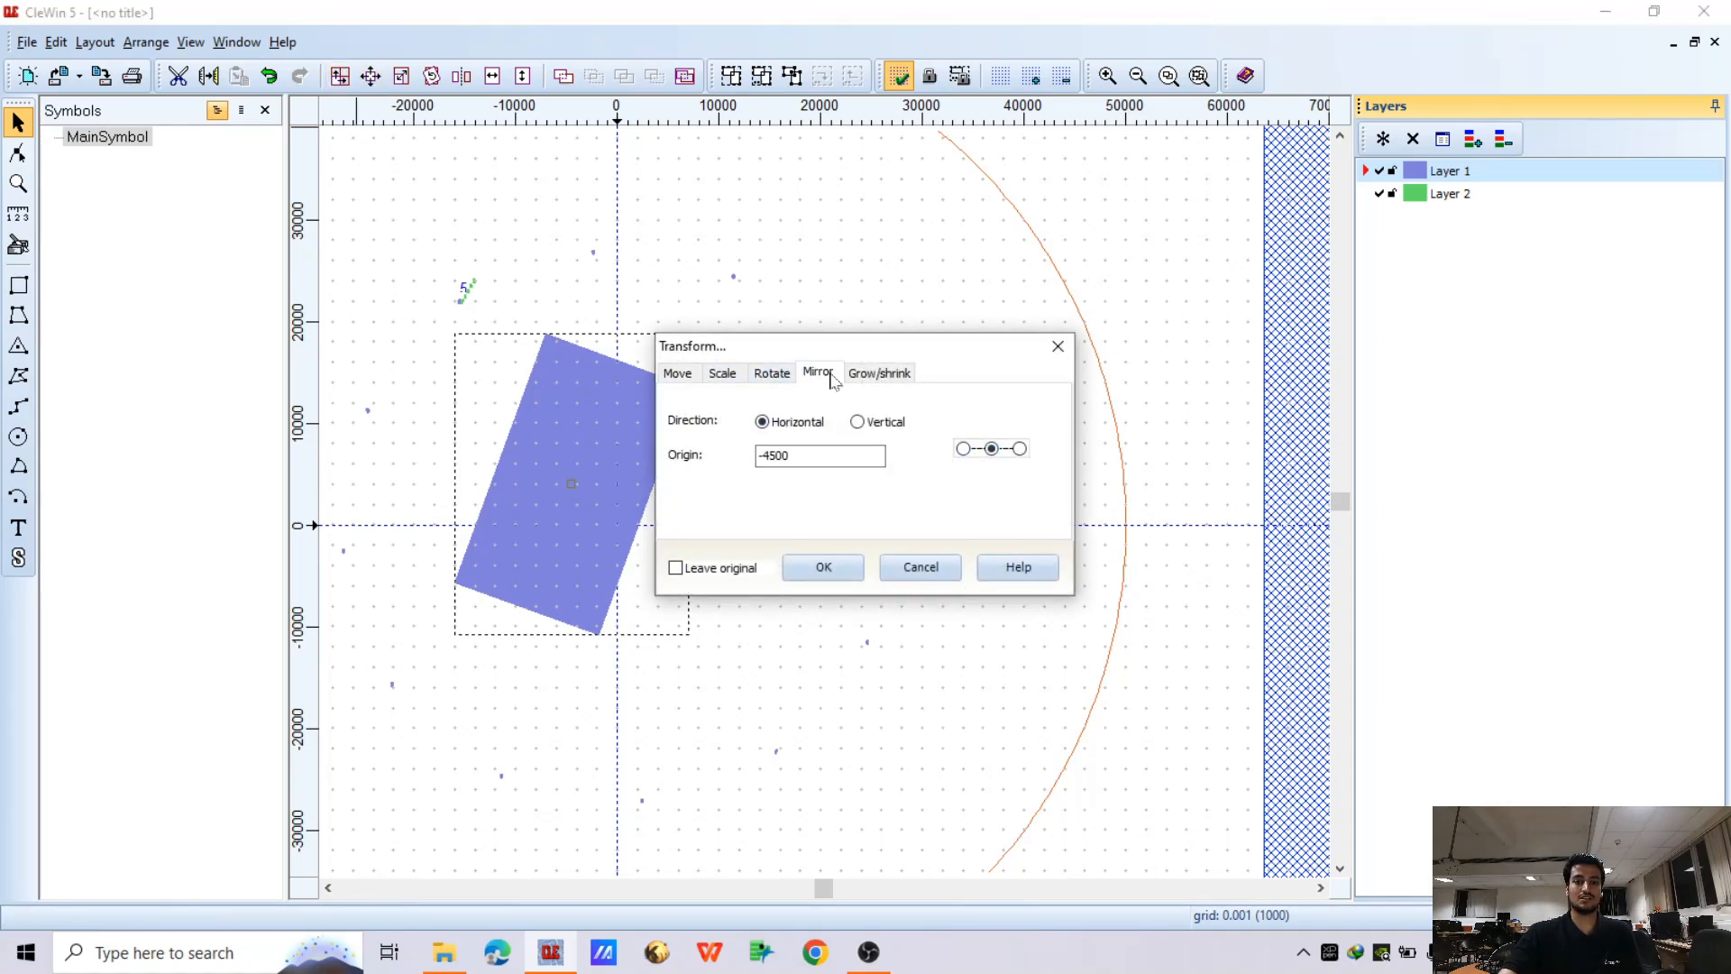
left_click_drag(834, 351, 970, 241)
left_click(955, 459)
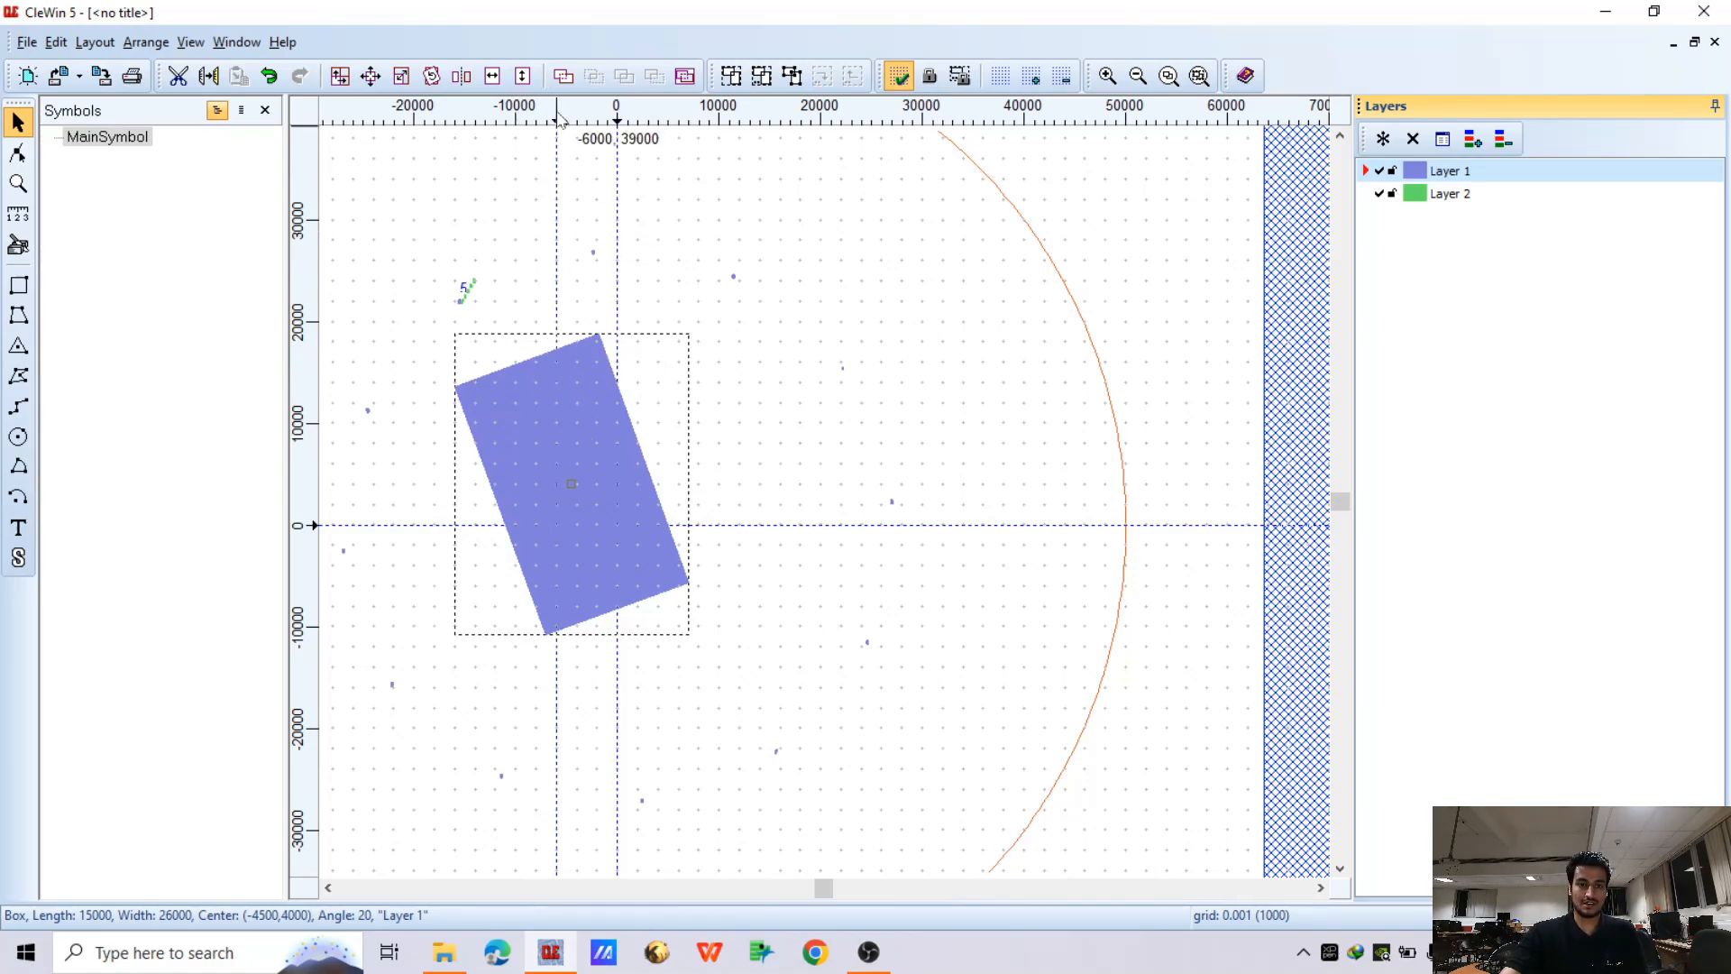
Undo the rectangle's last mirror and rotation, and remove the vertical guide lines
key("ctrl+z")
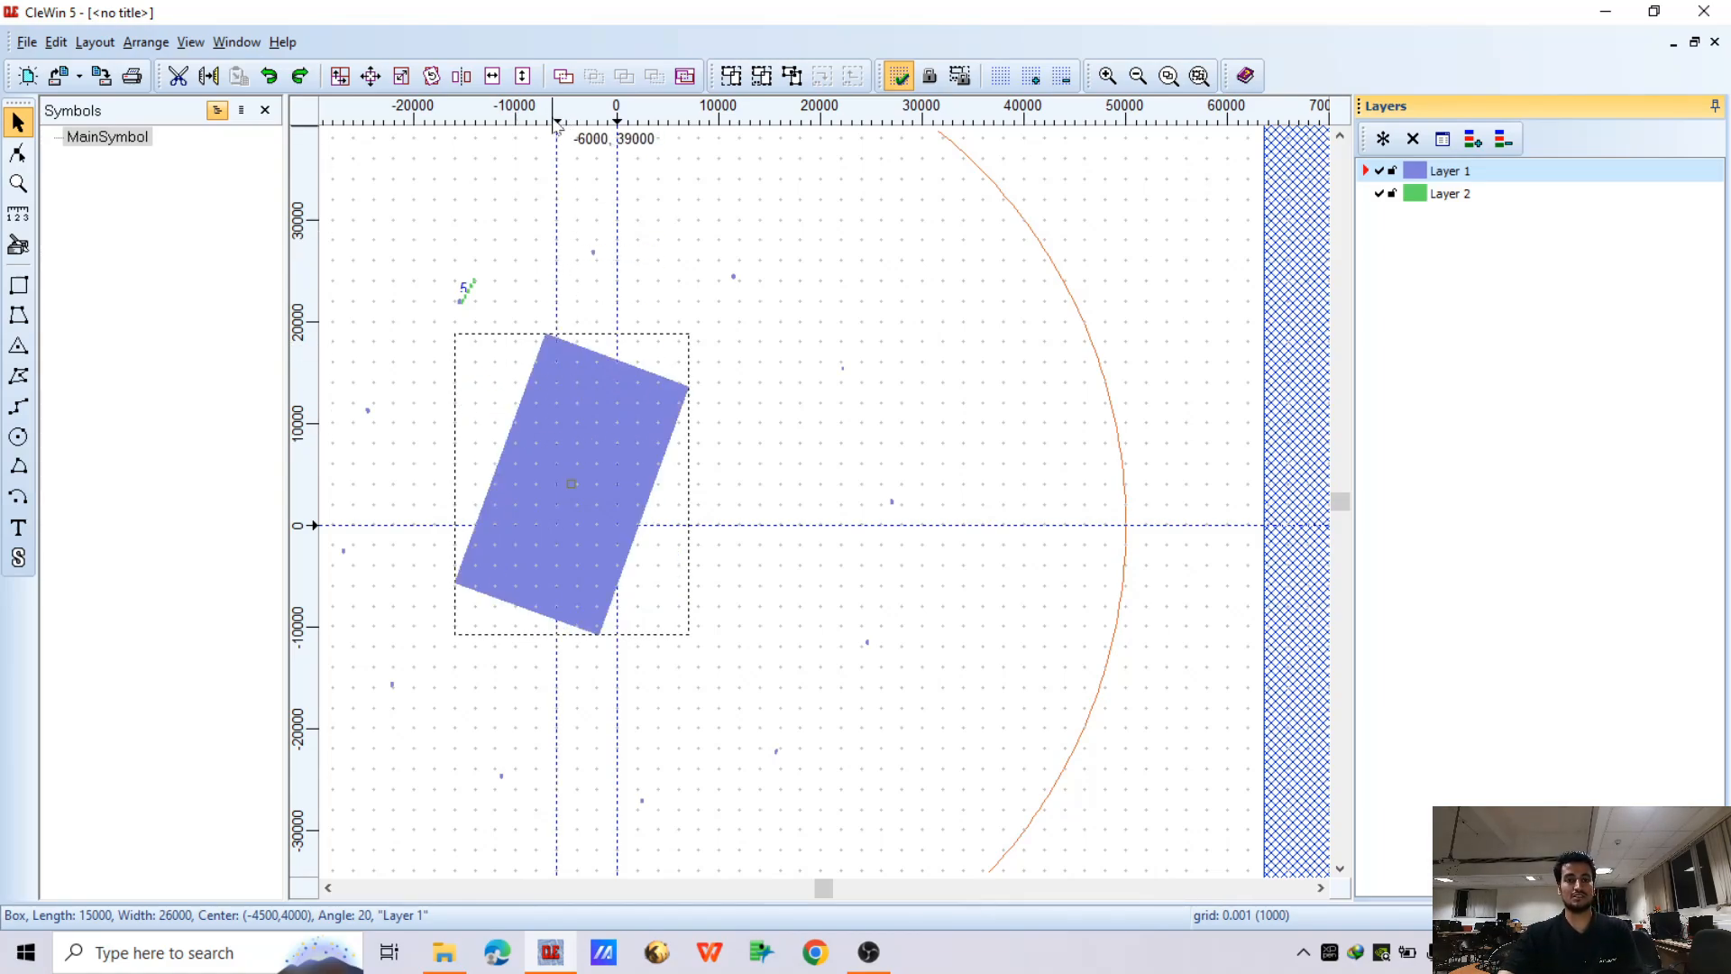
key("ctrl+z")
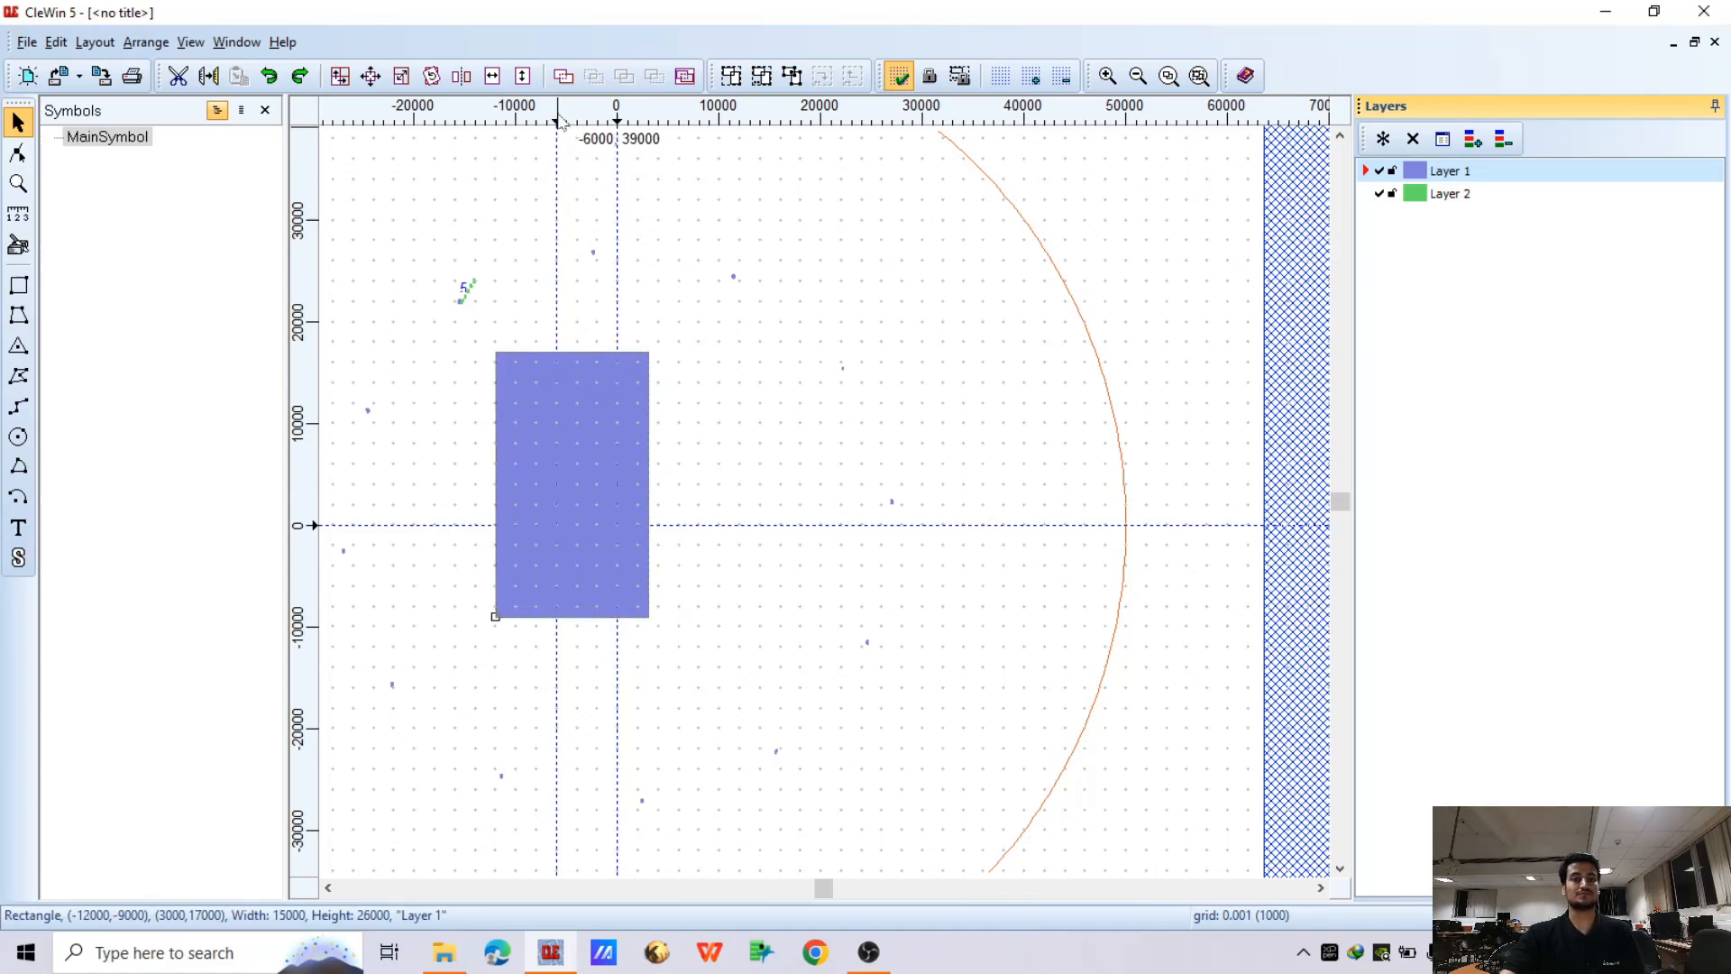
right_click(560, 117)
left_click(595, 135)
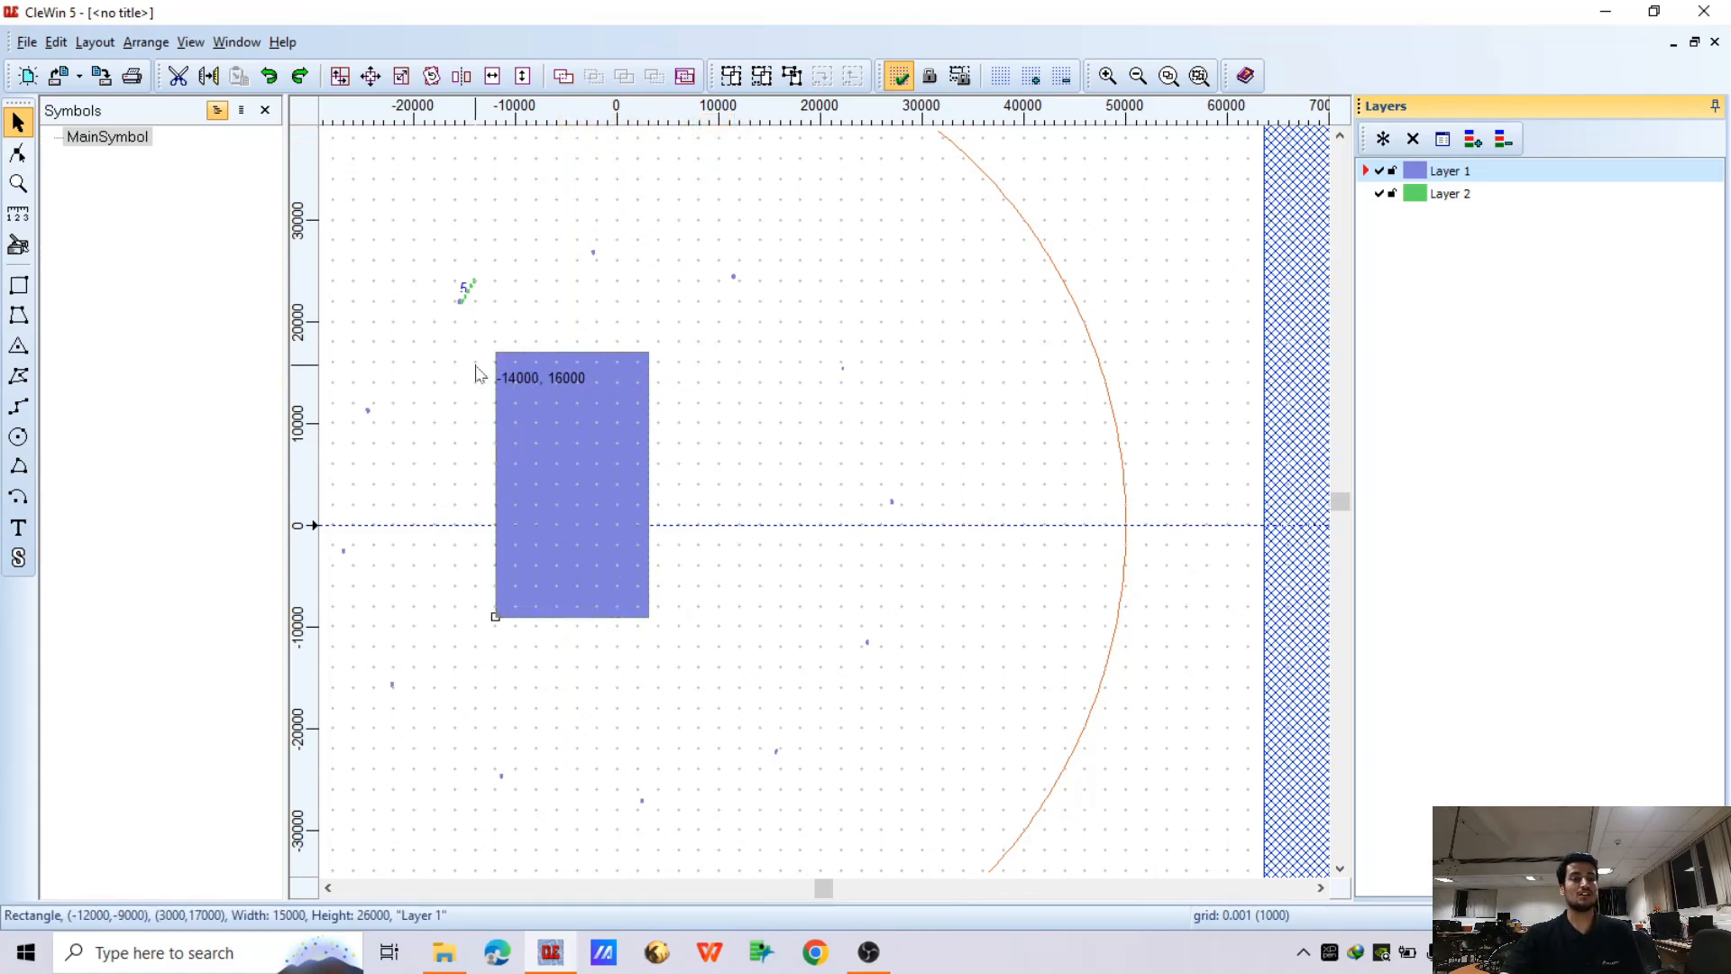
Rotate the large rectangle by 45 degrees about its centre at (-4500, 4000)
left_click_drag(457, 326, 770, 681)
left_click(371, 76)
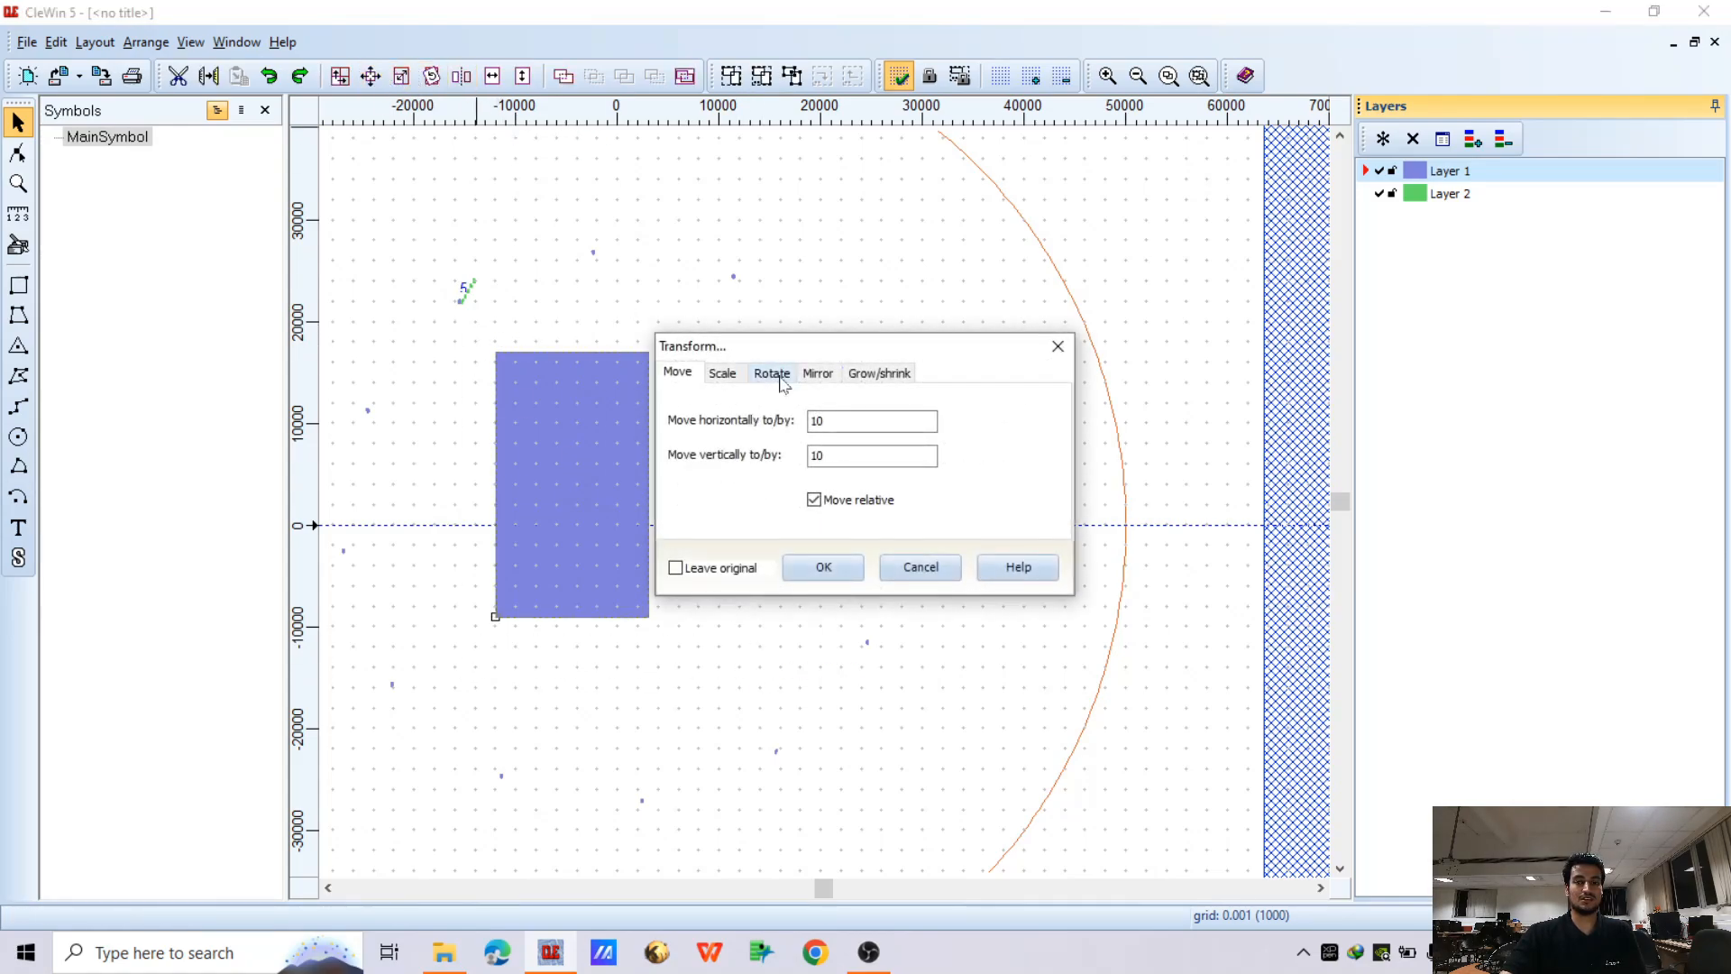
left_click(774, 372)
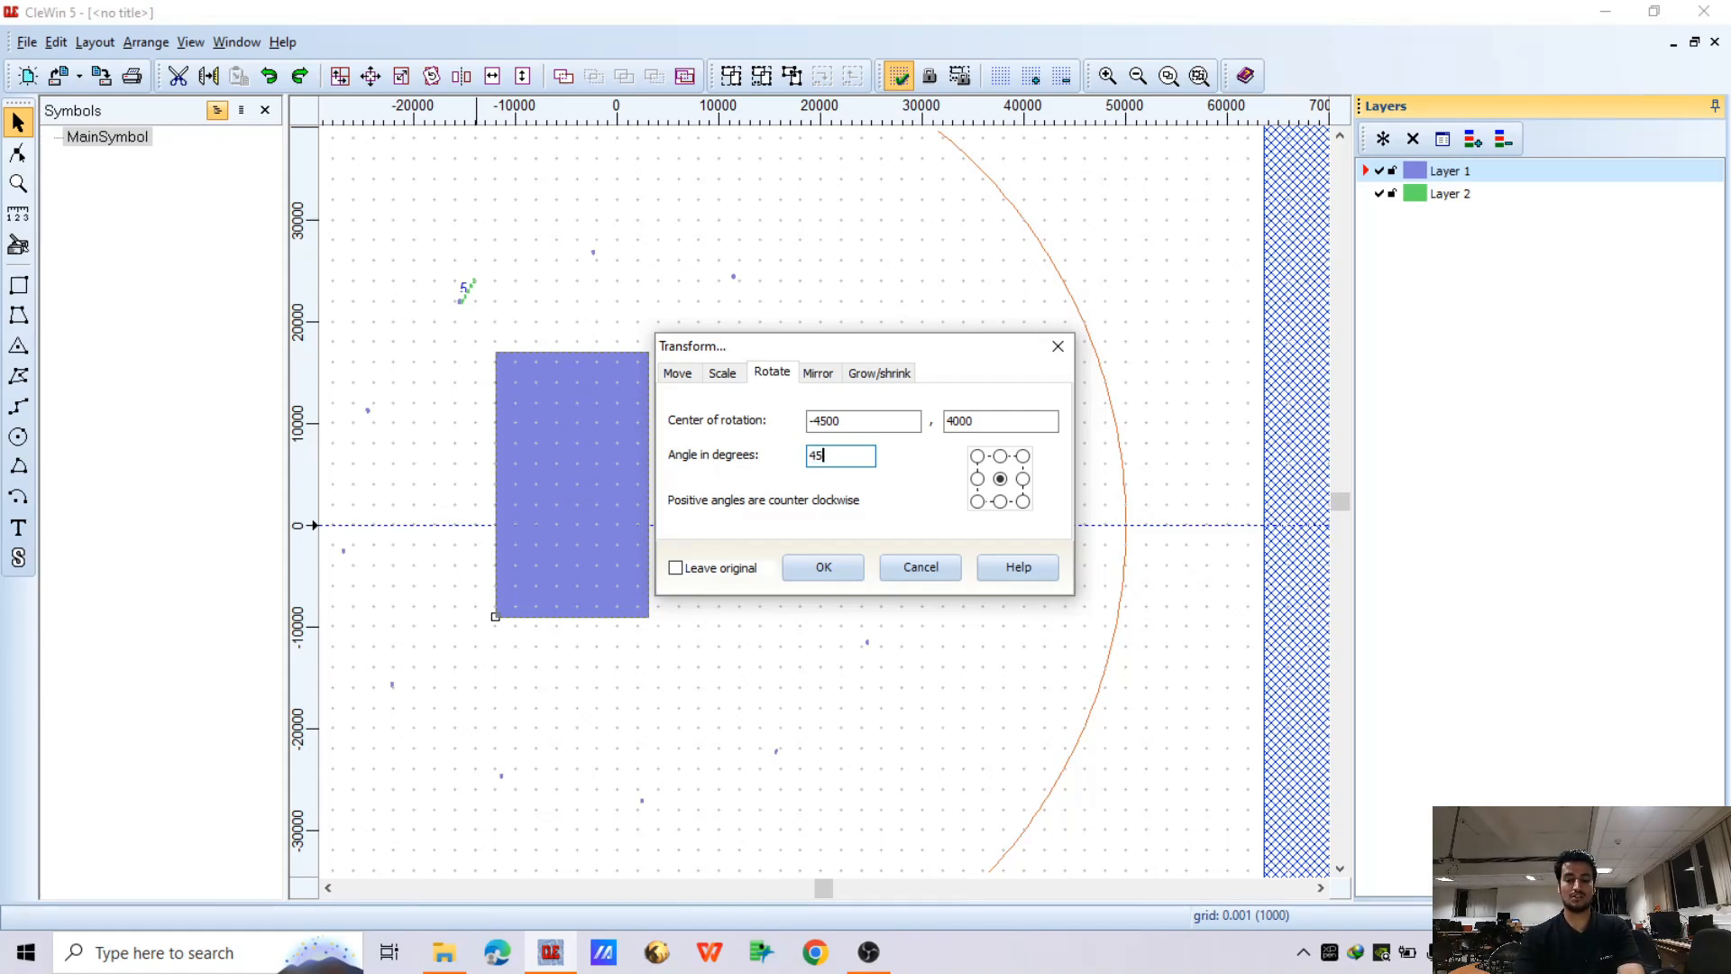
key("Return")
left_click(793, 435)
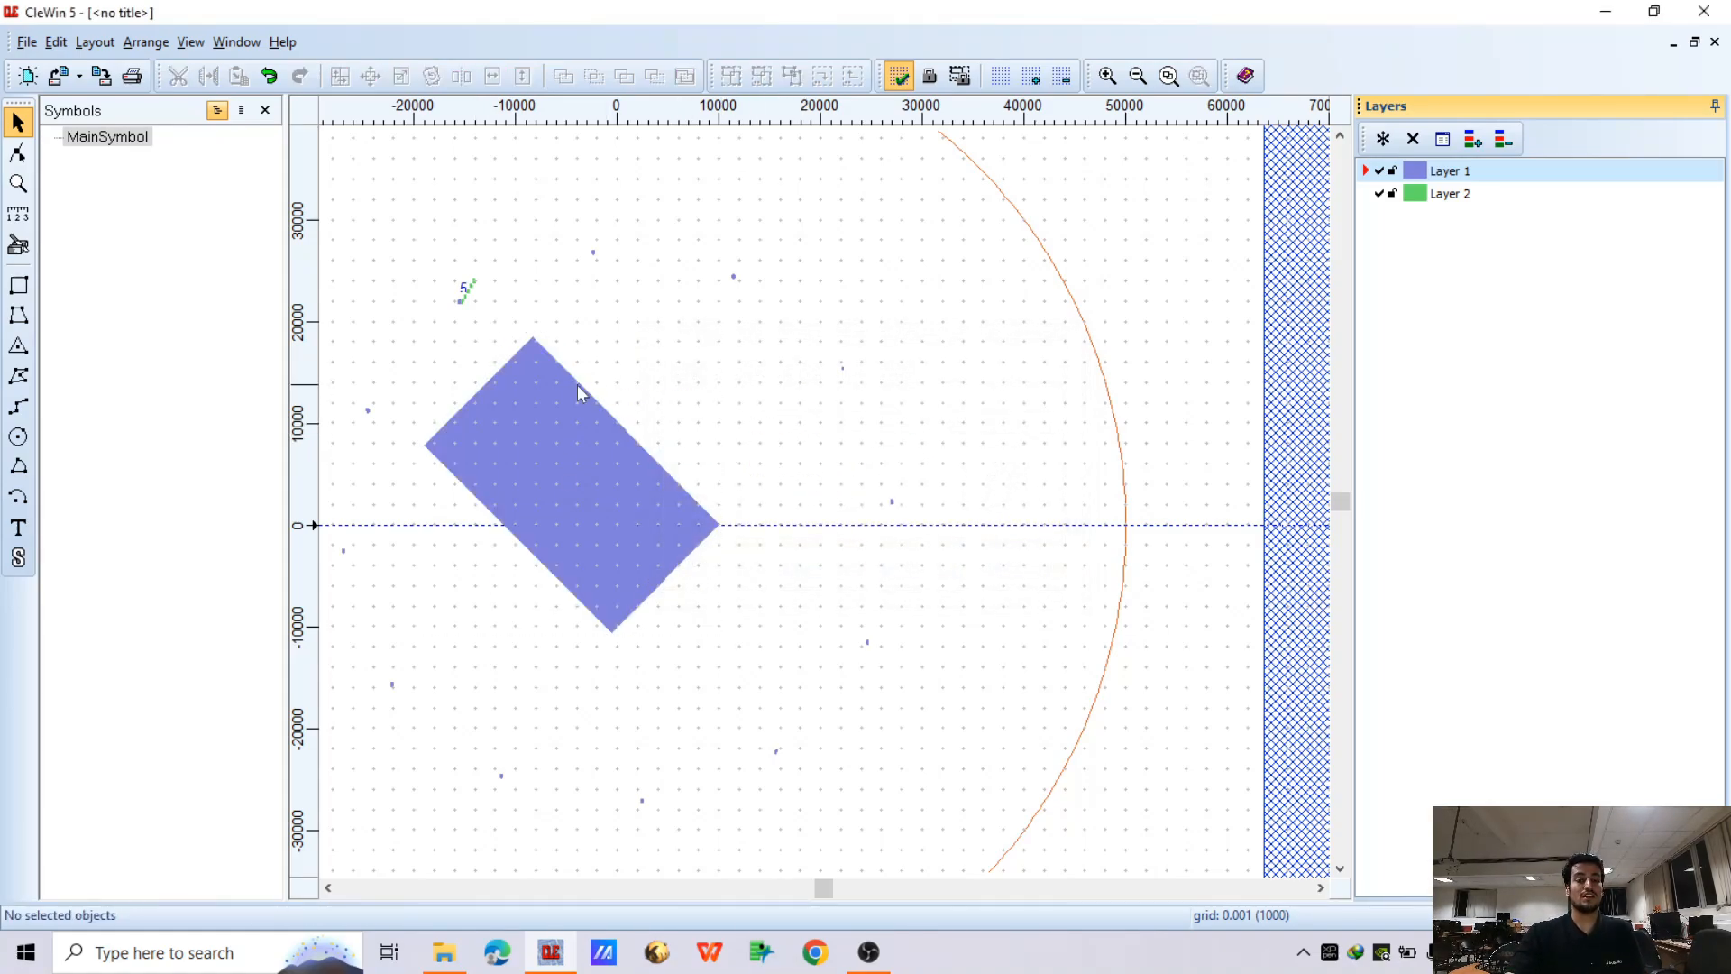
Try mirroring the tilted rectangle vertically about the top edge of its bounding box, and undo the mirror
left_click_drag(386, 322, 773, 656)
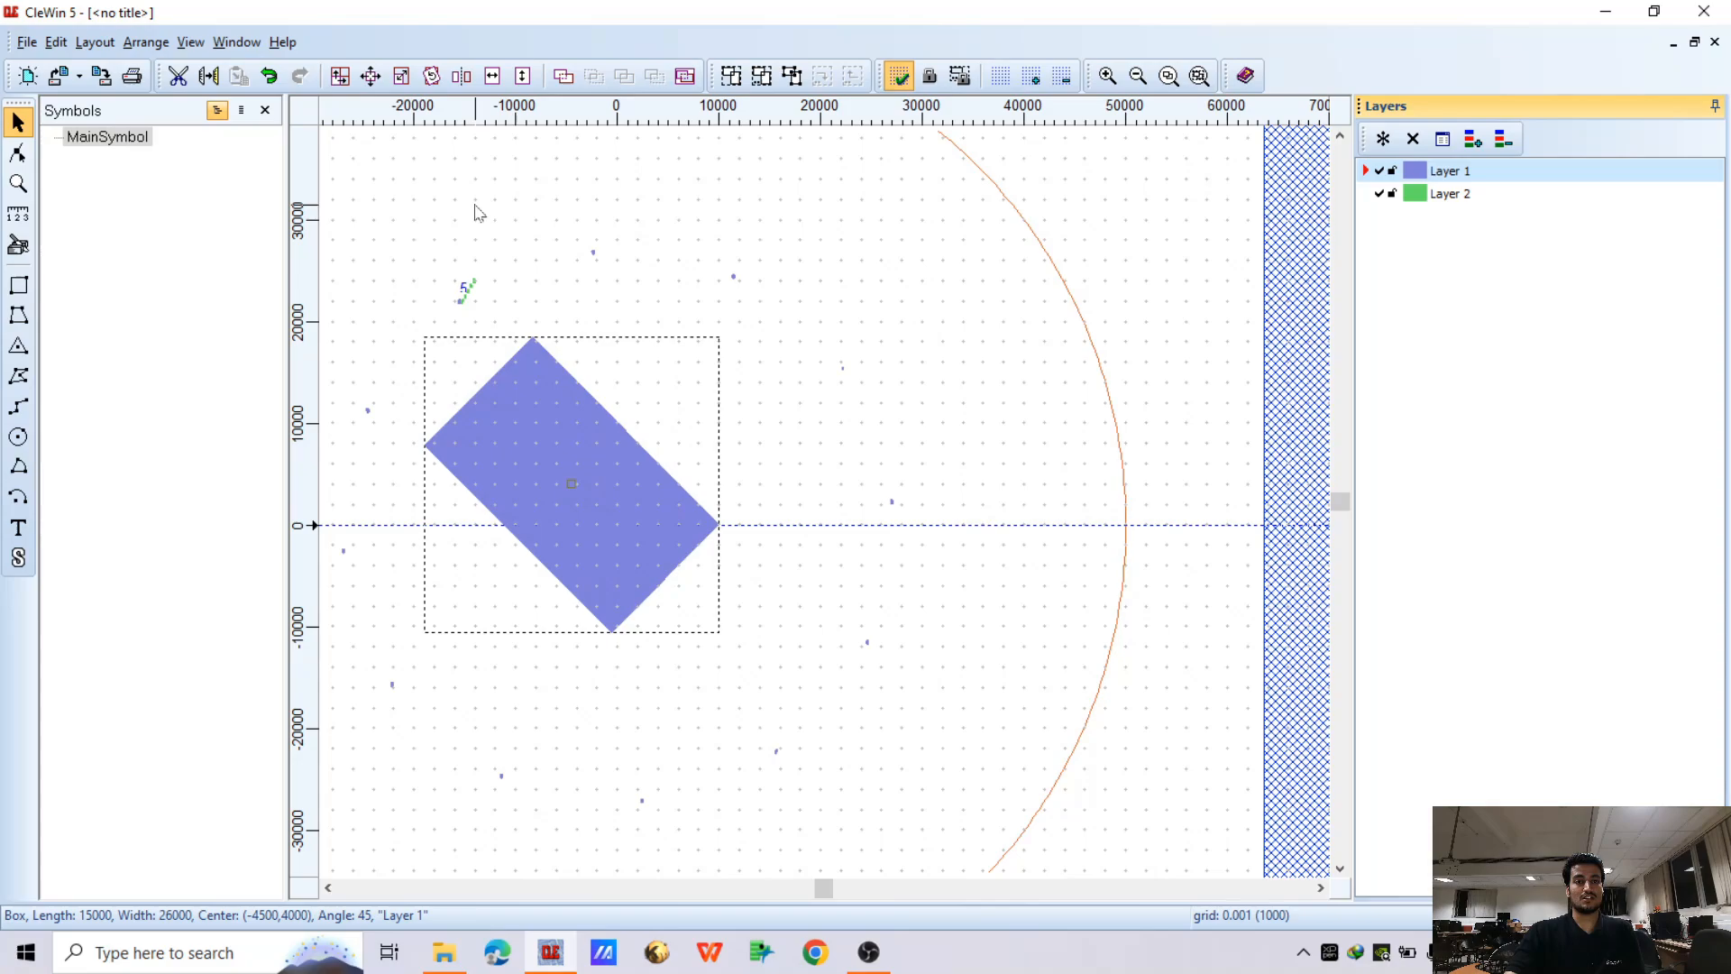
left_click(371, 76)
left_click(819, 374)
left_click_drag(894, 337, 903, 207)
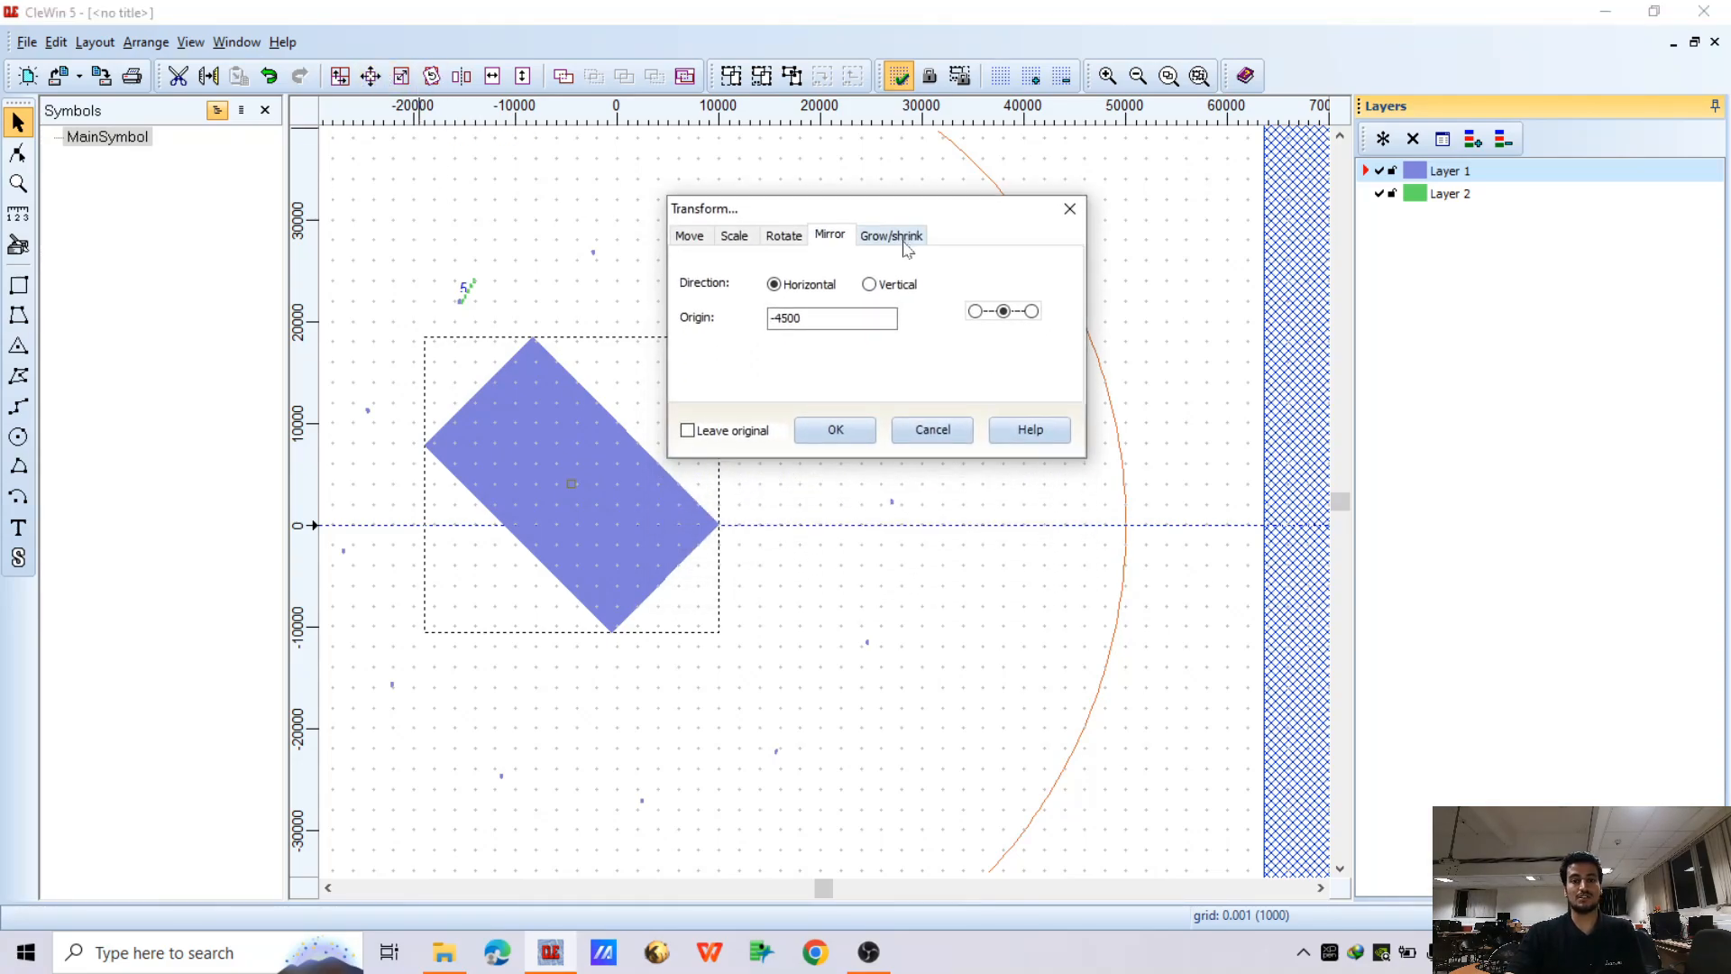
left_click(869, 285)
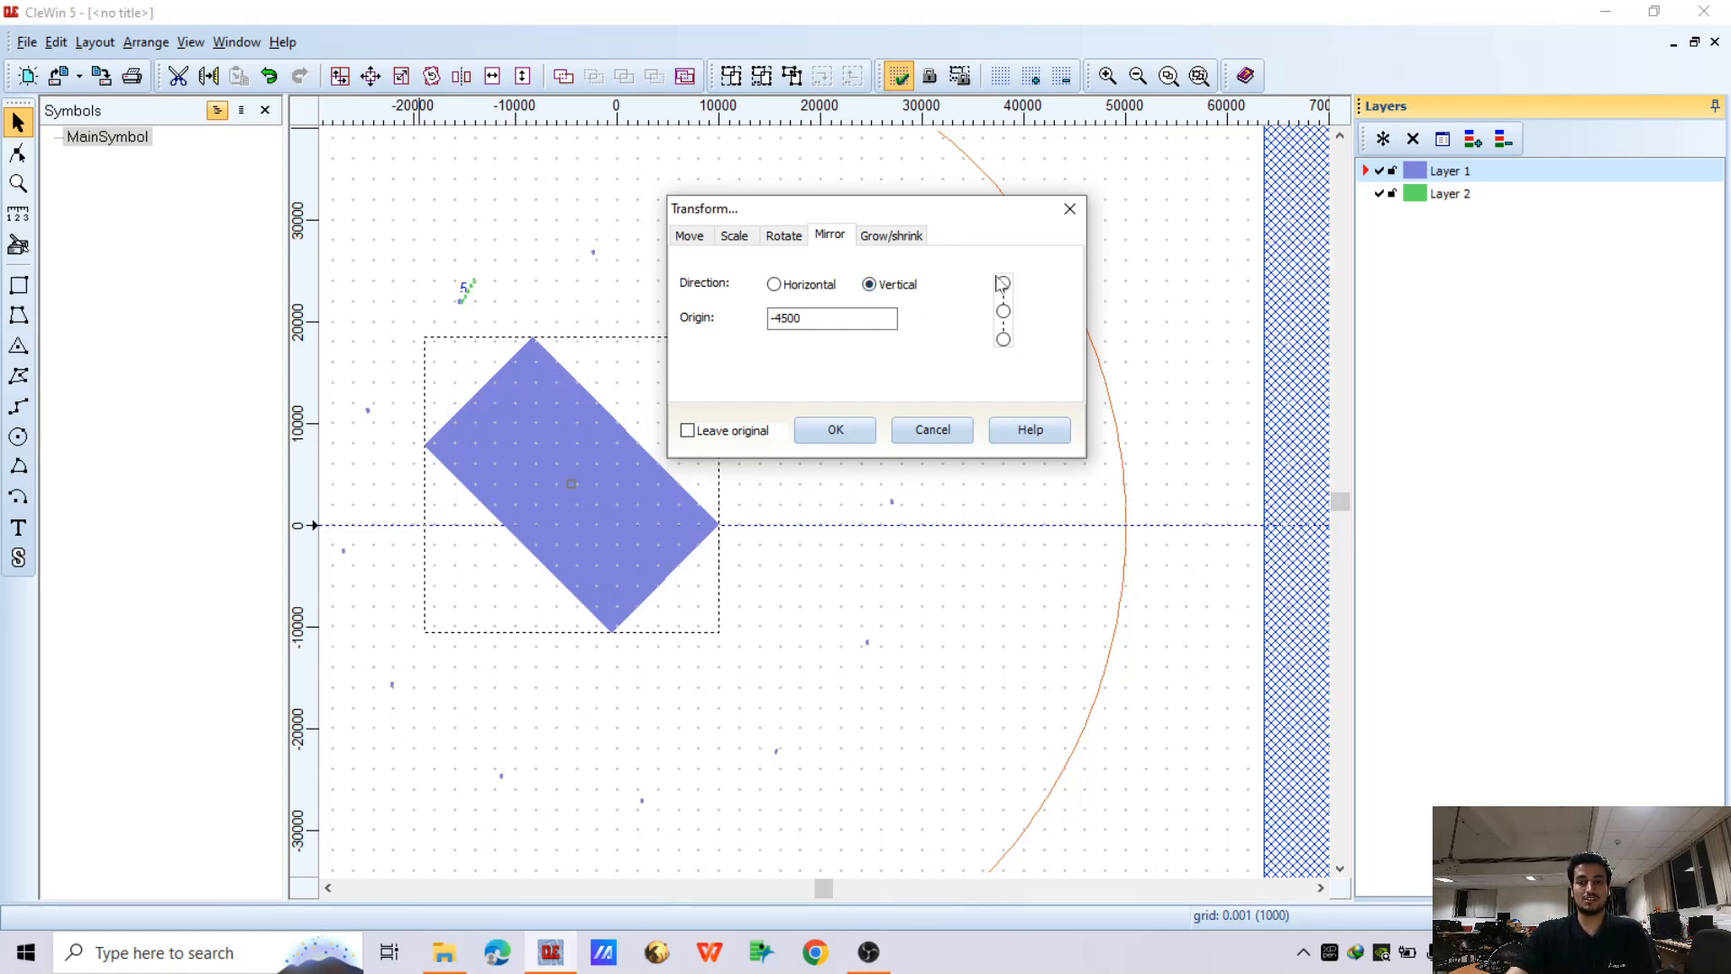
left_click(835, 431)
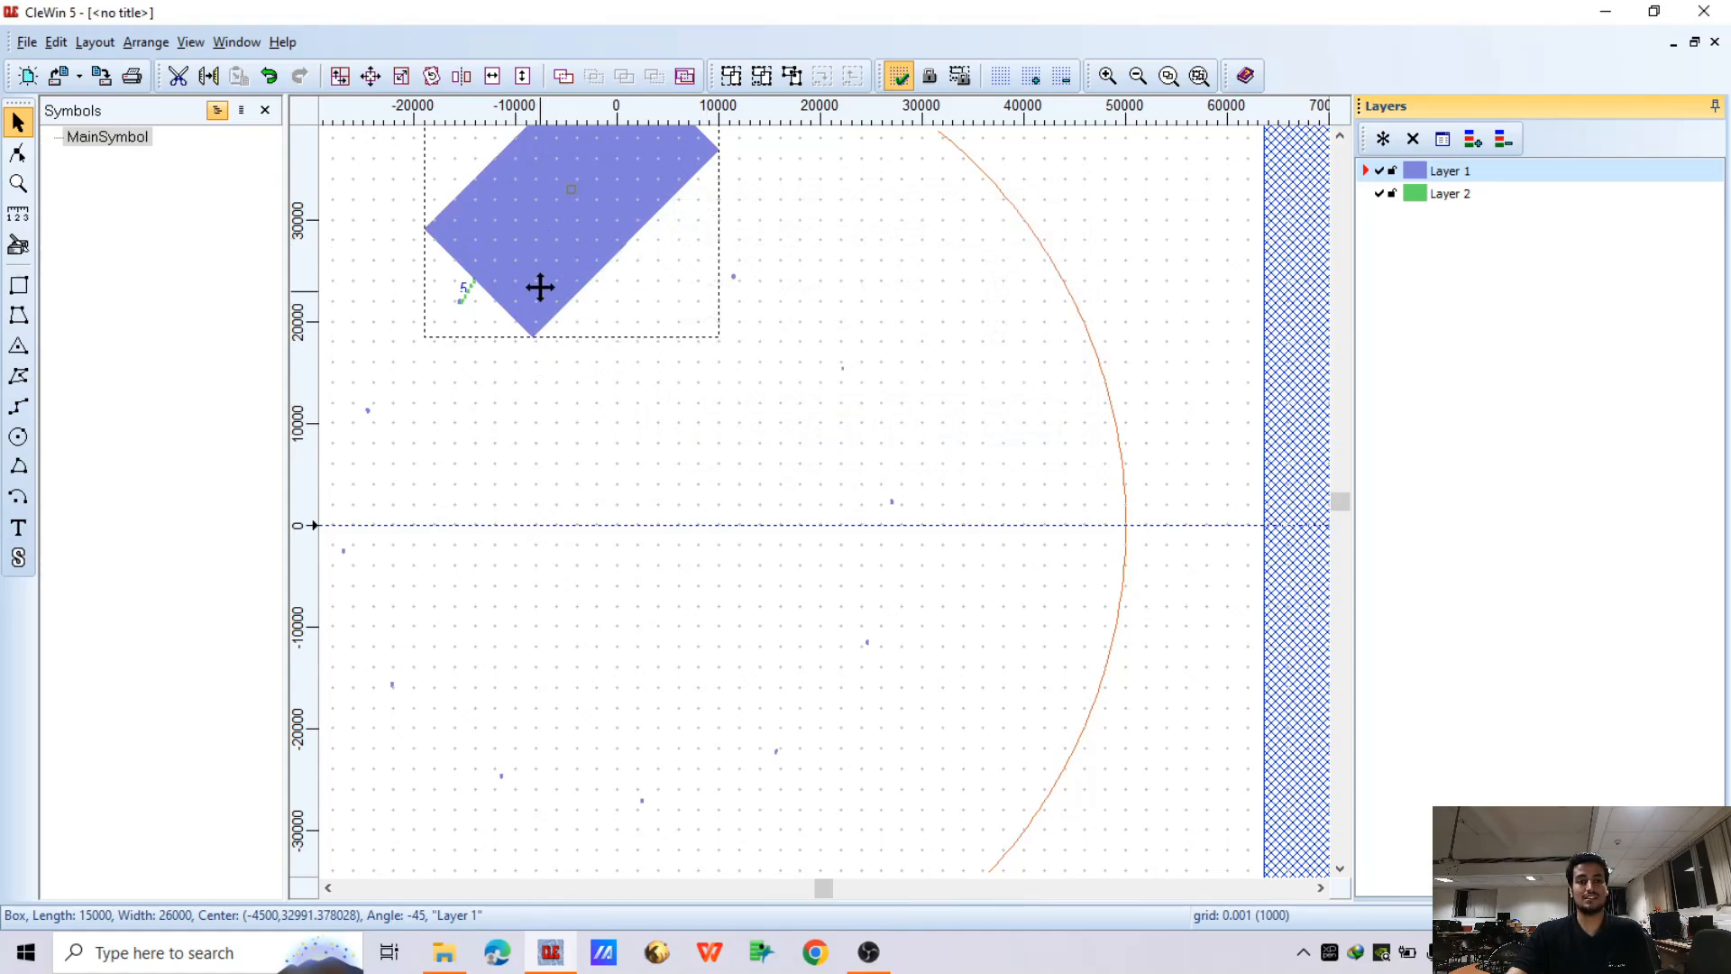
left_click(269, 75)
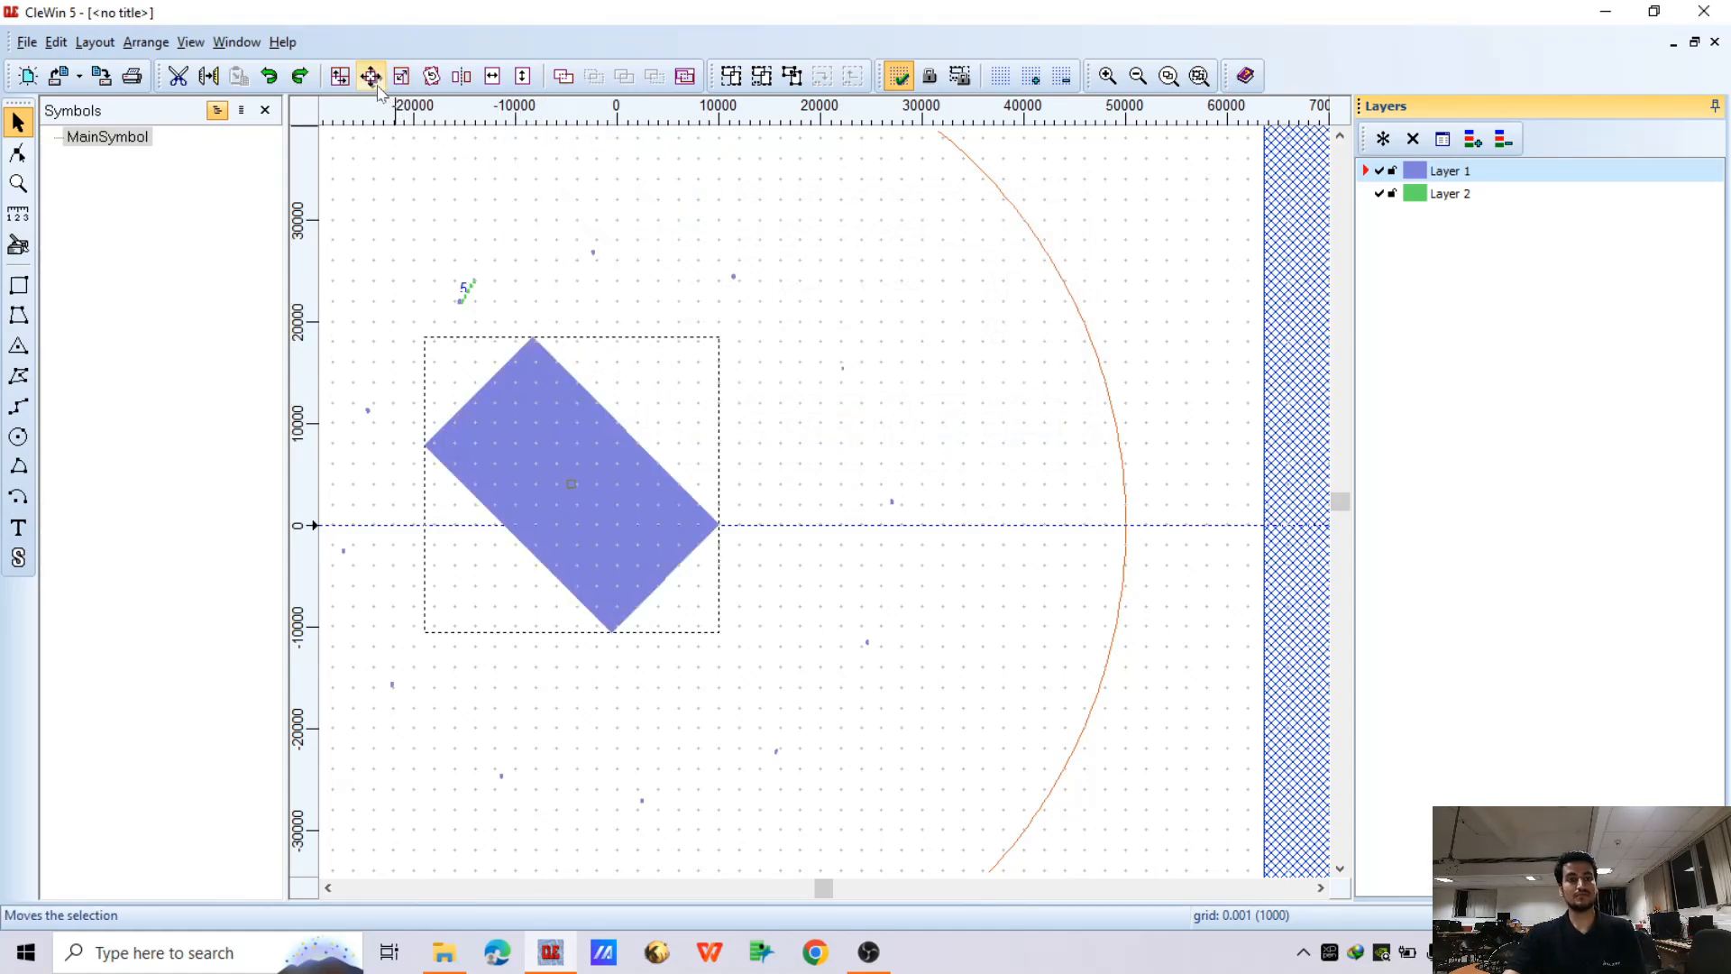
Mirror the tilted rectangle vertically about its centre, at origin 4000, without leaving the original
left_click(374, 82)
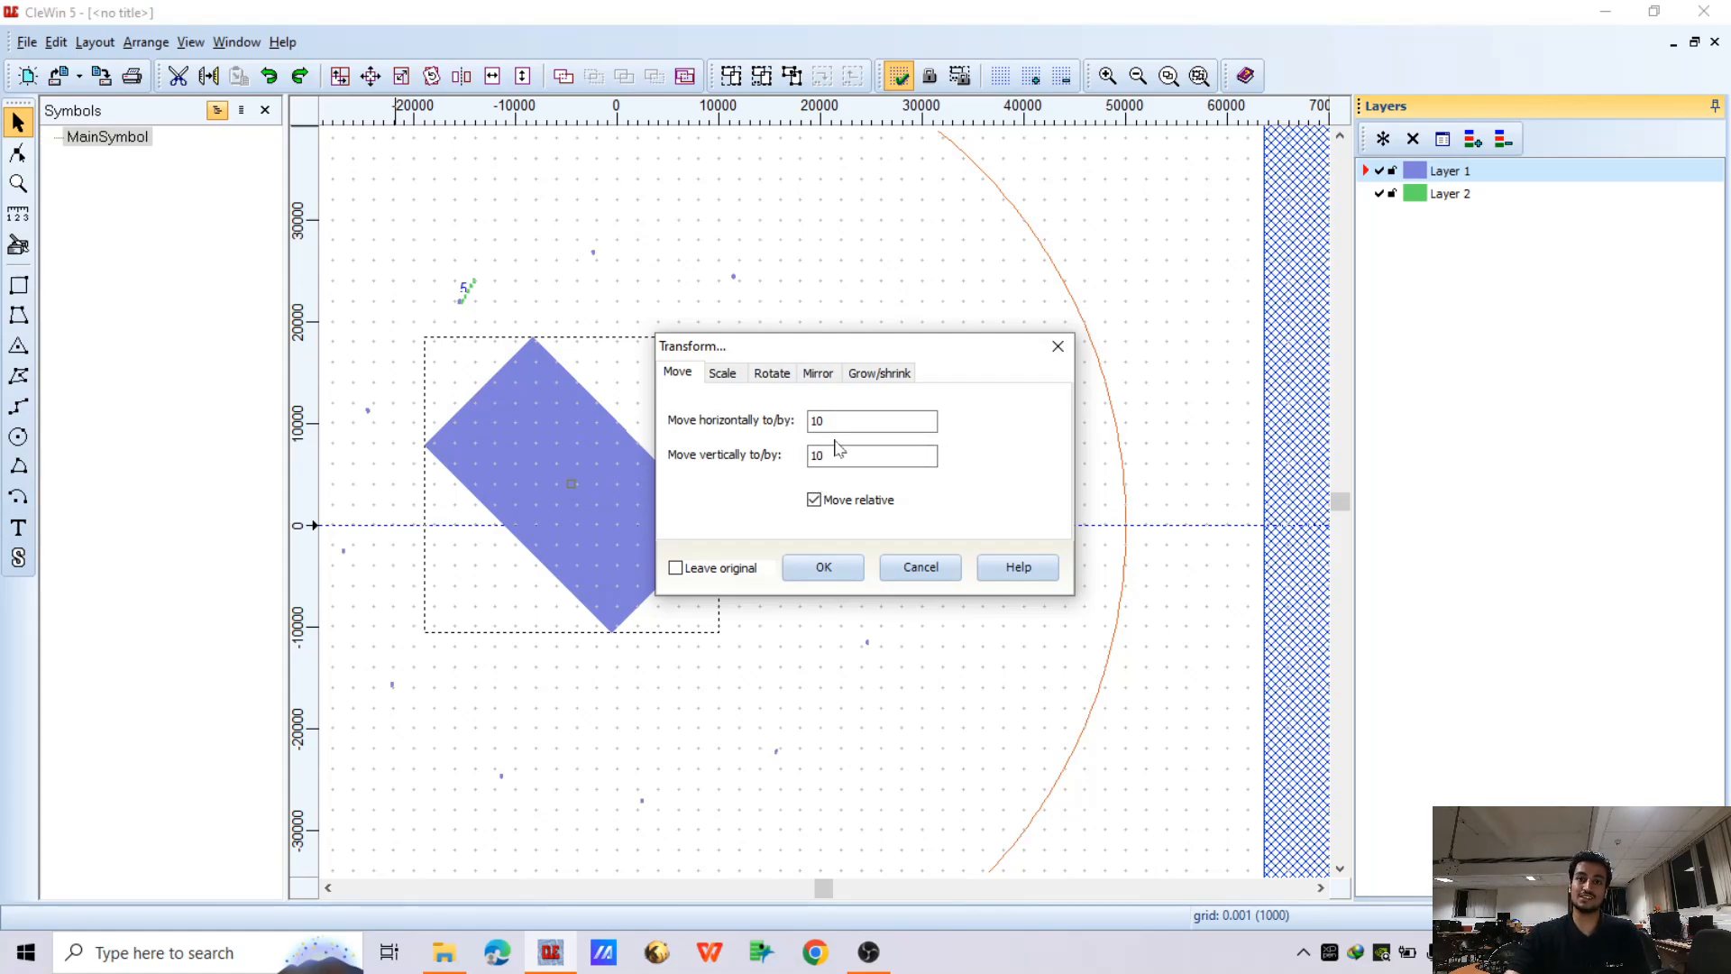
left_click(818, 373)
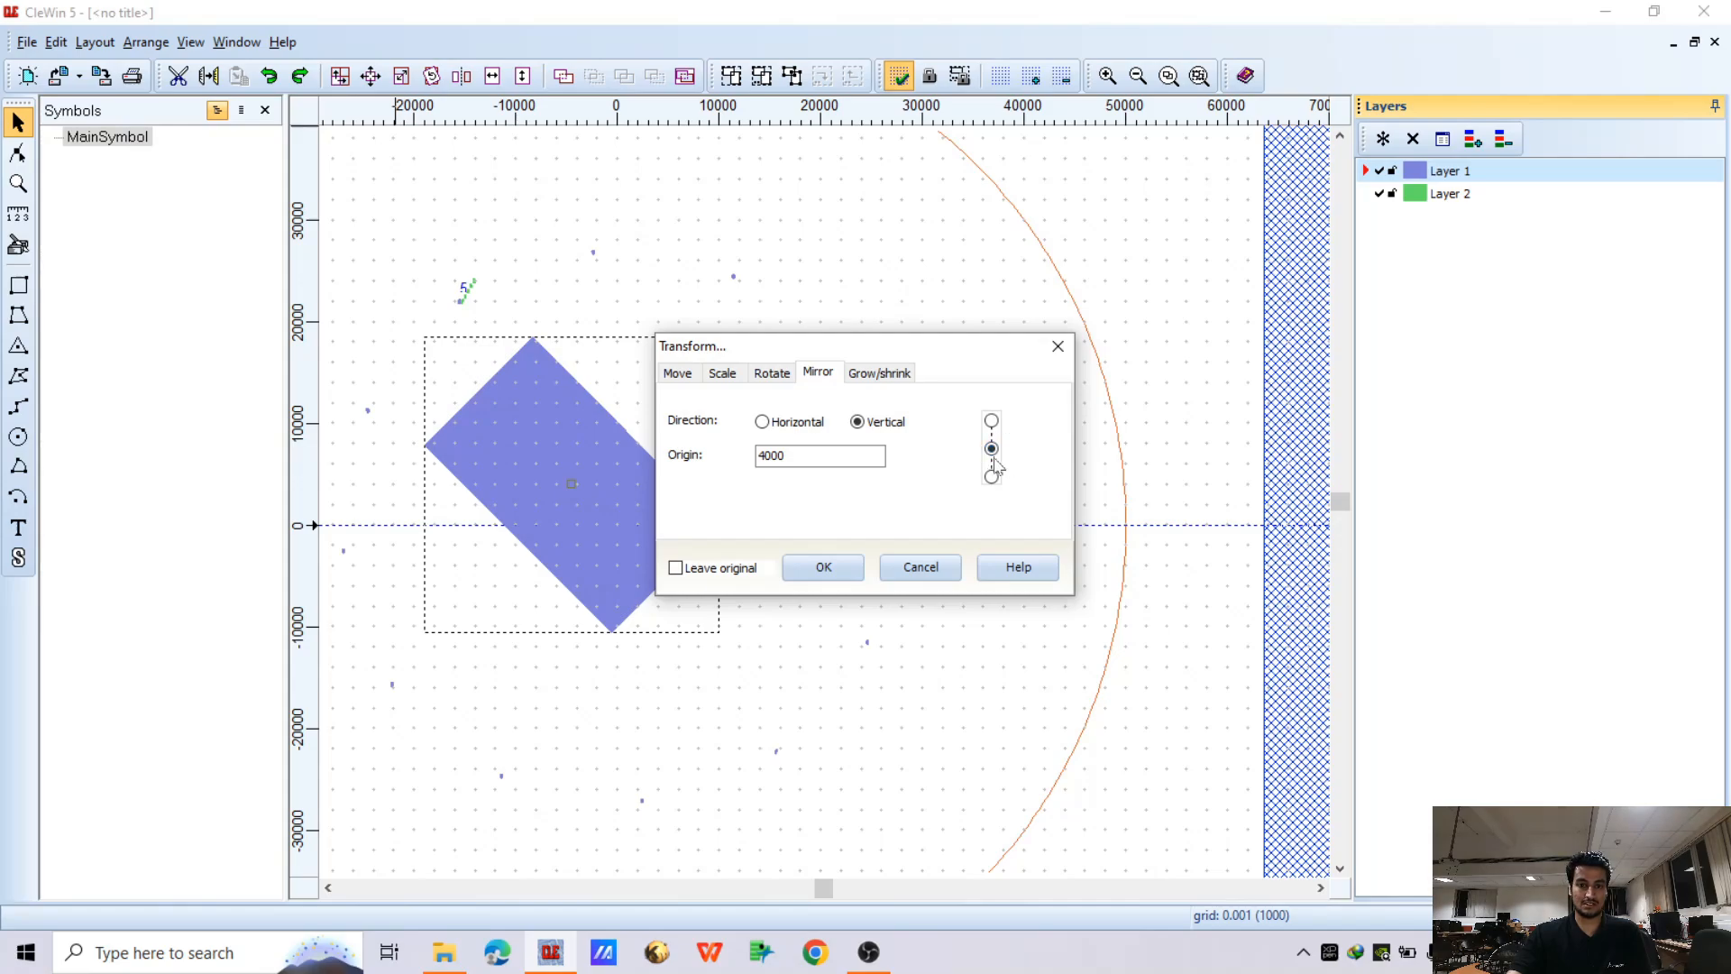
left_click(816, 571)
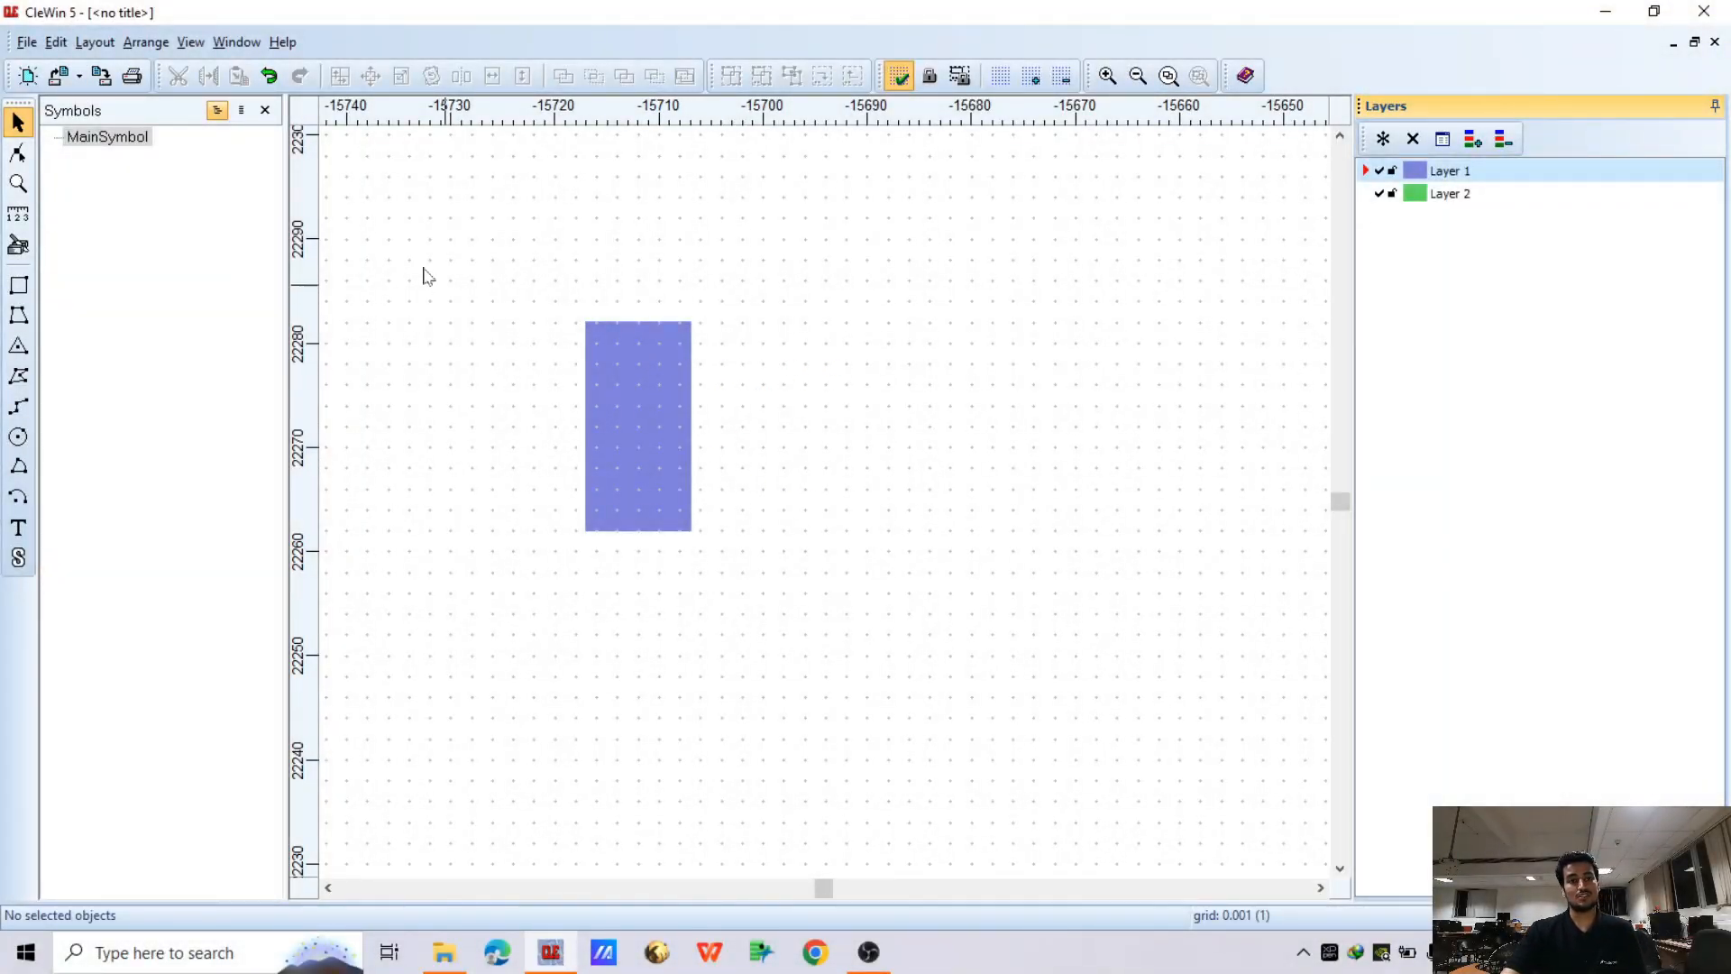
Grow the small 10 × 20 rectangle on Layer 1 by 2 micrometers with round corners, without leaving the original
left_click(598, 378)
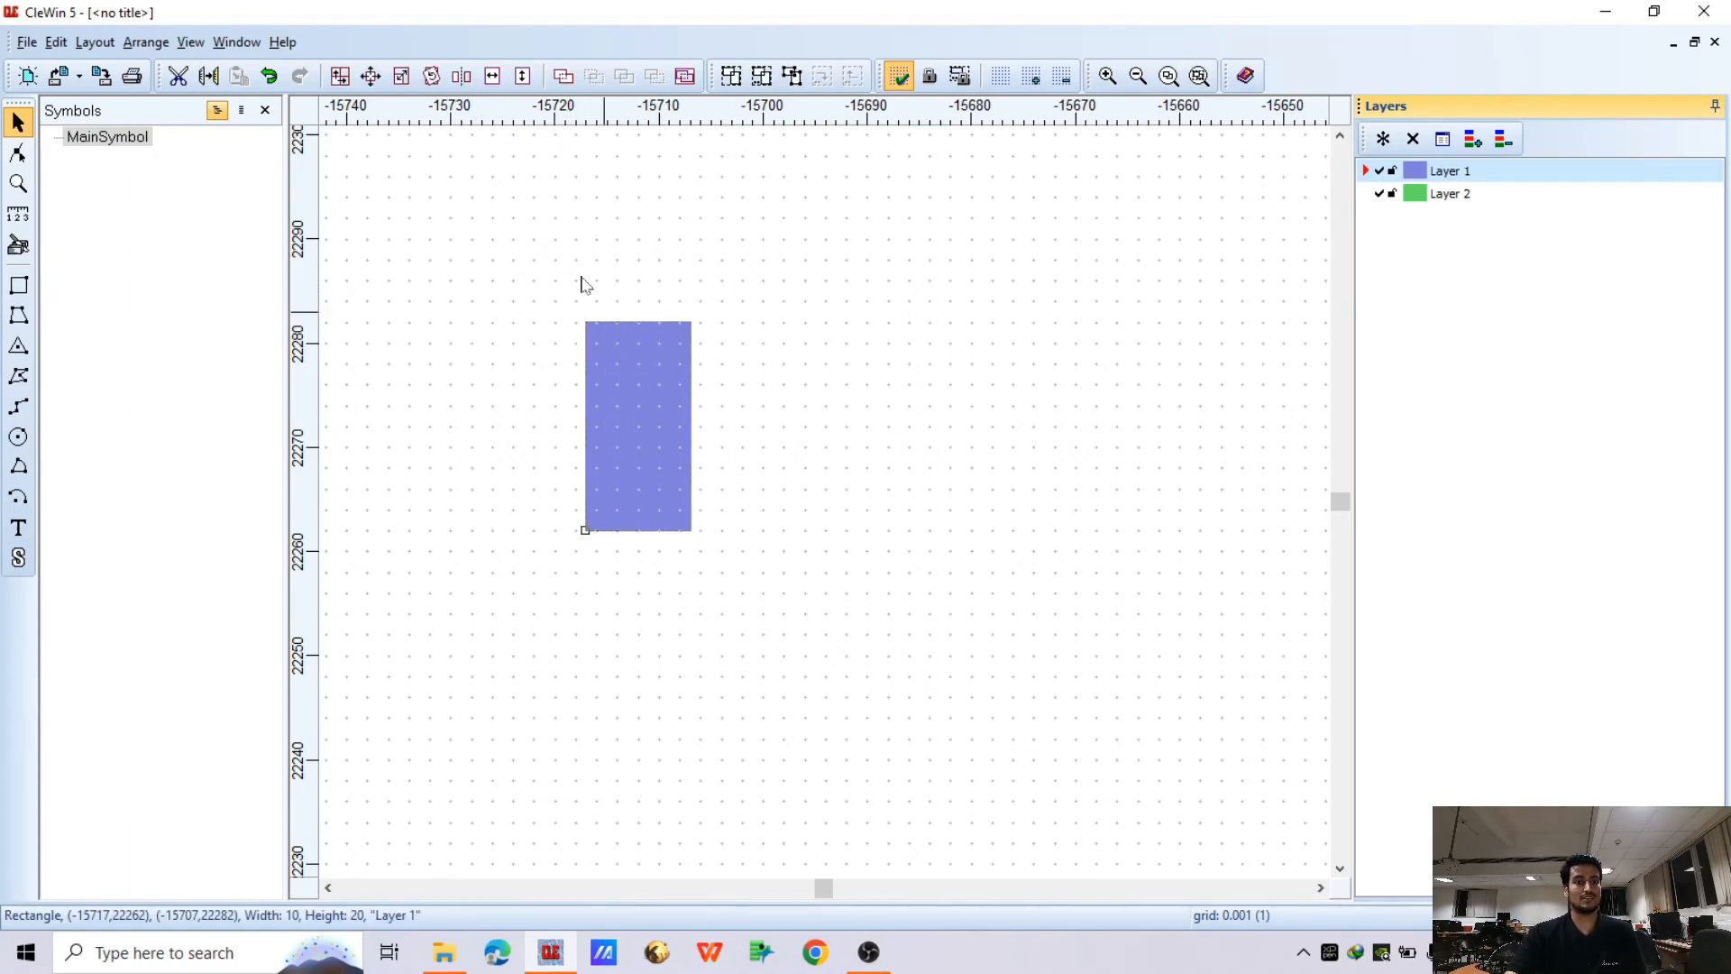
left_click(371, 75)
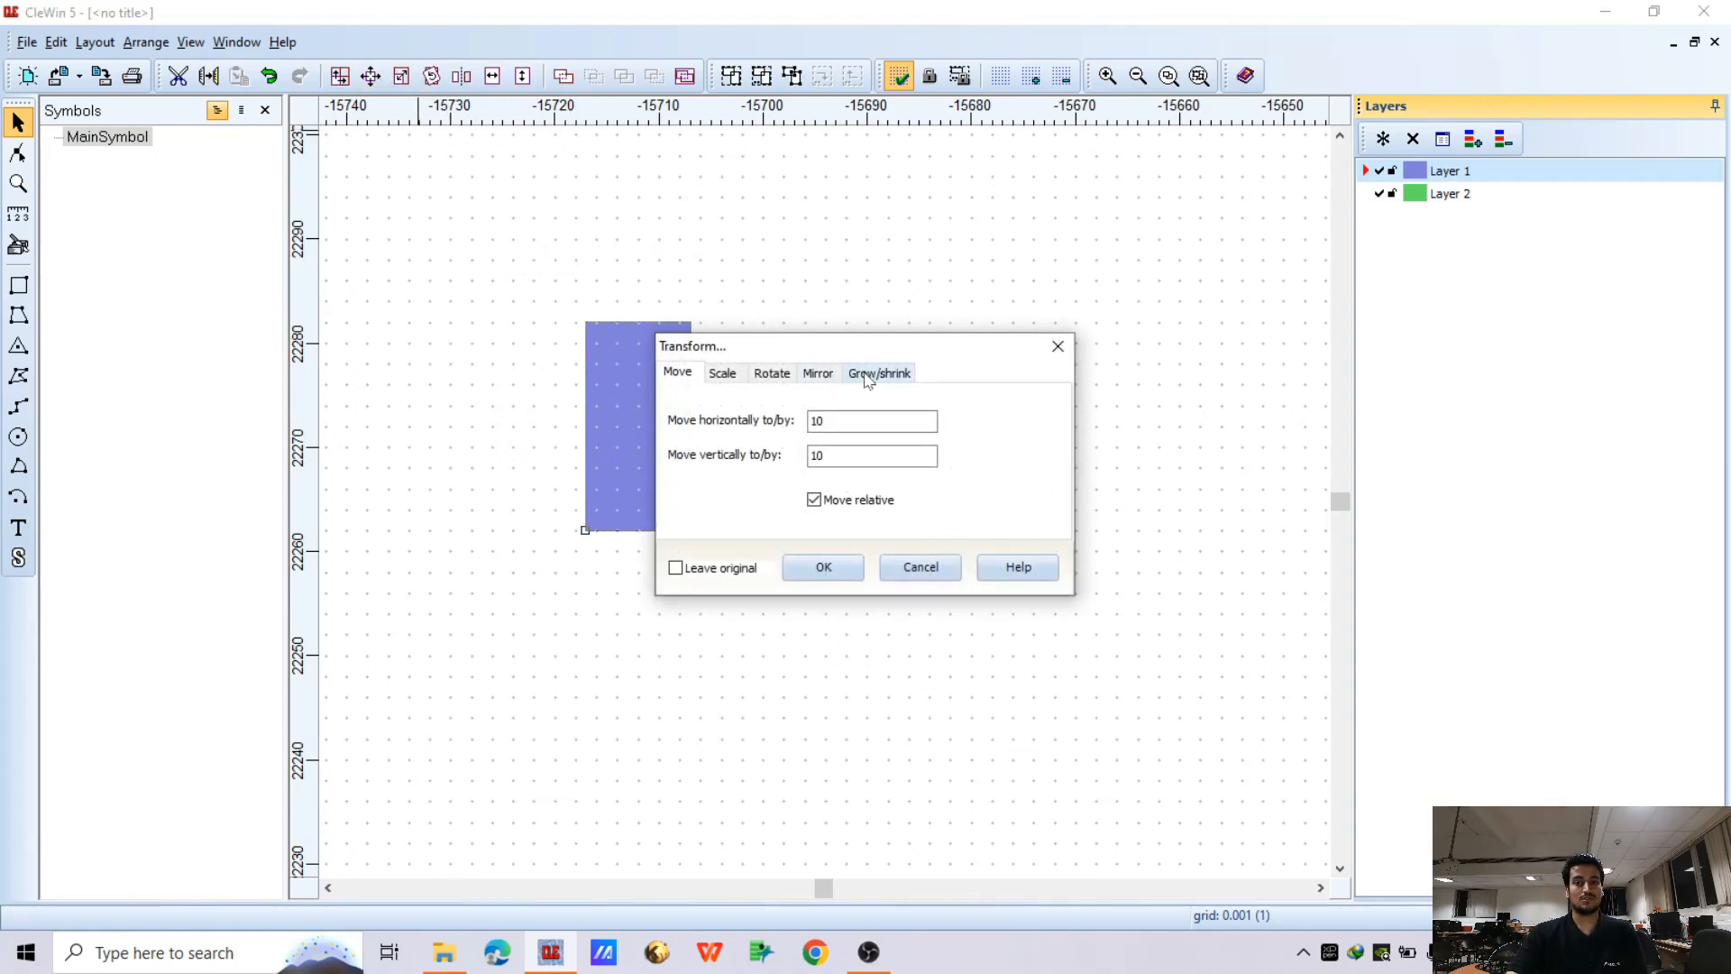
left_click(867, 380)
left_click_drag(899, 347, 934, 260)
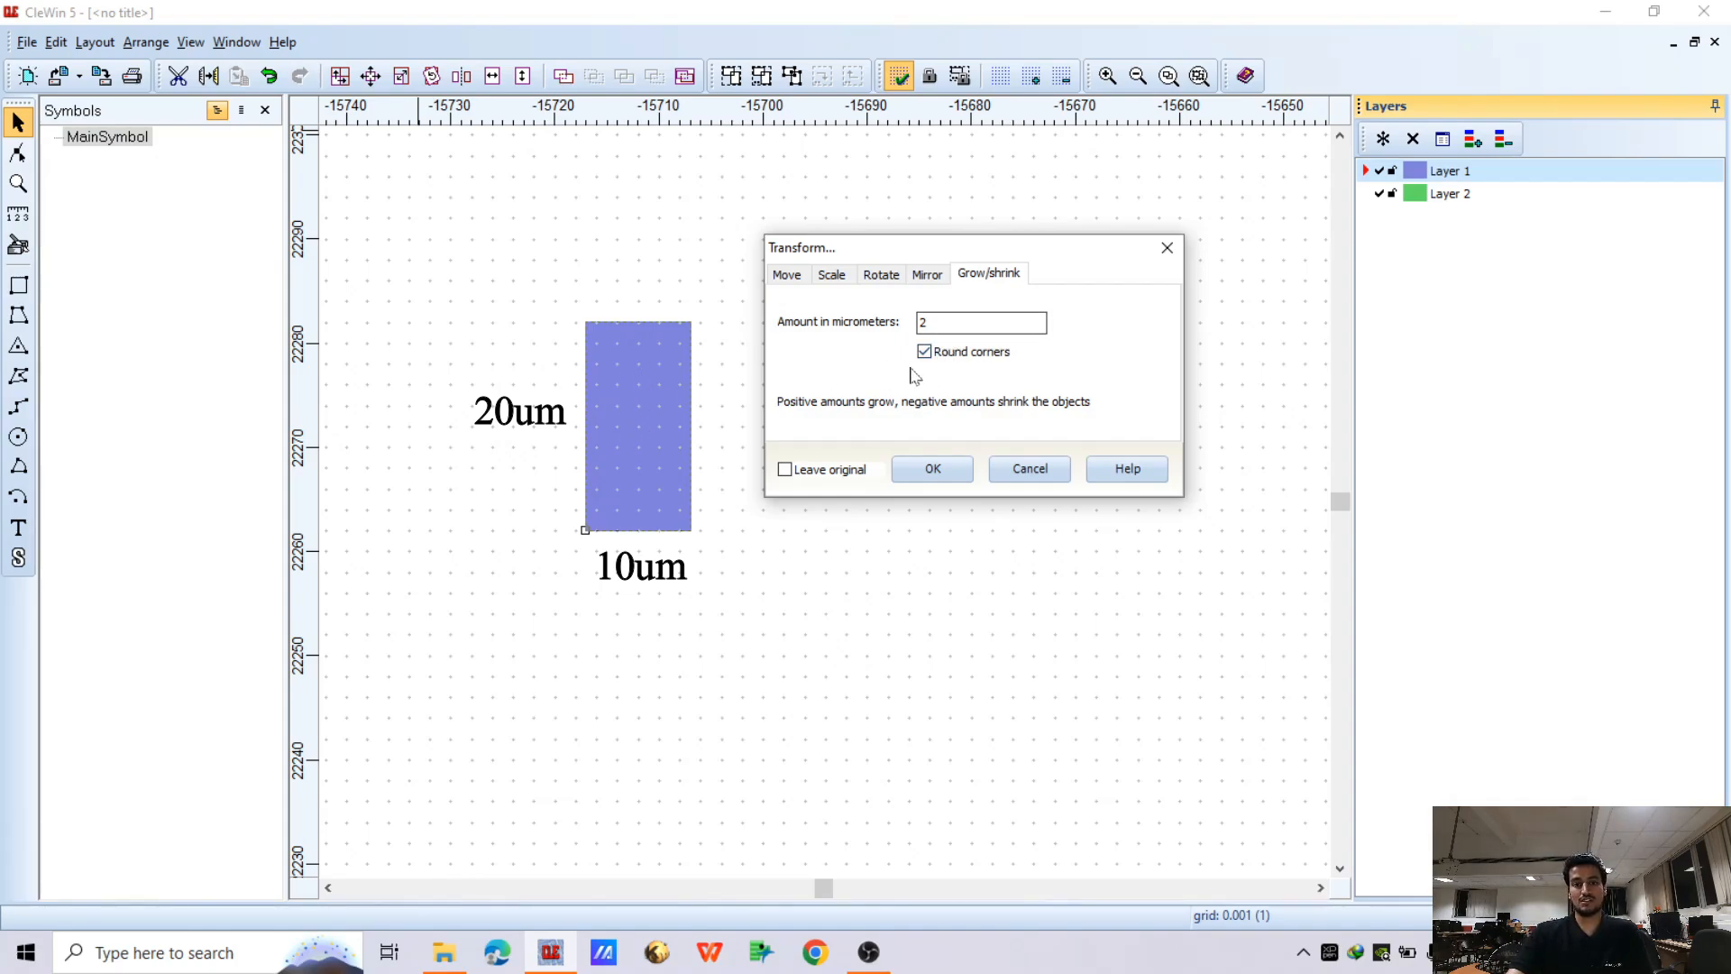
left_click(932, 472)
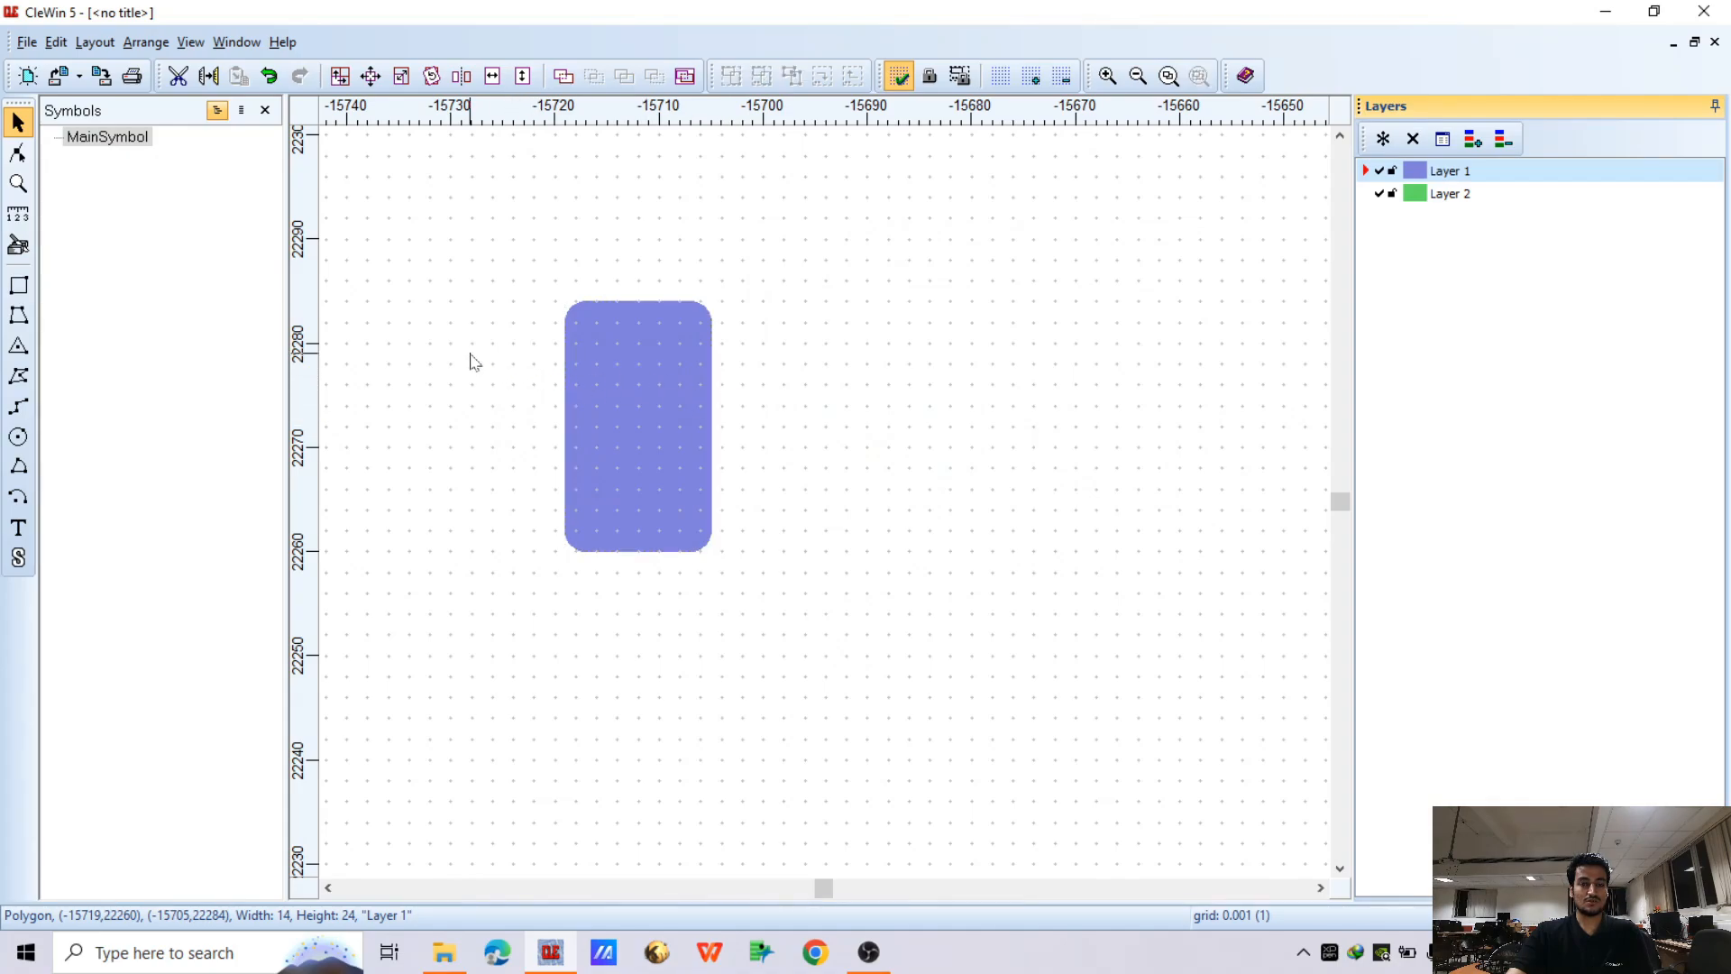
Measure the height of the rounded rectangle along its right side
left_click_drag(491, 260, 900, 731)
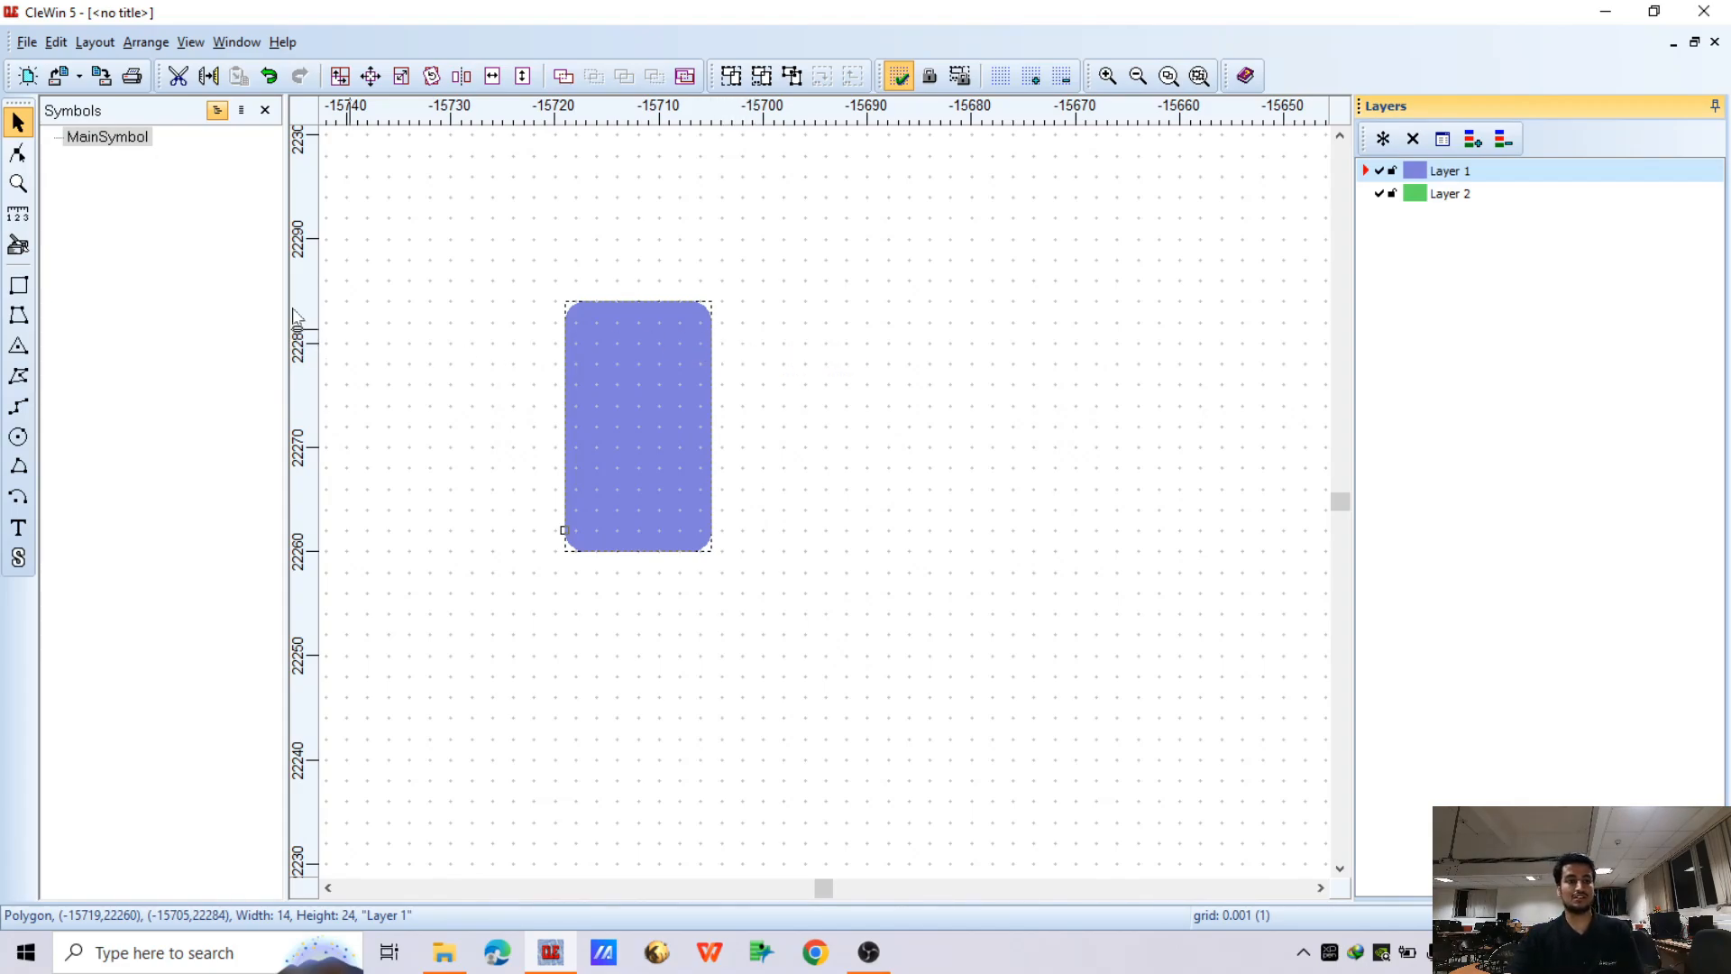
left_click(18, 215)
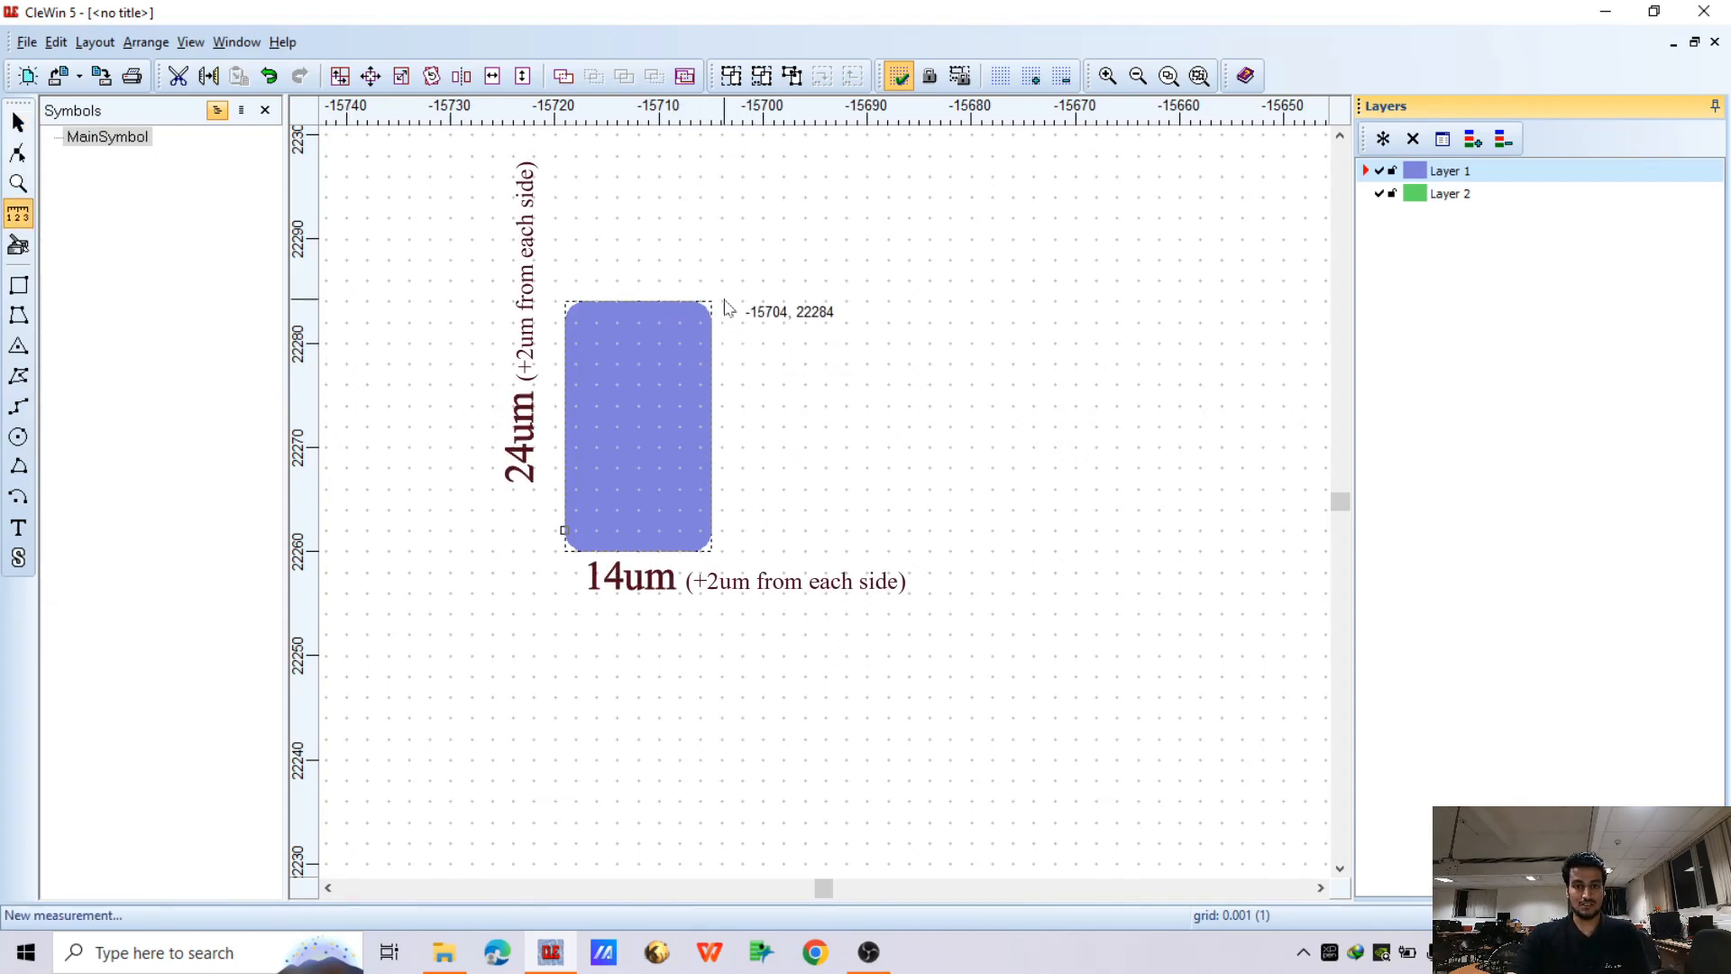
left_click_drag(721, 547, 731, 305)
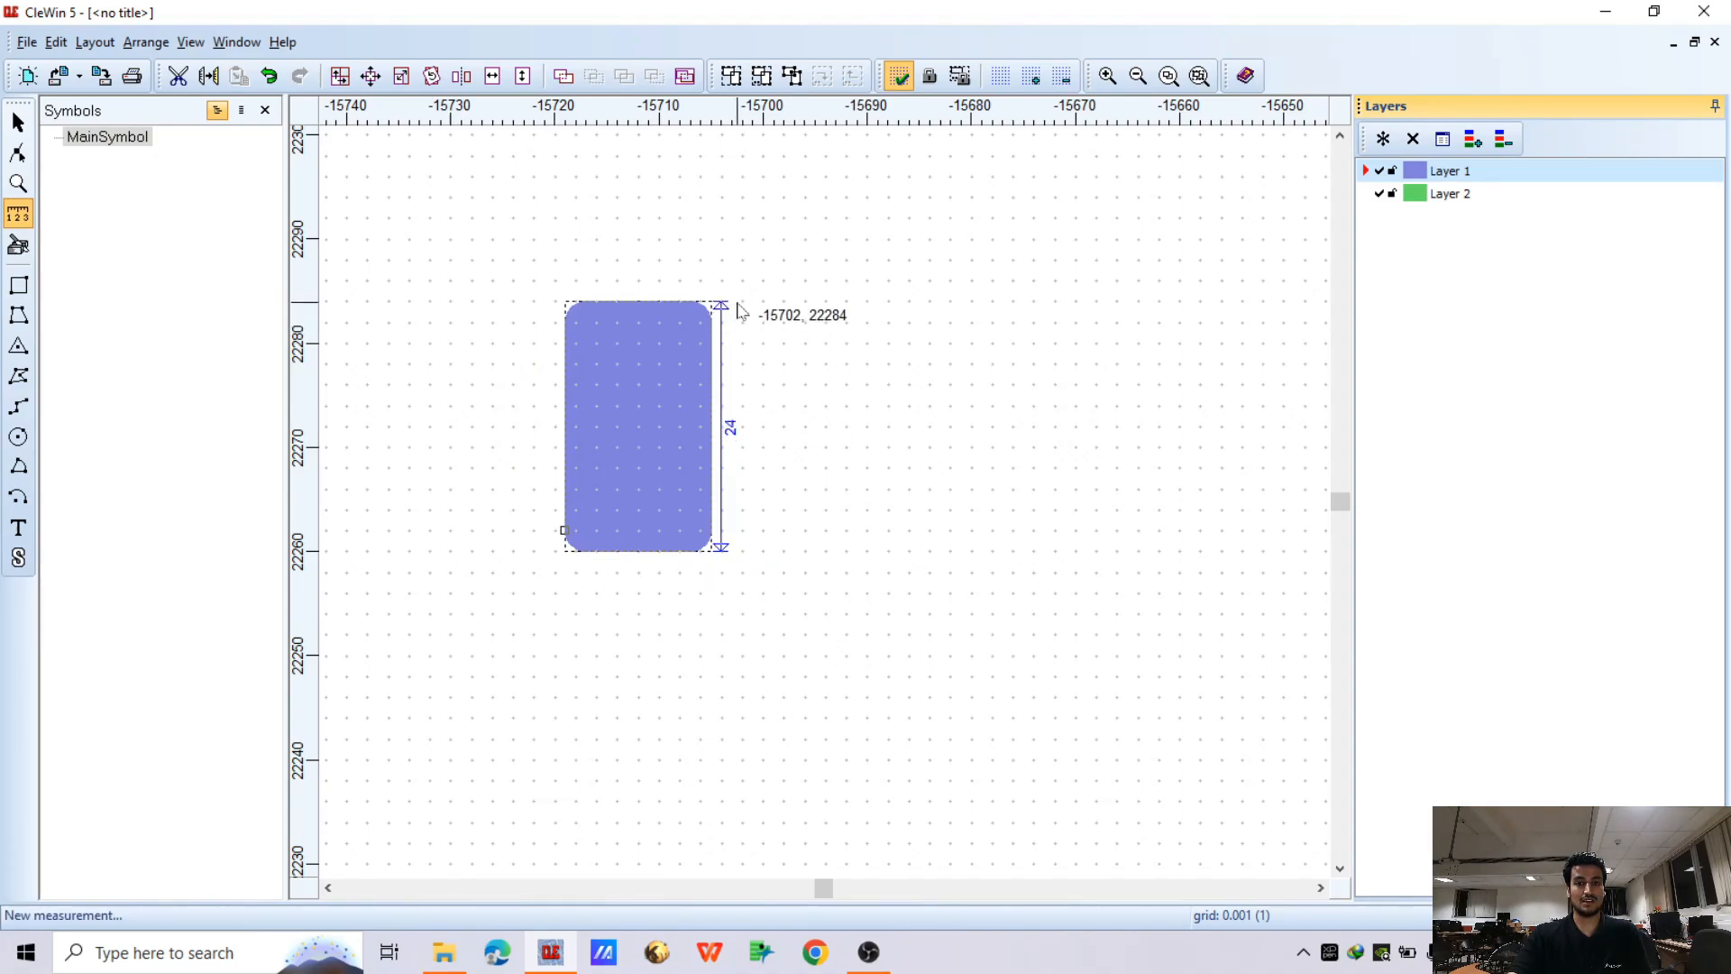
Shrink the rounded rectangle on Layer 1 by an amount of -2 micrometers with round corners, without leaving the original
scroll(737, 426, "up", 2)
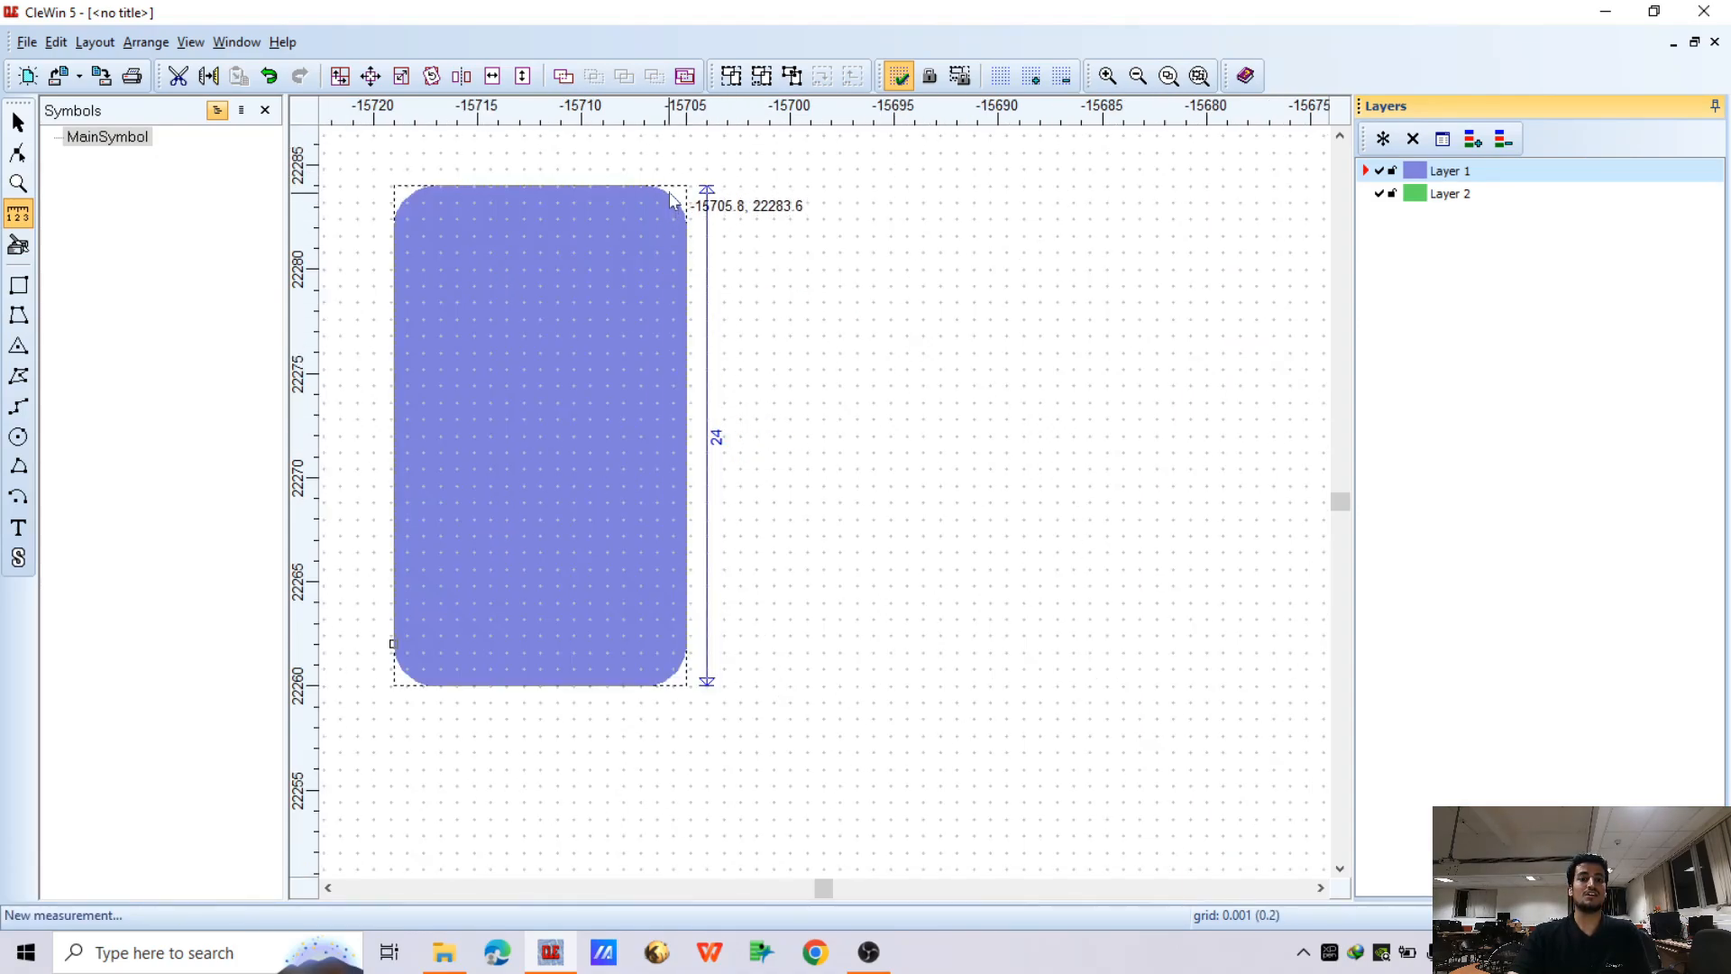
scroll(676, 194, "up", 2)
scroll(642, 193, "down", 2)
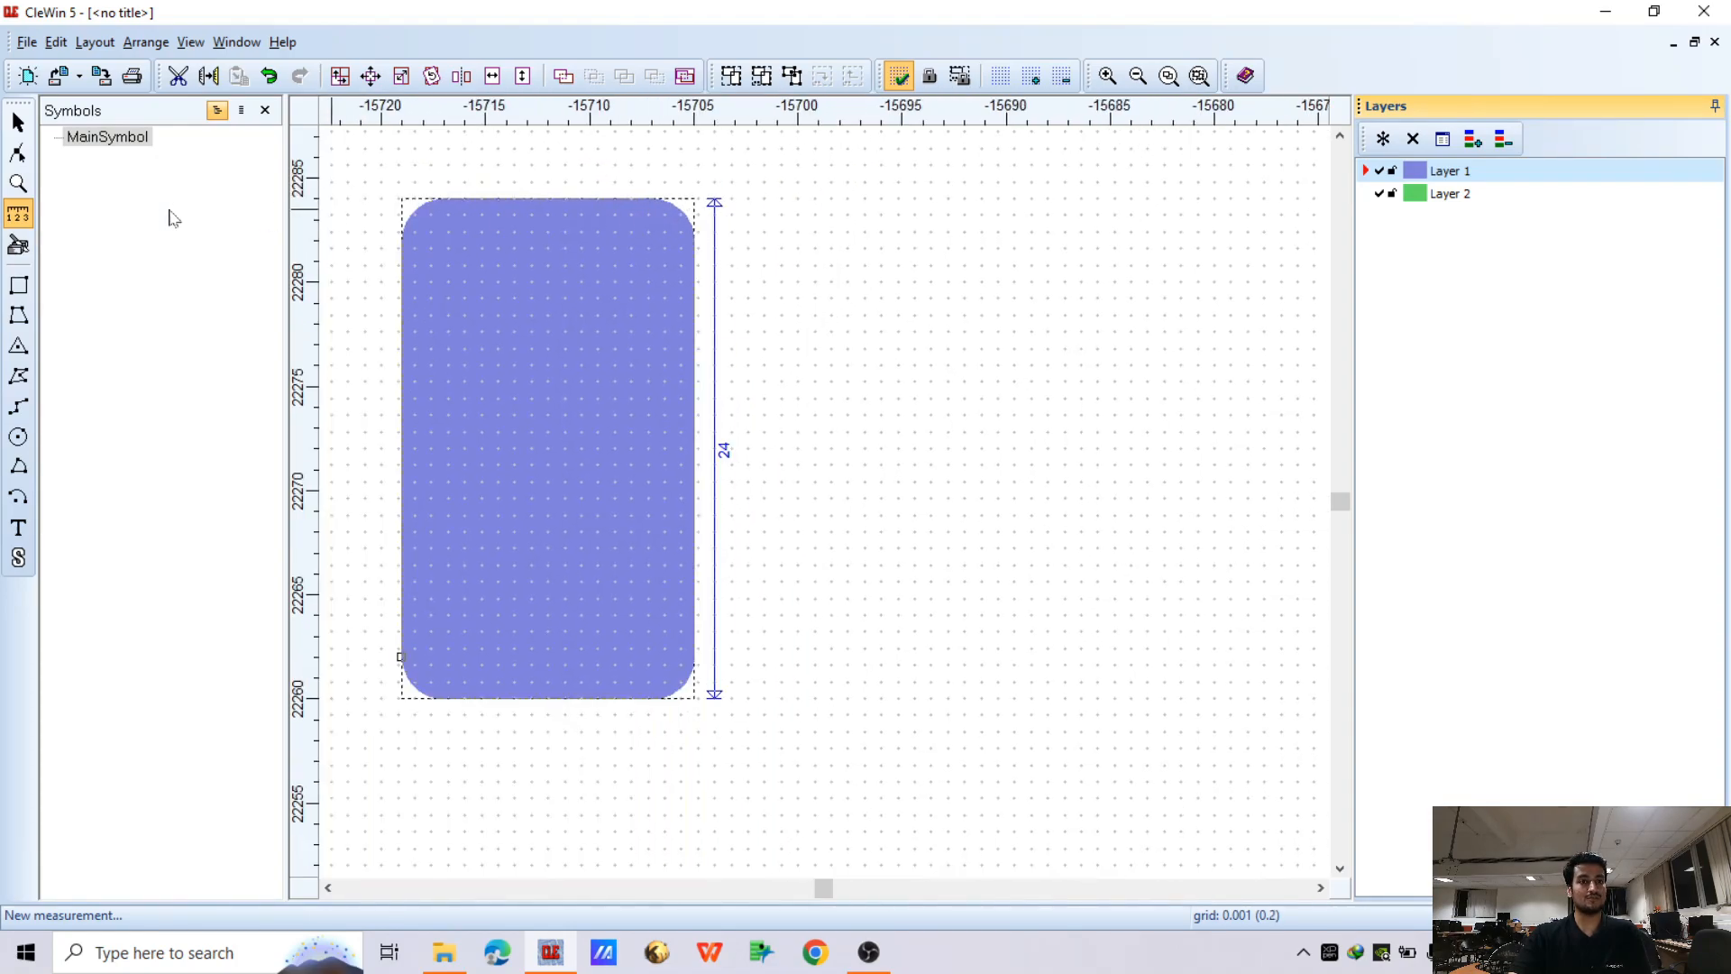
left_click(18, 121)
scroll(626, 297, "down", 2)
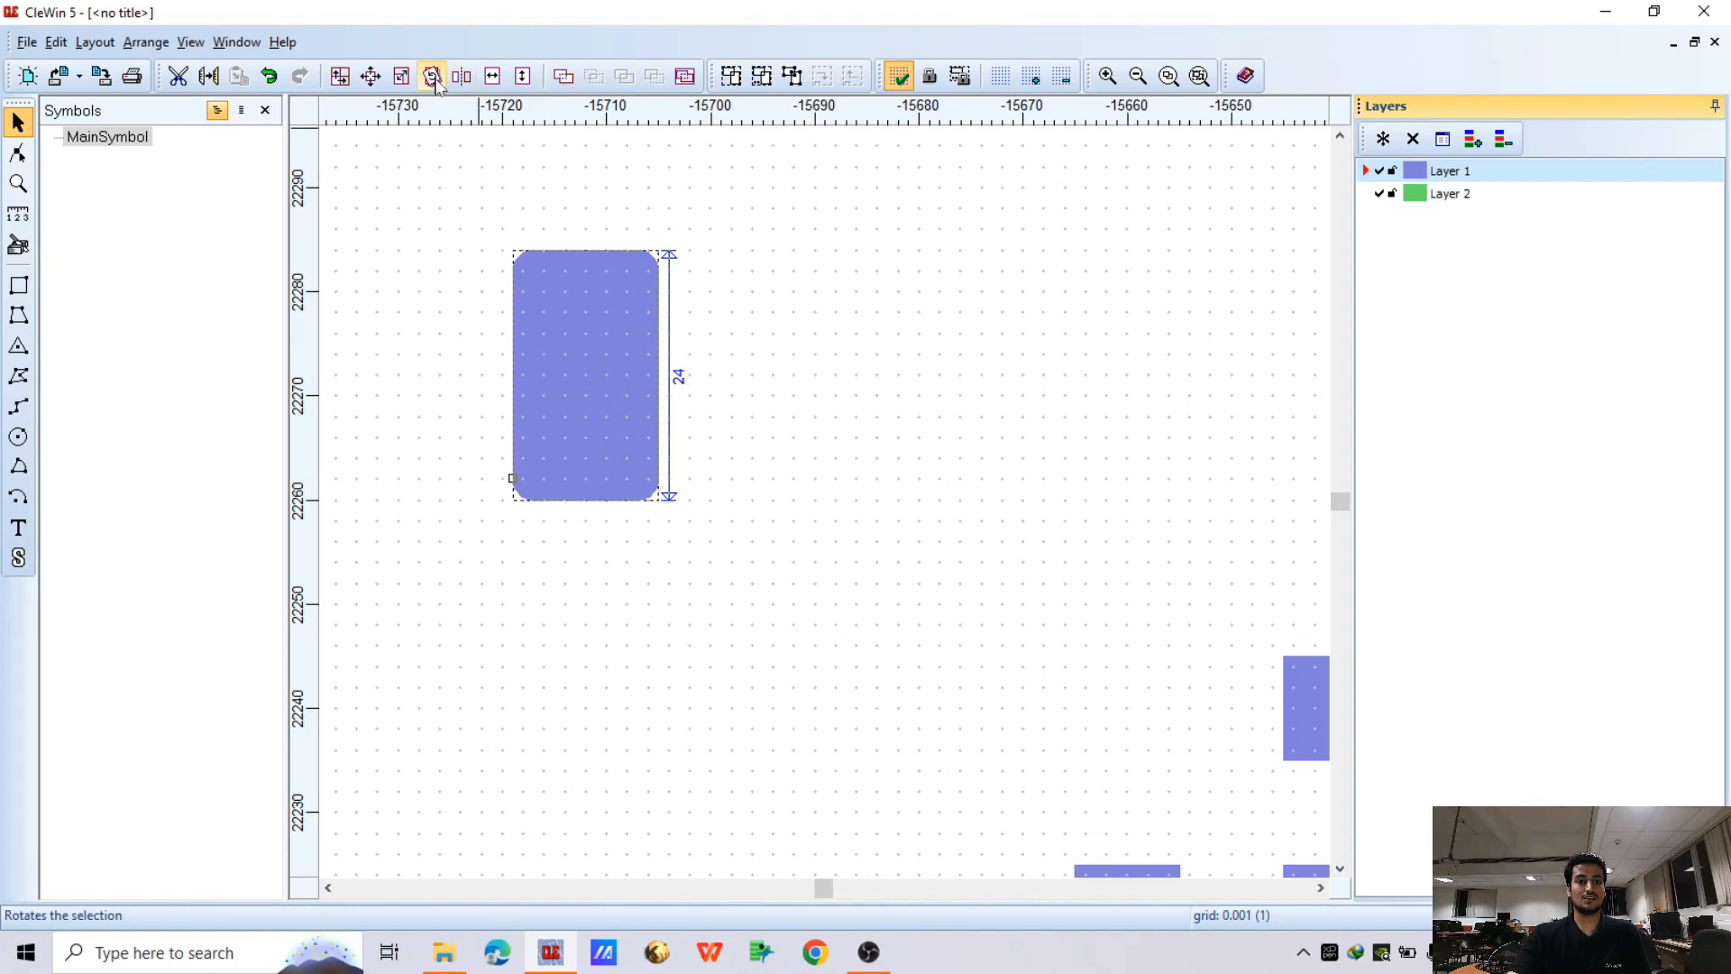
left_click(370, 76)
left_click(873, 380)
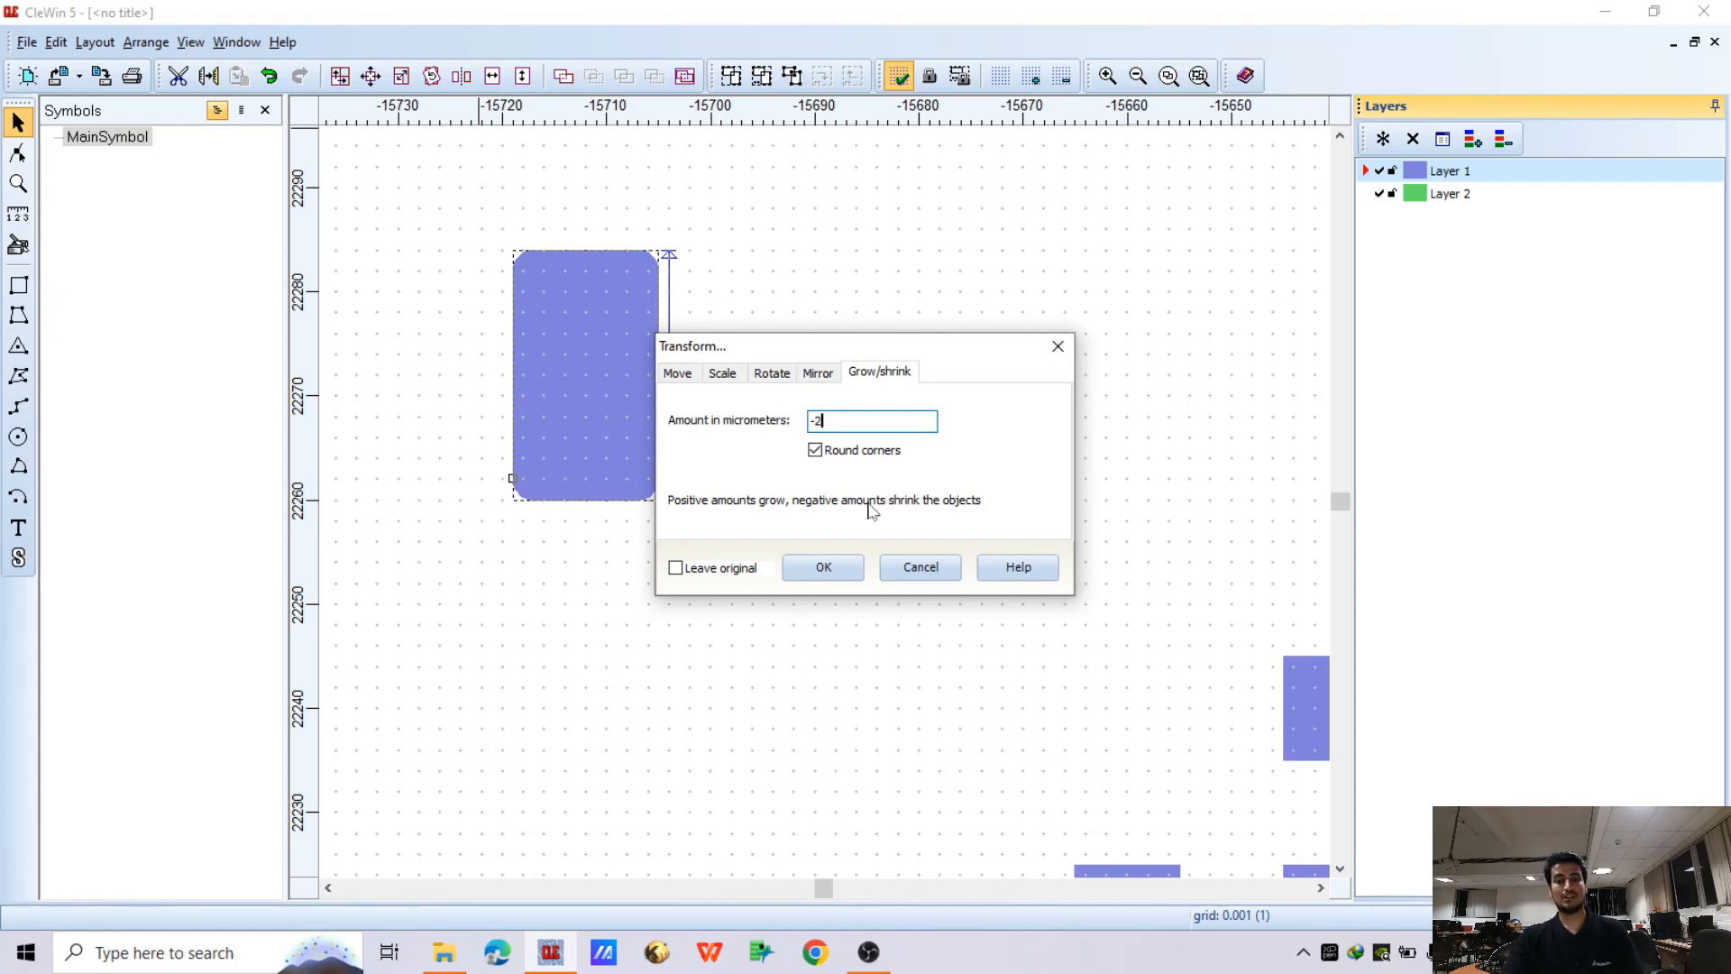
left_click(822, 568)
scroll(595, 298, "up", 2)
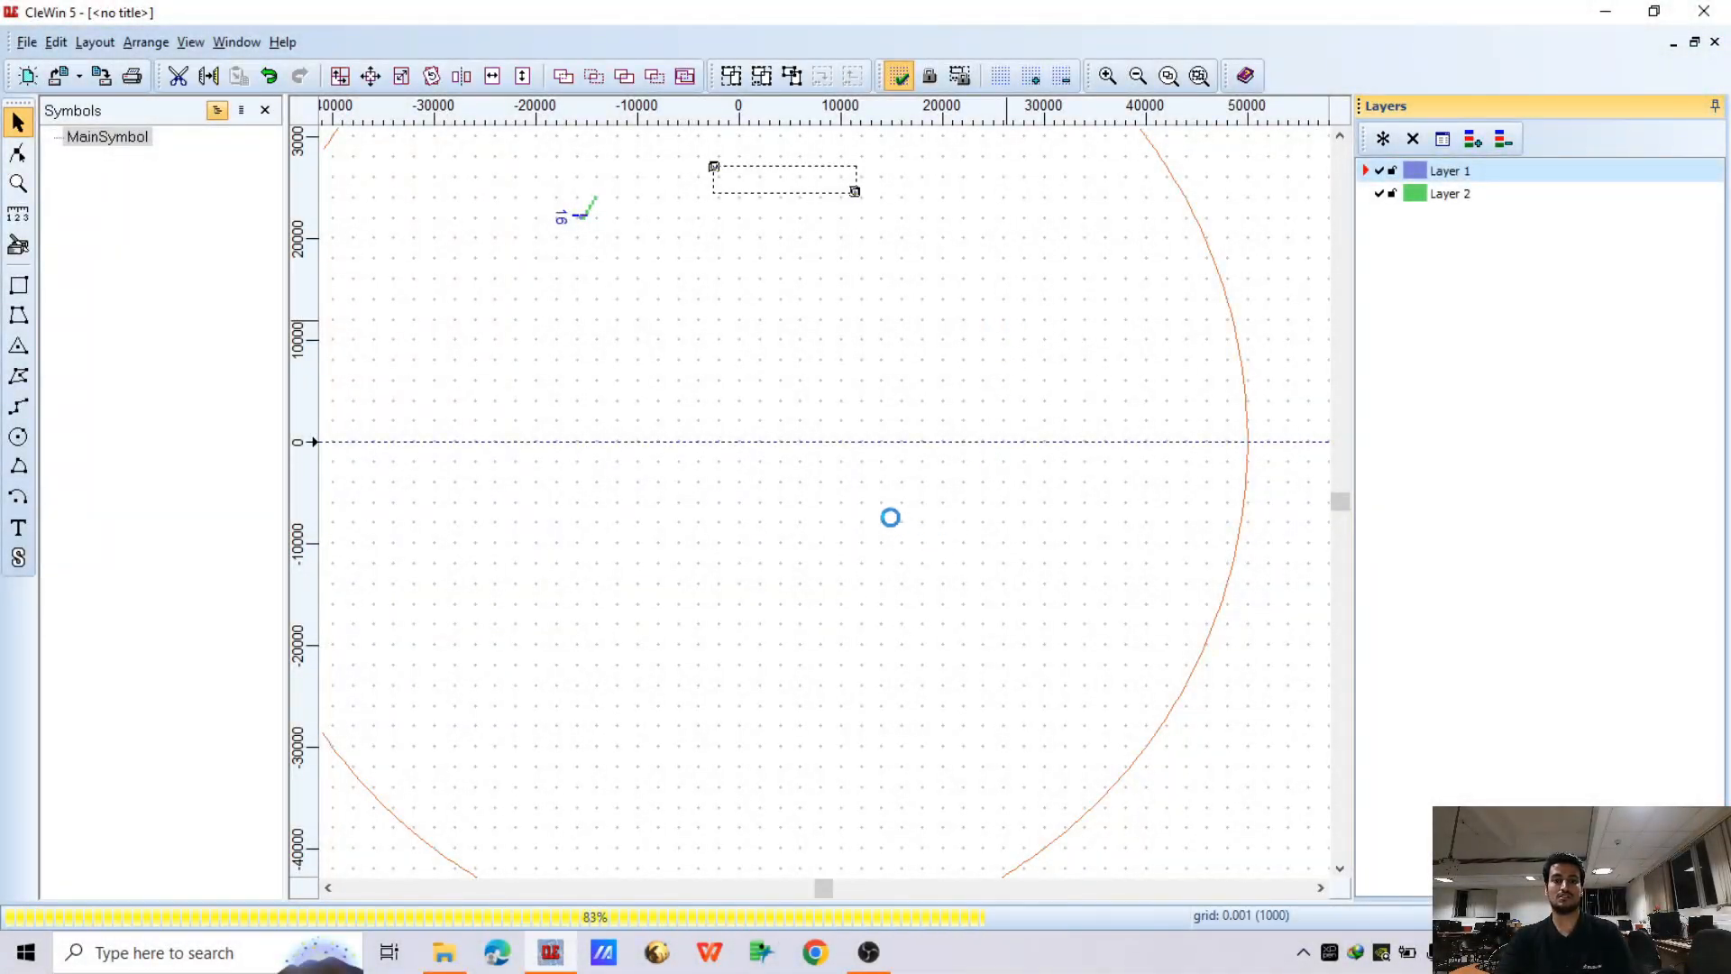
Move all six arrays together, away from the measurement, to about (-8600, 16000)
scroll(741, 401, "up", 5)
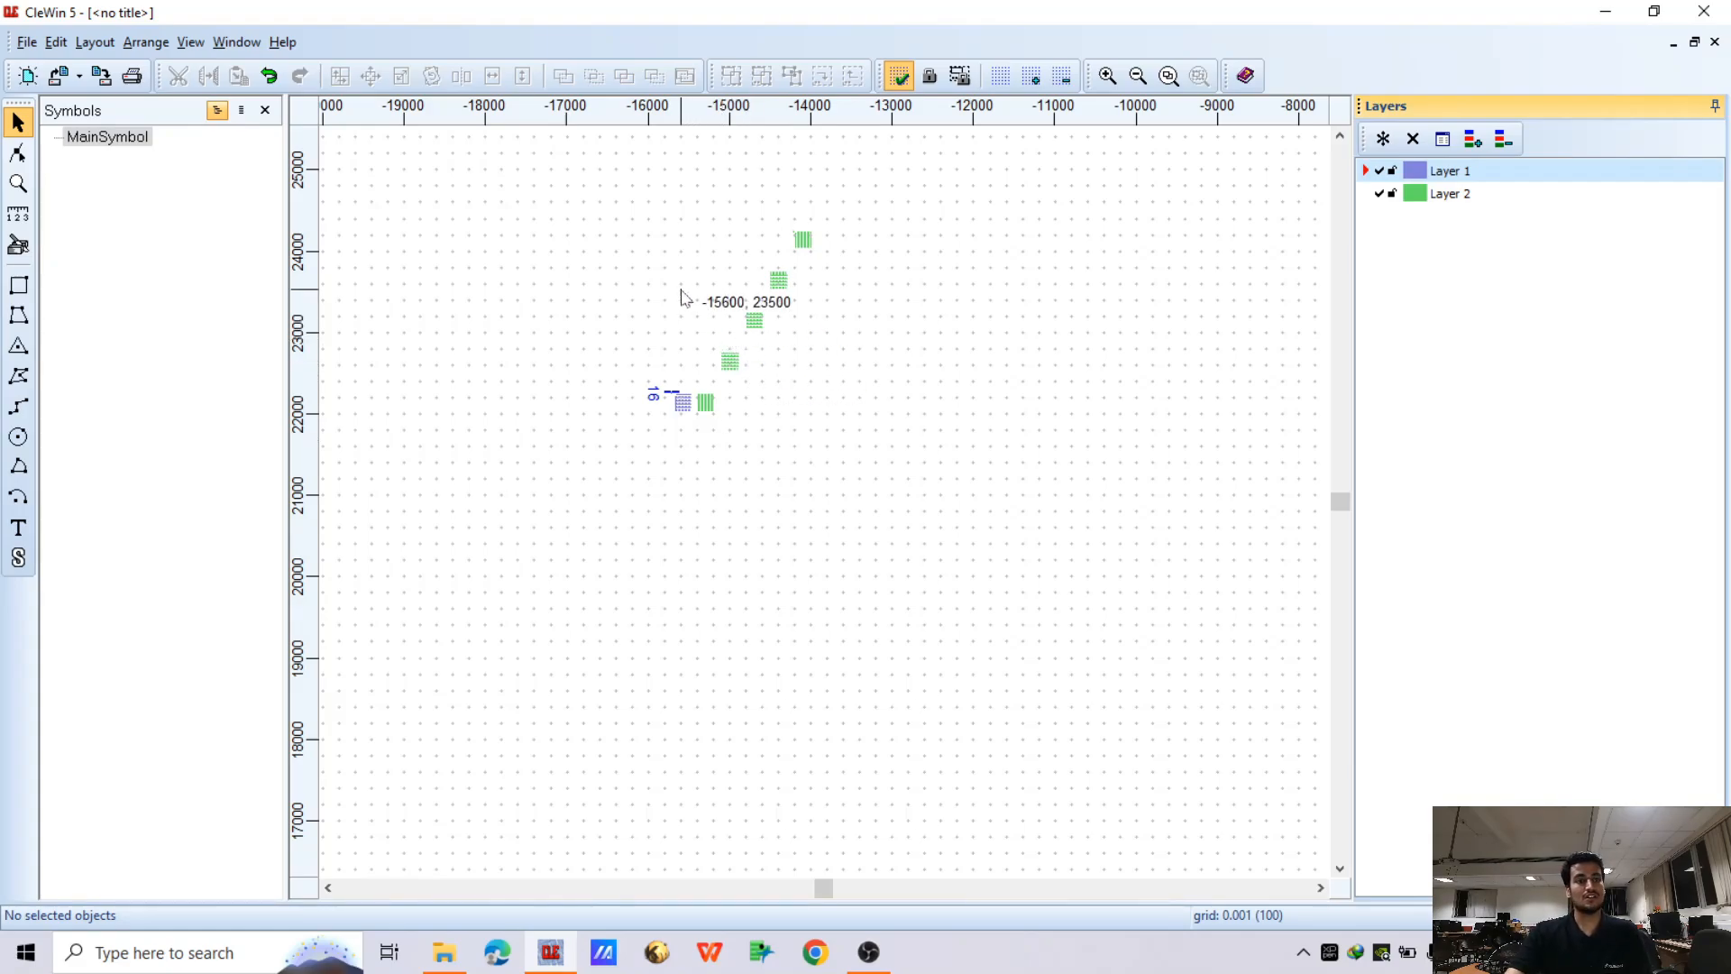
scroll(712, 273, "down", 2)
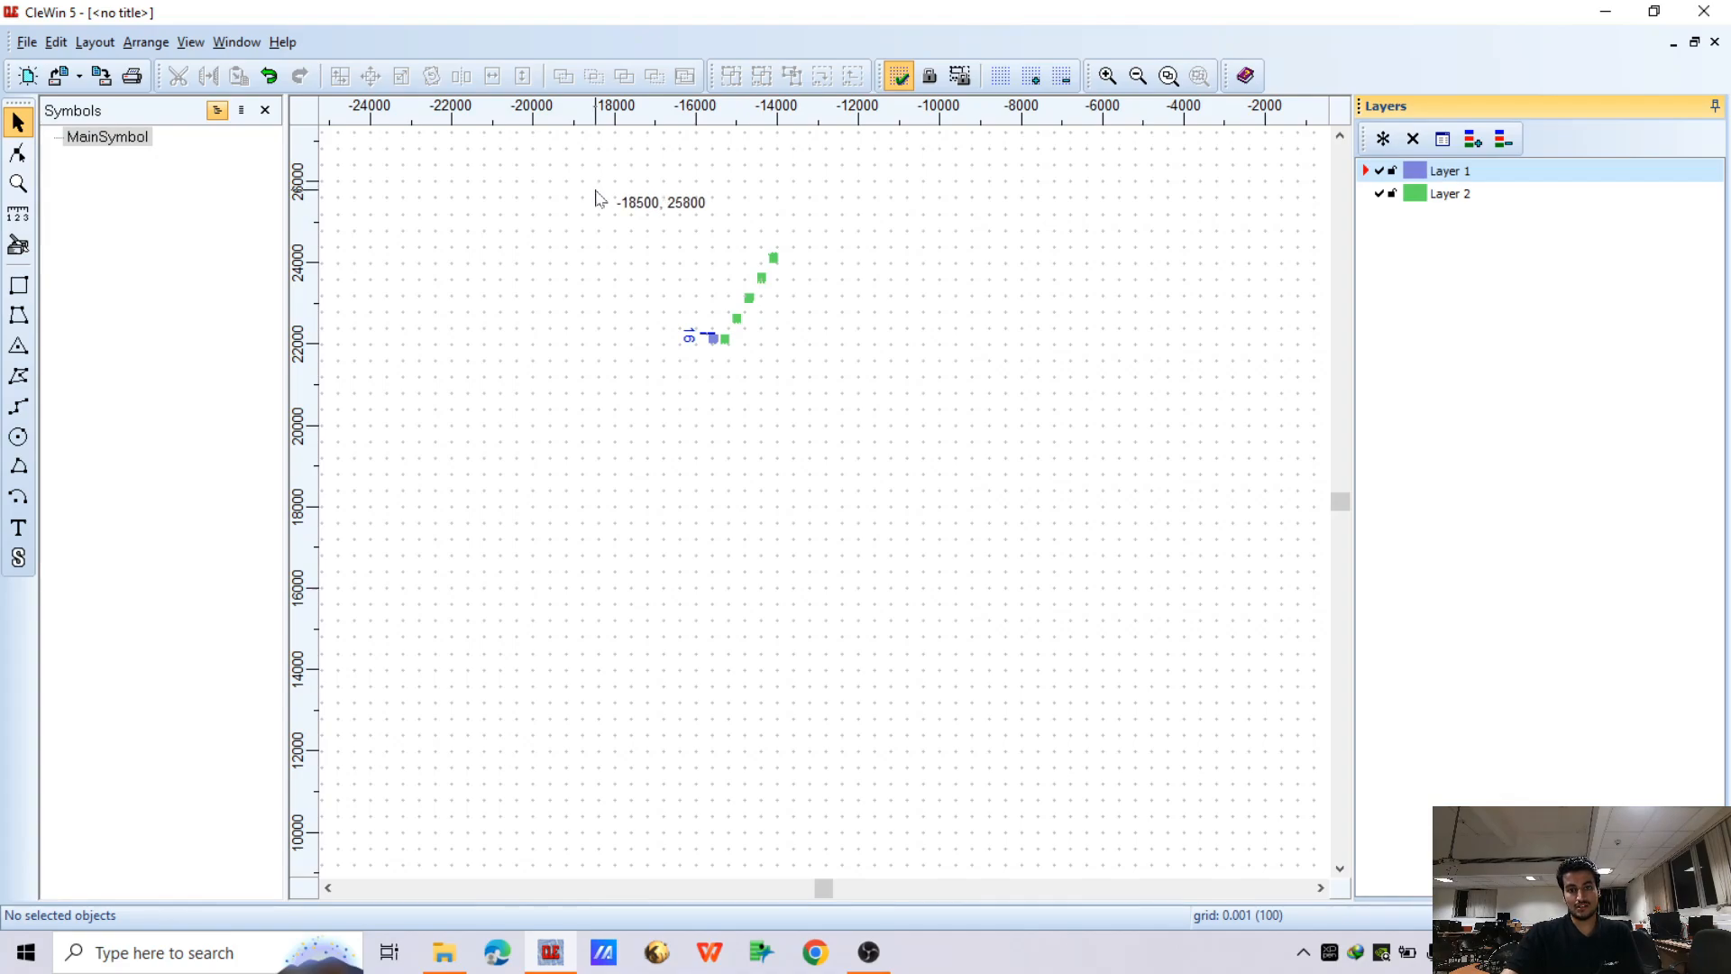
left_click_drag(596, 190, 910, 511)
left_click_drag(747, 299, 1010, 583)
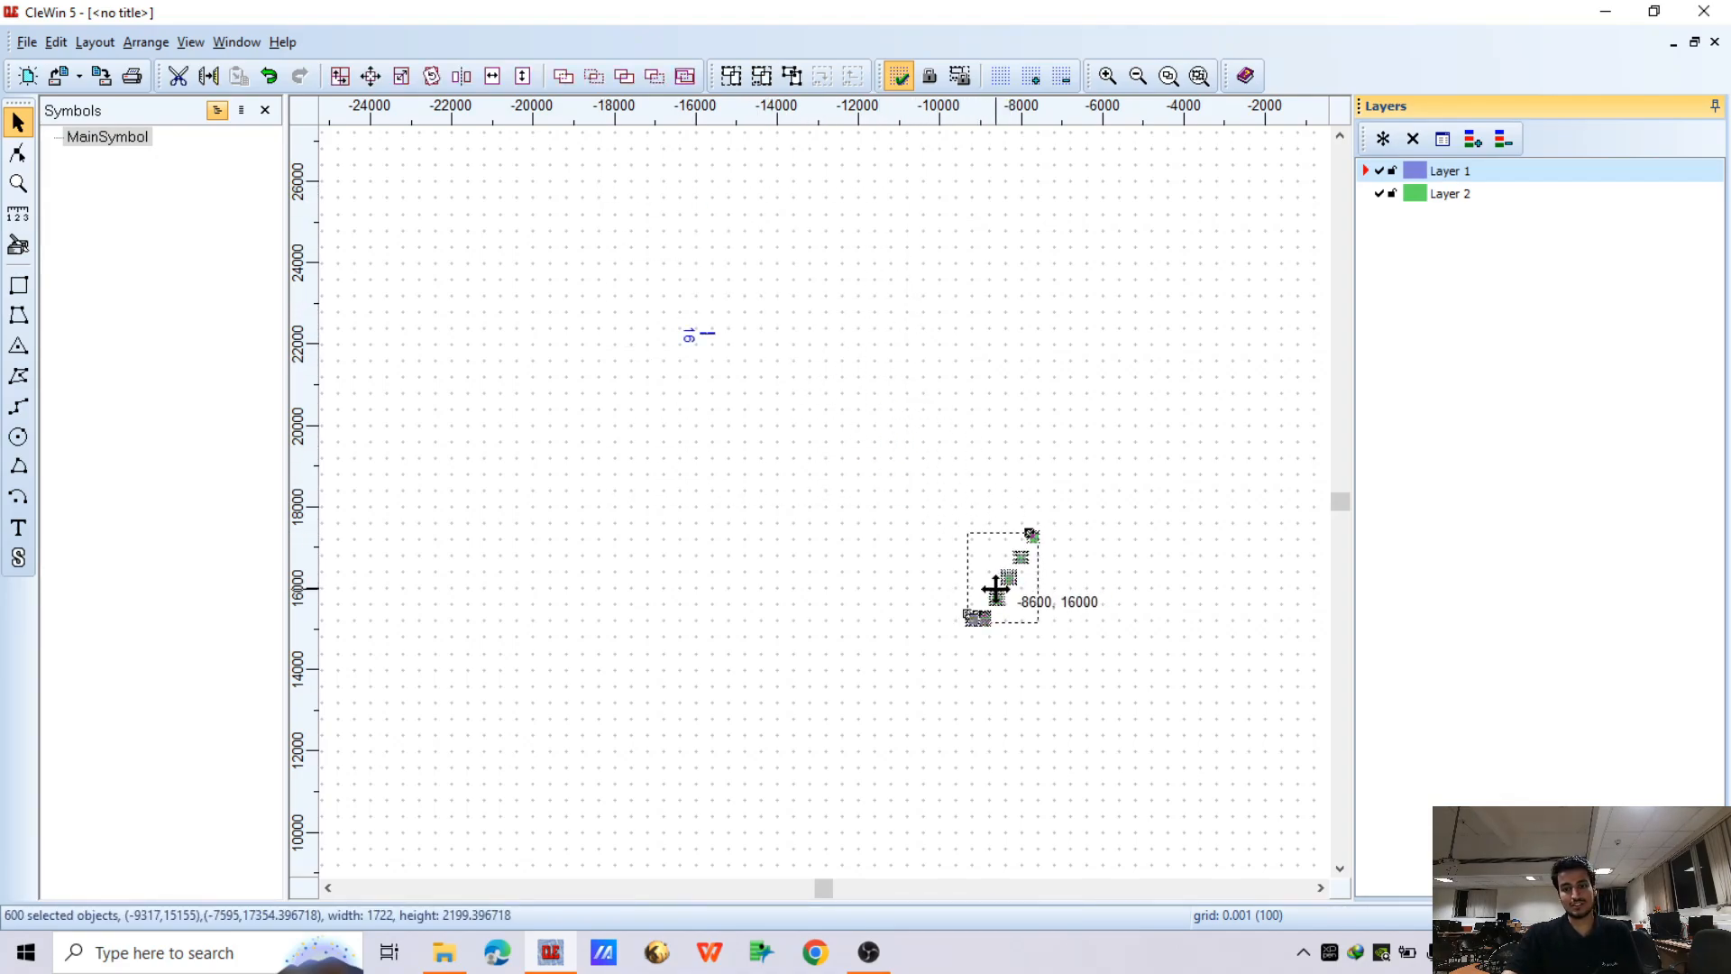
left_click(1033, 640)
scroll(987, 582, "down", 2)
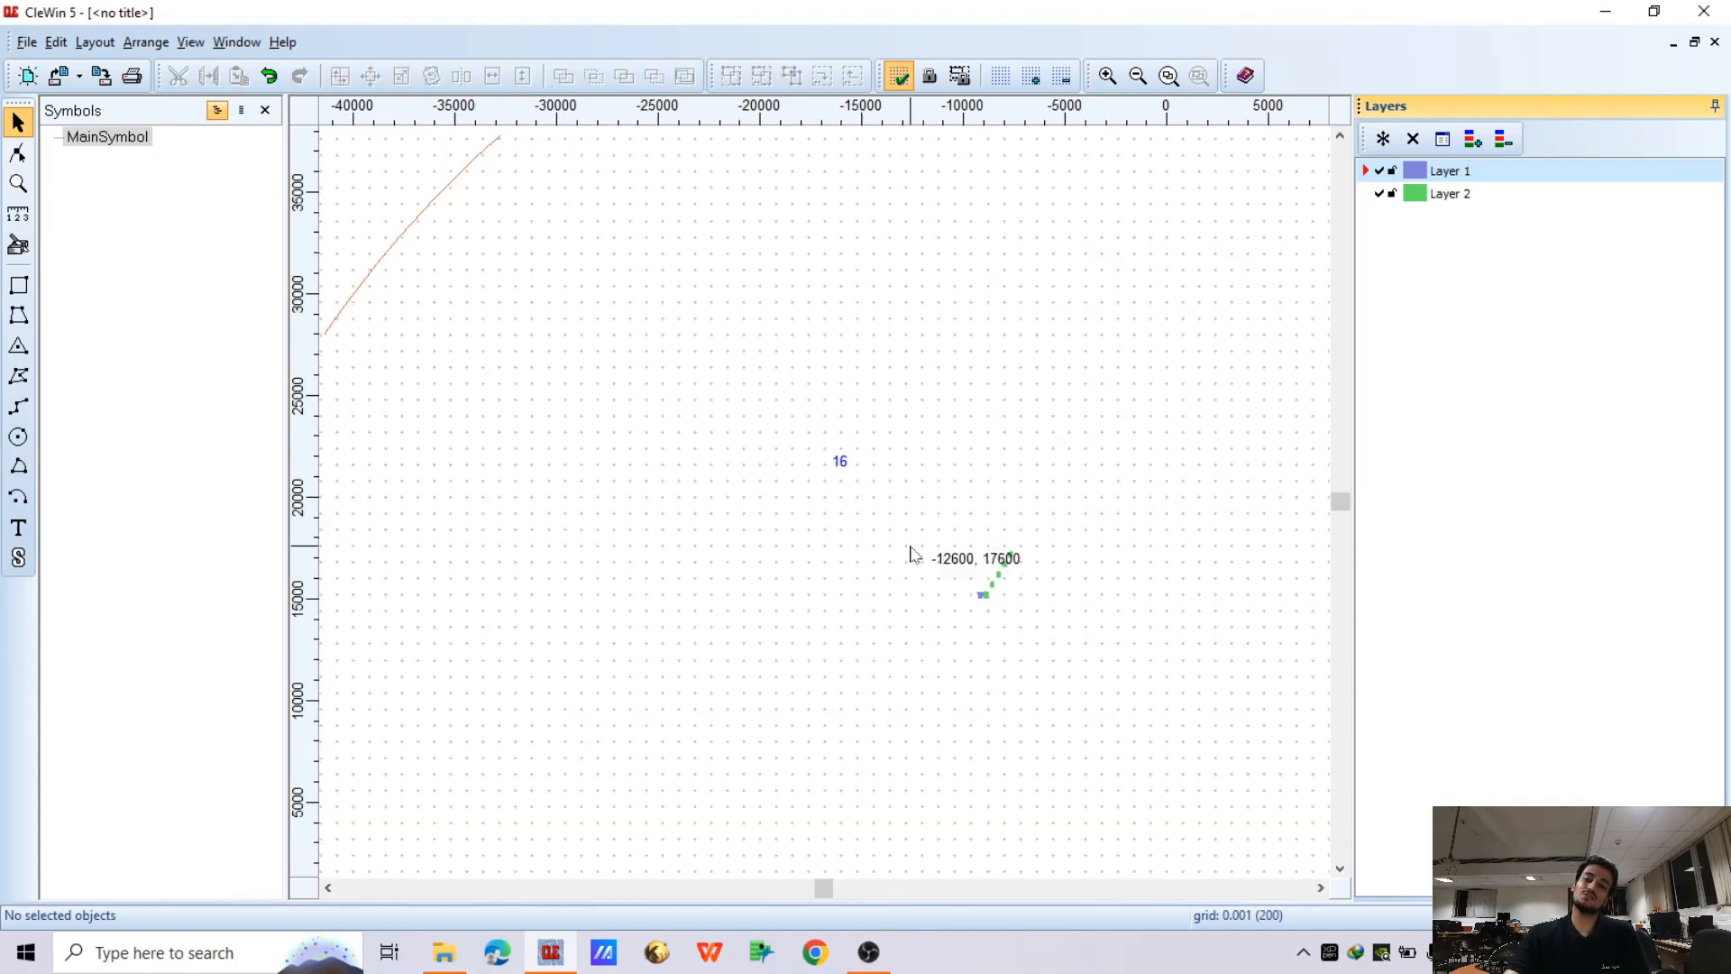
scroll(1013, 602, "up", 2)
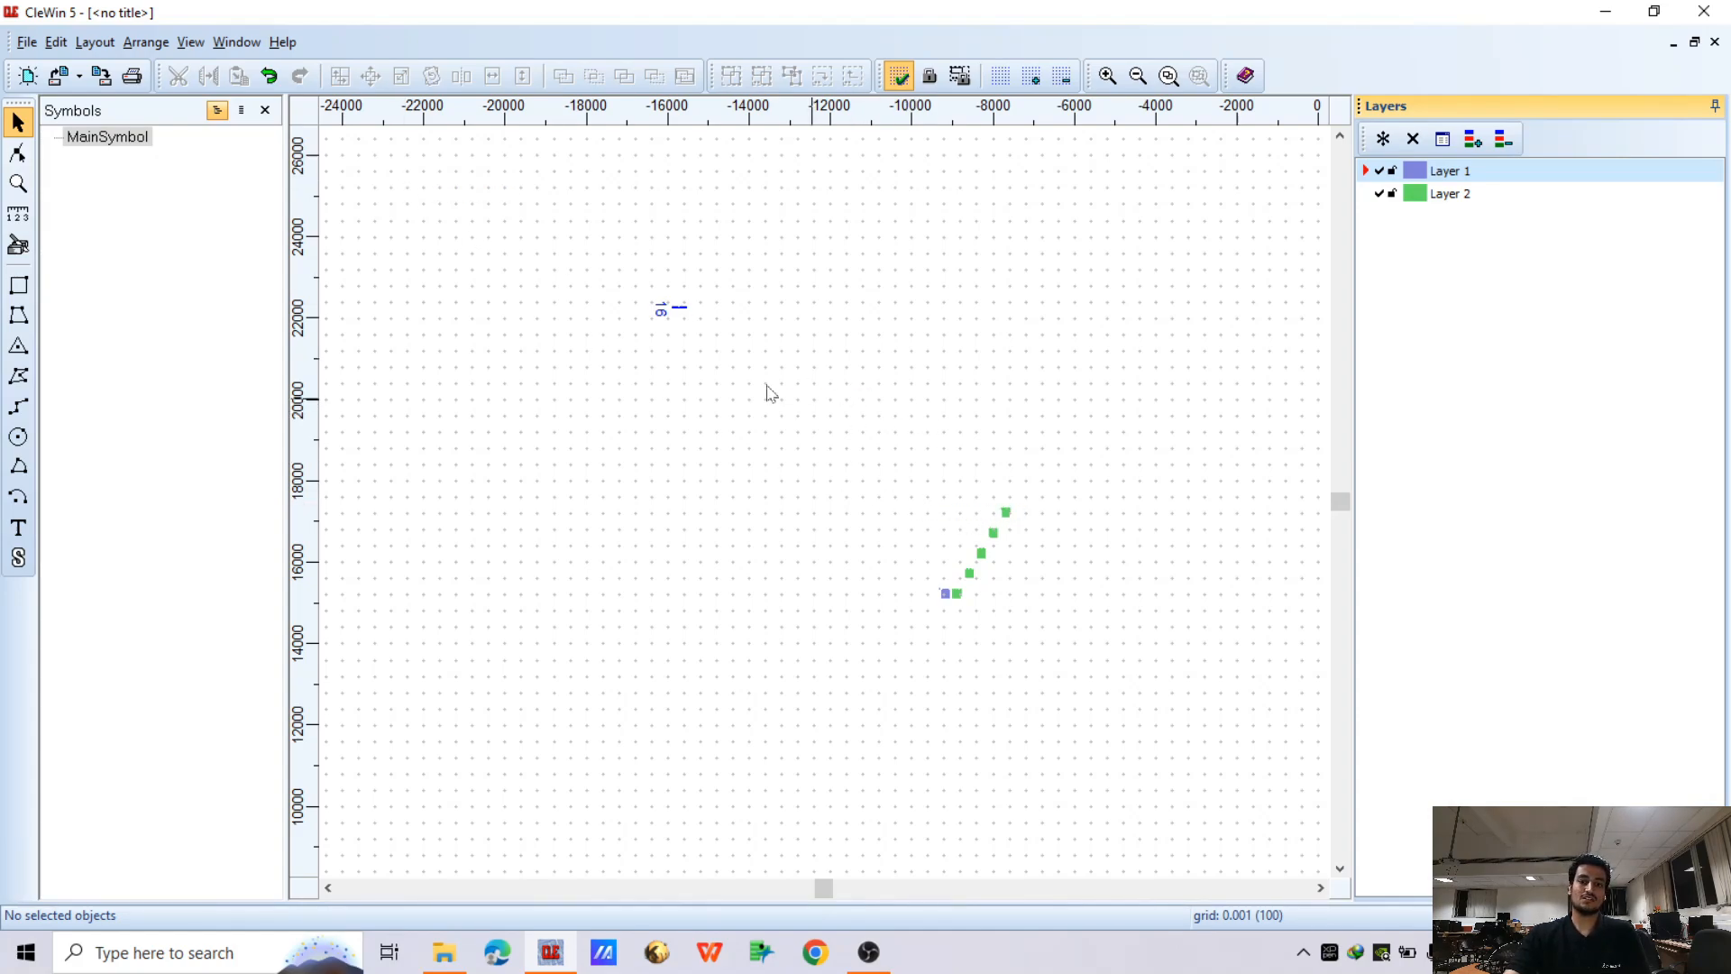
Select all six arrays and centre the entire layout at (0,0)
left_click_drag(767, 385, 1263, 774)
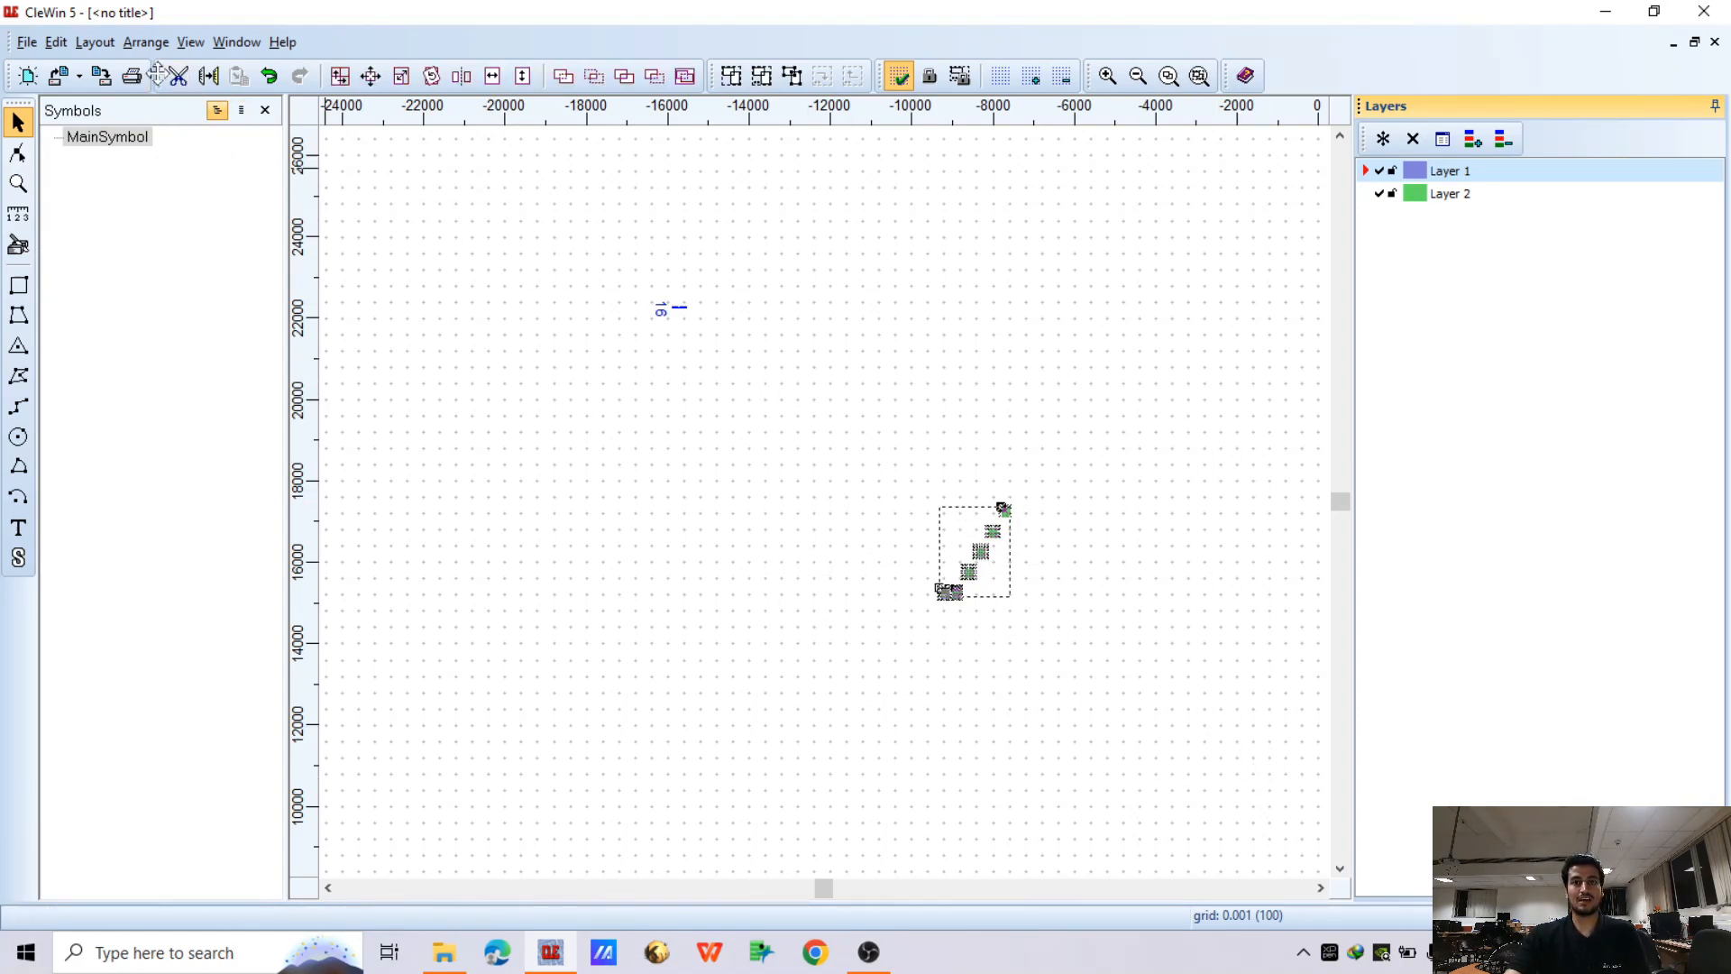
left_click(99, 48)
mouse_move(135, 287)
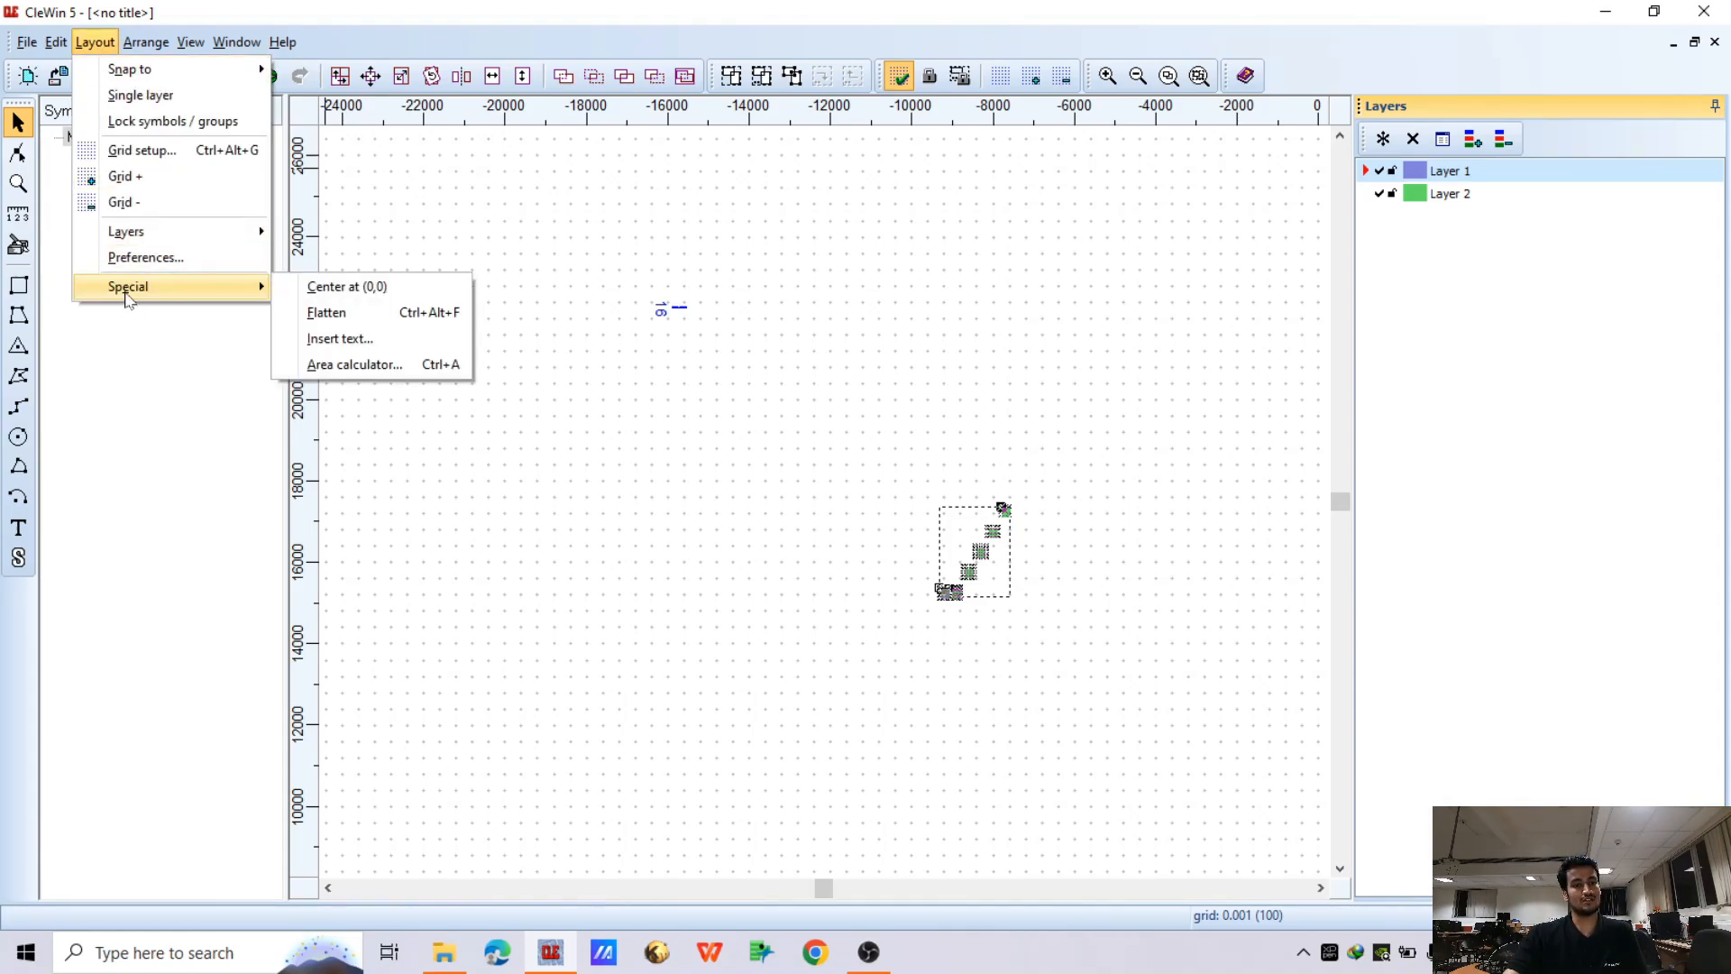
left_click(397, 289)
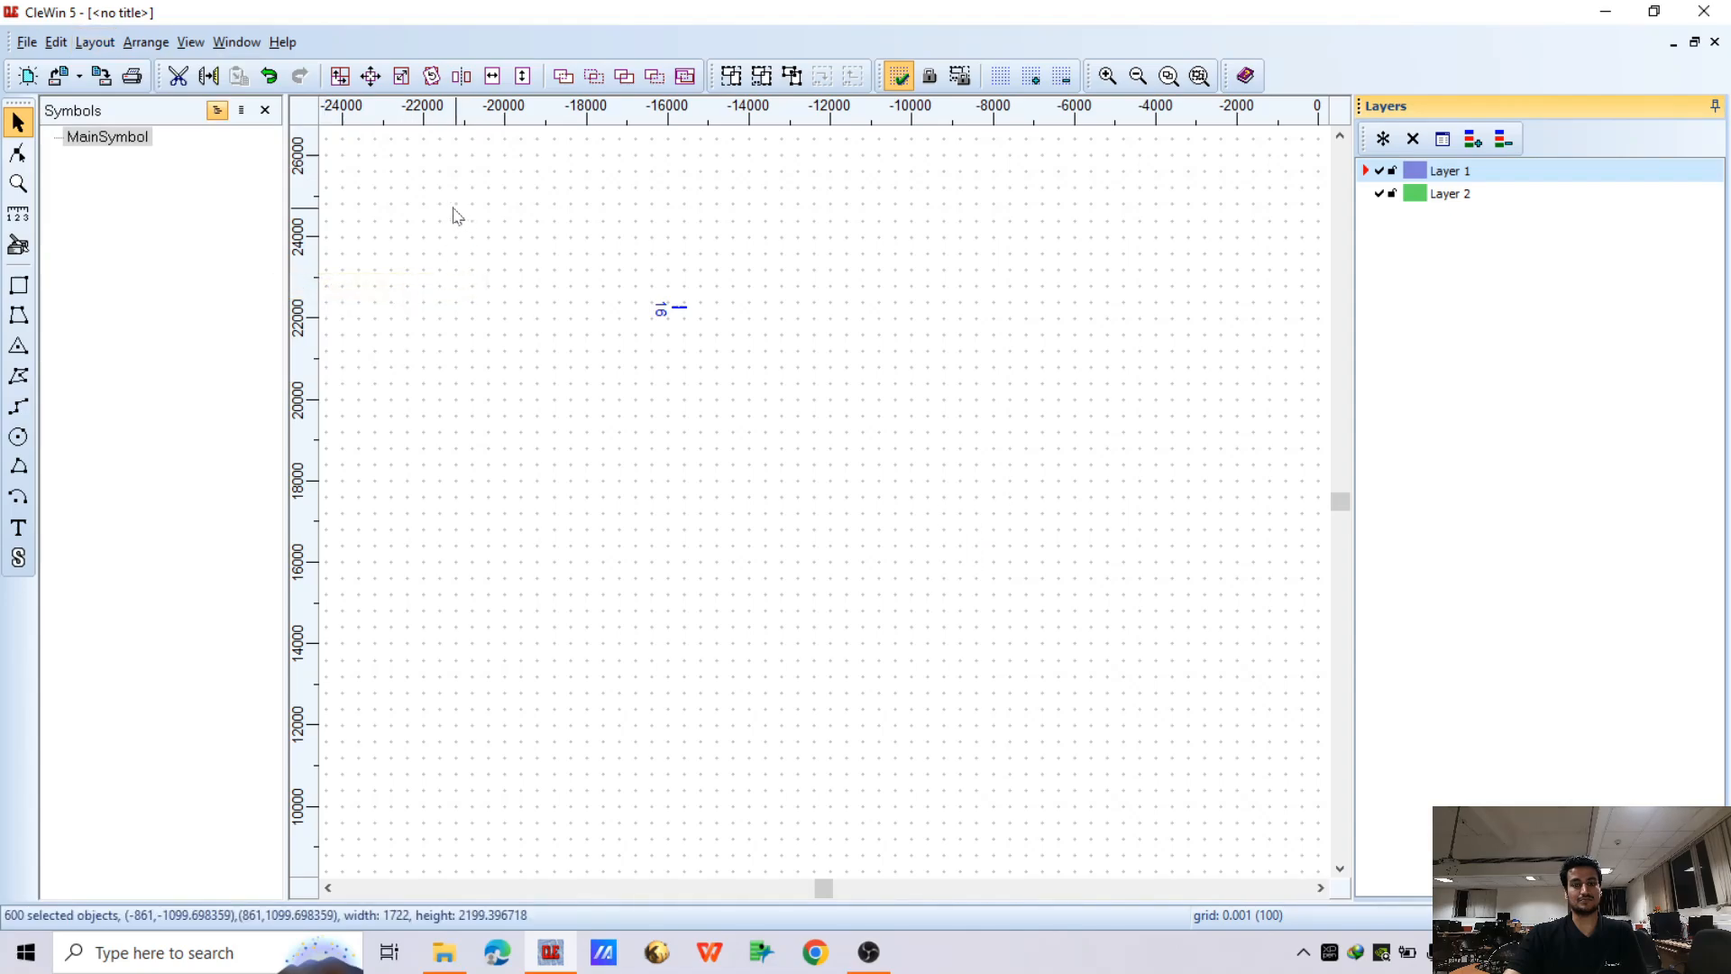
scroll(529, 367, "down", 5)
scroll(502, 359, "up", 8)
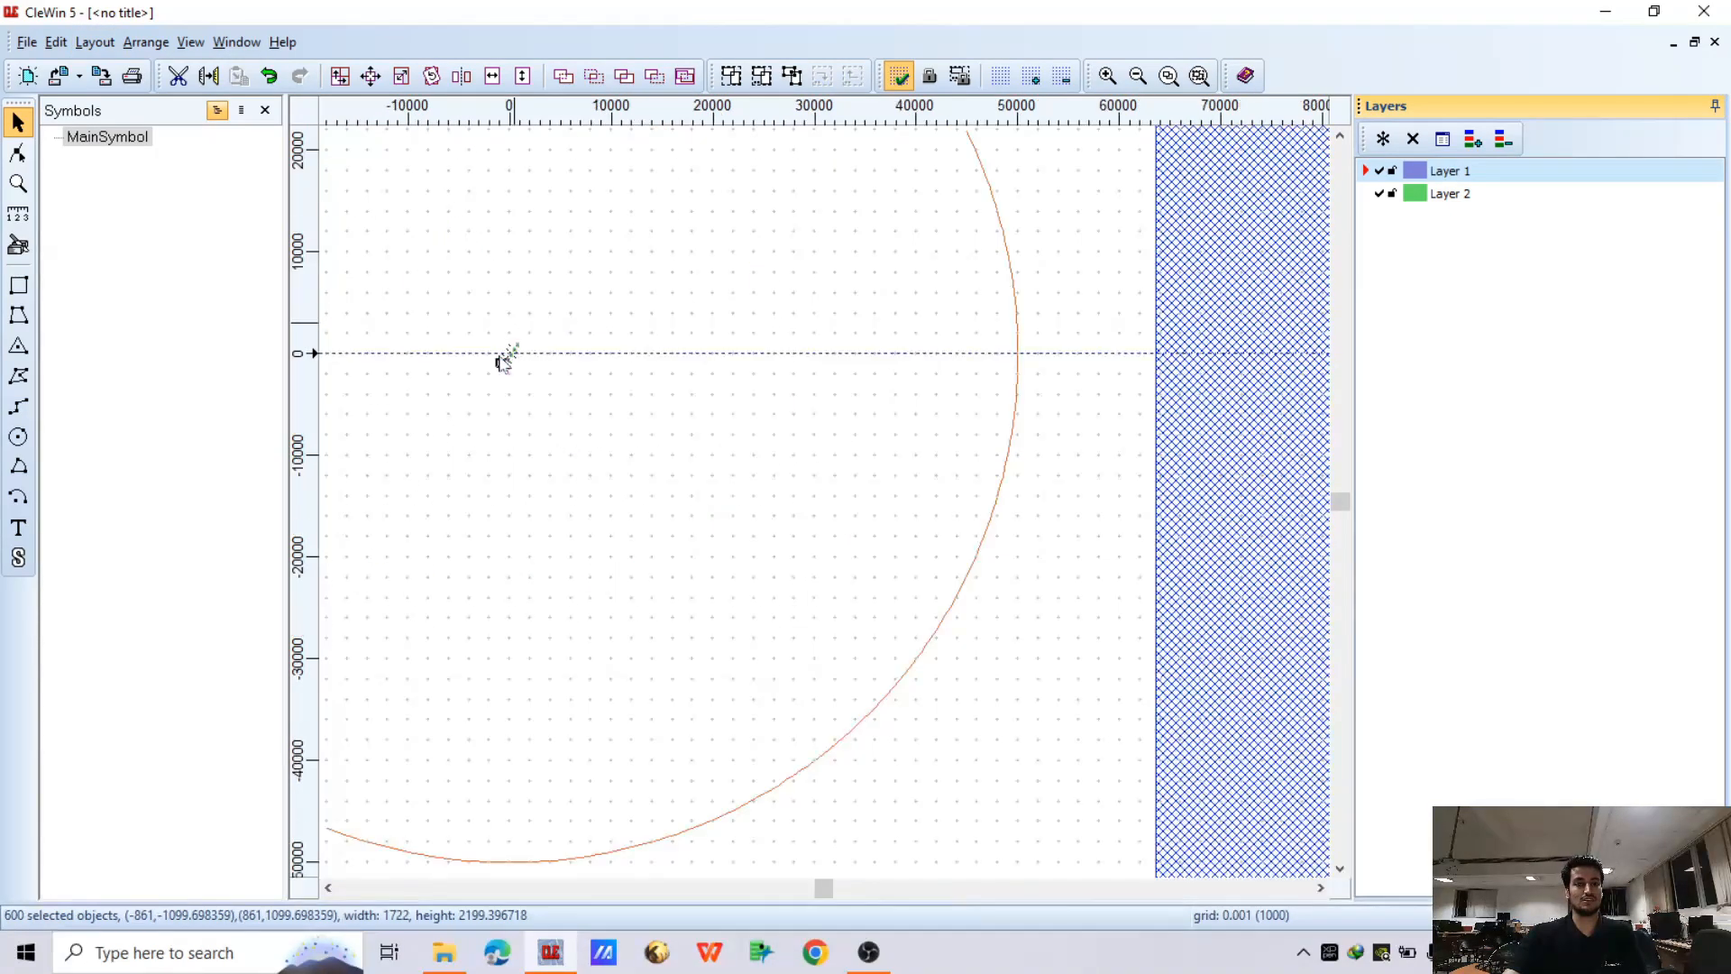
Add a vertical guide line at x = 0 and deselect the arrays
left_click(847, 356)
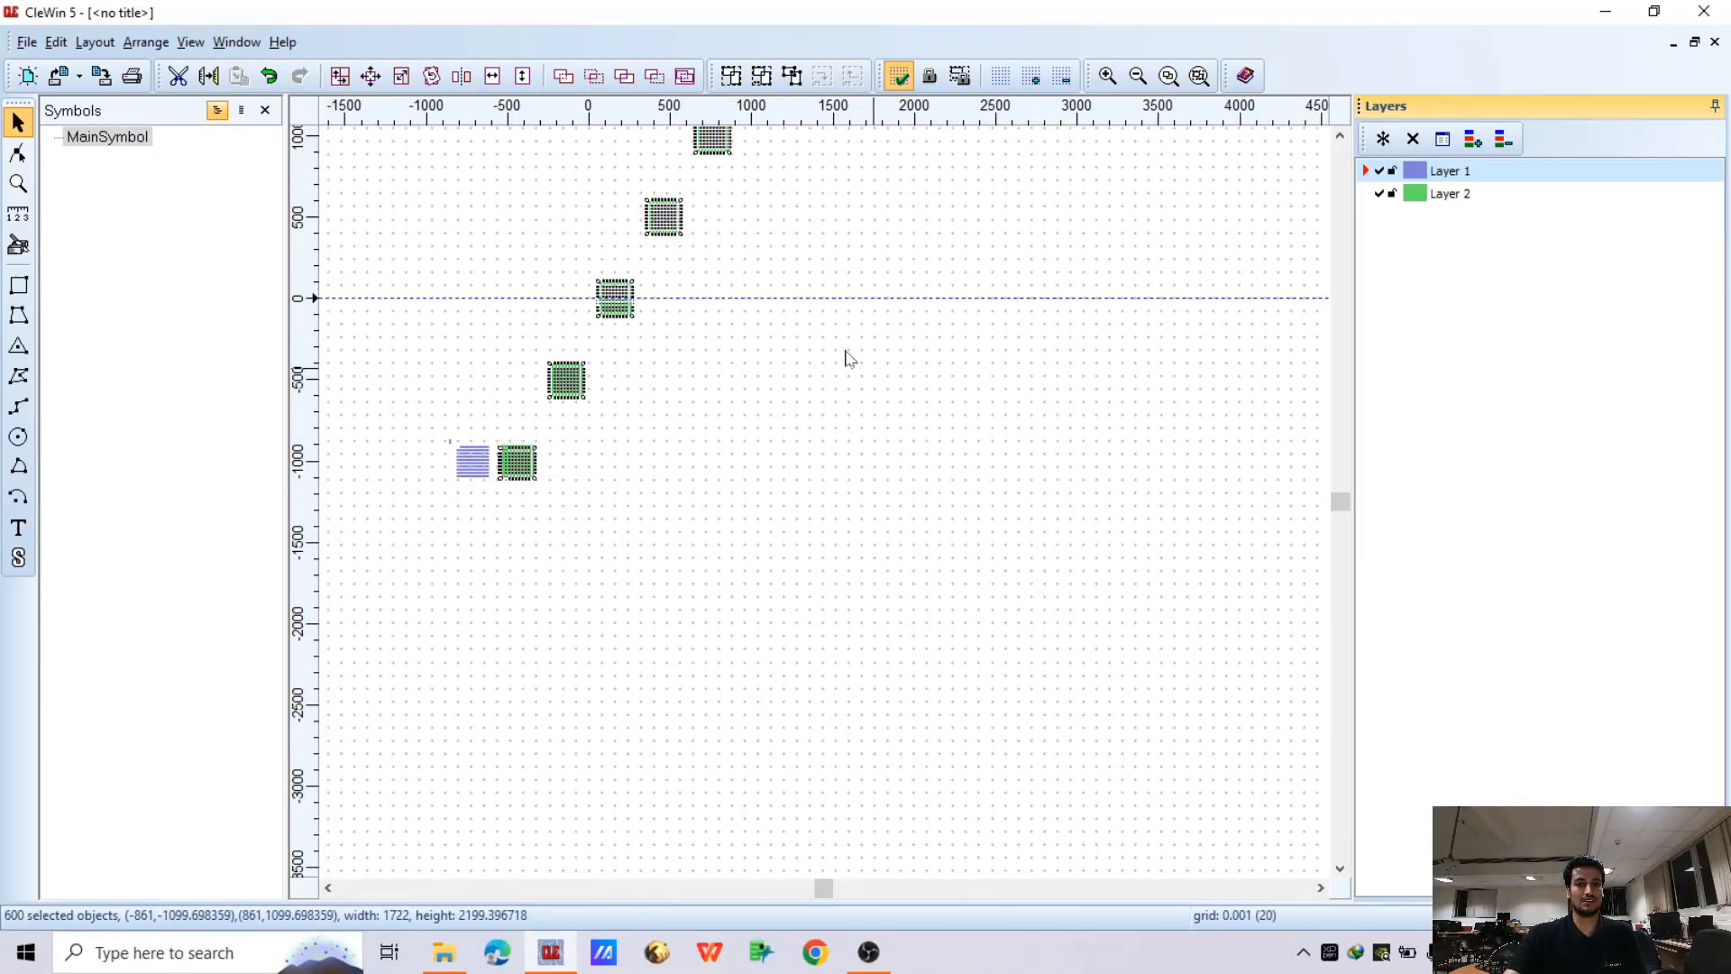
left_click(589, 119)
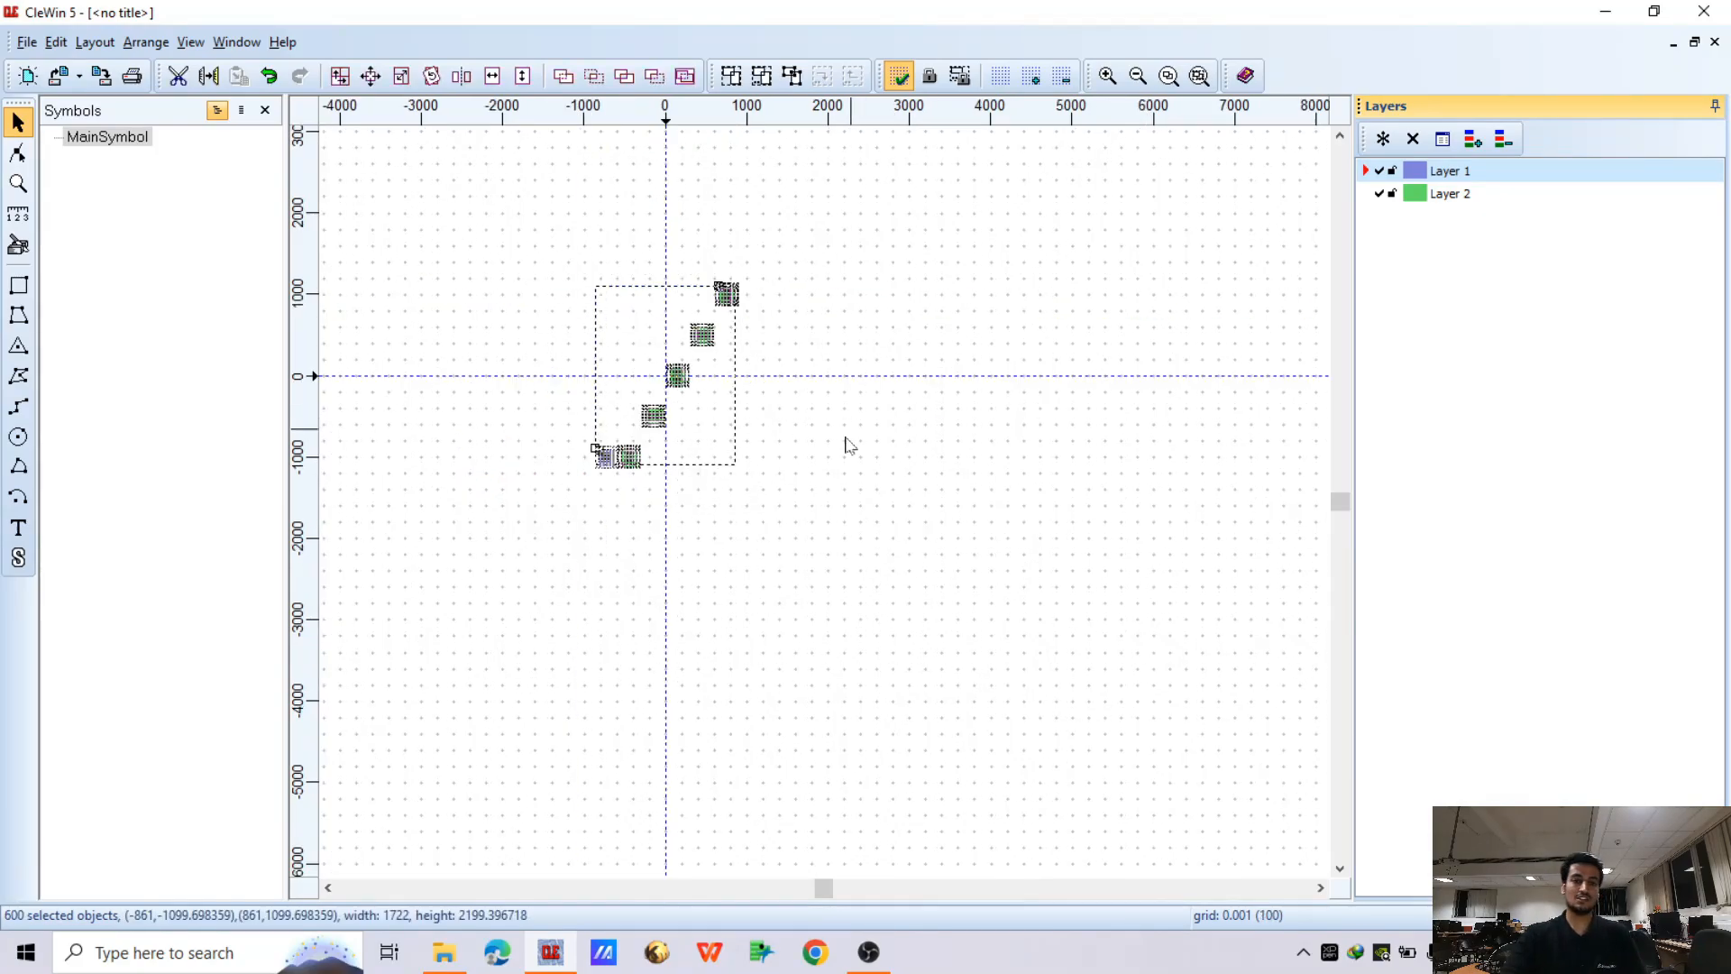
left_click(763, 565)
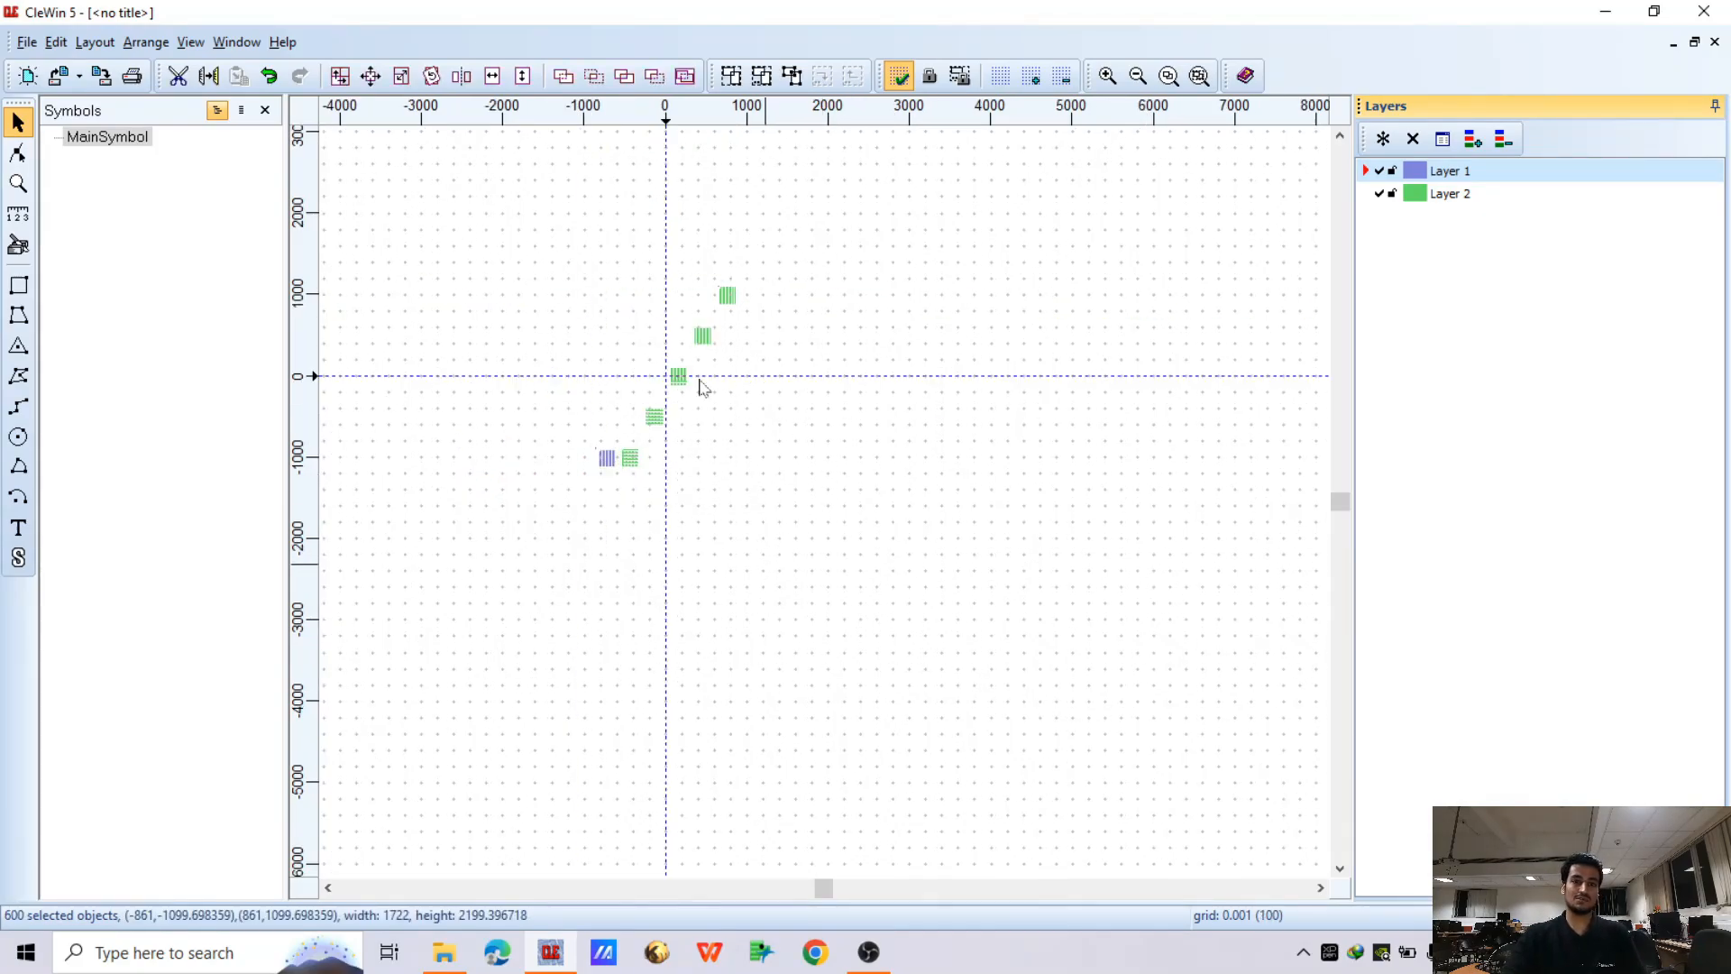
Move the uppermost Layer 2 array to about (5750, 2400), and recentre the entire layout at (0,0)
left_click_drag(683, 257, 1132, 179)
scroll(1008, 378, "down", 1)
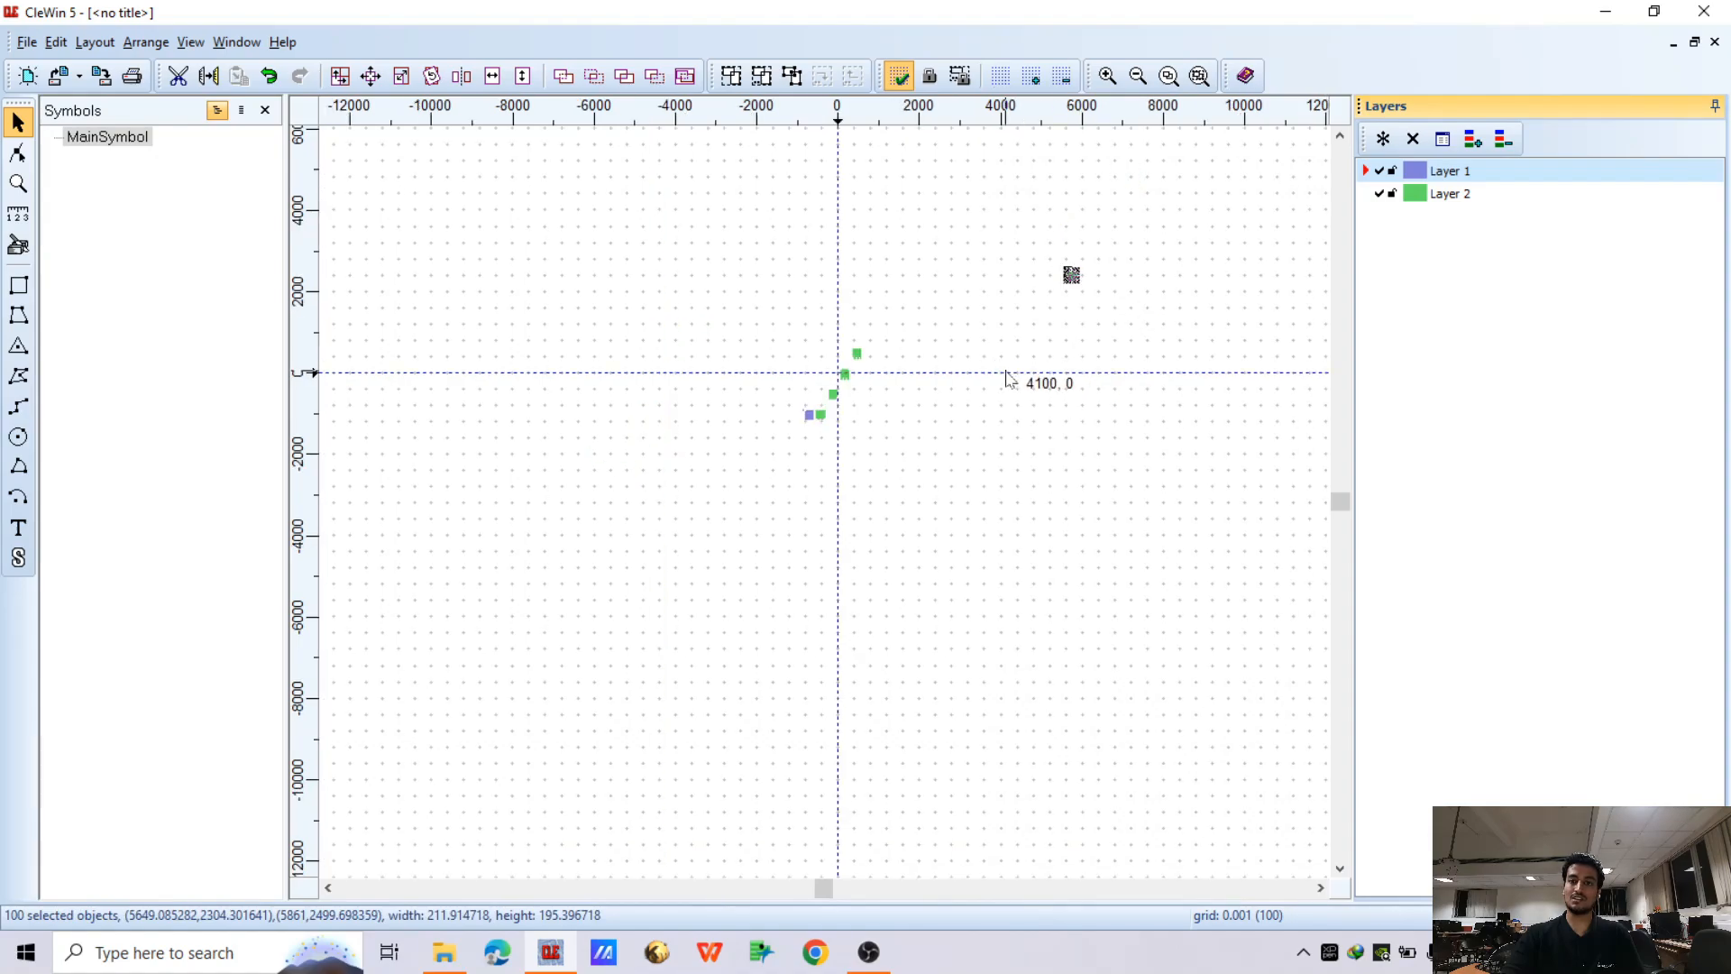
left_click_drag(656, 194, 1214, 546)
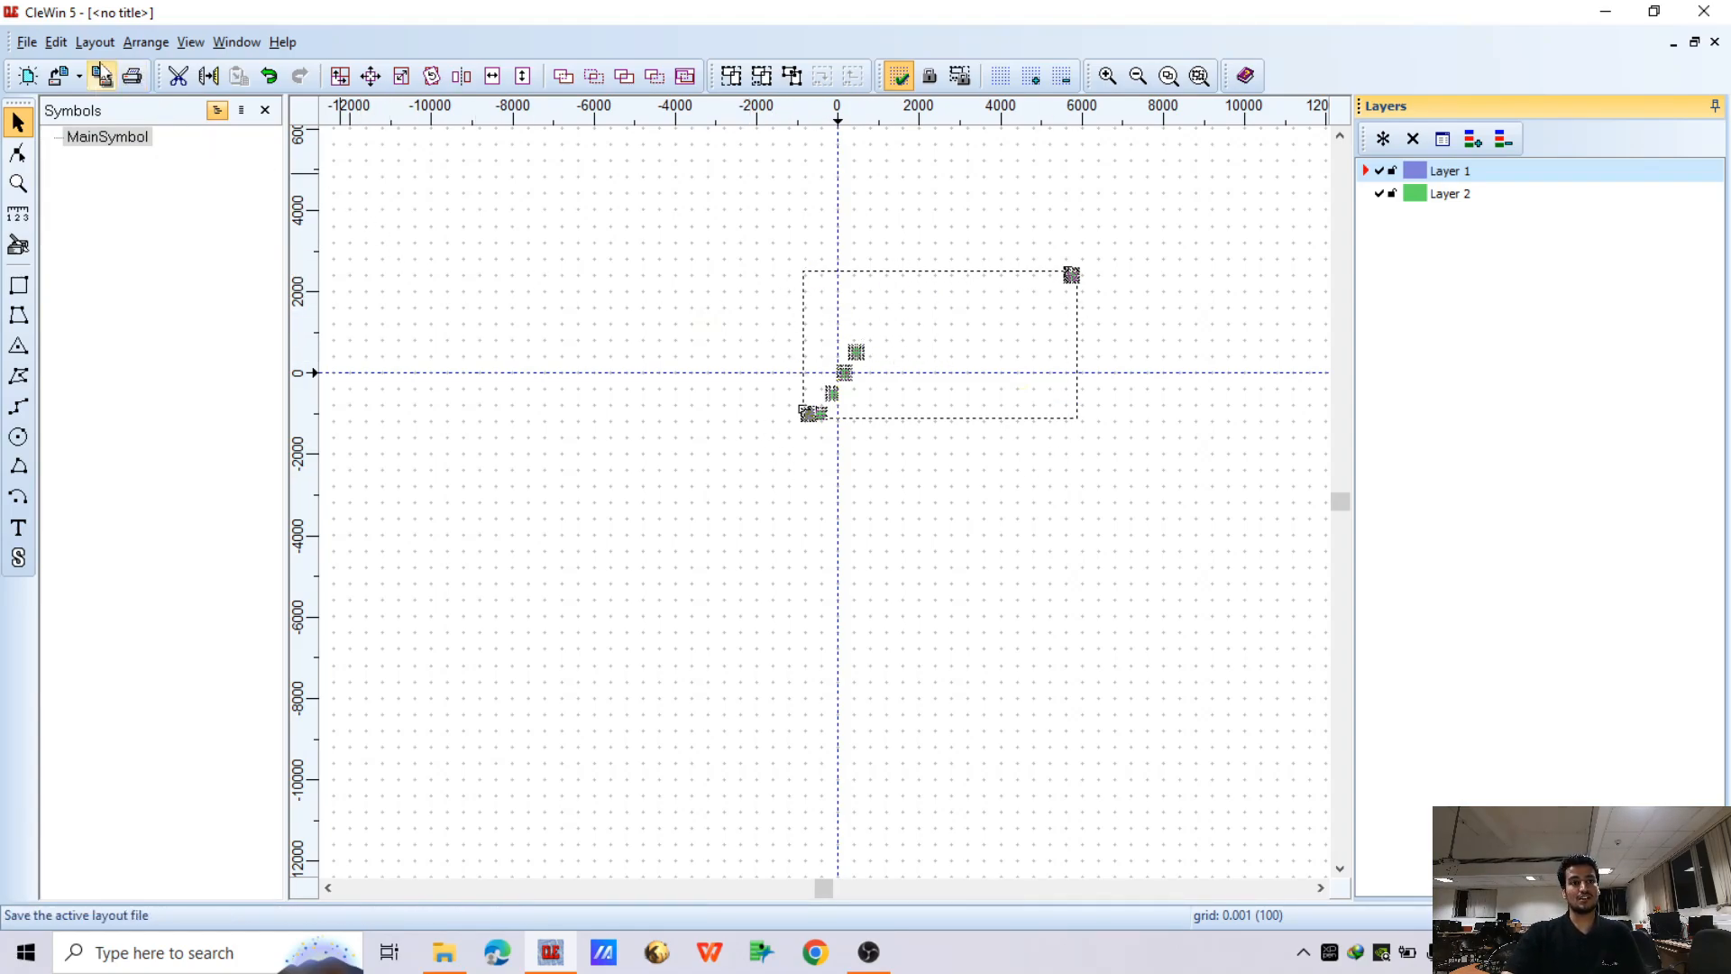
left_click(95, 41)
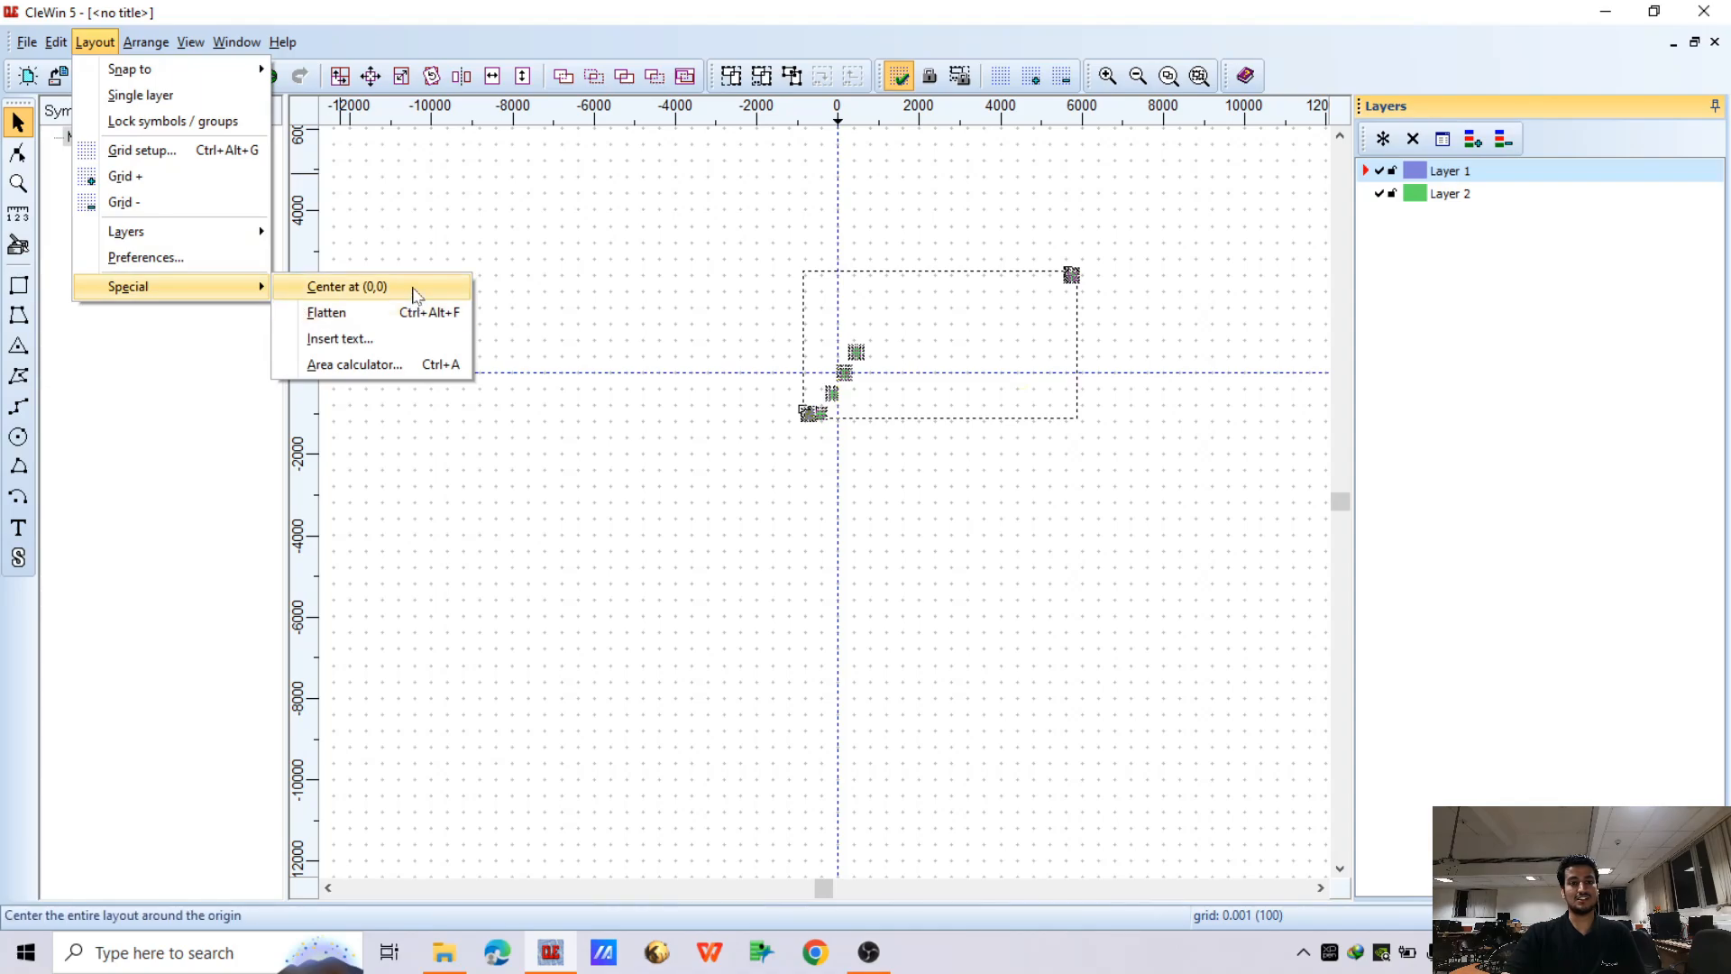
left_click(412, 288)
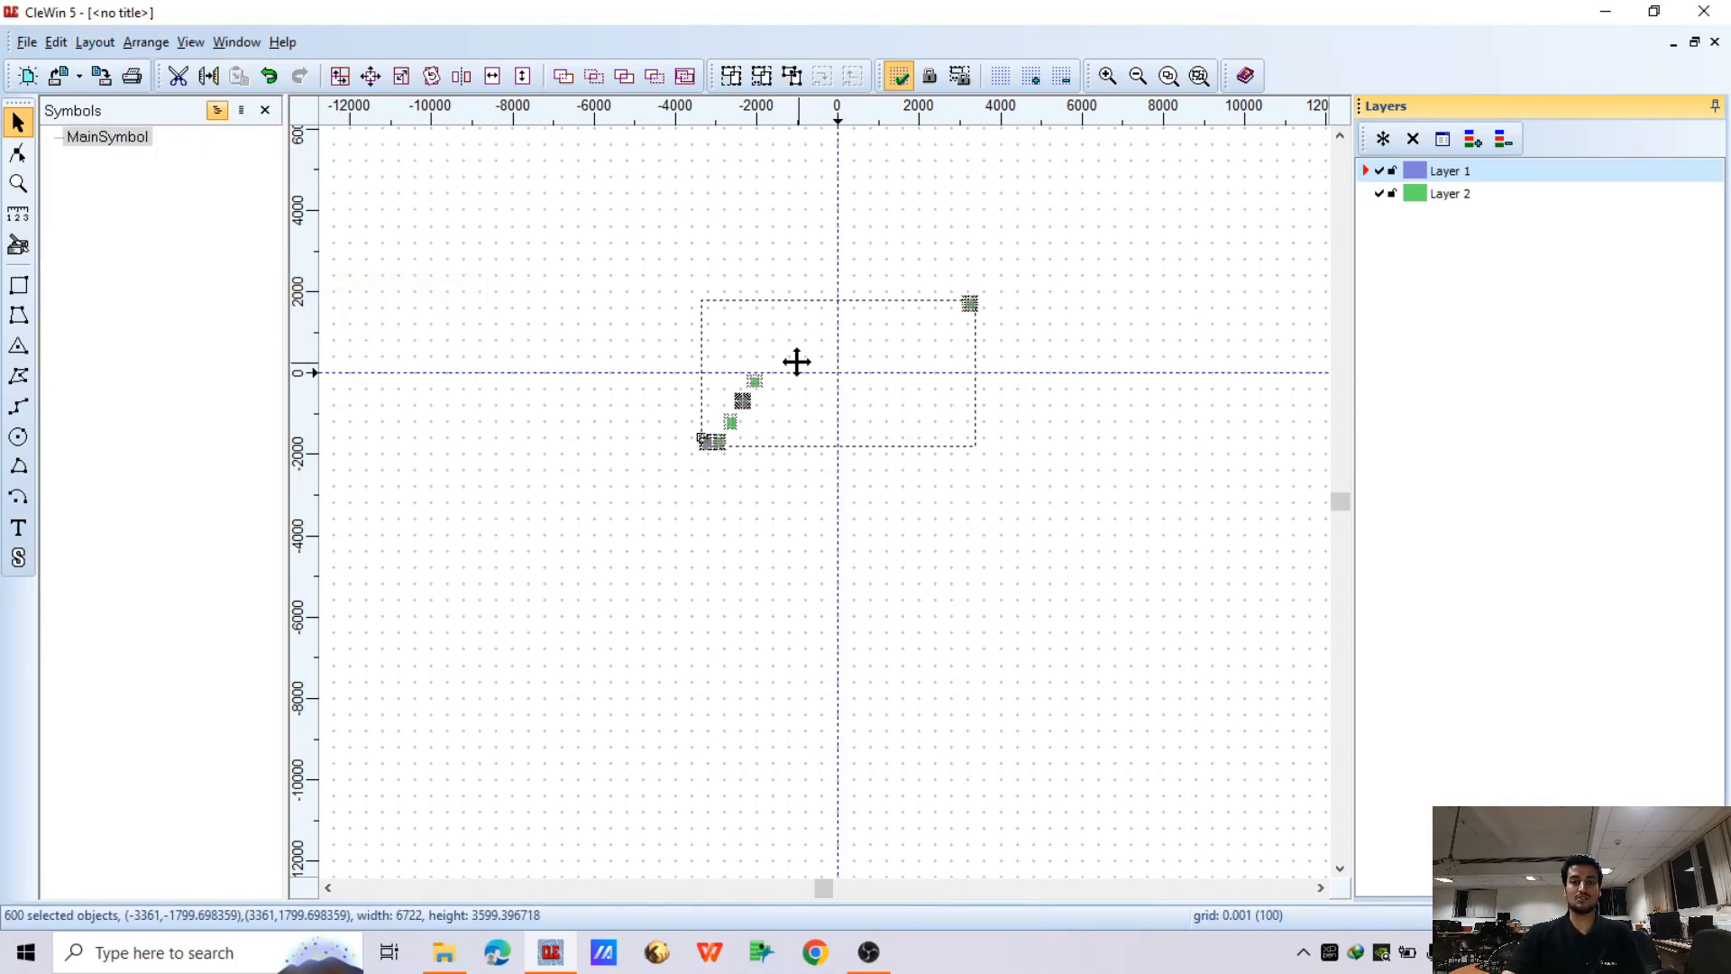
scroll(824, 394, "up", 1)
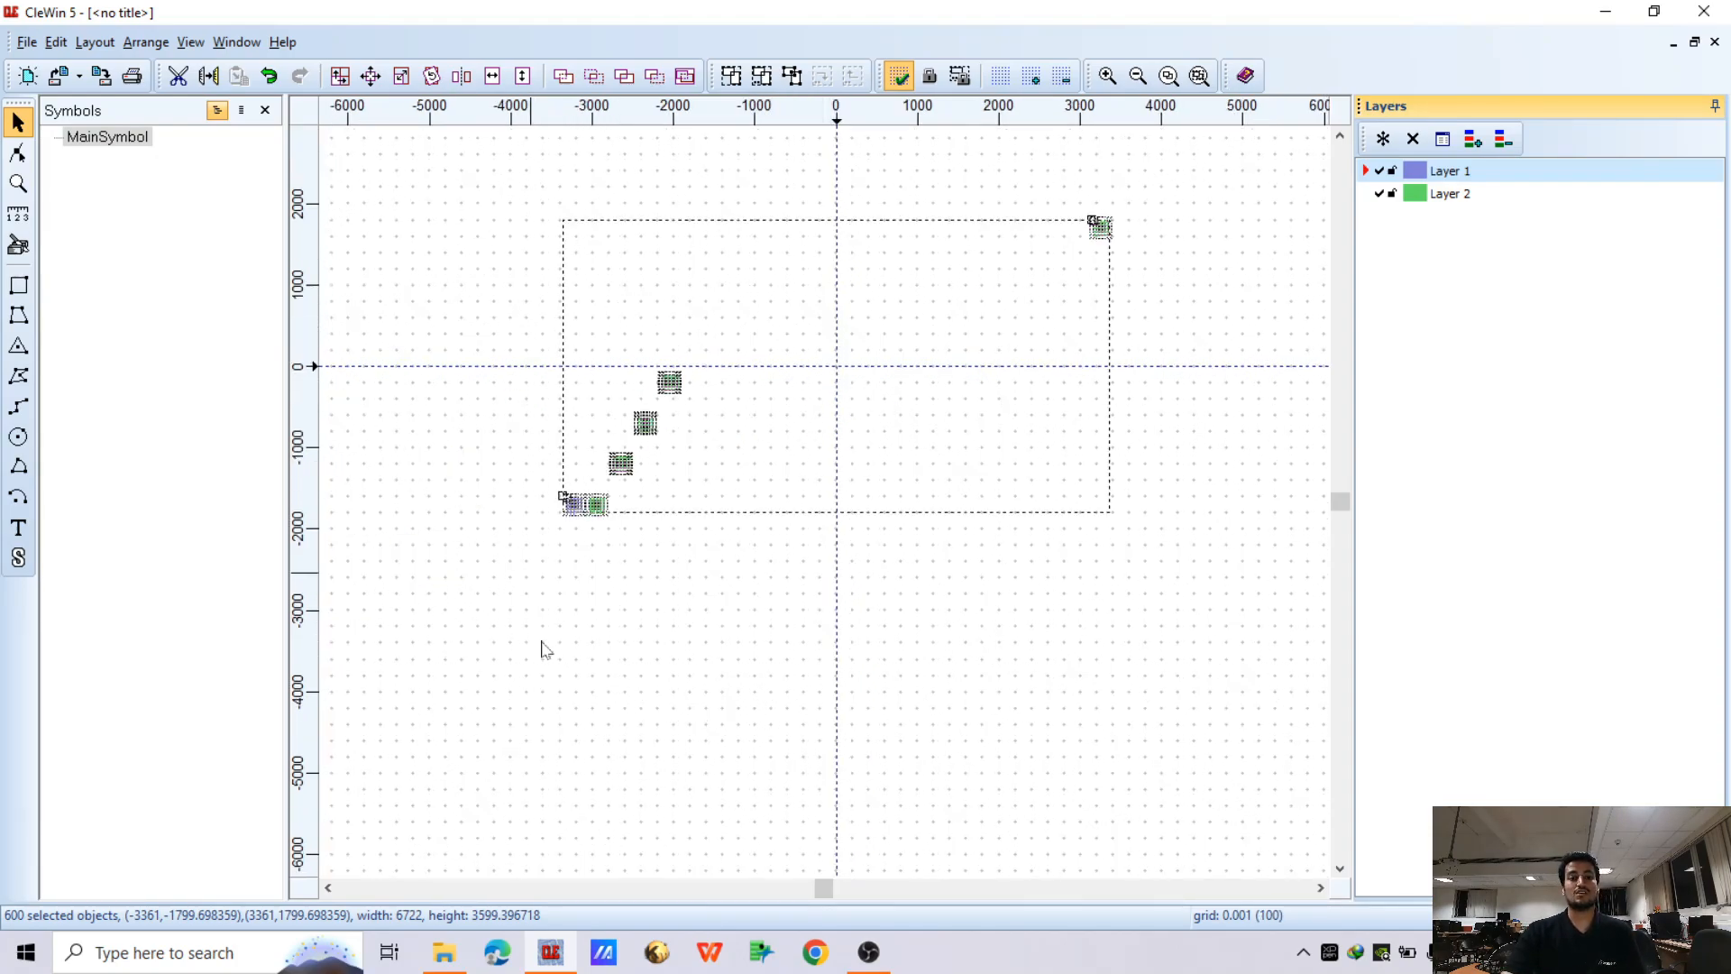
left_click_drag(472, 190, 1061, 594)
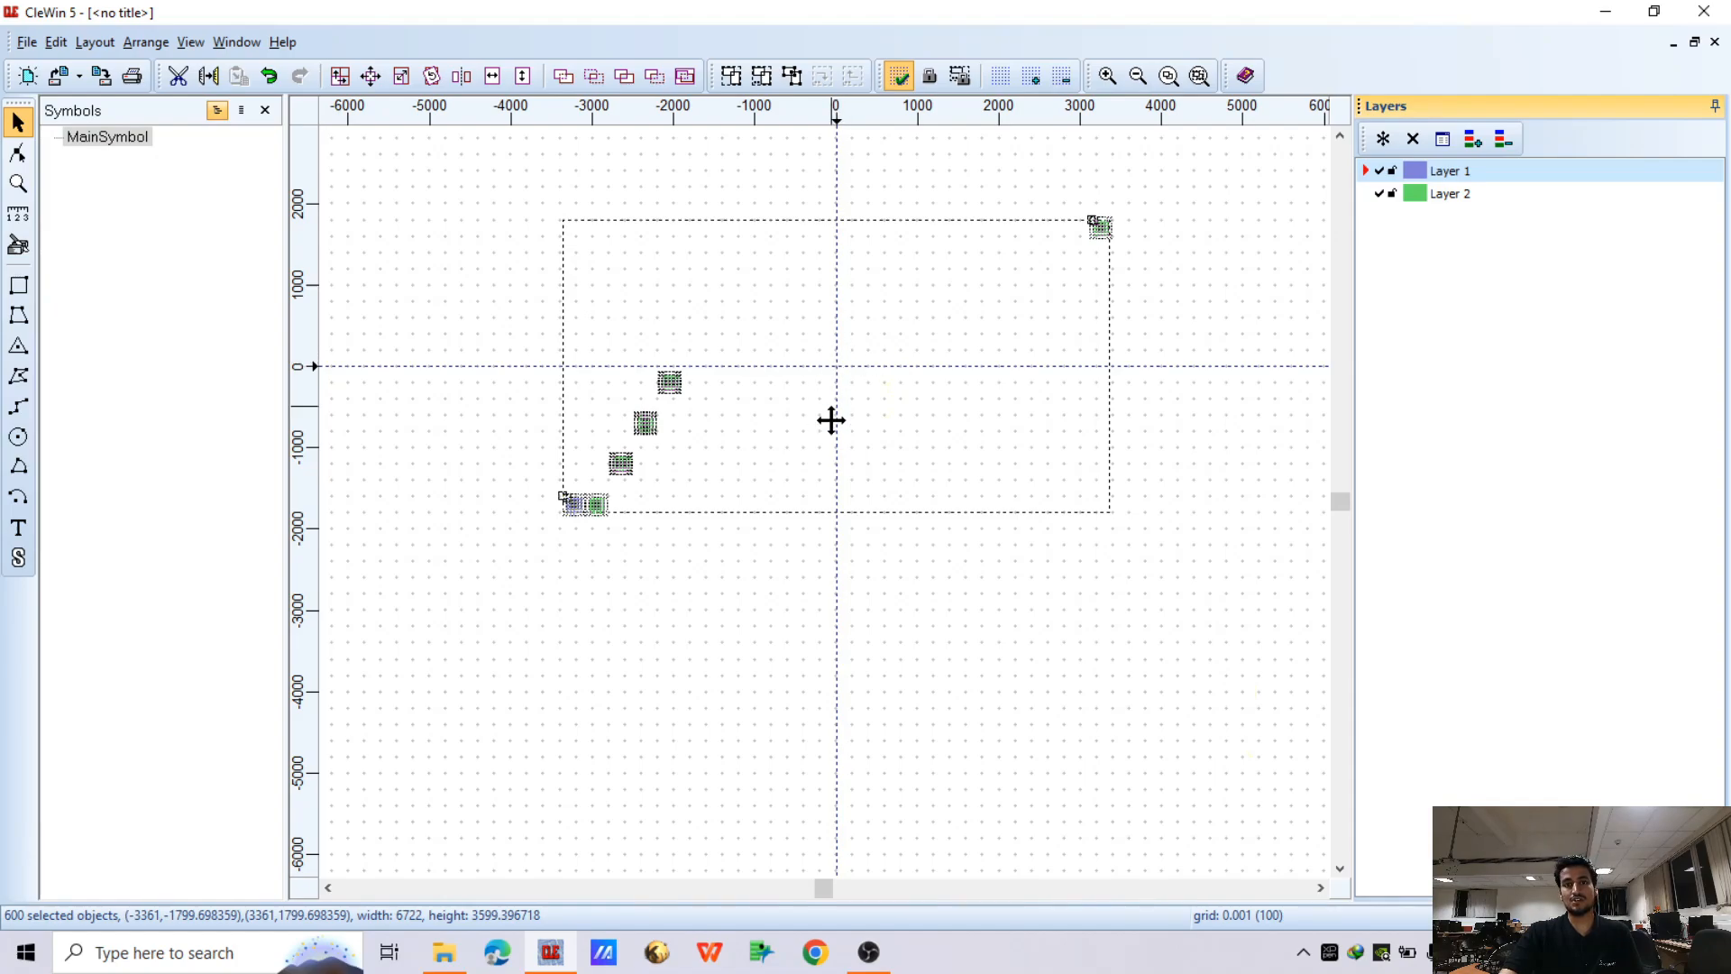
left_click(873, 633)
scroll(730, 390, "down", 2)
scroll(699, 407, "up", 2)
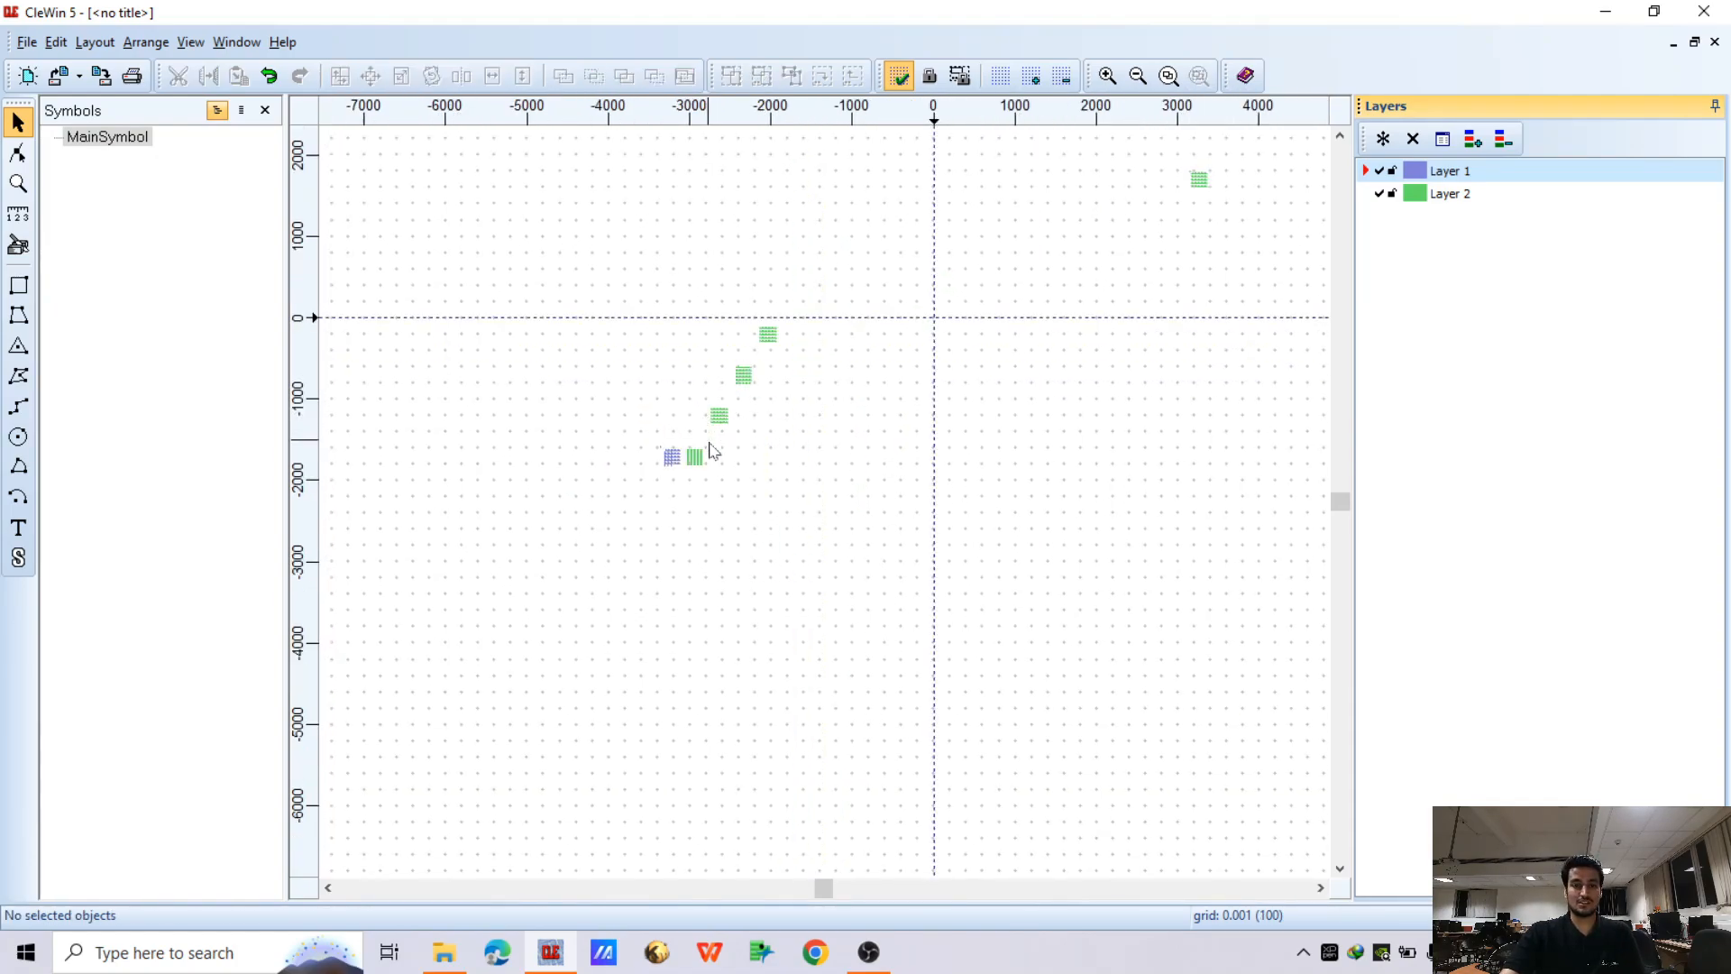
Move the Layer 1 array away from the Layer 2 arrays to about (15200, -12900)
left_click_drag(653, 441, 1040, 680)
scroll(669, 454, "down", 3)
left_click(797, 527)
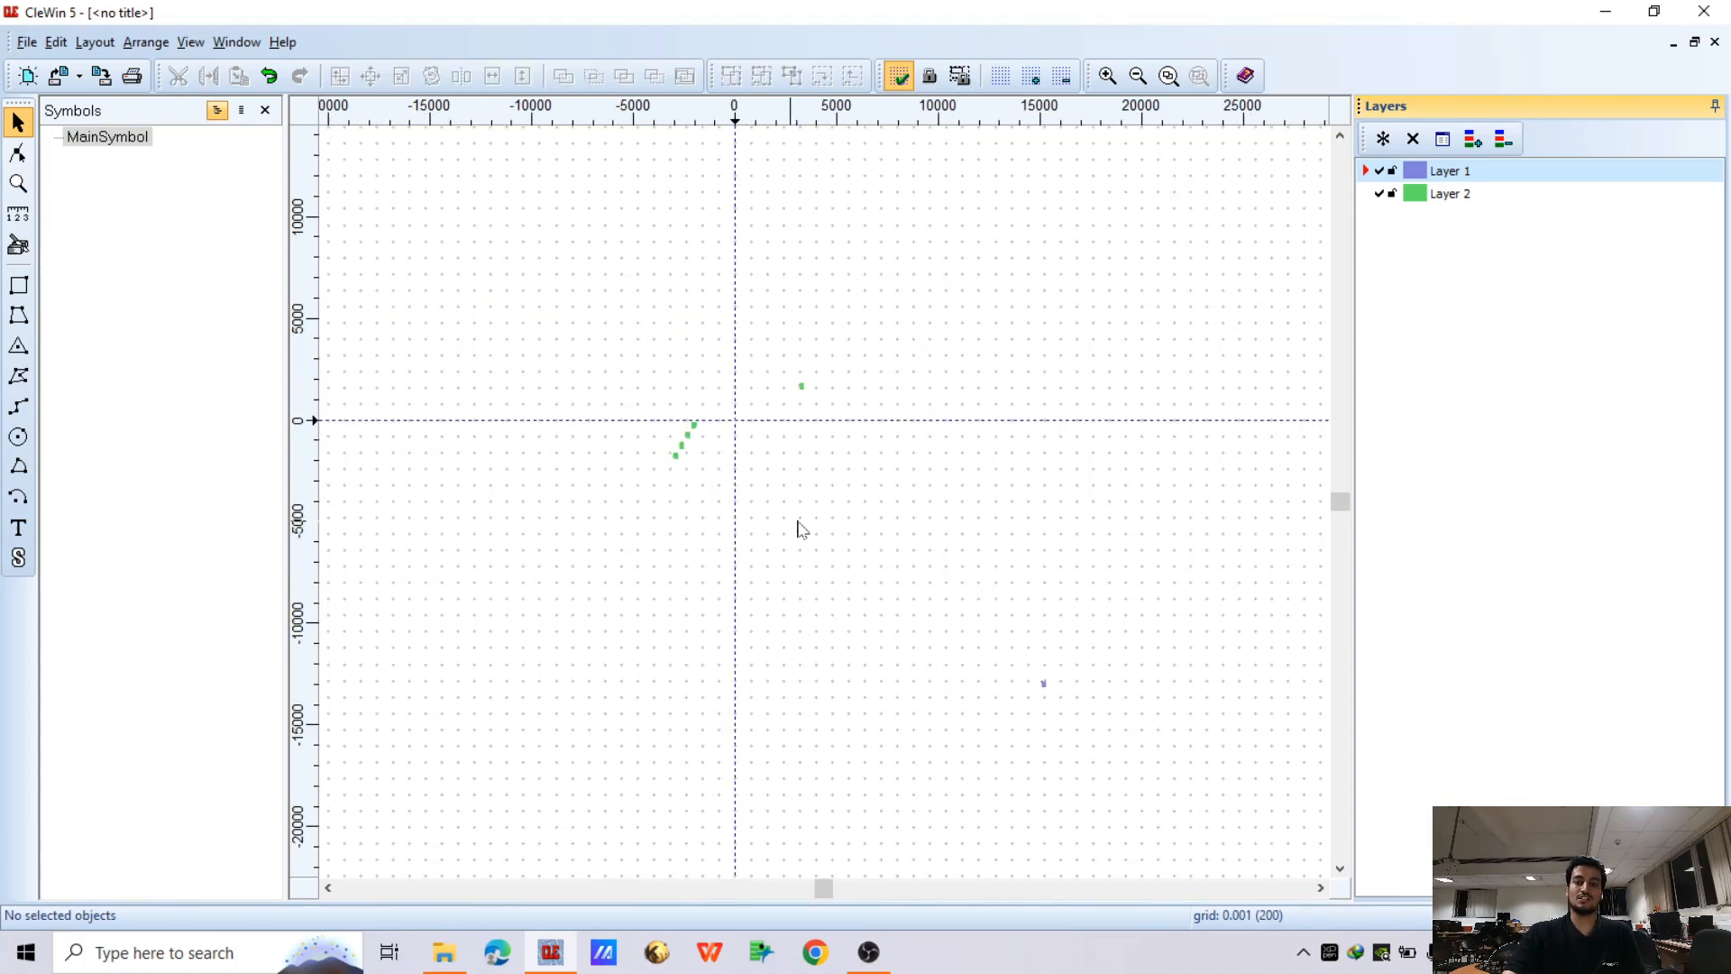
Select all the spread-out arrays, centre the layout at (0,0) again and deselect them
scroll(798, 529, "down", 1)
left_click_drag(626, 309, 1125, 725)
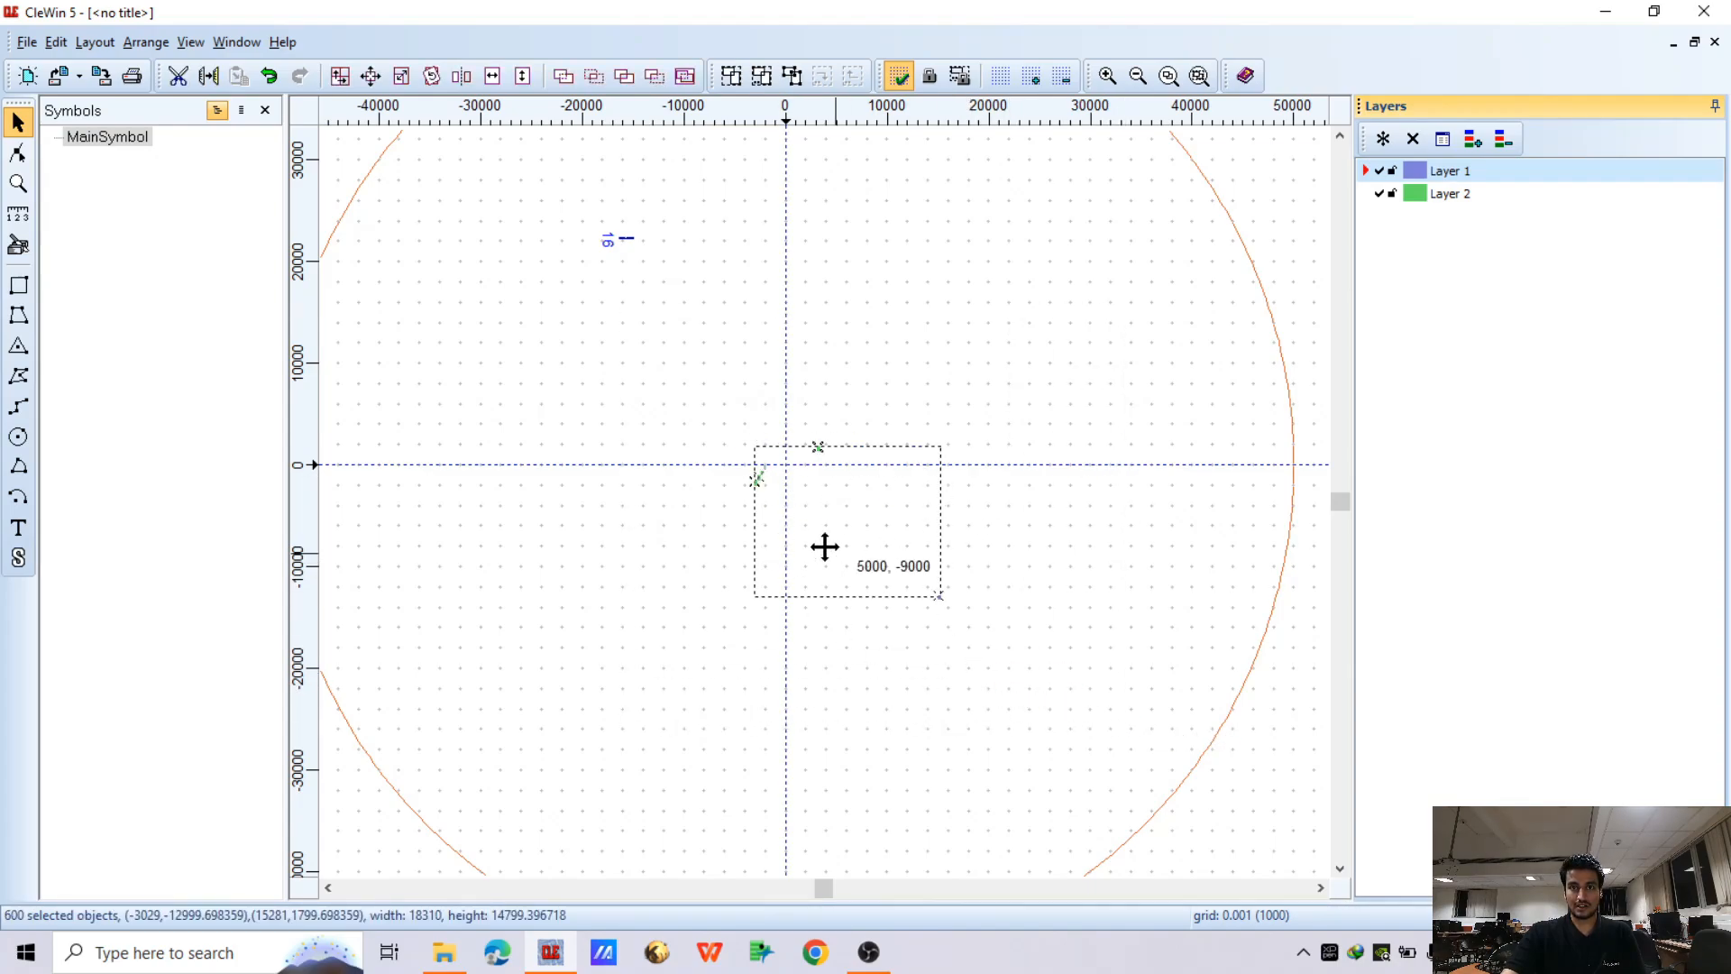
scroll(824, 546, "up", 1)
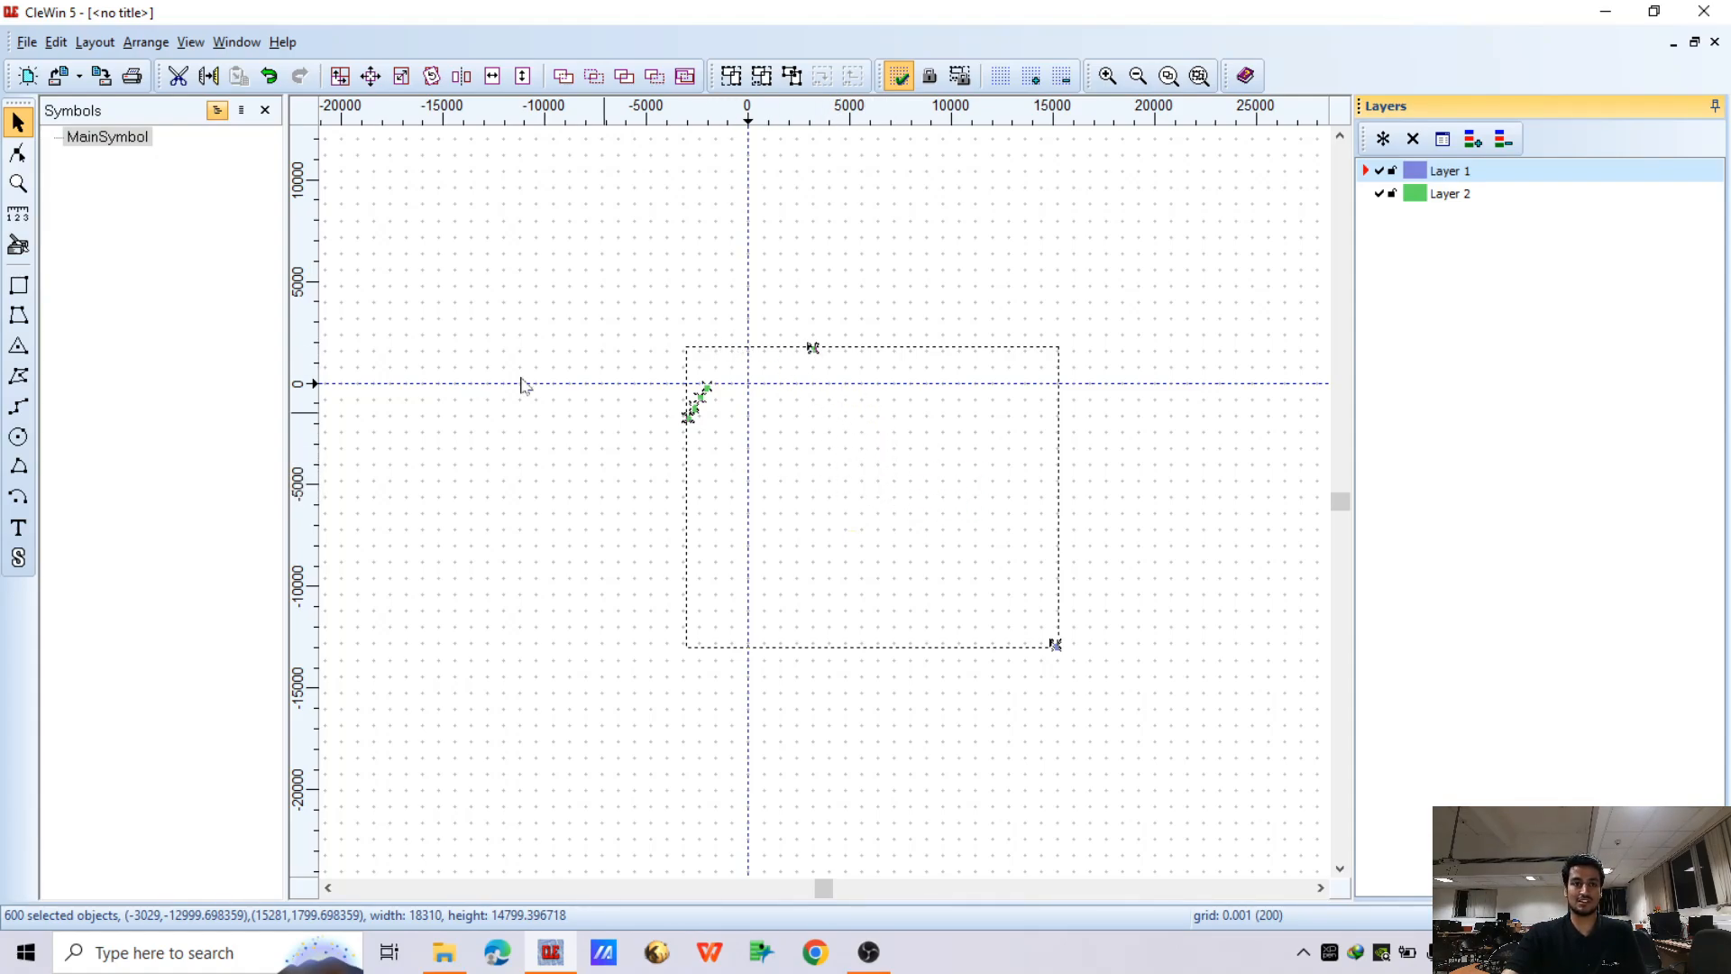
left_click(95, 42)
mouse_move(225, 285)
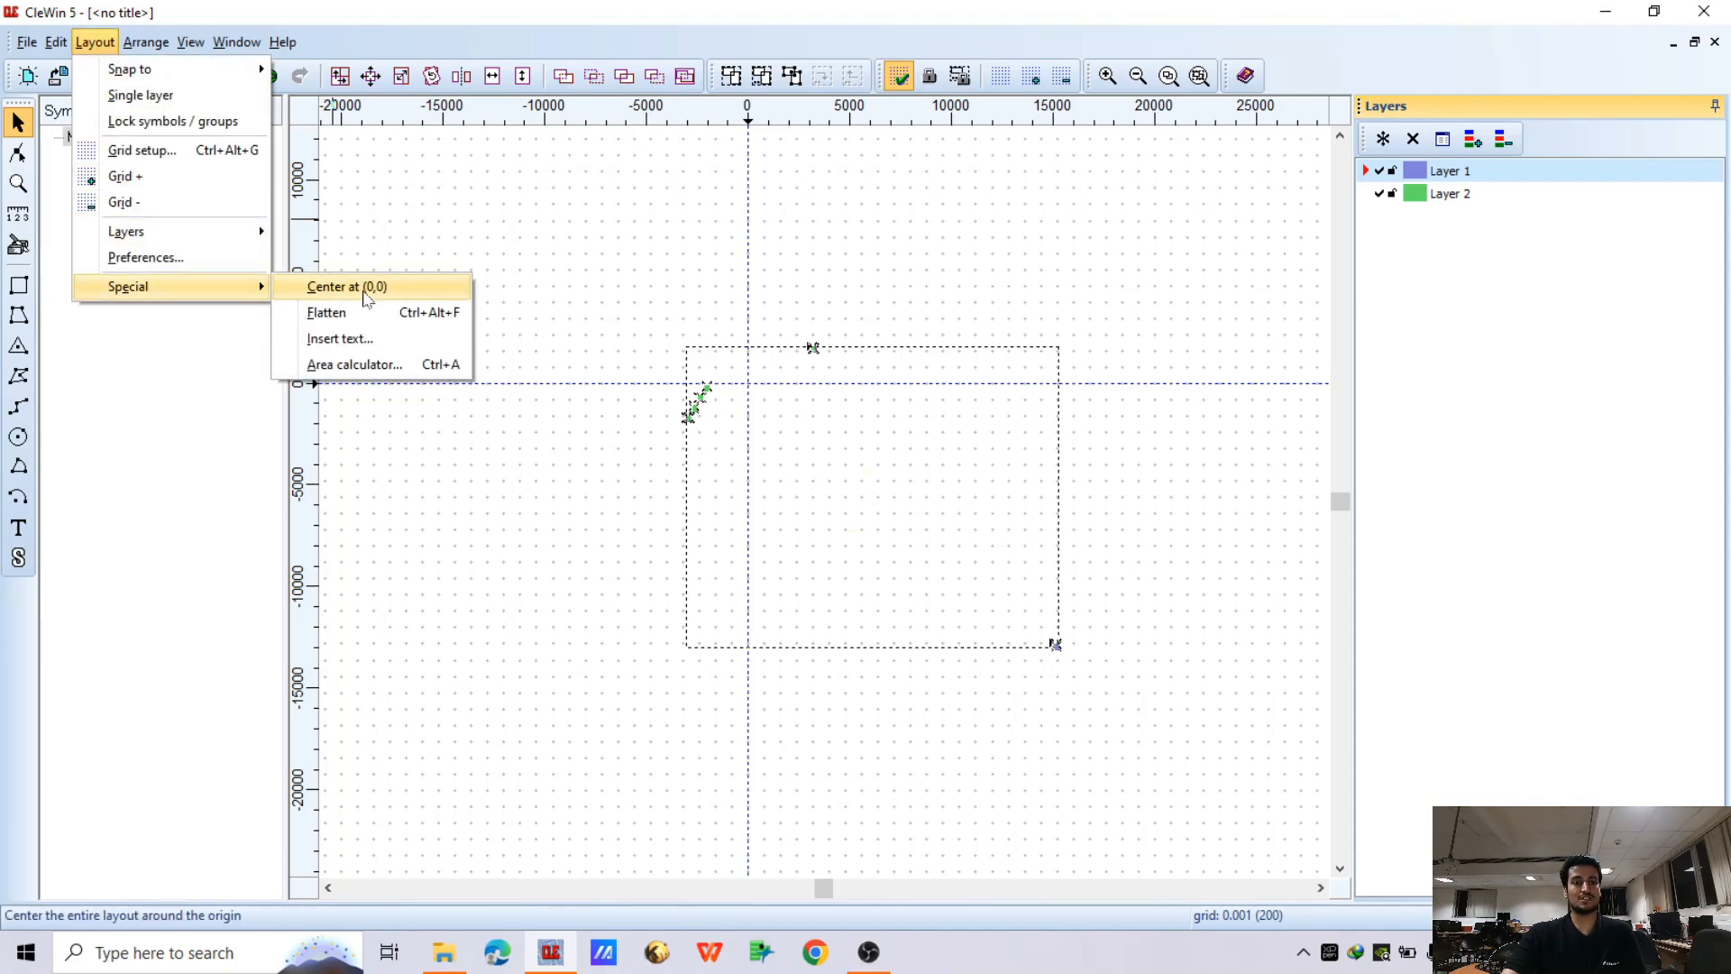
left_click(367, 299)
left_click(908, 521)
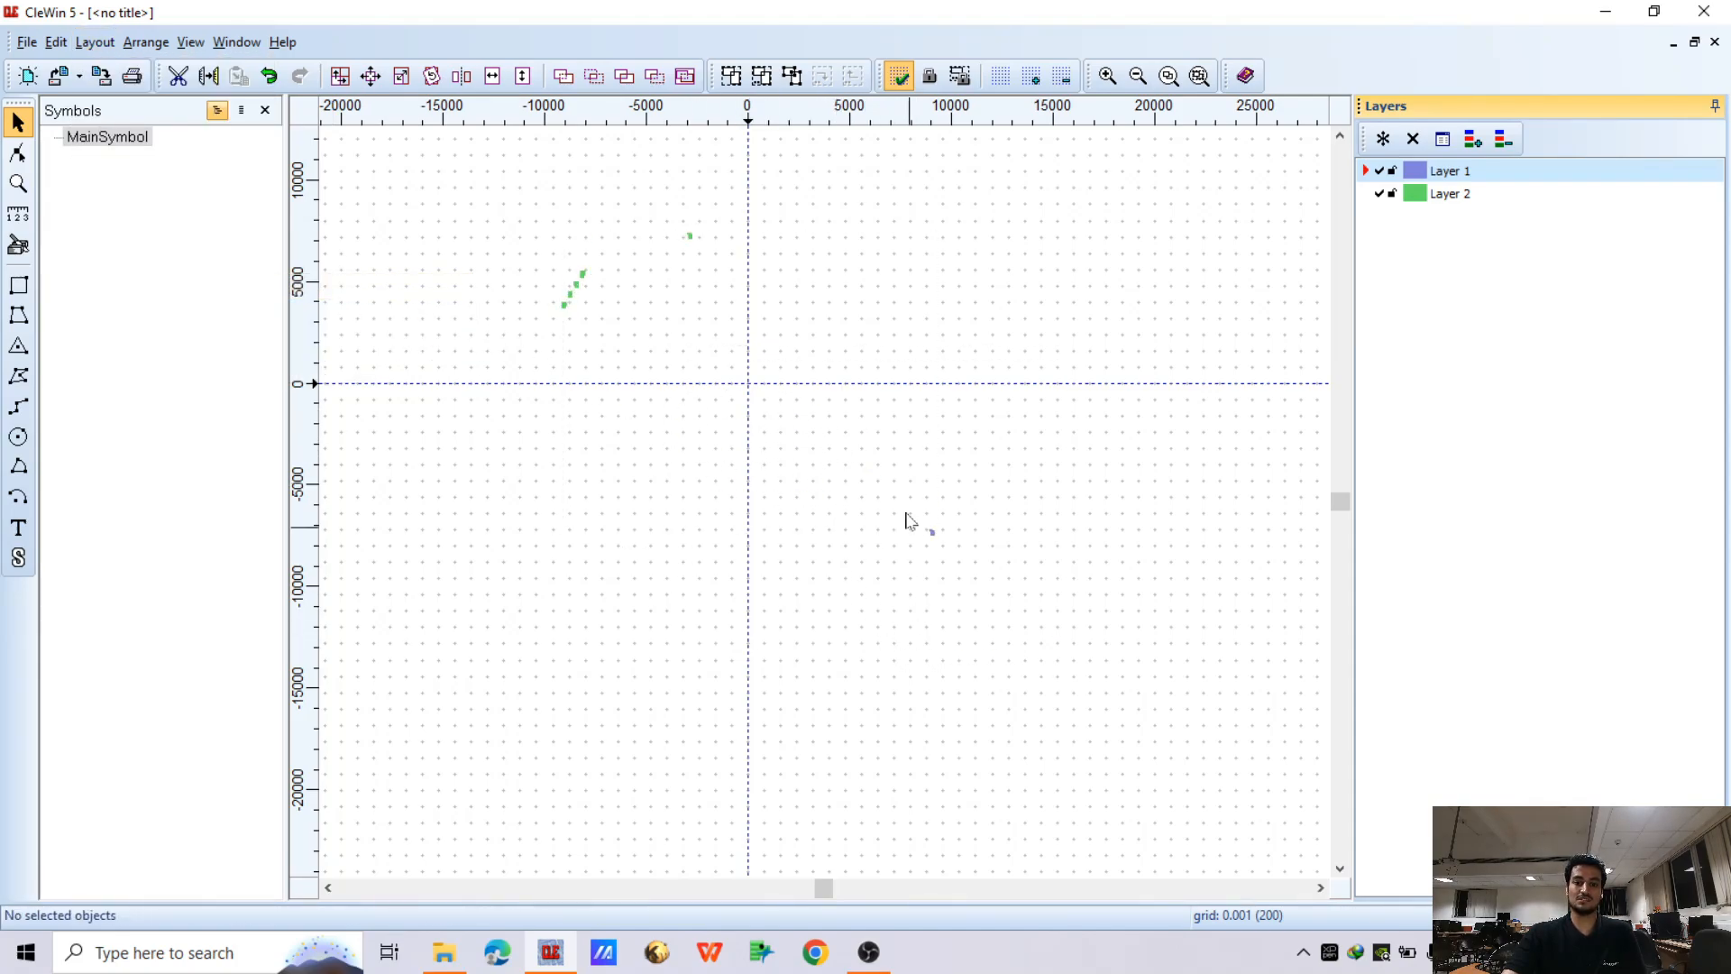